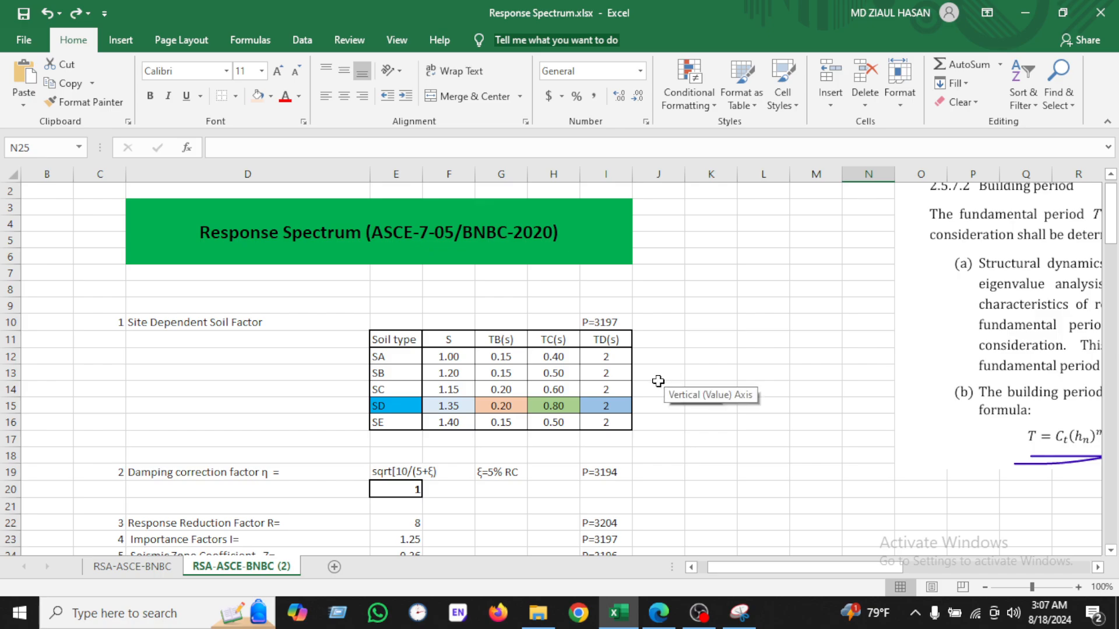
# Step: Compare the BNBC 2020 site dependent soil factor table with the ASCE 7-05 site coefficient table in the PDF references
pyautogui.click(658, 613)
pyautogui.scroll(5, 452, 277)
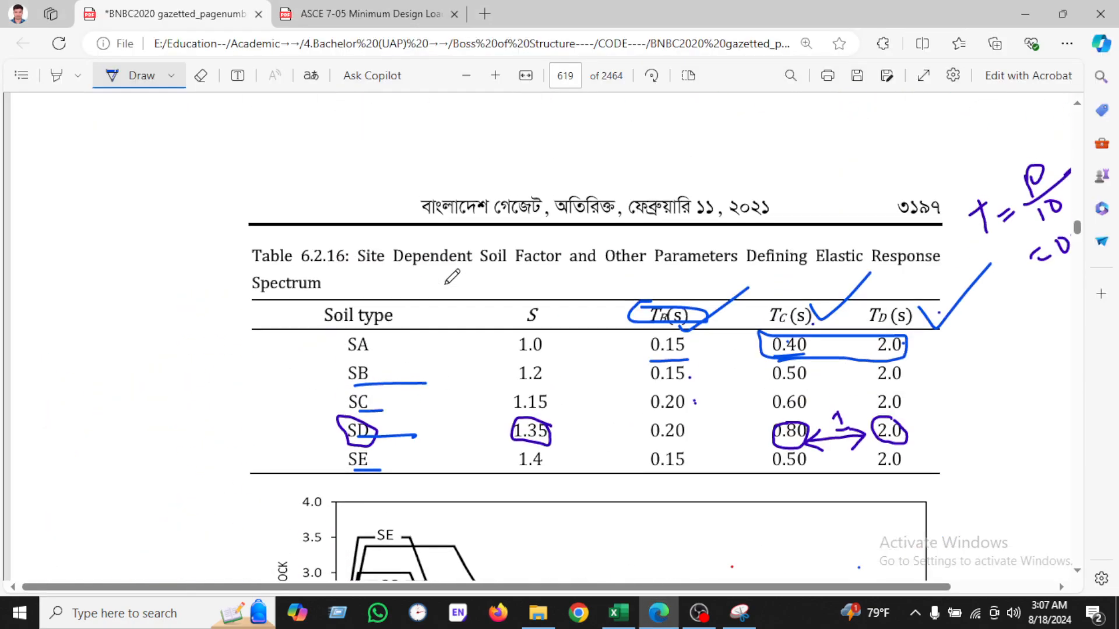
pyautogui.scroll(-5, 452, 277)
pyautogui.scroll(5, 559, 285)
pyautogui.hotkey('ctrl', 'Tab')
pyautogui.scroll(1, 431, 283)
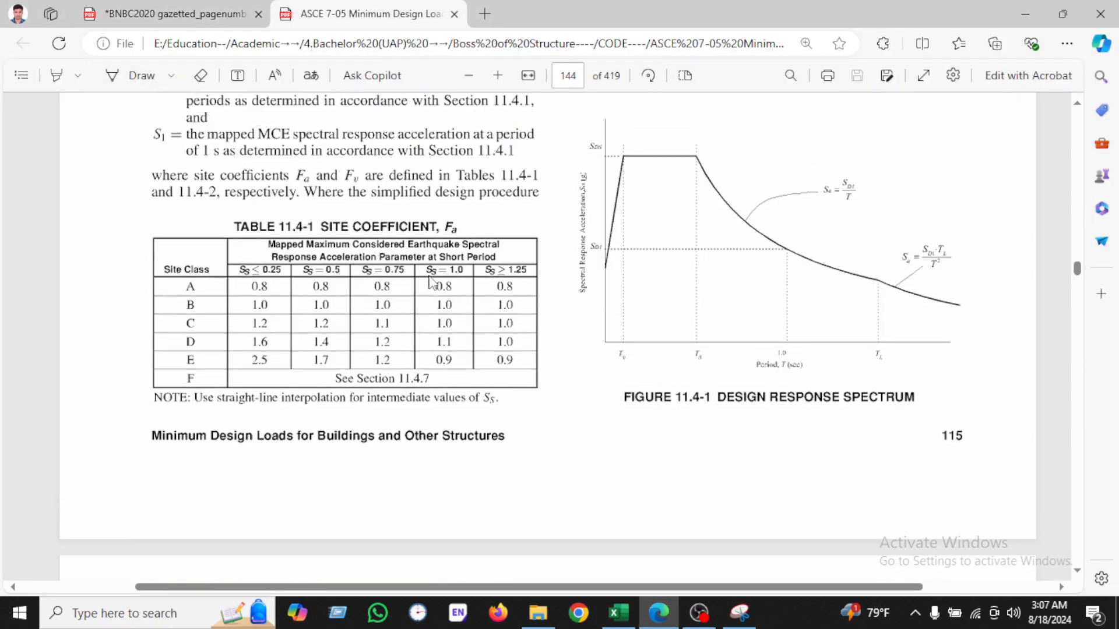
pyautogui.scroll(5, 430, 283)
pyautogui.scroll(-1, 506, 295)
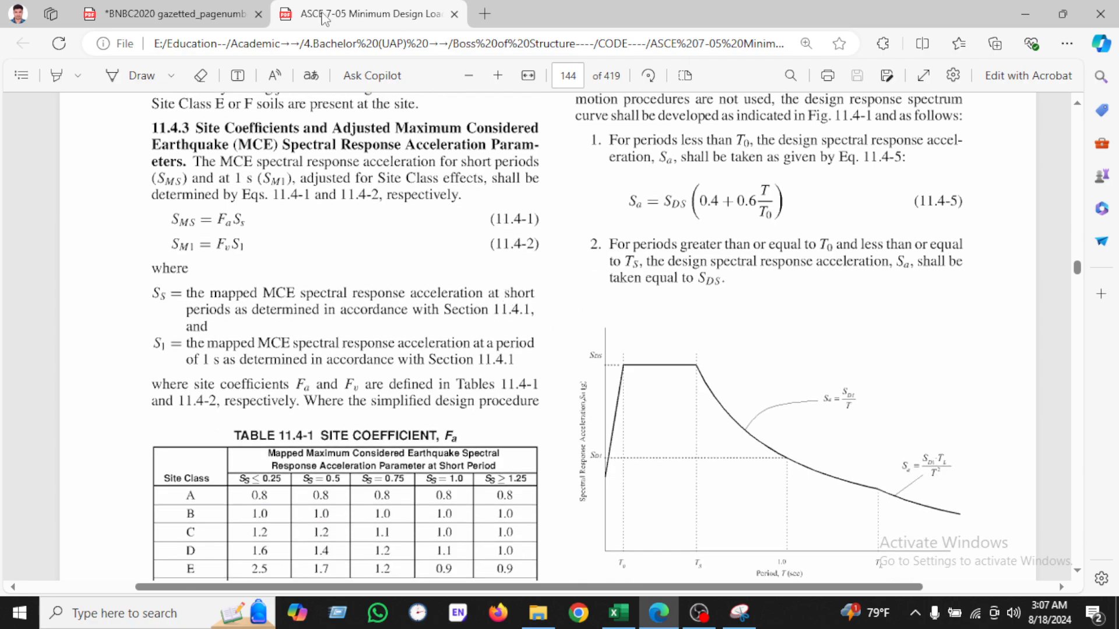
pyautogui.scroll(-5, 431, 283)
pyautogui.click(245, 13)
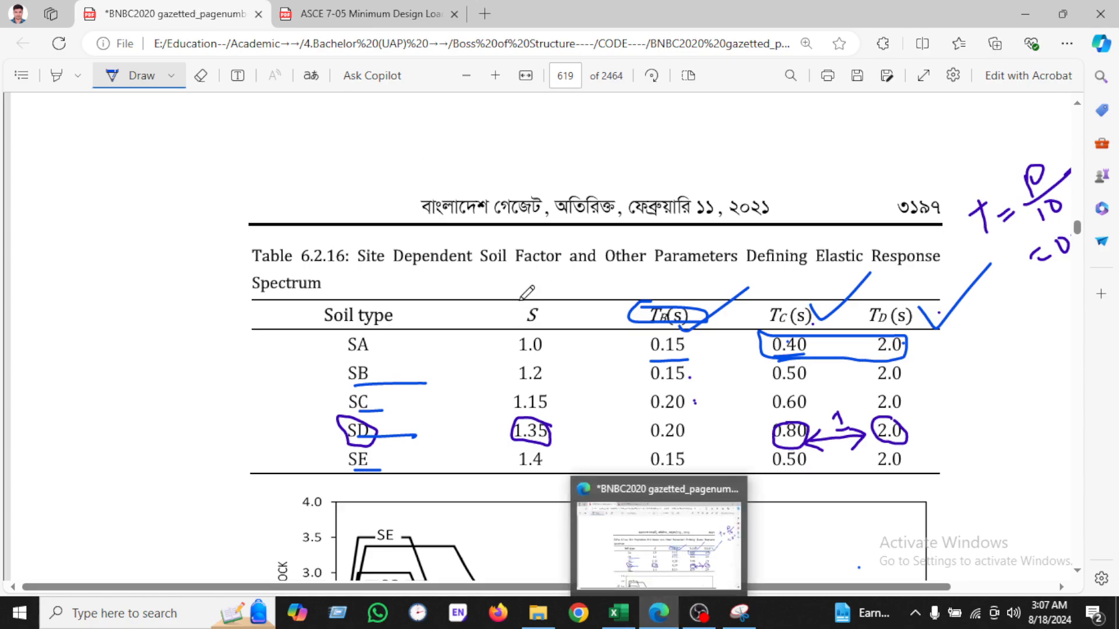
# Step: Annotate the BNBC Table 6.2.16 with pen marks, underlining the title and soil types and circling the S column
pyautogui.click(641, 605)
pyautogui.click(650, 611)
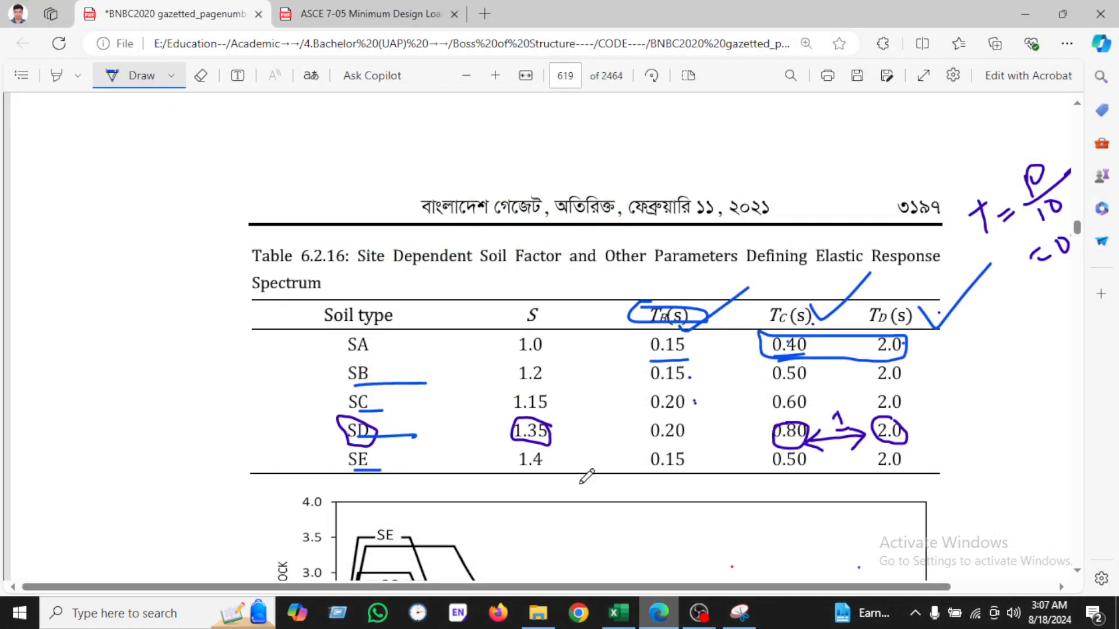
pyautogui.moveTo(359, 271); pyautogui.dragTo(538, 269)
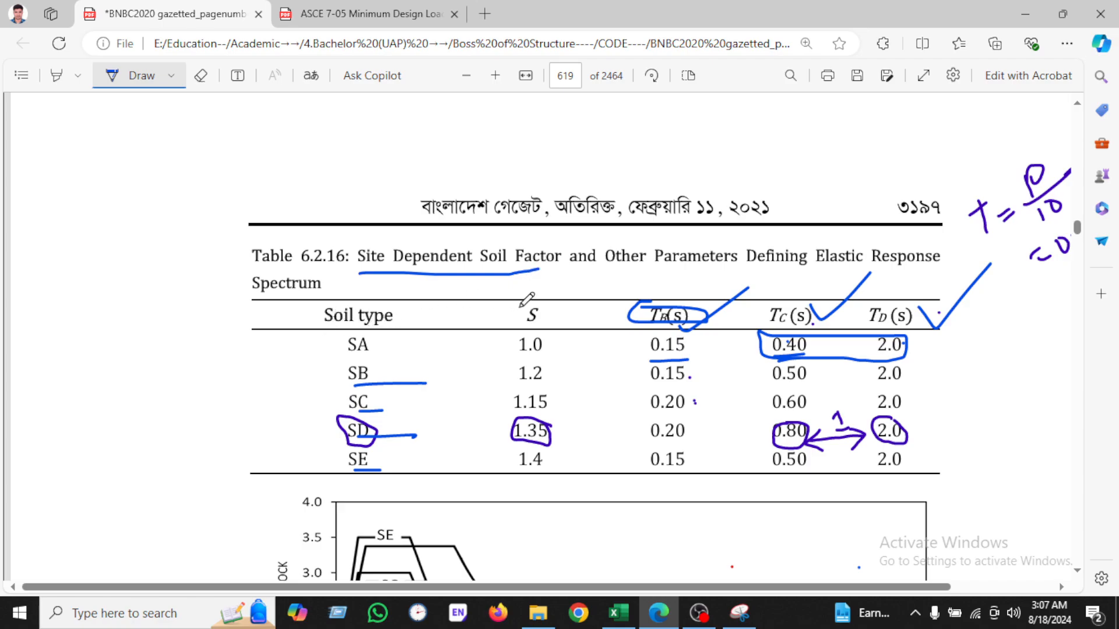
pyautogui.moveTo(384, 327); pyautogui.dragTo(403, 328)
pyautogui.moveTo(345, 358)
pyautogui.mouseDown()
pyautogui.moveTo(386, 384)
pyautogui.moveTo(382, 396)
pyautogui.mouseUp()
pyautogui.moveTo(375, 448); pyautogui.dragTo(385, 446)
pyautogui.click(371, 473)
pyautogui.moveTo(528, 293)
pyautogui.mouseDown()
pyautogui.moveTo(502, 355)
pyautogui.moveTo(505, 477)
pyautogui.moveTo(566, 460)
pyautogui.moveTo(583, 326)
pyautogui.moveTo(531, 289)
pyautogui.mouseUp()
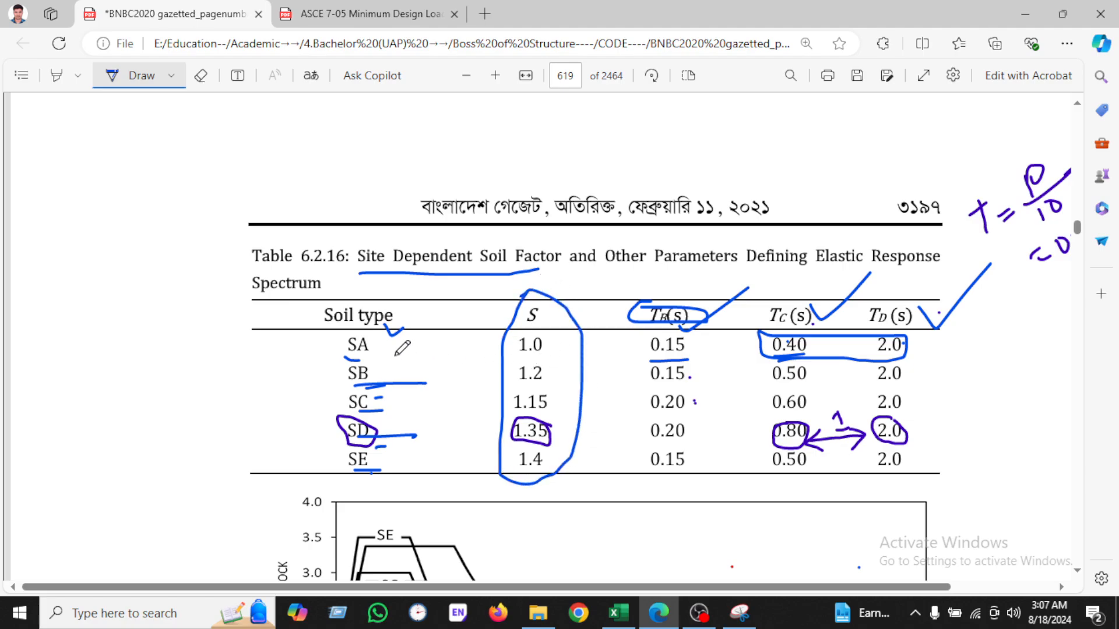
pyautogui.moveTo(400, 348); pyautogui.dragTo(442, 347)
pyautogui.moveTo(380, 374); pyautogui.dragTo(449, 429)
pyautogui.click(519, 385)
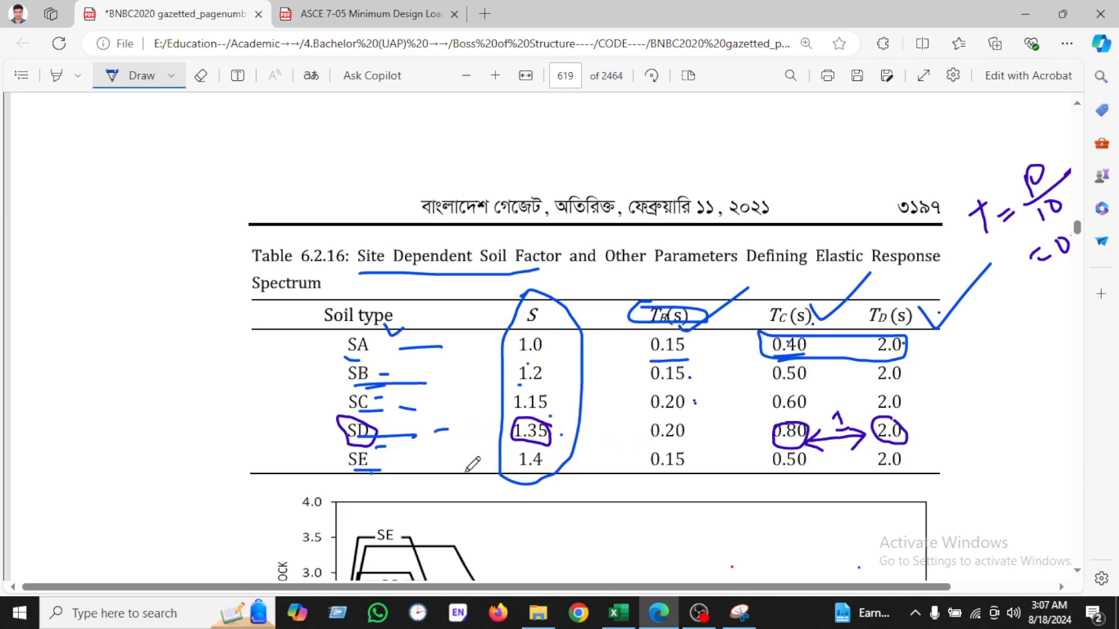
pyautogui.moveTo(465, 472); pyautogui.dragTo(474, 473)
# Step: Cross-check the S, TB, TC and TD values in the spreadsheet's soil type table against the BNBC table
pyautogui.scroll(-2, 791, 348)
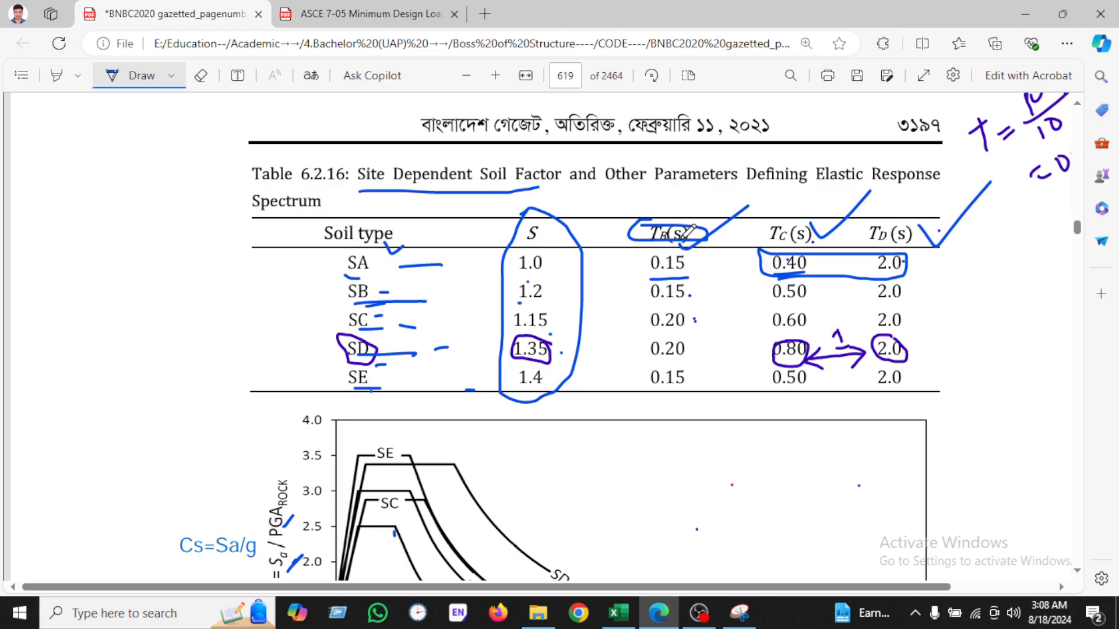
pyautogui.scroll(-4, 820, 279)
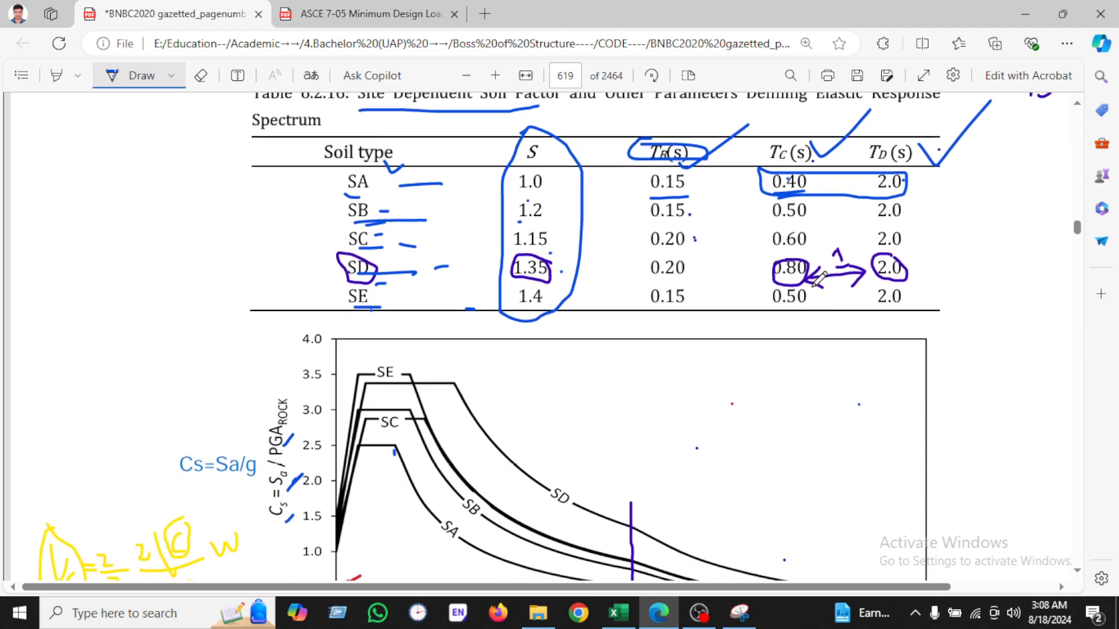
pyautogui.scroll(5, 576, 379)
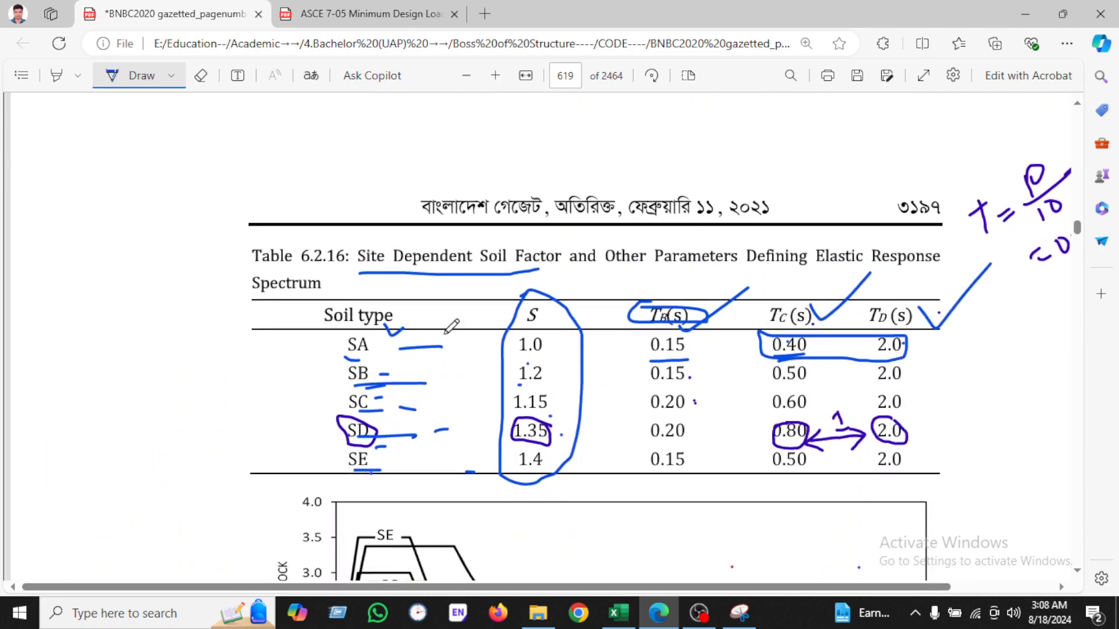
pyautogui.click(618, 612)
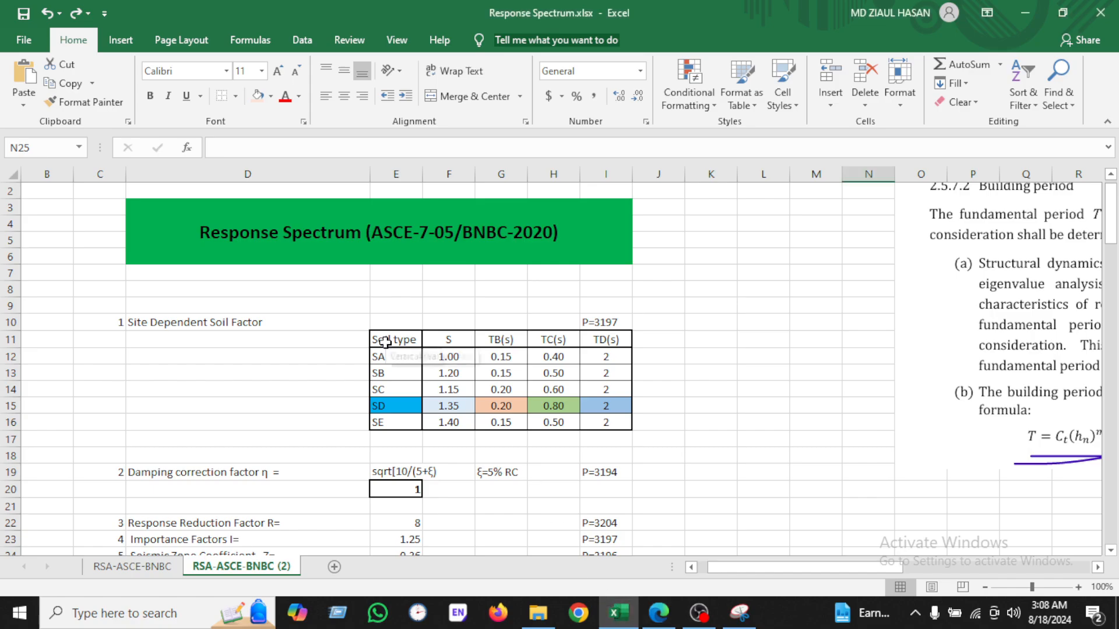
pyautogui.click(828, 390)
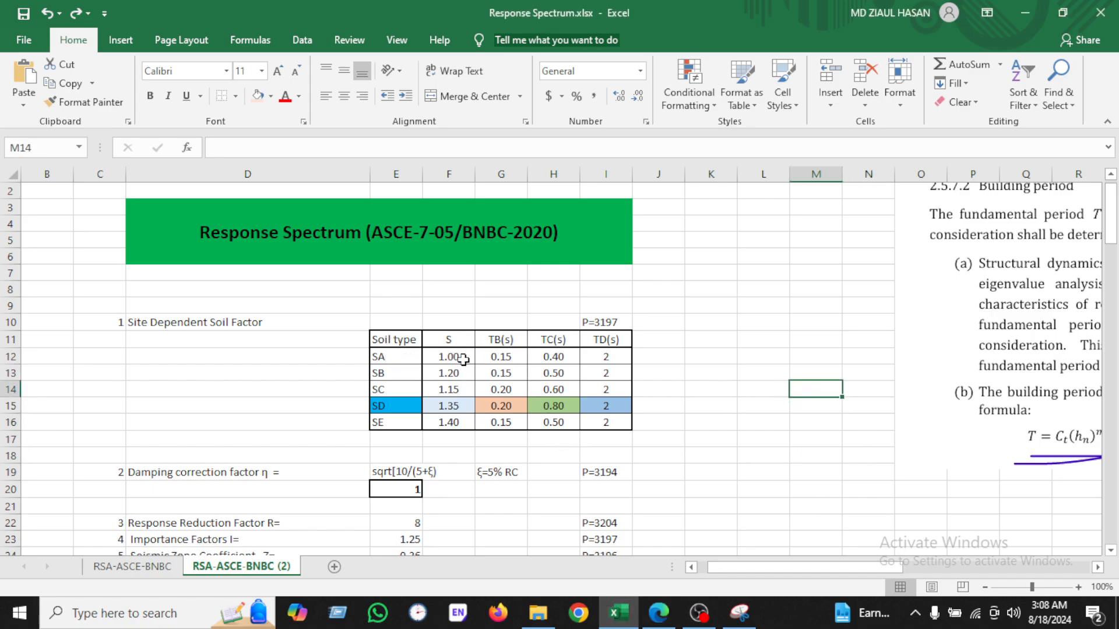
pyautogui.click(658, 613)
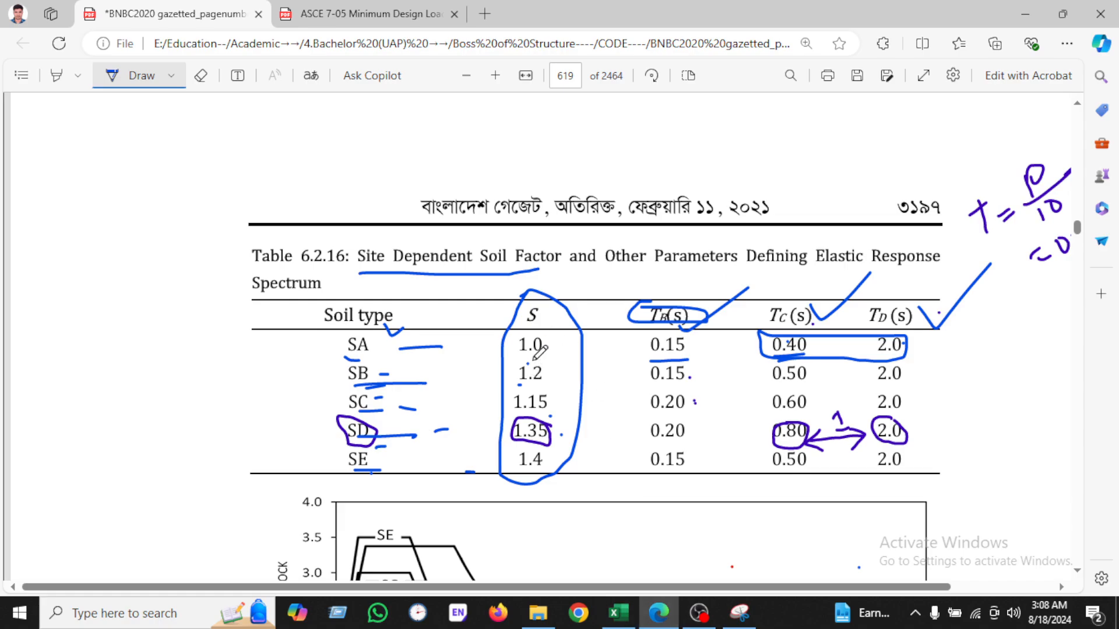
pyautogui.moveTo(559, 393); pyautogui.dragTo(563, 394)
pyautogui.click(149, 76)
pyautogui.moveTo(542, 333); pyautogui.dragTo(553, 460)
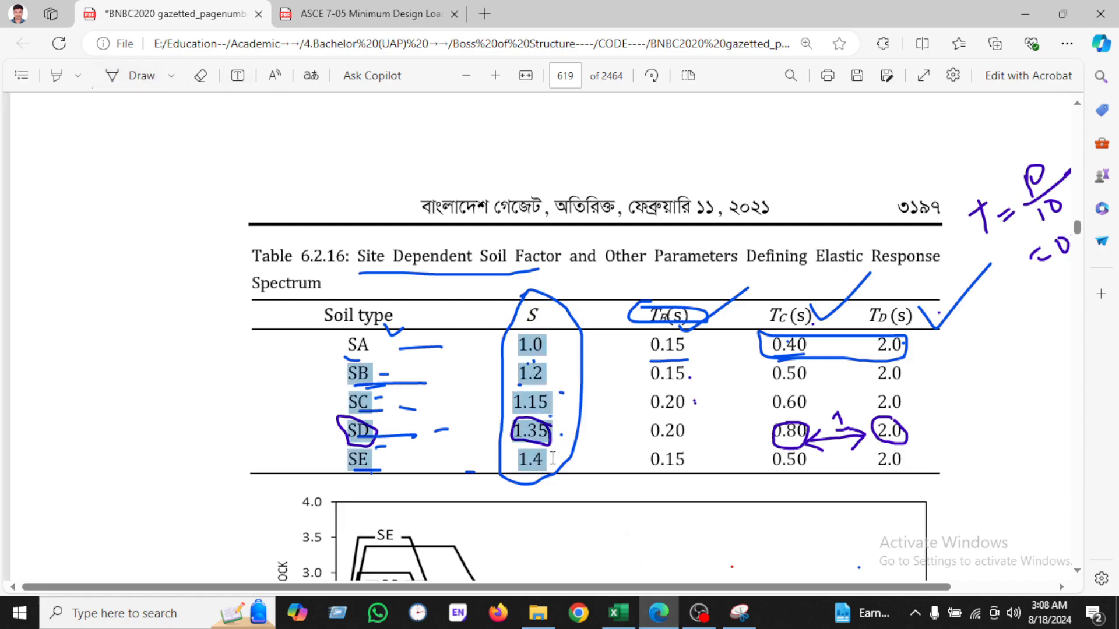
pyautogui.click(631, 615)
pyautogui.click(456, 421)
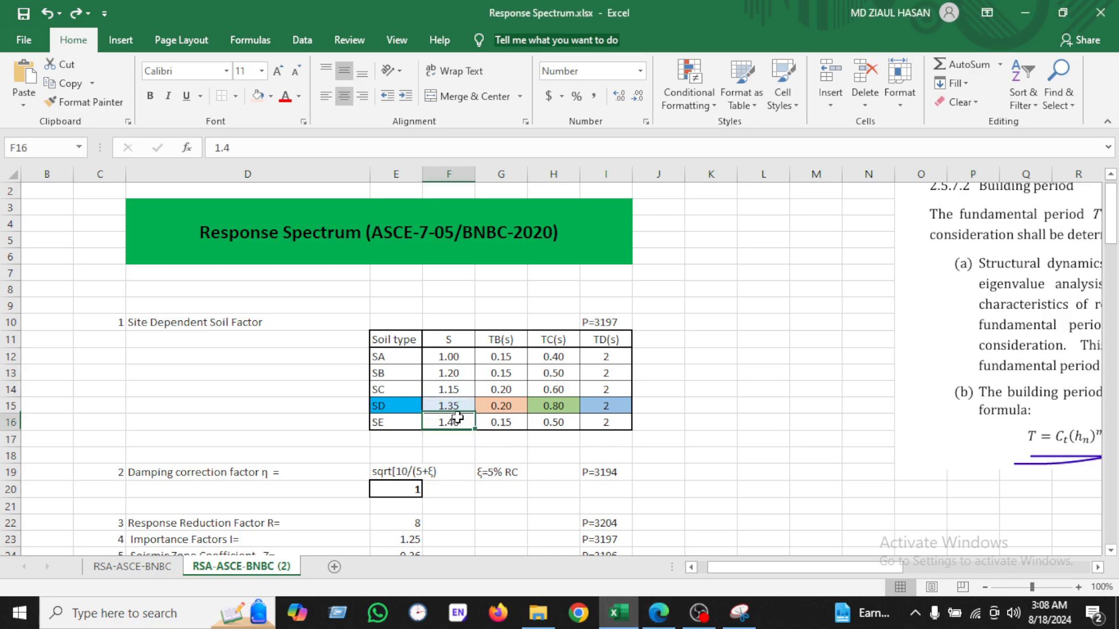
pyautogui.click(508, 358)
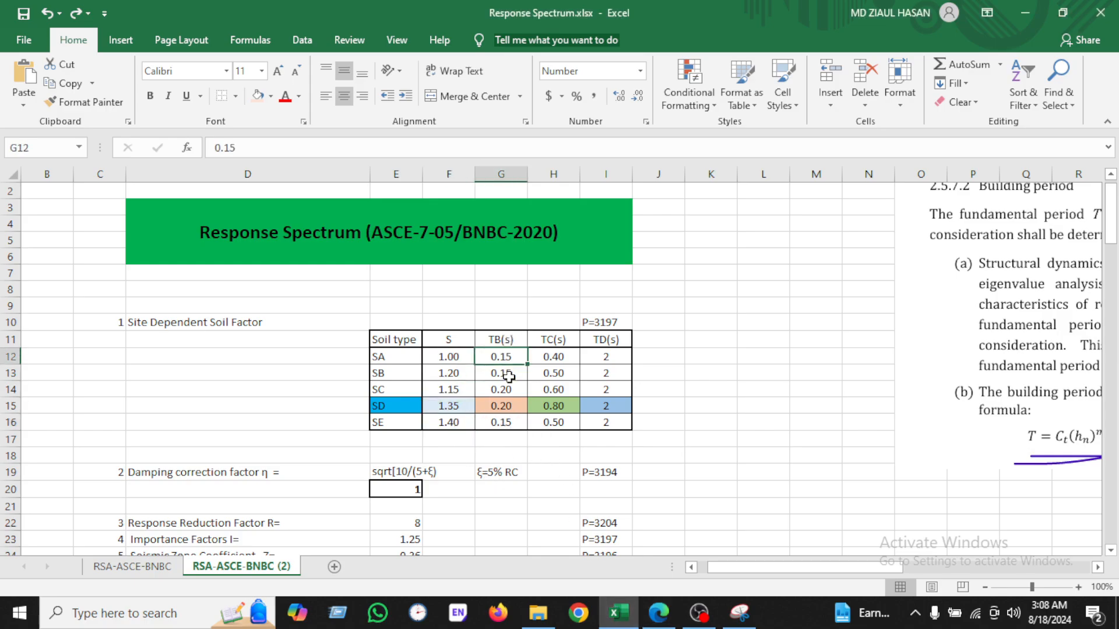
pyautogui.click(509, 374)
pyautogui.click(511, 389)
pyautogui.click(513, 402)
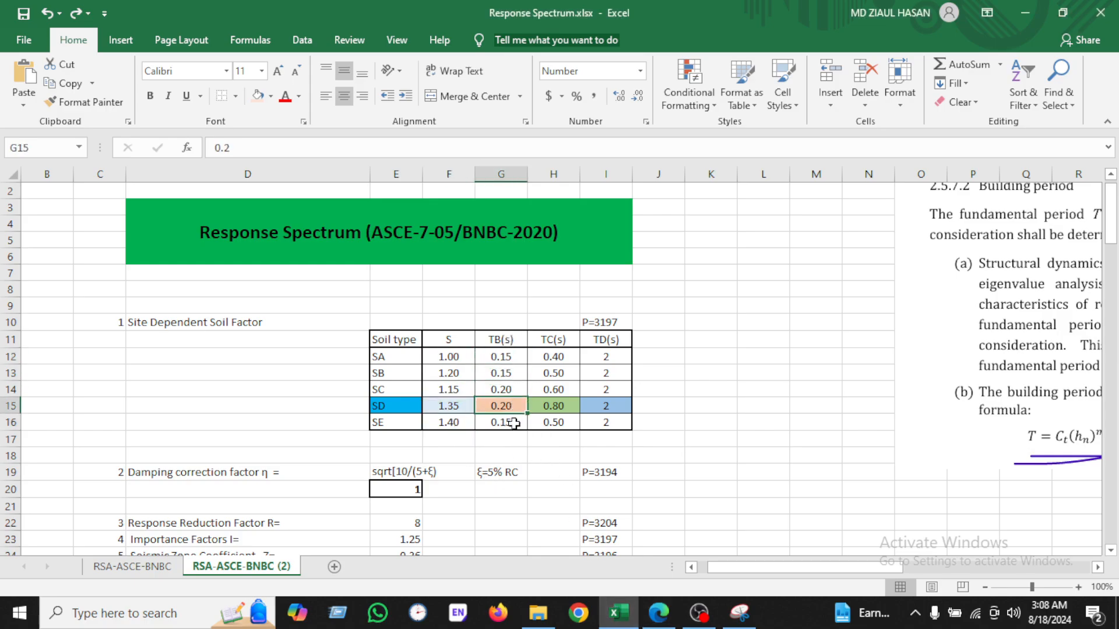
pyautogui.click(511, 421)
pyautogui.click(659, 613)
pyautogui.moveTo(664, 344); pyautogui.dragTo(687, 466)
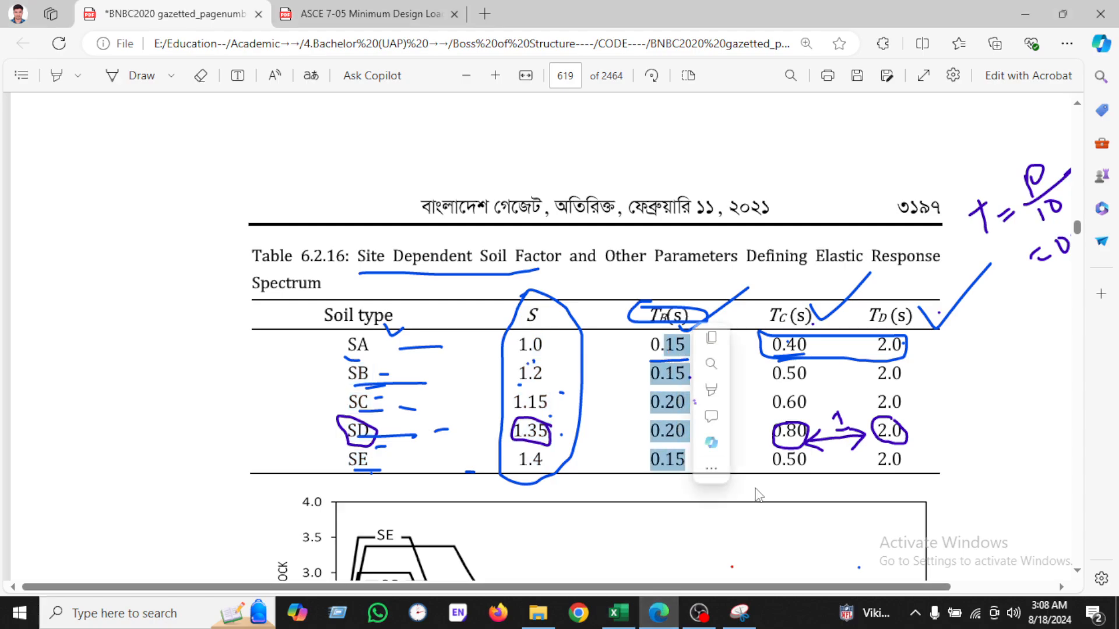
pyautogui.click(979, 405)
pyautogui.moveTo(788, 330); pyautogui.dragTo(805, 423)
pyautogui.click(618, 613)
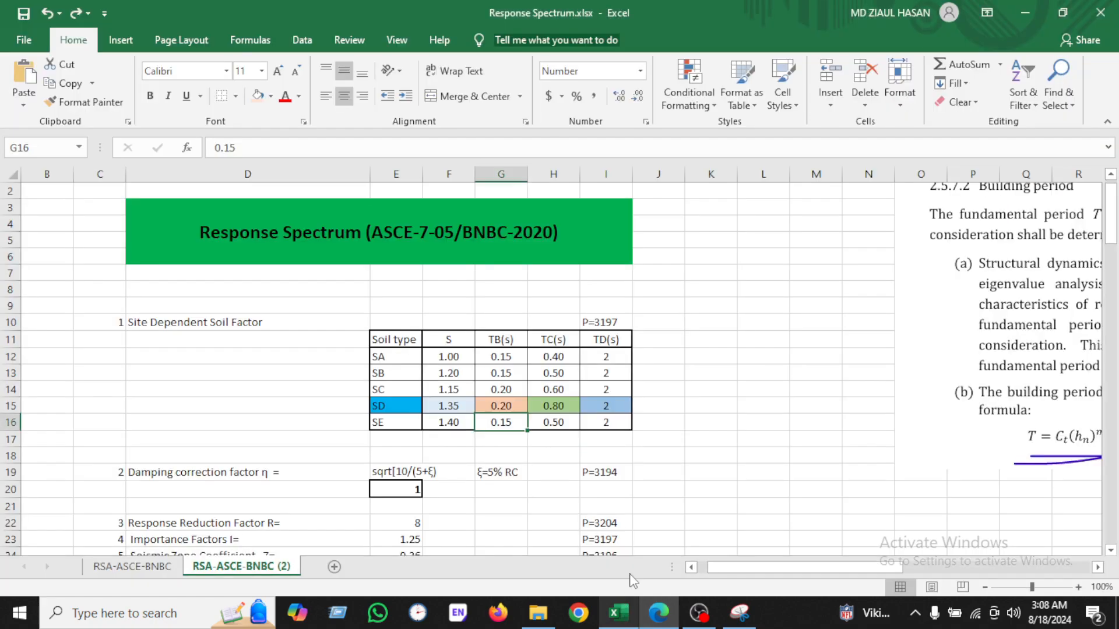
pyautogui.click(563, 357)
pyautogui.click(563, 373)
pyautogui.click(562, 389)
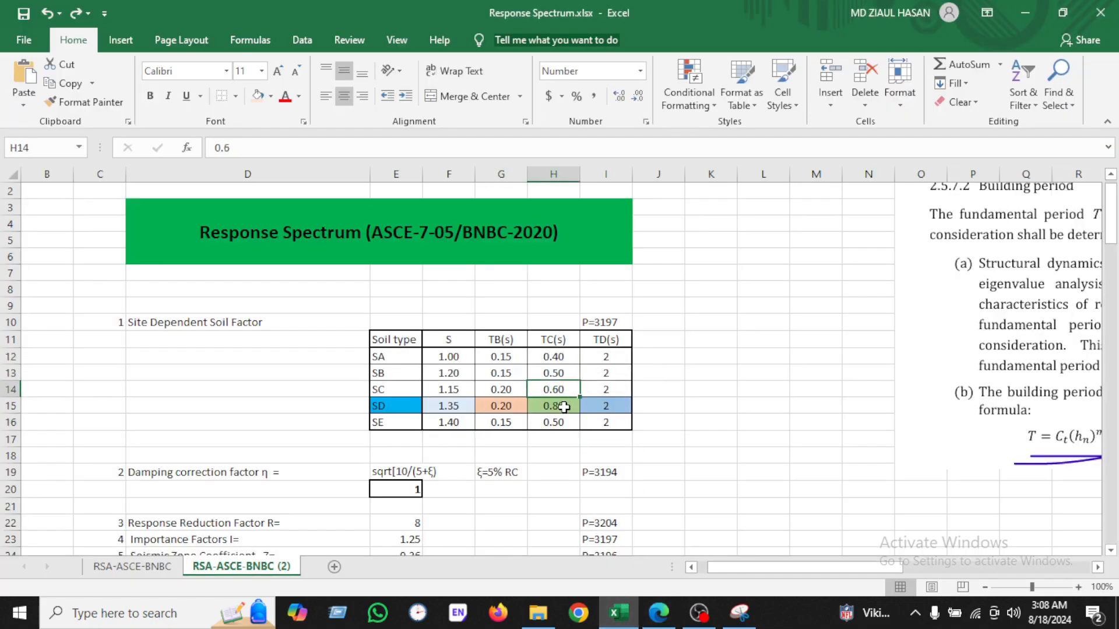
pyautogui.click(563, 407)
pyautogui.click(565, 424)
pyautogui.click(604, 428)
pyautogui.click(708, 406)
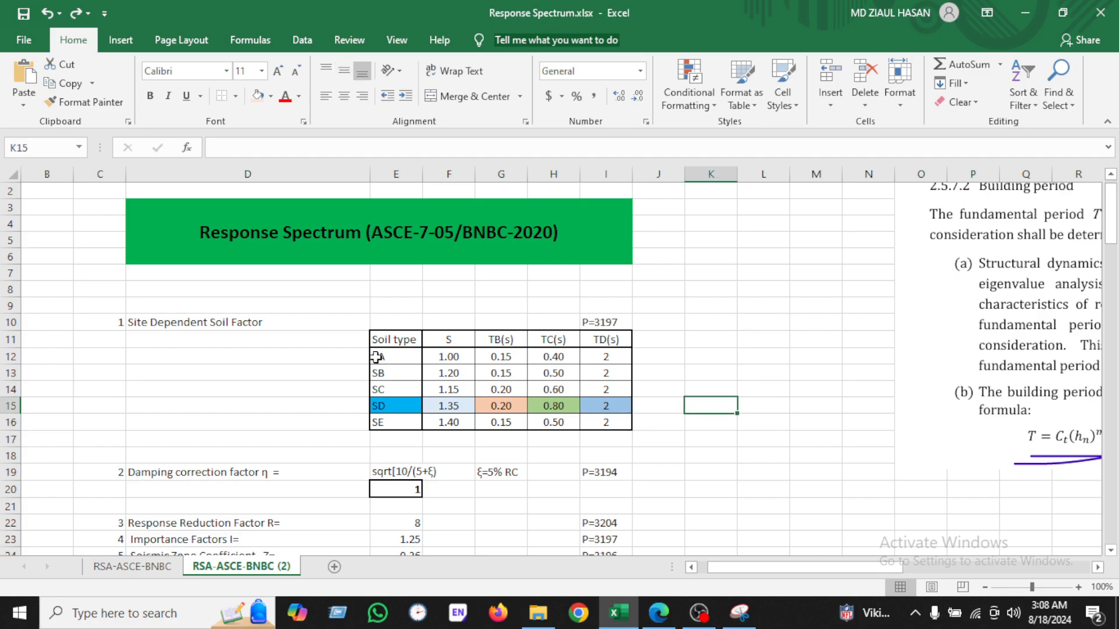
# Step: Make the soil factor values in F12:I16 bold and increase their font size to 12
pyautogui.moveTo(439, 358); pyautogui.dragTo(603, 424)
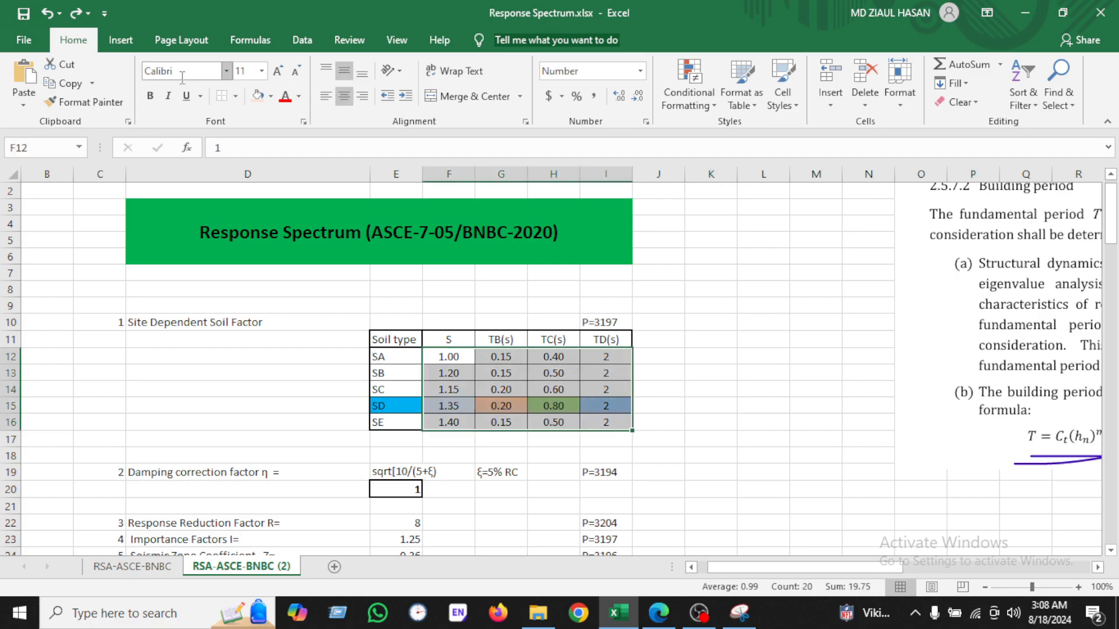
pyautogui.click(149, 94)
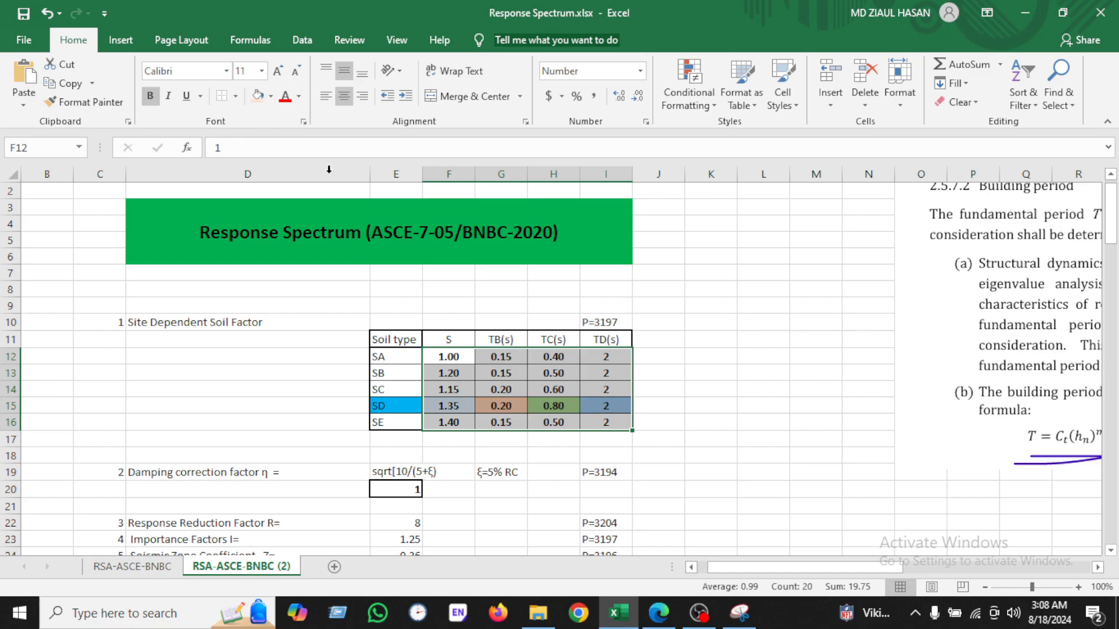
pyautogui.click(279, 73)
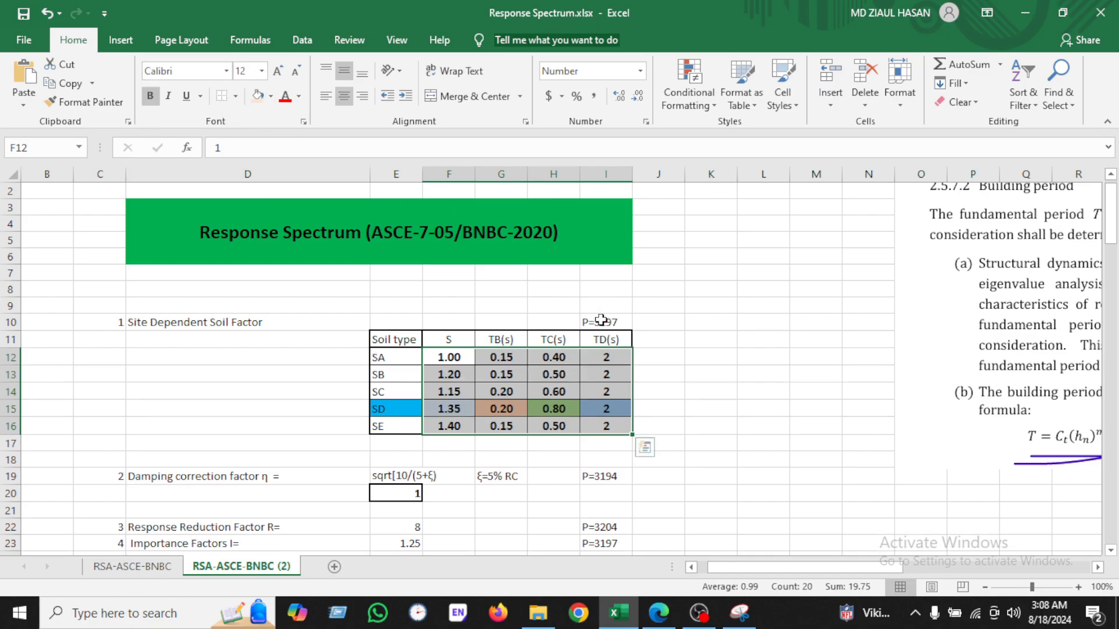
# Step: Read the BNBC definition of the damping correction factor η and its formula for 5% viscous damping
pyautogui.moveTo(655, 343); pyautogui.dragTo(684, 365)
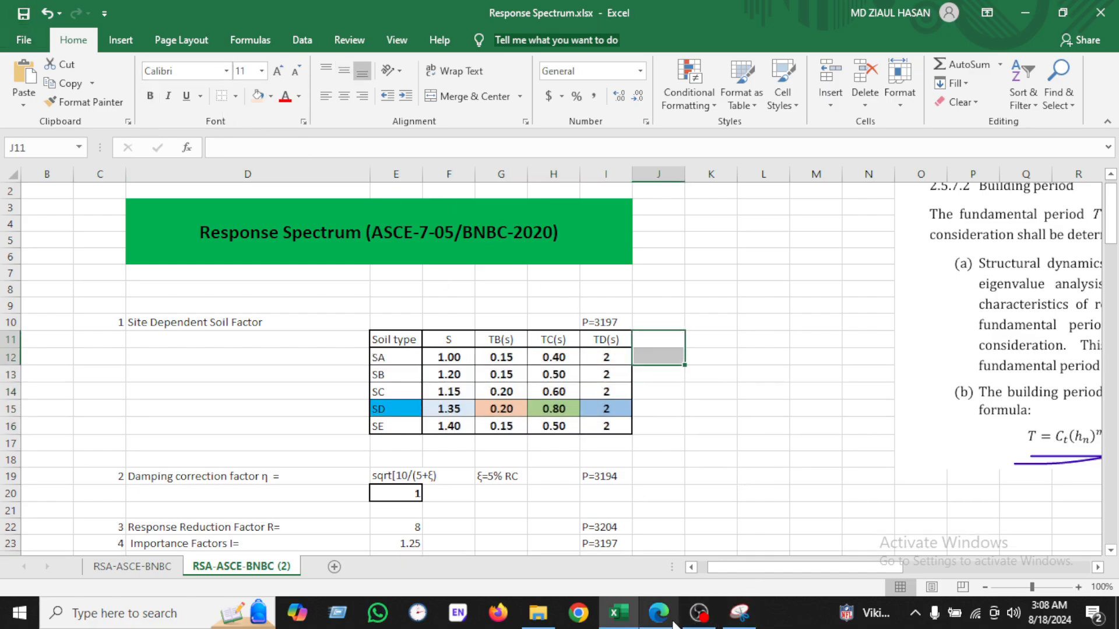
pyautogui.click(608, 524)
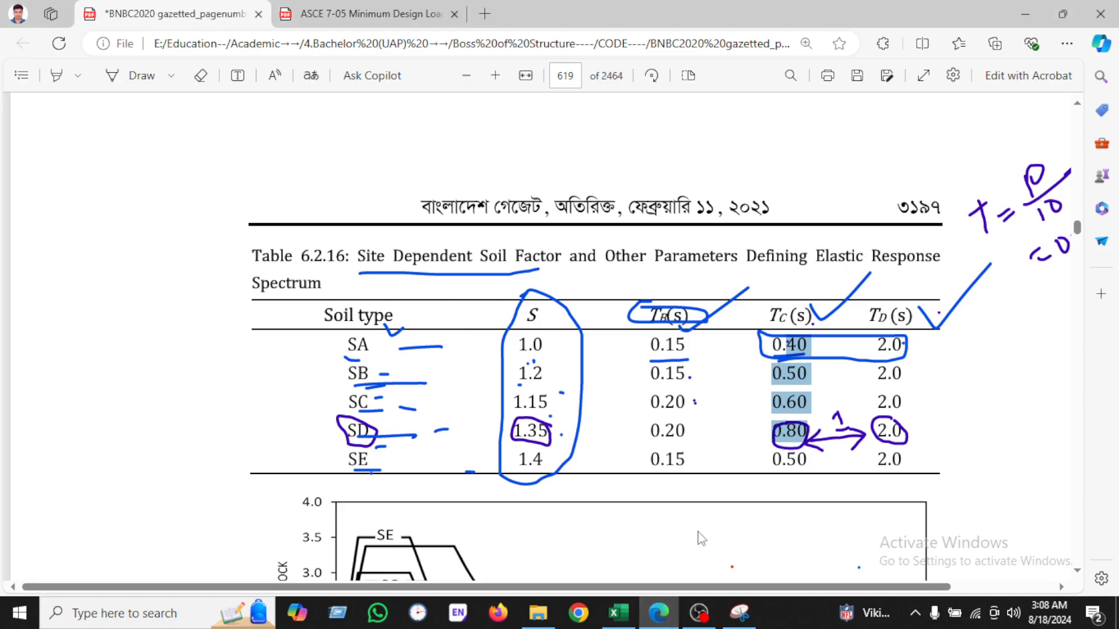
pyautogui.click(618, 612)
pyautogui.scroll(-1, 281, 444)
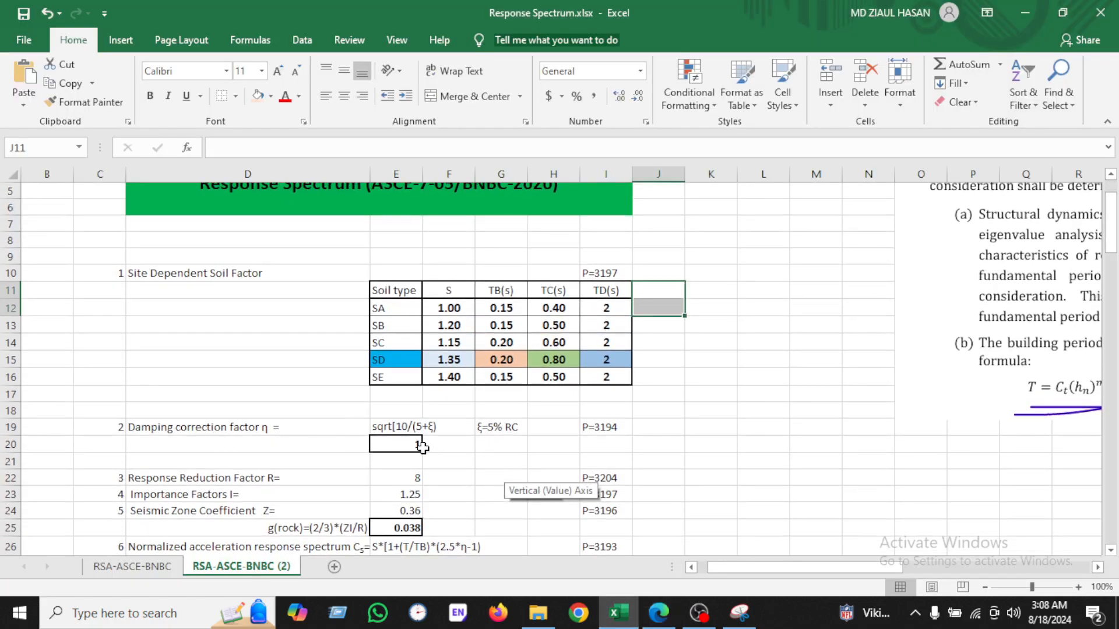
pyautogui.click(318, 433)
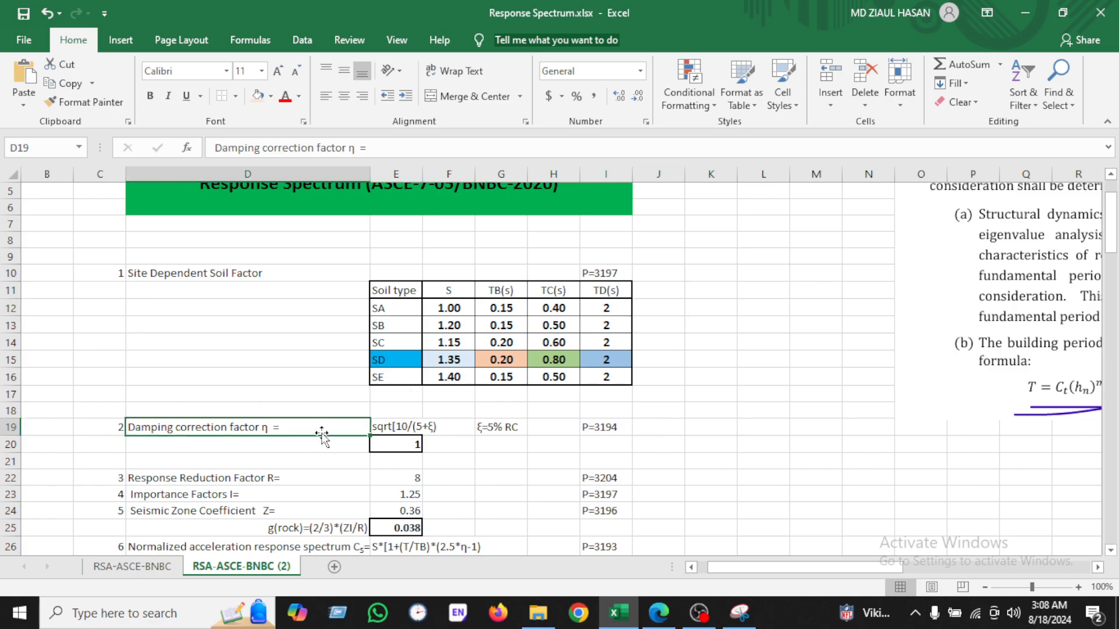
pyautogui.click(667, 615)
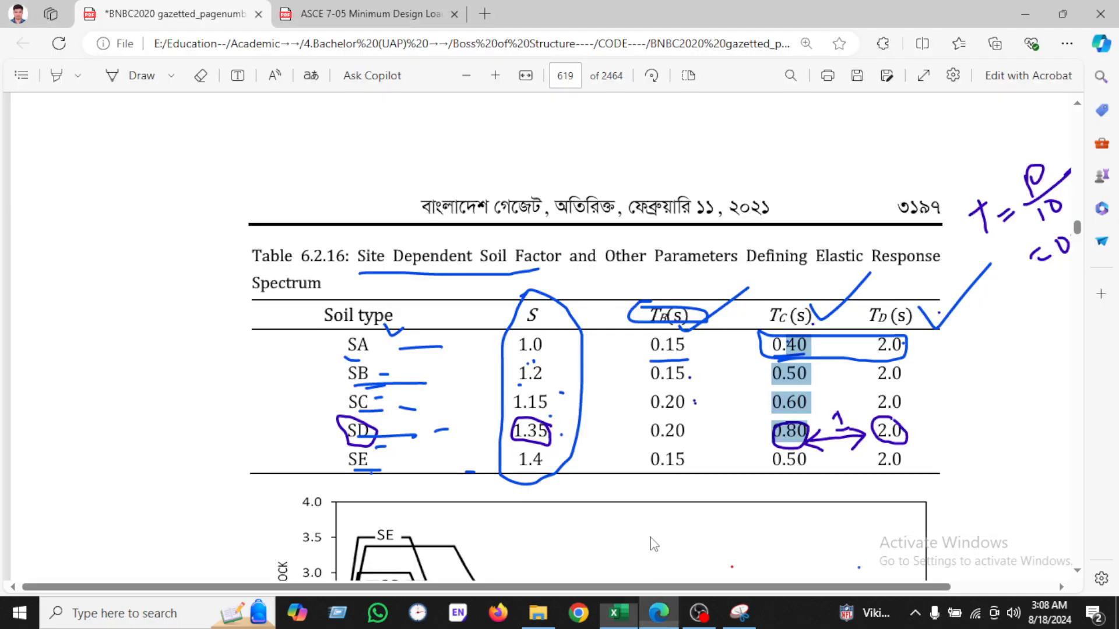
pyautogui.scroll(15, 571, 393)
pyautogui.scroll(20, 569, 384)
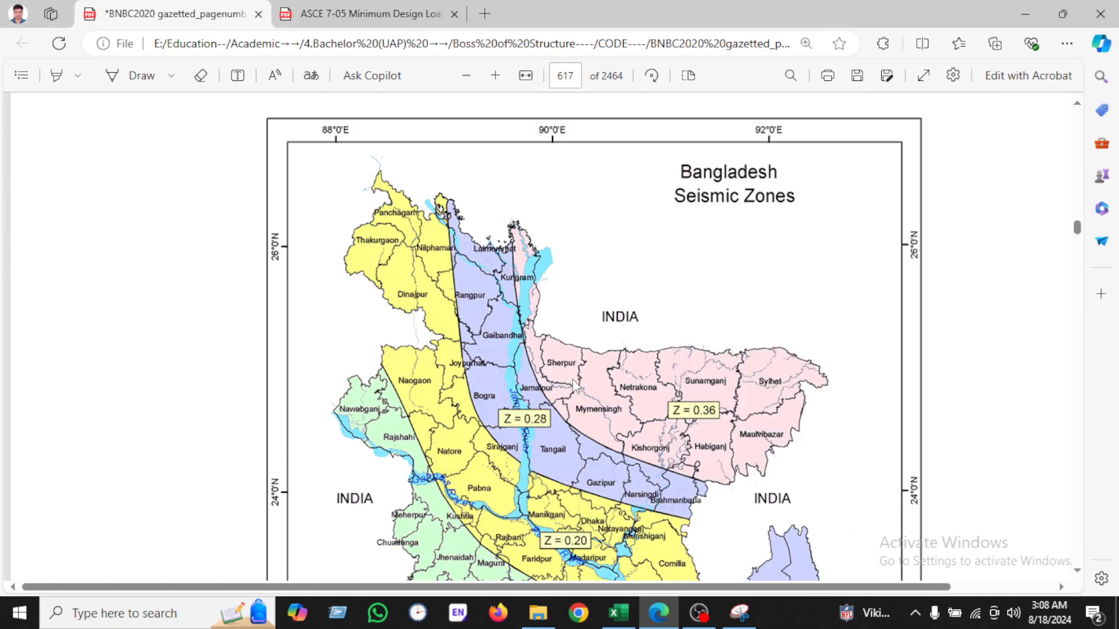
pyautogui.scroll(6, 568, 385)
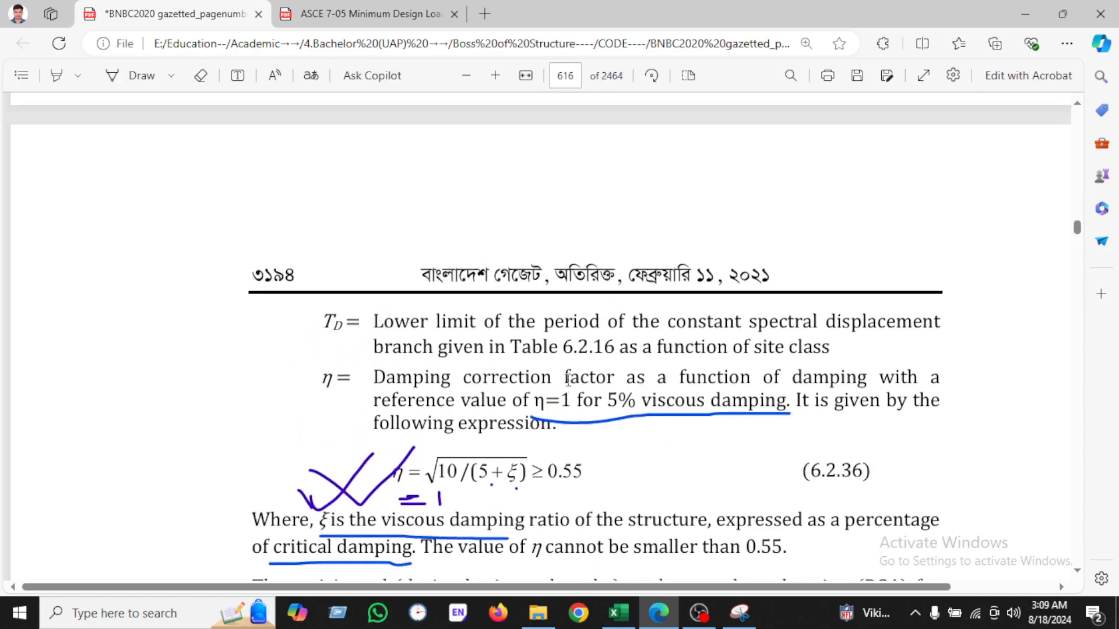
pyautogui.moveTo(374, 382); pyautogui.dragTo(615, 382)
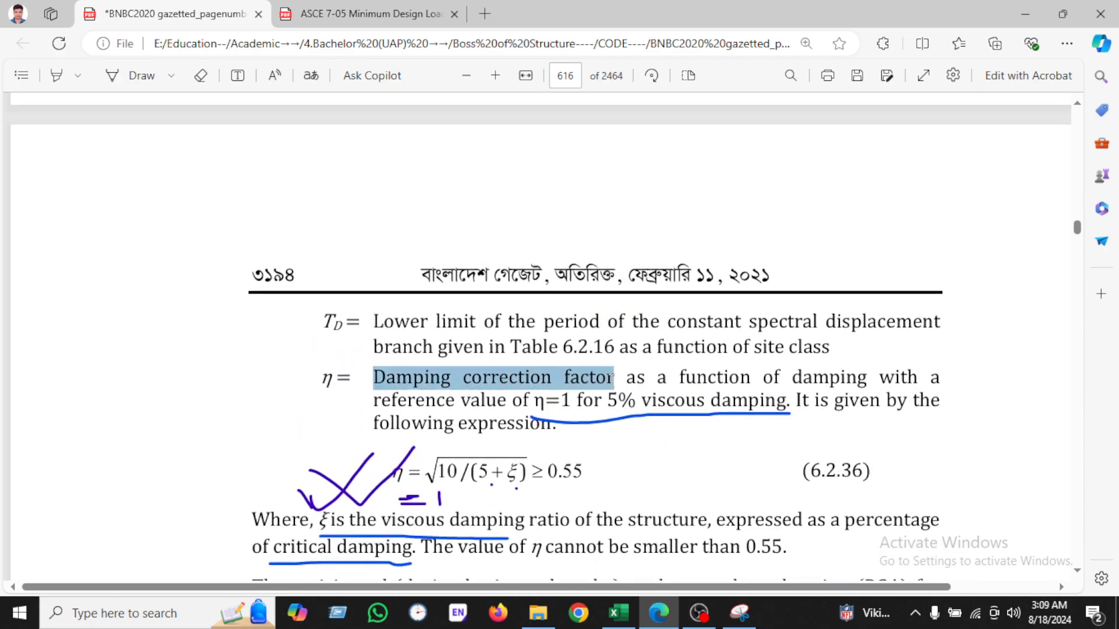
pyautogui.click(754, 465)
pyautogui.moveTo(674, 360); pyautogui.dragTo(461, 481)
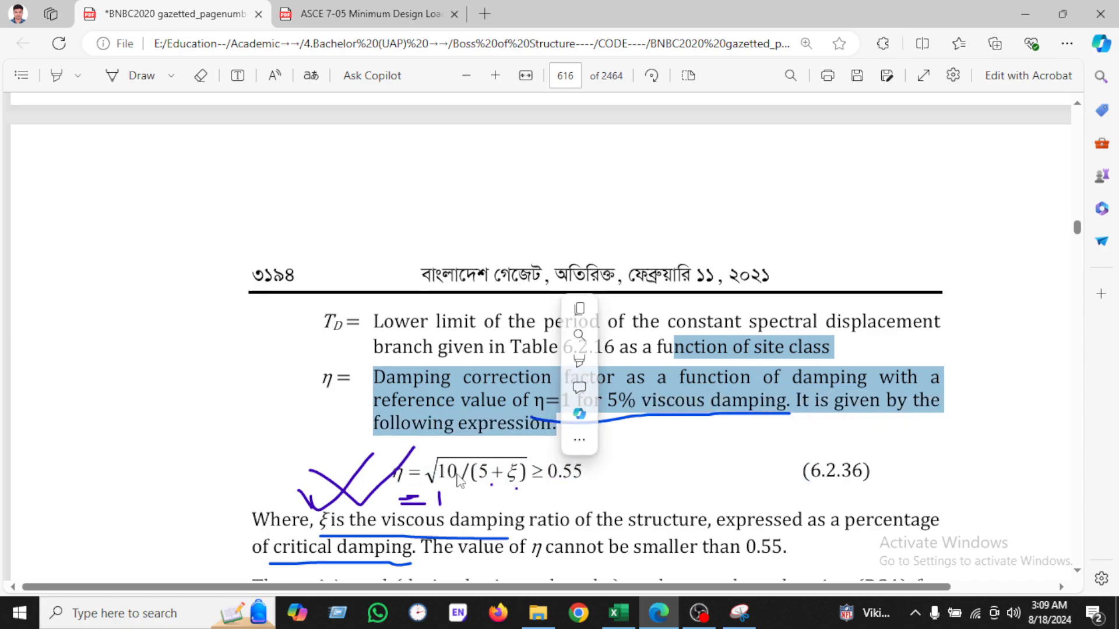
pyautogui.scroll(-2, 461, 480)
pyautogui.moveTo(394, 386); pyautogui.dragTo(512, 387)
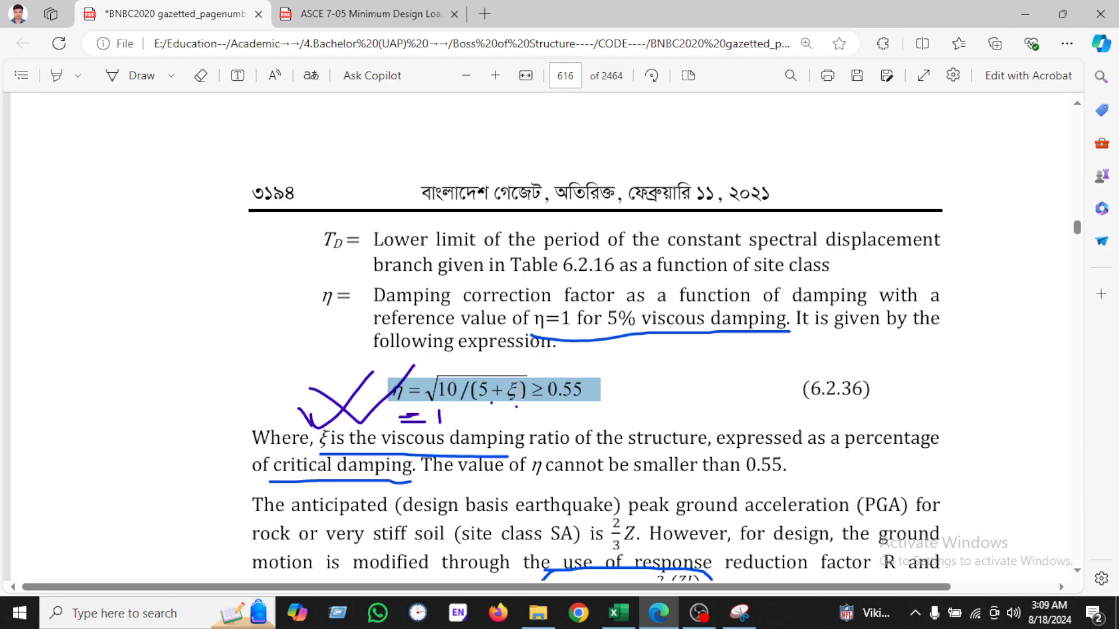
# Step: Read the BNBC definition of the viscous damping ratio ξ and the 0.55 lower limit on η
pyautogui.scroll(-2, 350, 402)
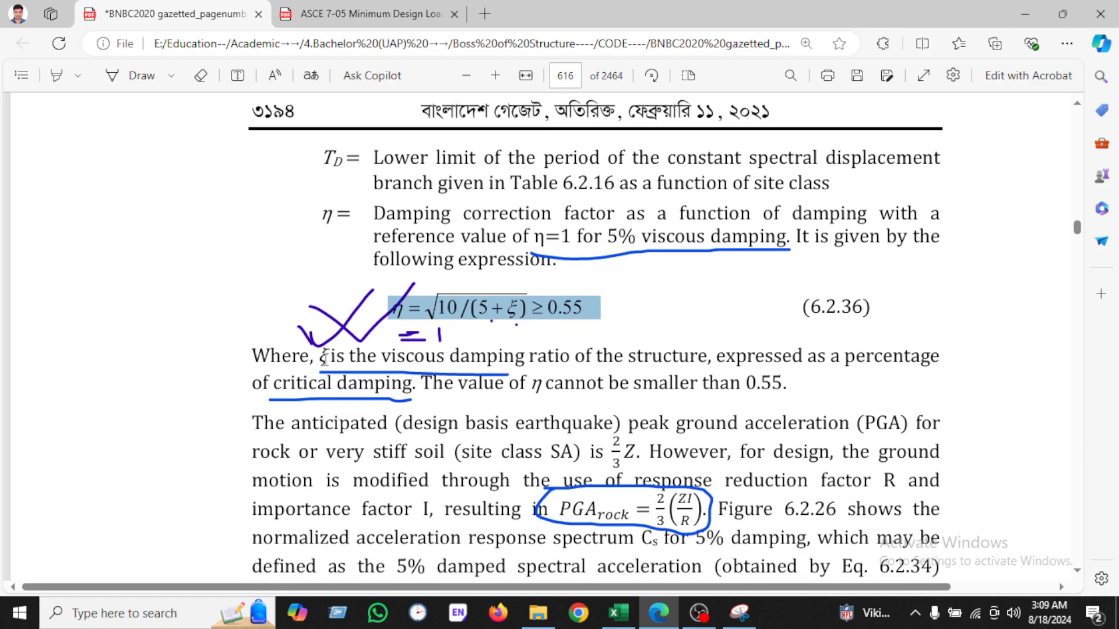
pyautogui.moveTo(325, 358); pyautogui.dragTo(782, 391)
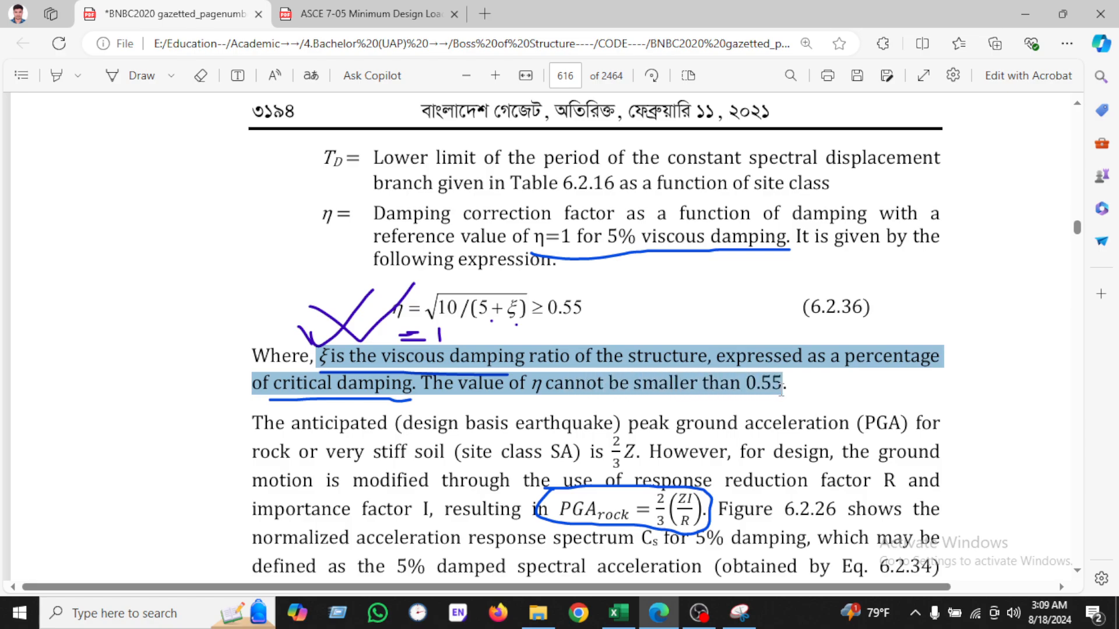
pyautogui.click(571, 401)
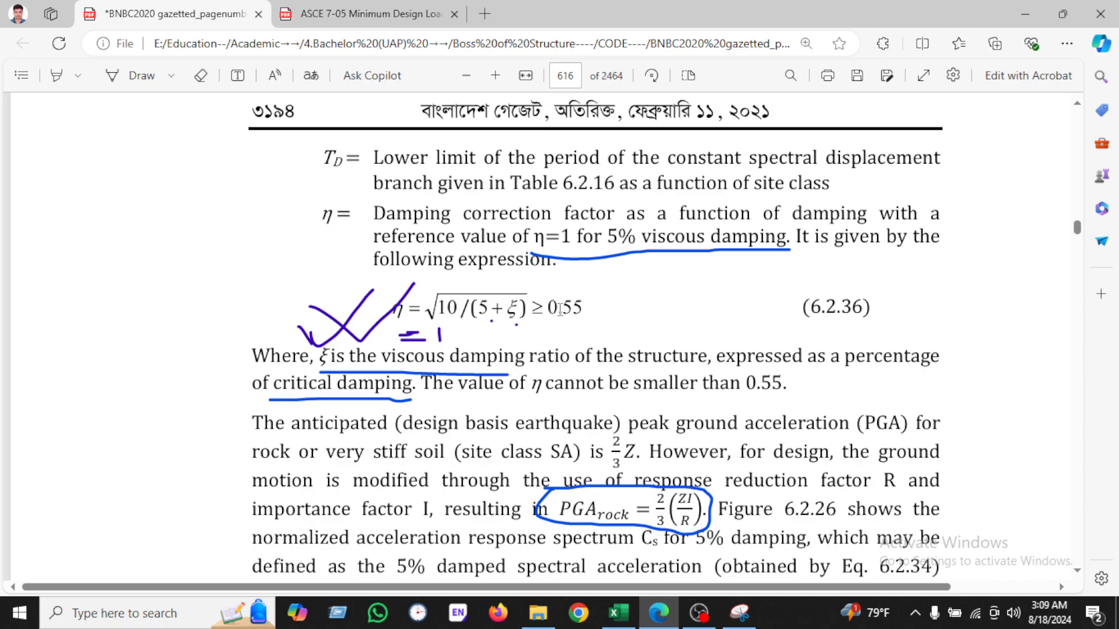
pyautogui.moveTo(550, 309); pyautogui.dragTo(571, 319)
pyautogui.click(510, 350)
pyautogui.moveTo(307, 358); pyautogui.dragTo(500, 356)
pyautogui.click(515, 308)
pyautogui.click(618, 613)
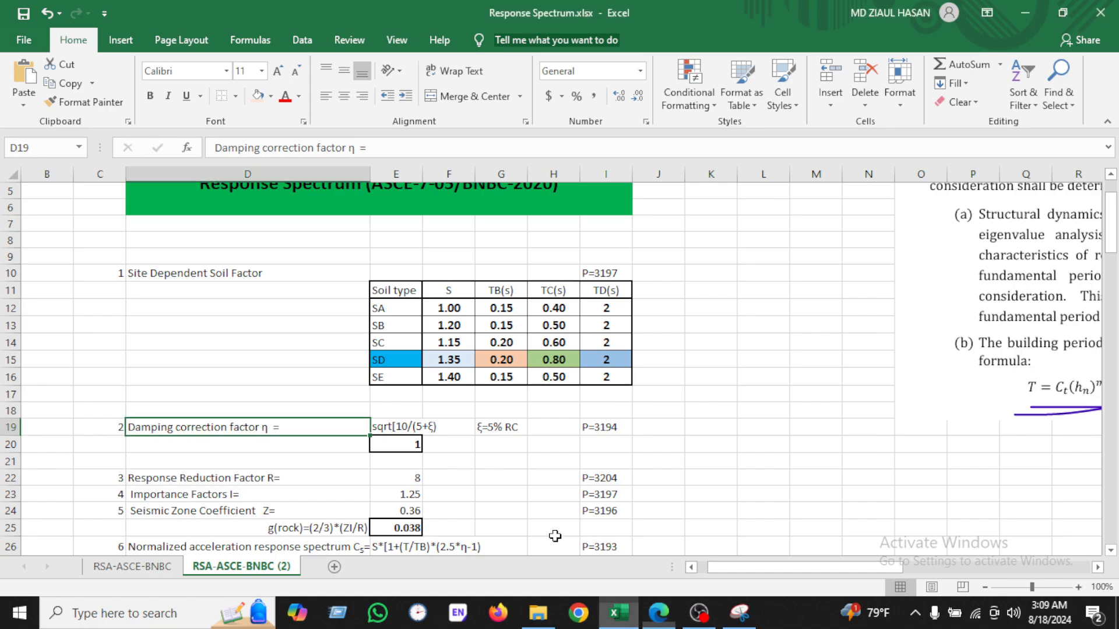
# Step: Review the damping correction factor formula, ξ=5% note and response reduction factor entries in the spreadsheet
pyautogui.click(408, 427)
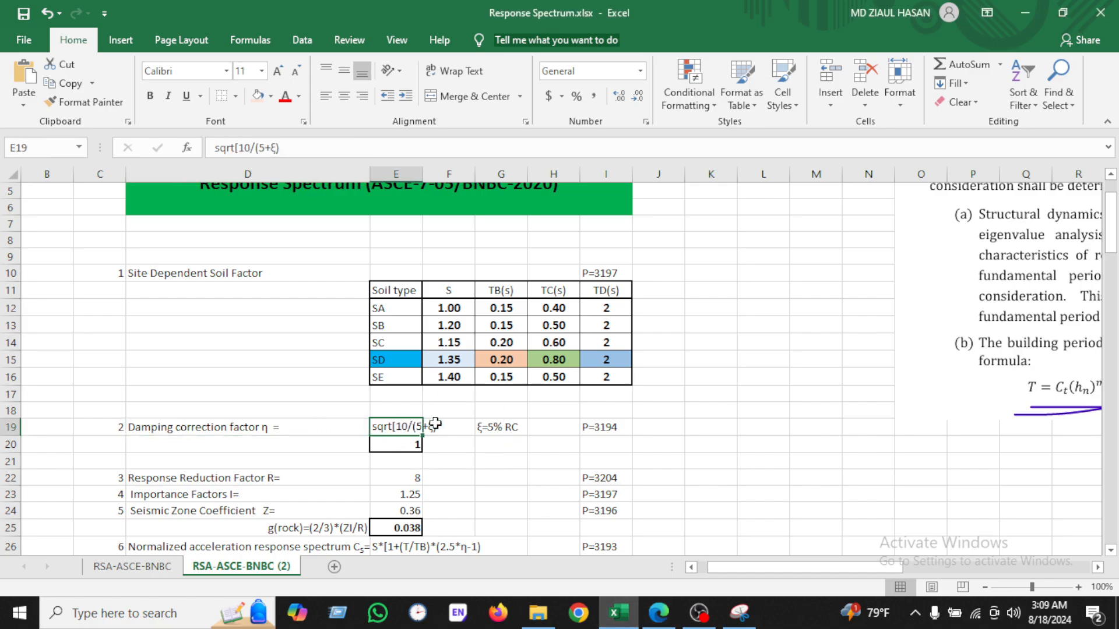
pyautogui.click(489, 430)
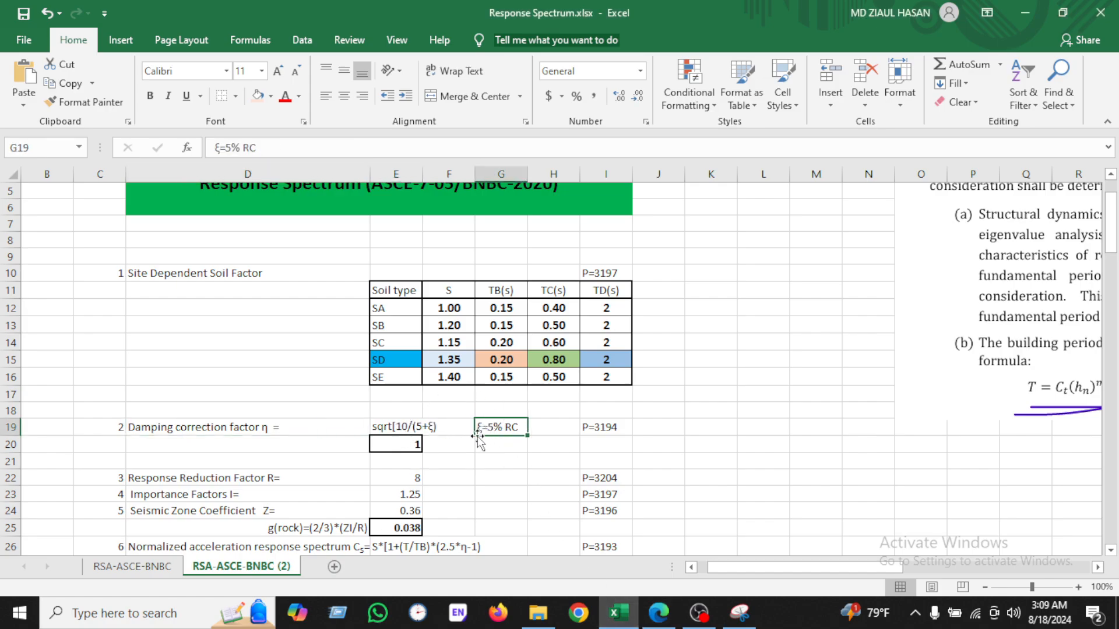
pyautogui.click(407, 429)
pyautogui.click(659, 612)
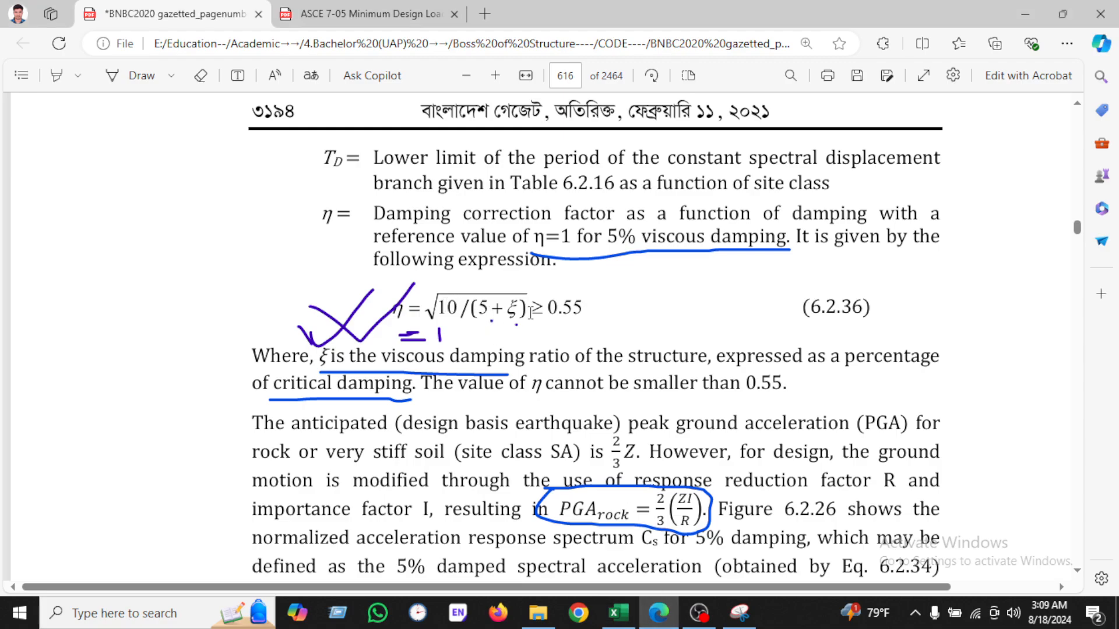
pyautogui.click(618, 612)
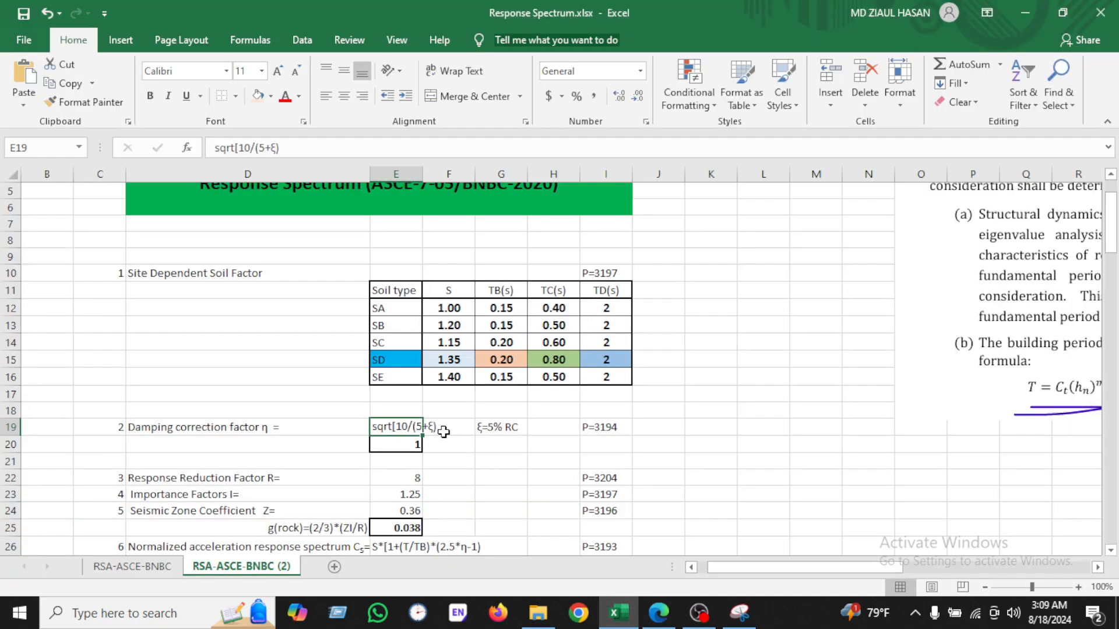
pyautogui.click(411, 447)
pyautogui.scroll(-2, 504, 457)
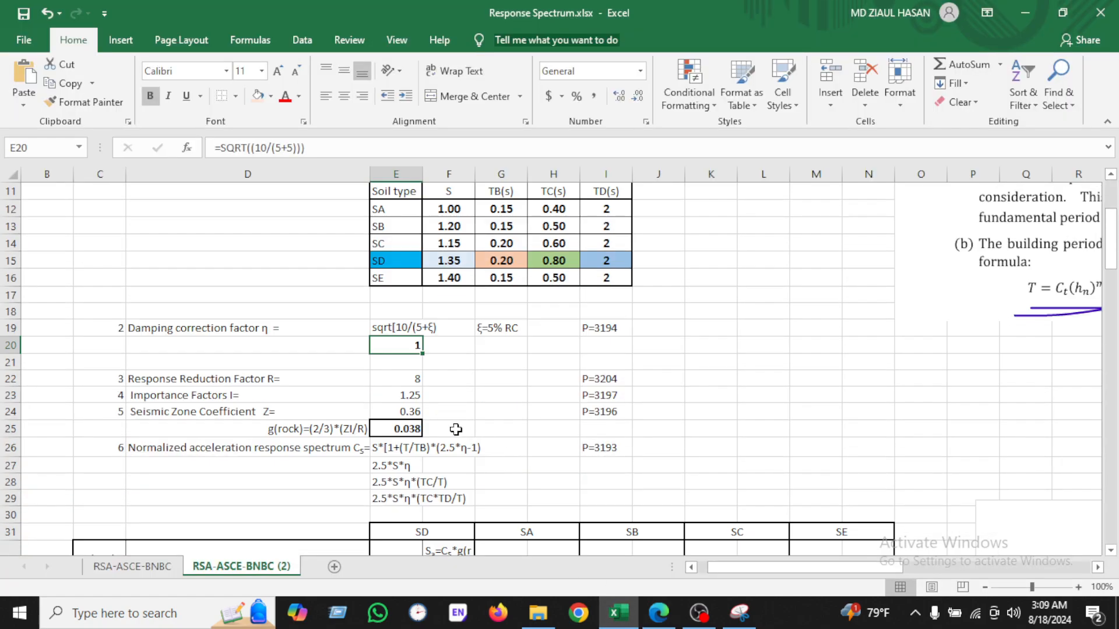
pyautogui.click(389, 380)
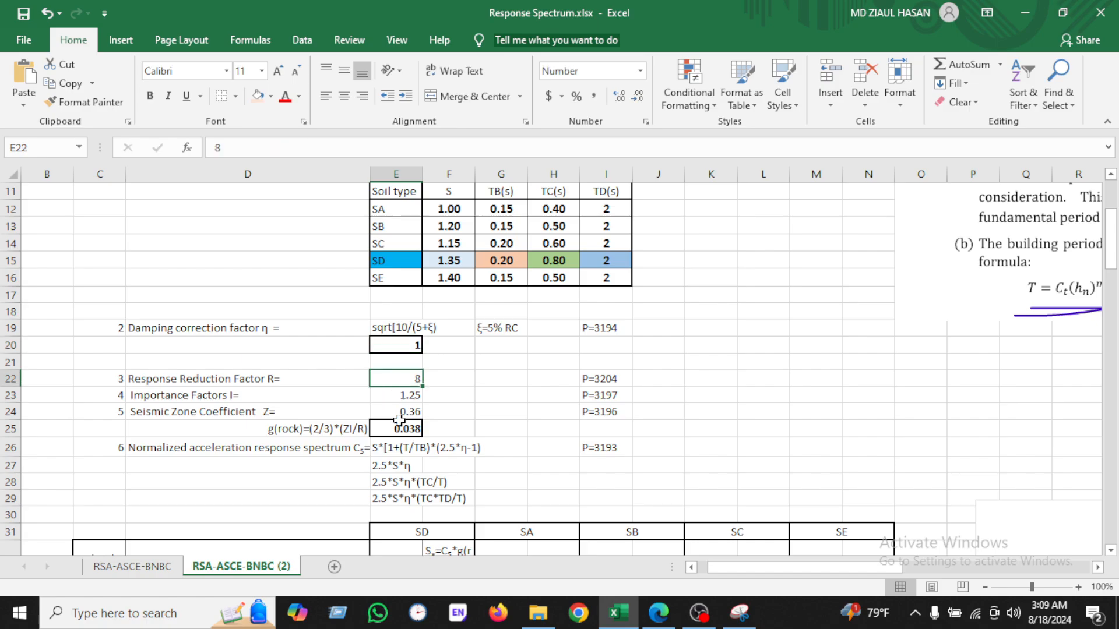
pyautogui.click(595, 515)
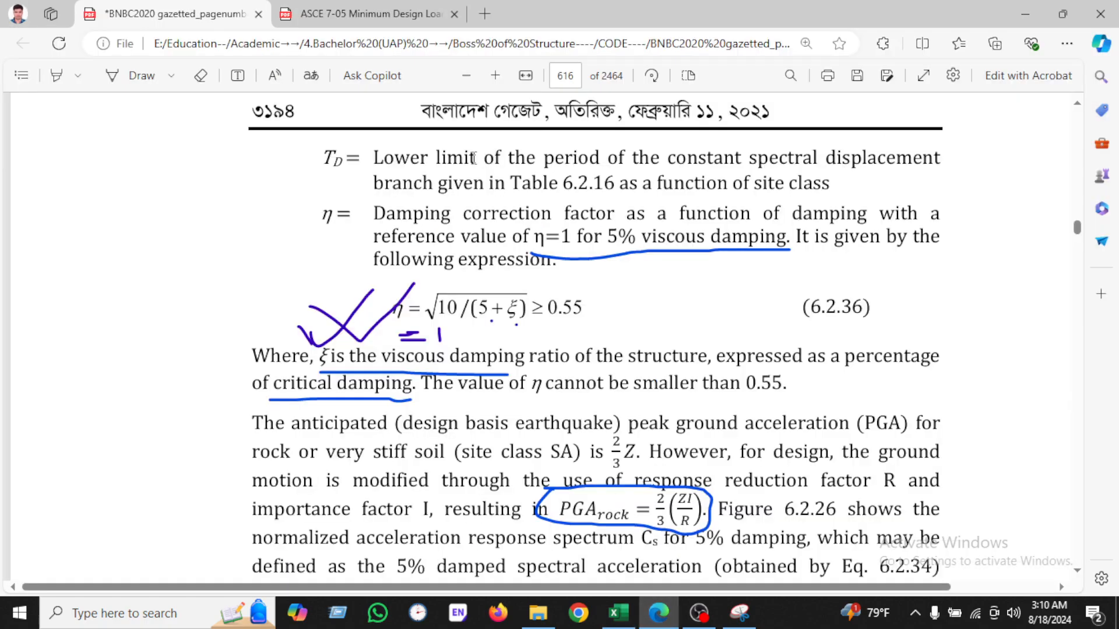
# Step: Examine BNBC Table 6.2.19 response reduction factors, starting with the bearing wall systems
pyautogui.click(473, 79)
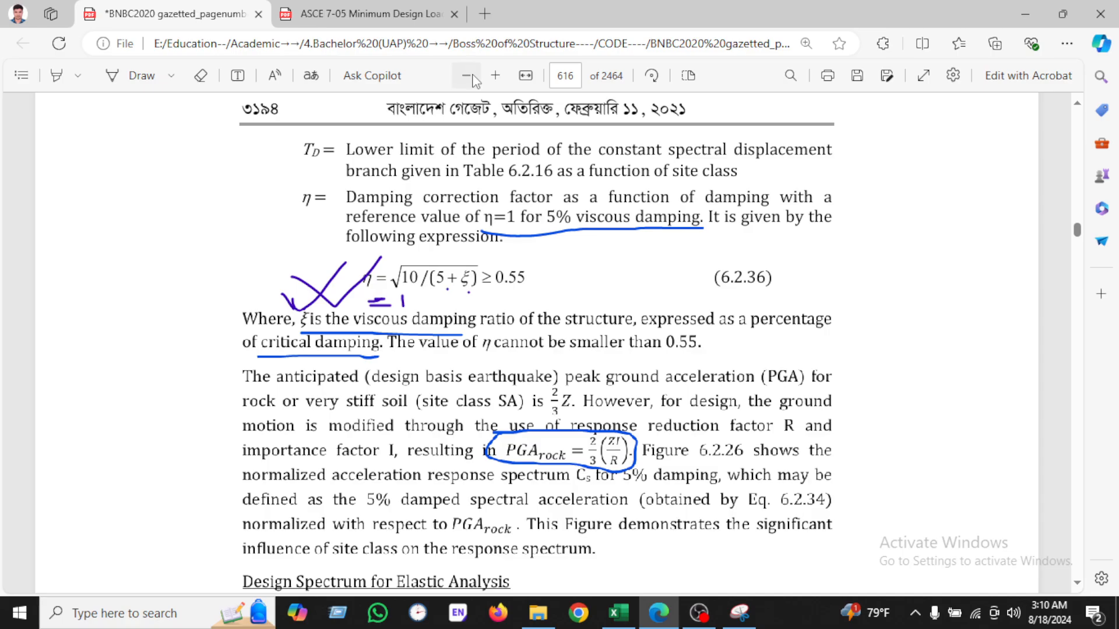
pyautogui.click(473, 79)
pyautogui.scroll(-20, 494, 379)
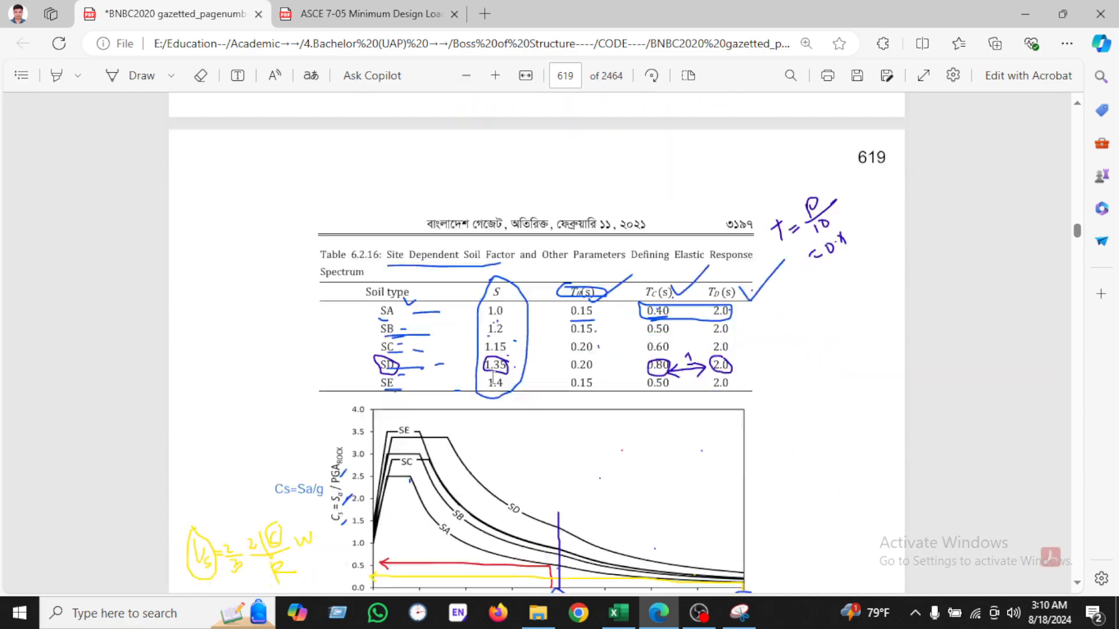
pyautogui.scroll(-20, 494, 378)
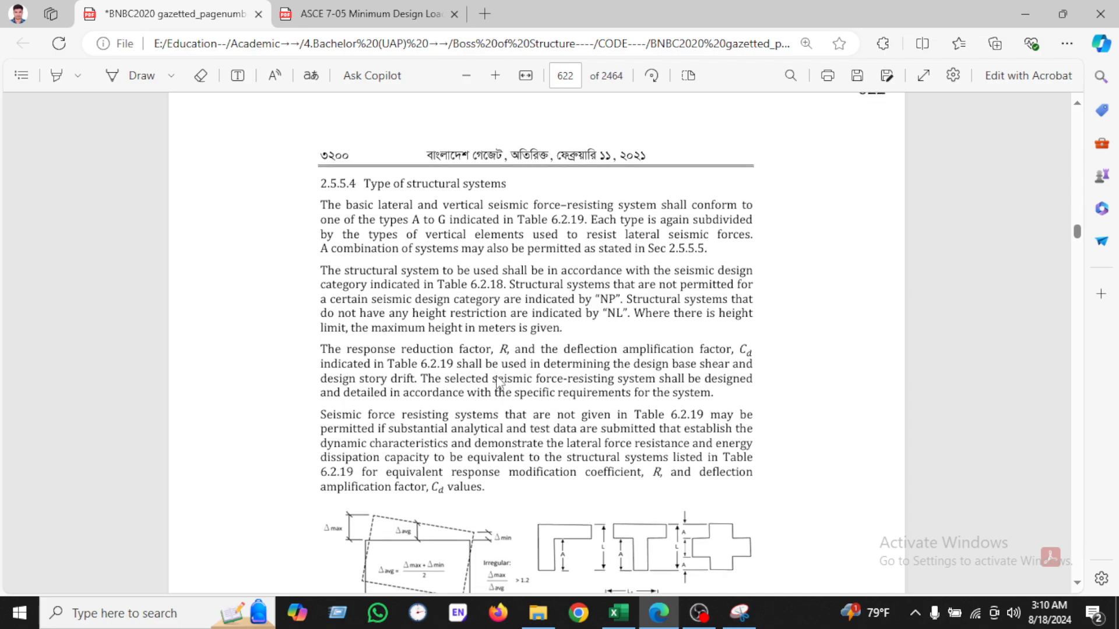
pyautogui.scroll(-20, 497, 383)
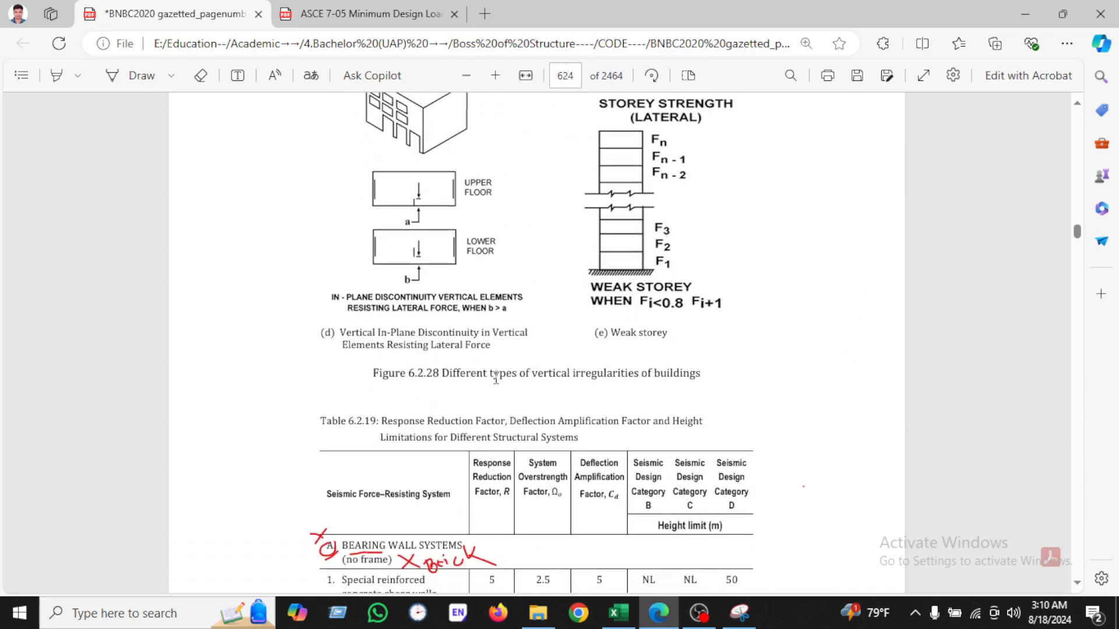
pyautogui.scroll(-7, 495, 379)
pyautogui.scroll(3, 496, 378)
pyautogui.moveTo(323, 264); pyautogui.dragTo(449, 257)
pyautogui.moveTo(386, 186); pyautogui.dragTo(501, 190)
pyautogui.moveTo(473, 227); pyautogui.dragTo(497, 254)
pyautogui.click(530, 354)
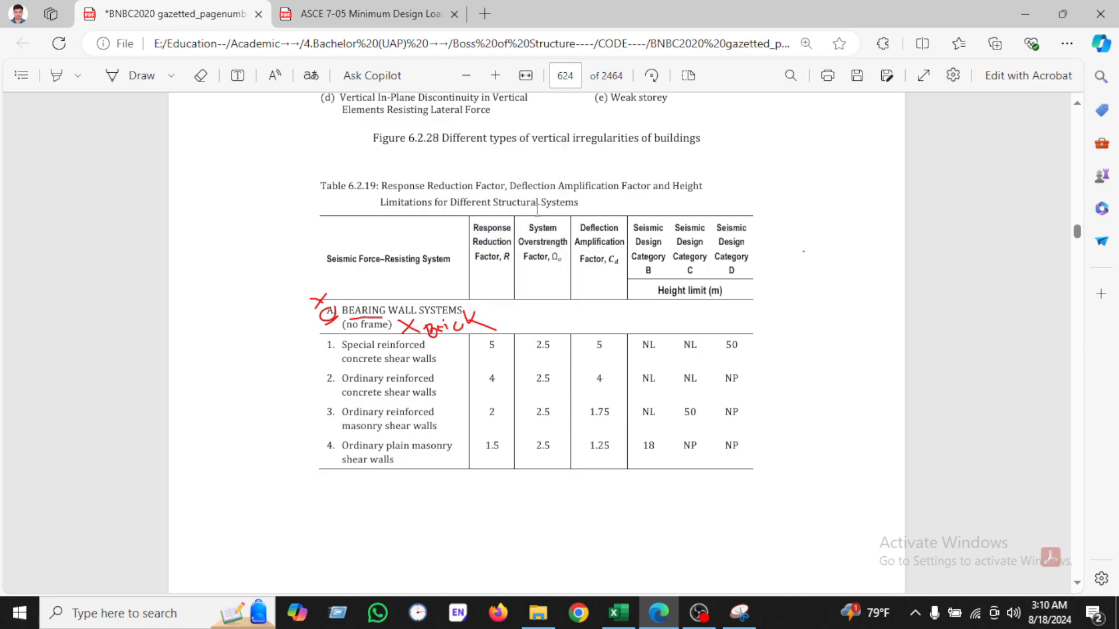
pyautogui.moveTo(518, 194); pyautogui.dragTo(662, 198)
pyautogui.click(464, 272)
pyautogui.moveTo(335, 309); pyautogui.dragTo(466, 312)
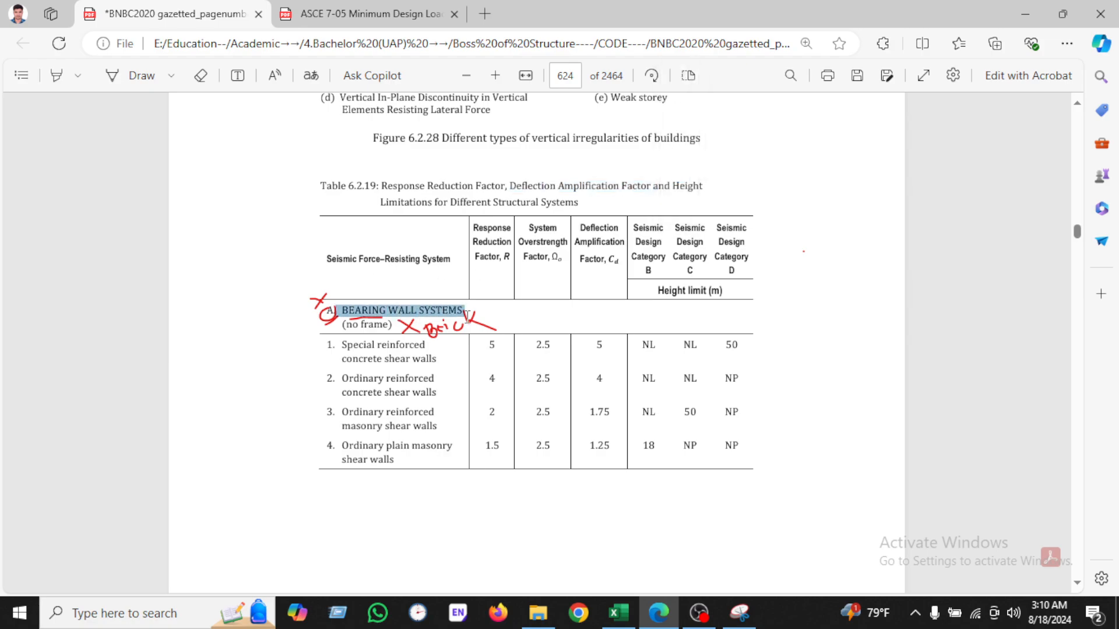
# Step: Examine the building frame, moment resisting frame and dual system rows of Table 6.2.19, including special reinforced concrete moment frames
pyautogui.scroll(-7, 417, 382)
pyautogui.scroll(-3, 417, 382)
pyautogui.scroll(3, 329, 318)
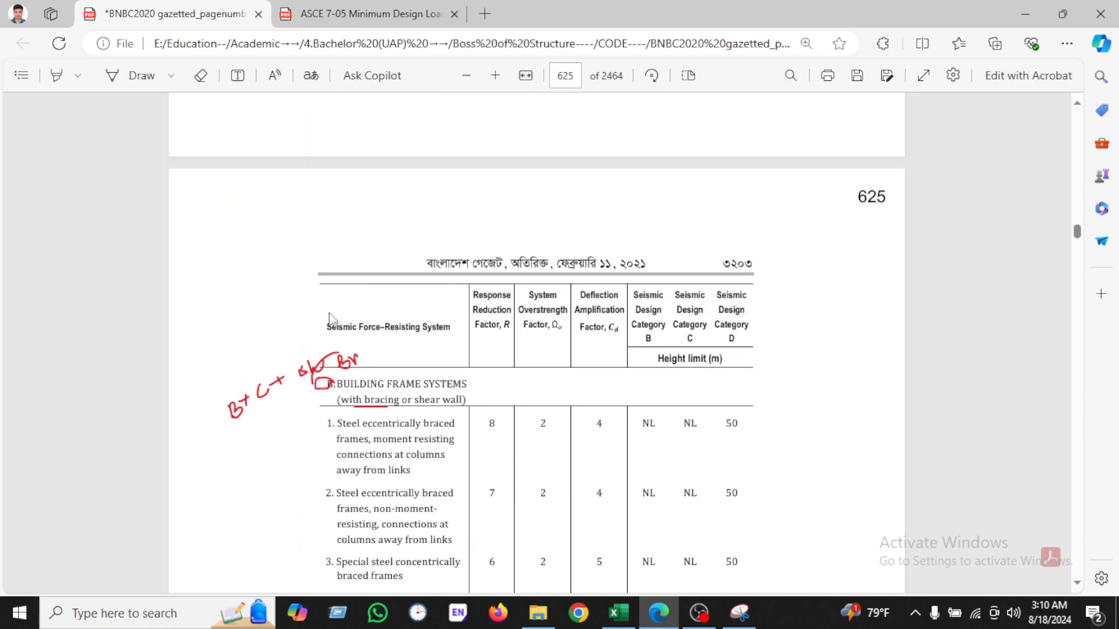
pyautogui.moveTo(329, 385); pyautogui.dragTo(468, 386)
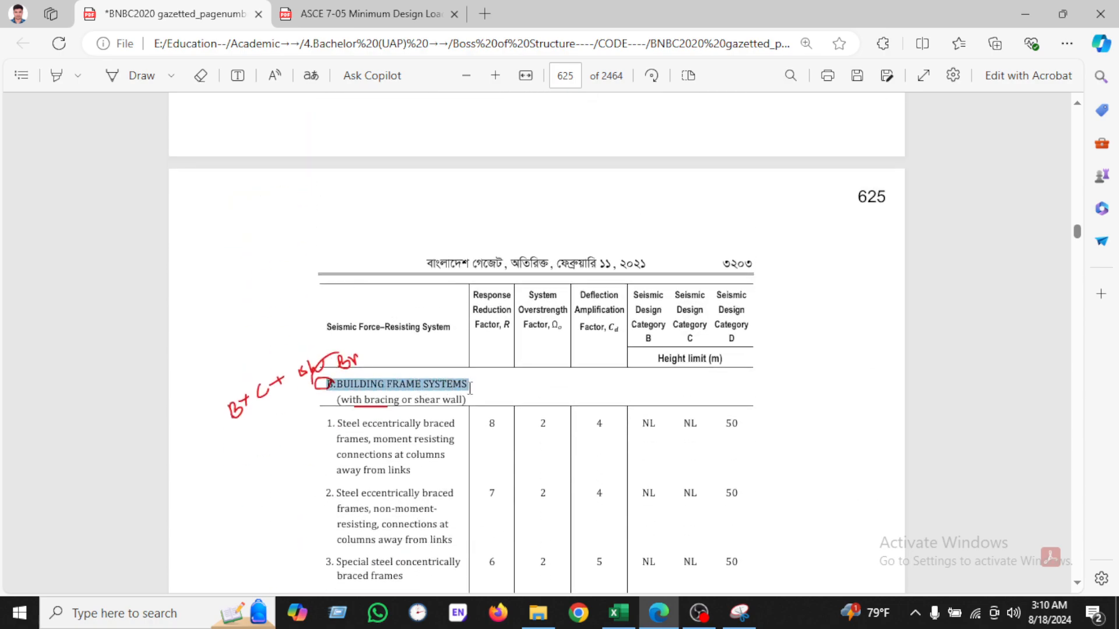
pyautogui.moveTo(348, 402); pyautogui.dragTo(424, 408)
pyautogui.scroll(-1, 417, 405)
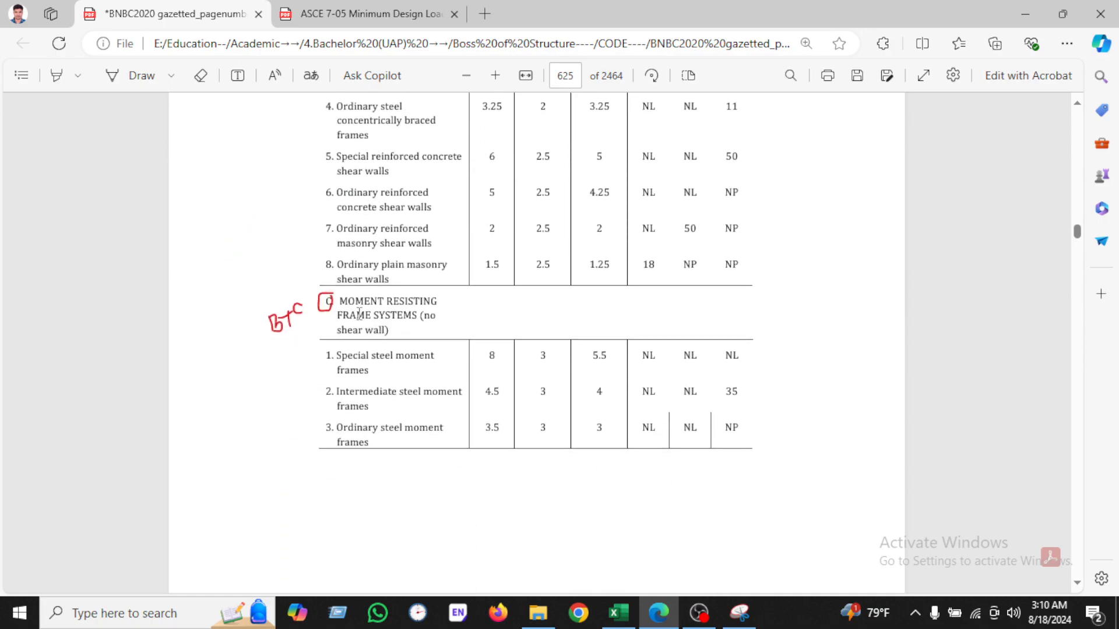
pyautogui.moveTo(340, 302); pyautogui.dragTo(415, 339)
pyautogui.click(381, 341)
pyautogui.scroll(-5, 380, 338)
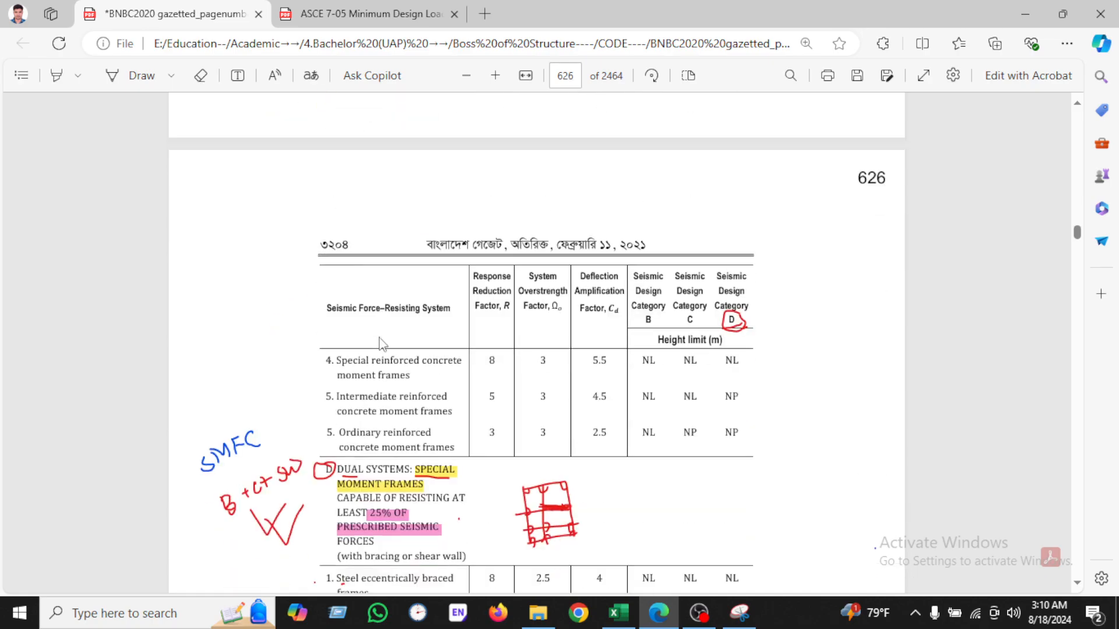
pyautogui.scroll(-1, 382, 343)
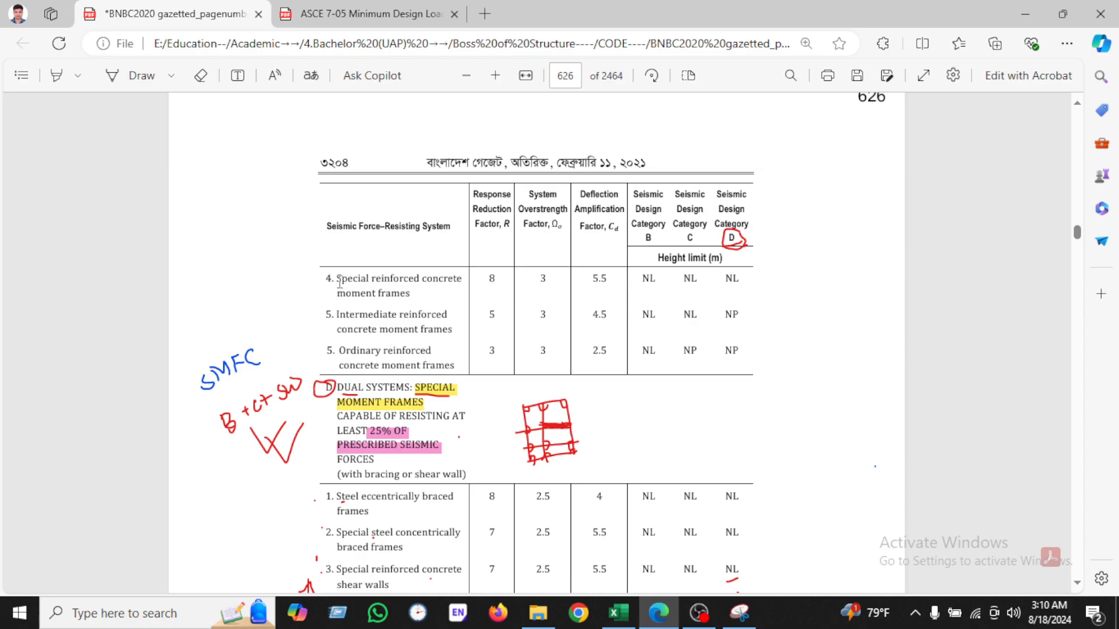
pyautogui.moveTo(340, 282); pyautogui.dragTo(442, 299)
pyautogui.click(561, 344)
pyautogui.moveTo(479, 198); pyautogui.dragTo(510, 228)
pyautogui.doubleClick(491, 278)
pyautogui.click(618, 613)
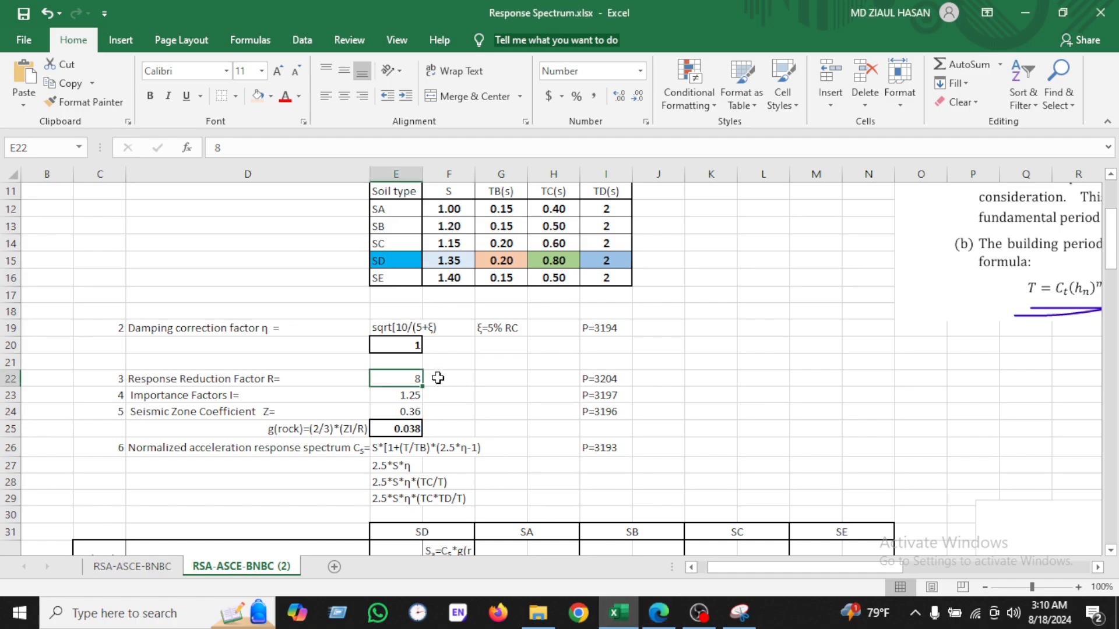
# Step: Cross-check the spreadsheet's importance factor against BNBC Table 6.2.17 for occupancy category III
pyautogui.click(407, 397)
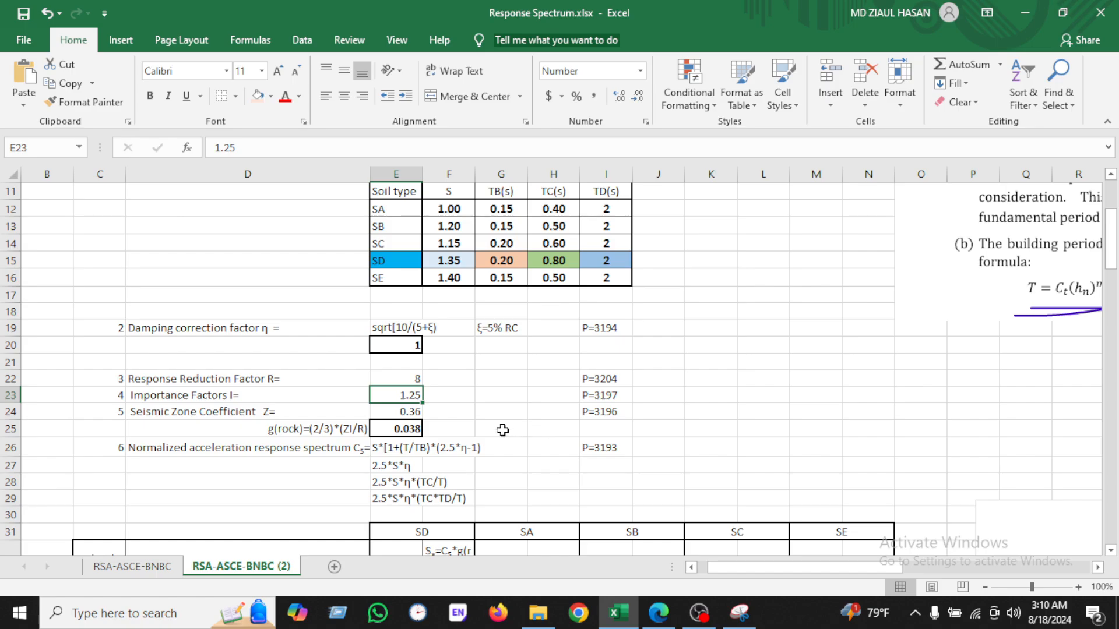
pyautogui.click(659, 613)
pyautogui.scroll(20, 514, 357)
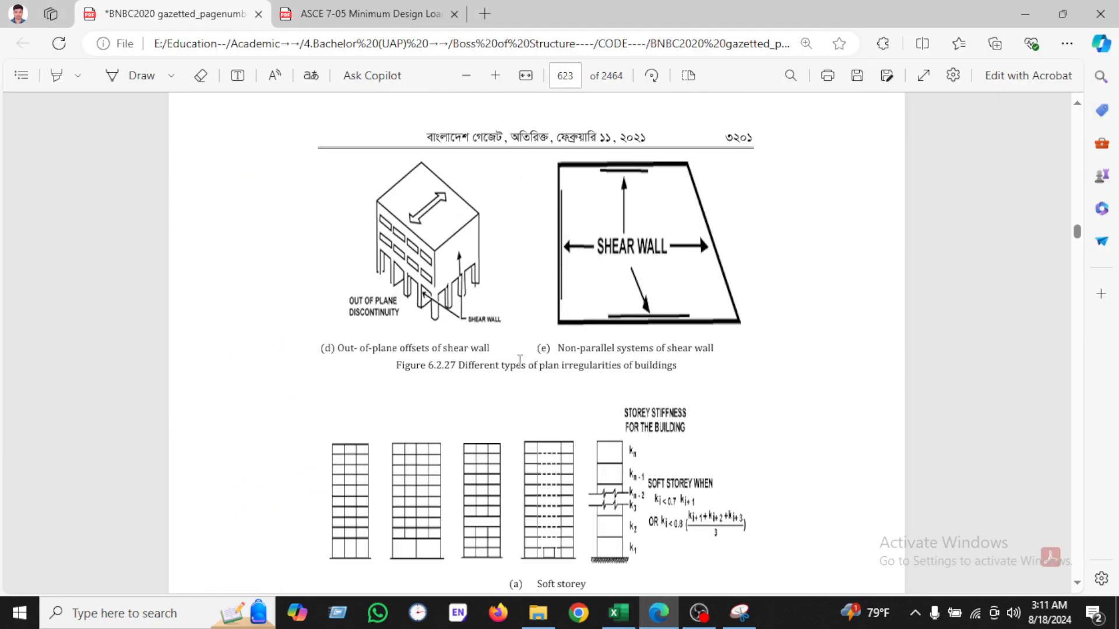
pyautogui.scroll(20, 515, 362)
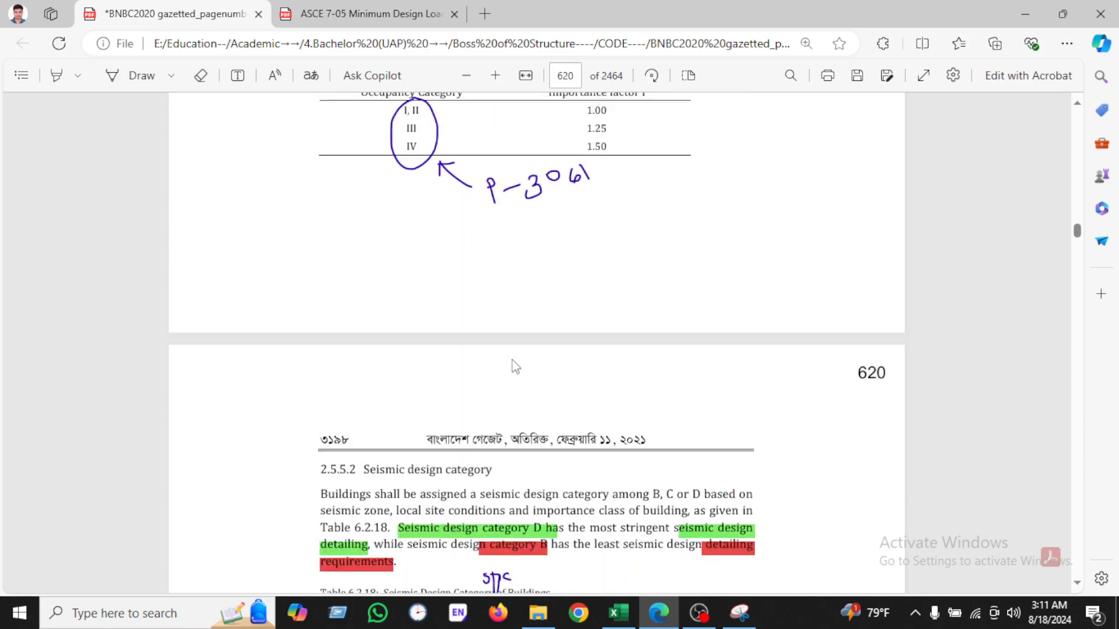
pyautogui.scroll(-4, 513, 359)
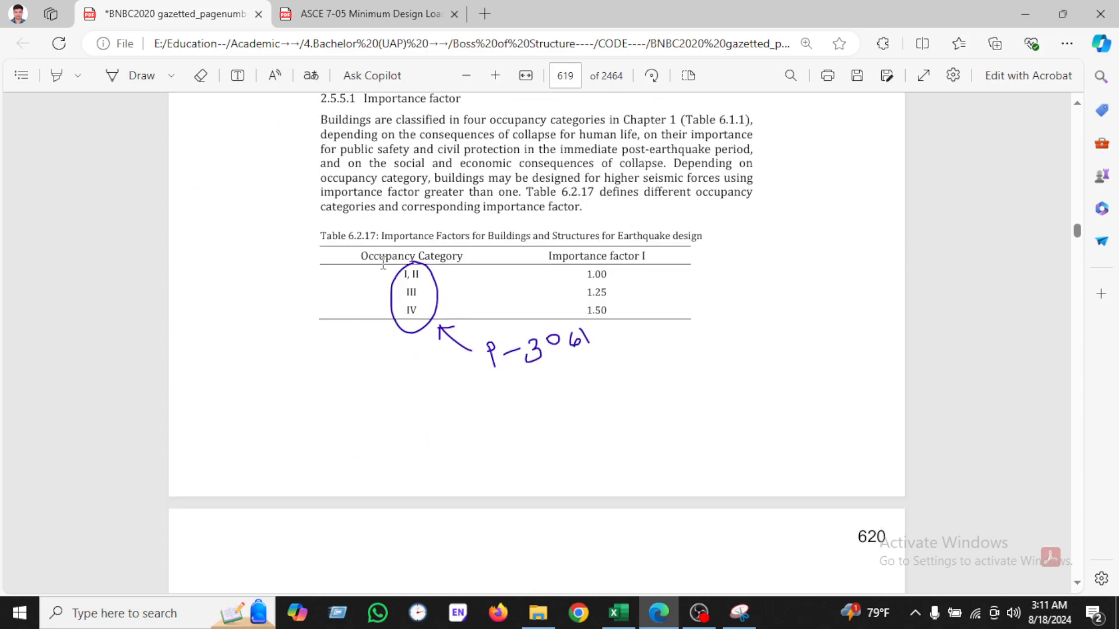
pyautogui.moveTo(380, 237); pyautogui.dragTo(536, 239)
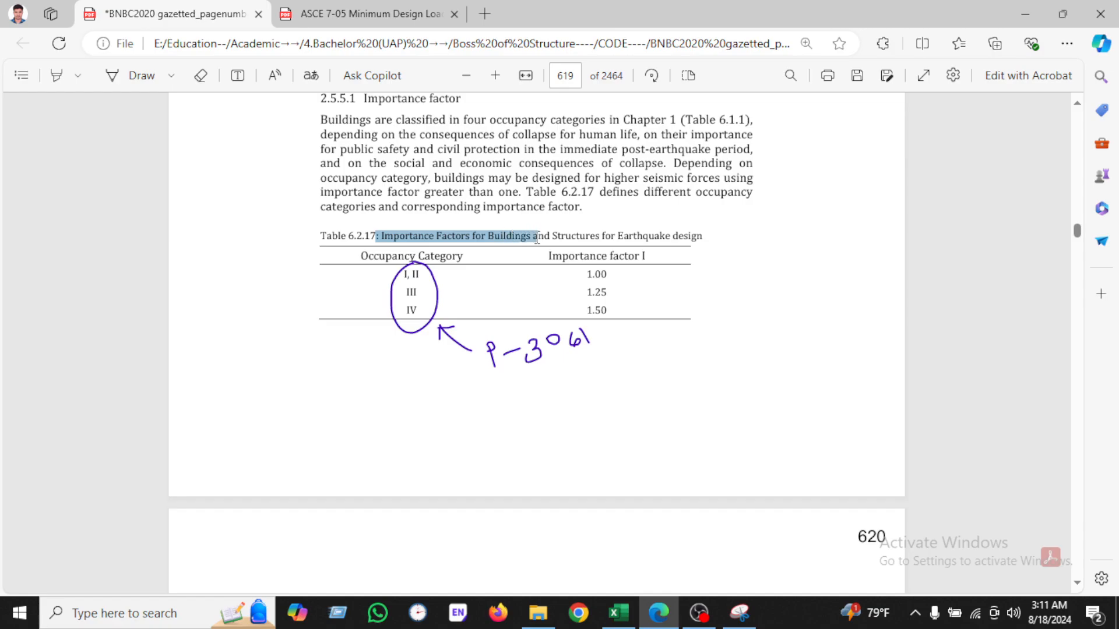
pyautogui.doubleClick(411, 292)
pyautogui.doubleClick(597, 292)
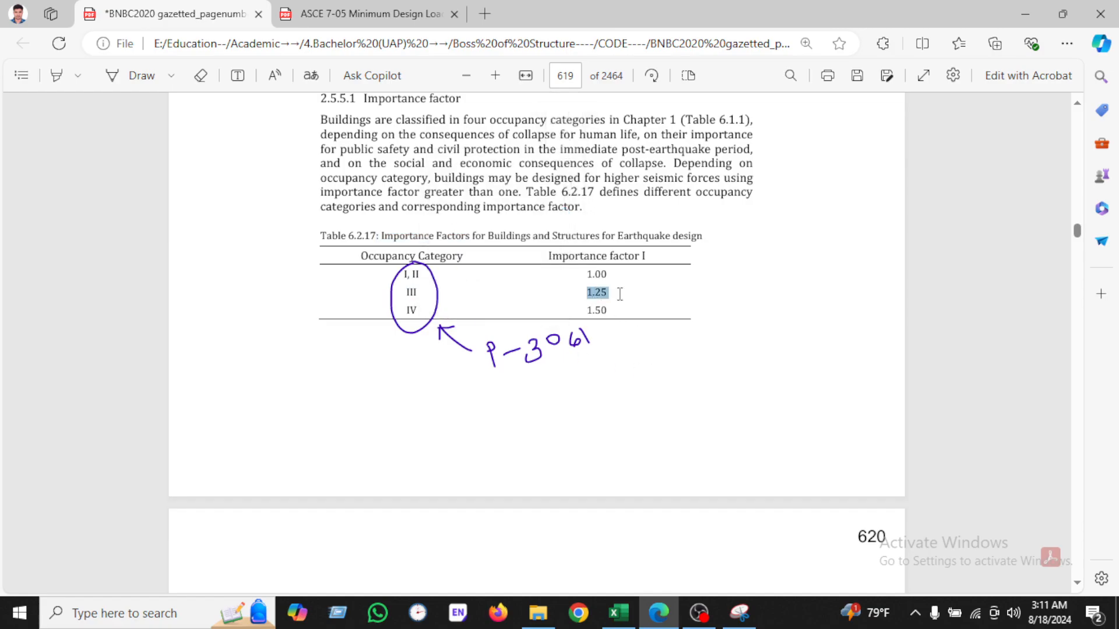
pyautogui.click(618, 612)
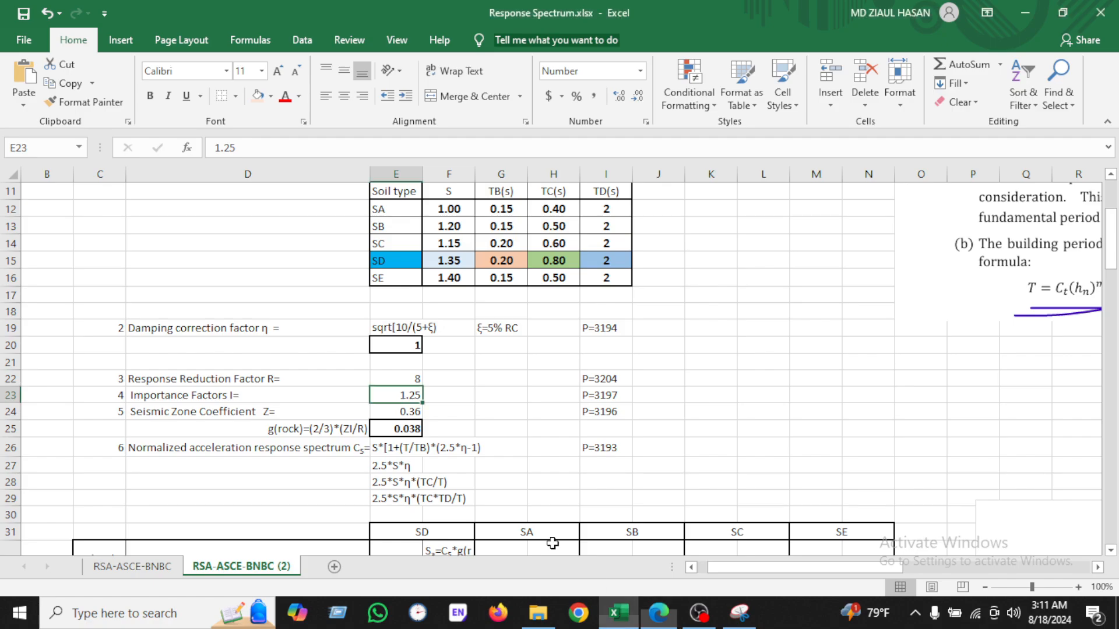
# Step: Cross-check the spreadsheet's seismic zone coefficient against the Mymensingh value in BNBC Table 6.2.15
pyautogui.click(413, 413)
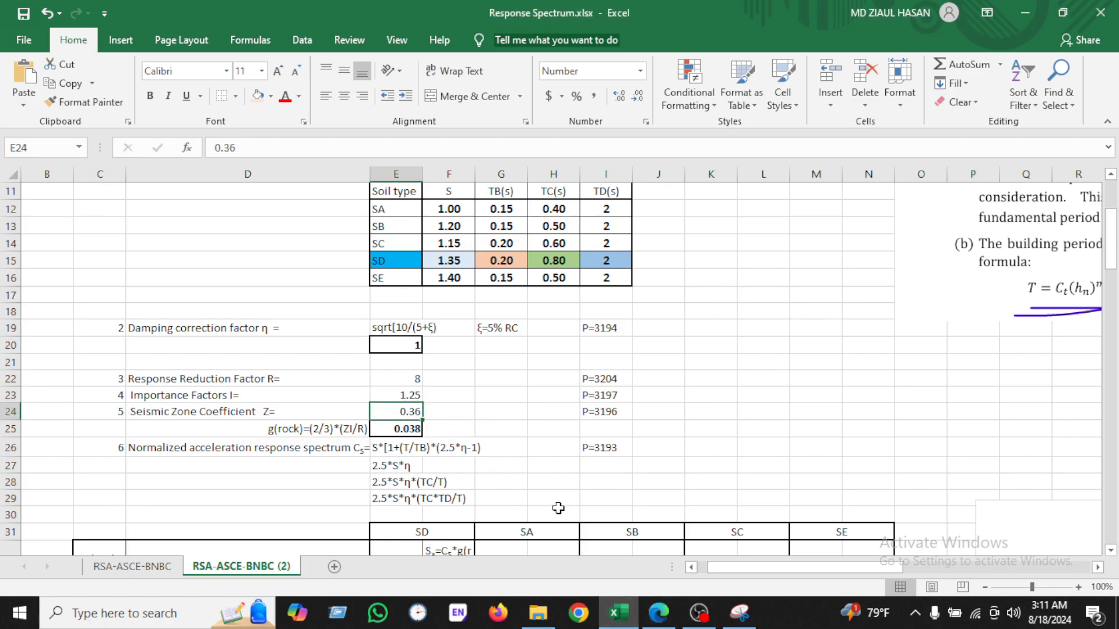
pyautogui.click(658, 612)
pyautogui.scroll(15, 623, 501)
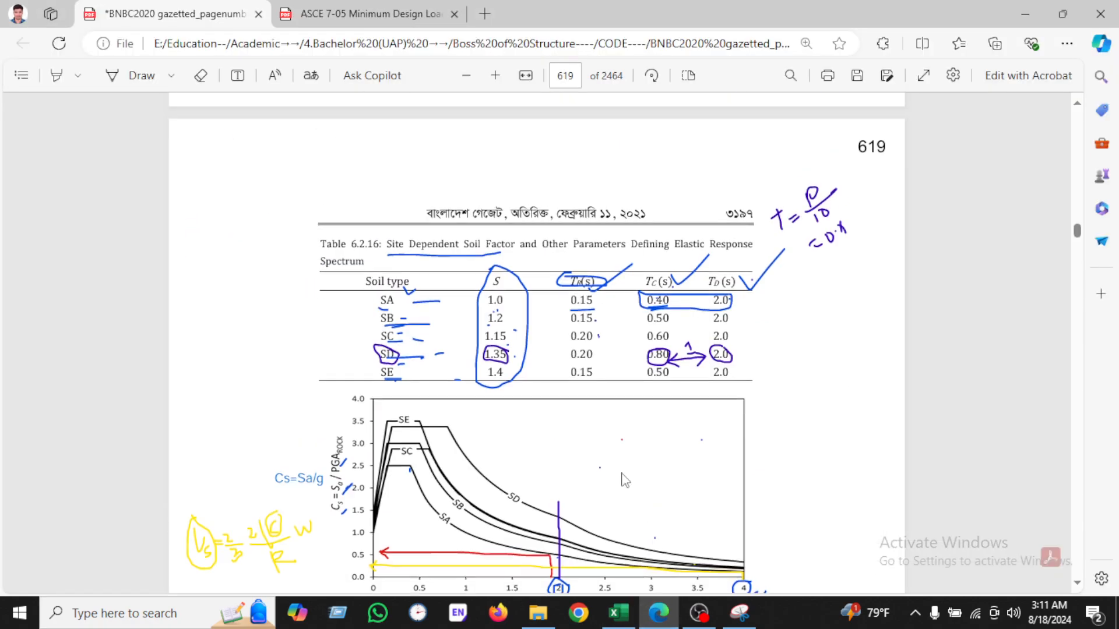
pyautogui.scroll(-7, 628, 475)
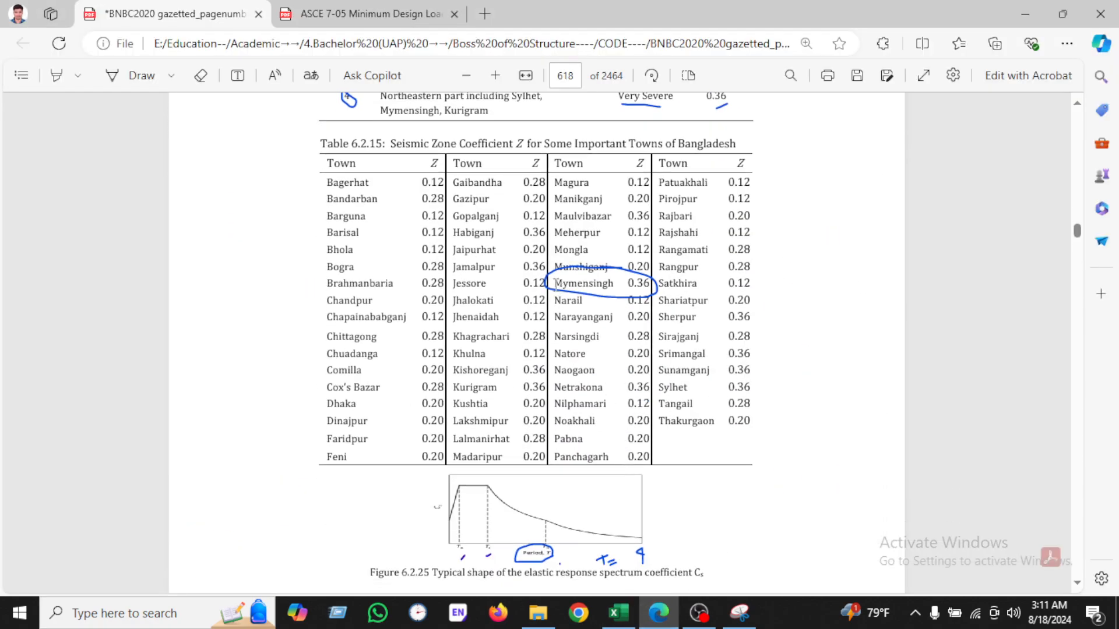
pyautogui.moveTo(555, 284); pyautogui.dragTo(654, 280)
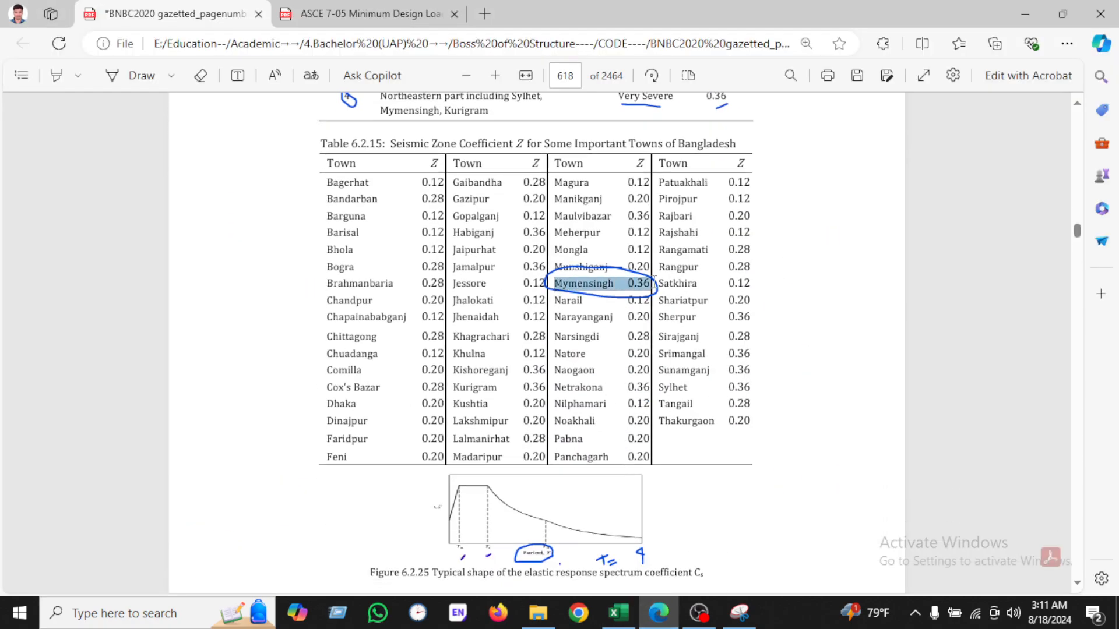
pyautogui.click(657, 381)
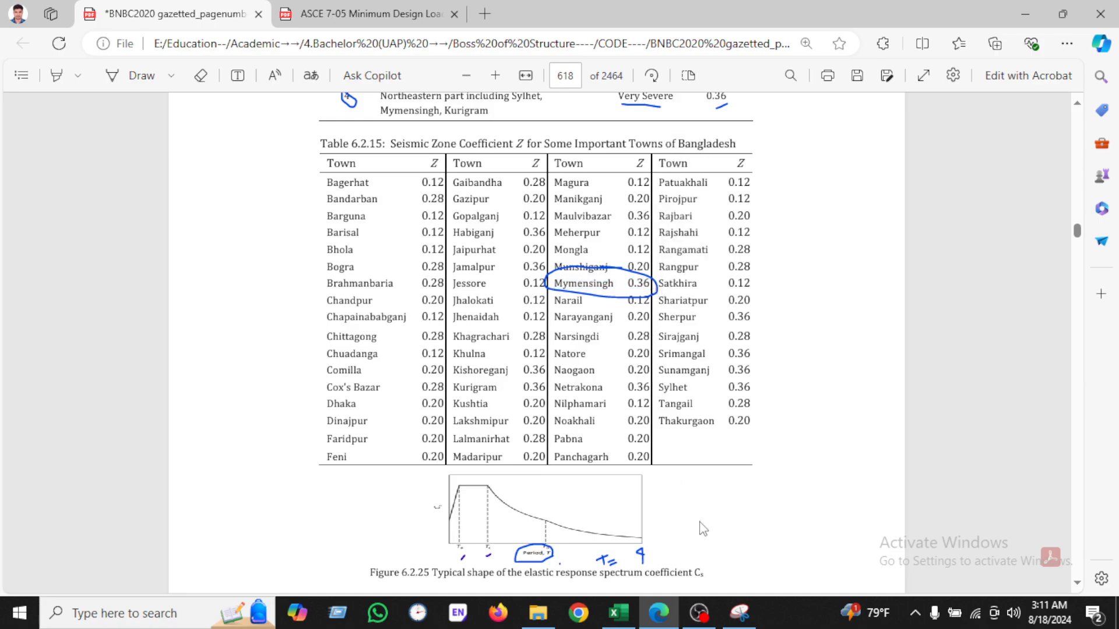
# Step: Inspect the spreadsheet's g(rock)=(2/3)*(ZI/R) formula cell below the seismic zone coefficient
pyautogui.click(618, 612)
pyautogui.scroll(-1, 419, 431)
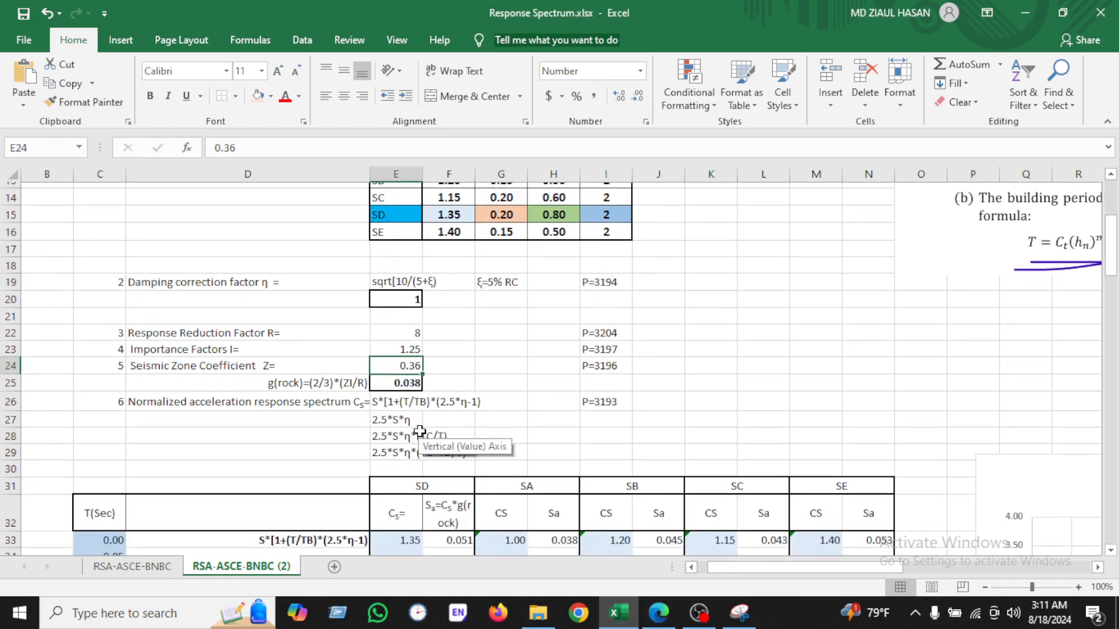
pyautogui.click(320, 380)
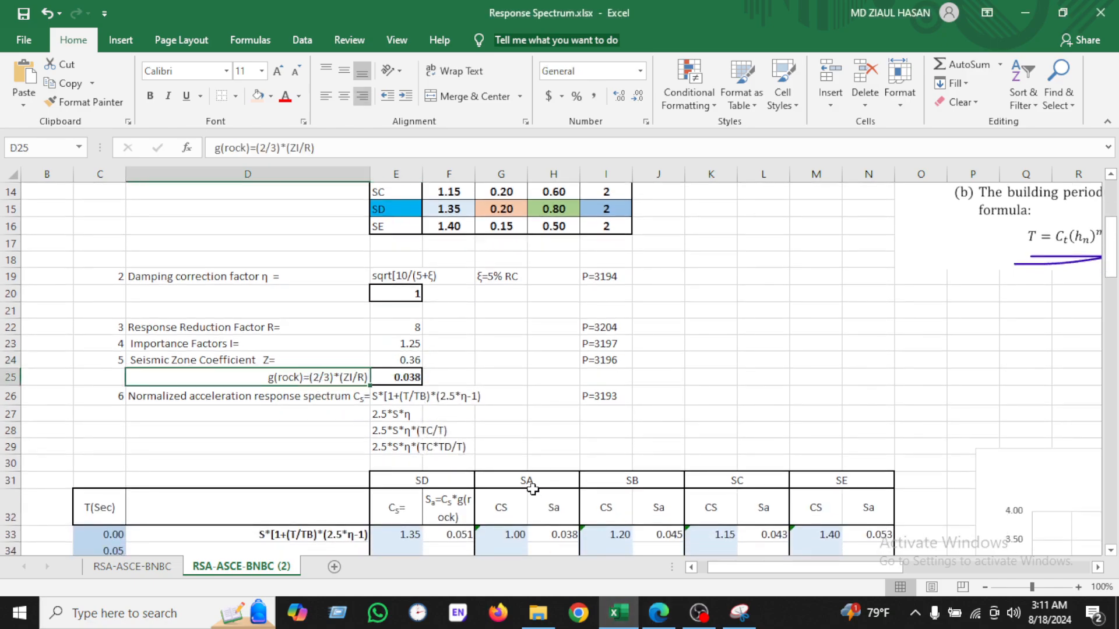
# Step: Zoom into the BNBC passage on the damping correction factor and the PGA_rock = (2/3)(ZI/R) expression
pyautogui.click(658, 613)
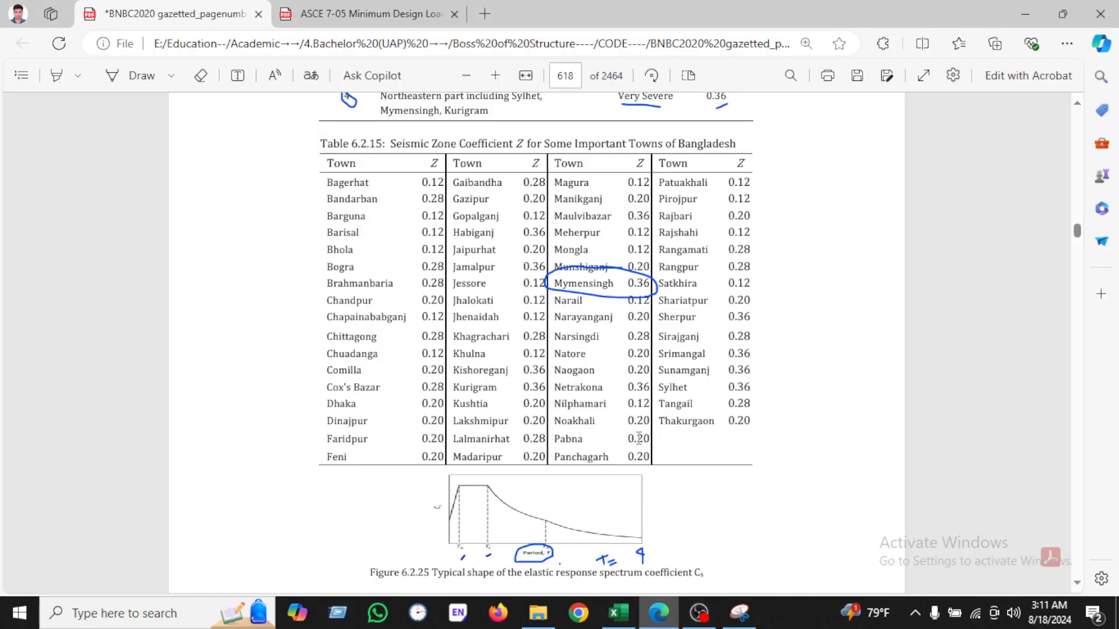
pyautogui.scroll(20, 639, 438)
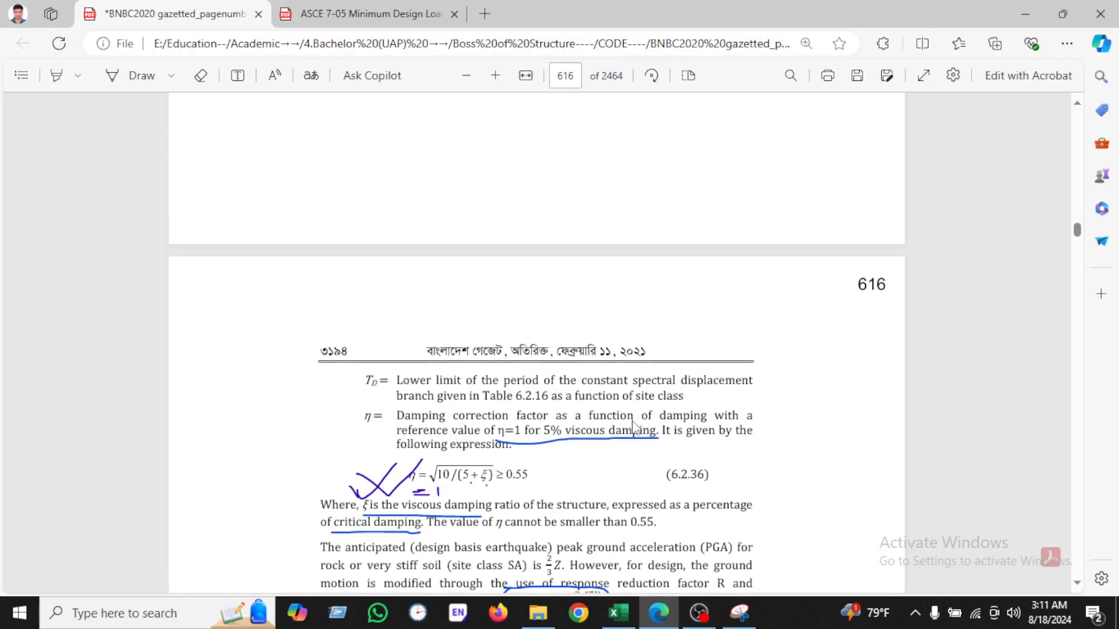
pyautogui.scroll(15, 634, 428)
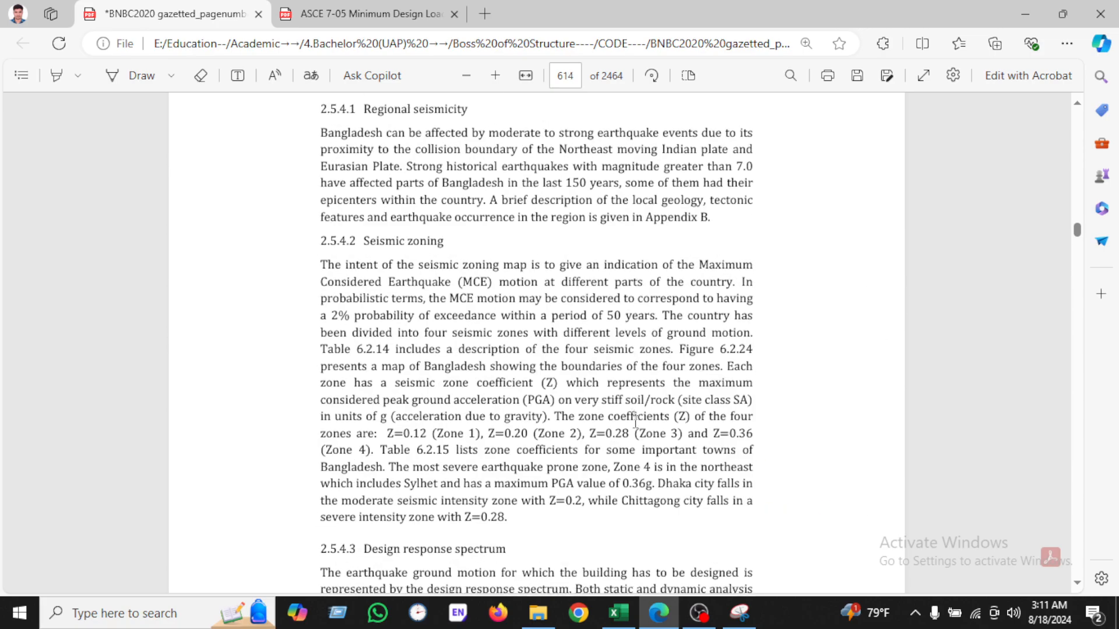
pyautogui.scroll(10, 636, 423)
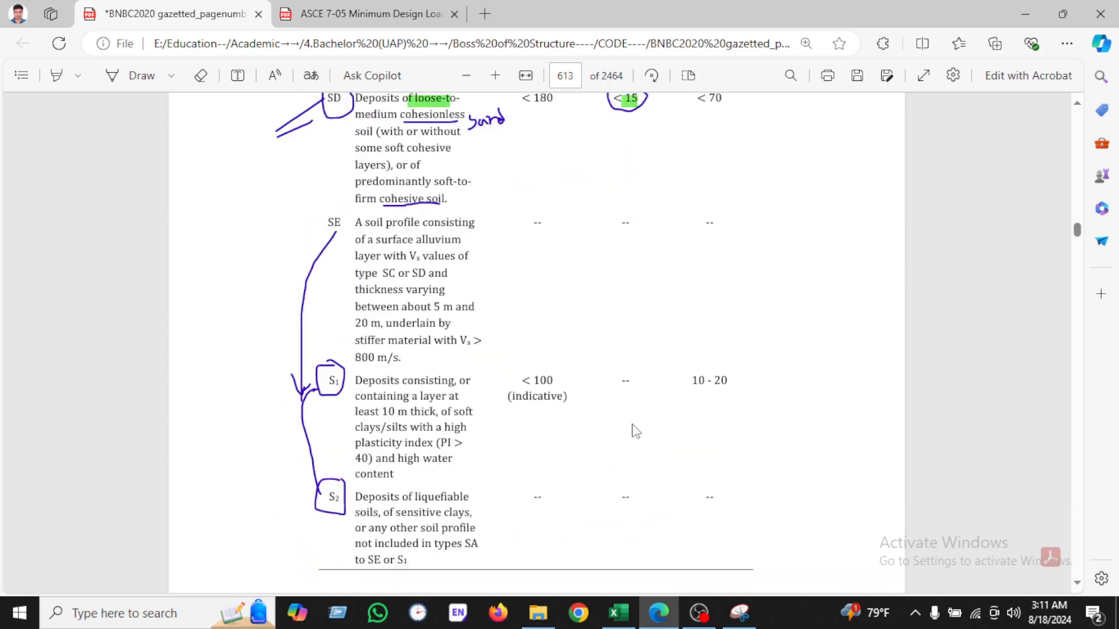
pyautogui.scroll(-20, 636, 431)
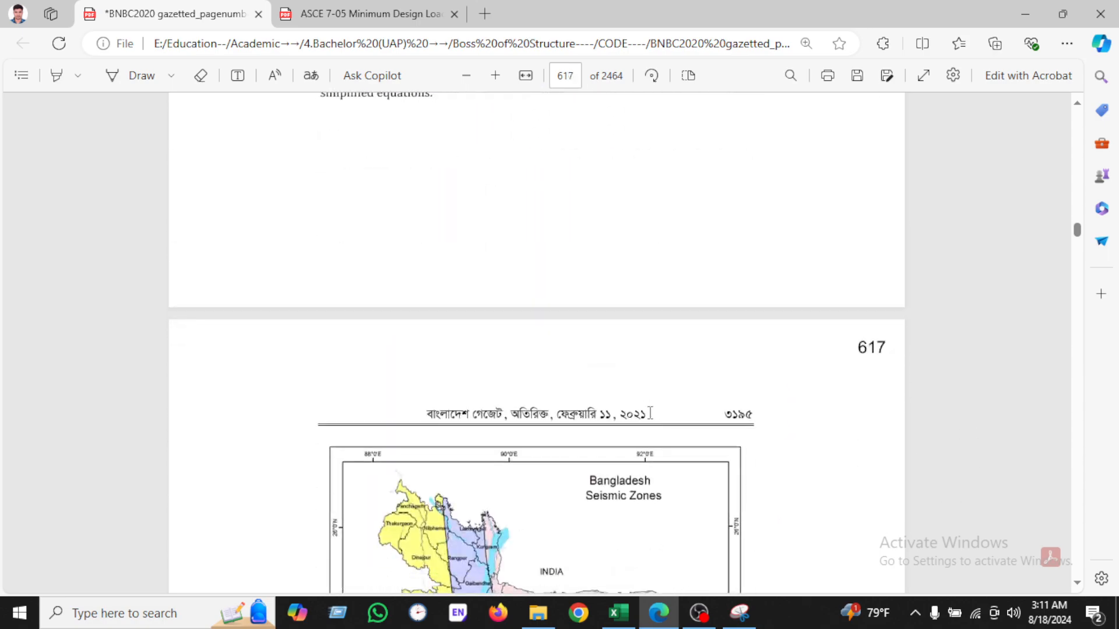
pyautogui.scroll(10, 649, 413)
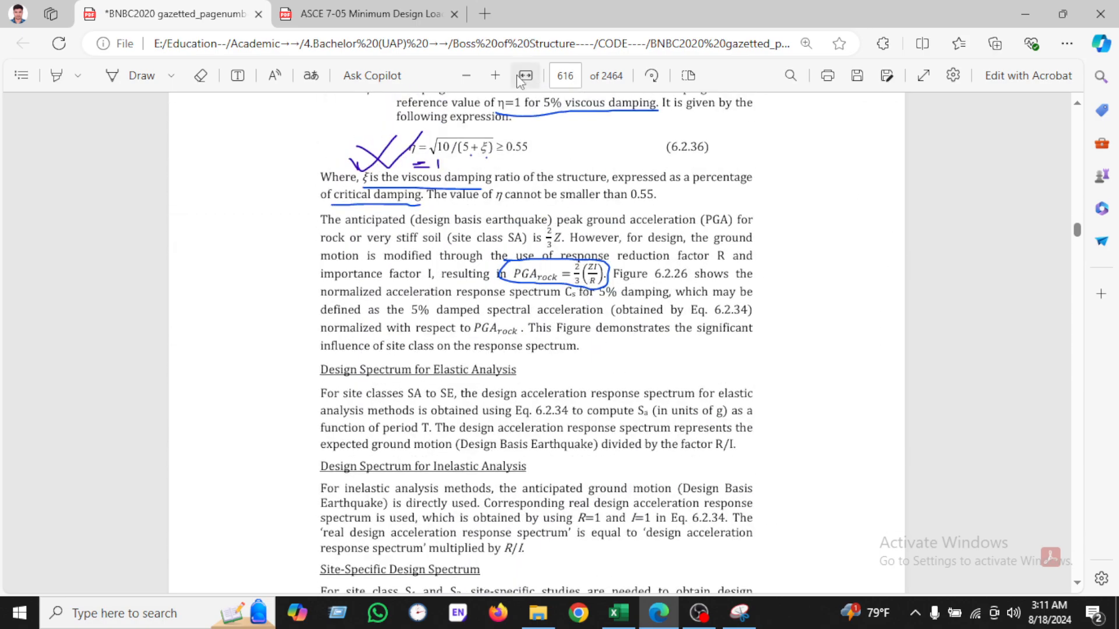
pyautogui.click(496, 77)
pyautogui.click(497, 77)
pyautogui.click(497, 77)
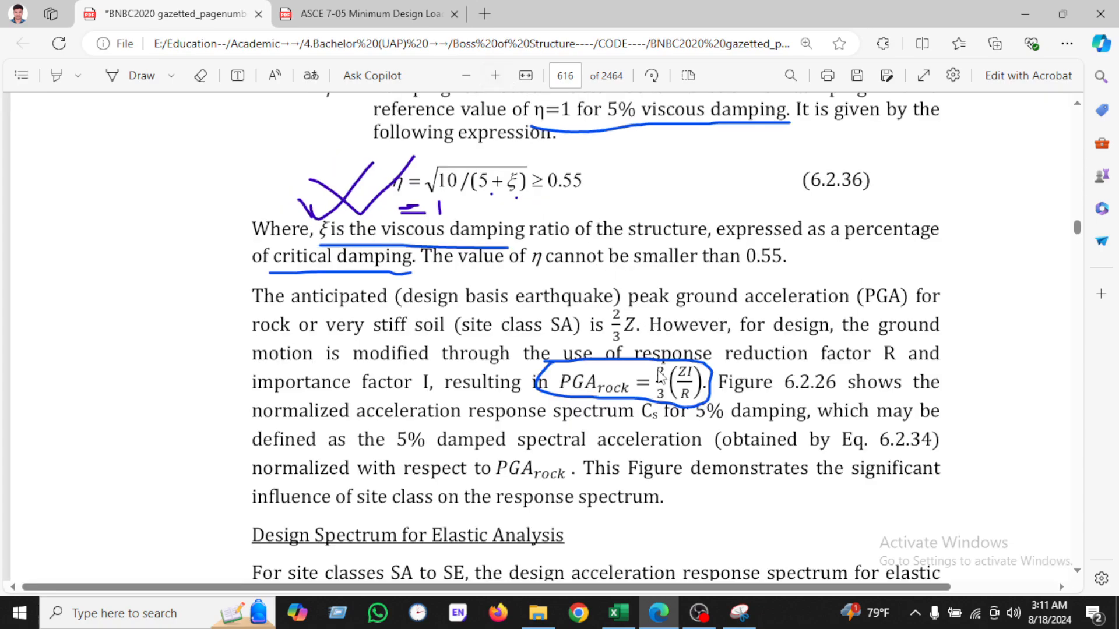
pyautogui.moveTo(681, 375); pyautogui.dragTo(680, 415)
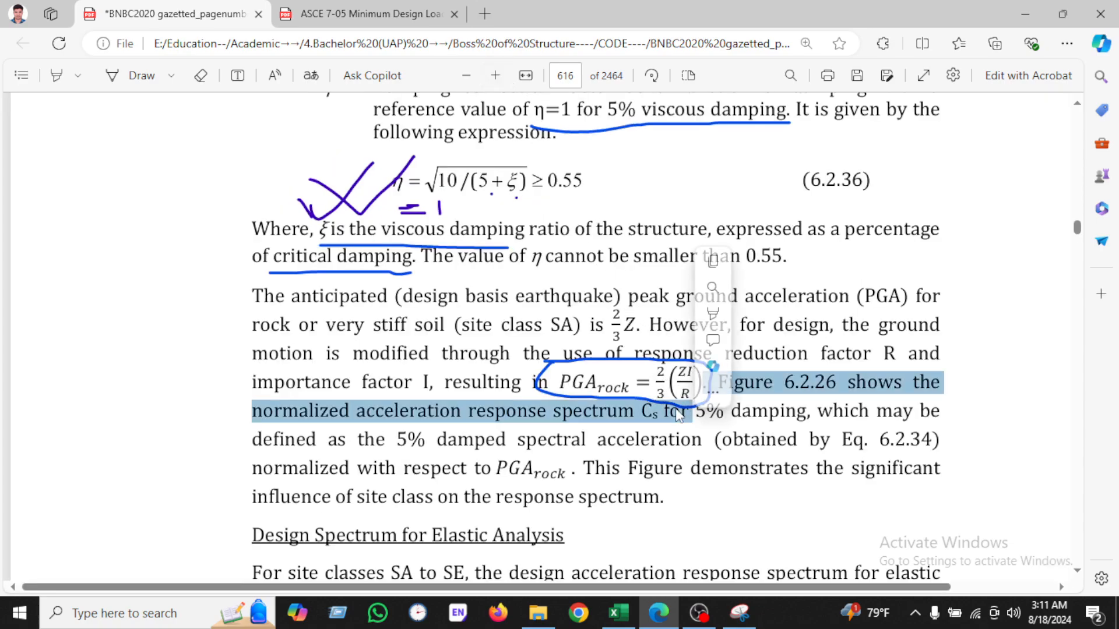
pyautogui.click(679, 418)
# Step: Review the four normalized acceleration response spectrum expressions listed in the spreadsheet
pyautogui.click(619, 613)
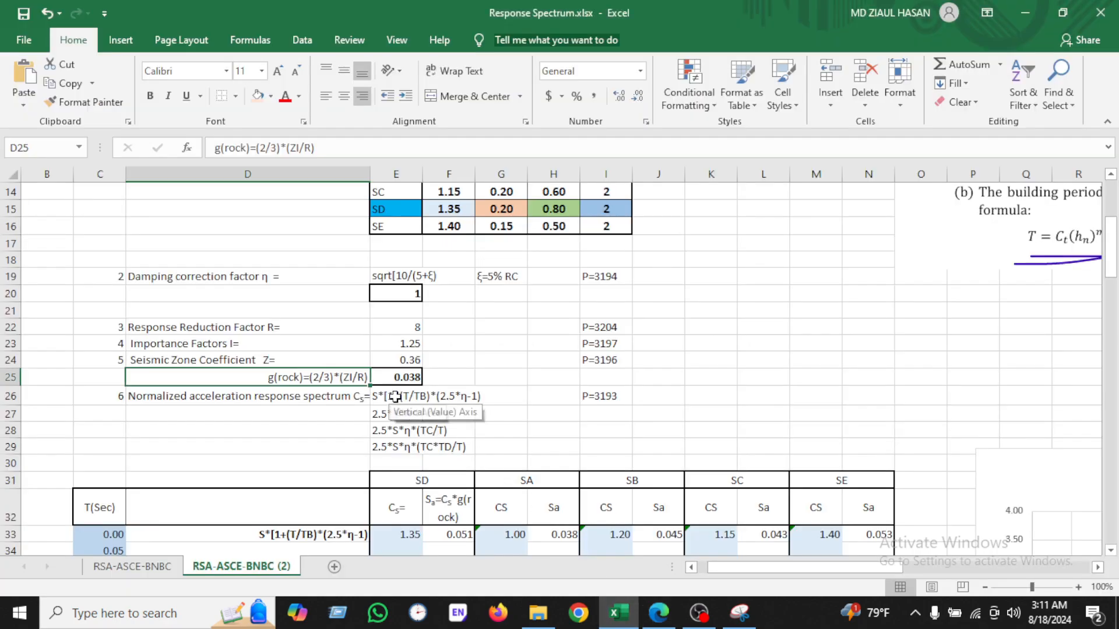
pyautogui.click(486, 395)
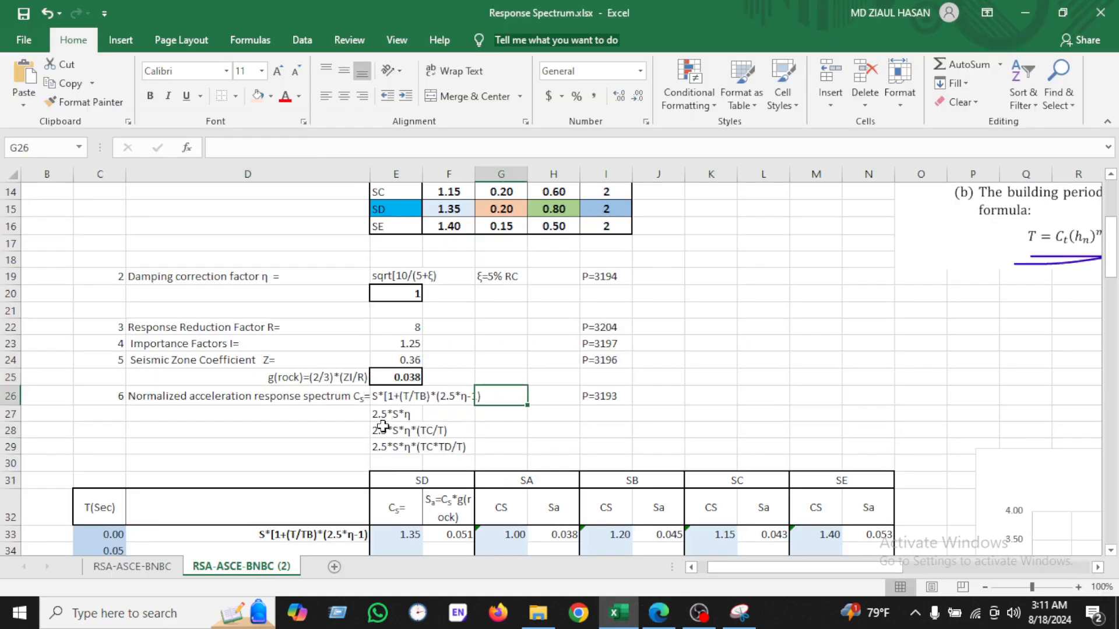
pyautogui.scroll(-1, 432, 396)
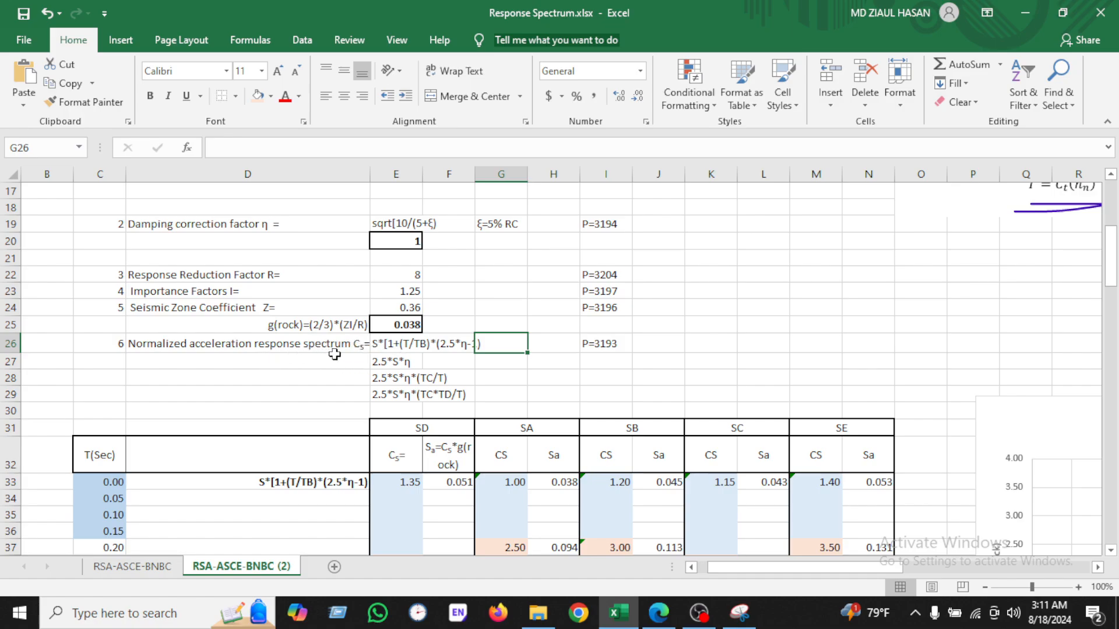
pyautogui.moveTo(390, 343); pyautogui.dragTo(446, 394)
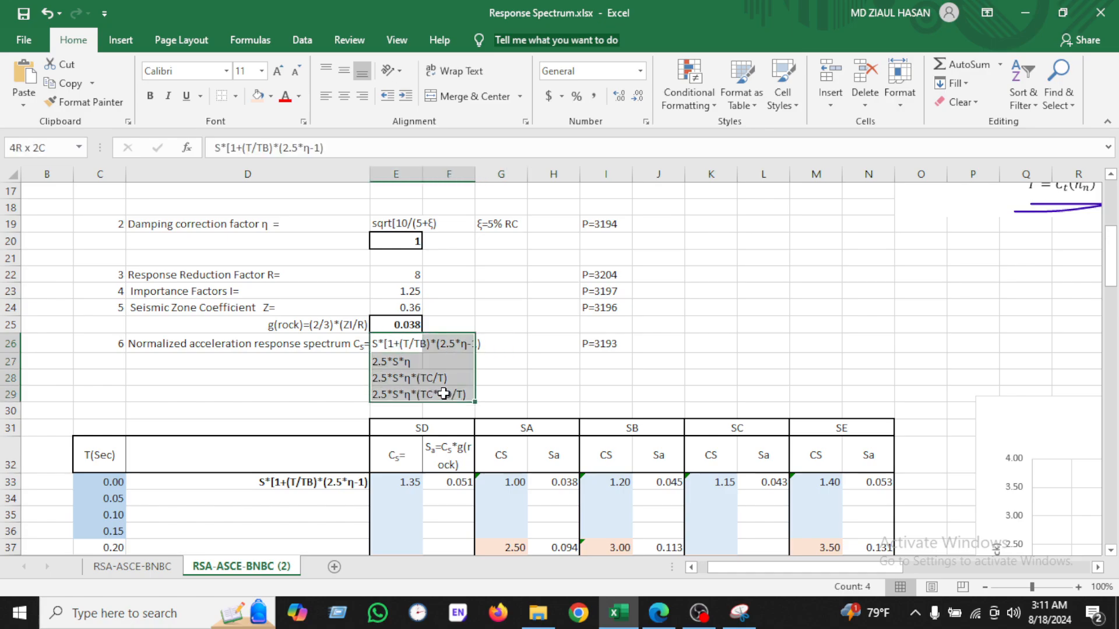
# Step: Annotate BNBC Equation 6.2.35a with the Draw pen, underlining it and its 0 ≤ T ≤ TB range and boxing it
pyautogui.click(661, 622)
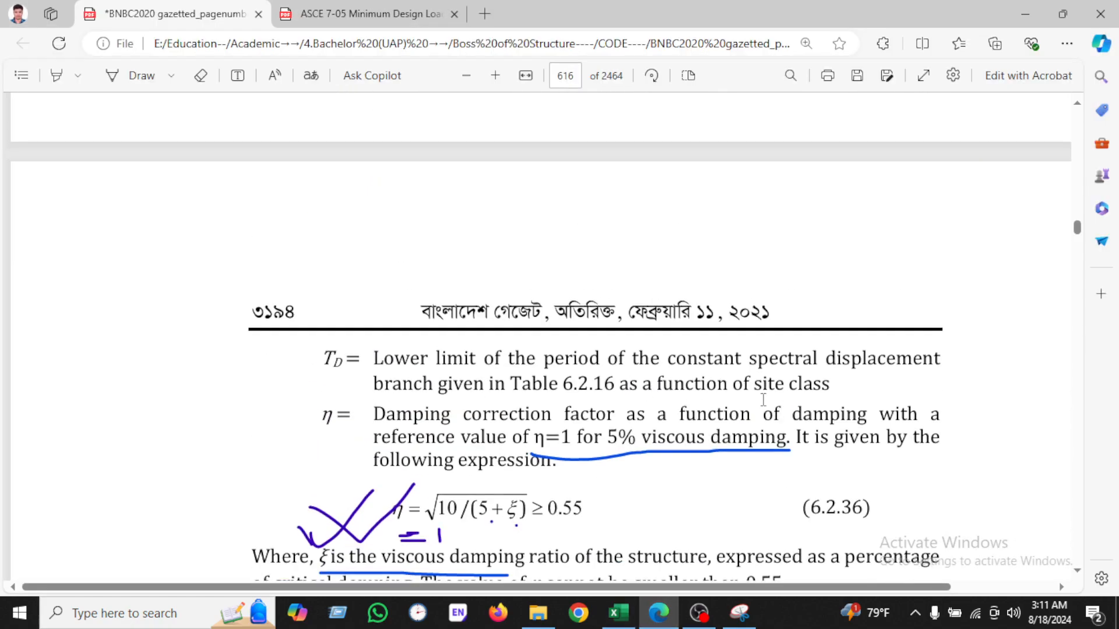
pyautogui.scroll(10, 763, 400)
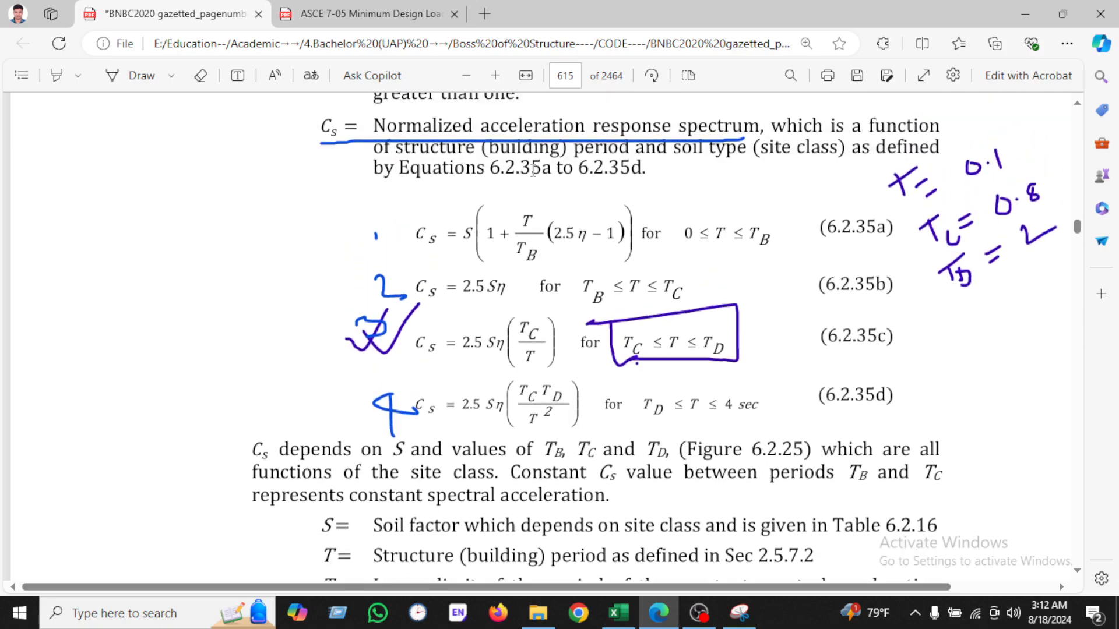
pyautogui.moveTo(424, 222); pyautogui.dragTo(750, 247)
pyautogui.click(594, 257)
pyautogui.click(140, 75)
pyautogui.moveTo(375, 220); pyautogui.dragTo(374, 258)
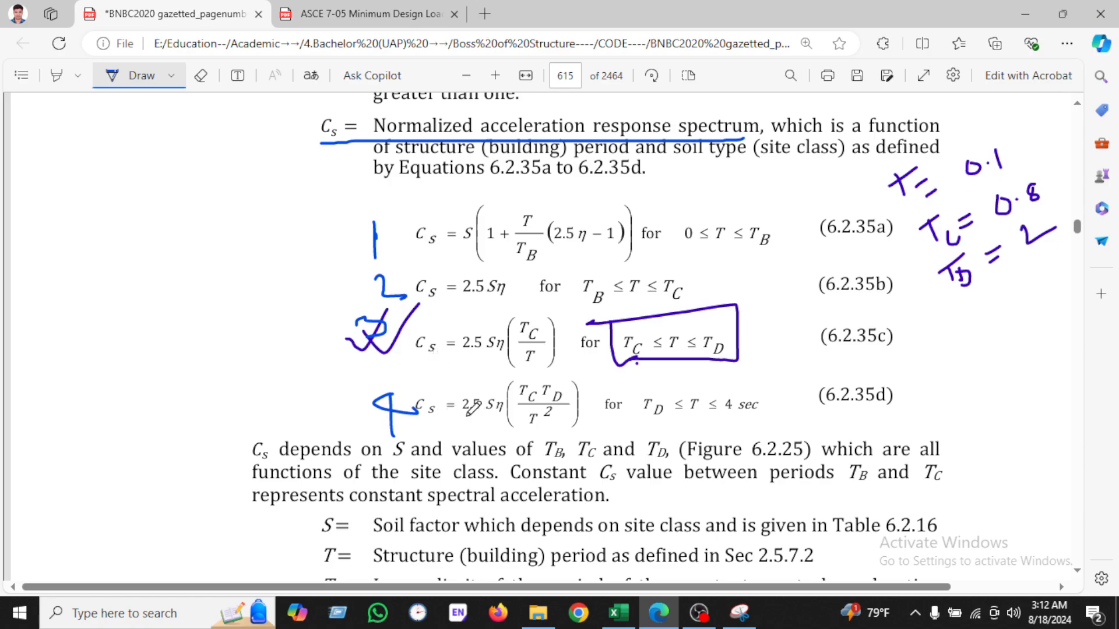
pyautogui.moveTo(420, 251); pyautogui.dragTo(629, 255)
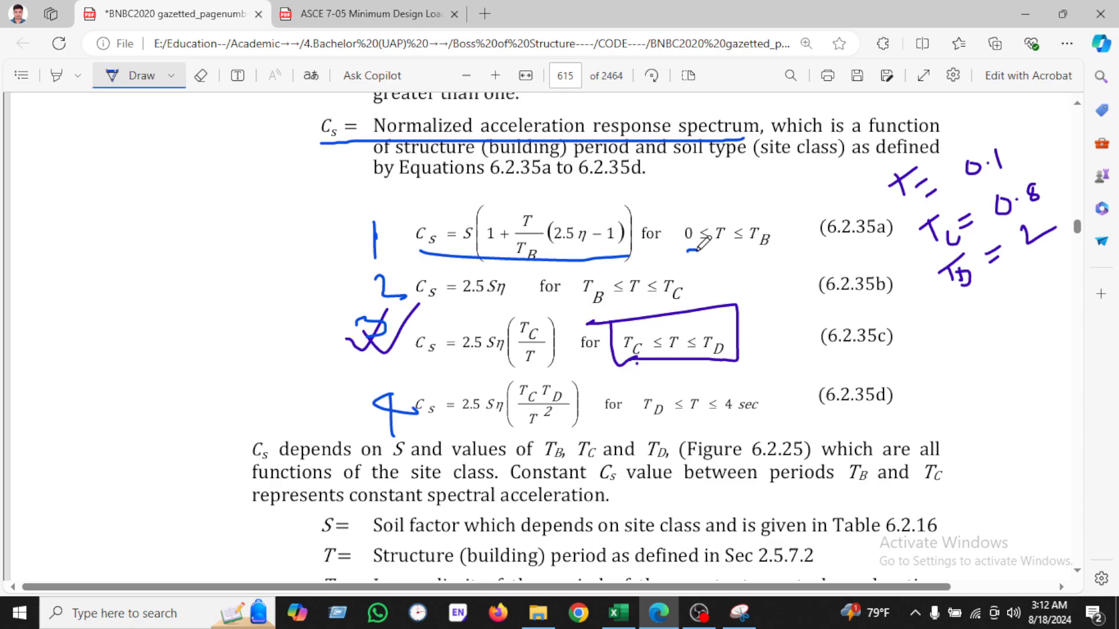
pyautogui.moveTo(697, 249); pyautogui.dragTo(783, 257)
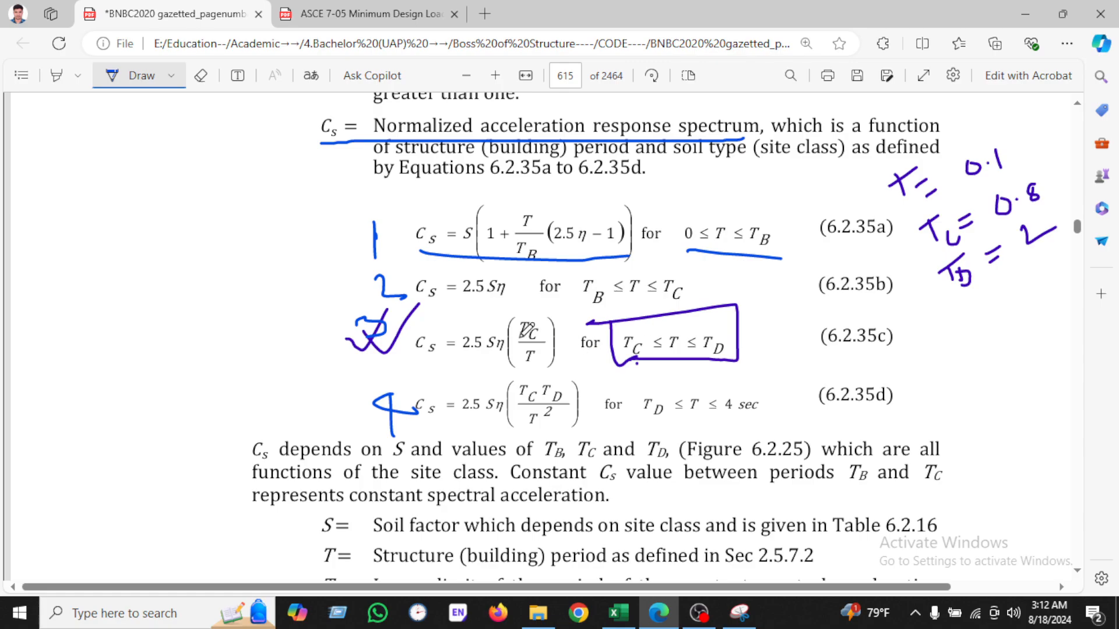
pyautogui.moveTo(583, 312); pyautogui.dragTo(588, 311)
pyautogui.moveTo(667, 309); pyautogui.dragTo(677, 308)
pyautogui.moveTo(406, 210)
pyautogui.mouseDown()
pyautogui.moveTo(438, 260)
pyautogui.moveTo(626, 259)
pyautogui.moveTo(643, 200)
pyautogui.moveTo(370, 198)
pyautogui.moveTo(398, 205)
pyautogui.mouseUp()
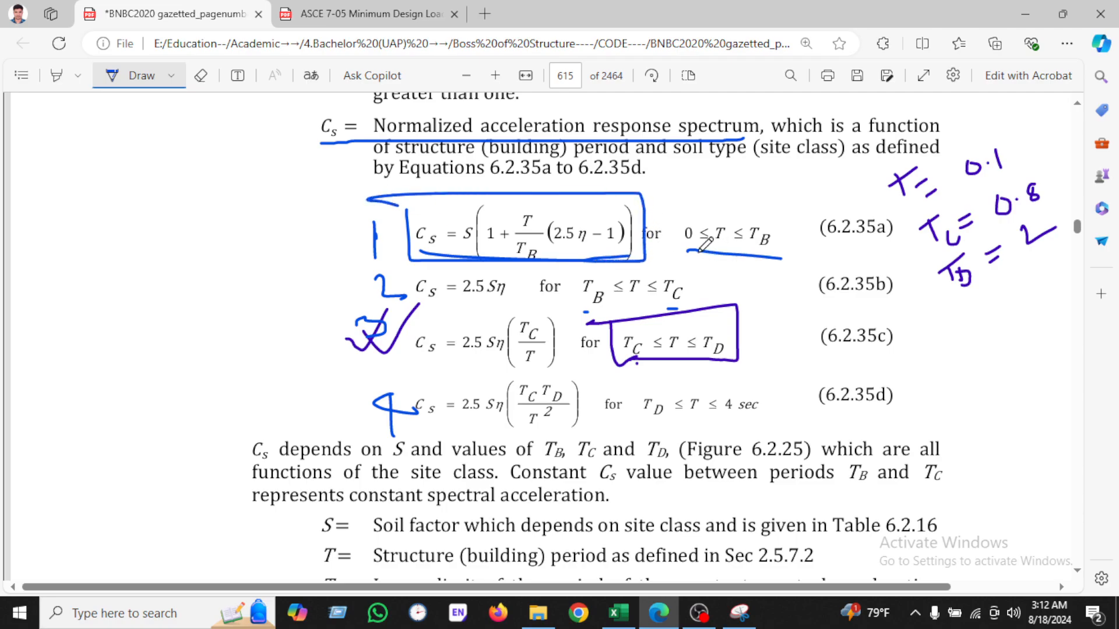
# Step: Zoom the spreadsheet to 120% and review the TB values in the site dependent soil factor table
pyautogui.click(618, 612)
pyautogui.scroll(4, 501, 251)
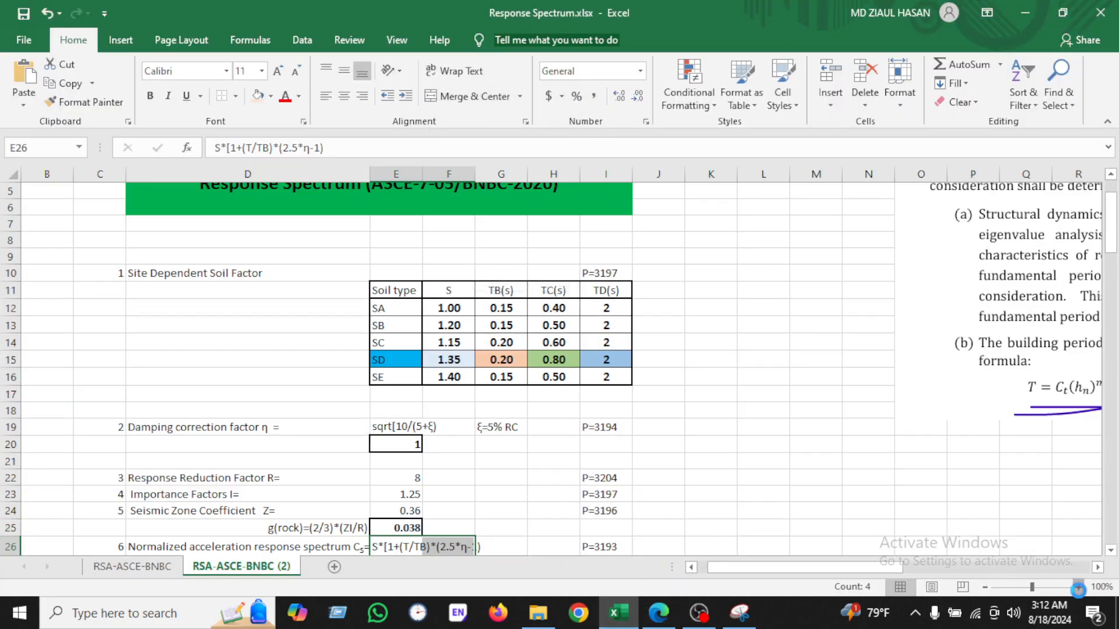
pyautogui.click(1077, 586)
pyautogui.click(1078, 587)
pyautogui.scroll(2, 589, 412)
pyautogui.scroll(-1, 590, 412)
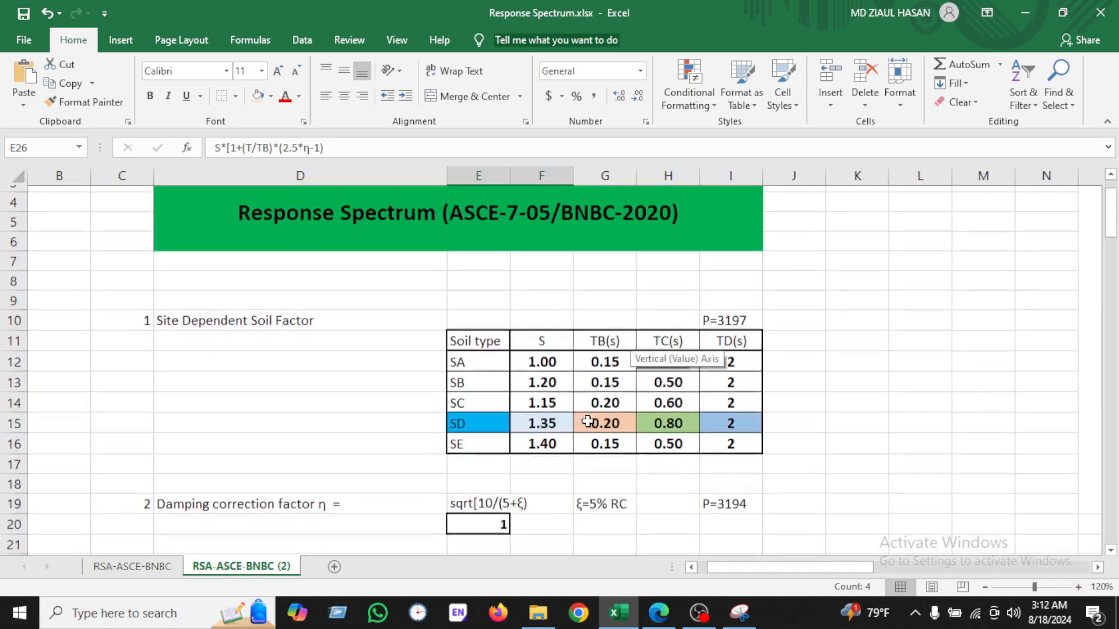
pyautogui.click(605, 357)
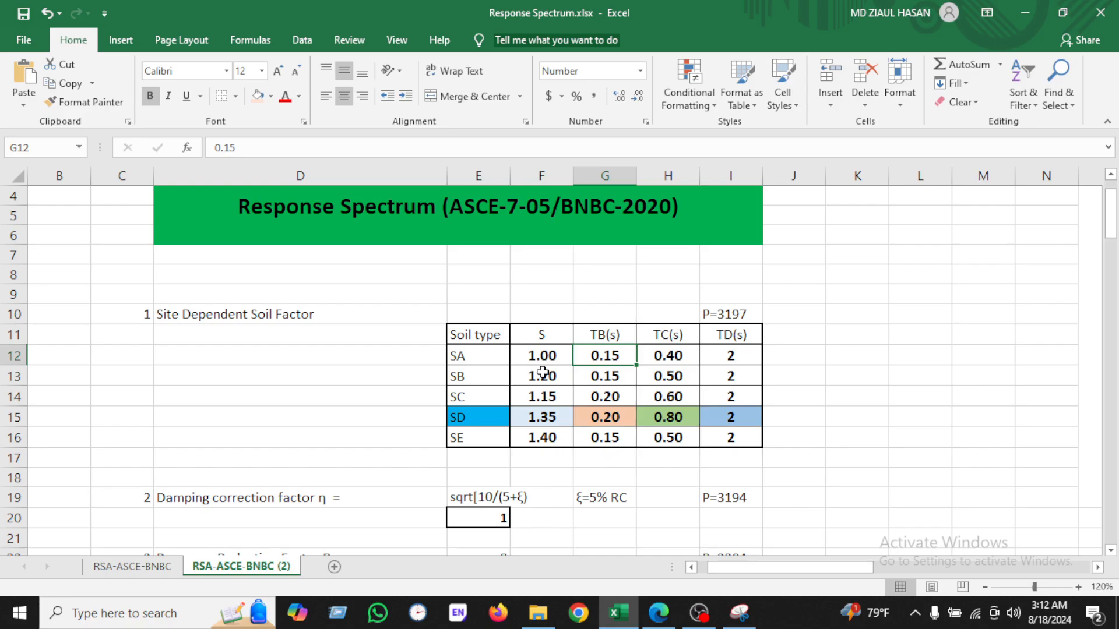
pyautogui.click(631, 370)
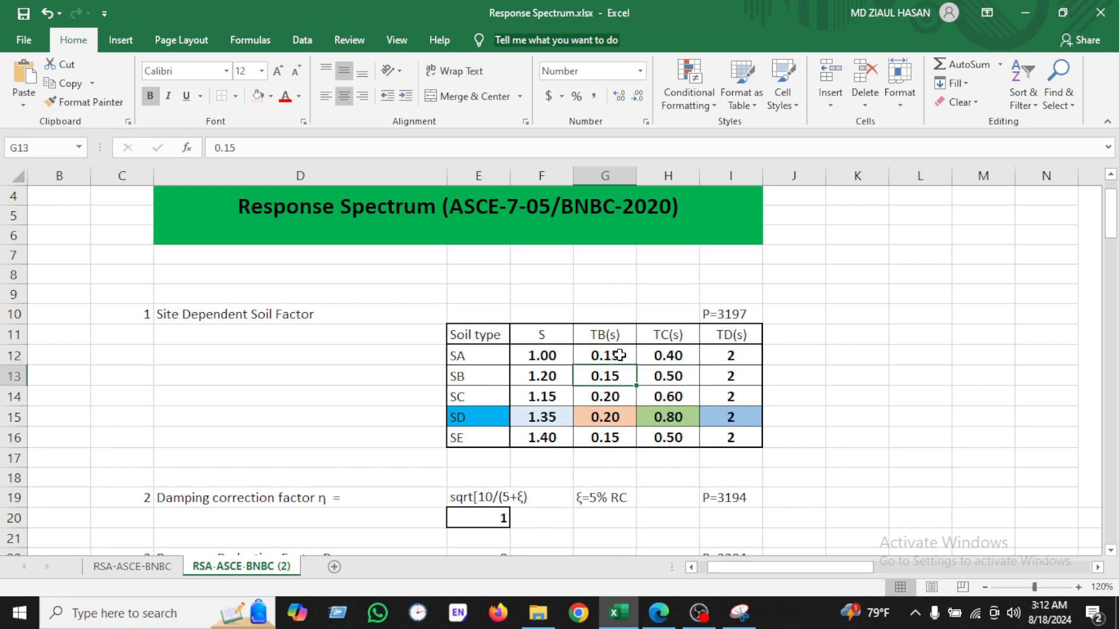
pyautogui.click(620, 356)
pyautogui.scroll(-4, 659, 512)
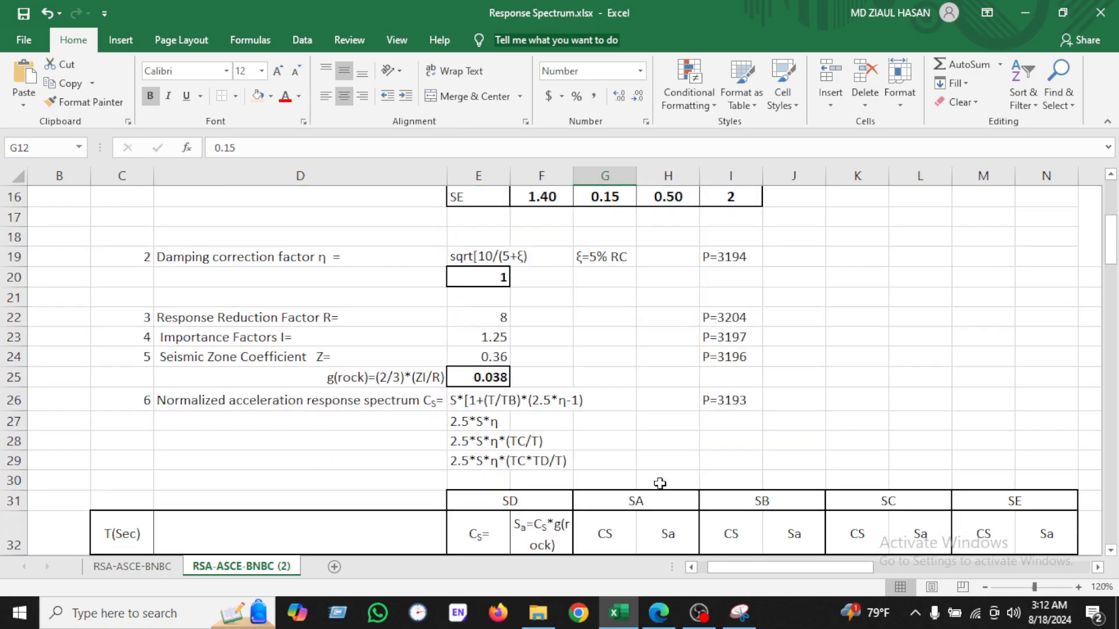
pyautogui.scroll(-2, 491, 427)
pyautogui.scroll(-1, 491, 427)
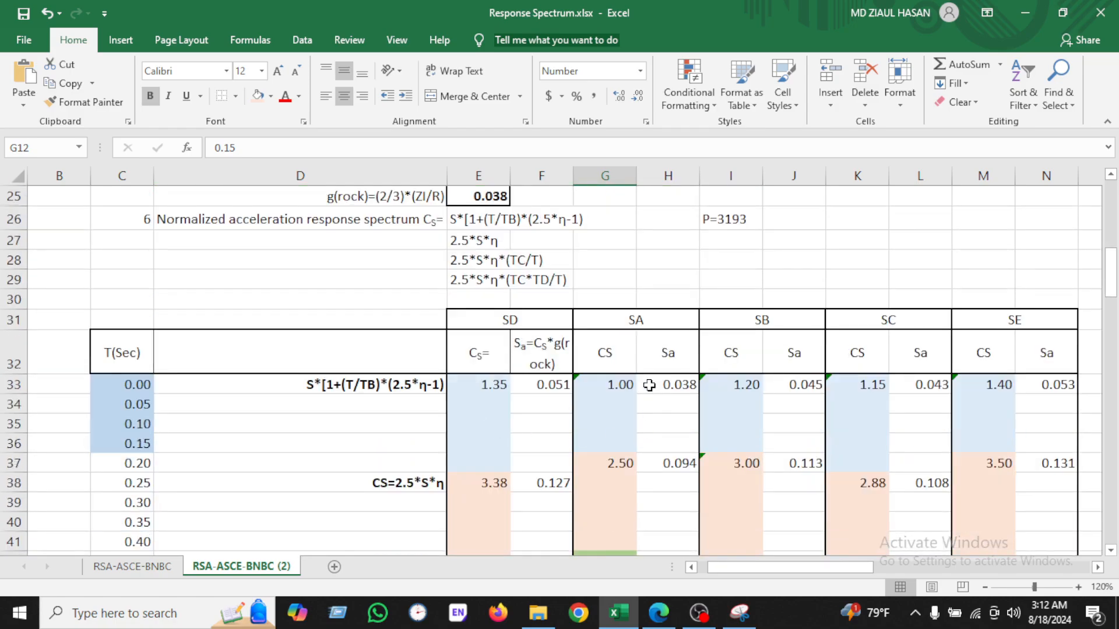
# Step: Inspect the SA column's Cs formula in G33 and the period values in the T(Sec) column
pyautogui.click(625, 383)
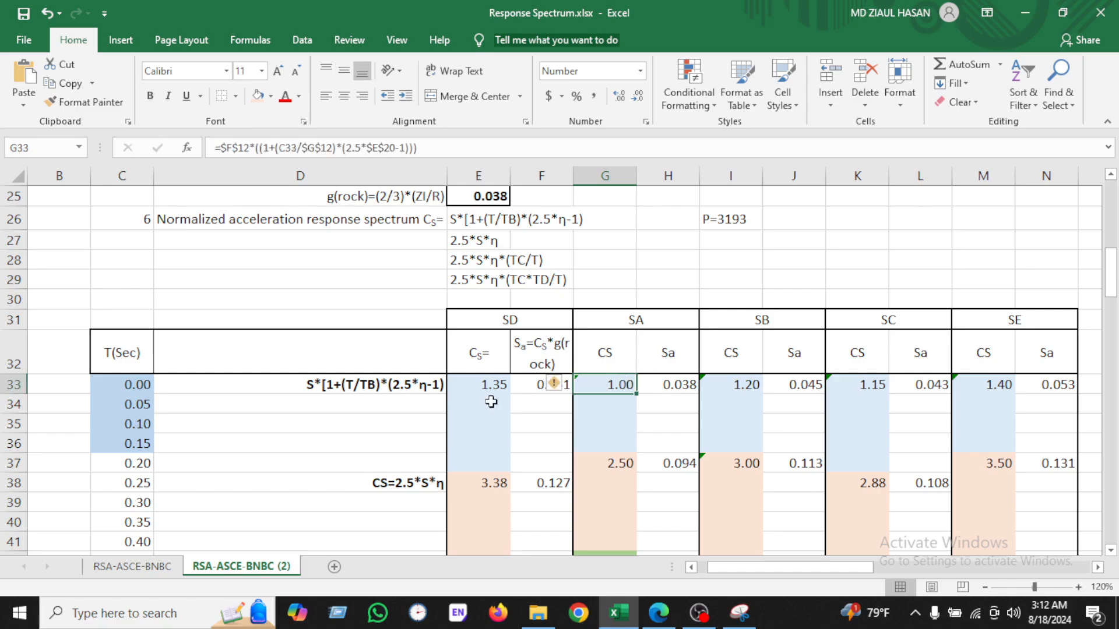
pyautogui.click(134, 382)
pyautogui.press('Return')
pyautogui.press('Return')
pyautogui.press('Return')
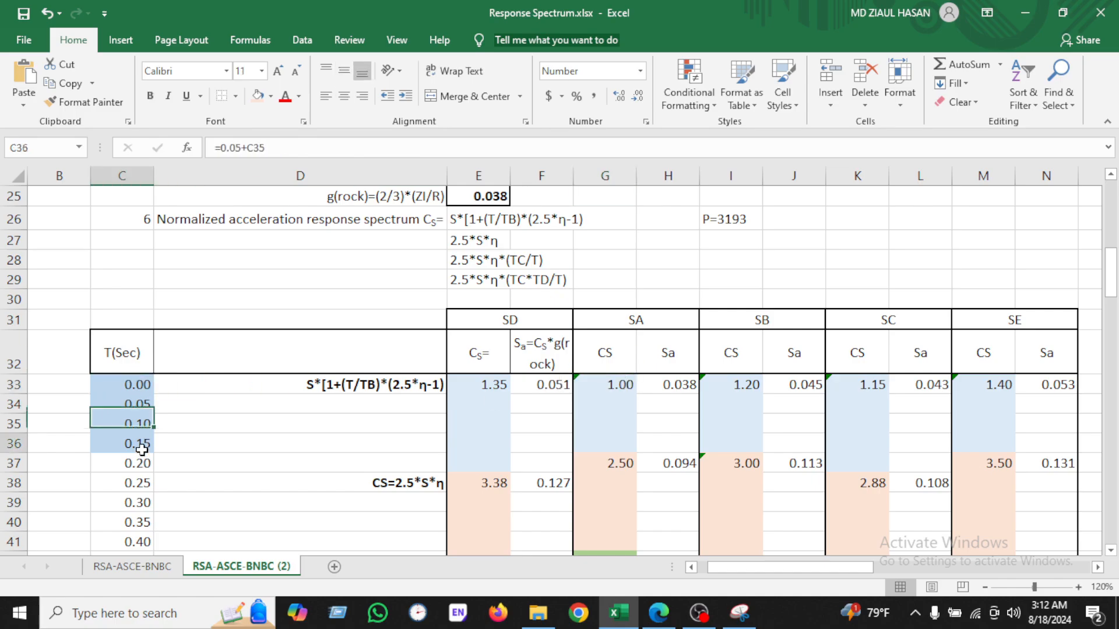
pyautogui.click(622, 381)
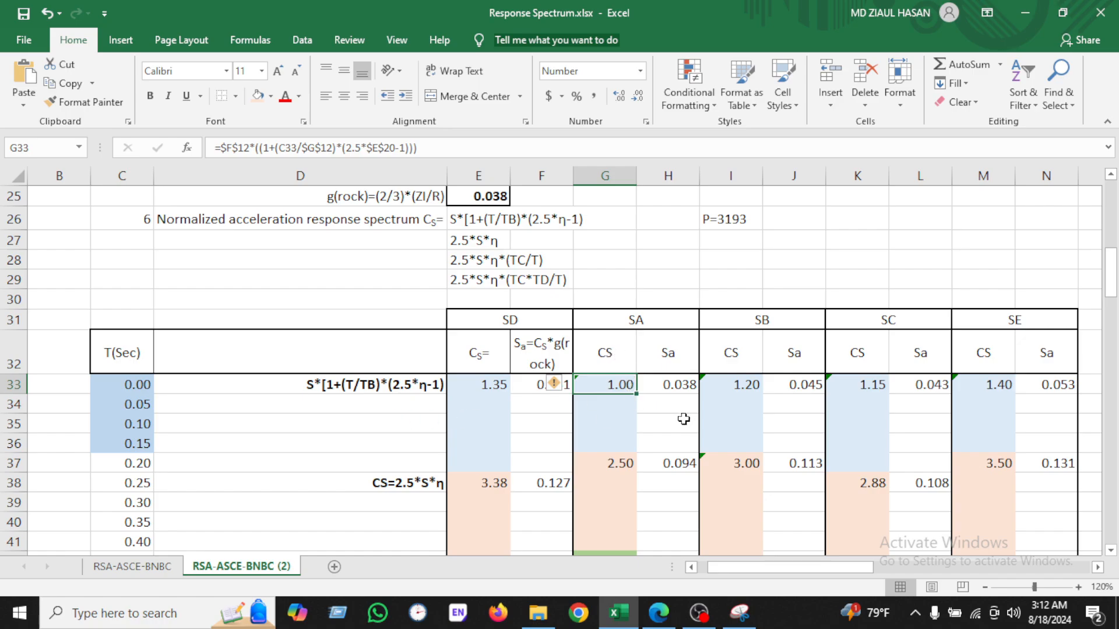
pyautogui.click(144, 440)
pyautogui.scroll(-2, 199, 498)
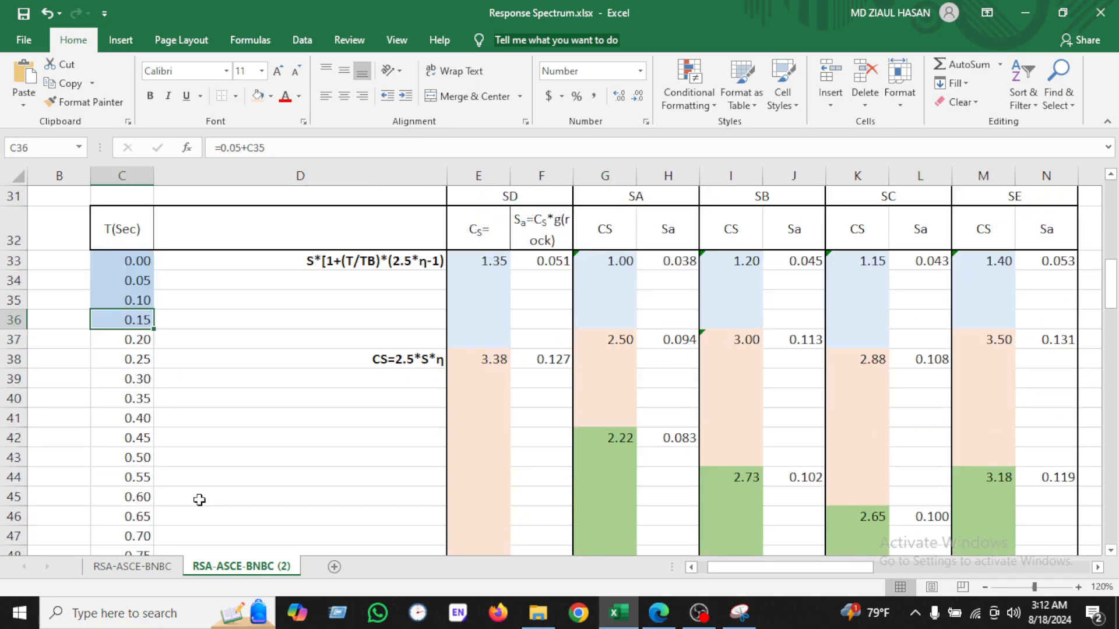
pyautogui.scroll(2, 199, 500)
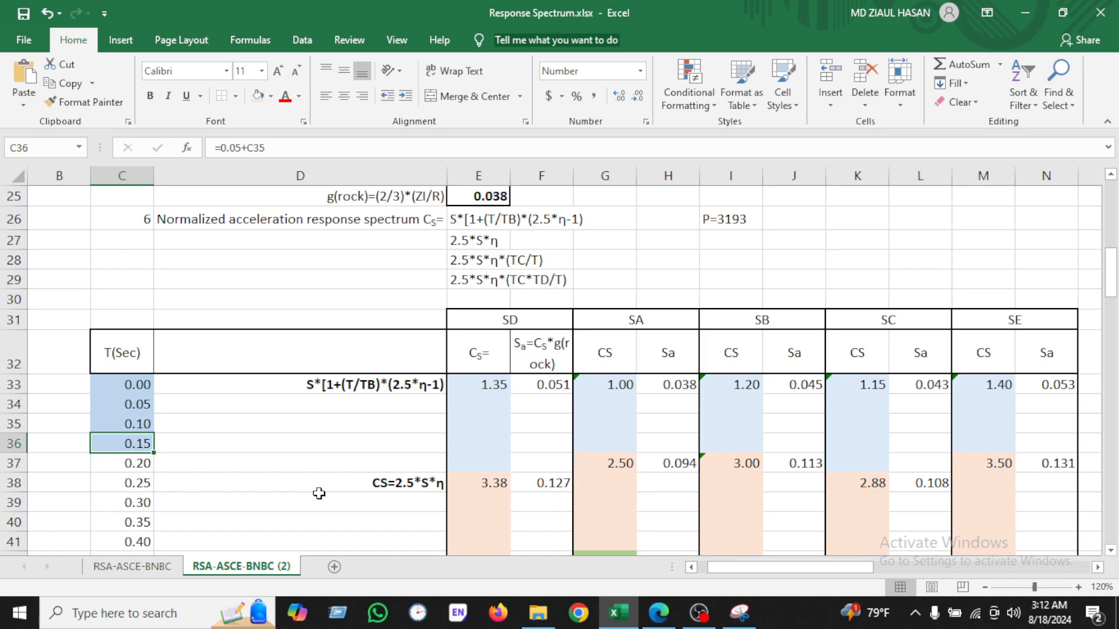
pyautogui.doubleClick(619, 387)
# Step: Draw a red box around Equation 6.2.35a in the Snipping Tool capture and return to the spreadsheet
pyautogui.click(737, 613)
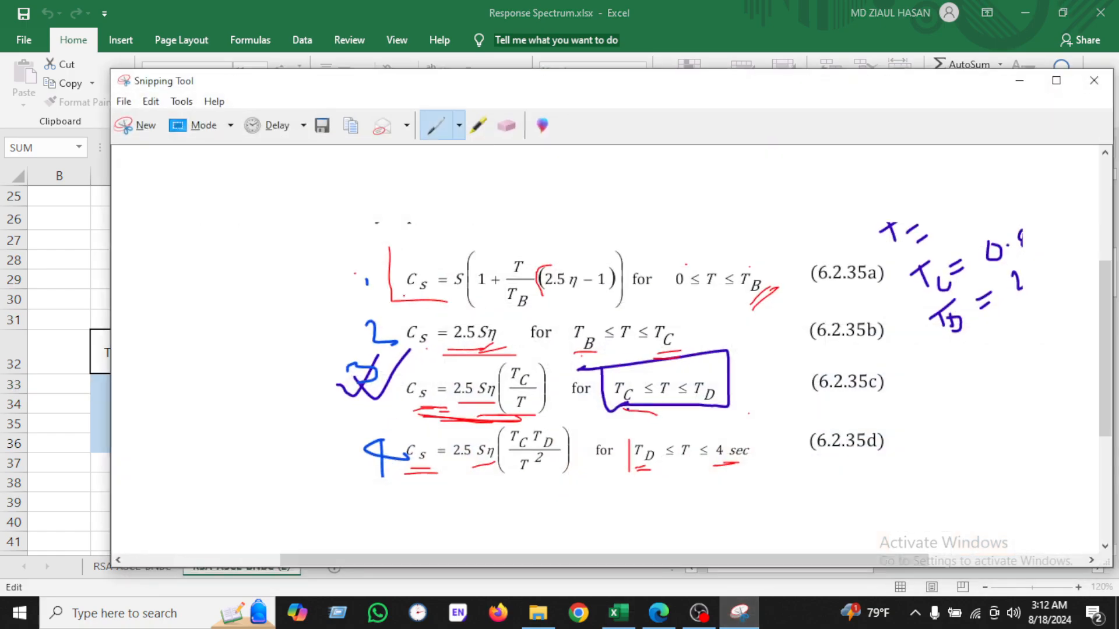
pyautogui.moveTo(389, 252); pyautogui.dragTo(614, 252)
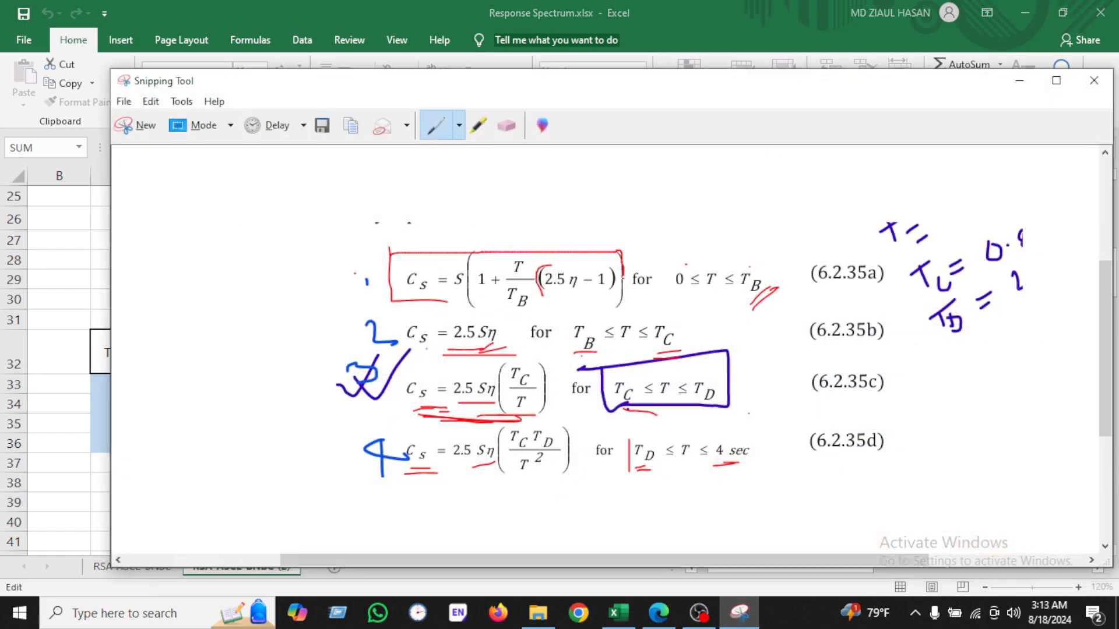
pyautogui.moveTo(625, 295); pyautogui.dragTo(397, 304)
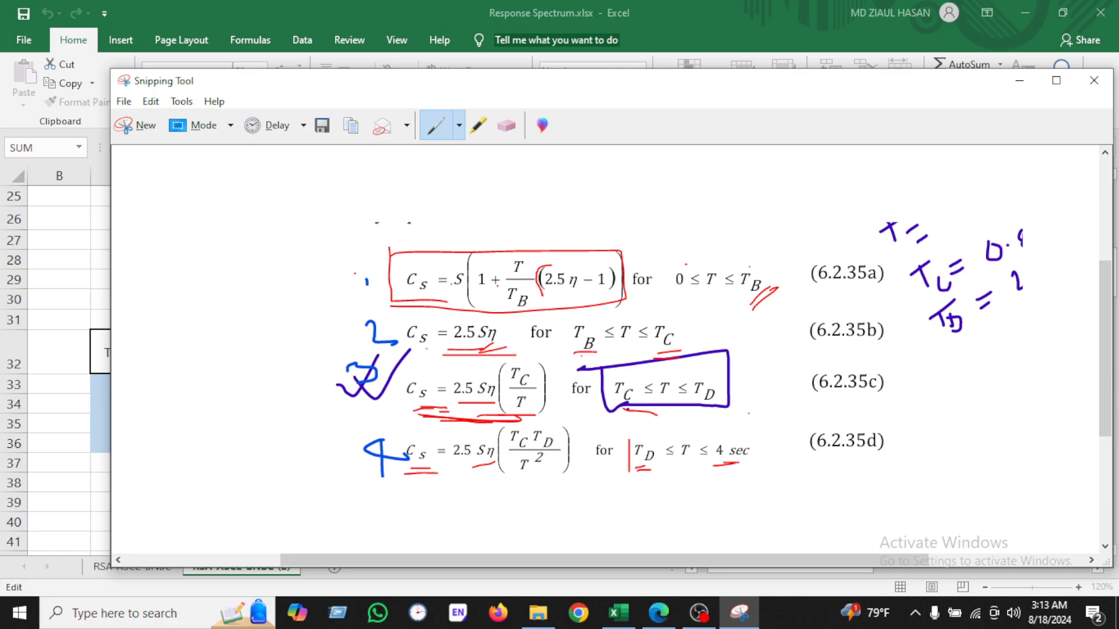
pyautogui.click(626, 621)
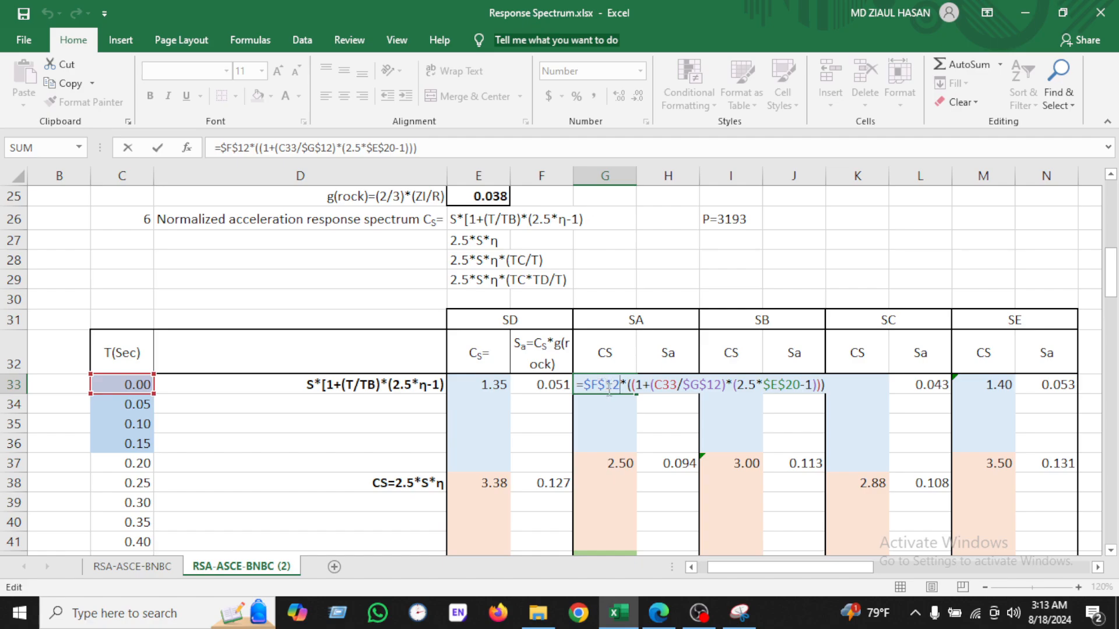
# Step: Compare the G33 Cs formula with the SA soil factors and Equation 6.2.35a in the code capture, then enter it
pyautogui.scroll(6, 610, 400)
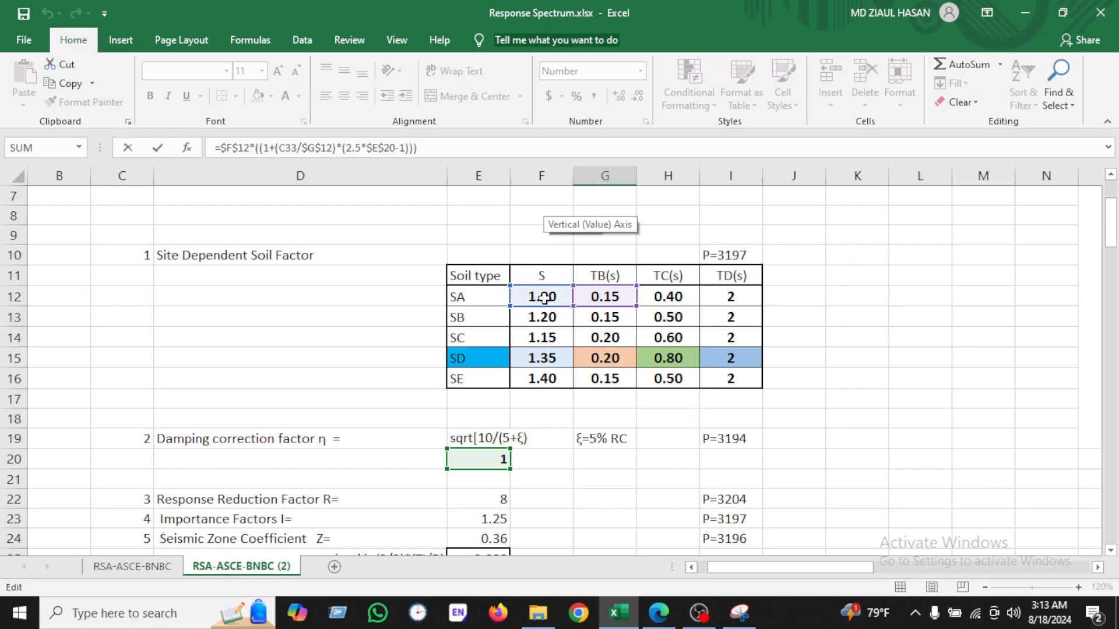
pyautogui.scroll(-6, 575, 407)
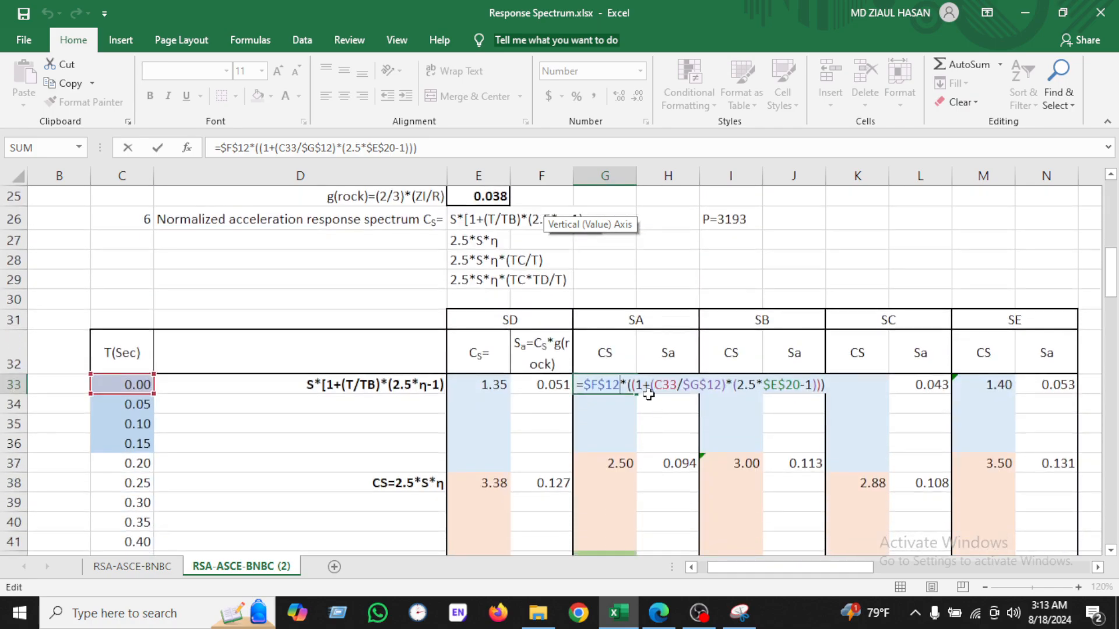
pyautogui.click(740, 613)
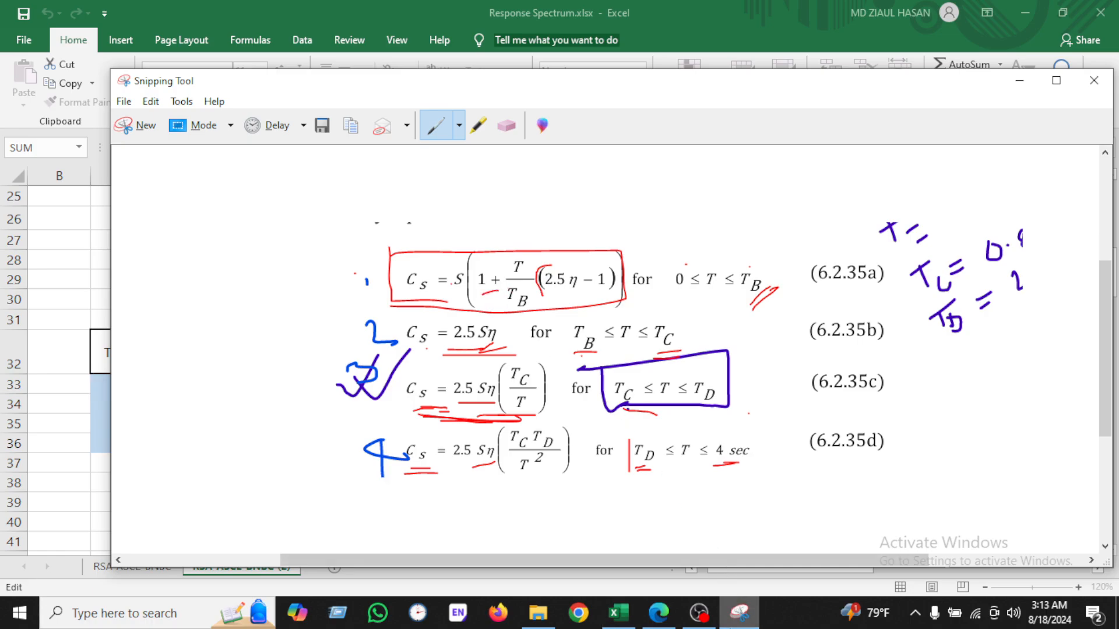
pyautogui.click(618, 613)
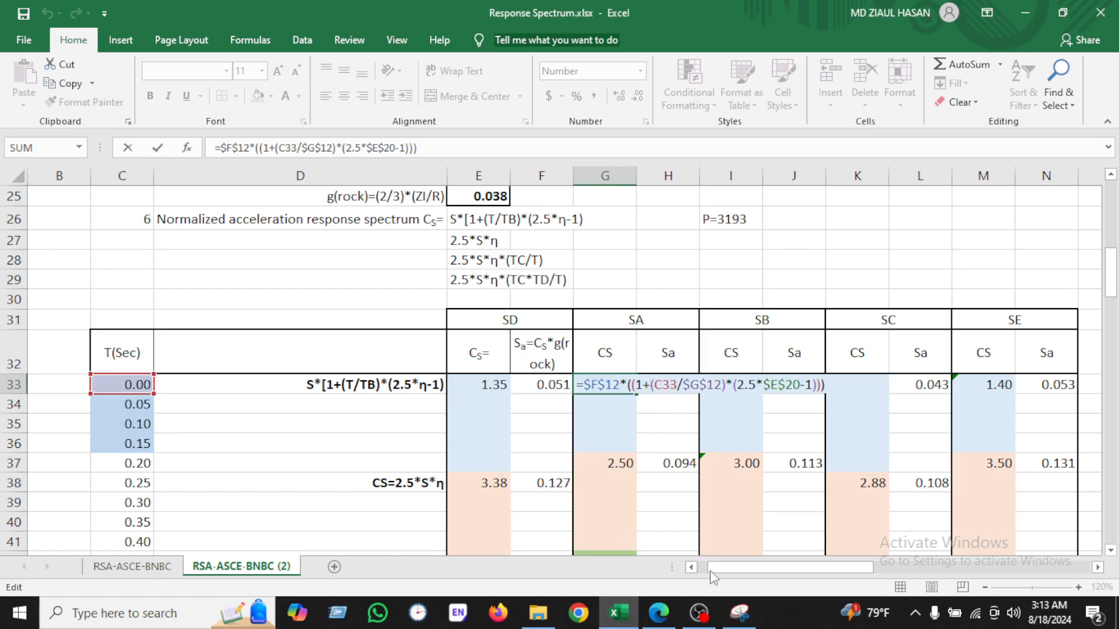
pyautogui.click(736, 616)
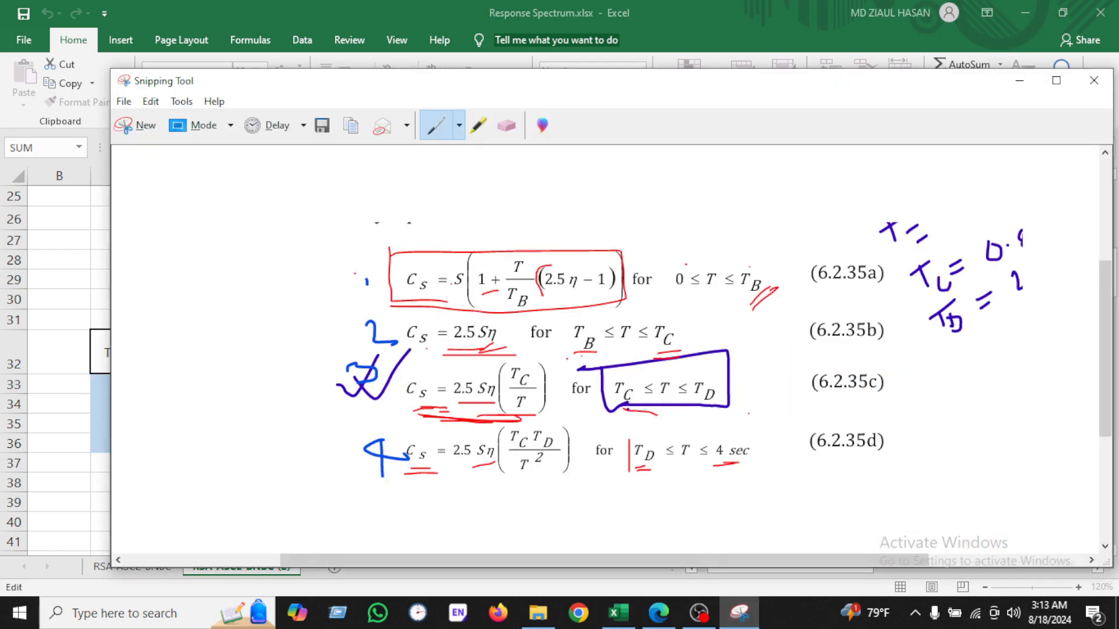
pyautogui.click(728, 612)
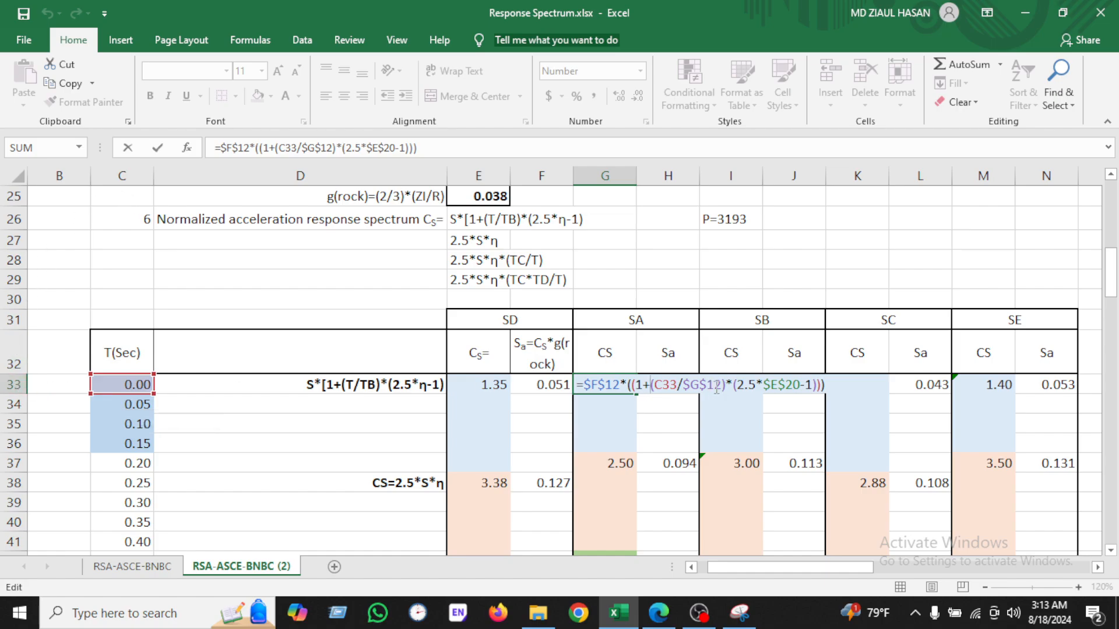
pyautogui.click(748, 618)
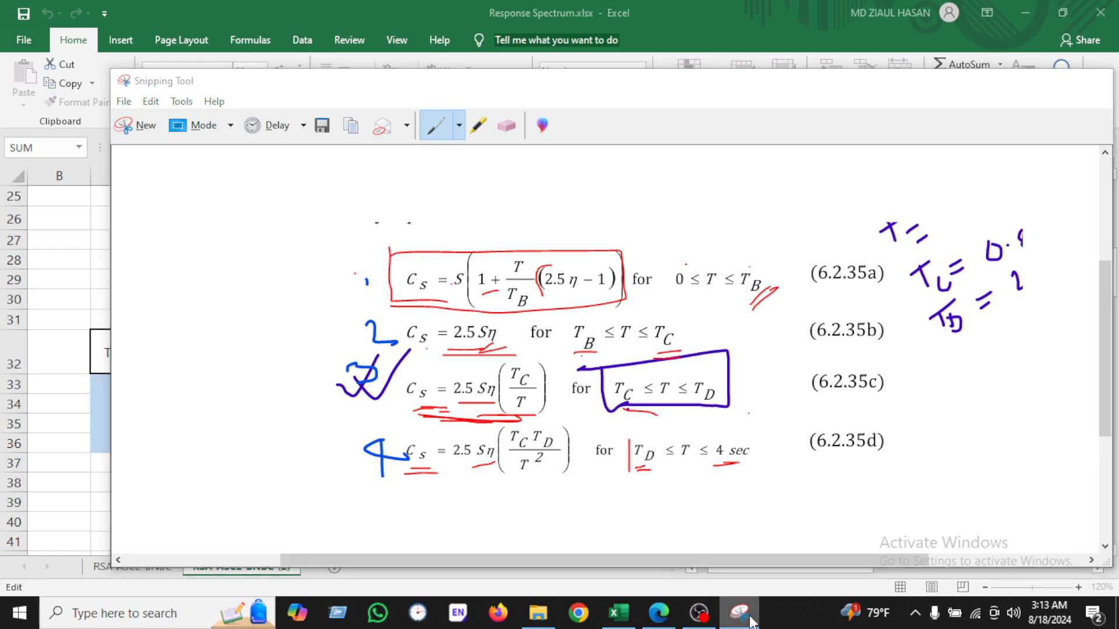
pyautogui.click(748, 618)
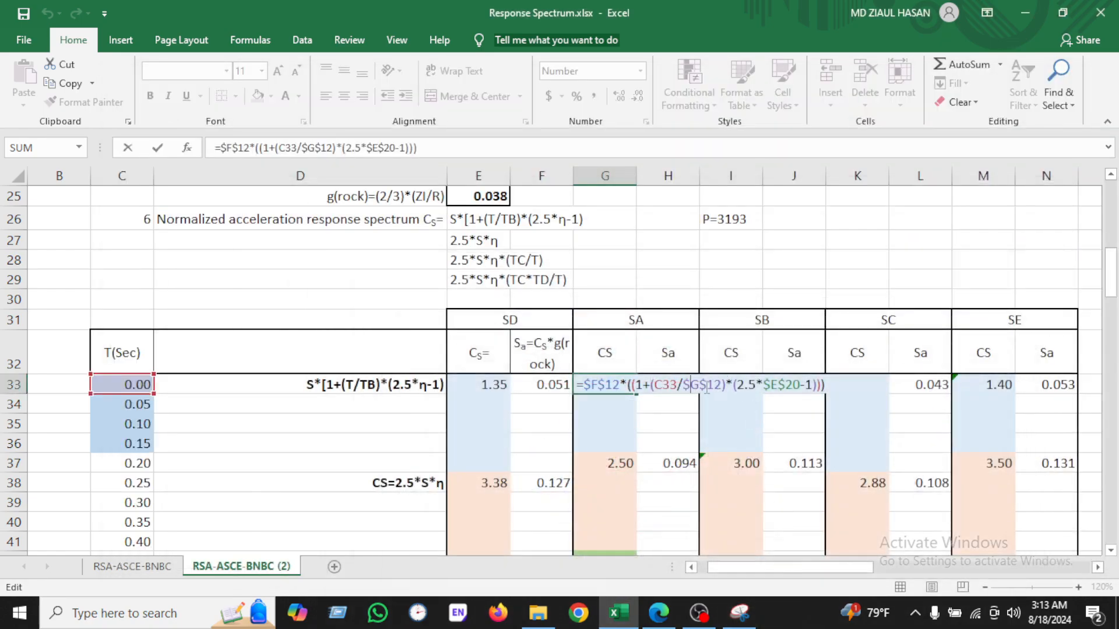
pyautogui.scroll(7, 717, 393)
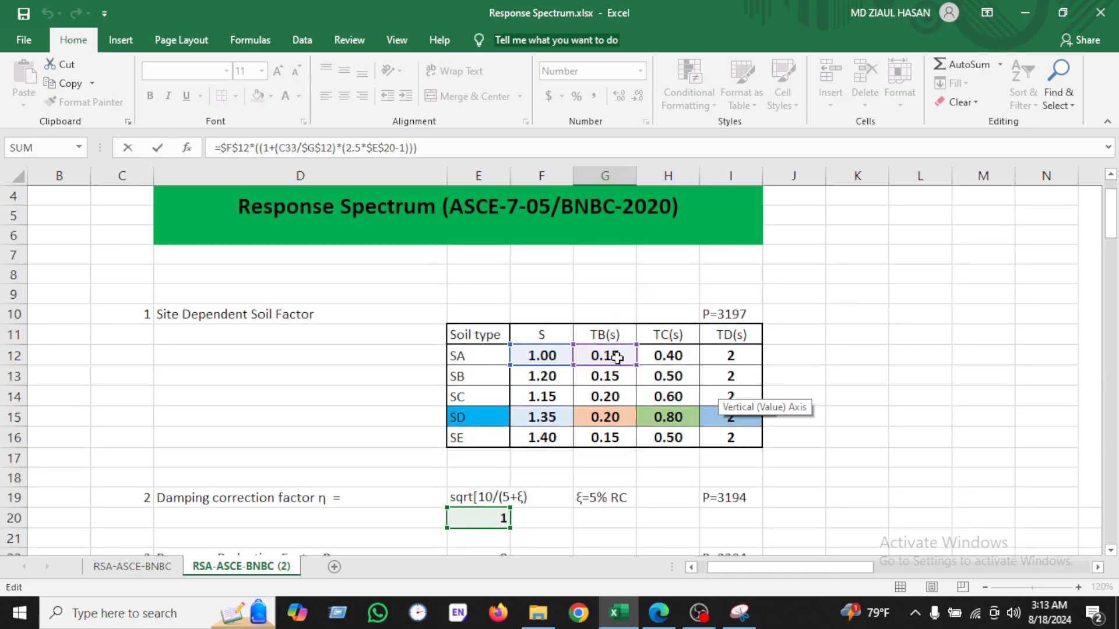
pyautogui.scroll(-6, 617, 357)
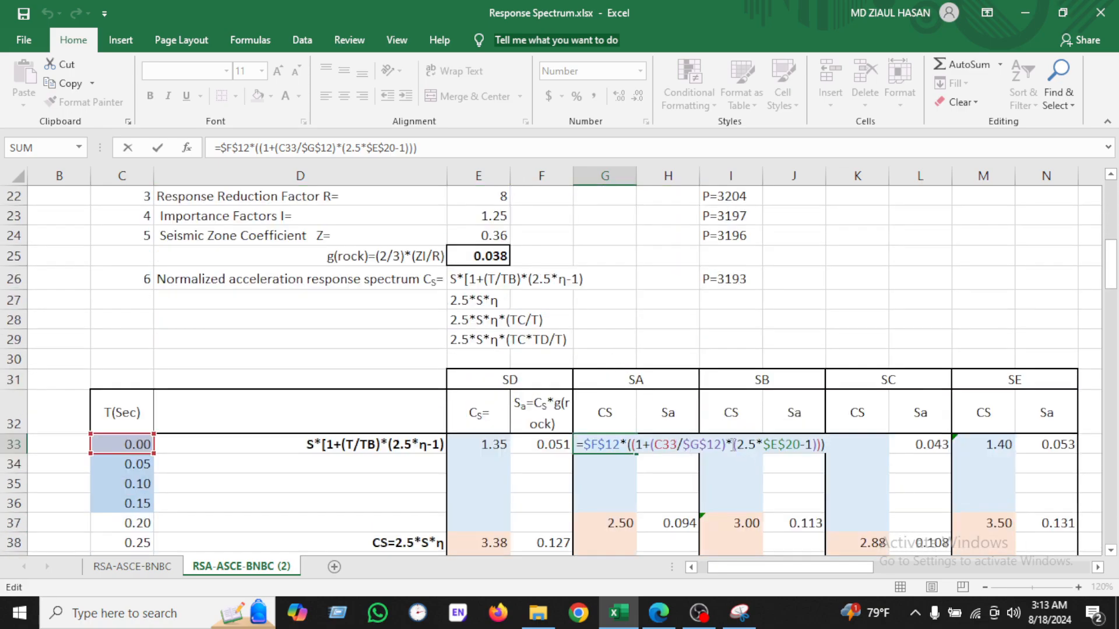
pyautogui.click(738, 611)
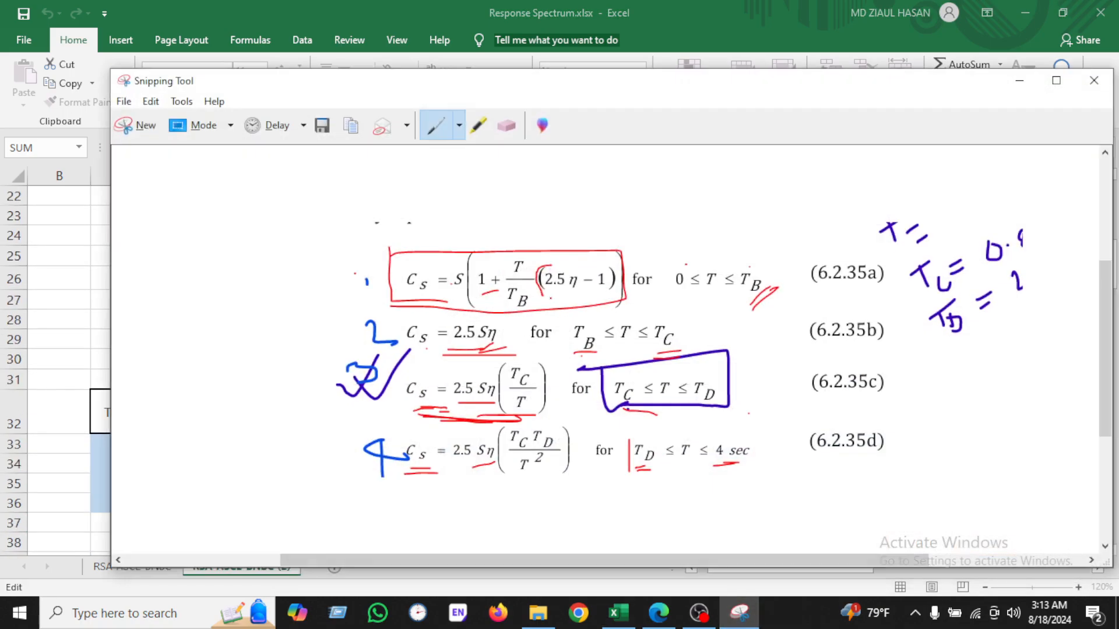
pyautogui.click(739, 613)
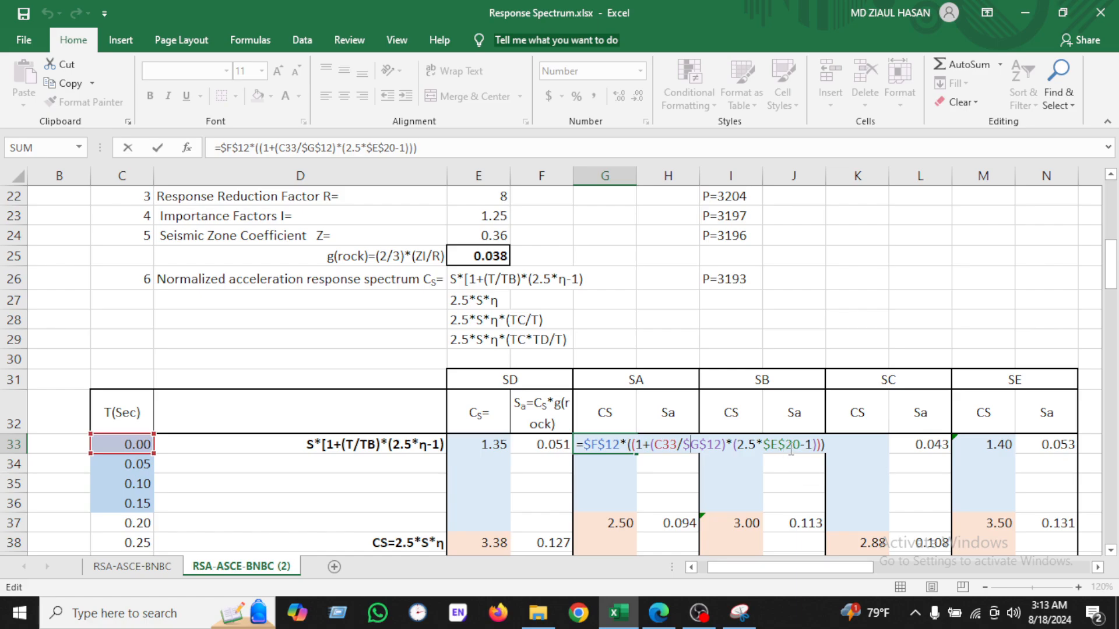
pyautogui.scroll(2, 793, 454)
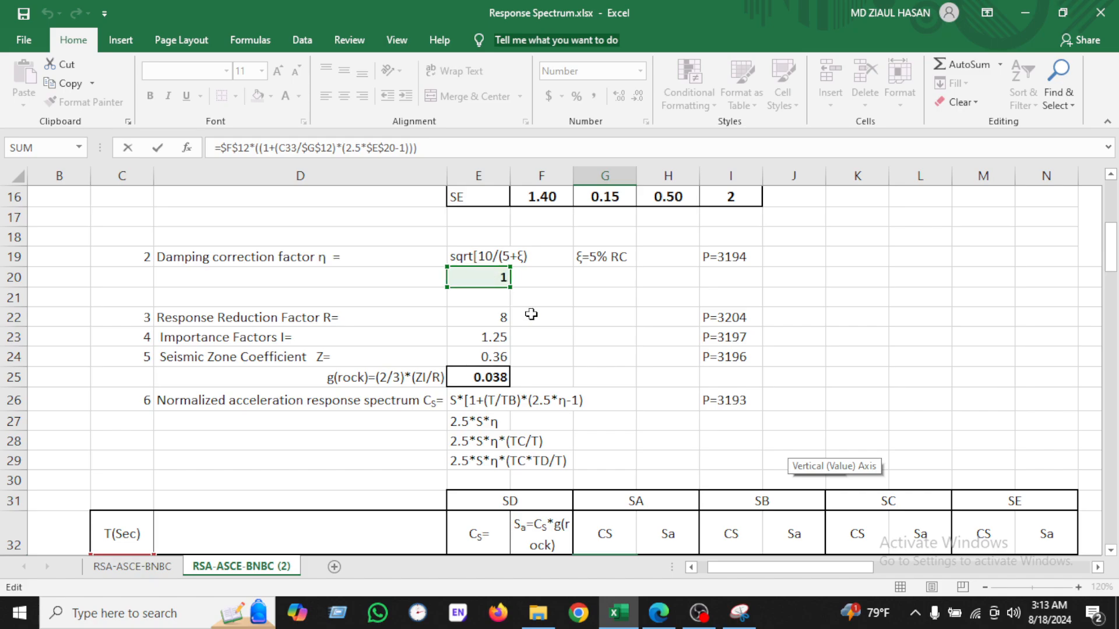
pyautogui.scroll(-3, 780, 394)
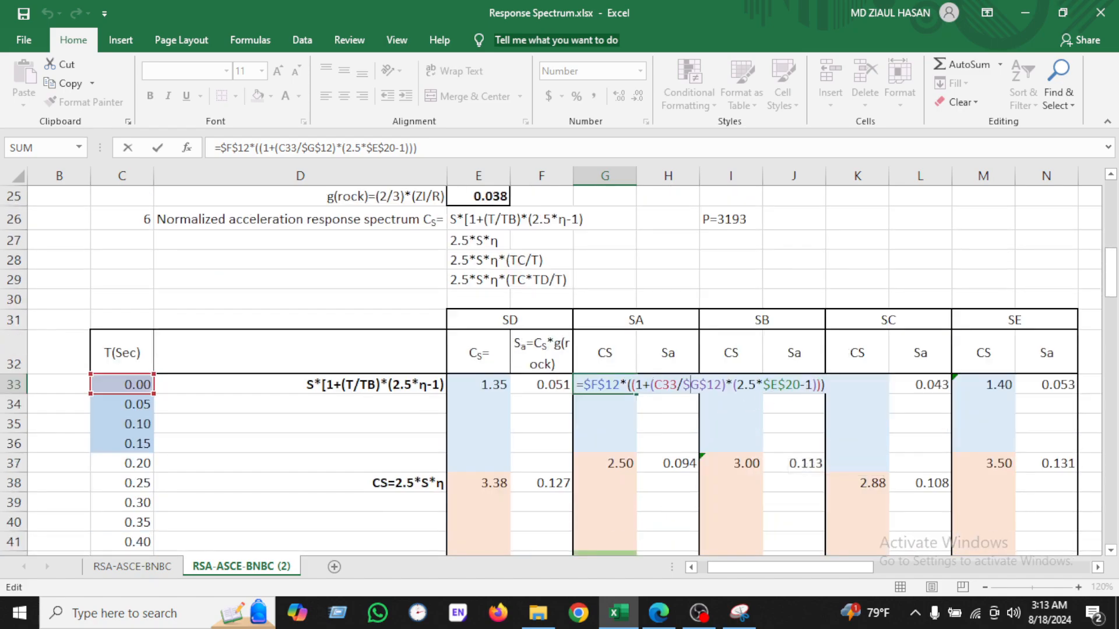
pyautogui.click(739, 612)
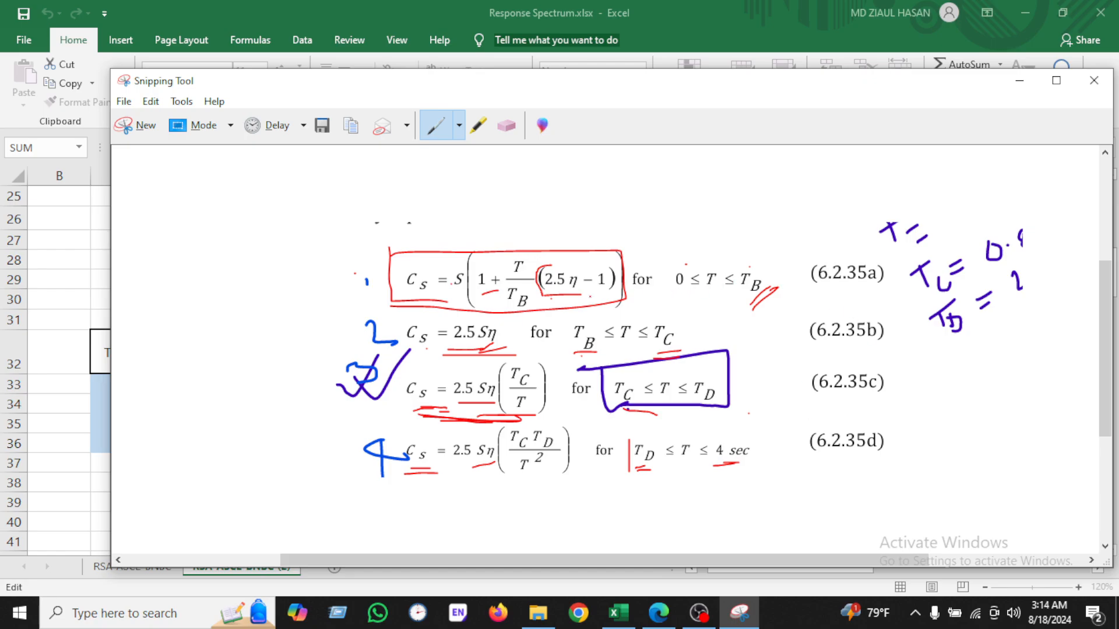
pyautogui.click(1019, 81)
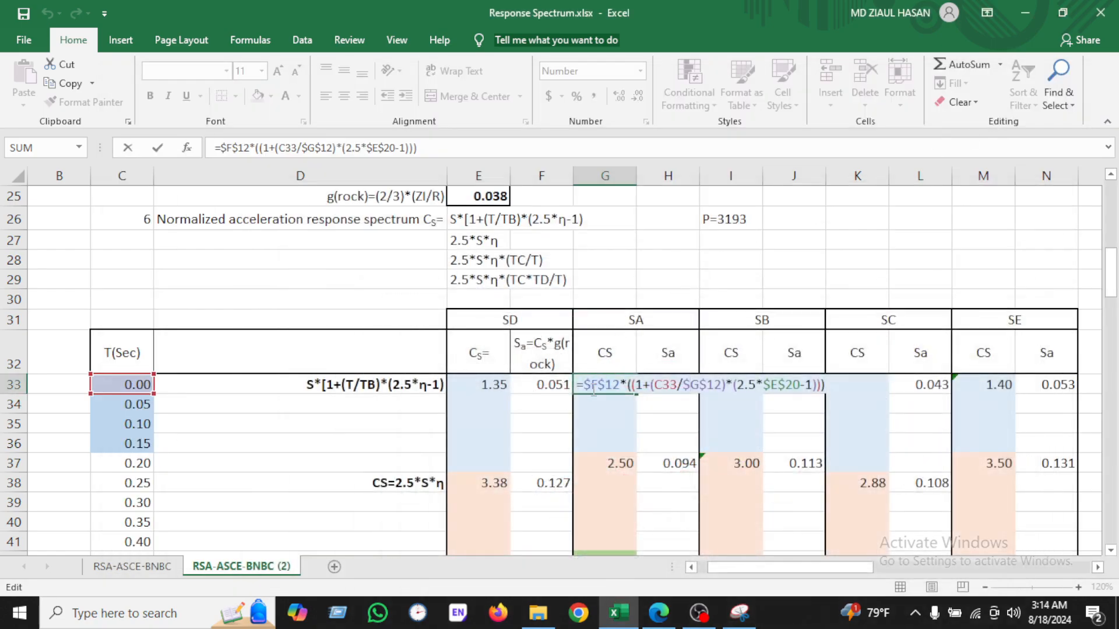
pyautogui.hotkey('ctrl', 'Return')
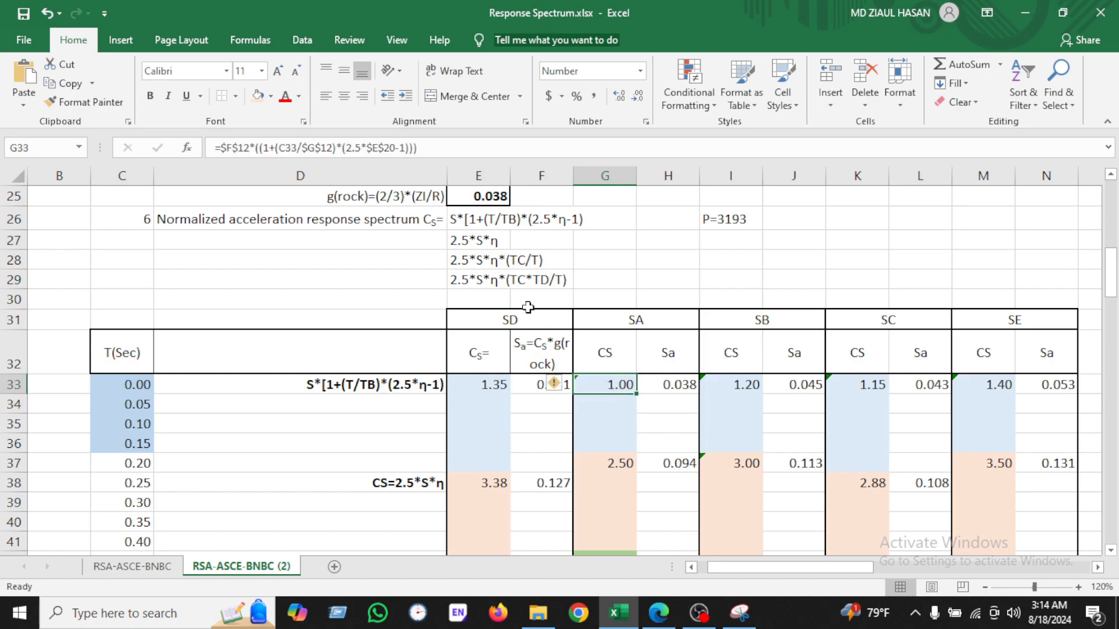
# Step: Fill the SA Cs formula from G33 down through G36
pyautogui.click(607, 320)
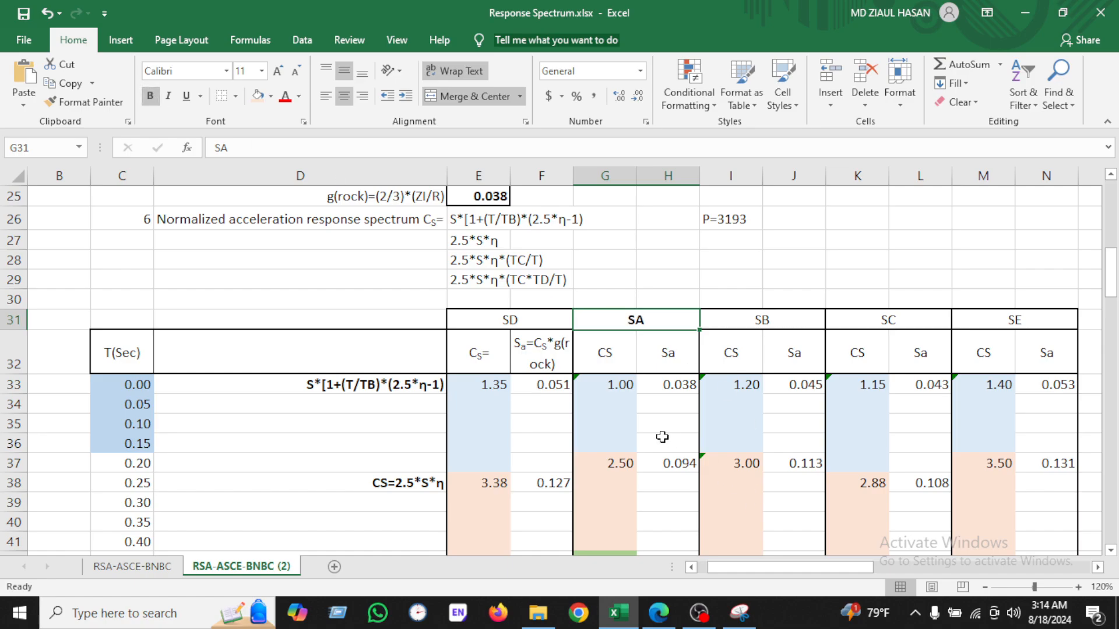
pyautogui.click(630, 387)
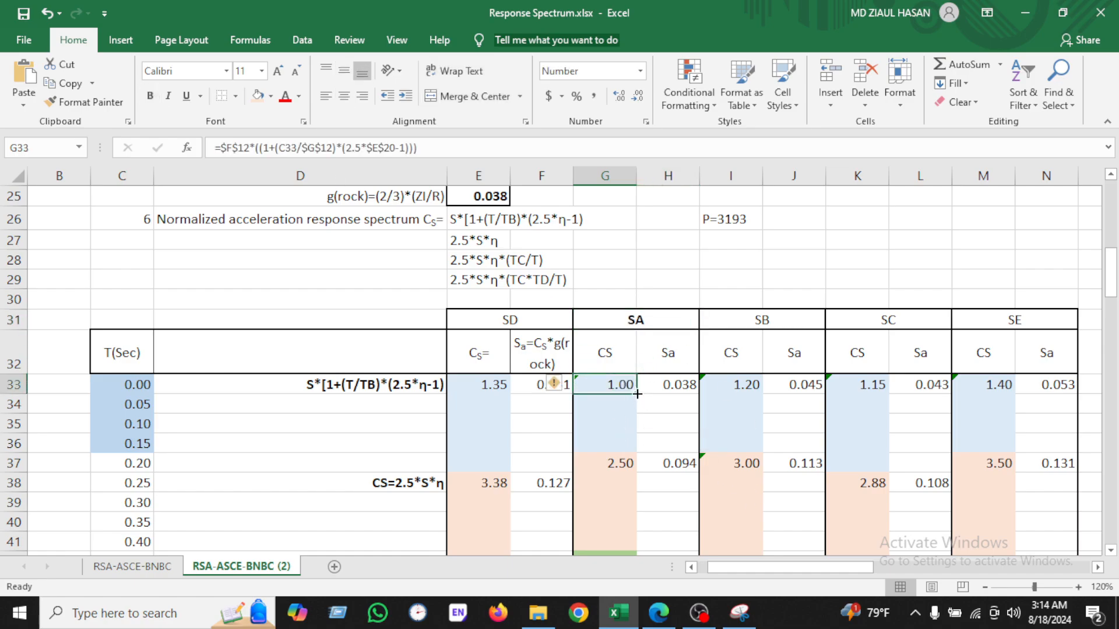
pyautogui.moveTo(637, 394); pyautogui.dragTo(638, 446)
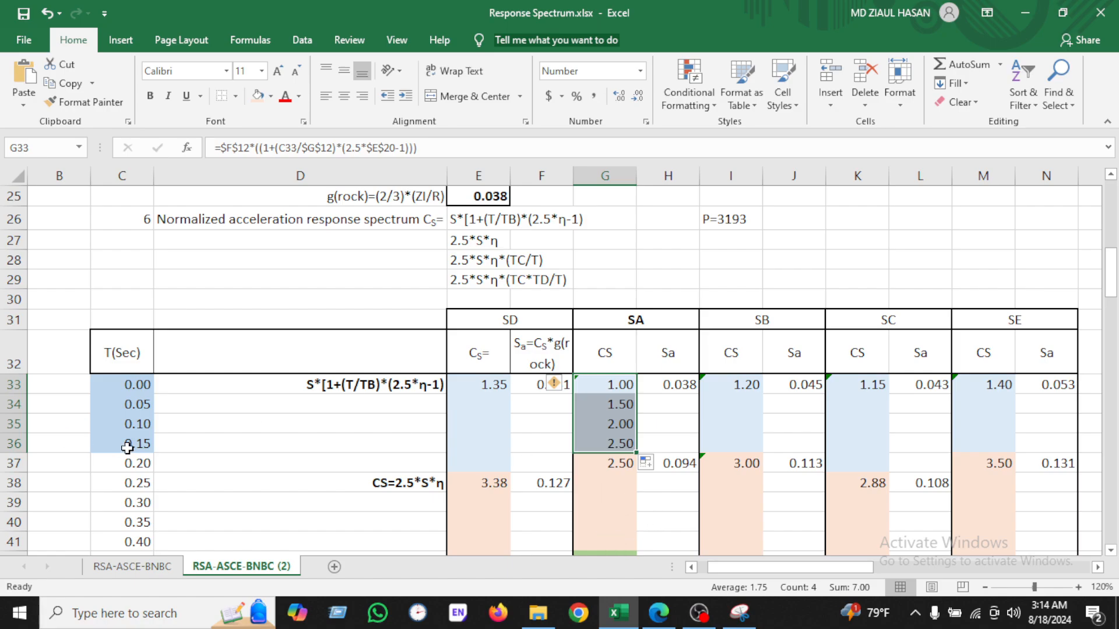
# Step: Review the SA TB value and the G37 Cs formula against the code equations
pyautogui.click(739, 613)
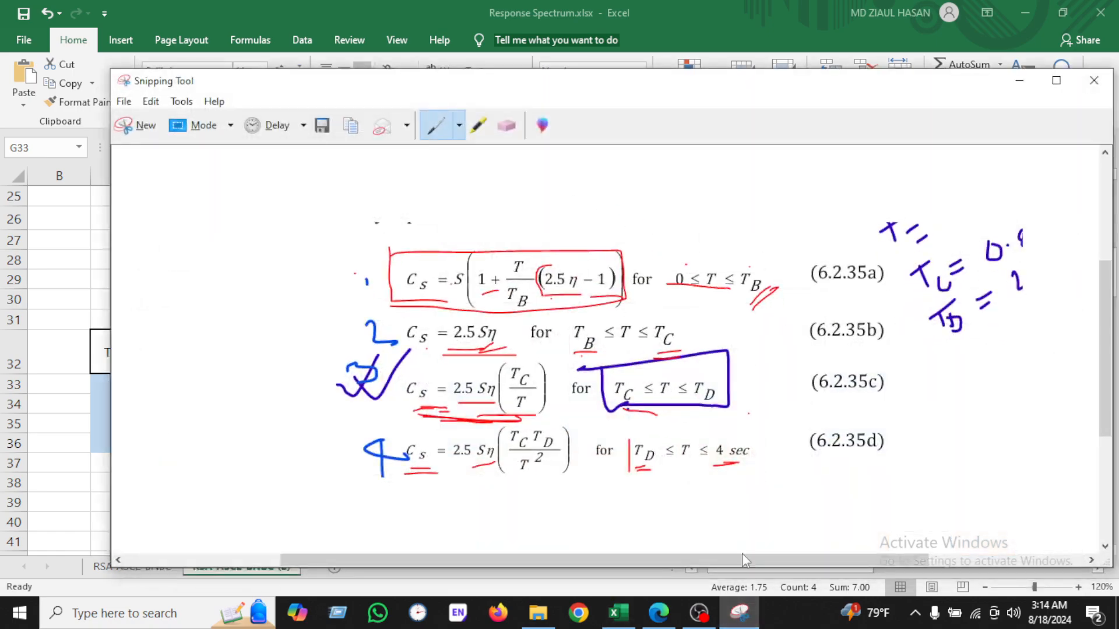
pyautogui.click(740, 612)
pyautogui.scroll(7, 685, 355)
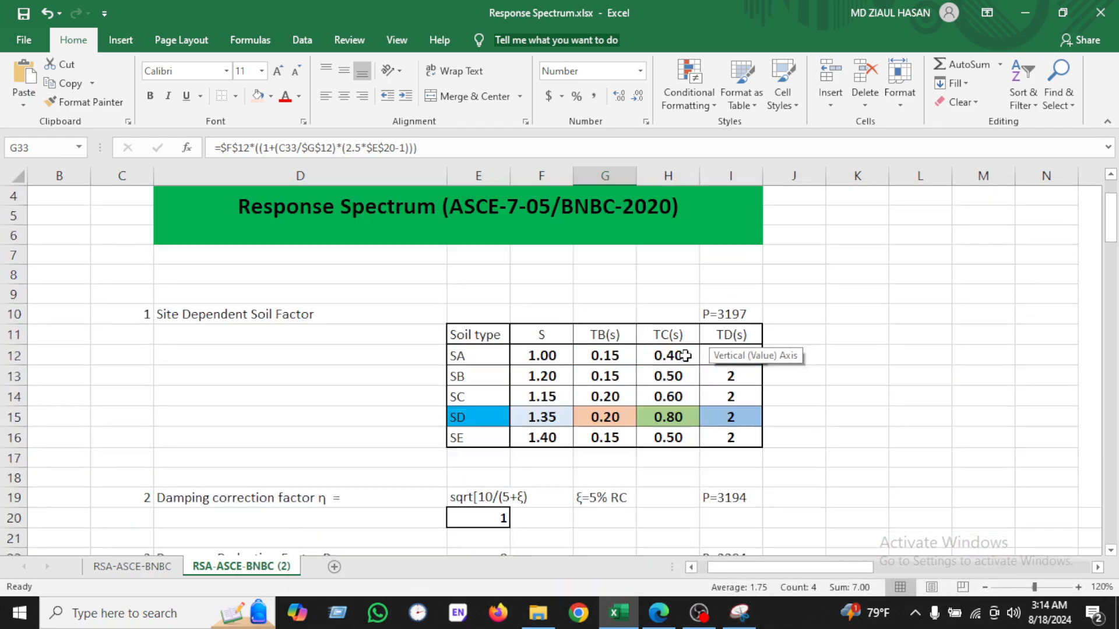
pyautogui.click(613, 359)
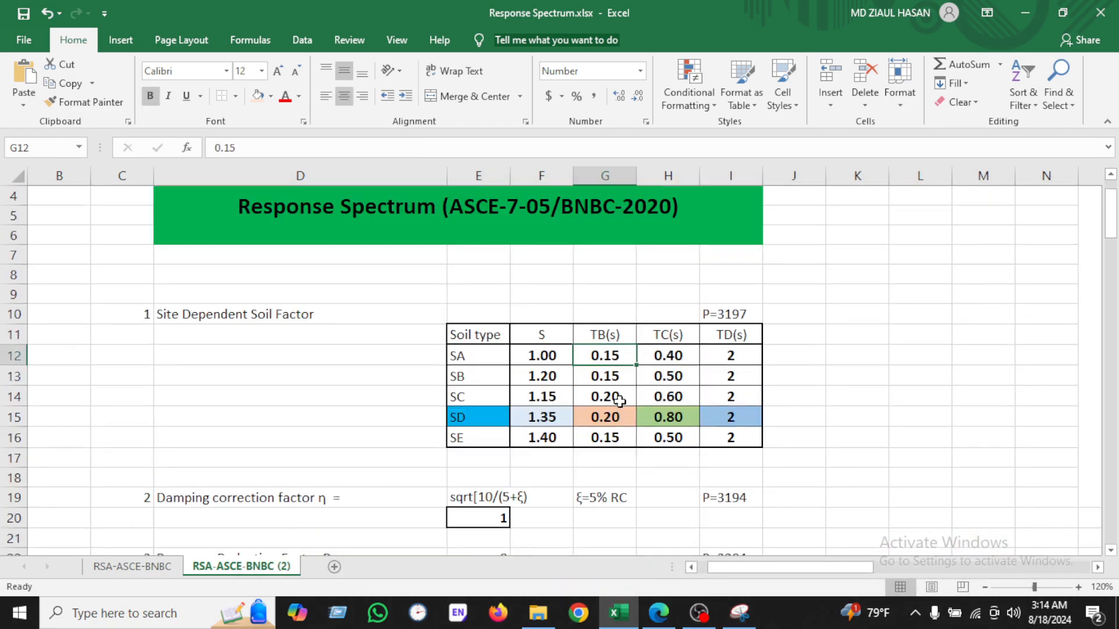
pyautogui.scroll(-7, 619, 400)
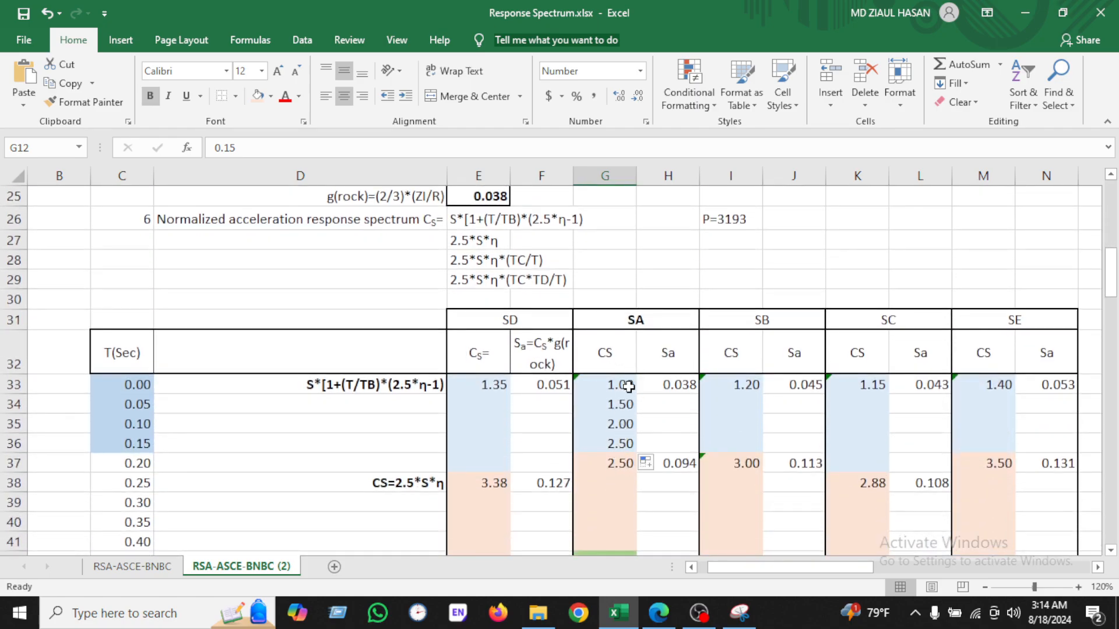
pyautogui.scroll(-1, 624, 484)
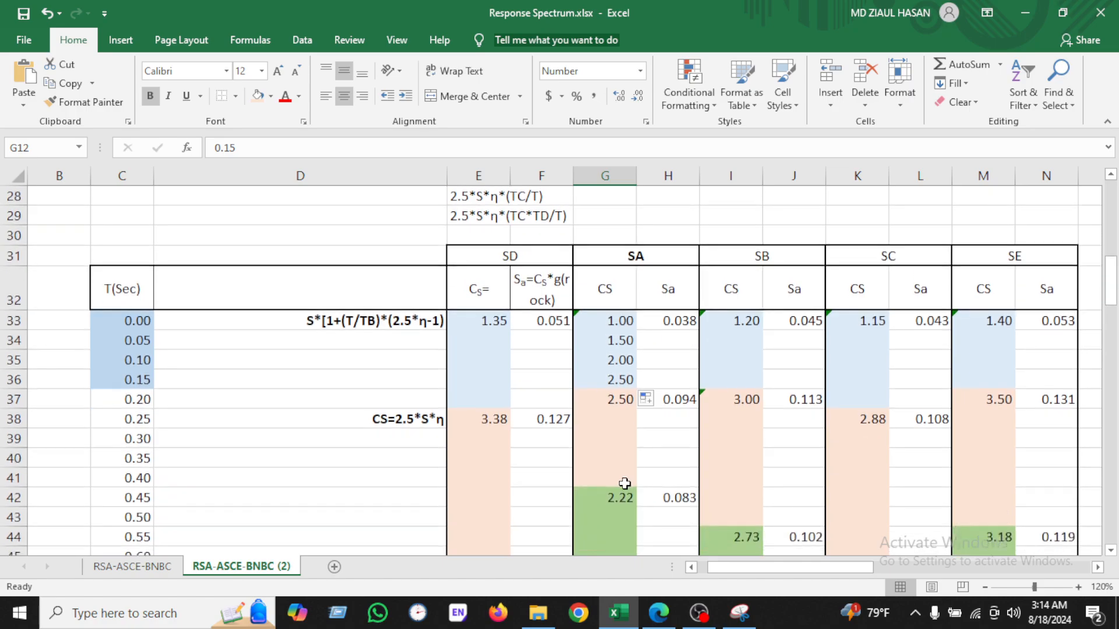
pyautogui.click(619, 399)
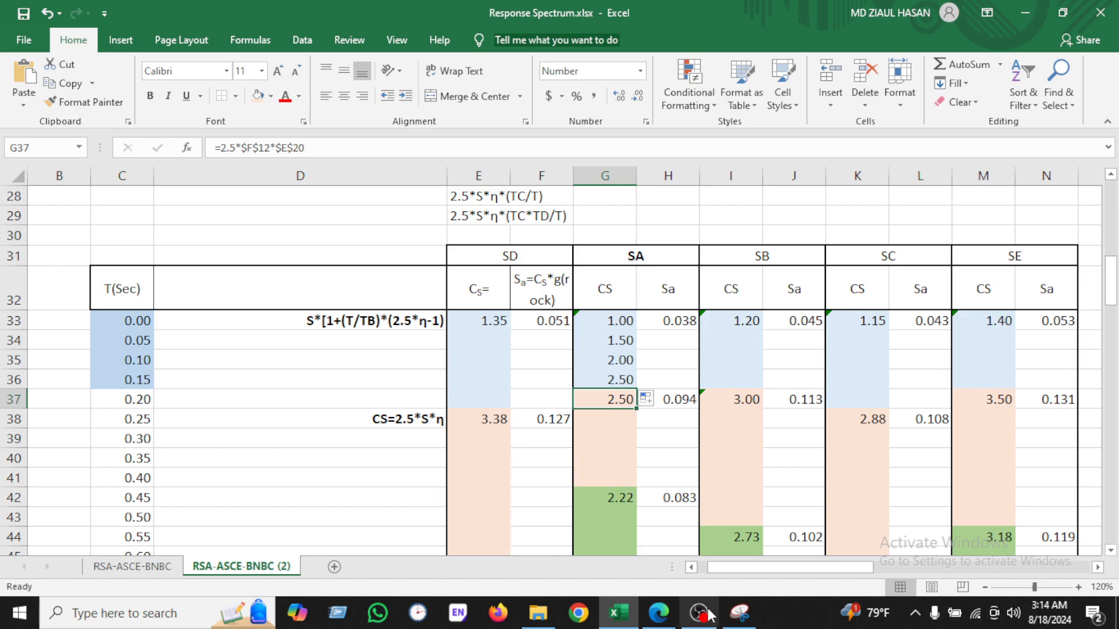
# Step: Box Equation 6.2.35b and its TB ≤ T ≤ TC range in red in the Snipping Tool capture, then return to the spreadsheet
pyautogui.click(736, 621)
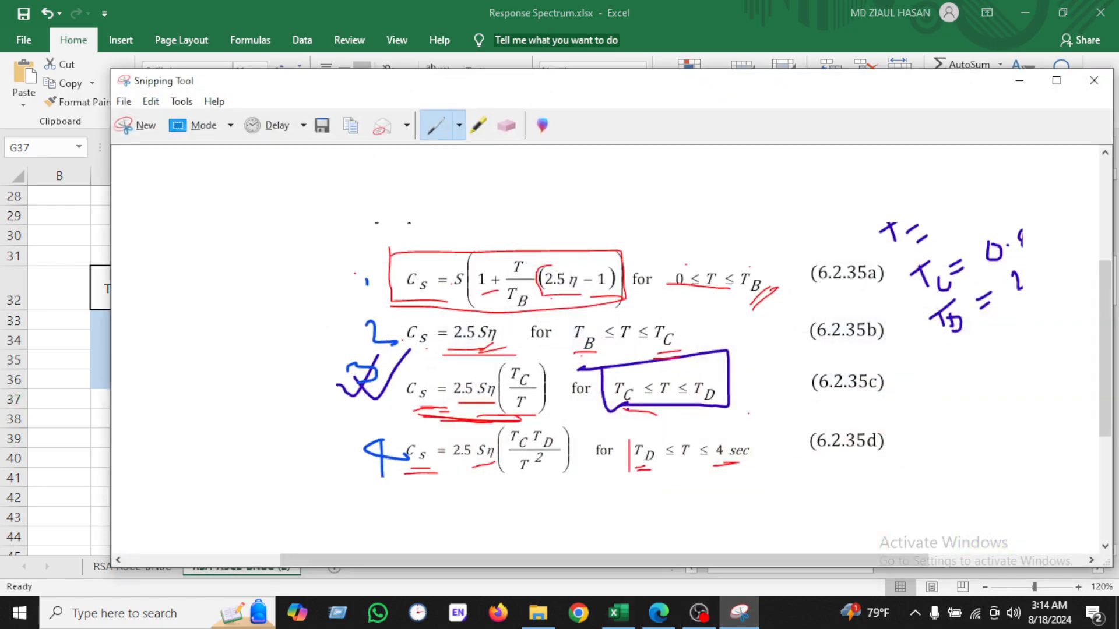
pyautogui.moveTo(409, 349)
pyautogui.mouseDown()
pyautogui.moveTo(496, 348)
pyautogui.moveTo(401, 318)
pyautogui.mouseUp()
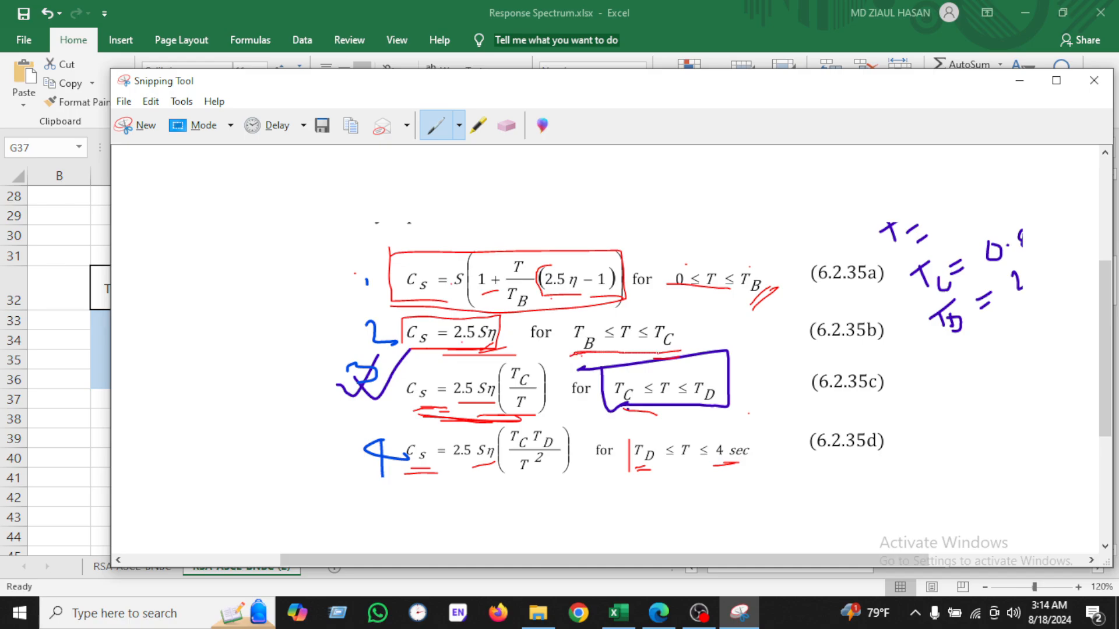
pyautogui.moveTo(680, 311)
pyautogui.mouseDown()
pyautogui.moveTo(578, 313)
pyautogui.moveTo(563, 352)
pyautogui.mouseUp()
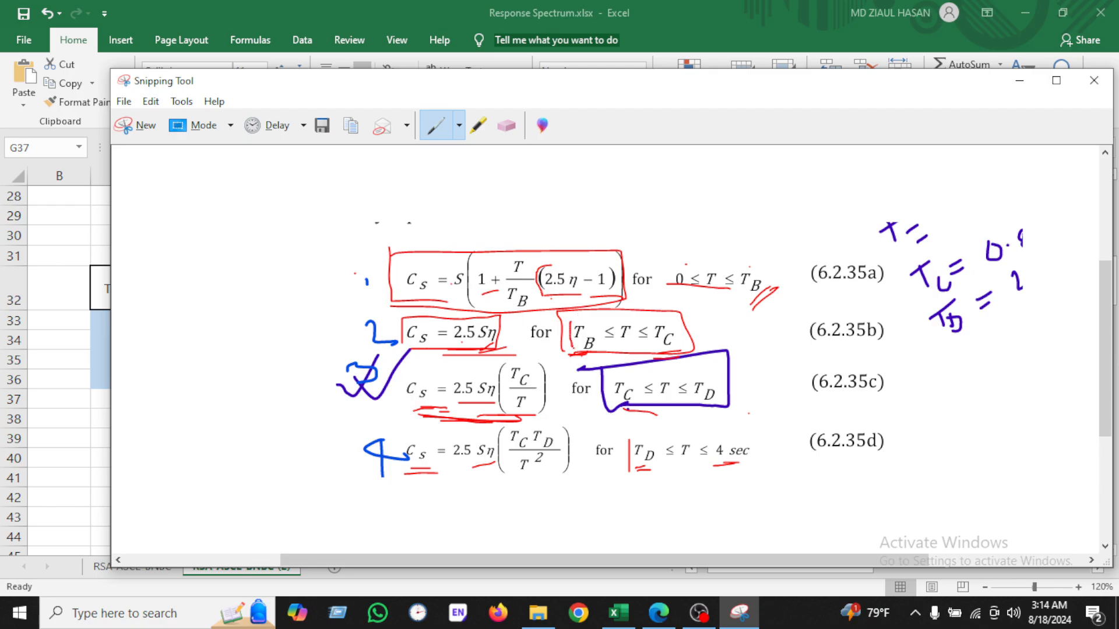
pyautogui.click(619, 612)
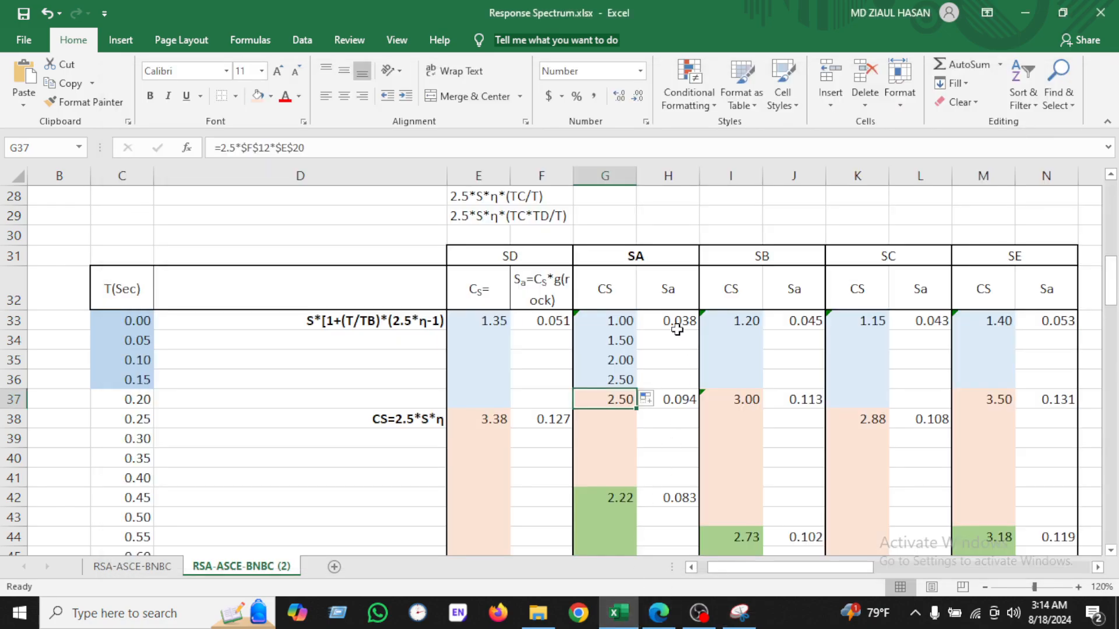
# Step: Check the SA TB and TC values and the 0.20 to 0.40 s periods in the T(Sec) column
pyautogui.scroll(7, 675, 322)
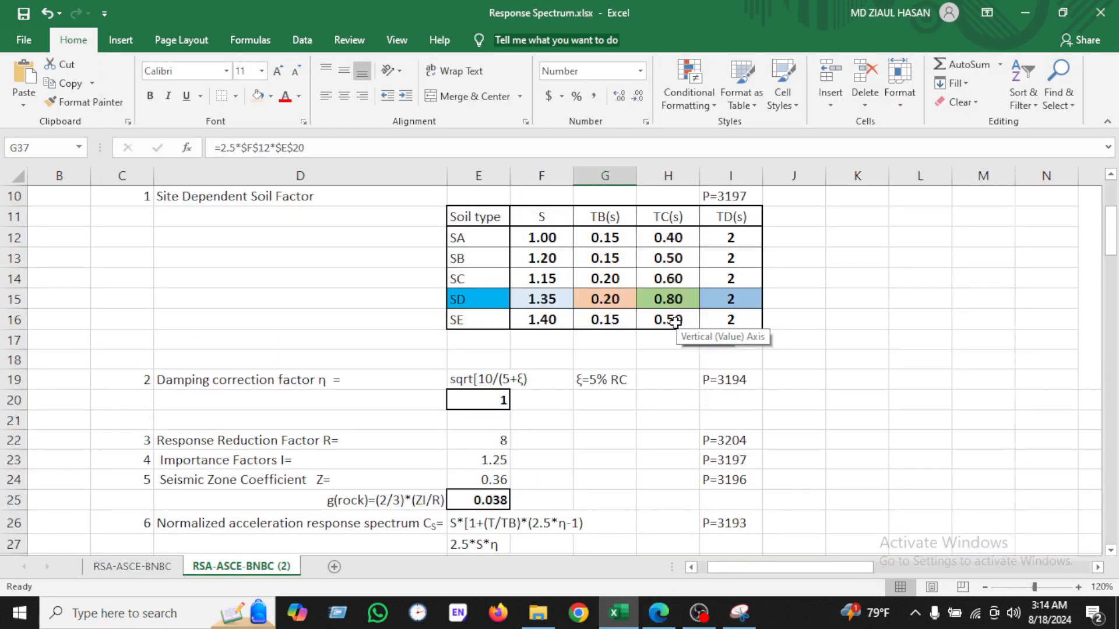
pyautogui.click(613, 239)
pyautogui.click(666, 235)
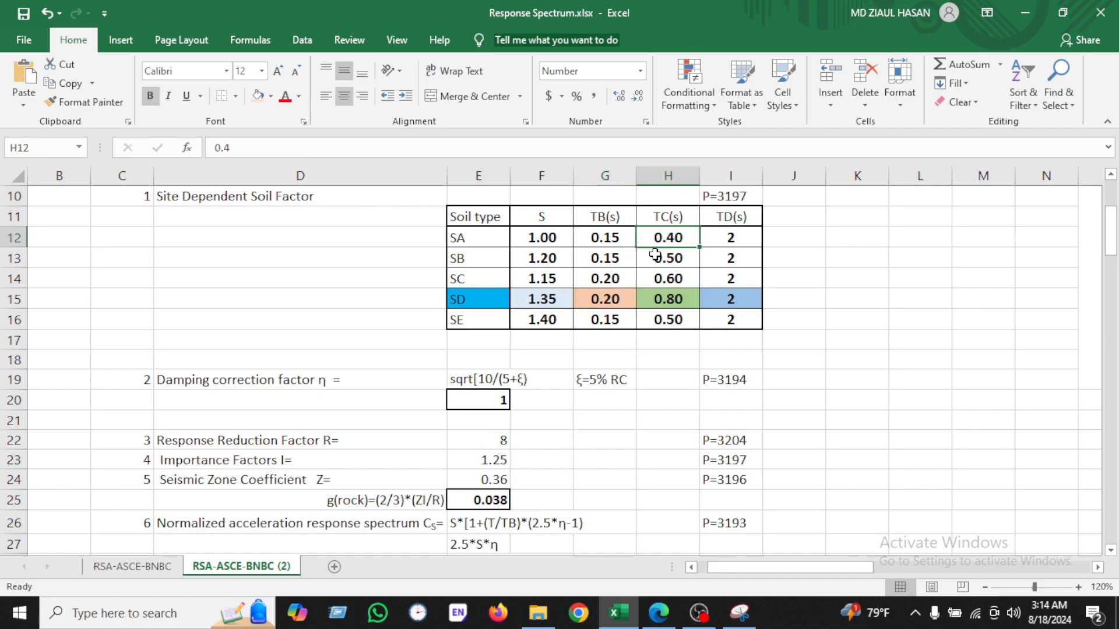
pyautogui.scroll(-6, 604, 376)
pyautogui.click(619, 406)
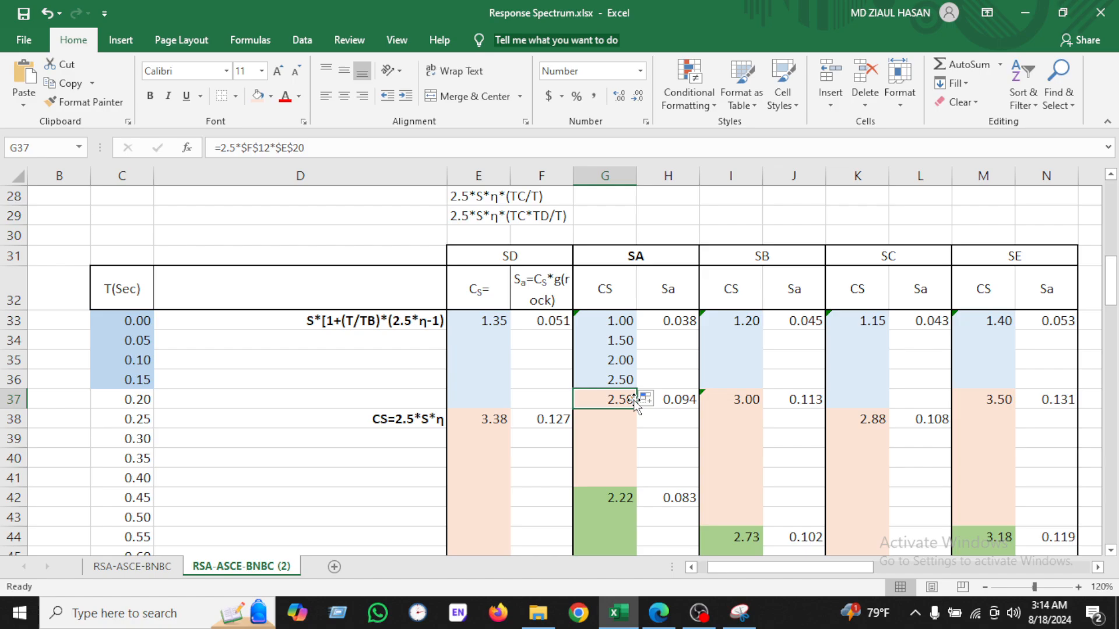
pyautogui.click(148, 381)
pyautogui.click(145, 478)
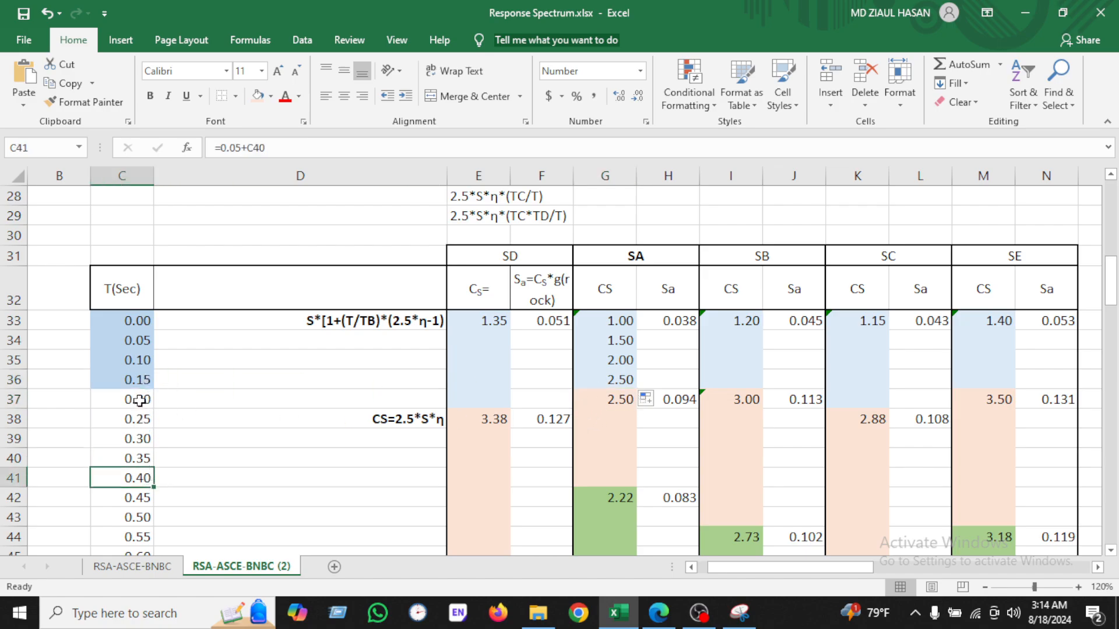
pyautogui.moveTo(138, 399); pyautogui.dragTo(139, 472)
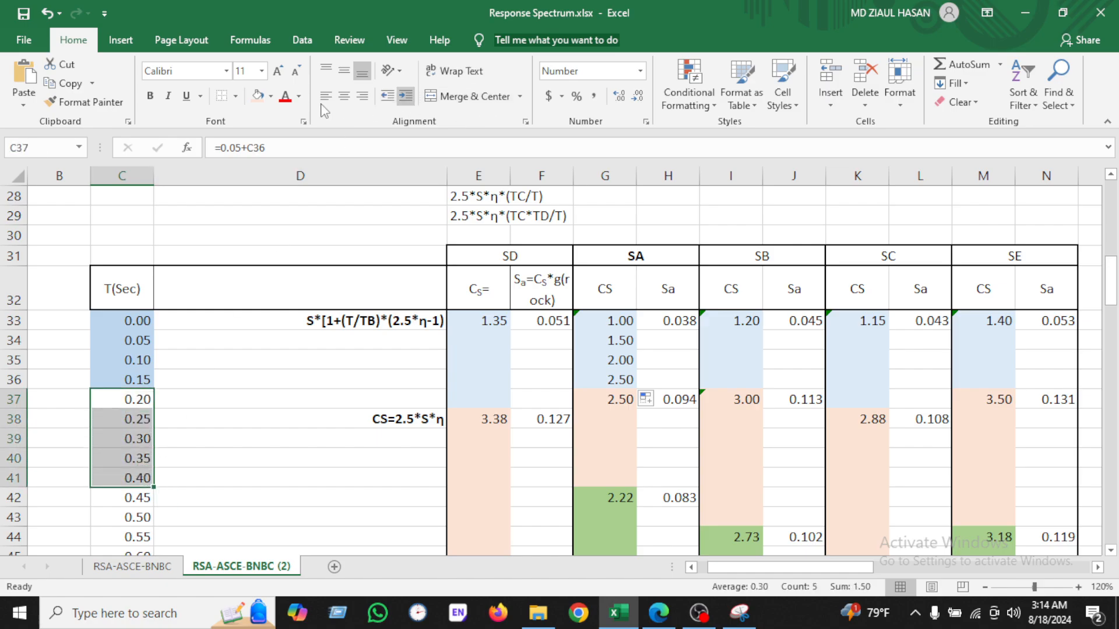
# Step: Shade the 0.20 to 0.40 s period cells peach and review the G37 Cs formula against Equation 6.2.35b
pyautogui.click(256, 95)
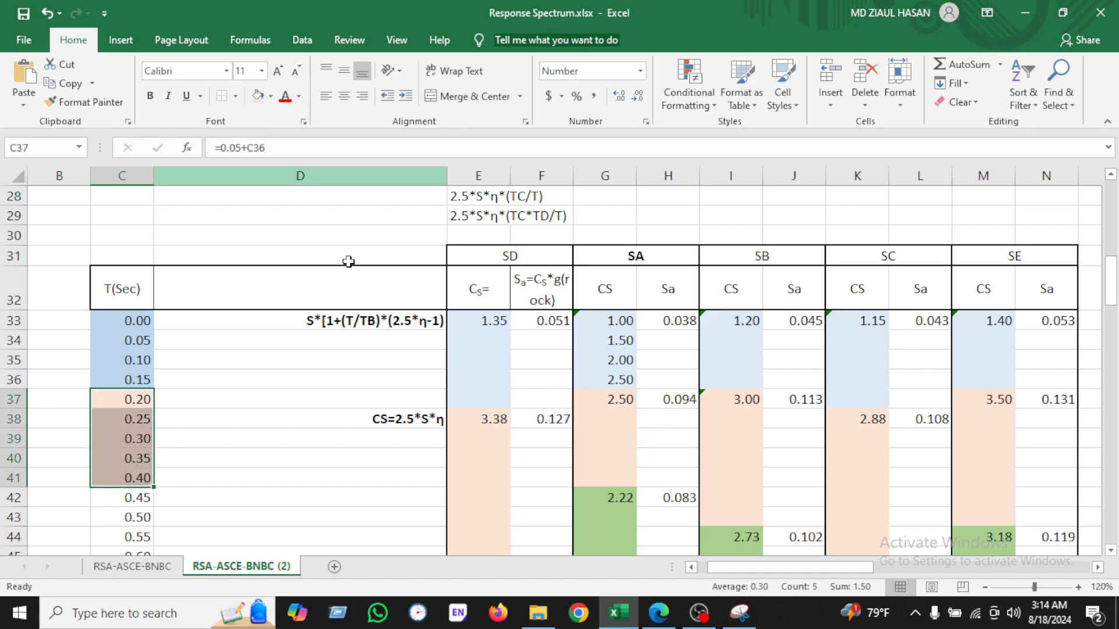
pyautogui.click(620, 398)
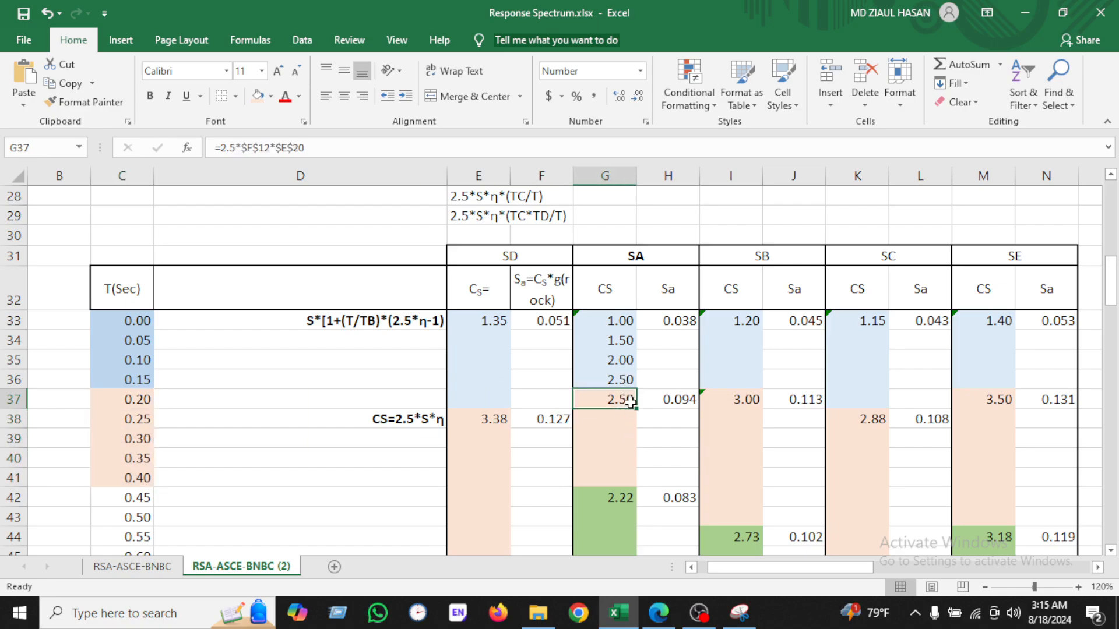
pyautogui.doubleClick(631, 401)
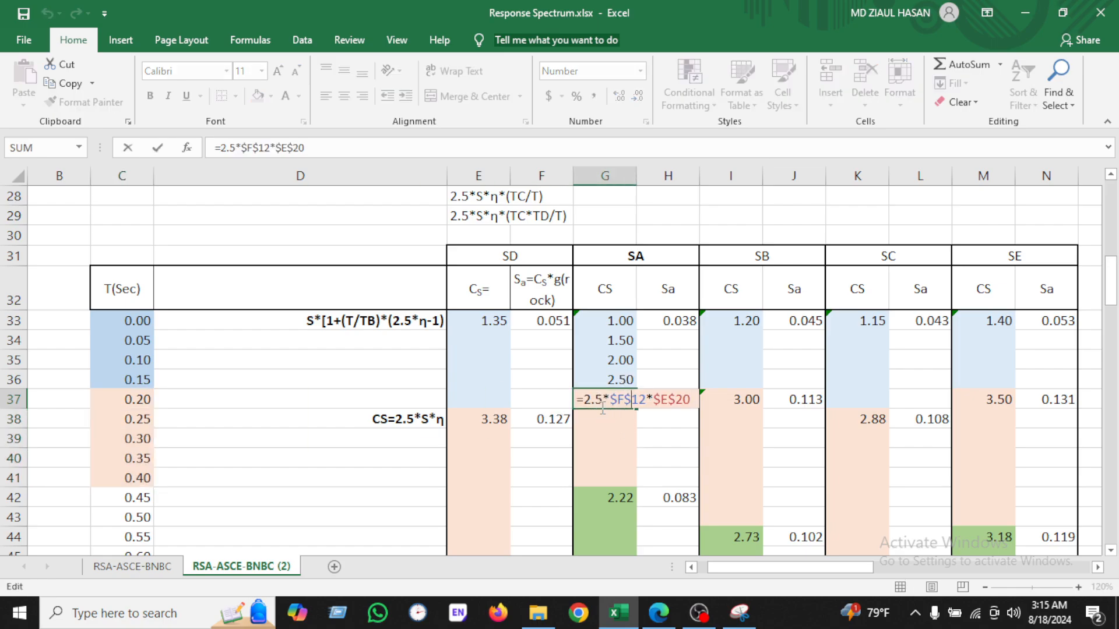
pyautogui.click(739, 612)
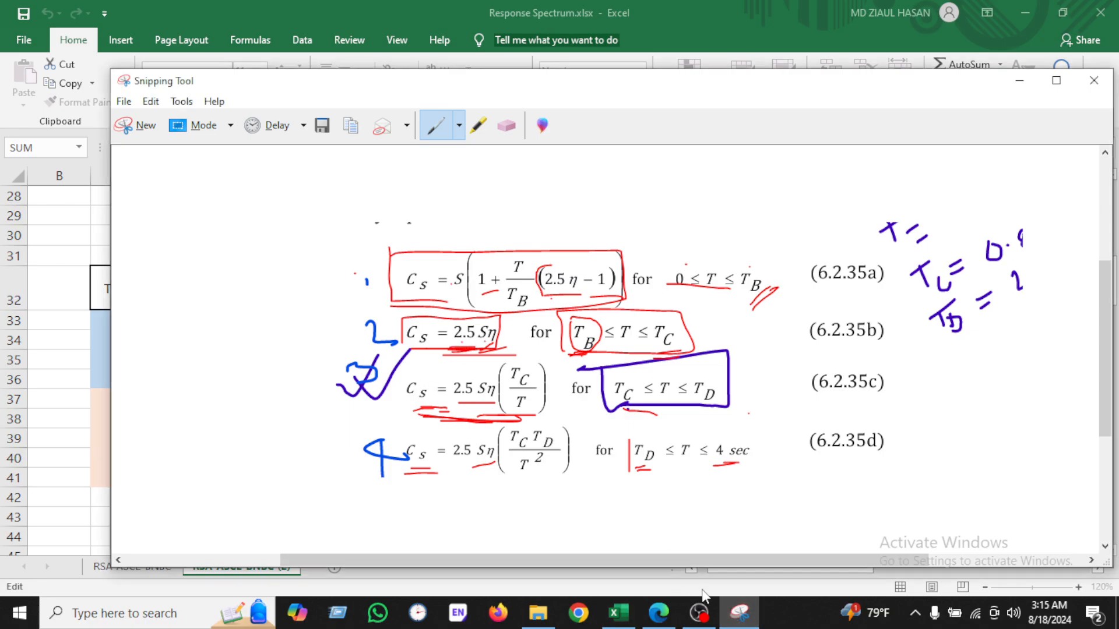
pyautogui.click(739, 612)
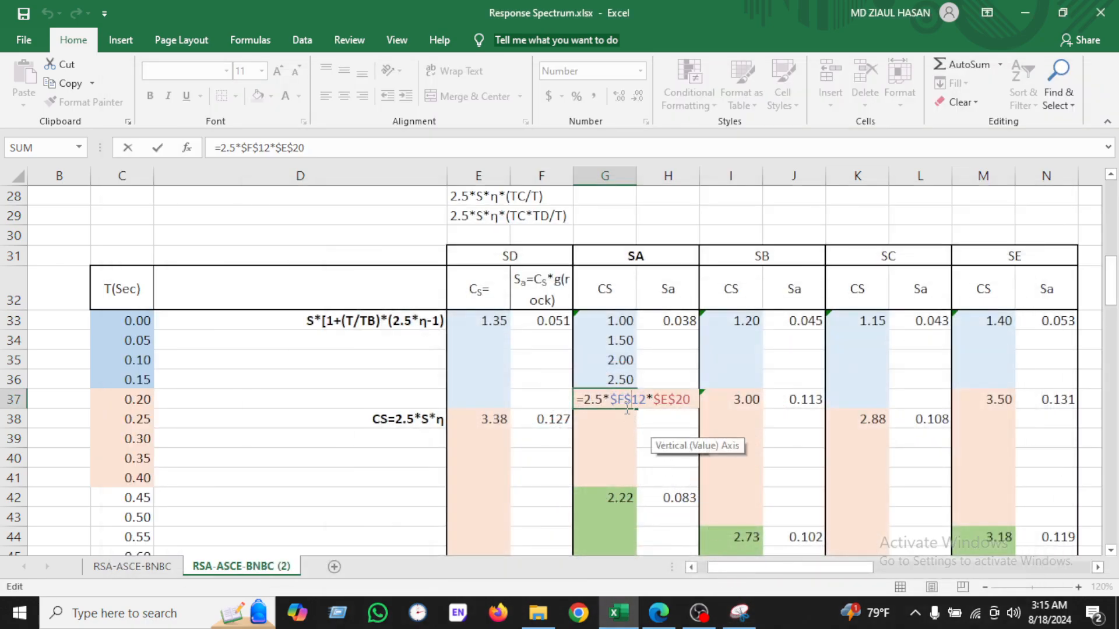
pyautogui.scroll(8, 629, 402)
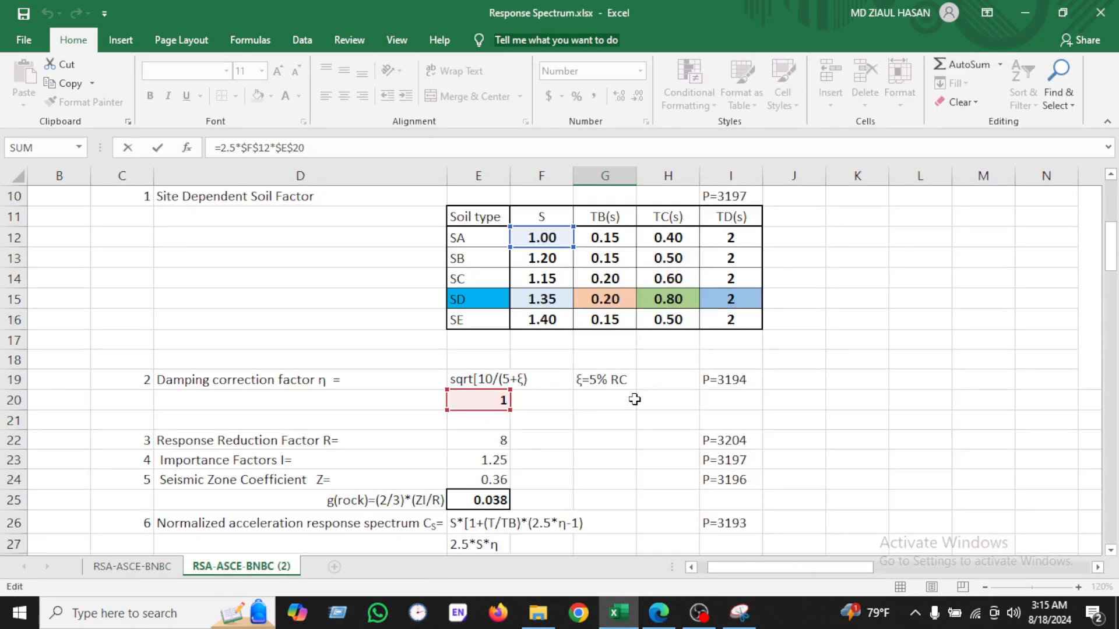
pyautogui.scroll(-7, 546, 397)
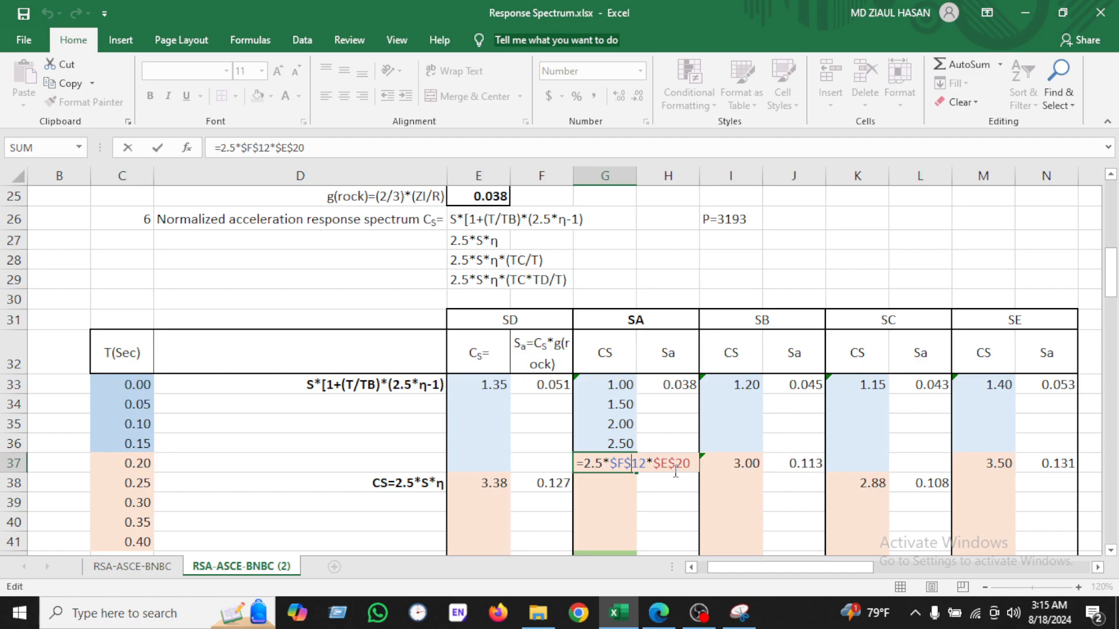
pyautogui.scroll(5, 674, 470)
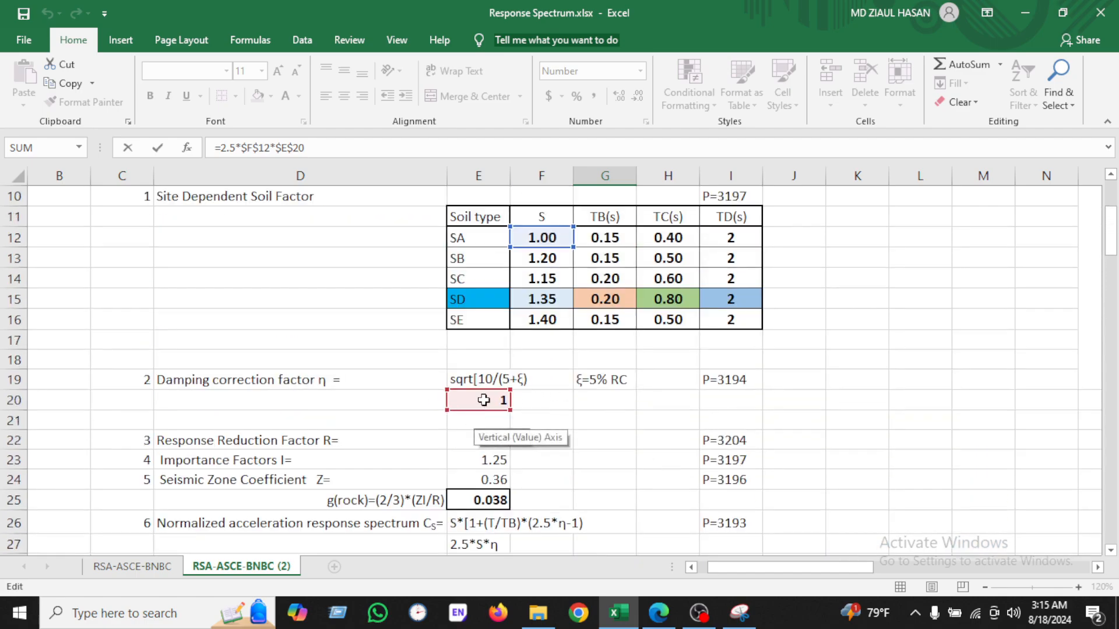
pyautogui.scroll(-7, 488, 400)
pyautogui.press('Return')
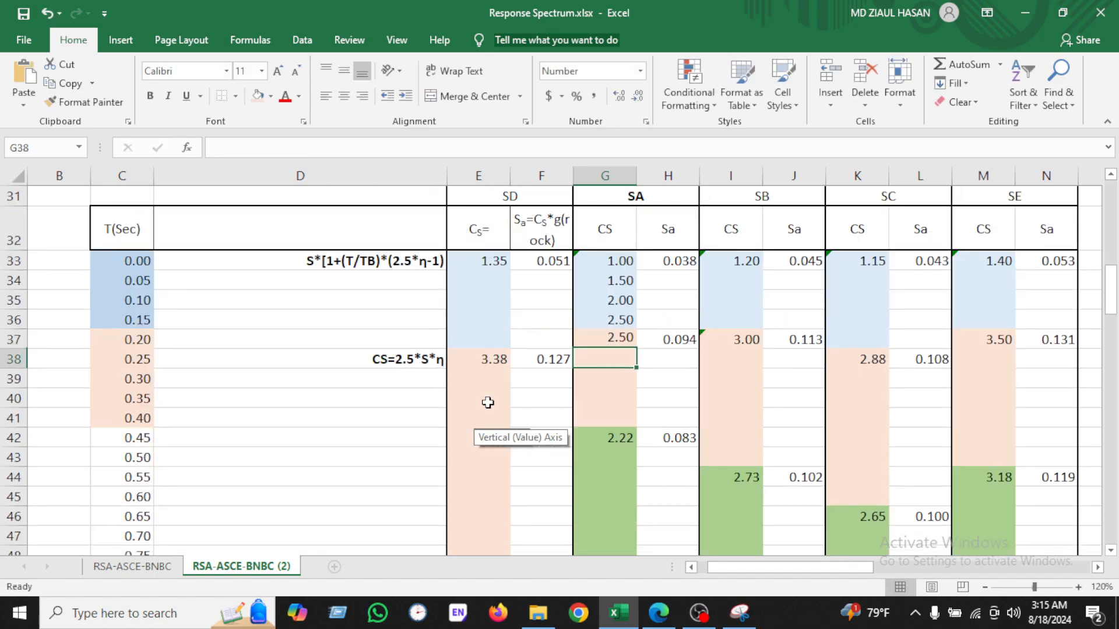
# Step: Fill the SA Cs formula from G37 down through G41
pyautogui.click(619, 341)
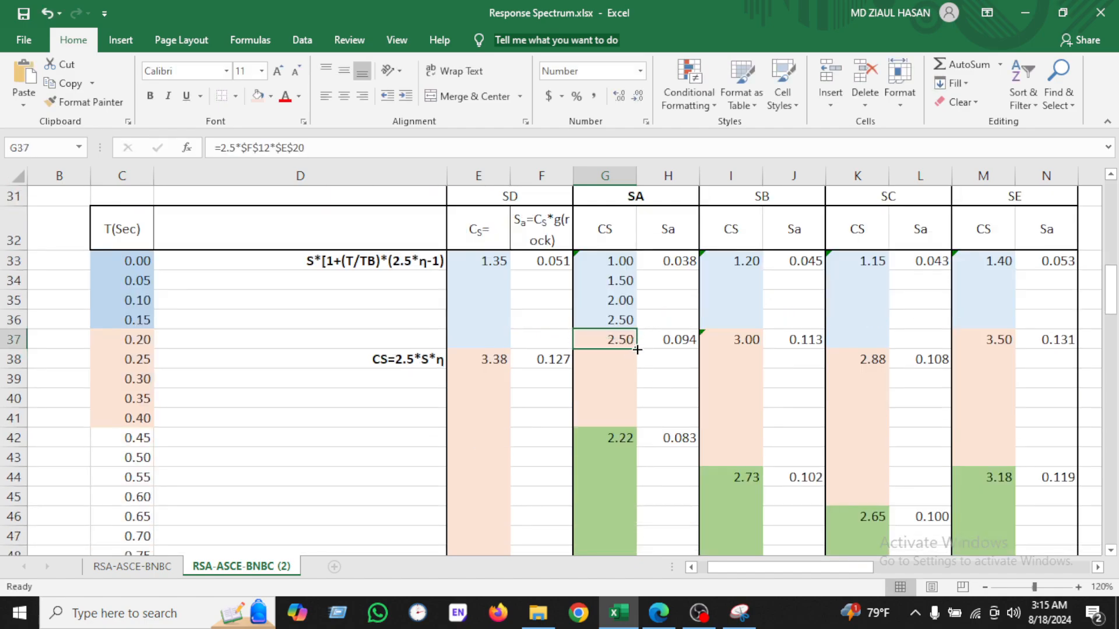
pyautogui.moveTo(637, 349); pyautogui.dragTo(629, 424)
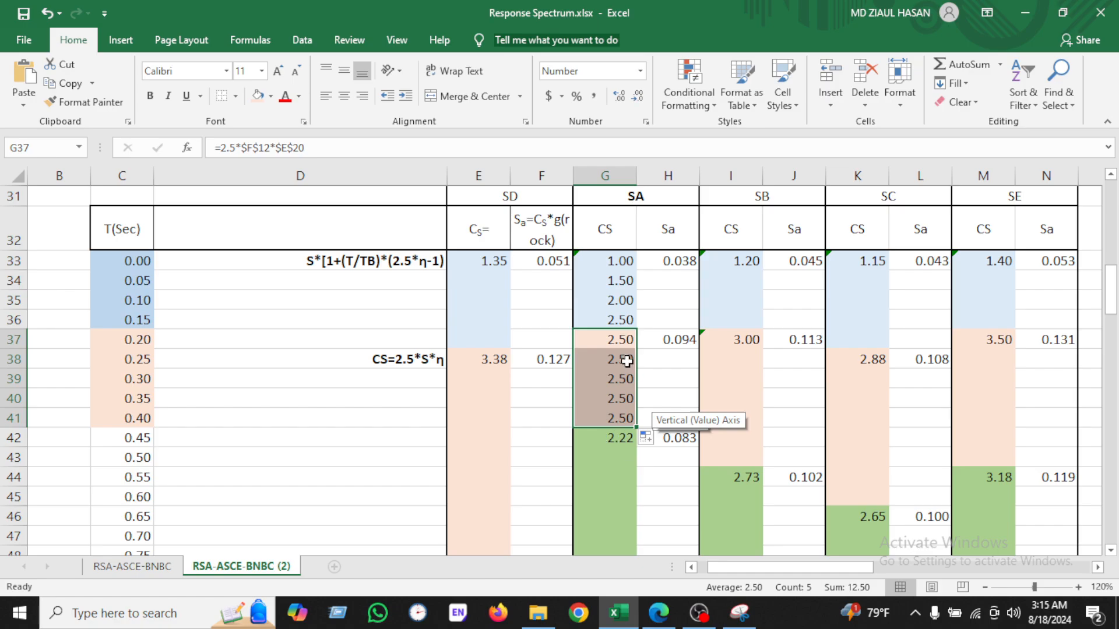
pyautogui.click(627, 362)
pyautogui.click(621, 403)
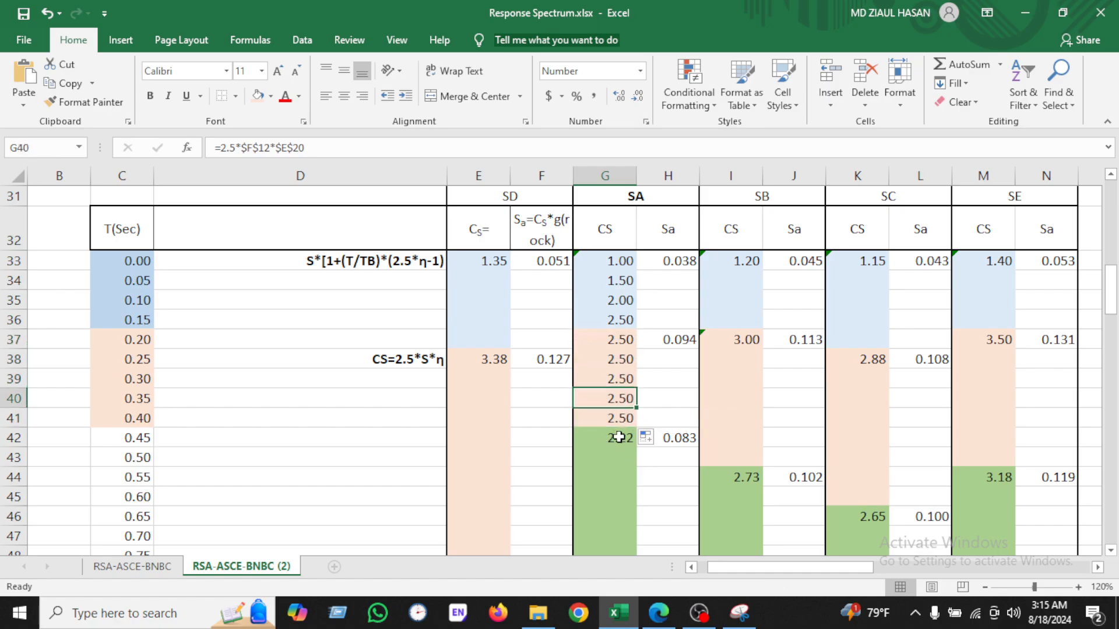
# Step: Open the G42 Cs formula and box Equation 6.2.35c in red in the Snipping Tool capture, then return to the spreadsheet
pyautogui.scroll(-2, 619, 436)
pyautogui.doubleClick(611, 295)
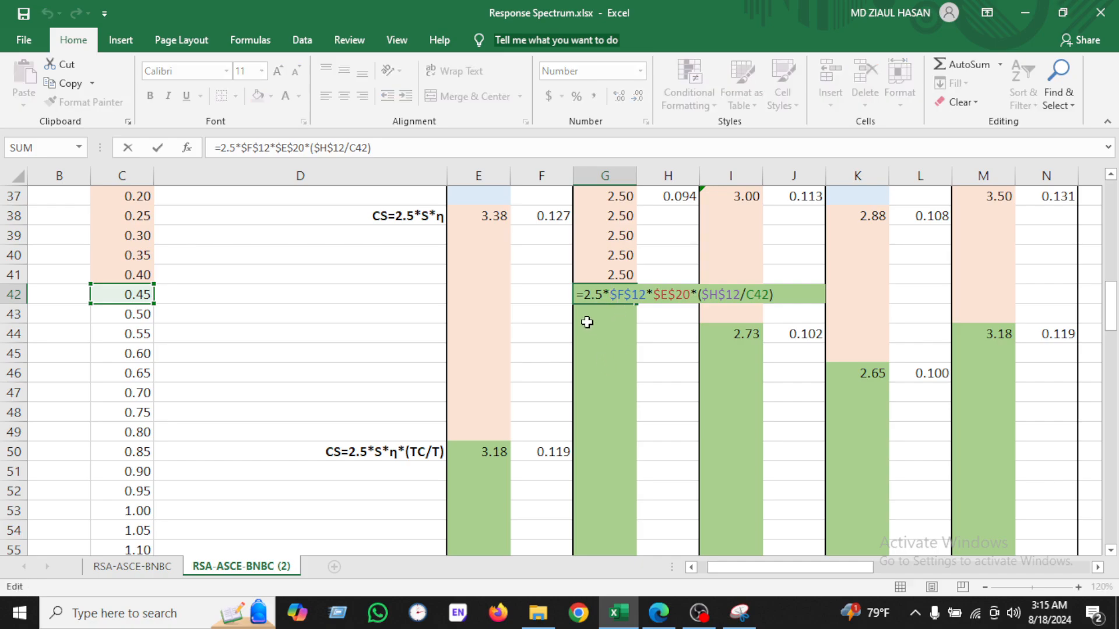
pyautogui.click(740, 612)
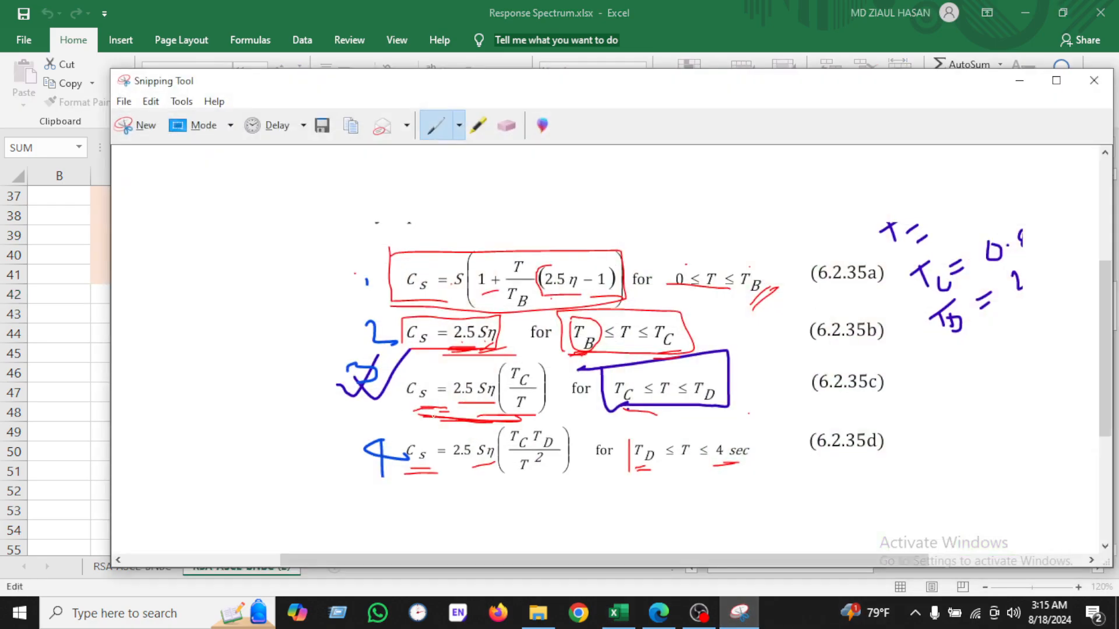
pyautogui.moveTo(411, 365); pyautogui.dragTo(513, 417)
pyautogui.moveTo(563, 385); pyautogui.dragTo(404, 369)
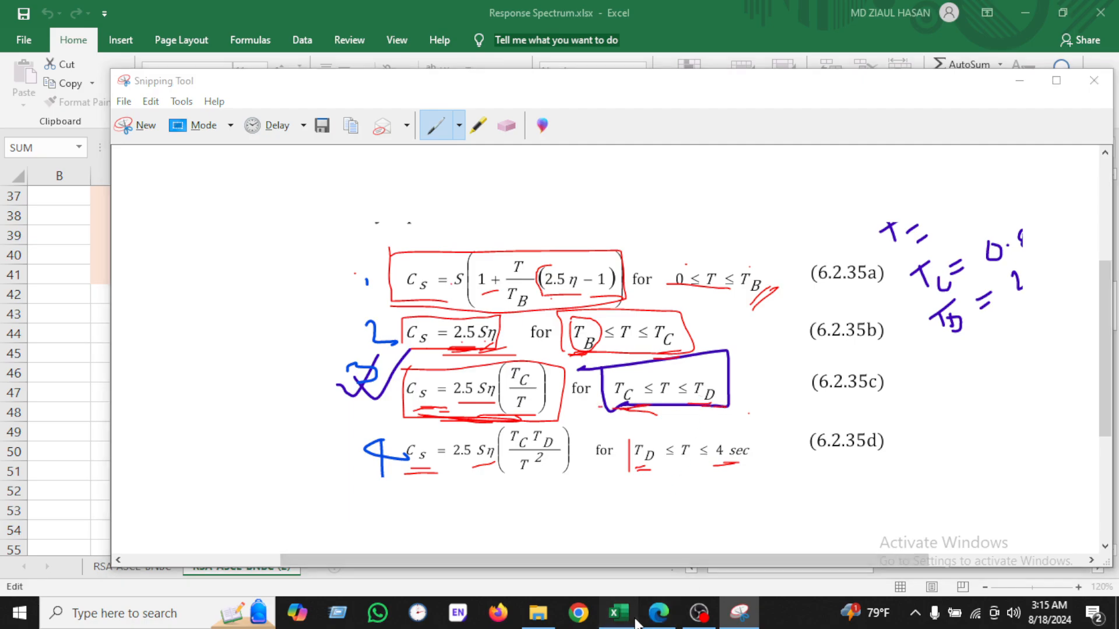
pyautogui.click(618, 612)
# Step: Review the G42 Cs formula's references to the SA S, TC and damping cells
pyautogui.scroll(9, 625, 341)
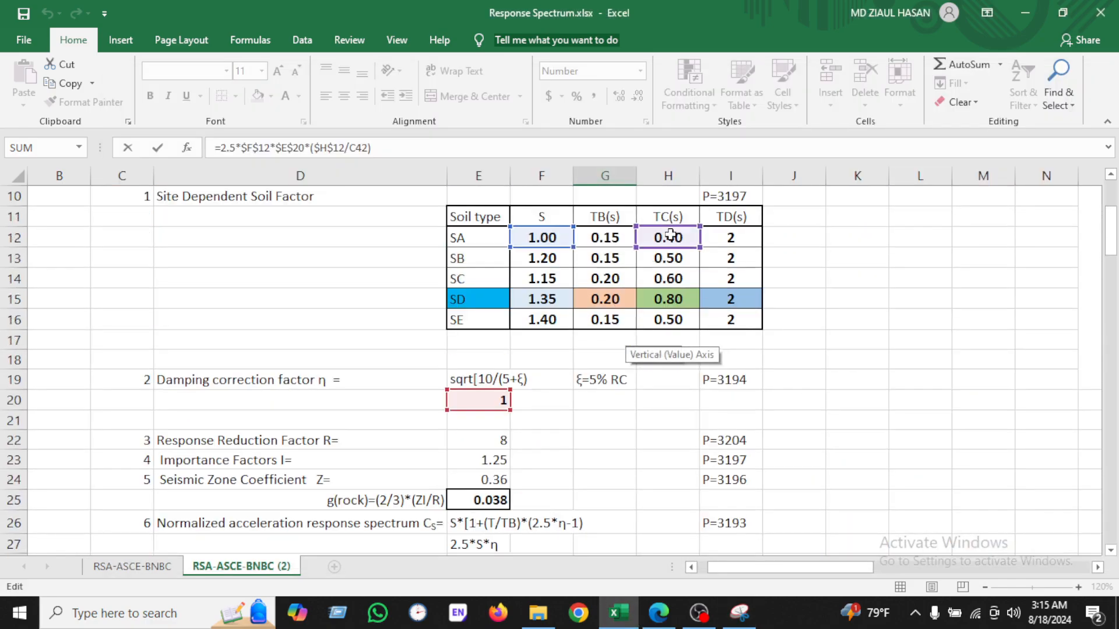
pyautogui.scroll(-1, 680, 275)
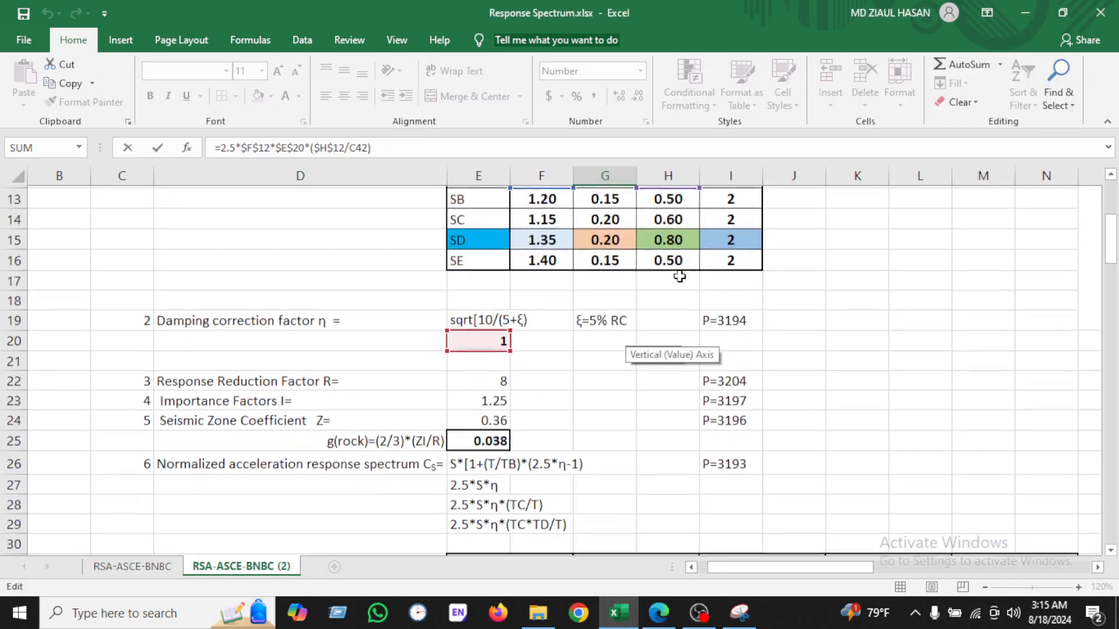
pyautogui.scroll(2, 680, 275)
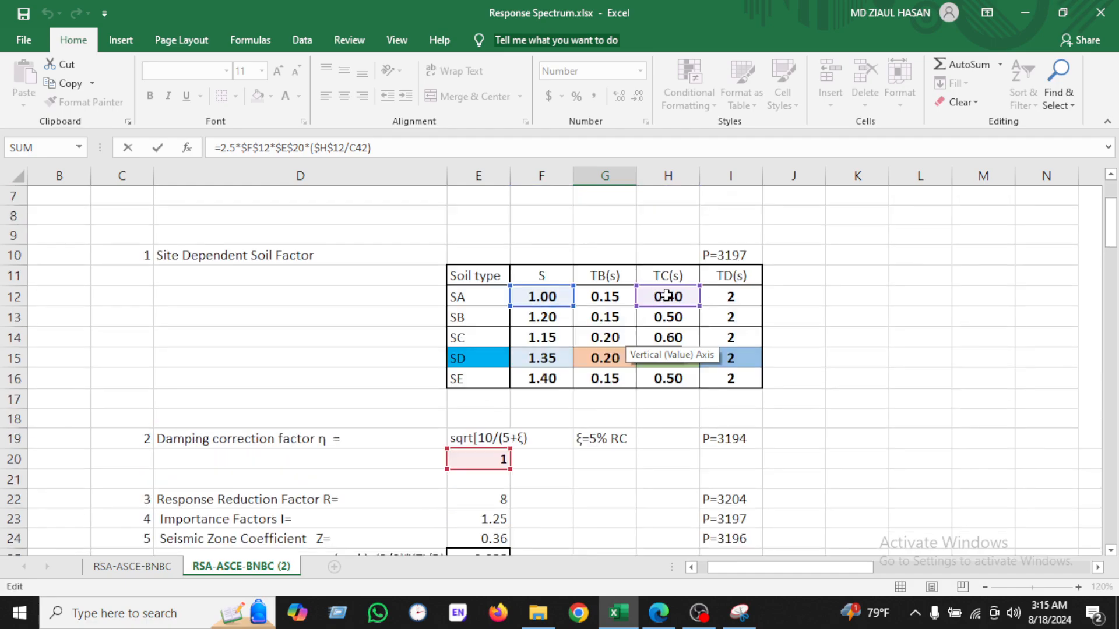
pyautogui.scroll(-6, 710, 307)
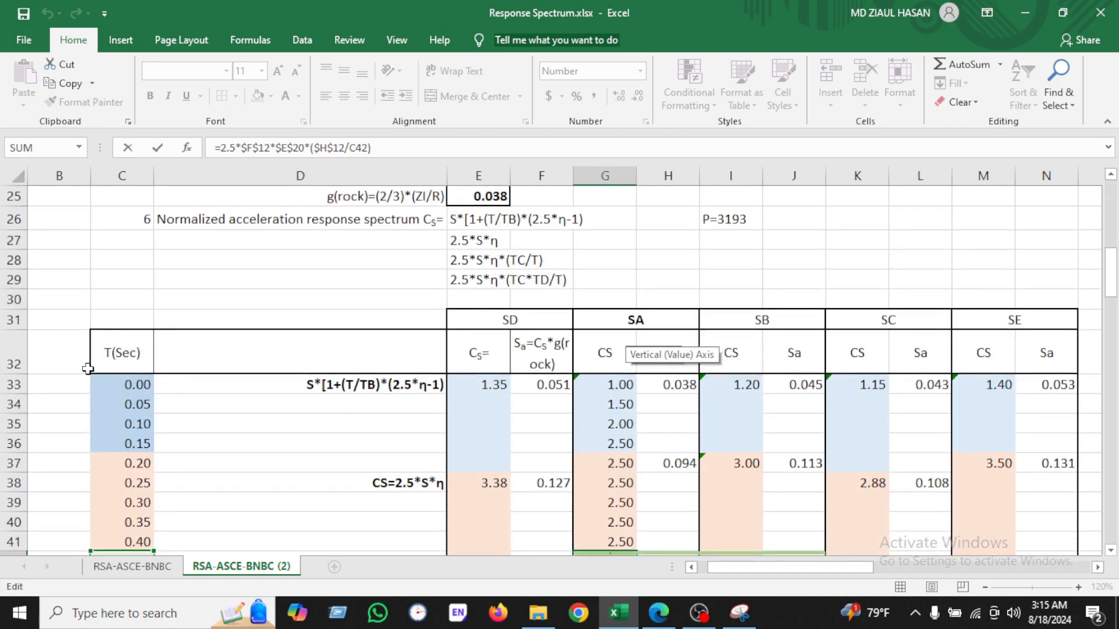
pyautogui.scroll(-1, 102, 388)
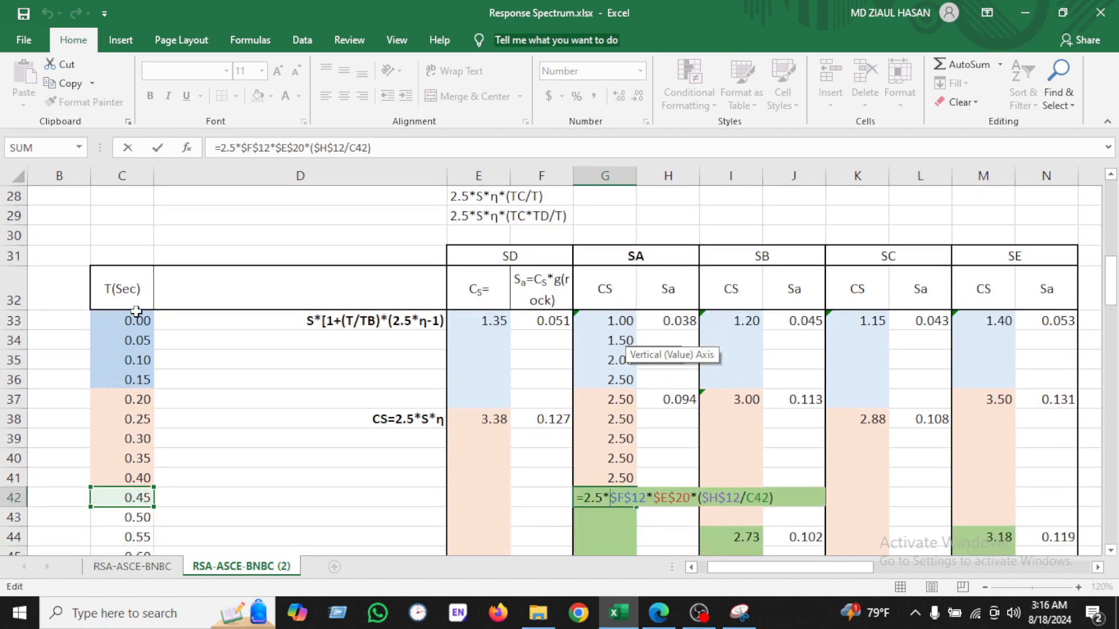
pyautogui.scroll(-2, 129, 462)
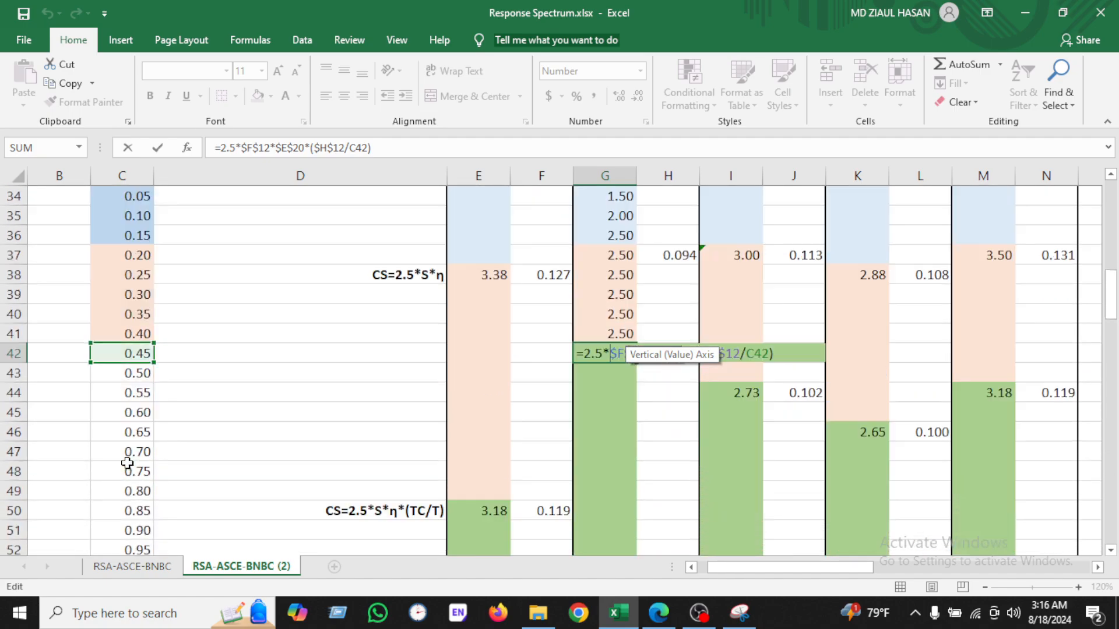
pyautogui.click(133, 358)
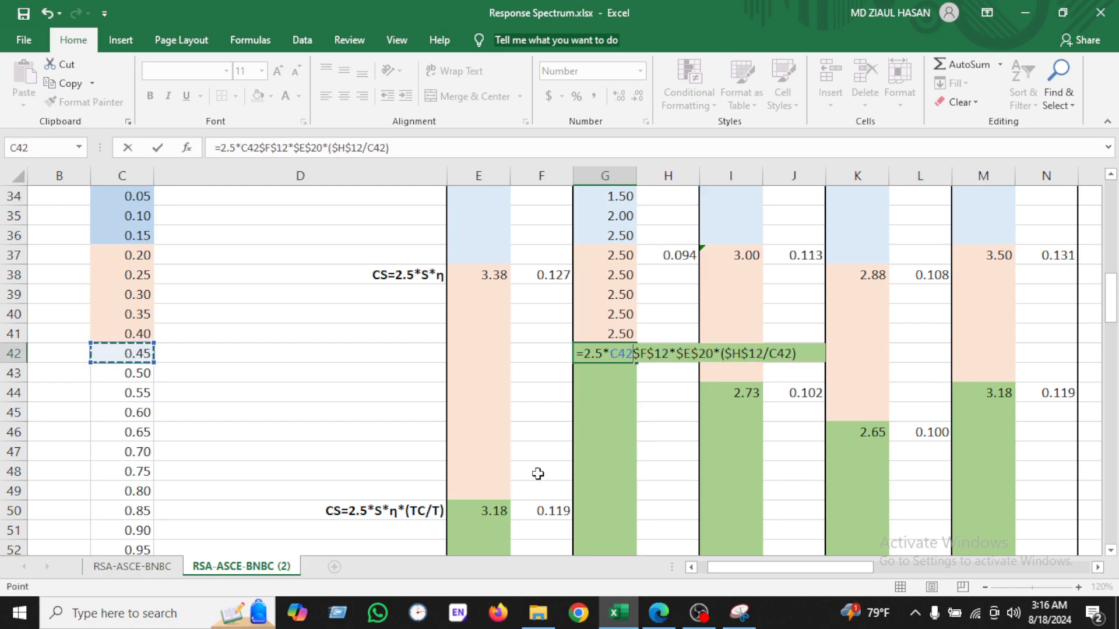
pyautogui.scroll(-5, 563, 498)
pyautogui.scroll(-4, 140, 492)
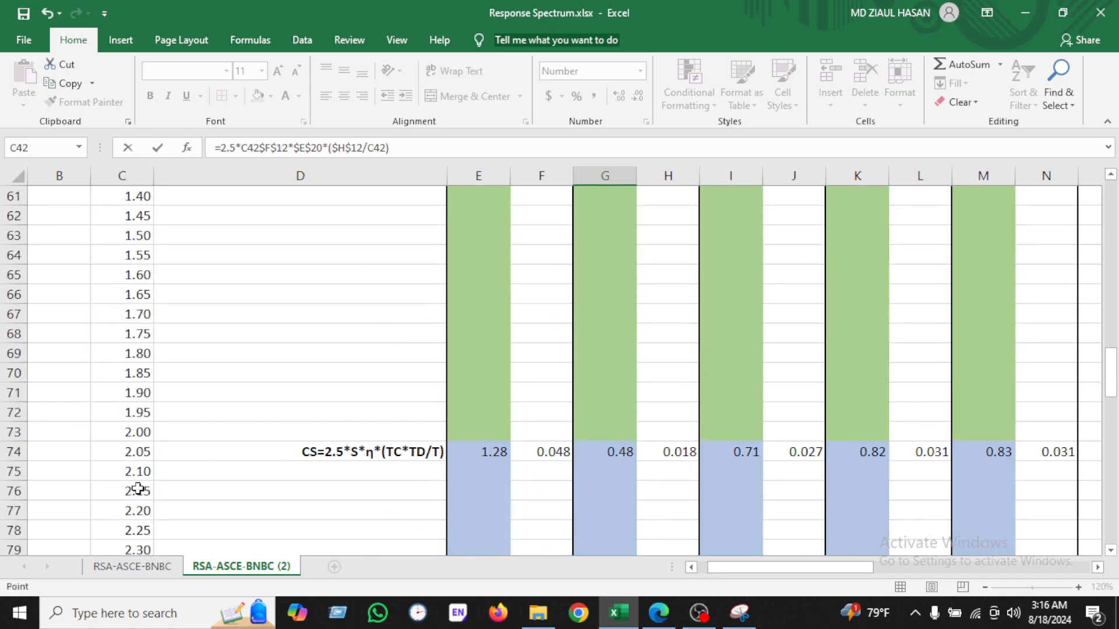
pyautogui.scroll(6, 155, 454)
pyautogui.scroll(5, 442, 420)
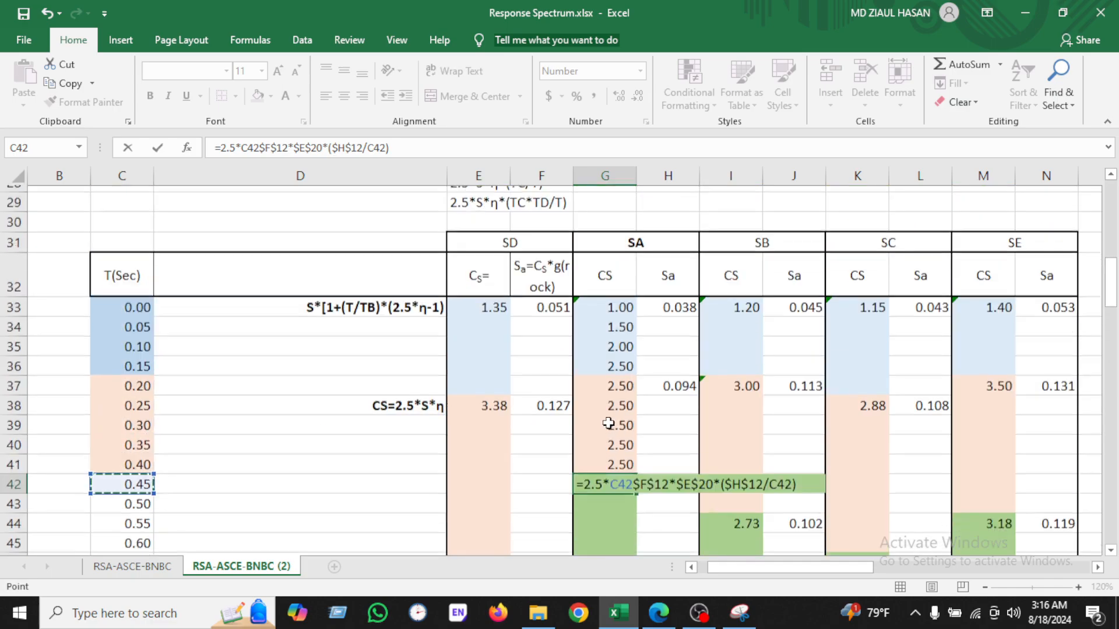
pyautogui.scroll(-2, 620, 424)
pyautogui.scroll(2, 87, 360)
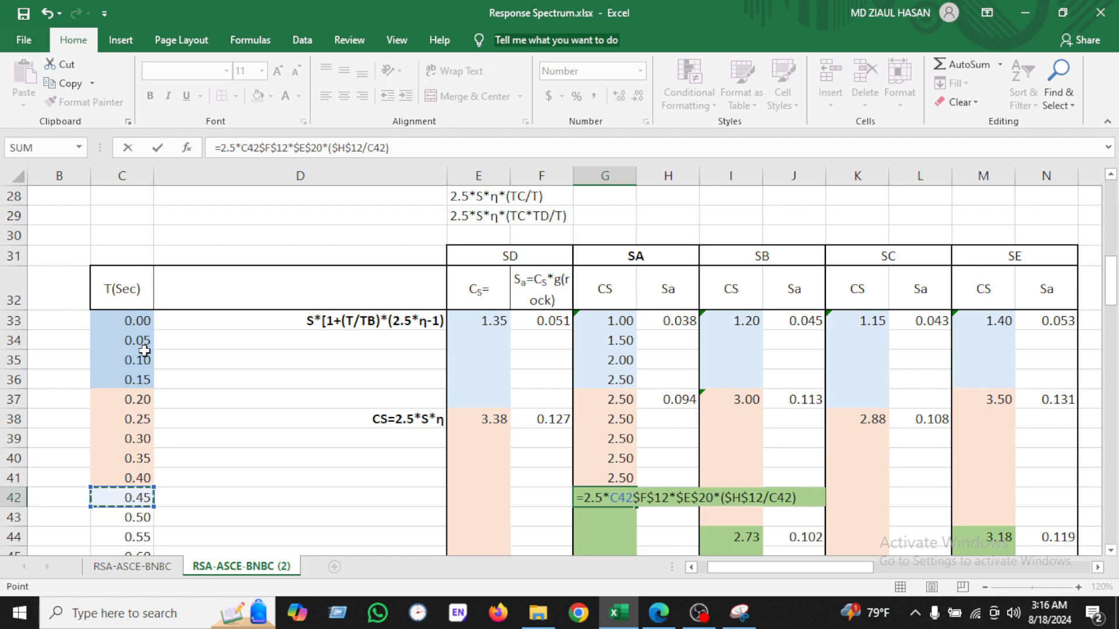
pyautogui.press('Return')
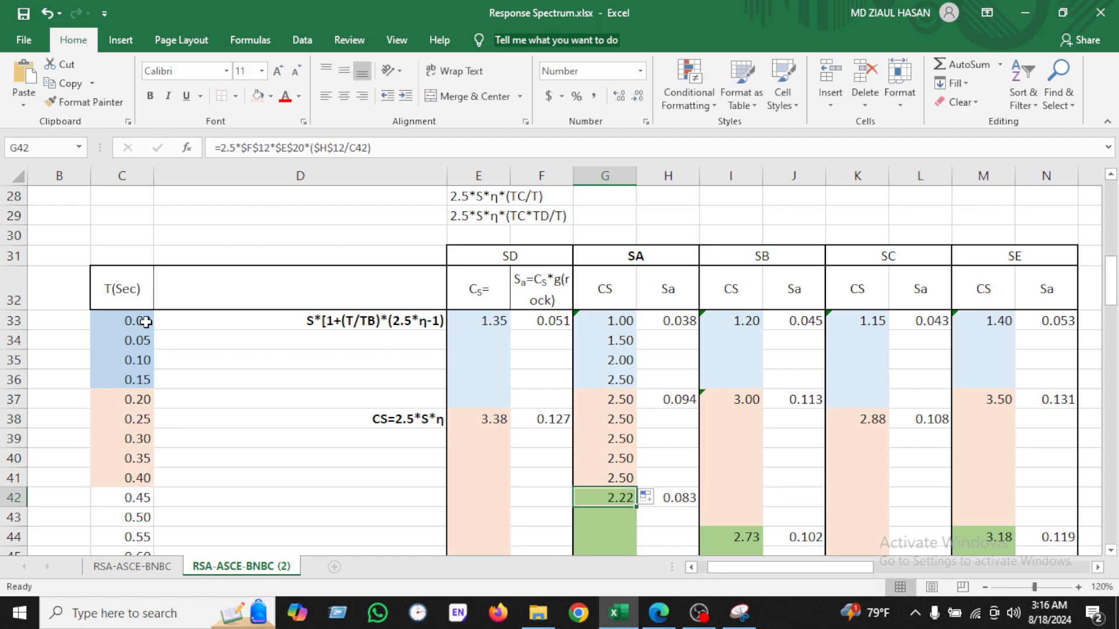
# Step: Check the period formulas in the T(Sec) cells from C33 through C39
pyautogui.click(146, 324)
pyautogui.click(147, 343)
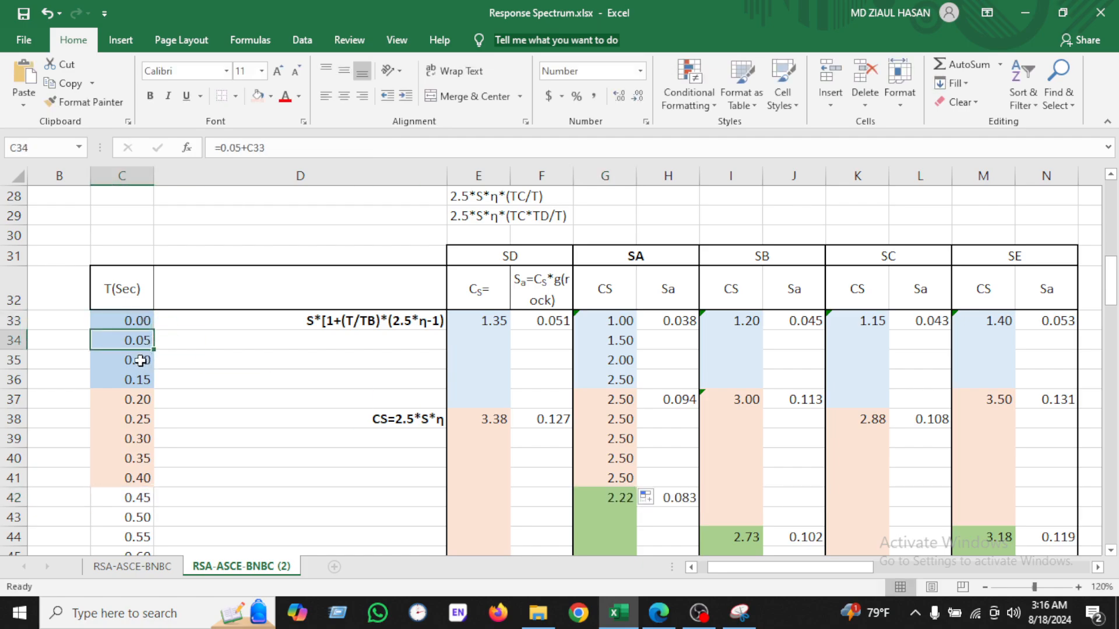
pyautogui.click(144, 360)
pyautogui.click(142, 379)
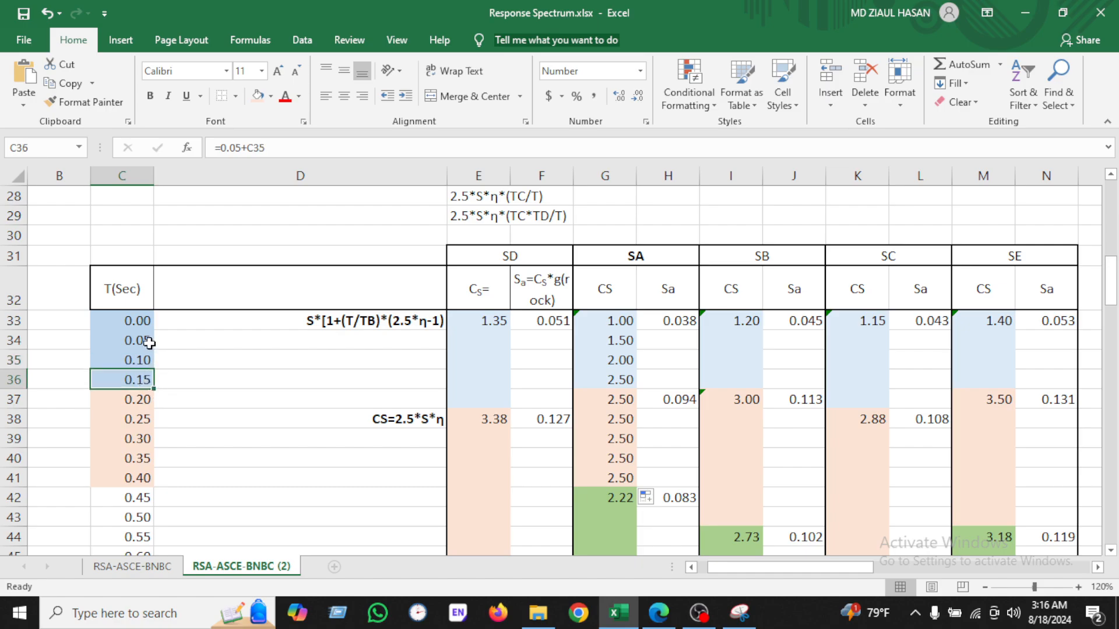
pyautogui.click(137, 362)
pyautogui.click(140, 394)
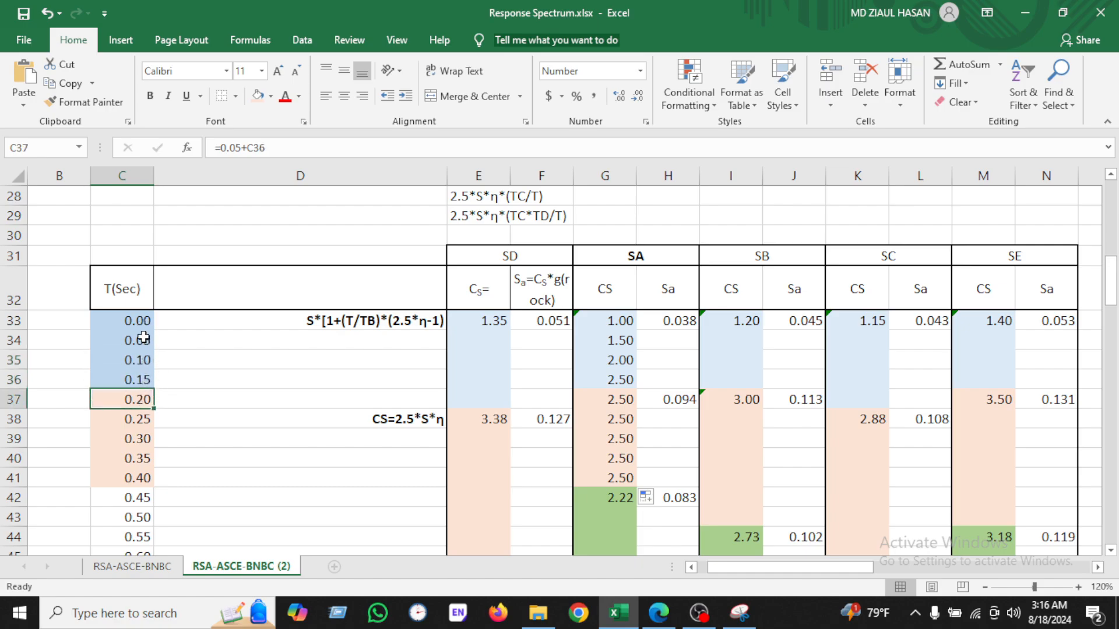
pyautogui.click(143, 341)
pyautogui.click(143, 360)
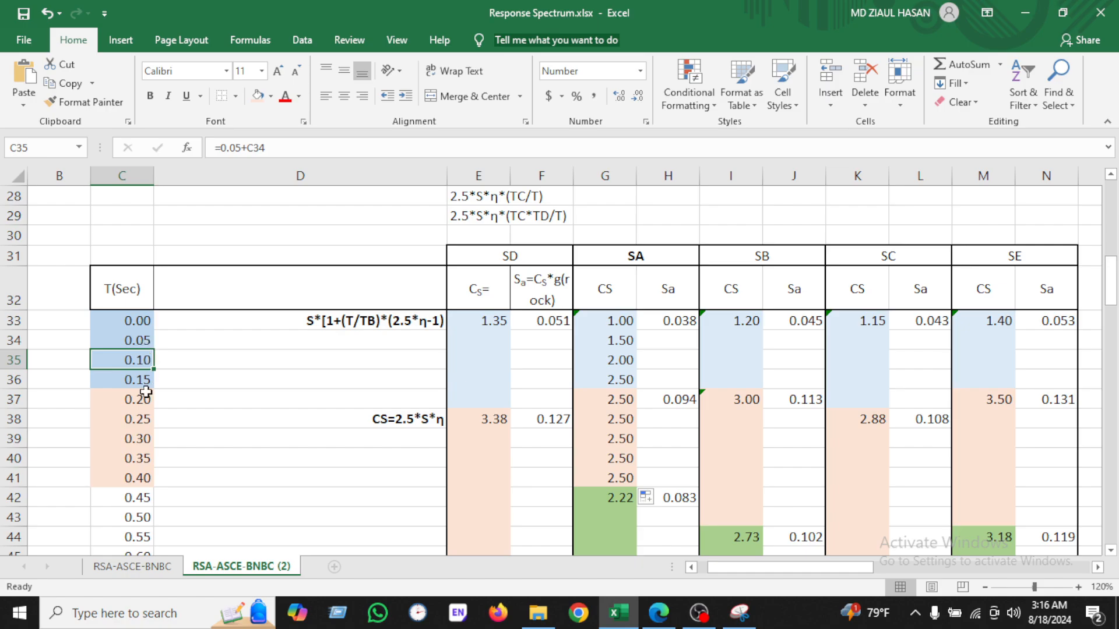
pyautogui.click(145, 401)
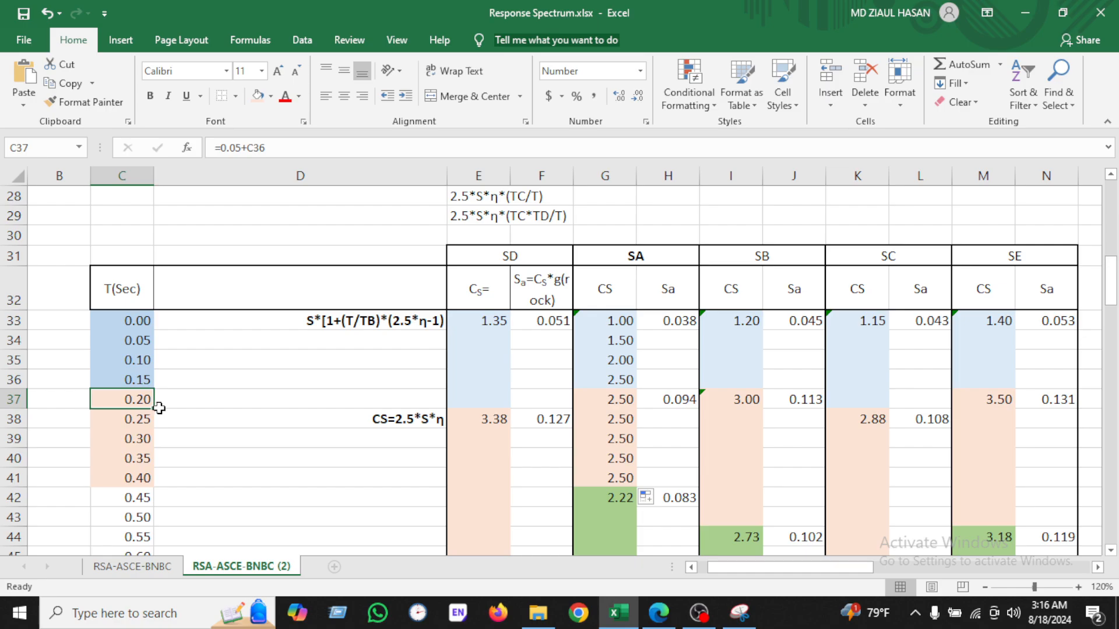
pyautogui.click(145, 336)
pyautogui.click(152, 358)
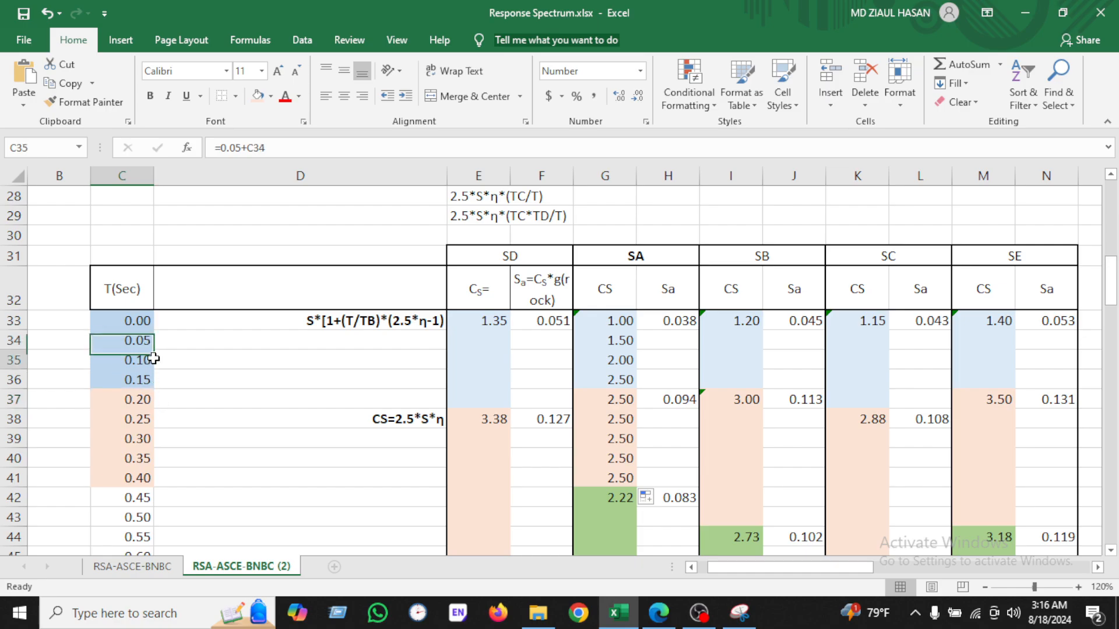
pyautogui.click(145, 401)
pyautogui.click(138, 431)
# Step: Re-examine the G42 Cs formula against its referenced SA soil factors, damping cell and the equation capture
pyautogui.scroll(-1, 138, 459)
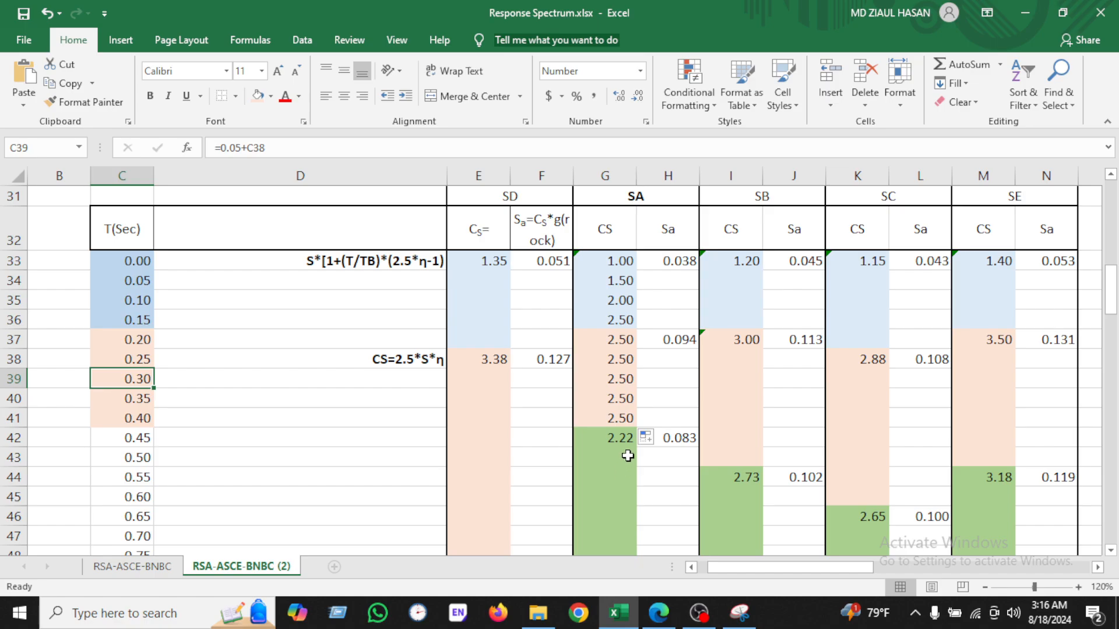
pyautogui.click(636, 437)
pyautogui.doubleClick(633, 438)
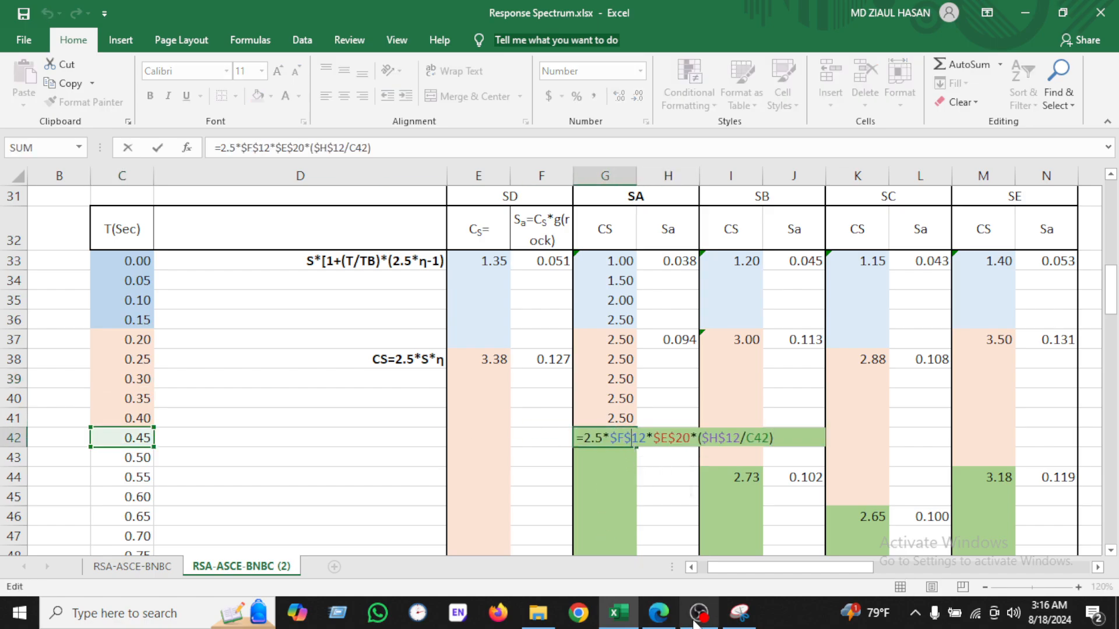
pyautogui.click(739, 612)
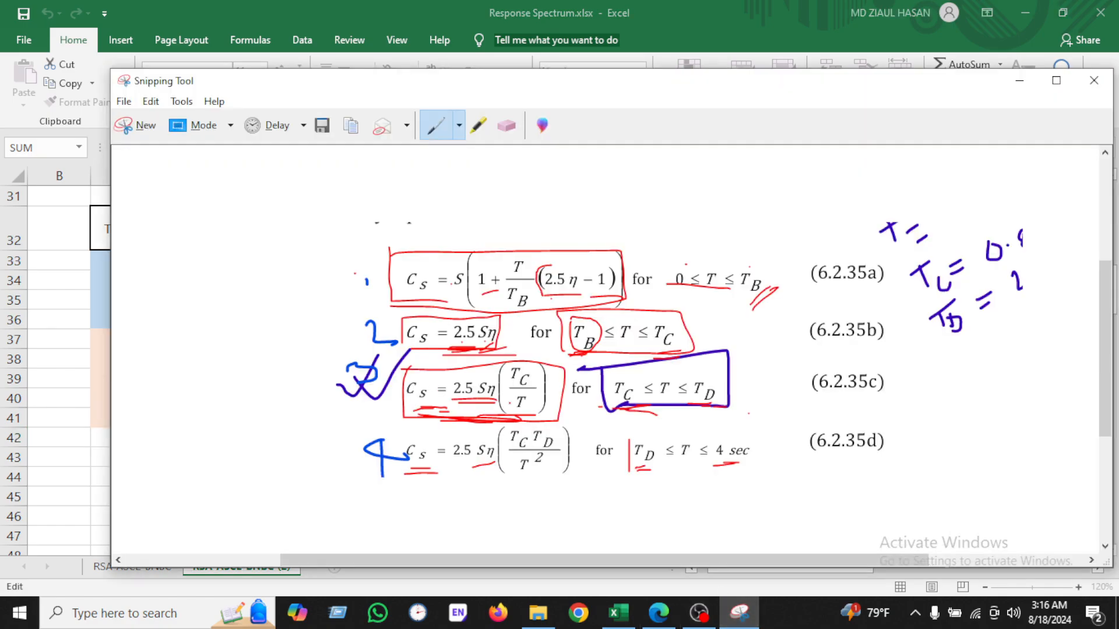
pyautogui.click(1019, 80)
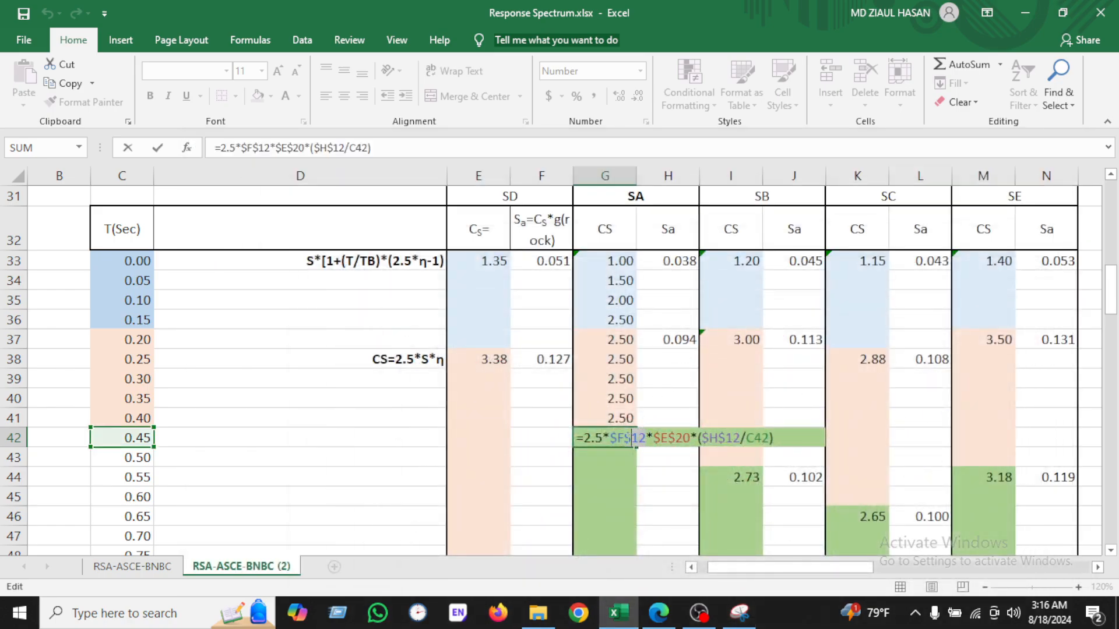
pyautogui.scroll(9, 583, 477)
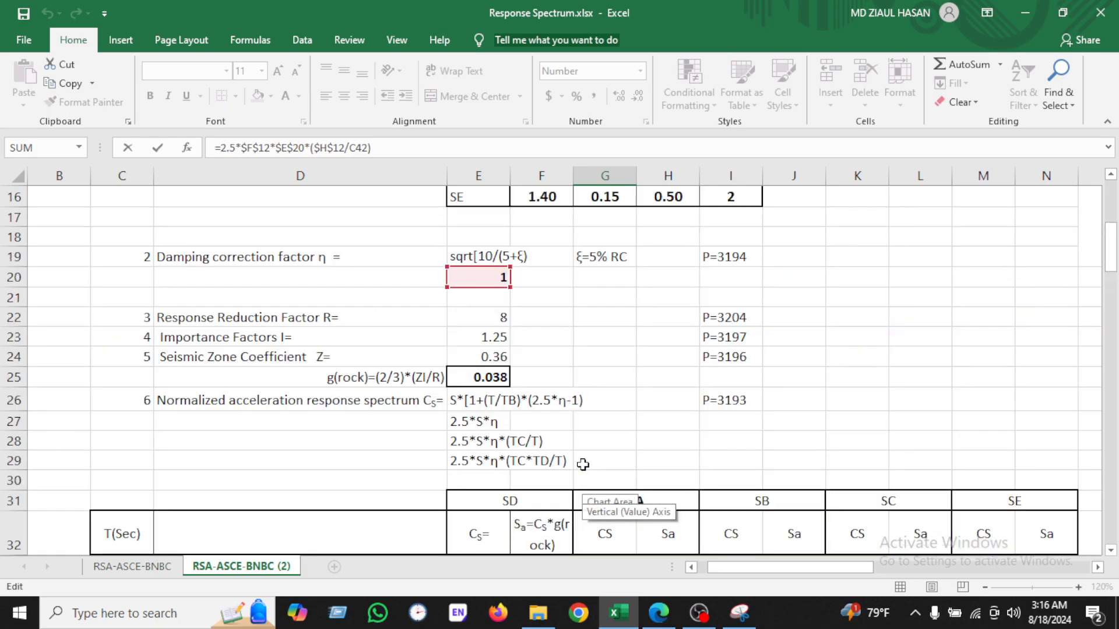
pyautogui.scroll(-9, 547, 361)
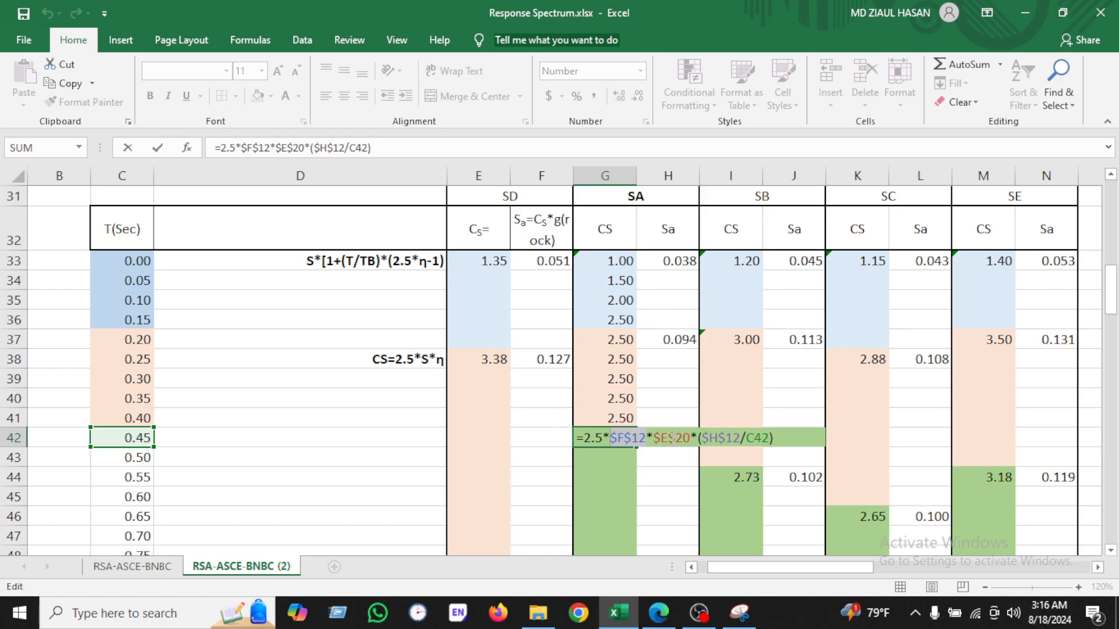
pyautogui.scroll(5, 594, 408)
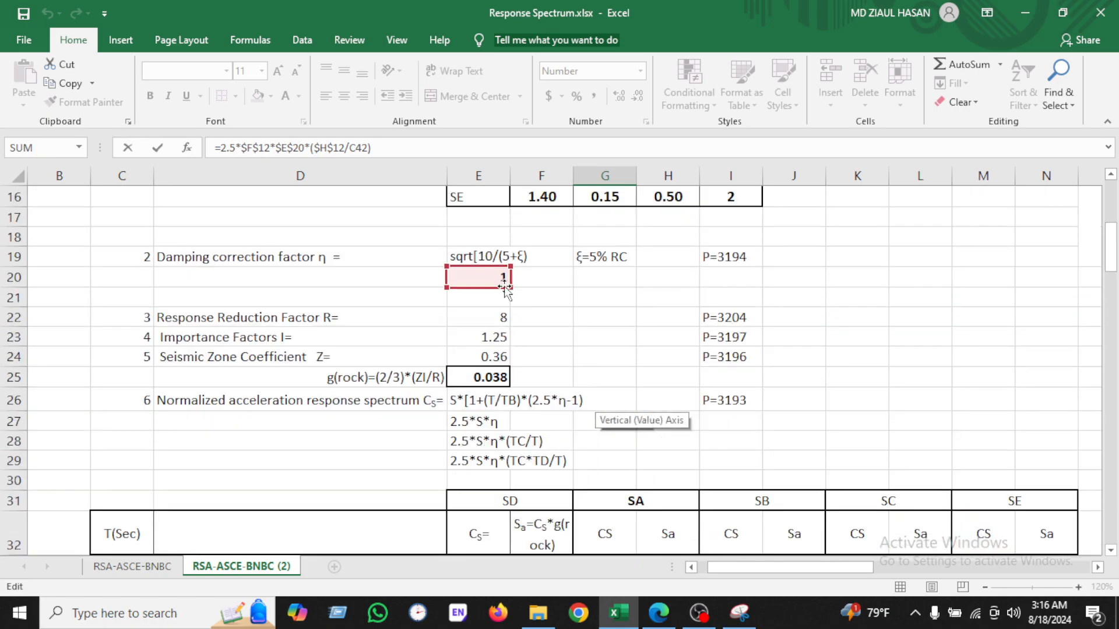
pyautogui.scroll(-5, 484, 282)
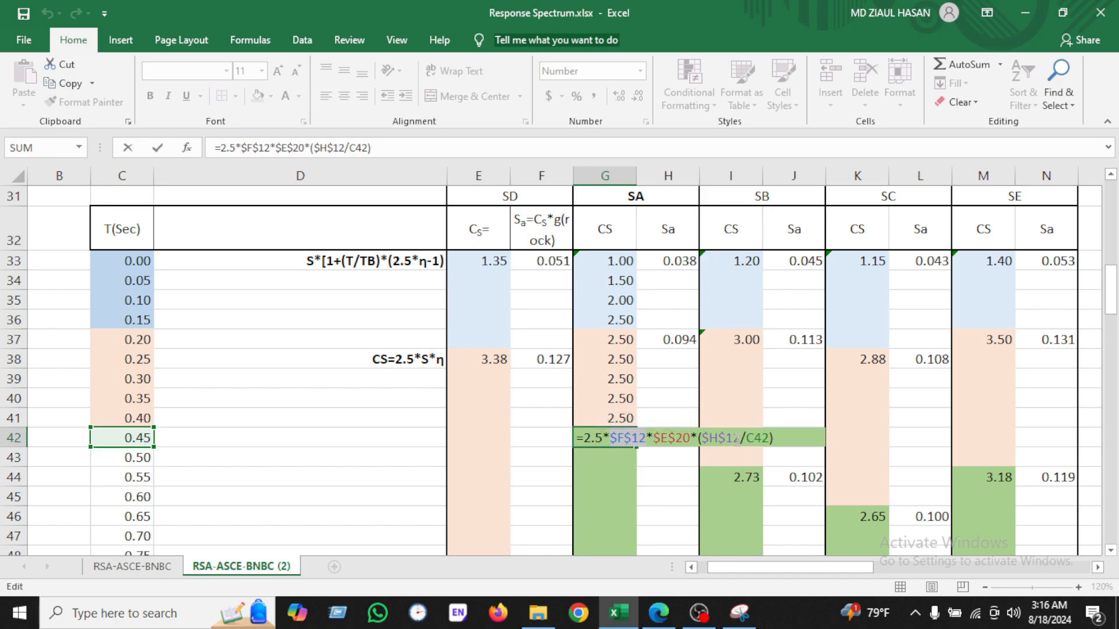
pyautogui.scroll(8, 735, 438)
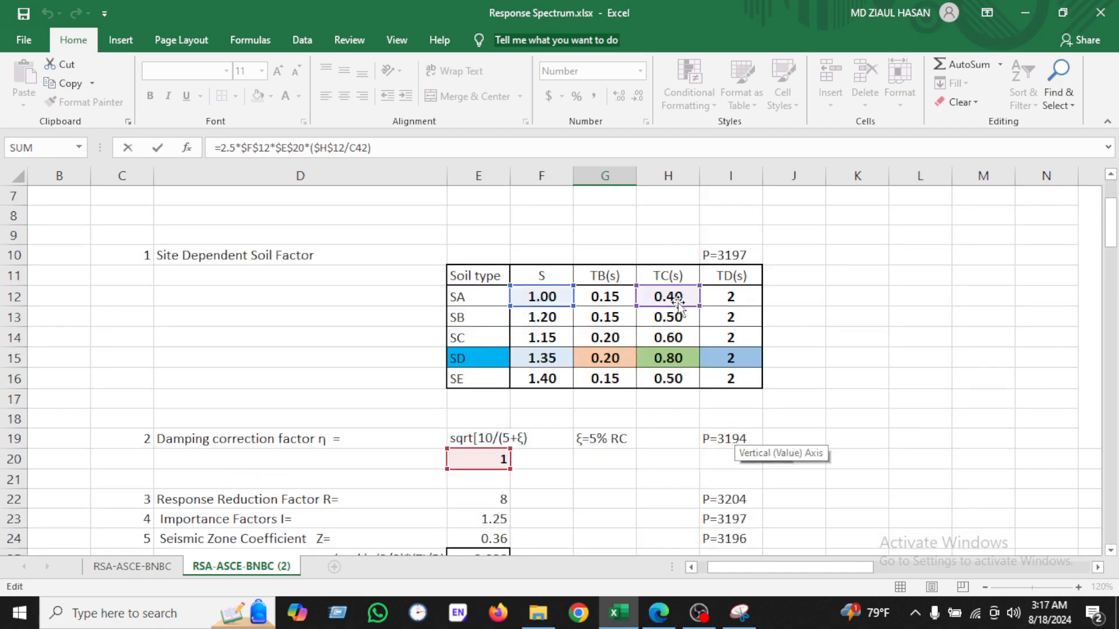
pyautogui.scroll(-9, 678, 306)
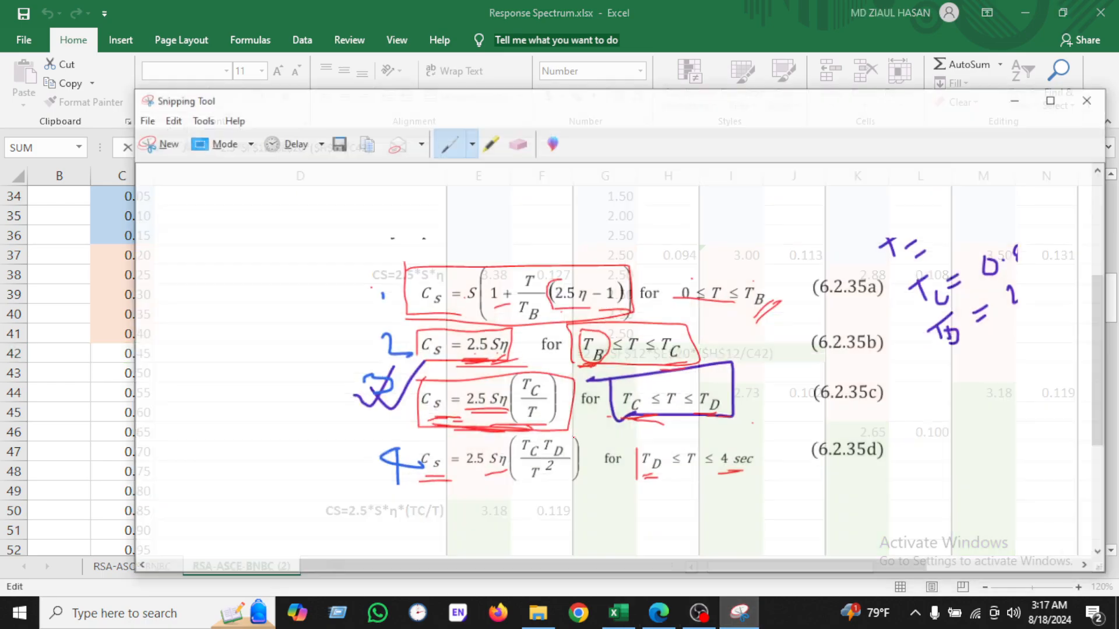
pyautogui.click(739, 612)
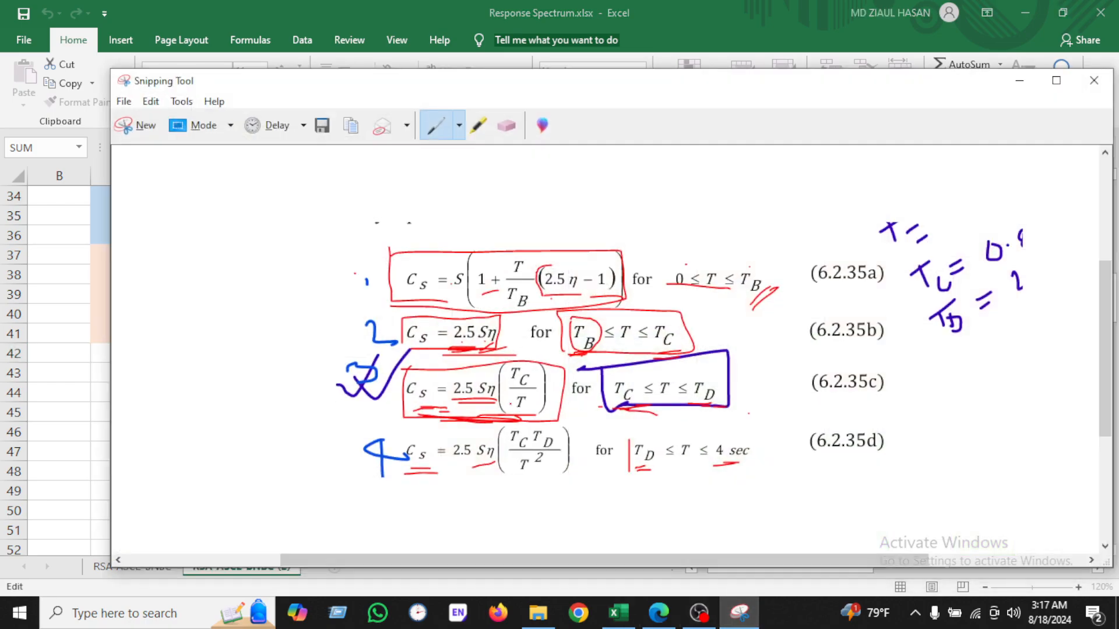
pyautogui.click(740, 613)
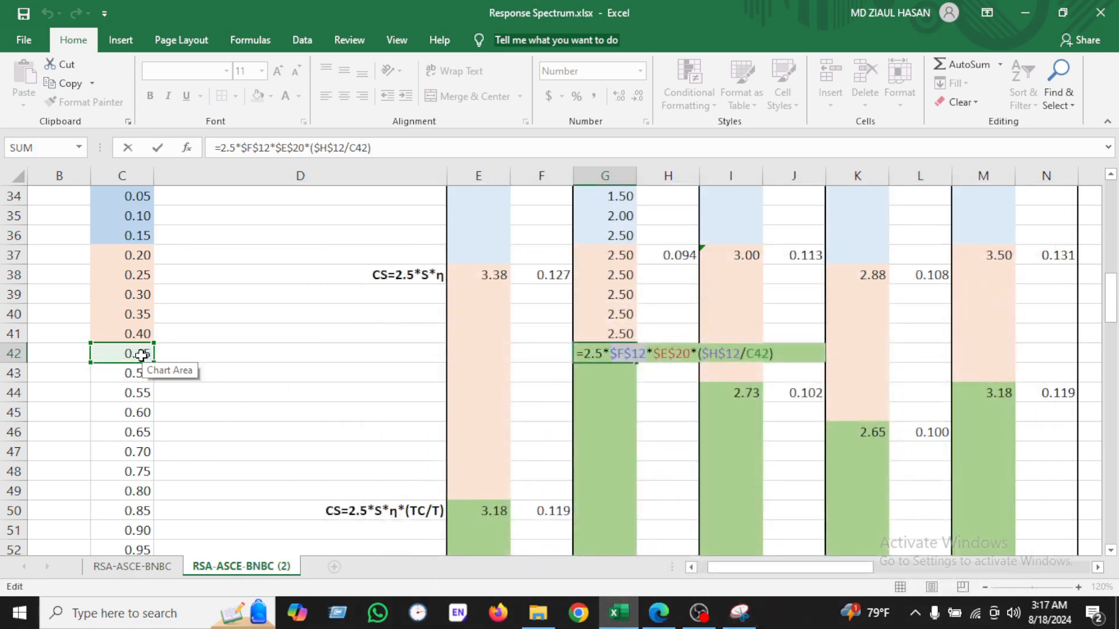
# Step: Confirm the G42 Cs formula and fill it down through G73
pyautogui.press('Return')
pyautogui.click(610, 355)
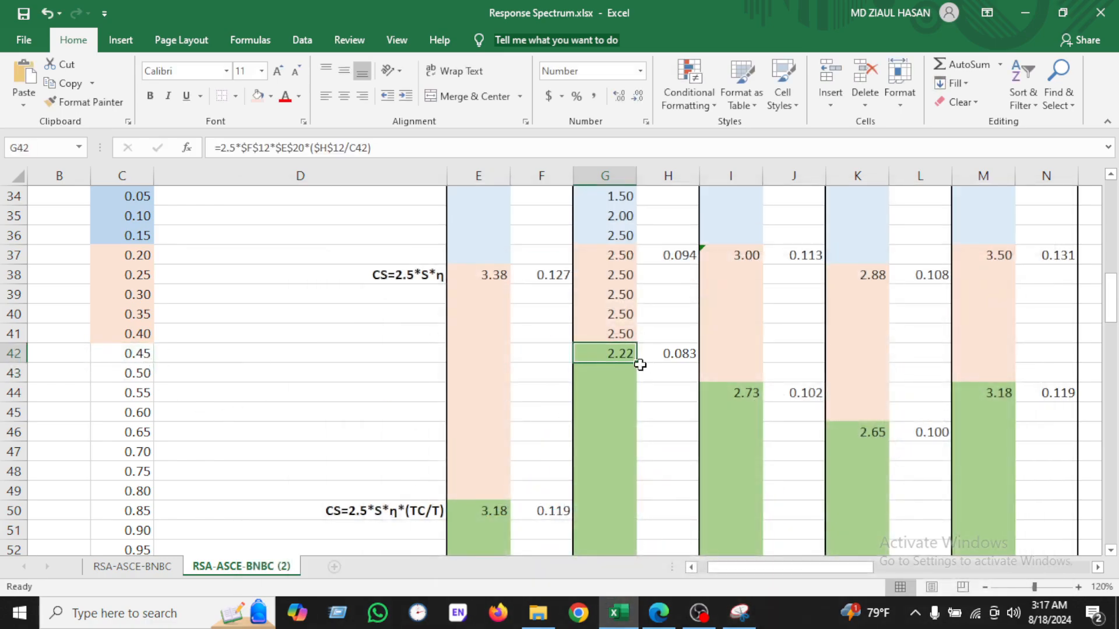
pyautogui.moveTo(636, 364); pyautogui.dragTo(626, 278)
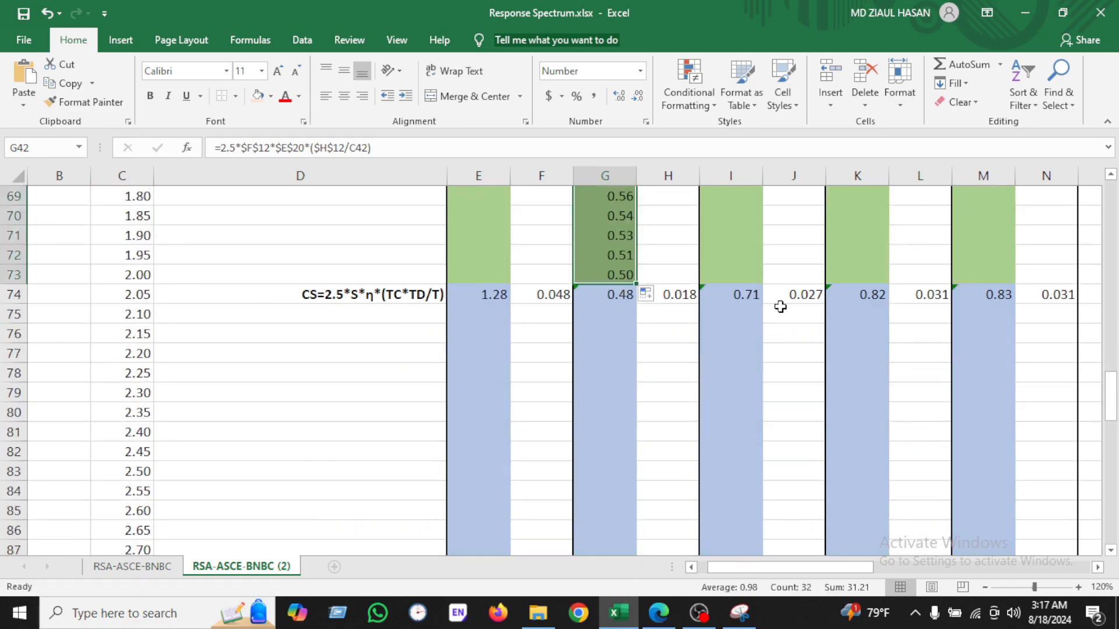
pyautogui.scroll(11, 560, 251)
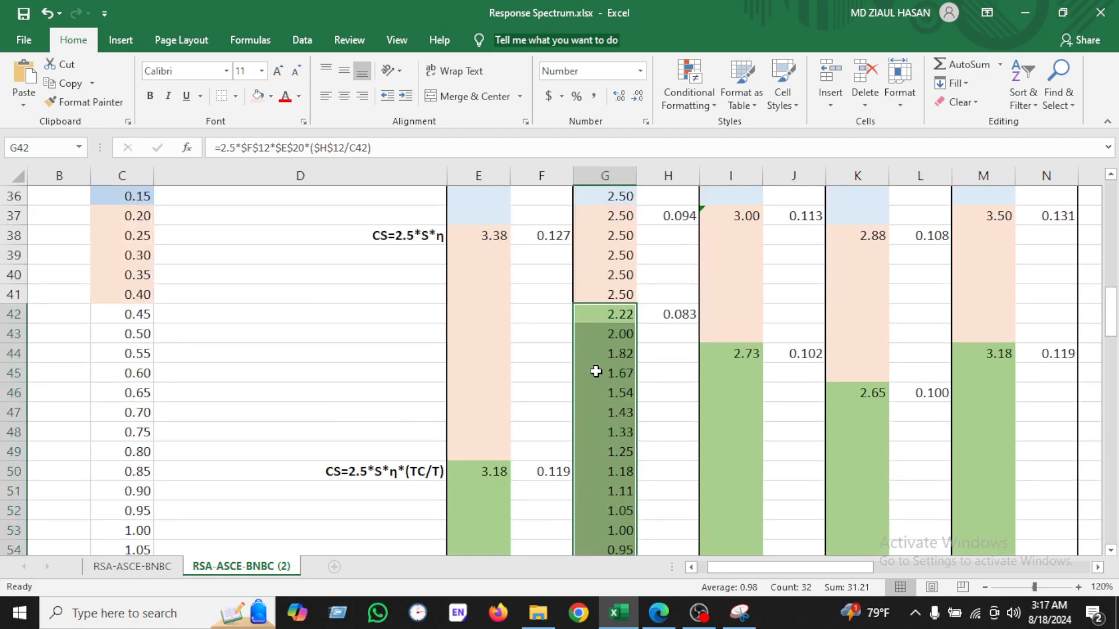
pyautogui.scroll(-4, 596, 366)
pyautogui.scroll(-7, 597, 365)
pyautogui.scroll(1, 603, 365)
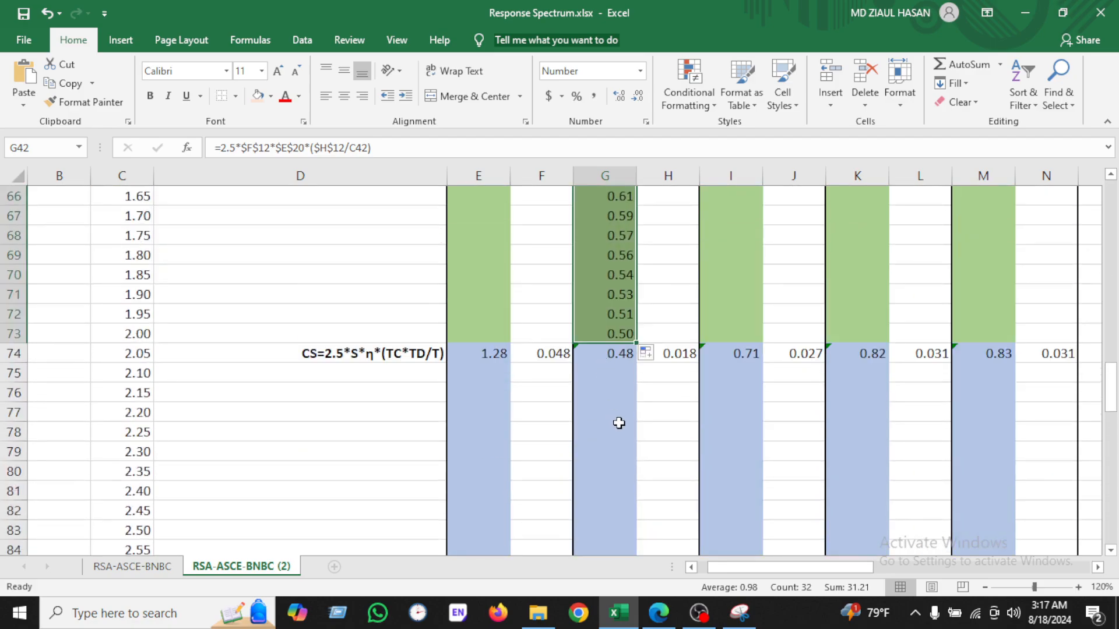
# Step: Select G74 and box Equation 6.2.35d and its TD ≤ T ≤ 4 sec range in red in the Snipping Tool capture
pyautogui.click(622, 424)
pyautogui.click(612, 352)
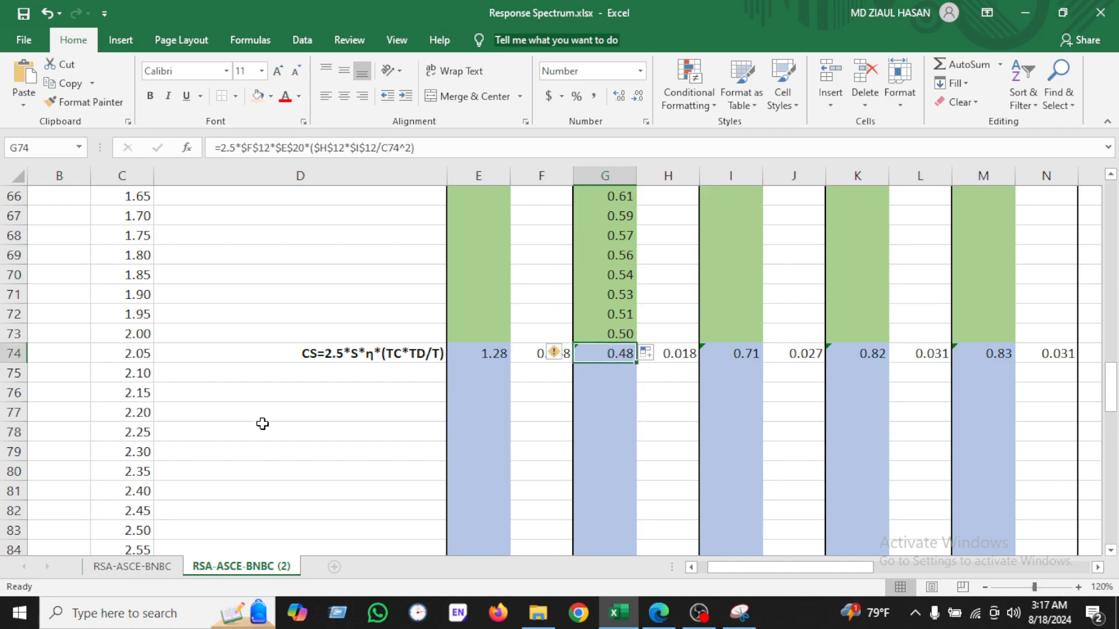
pyautogui.click(738, 612)
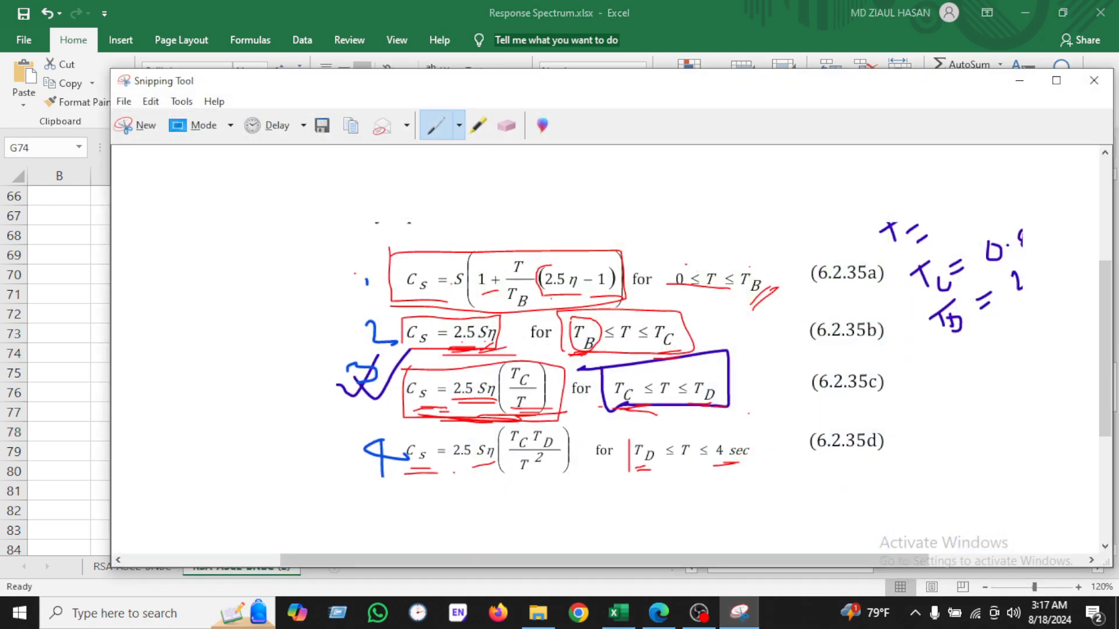
pyautogui.moveTo(377, 477)
pyautogui.mouseDown()
pyautogui.moveTo(547, 477)
pyautogui.moveTo(469, 419)
pyautogui.mouseUp()
pyautogui.moveTo(389, 478); pyautogui.dragTo(727, 476)
pyautogui.moveTo(765, 434); pyautogui.dragTo(619, 434)
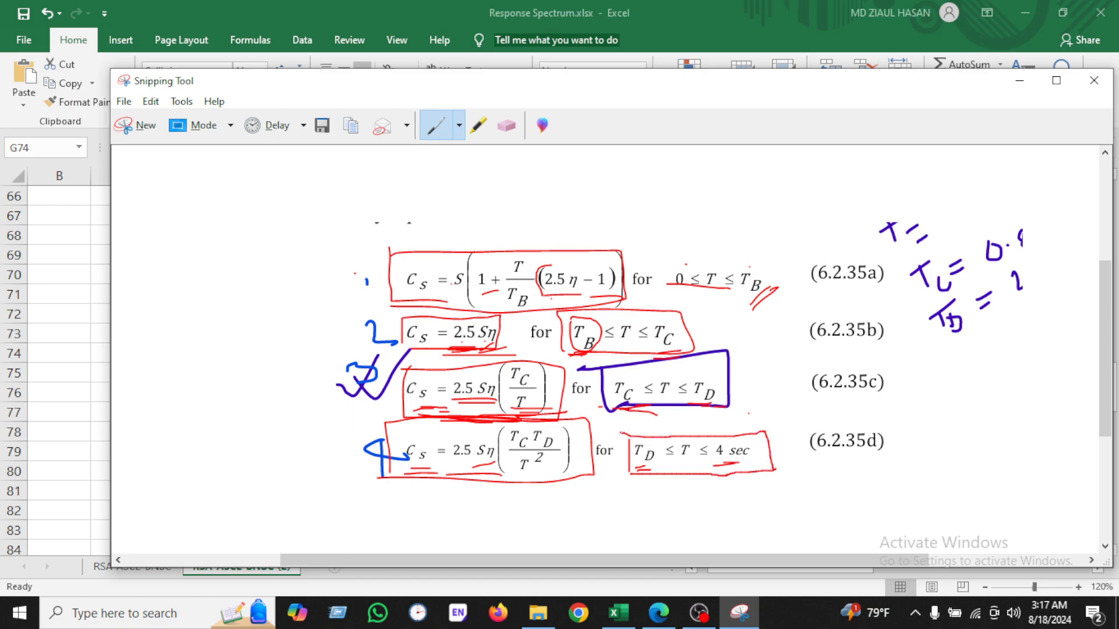
pyautogui.click(617, 612)
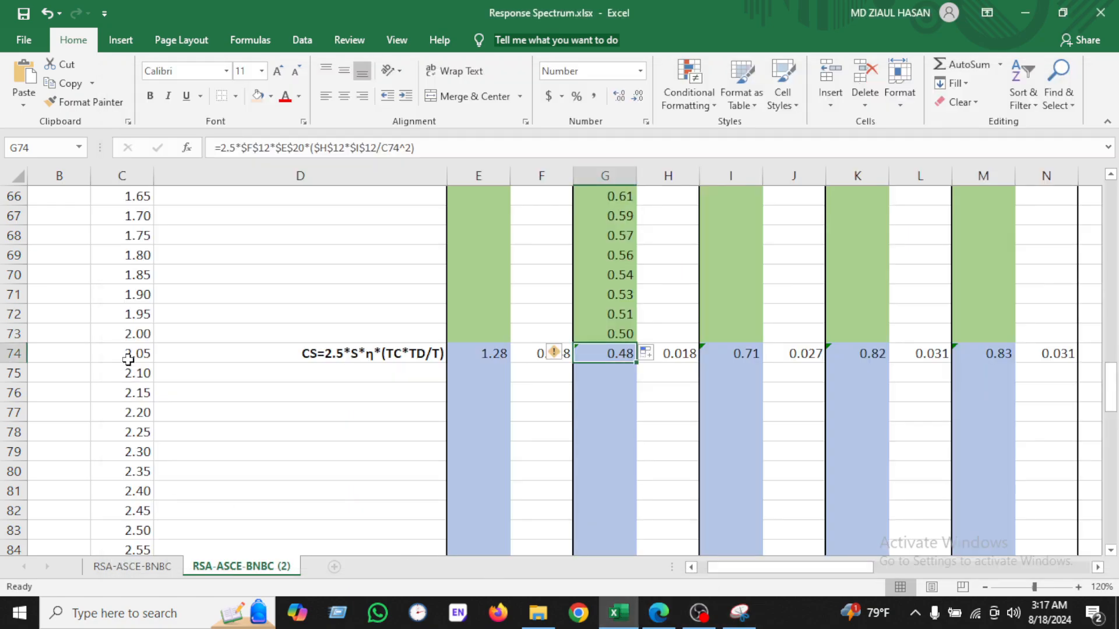
# Step: Review the G74 Cs formula's references to the SA S, TC, TD and damping cells
pyautogui.scroll(-5, 130, 362)
pyautogui.scroll(-8, 129, 426)
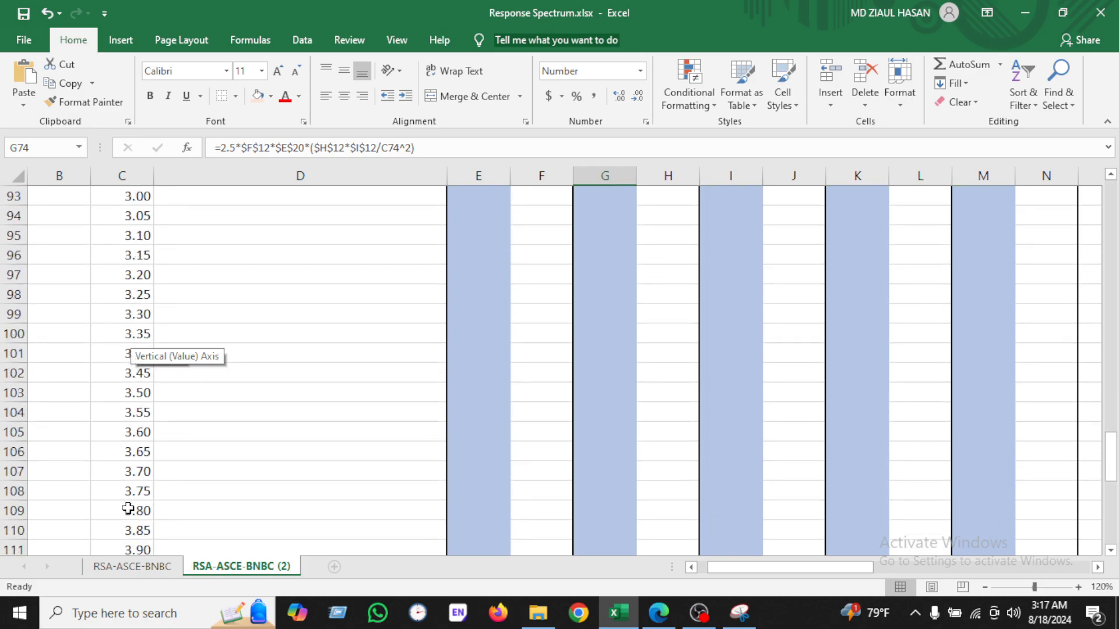
pyautogui.scroll(14, 131, 381)
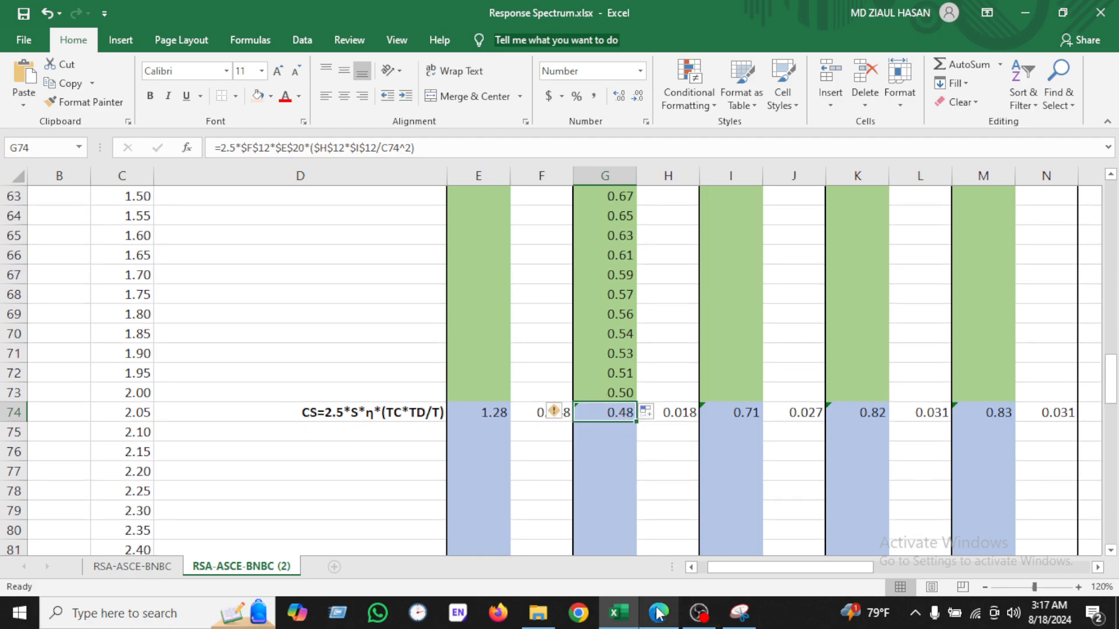
pyautogui.click(739, 613)
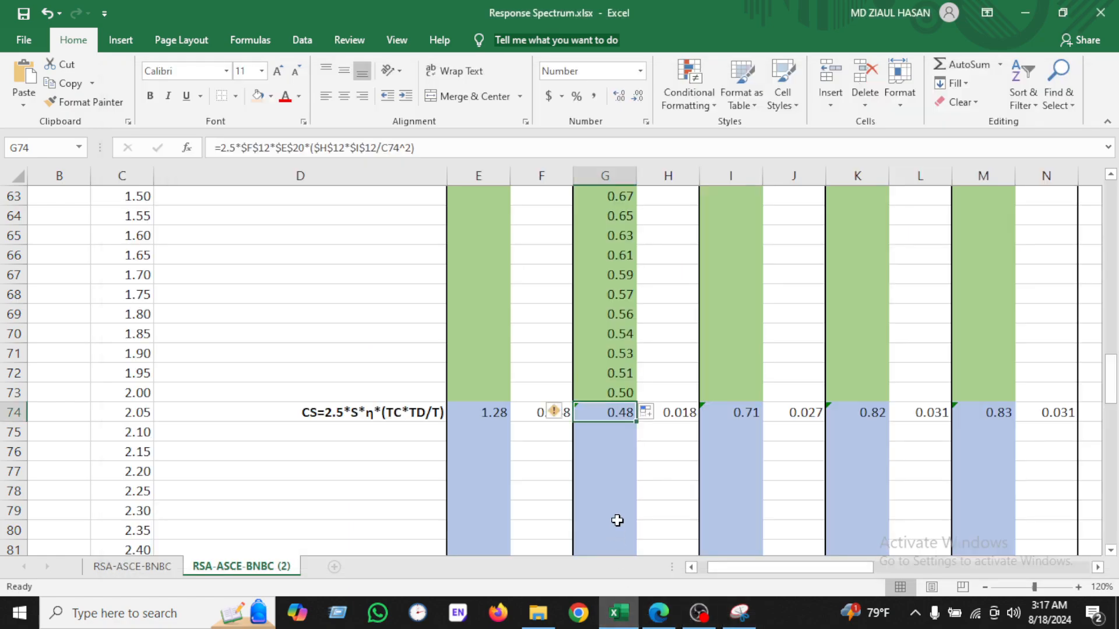
pyautogui.click(619, 613)
pyautogui.doubleClick(616, 420)
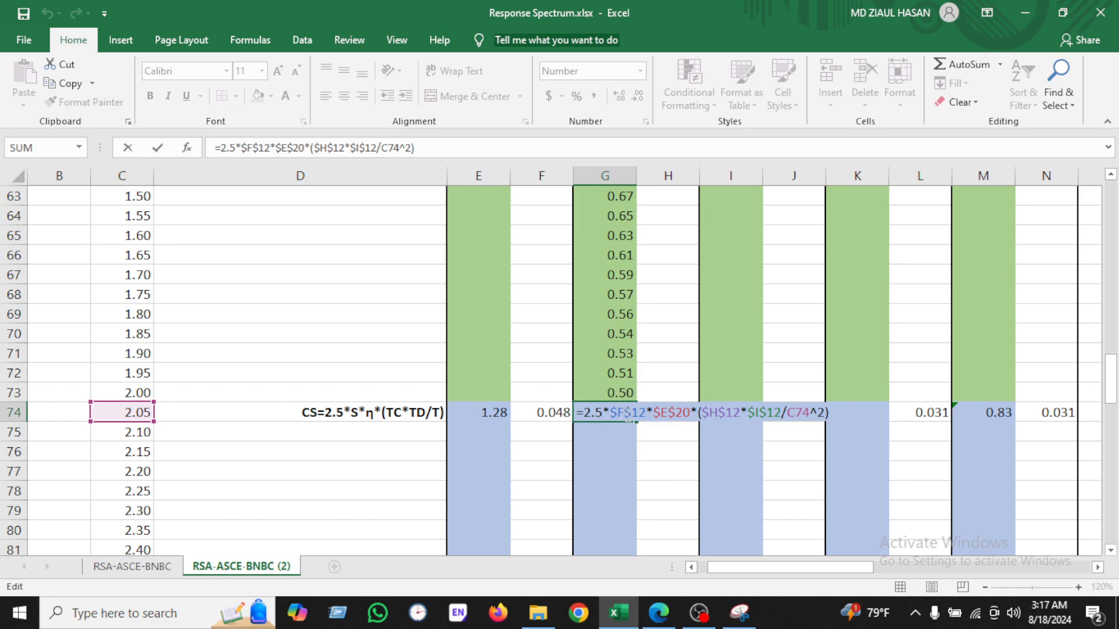
pyautogui.click(739, 613)
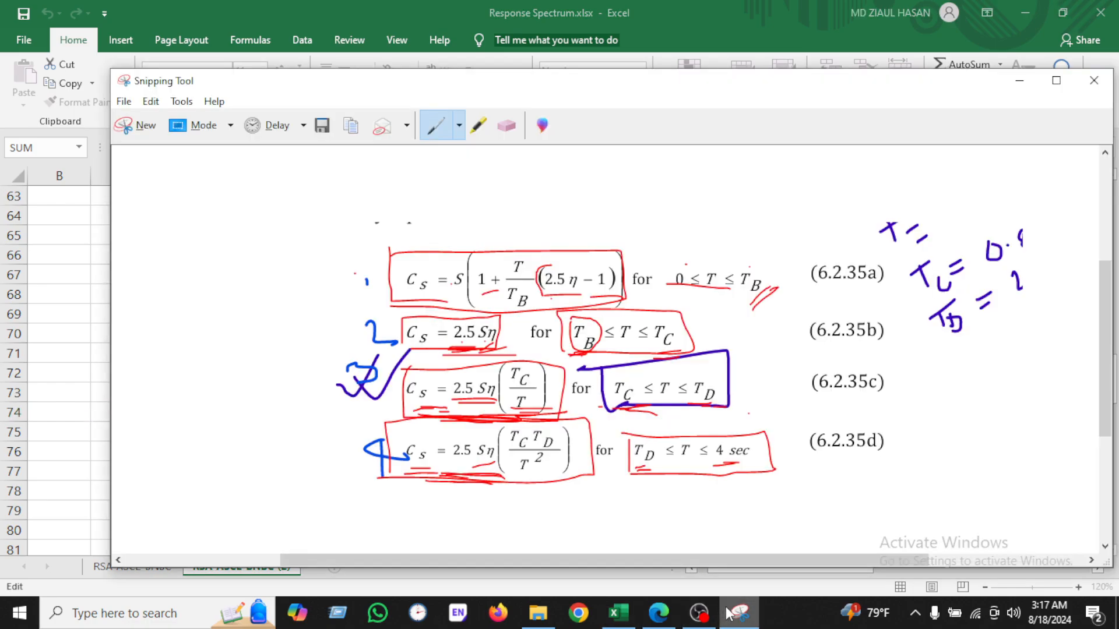
pyautogui.click(738, 609)
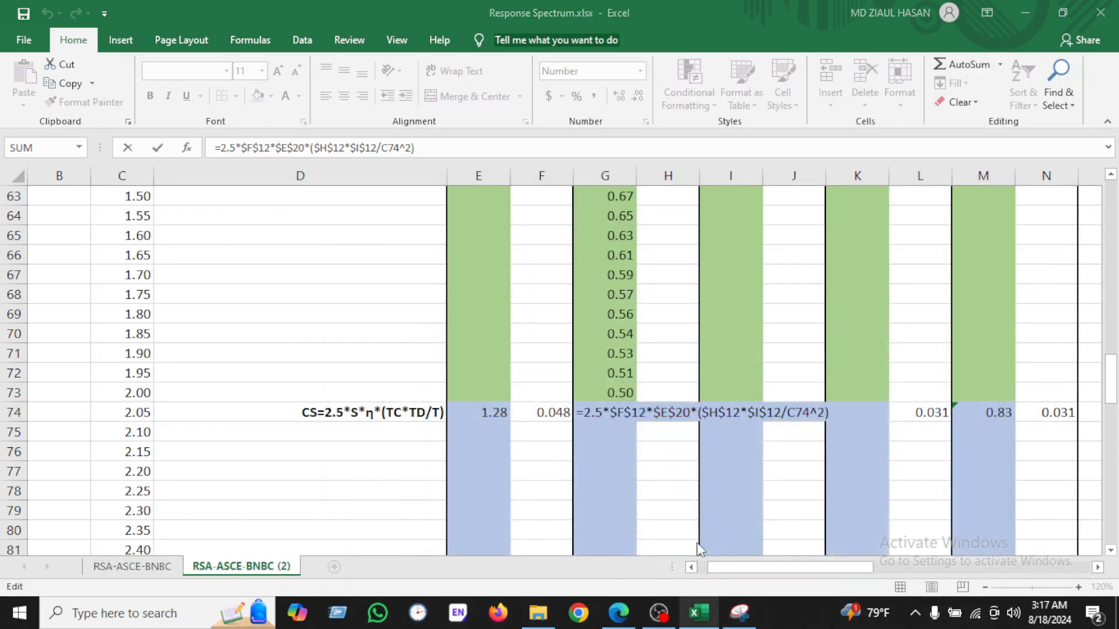
pyautogui.moveTo(618, 613); pyautogui.dragTo(660, 623)
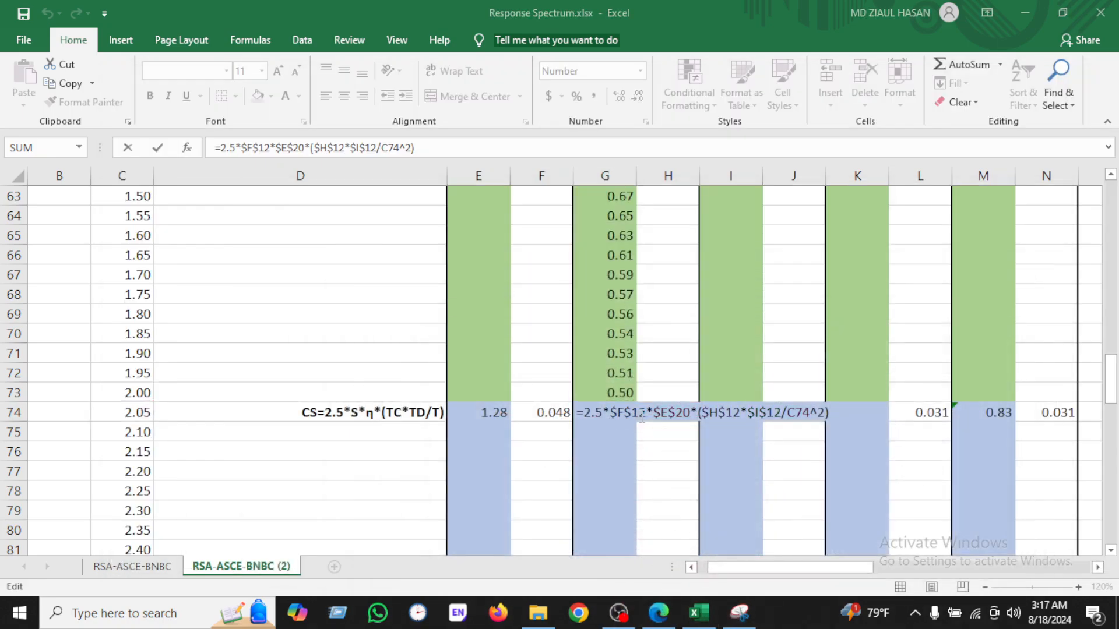
pyautogui.scroll(17, 627, 413)
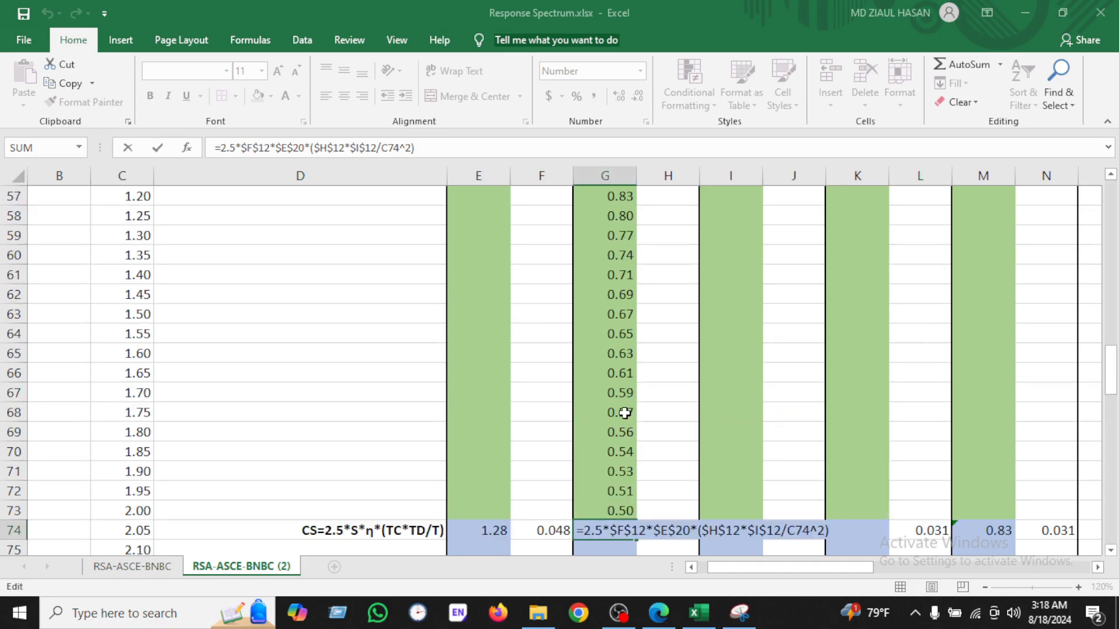
pyautogui.scroll(1, 519, 263)
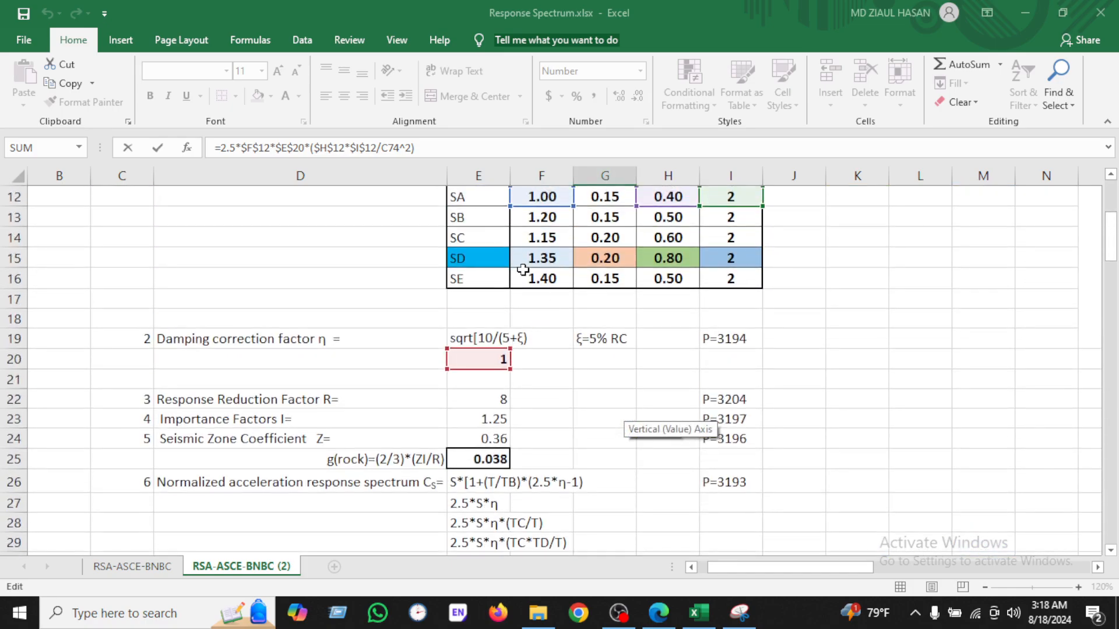
pyautogui.scroll(-12, 603, 442)
pyautogui.scroll(-5, 603, 442)
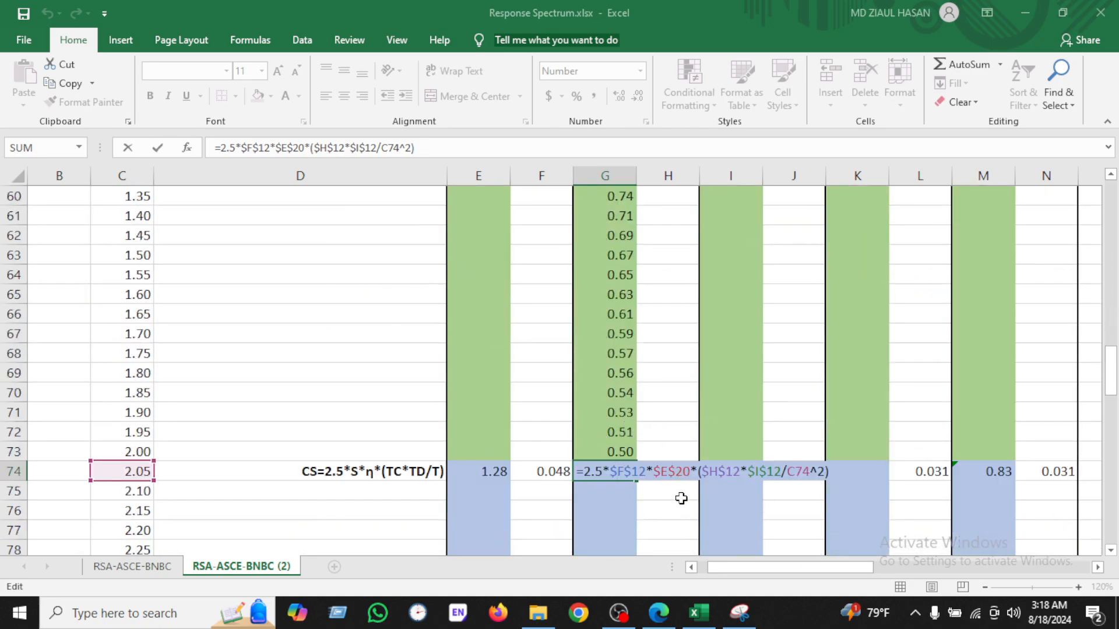
pyautogui.click(740, 613)
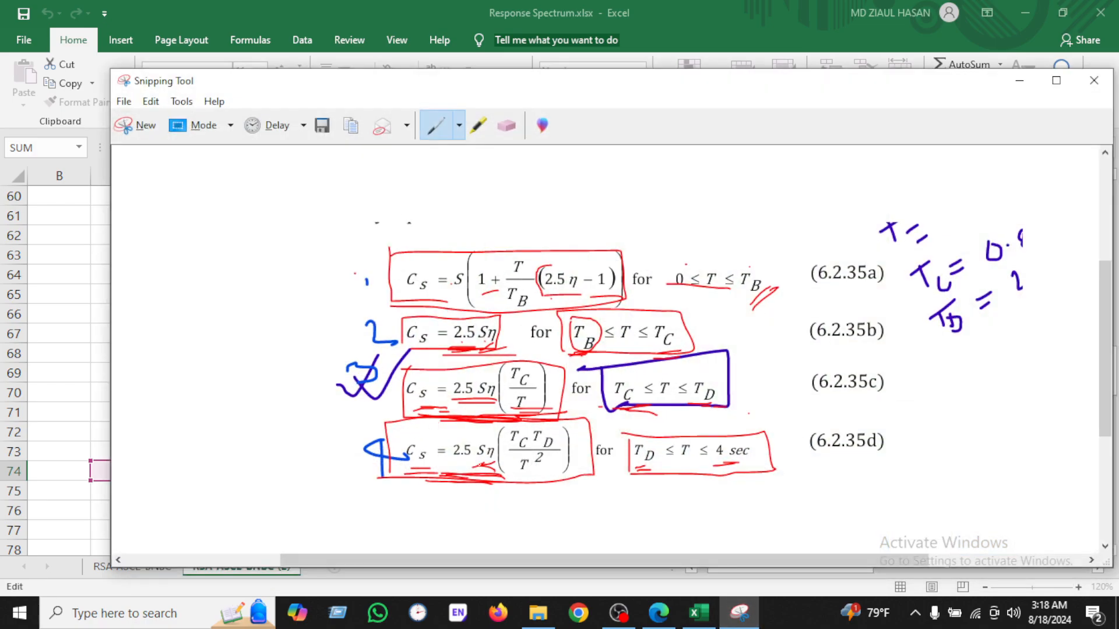
pyautogui.click(699, 612)
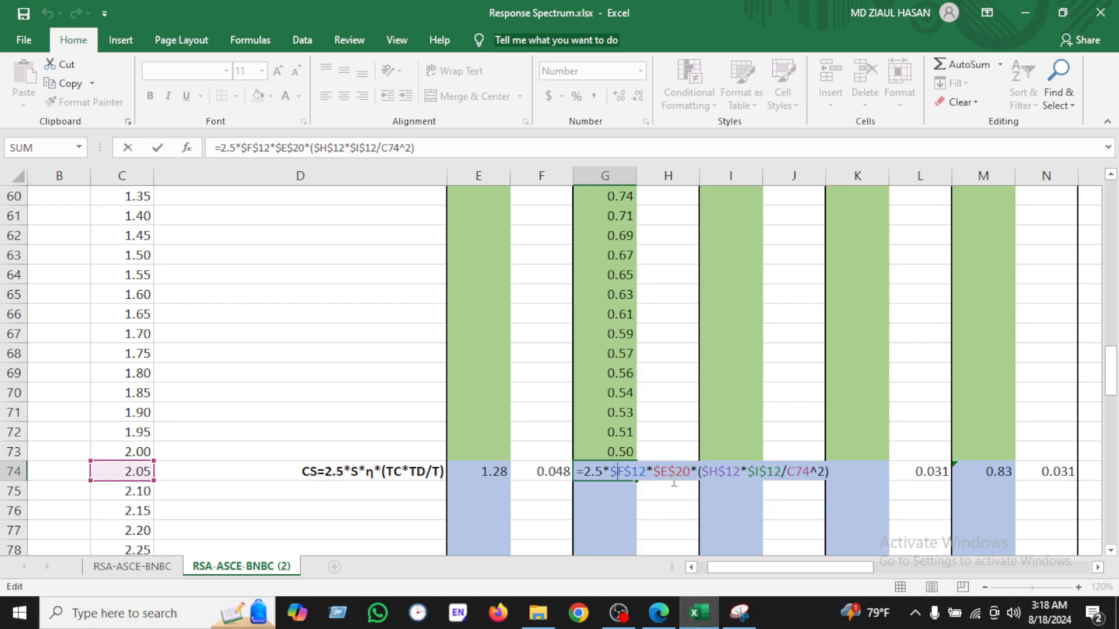
pyautogui.scroll(17, 513, 460)
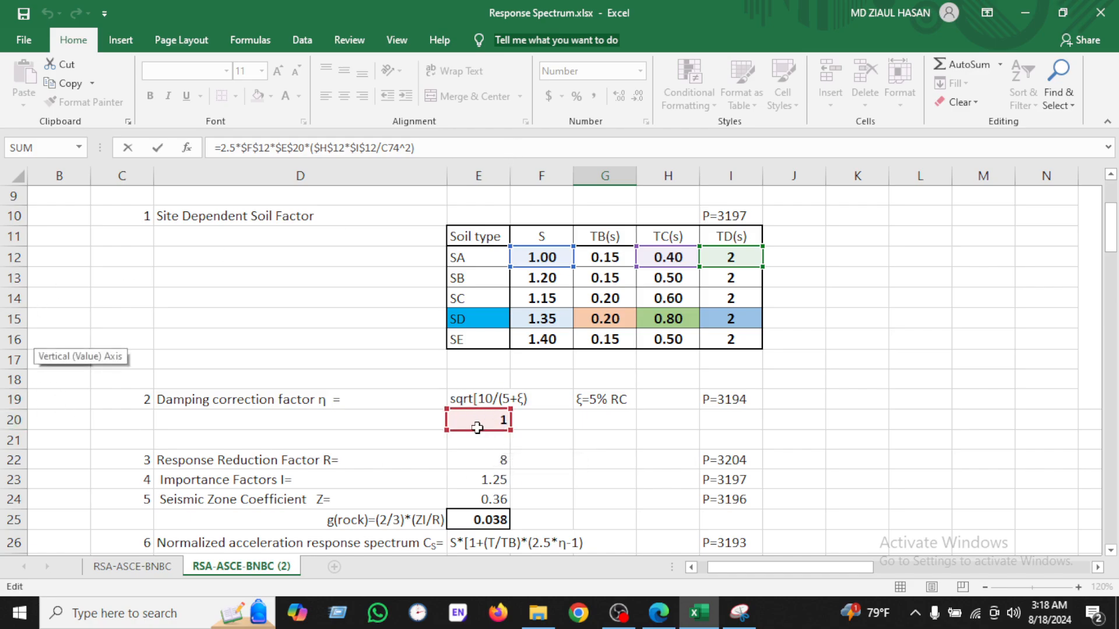
pyautogui.scroll(-20, 520, 435)
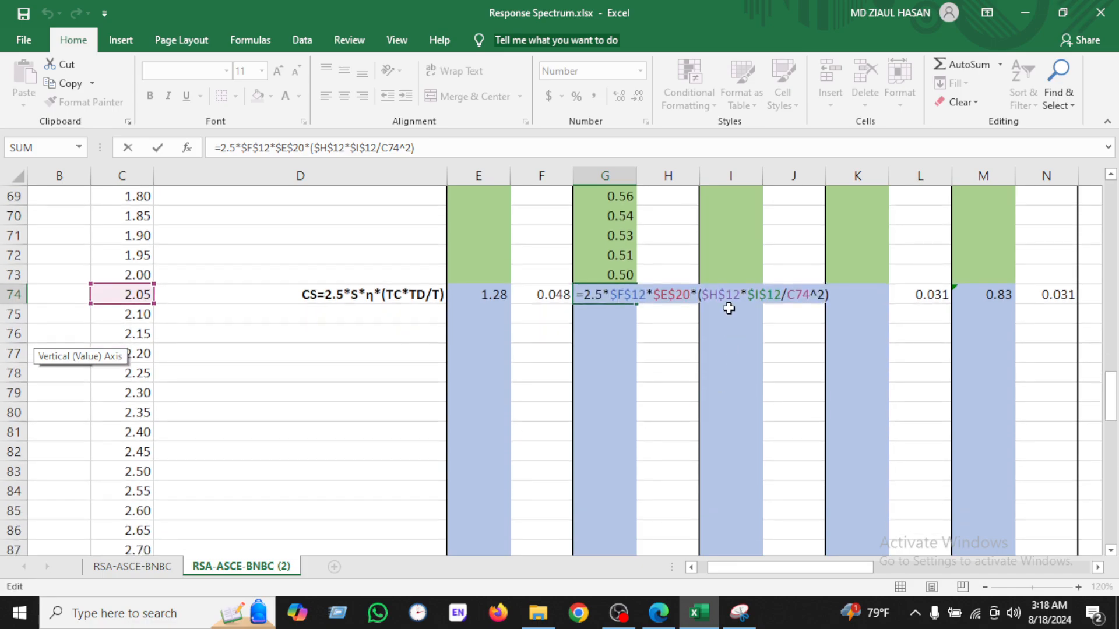
# Step: Compare the G74 Cs formula with Equation 6.2.35d in the capture and the SA soil factor and damping cells
pyautogui.click(739, 613)
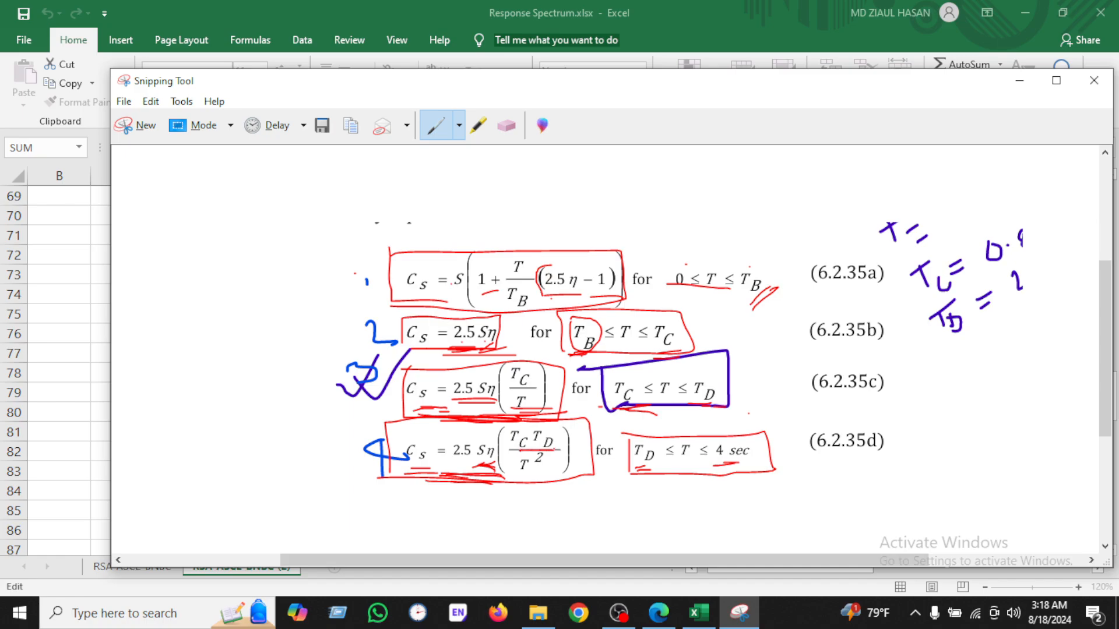
pyautogui.click(699, 613)
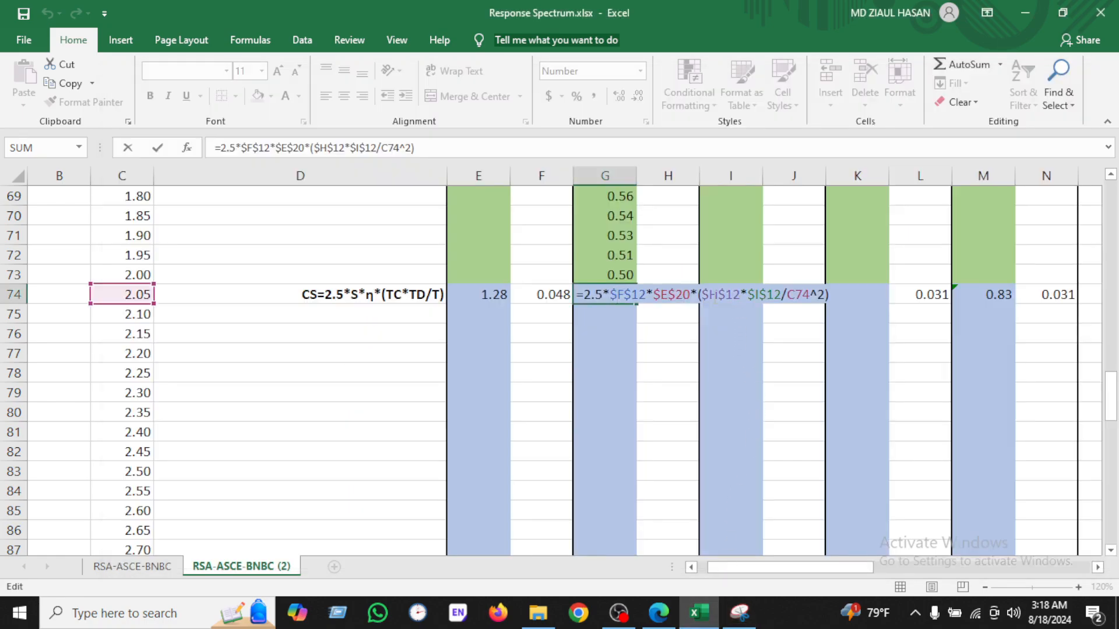
pyautogui.scroll(20, 582, 437)
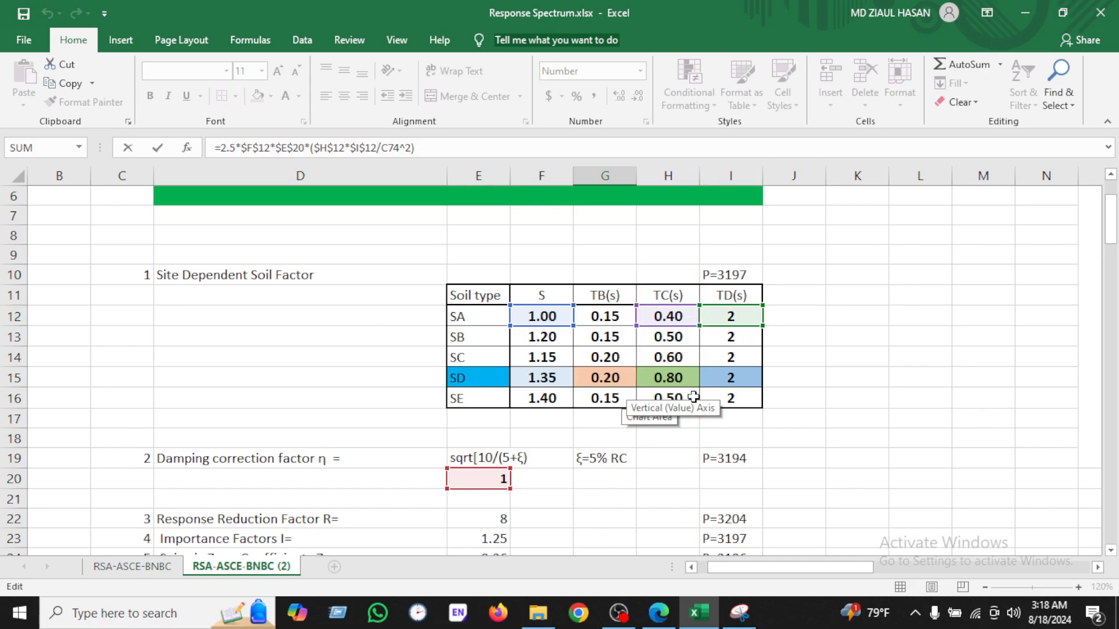
pyautogui.scroll(-20, 693, 397)
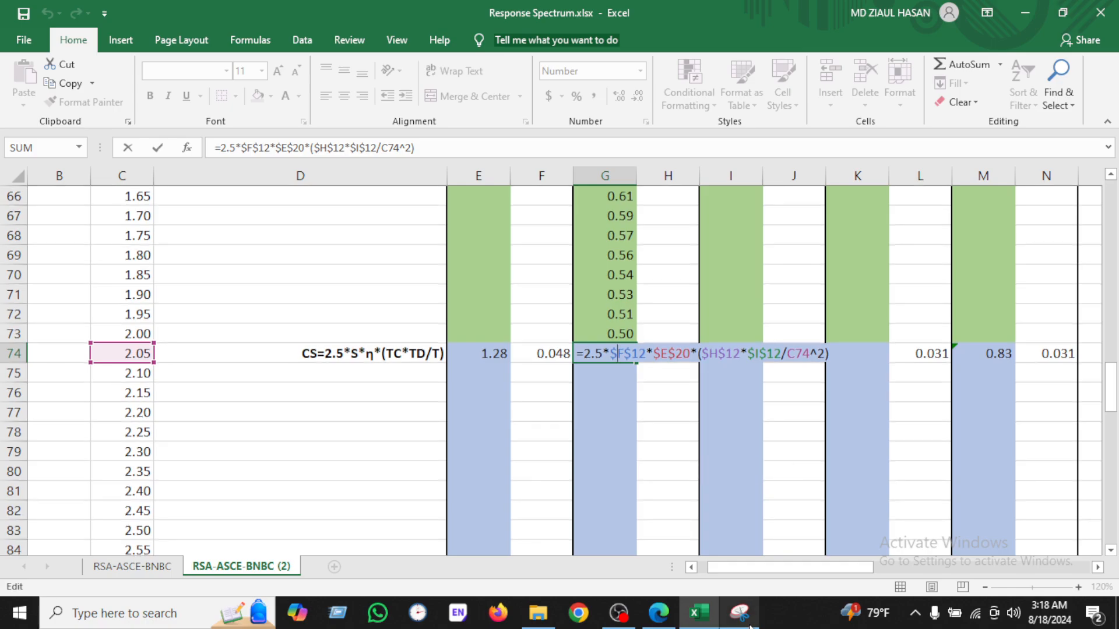
pyautogui.click(749, 624)
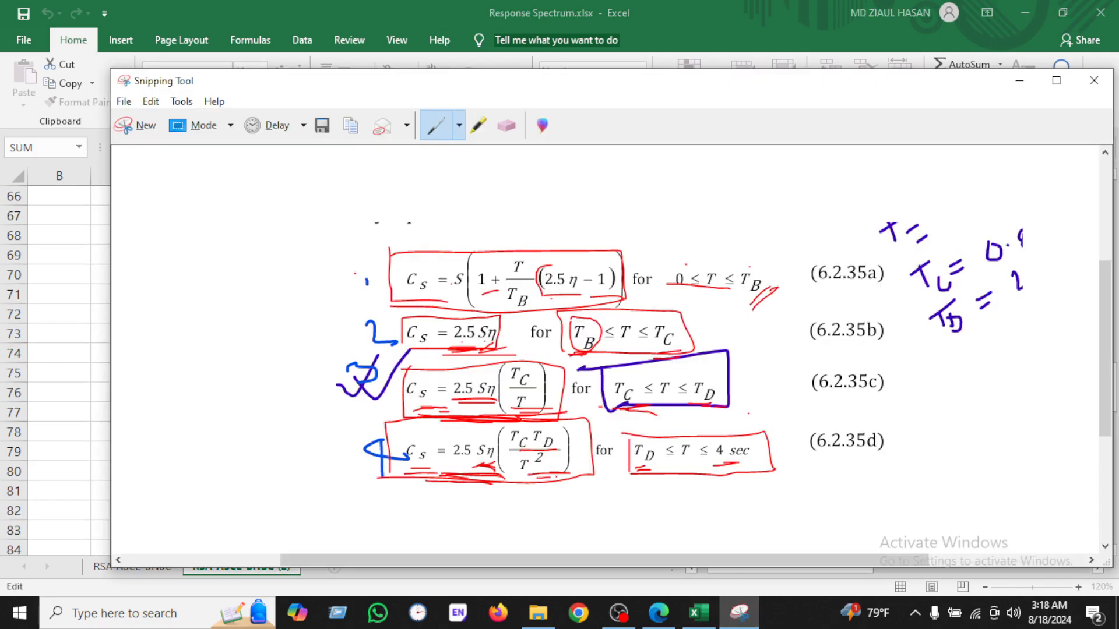
pyautogui.click(737, 609)
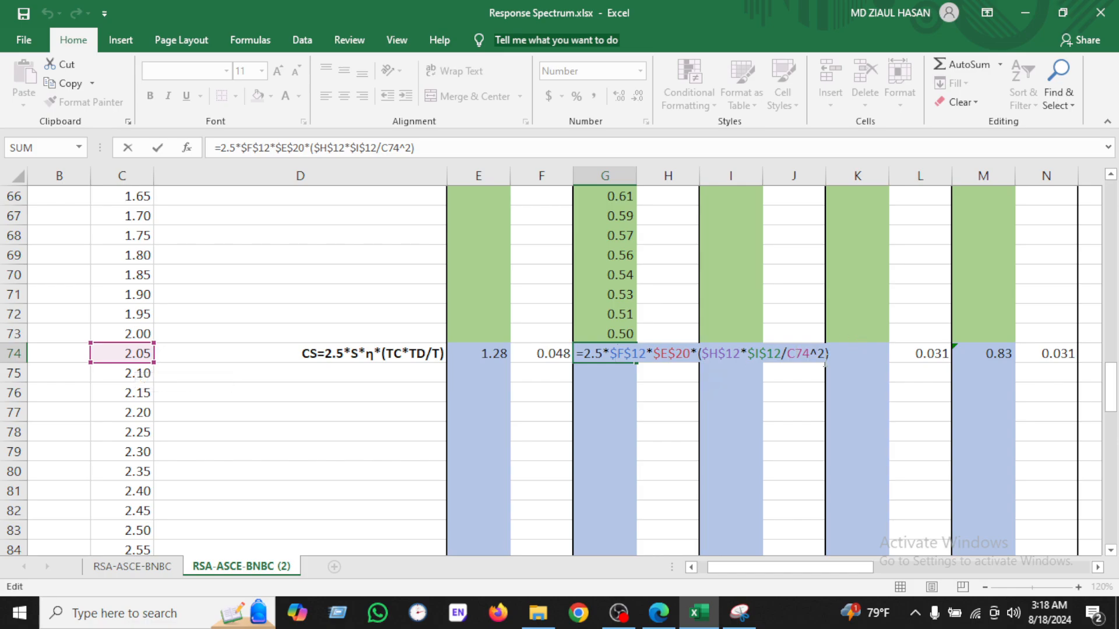
# Step: Confirm the G74 Cs formula and fill it down through G113
pyautogui.press('Return')
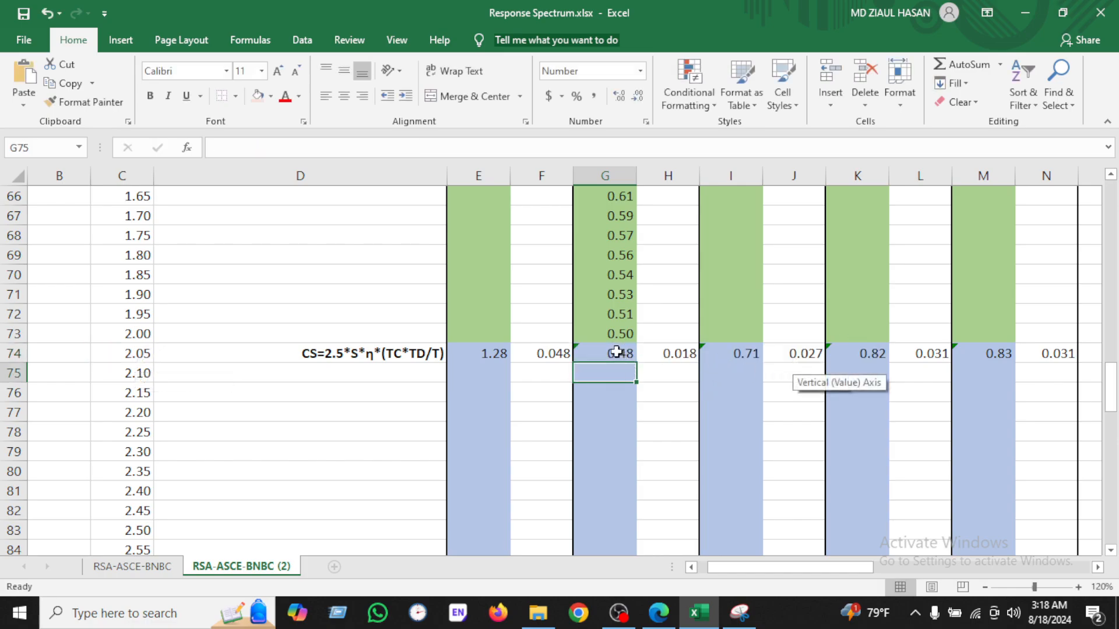
pyautogui.click(617, 352)
pyautogui.moveTo(634, 362); pyautogui.dragTo(635, 524)
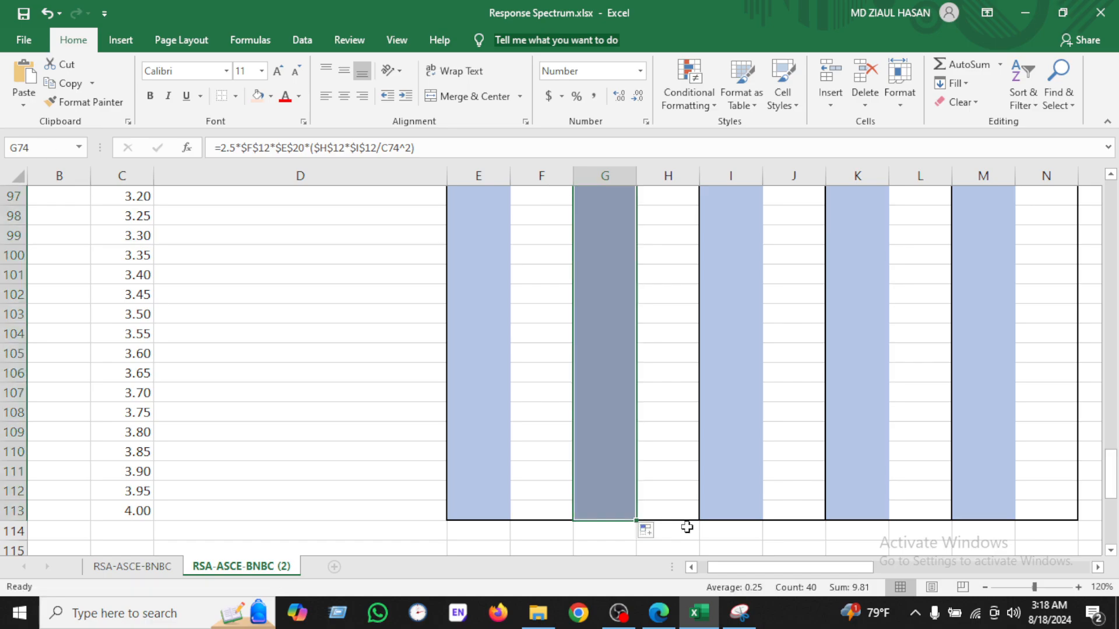
pyautogui.click(684, 455)
pyautogui.scroll(11, 678, 460)
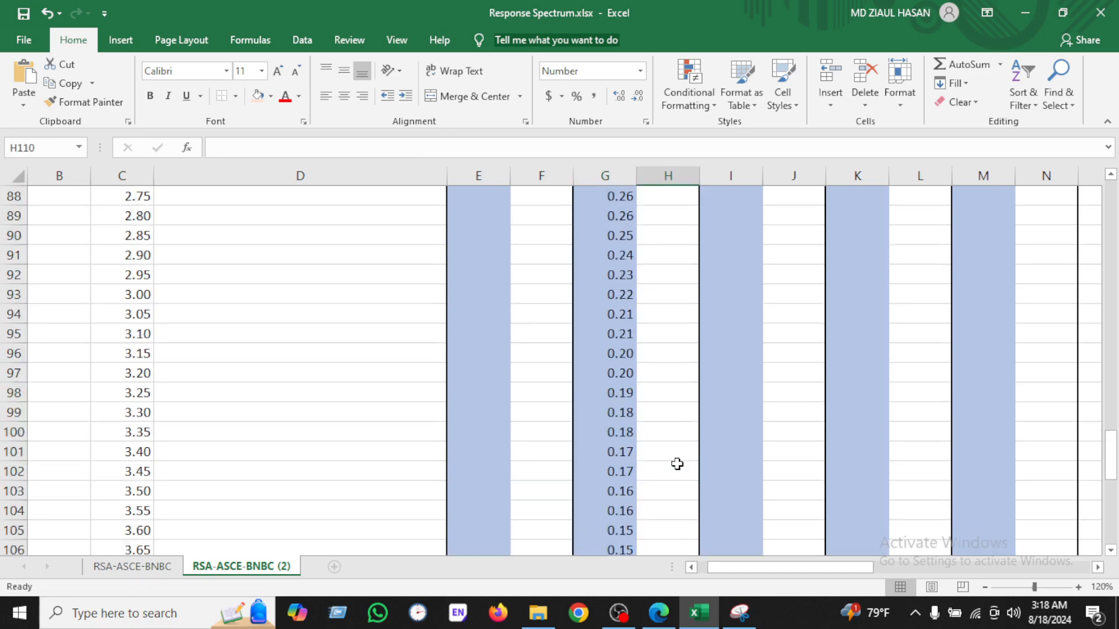
pyautogui.scroll(14, 677, 464)
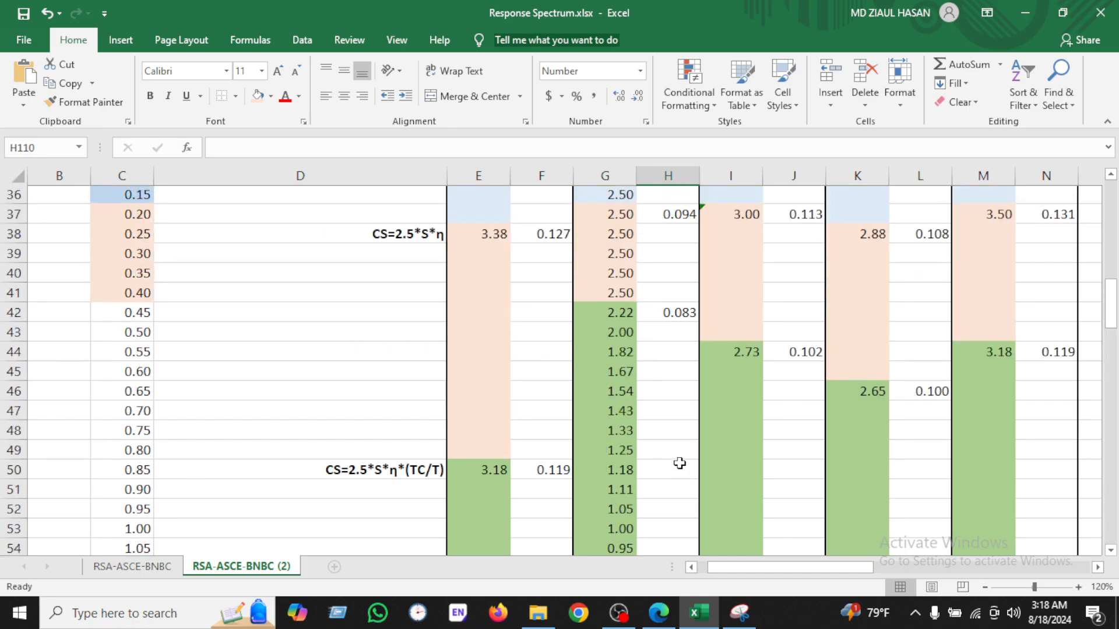
pyautogui.click(675, 380)
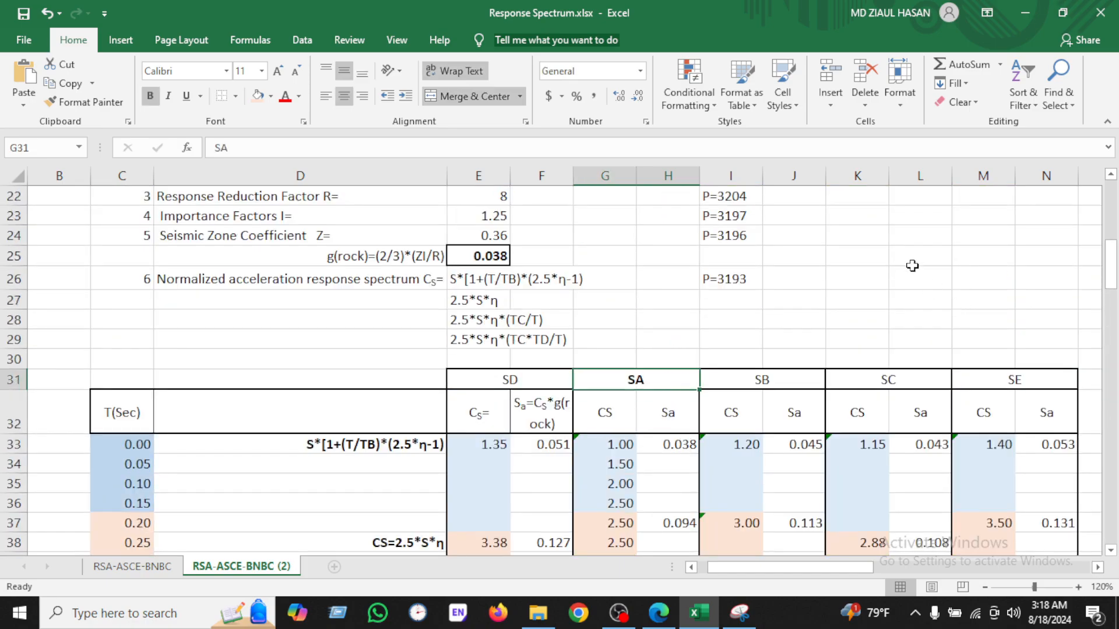
pyautogui.click(874, 260)
pyautogui.rightClick(857, 259)
pyautogui.press('Escape')
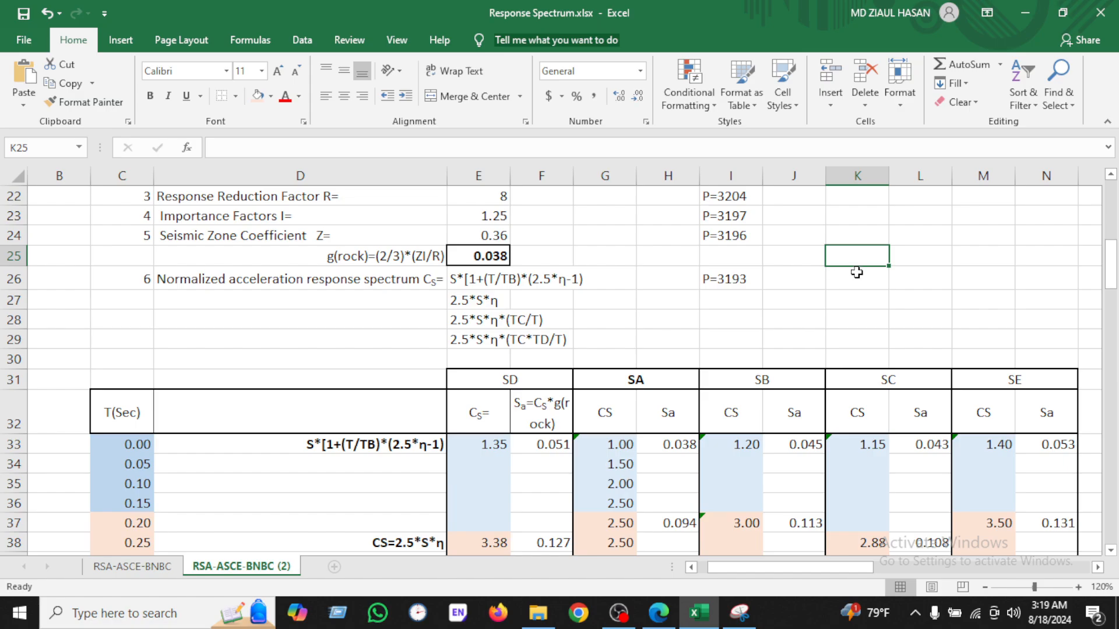
pyautogui.rightClick(856, 272)
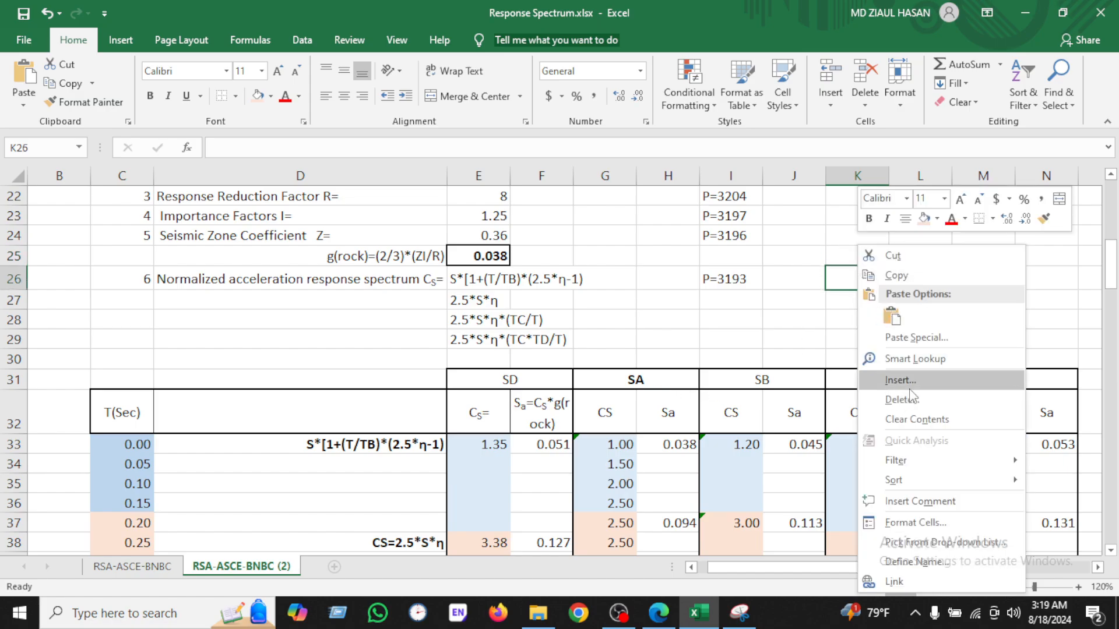
pyautogui.press('Escape')
pyautogui.click(653, 375)
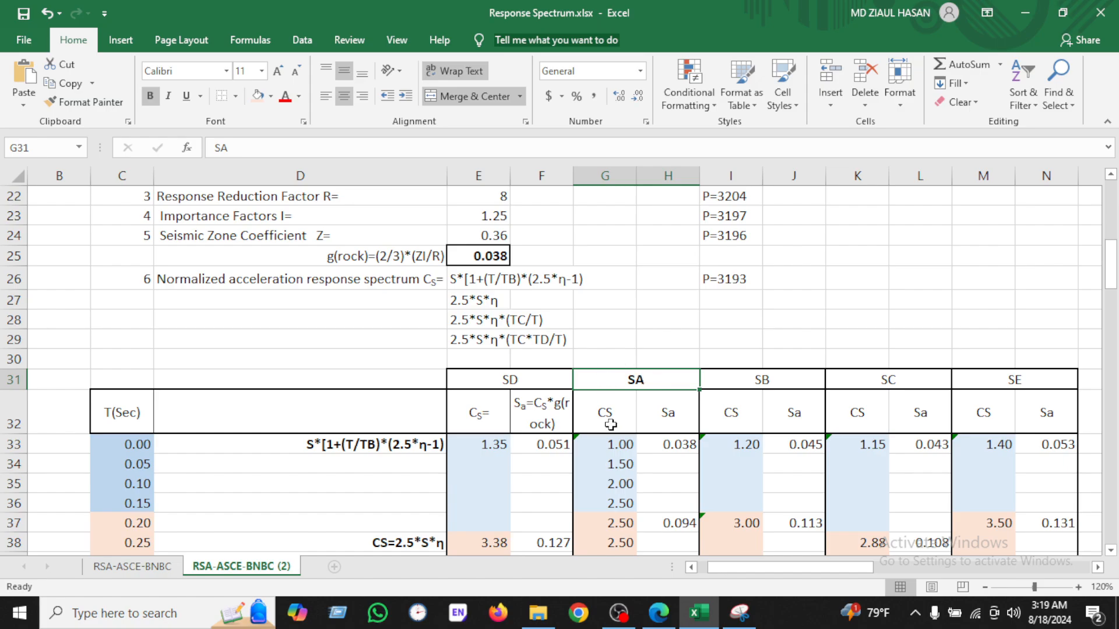
pyautogui.click(121, 40)
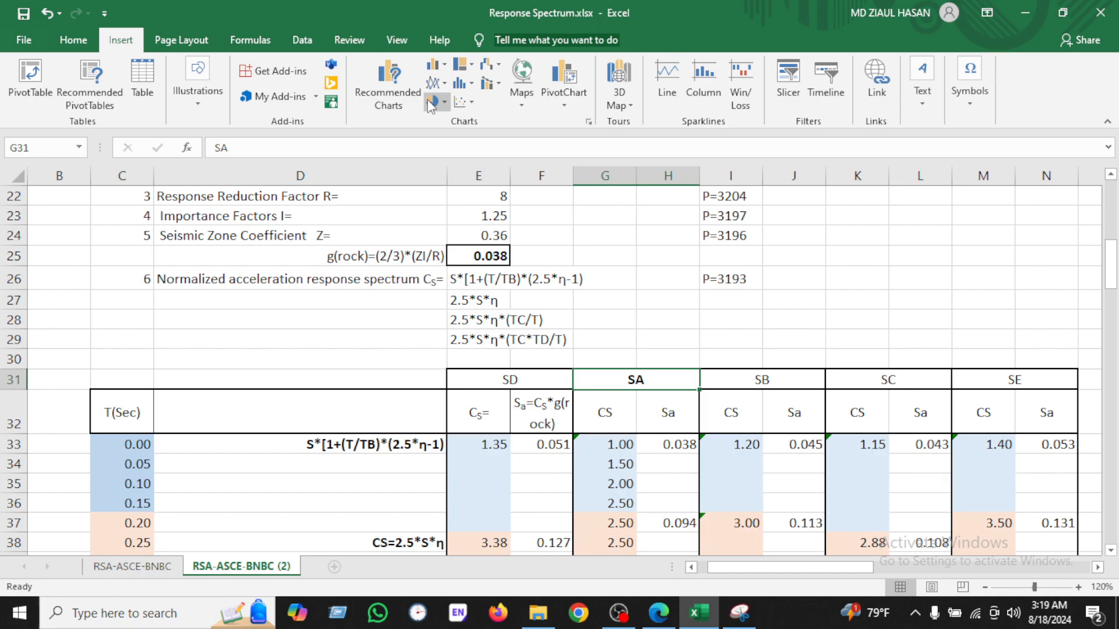
pyautogui.click(471, 103)
pyautogui.click(566, 162)
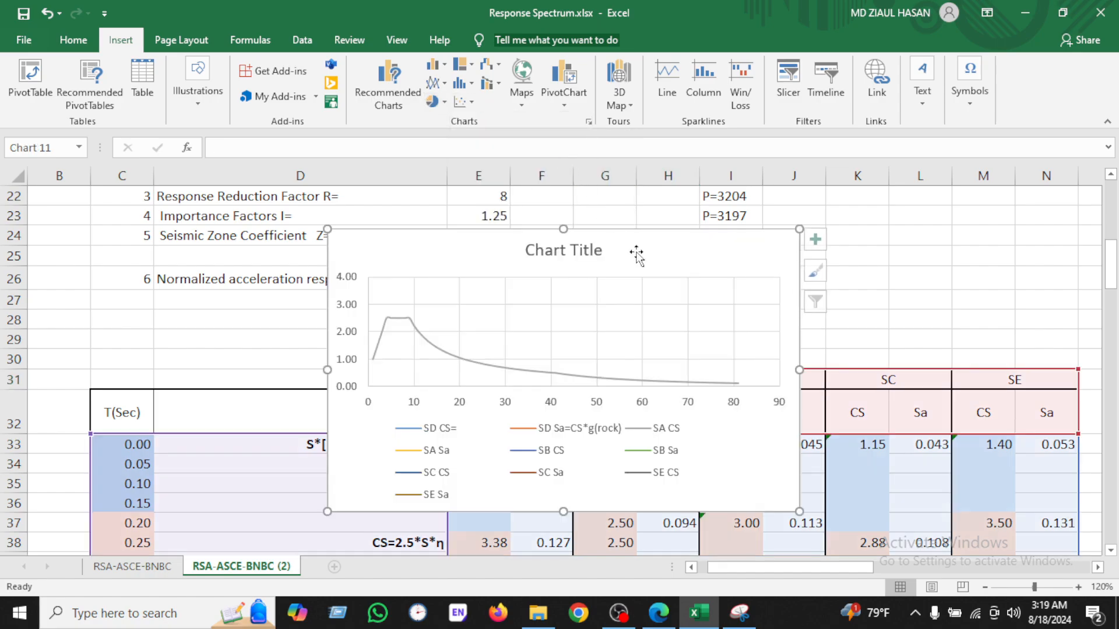
pyautogui.press('Delete')
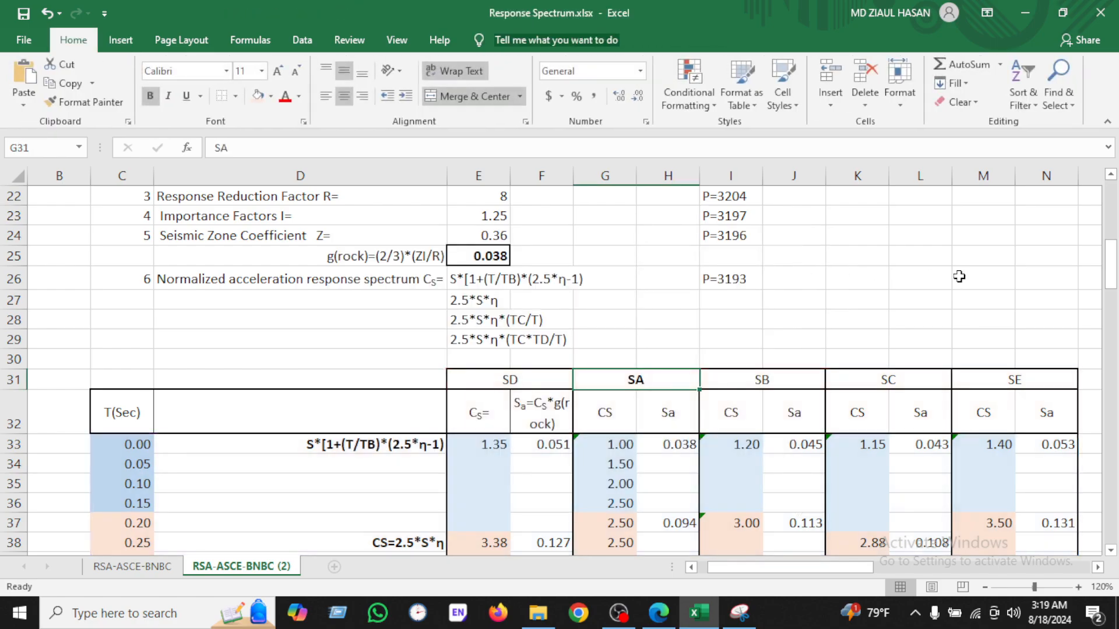
# Step: Insert an empty scatter chart with smooth lines and move it beside the table
pyautogui.click(959, 278)
pyautogui.click(130, 41)
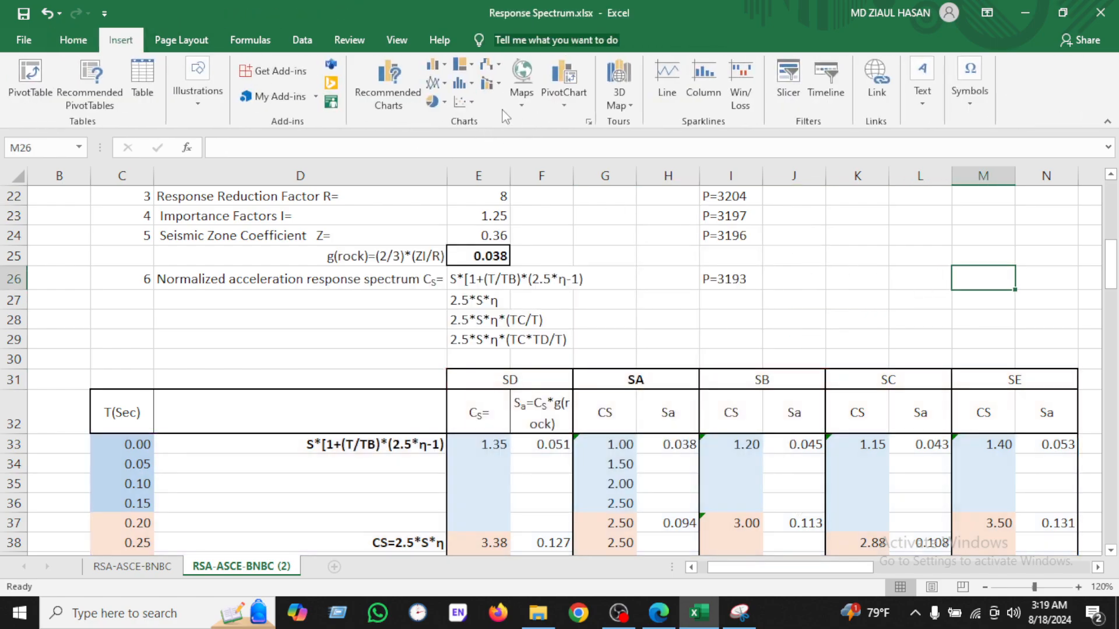
pyautogui.click(466, 101)
pyautogui.click(569, 150)
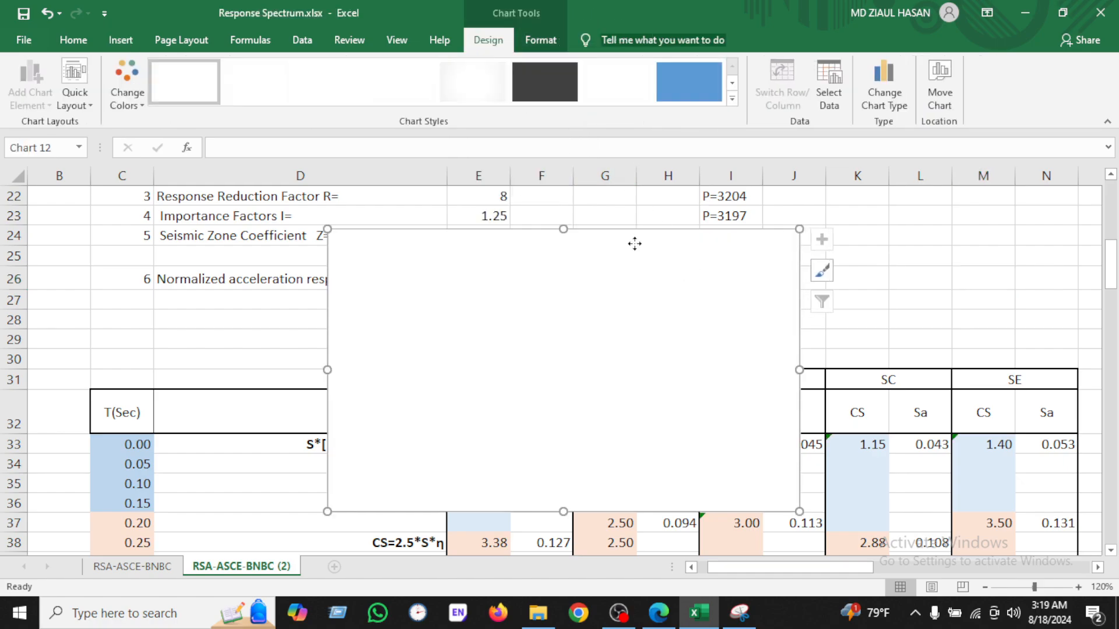
pyautogui.moveTo(635, 243); pyautogui.dragTo(1069, 231)
# Step: Open the chart's data source and add a series named from the SA header G31:H31
pyautogui.rightClick(886, 226)
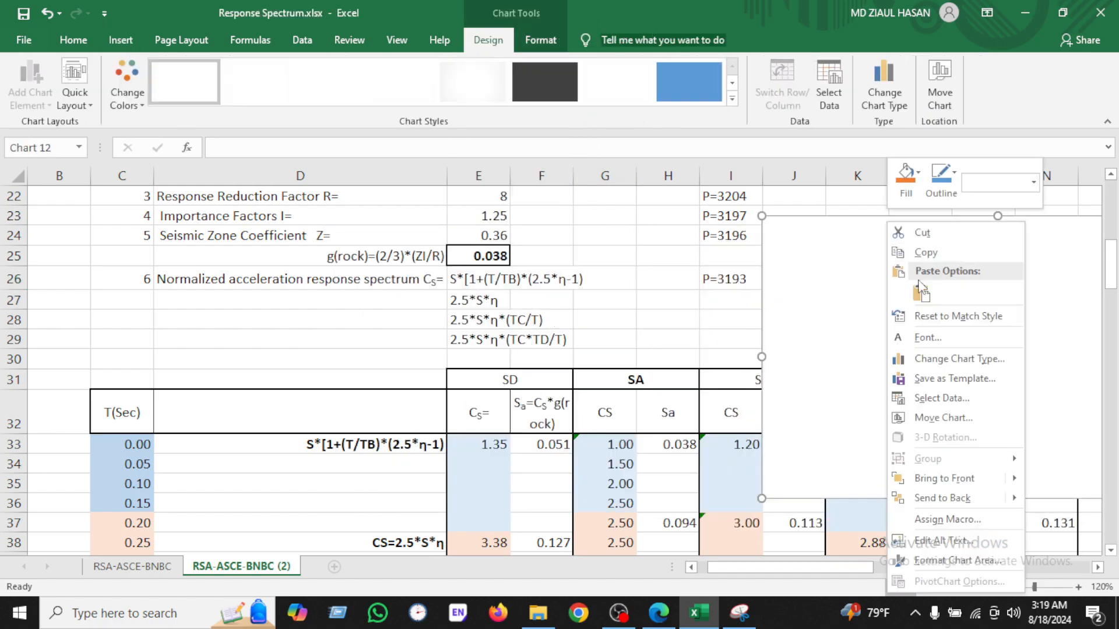
pyautogui.click(939, 399)
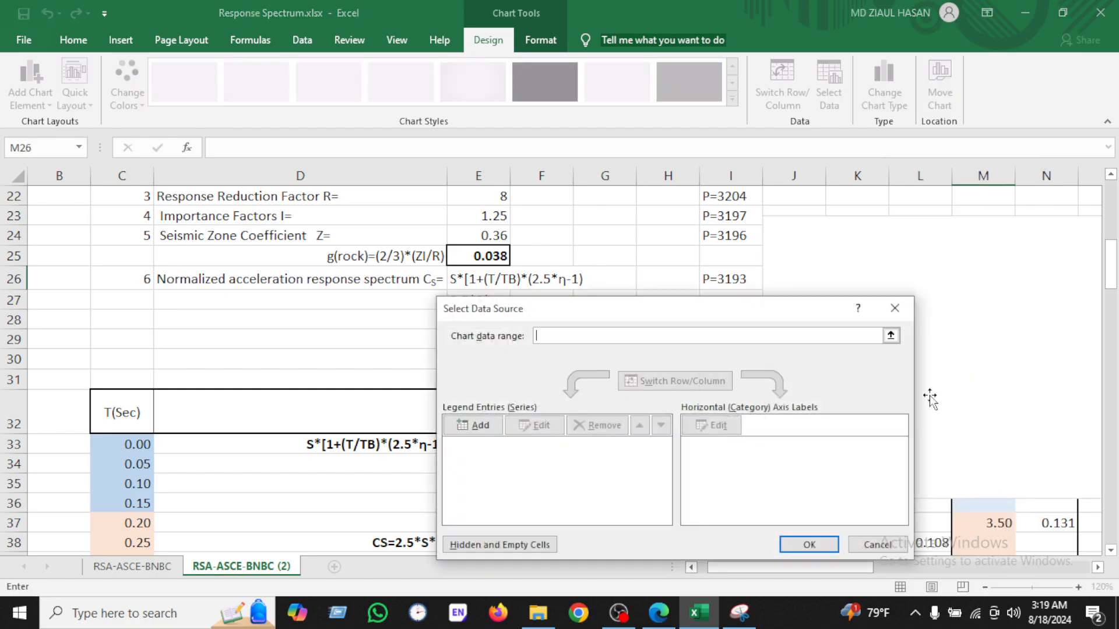
pyautogui.click(473, 429)
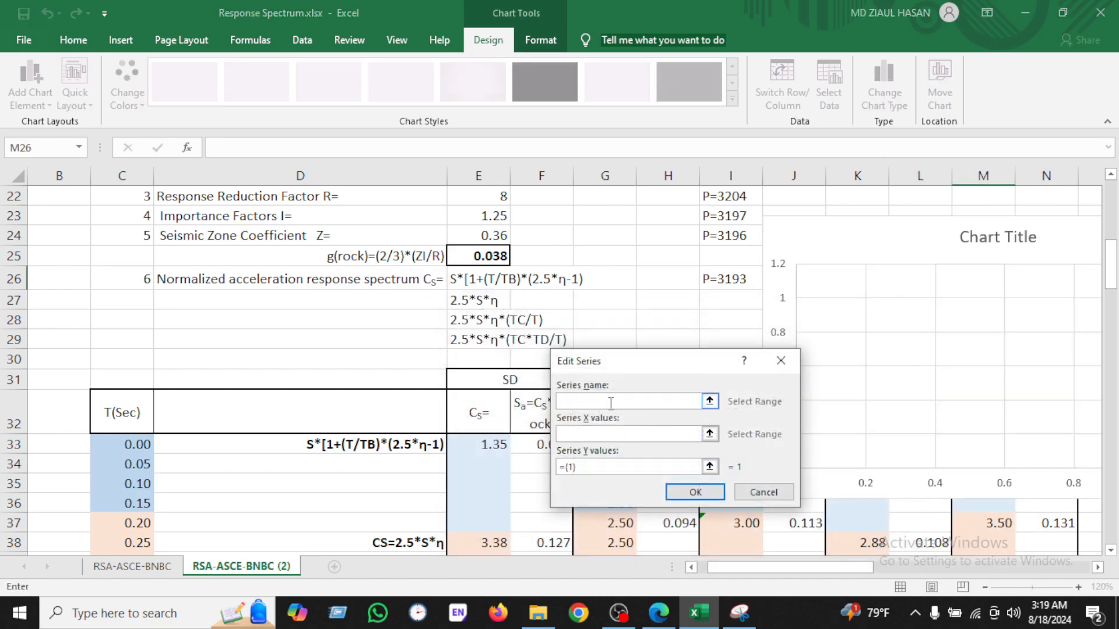
pyautogui.moveTo(628, 368); pyautogui.dragTo(603, 428)
pyautogui.click(635, 379)
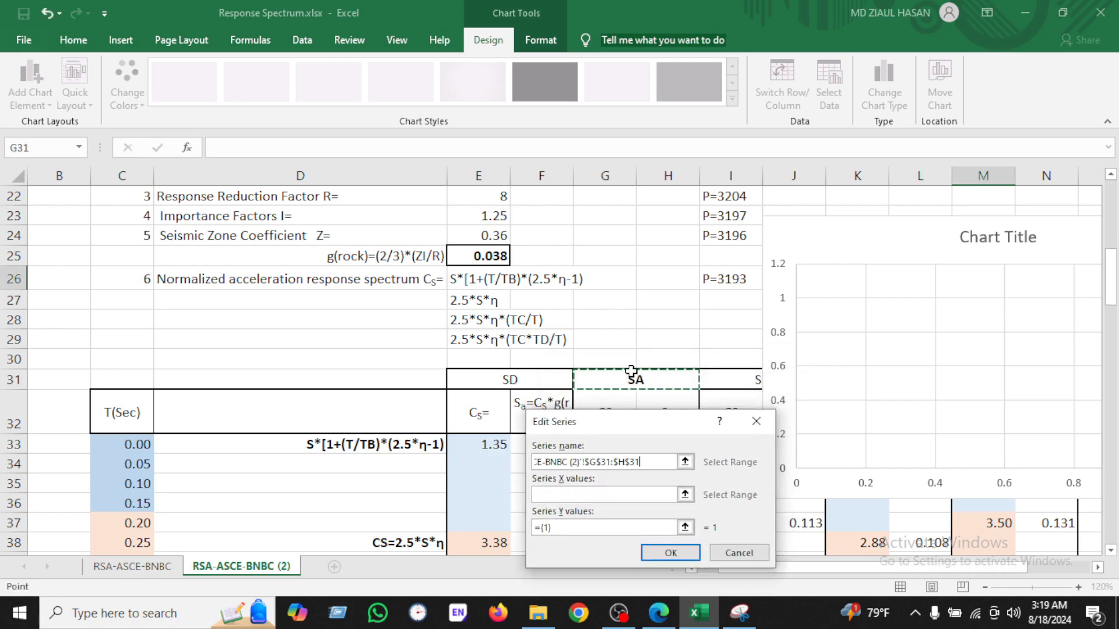
# Step: Set the series X values to C33:C113 and Y values to G33:G113, then confirm the data source
pyautogui.click(584, 493)
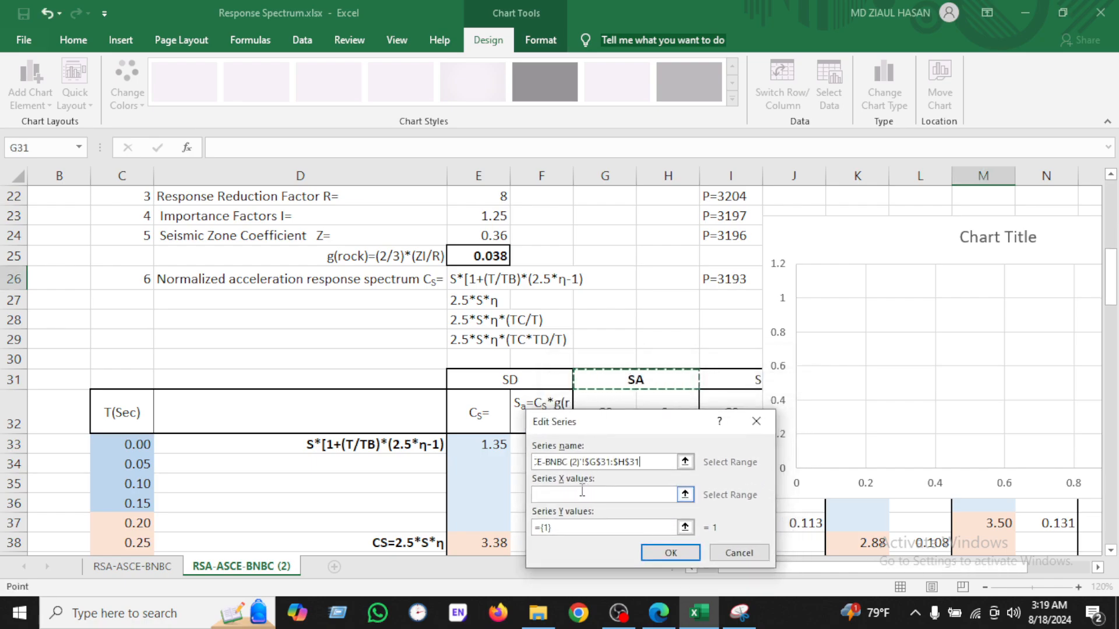
pyautogui.click(138, 449)
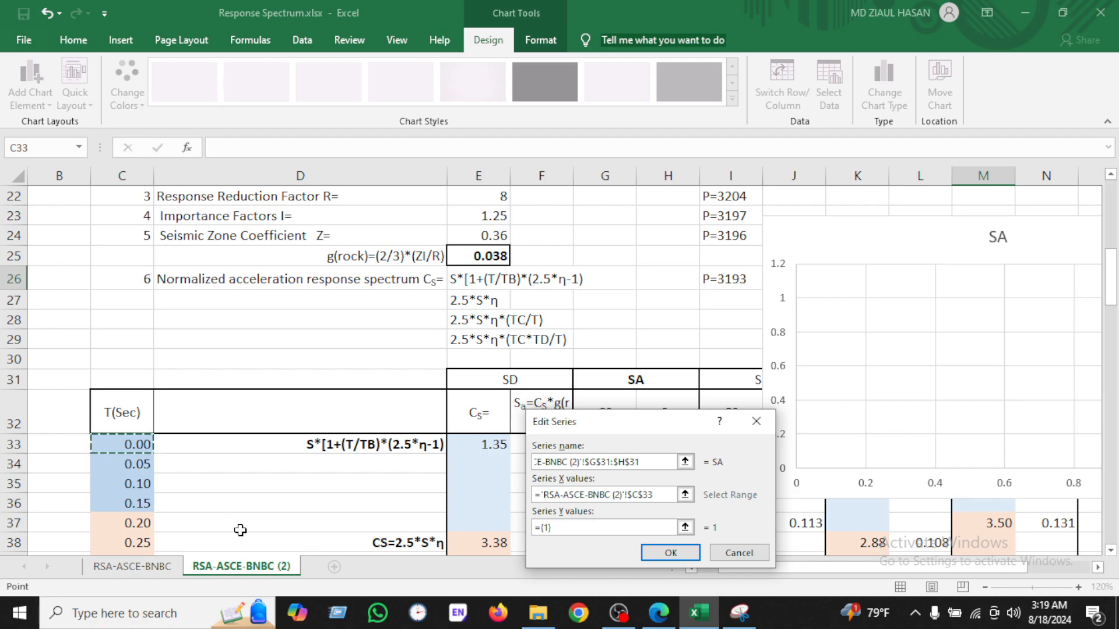
pyautogui.hotkey('ctrl', 'shift', 'Down')
pyautogui.click(569, 527)
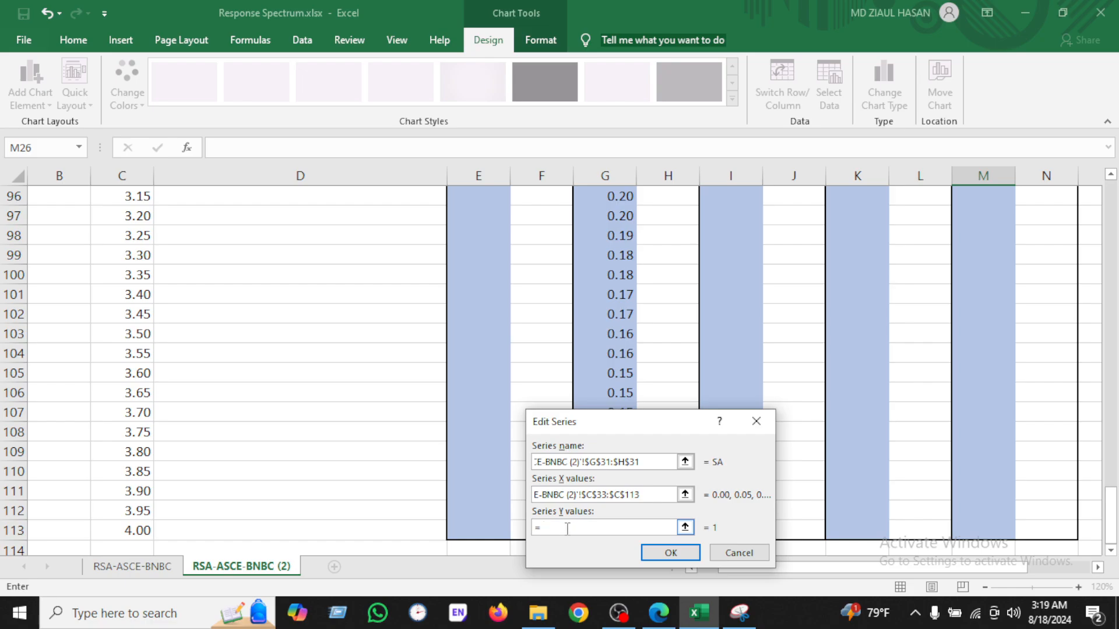
pyautogui.scroll(20, 489, 434)
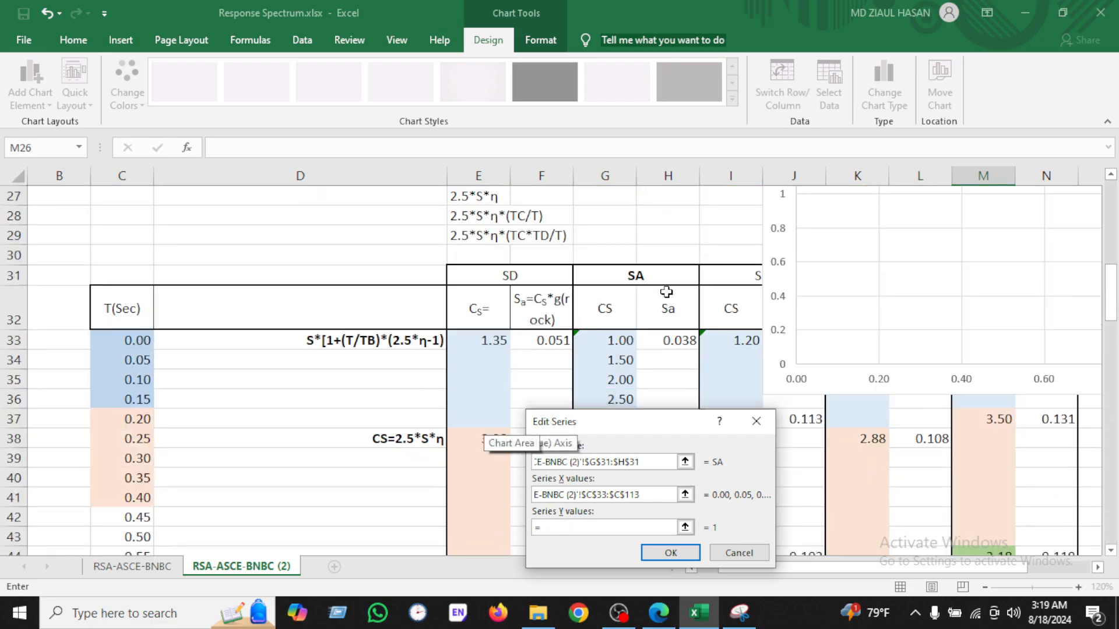
pyautogui.click(614, 341)
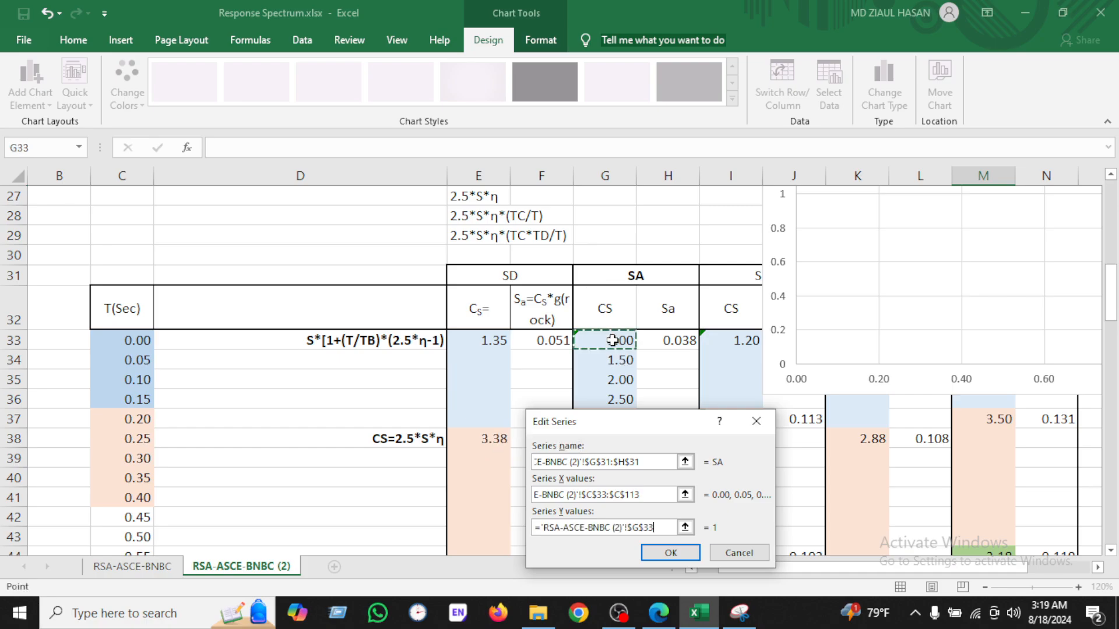
pyautogui.hotkey('ctrl', 'shift', 'Down')
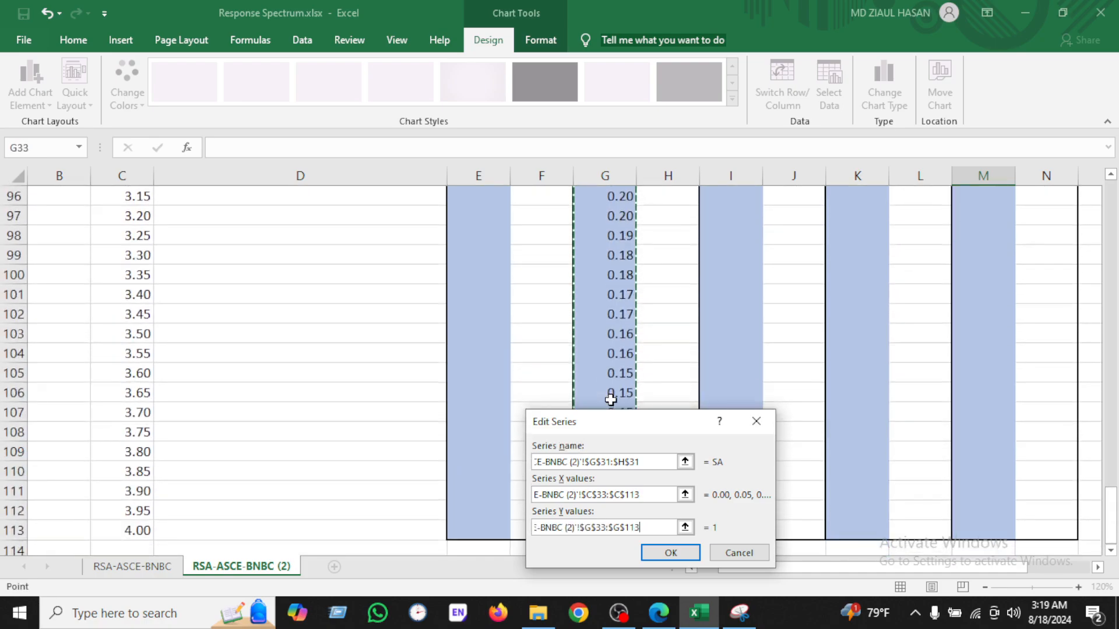
pyautogui.click(670, 552)
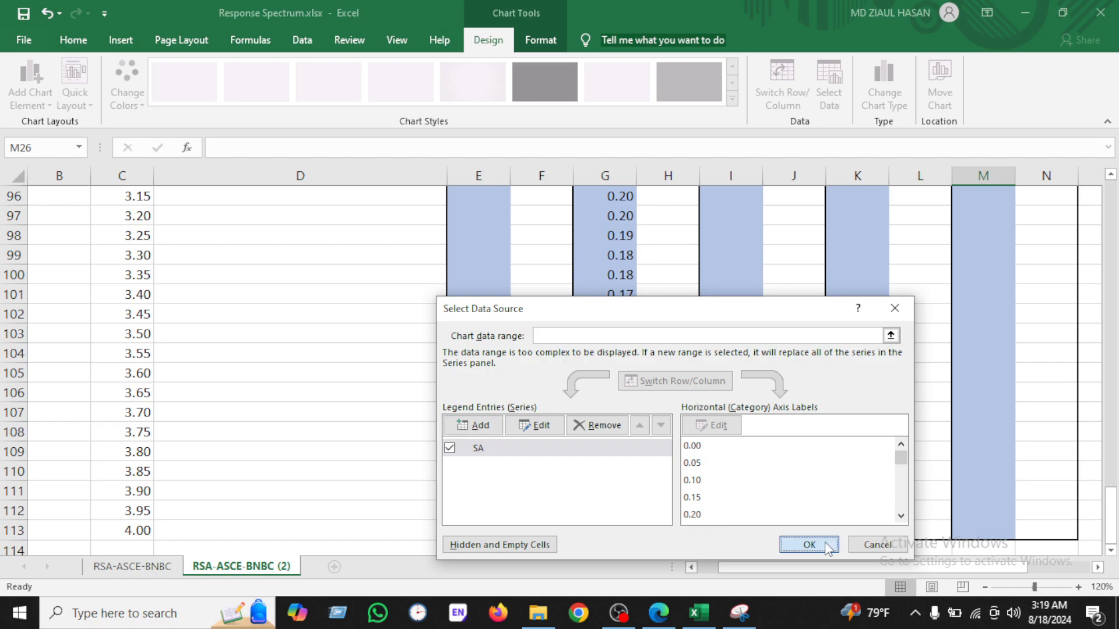
pyautogui.click(809, 544)
# Step: Move the chart up beside the damping and seismic parameter rows
pyautogui.scroll(20, 789, 382)
pyautogui.scroll(2, 794, 378)
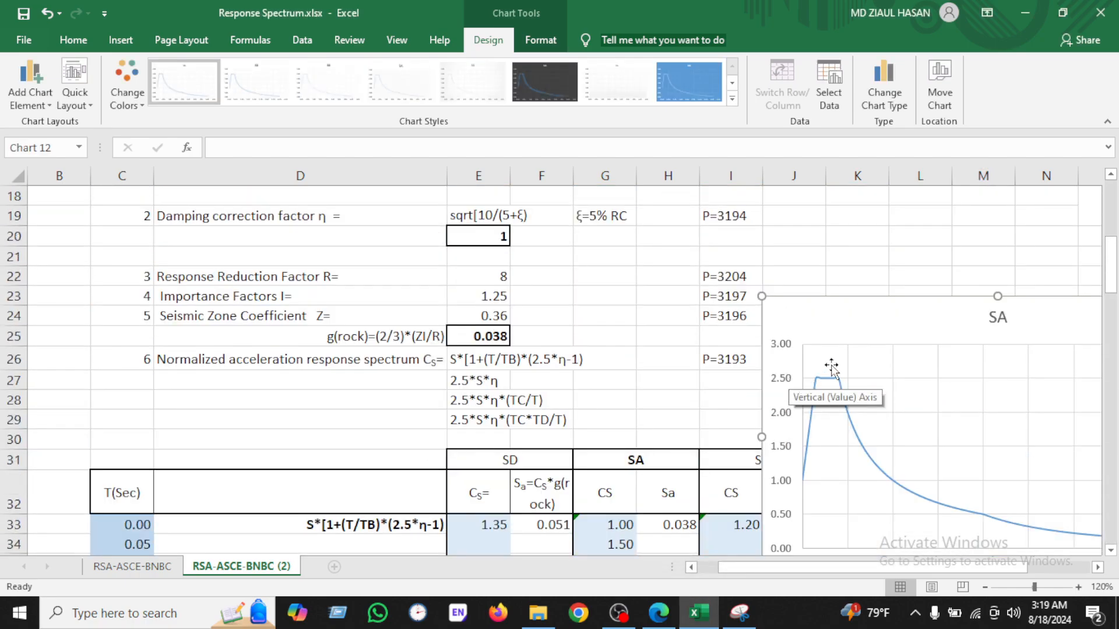
pyautogui.moveTo(913, 299); pyautogui.dragTo(704, 225)
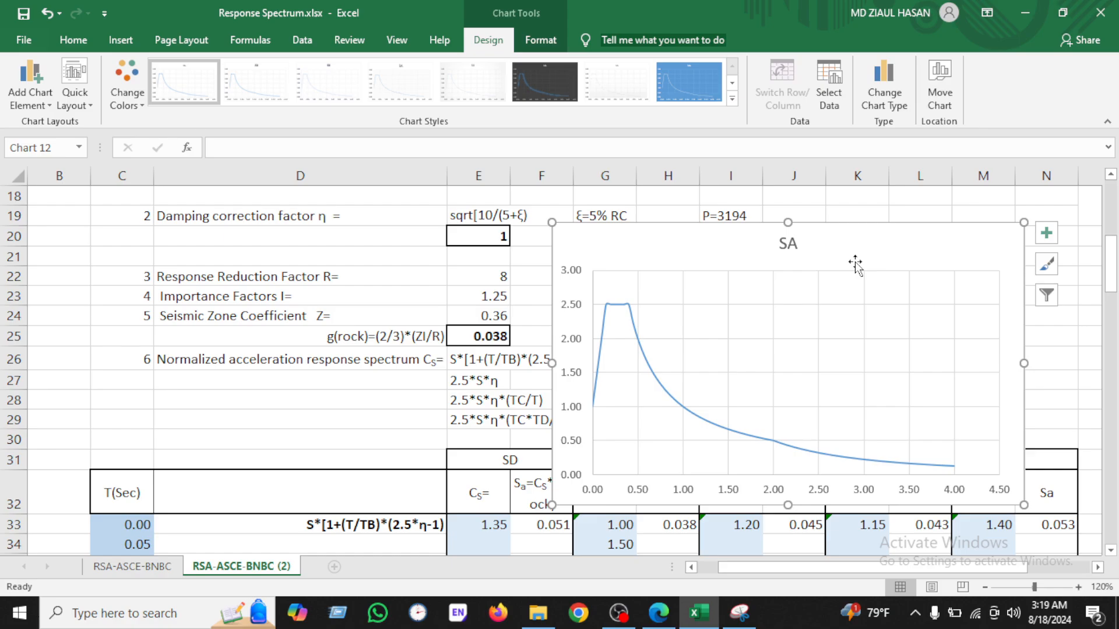
# Step: Turn on axis titles and the legend for the chart
pyautogui.click(1046, 234)
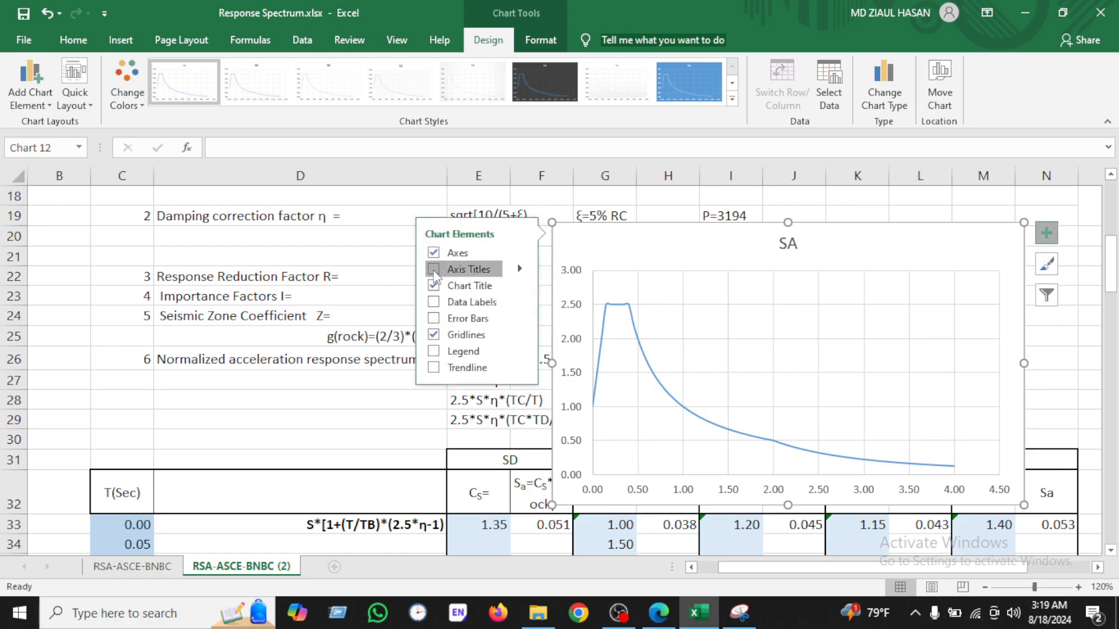
pyautogui.click(434, 270)
pyautogui.click(433, 351)
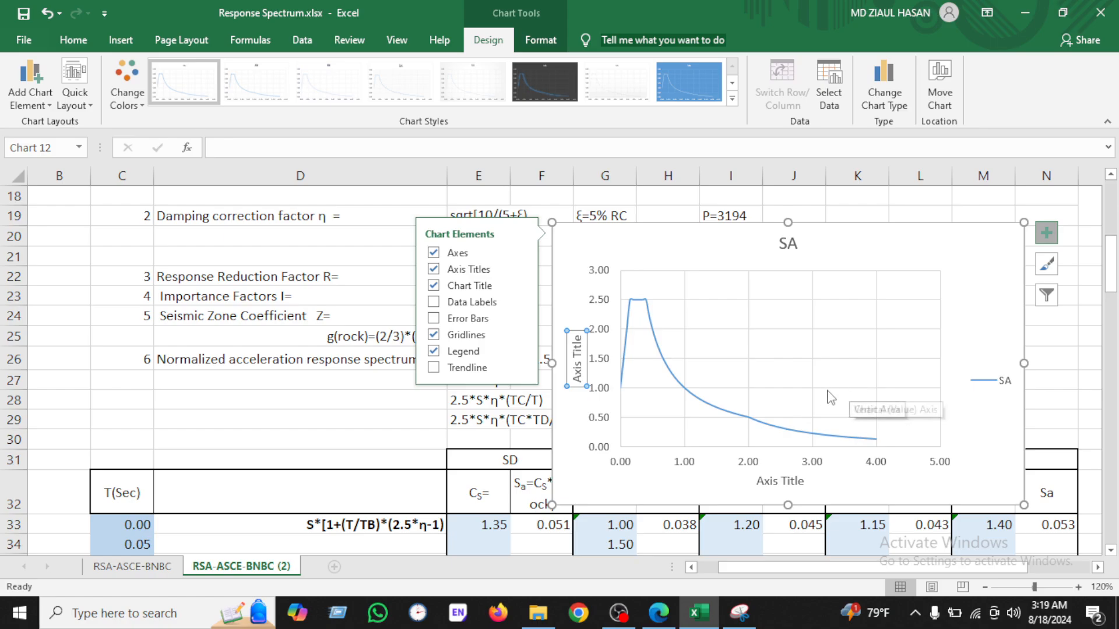
# Step: Widen the plot area and place the legend inside the plot near the top
pyautogui.click(1064, 357)
pyautogui.click(1001, 382)
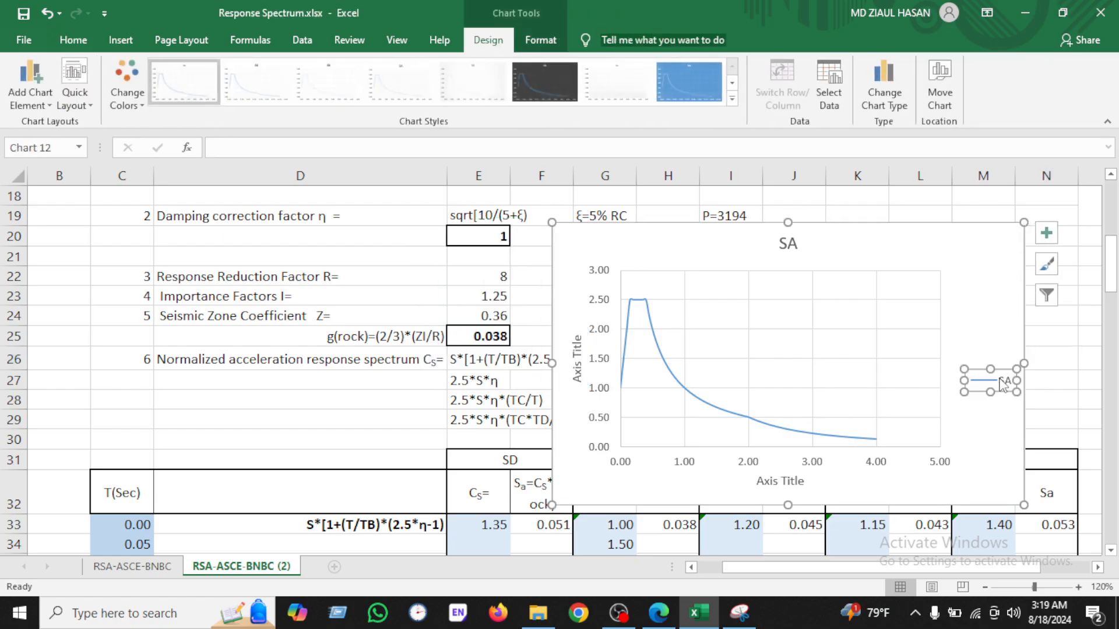
pyautogui.moveTo(1001, 369); pyautogui.dragTo(802, 325)
pyautogui.click(899, 332)
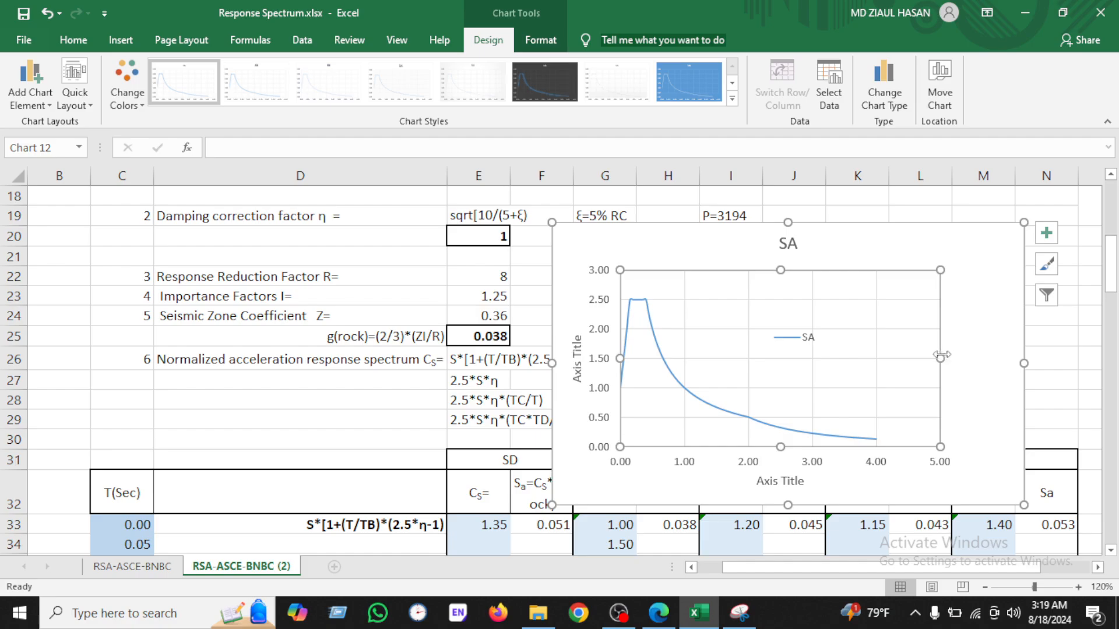
pyautogui.moveTo(940, 358); pyautogui.dragTo(984, 360)
pyautogui.click(800, 337)
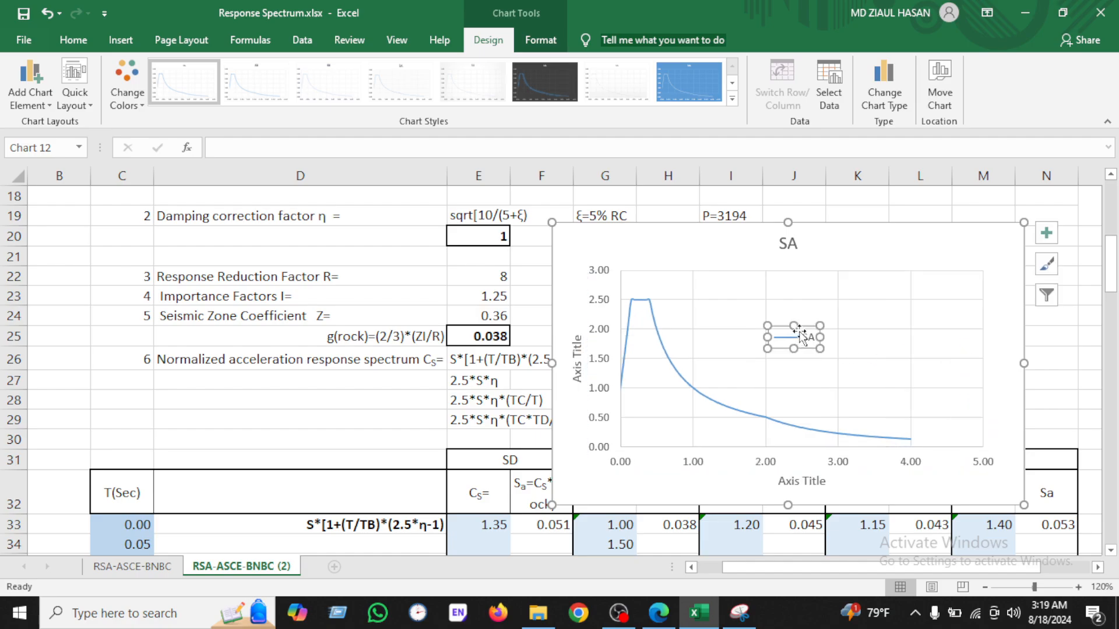
pyautogui.moveTo(805, 325); pyautogui.dragTo(796, 282)
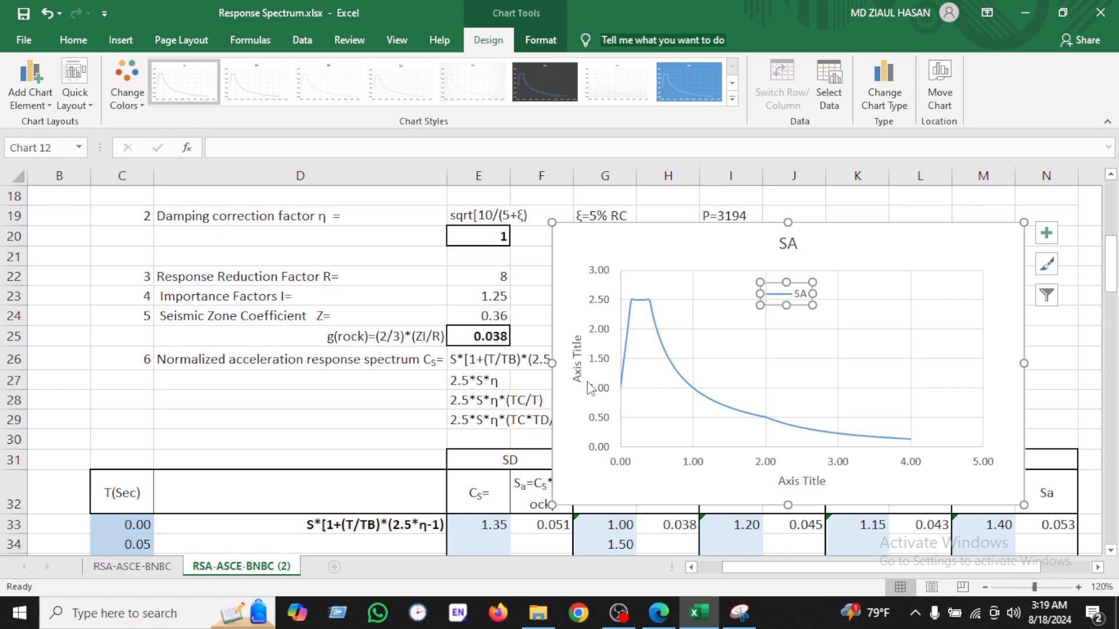
# Step: Rename the horizontal axis title as T (s)
pyautogui.click(807, 484)
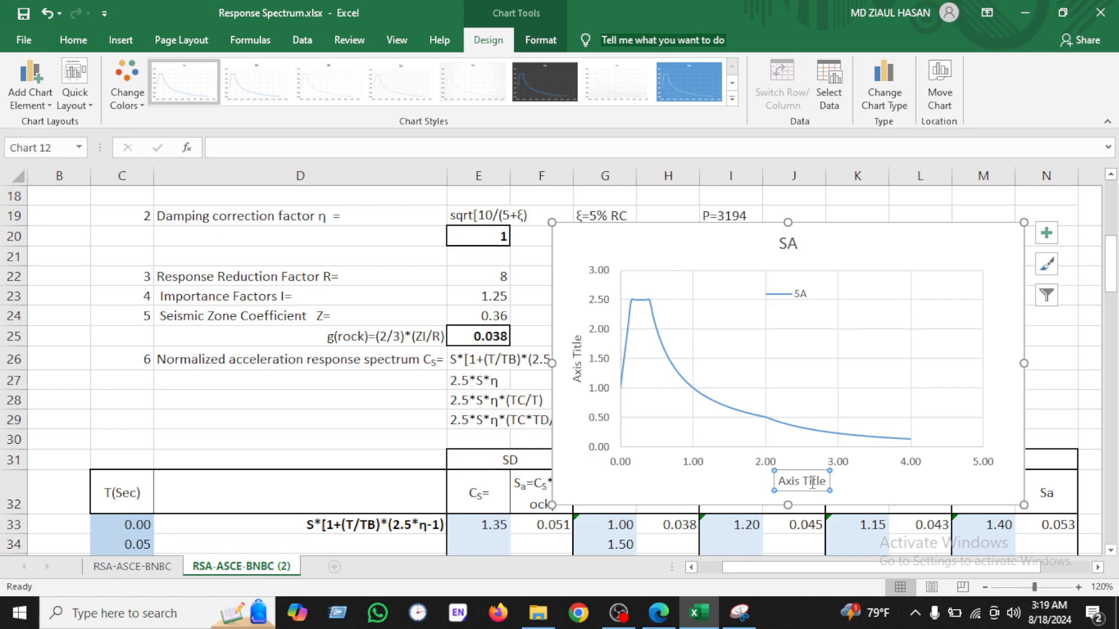
pyautogui.click(402, 150)
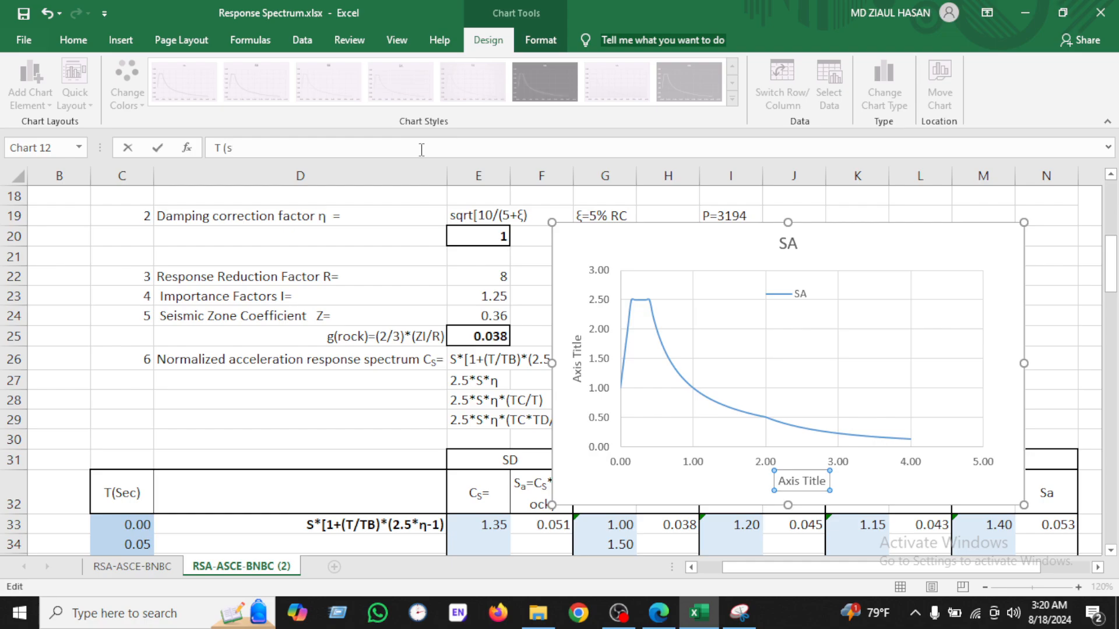
pyautogui.press('Return')
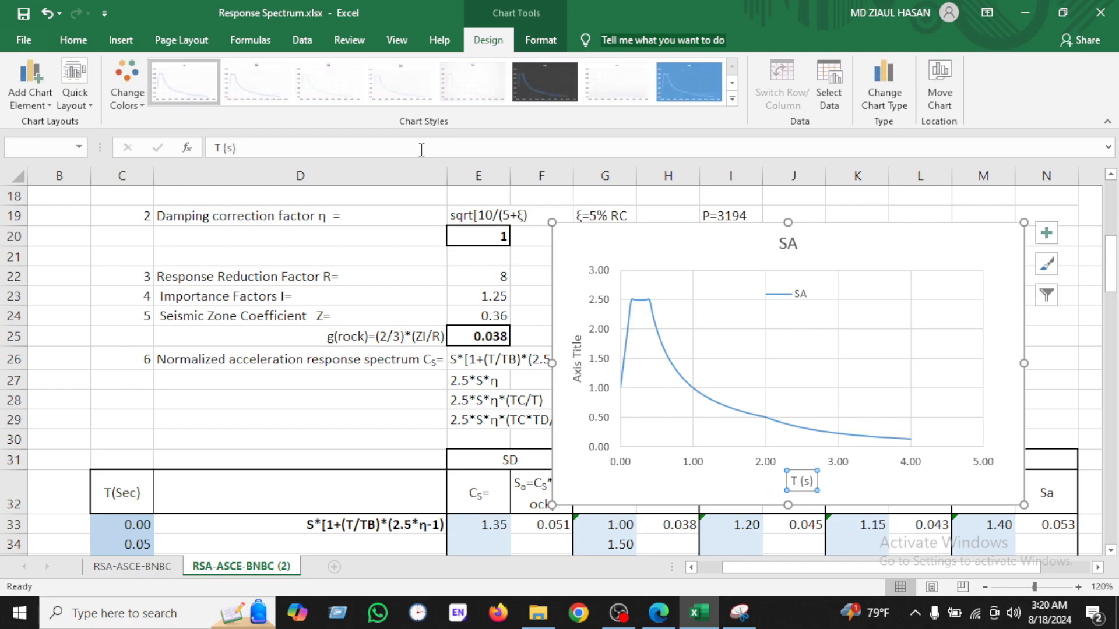
# Step: Rename the vertical axis title as Cs
pyautogui.click(578, 358)
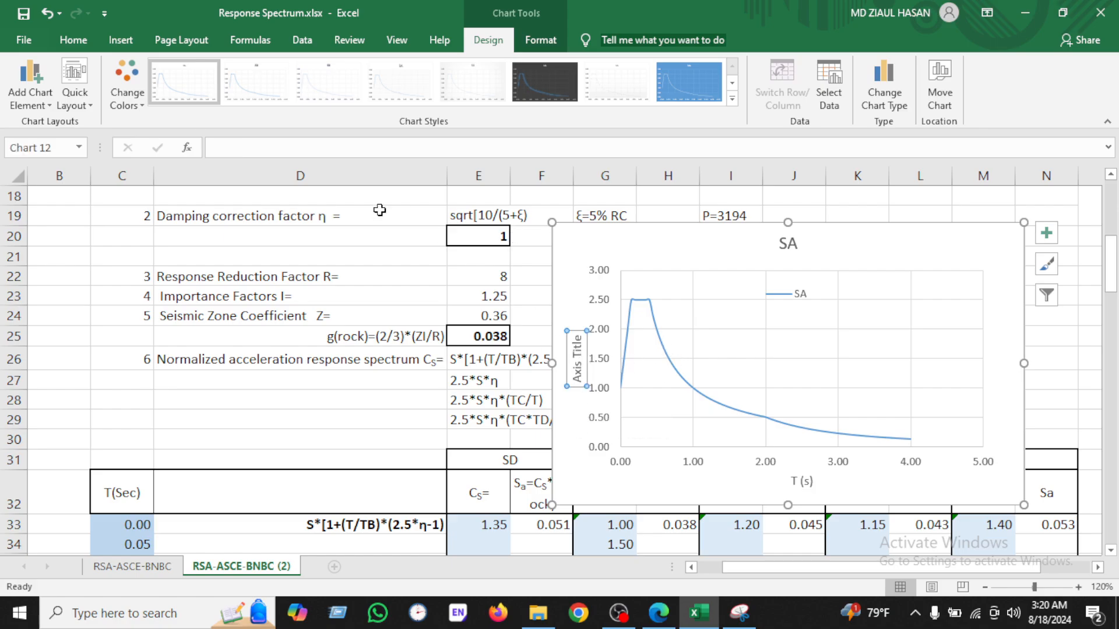
pyautogui.click(345, 147)
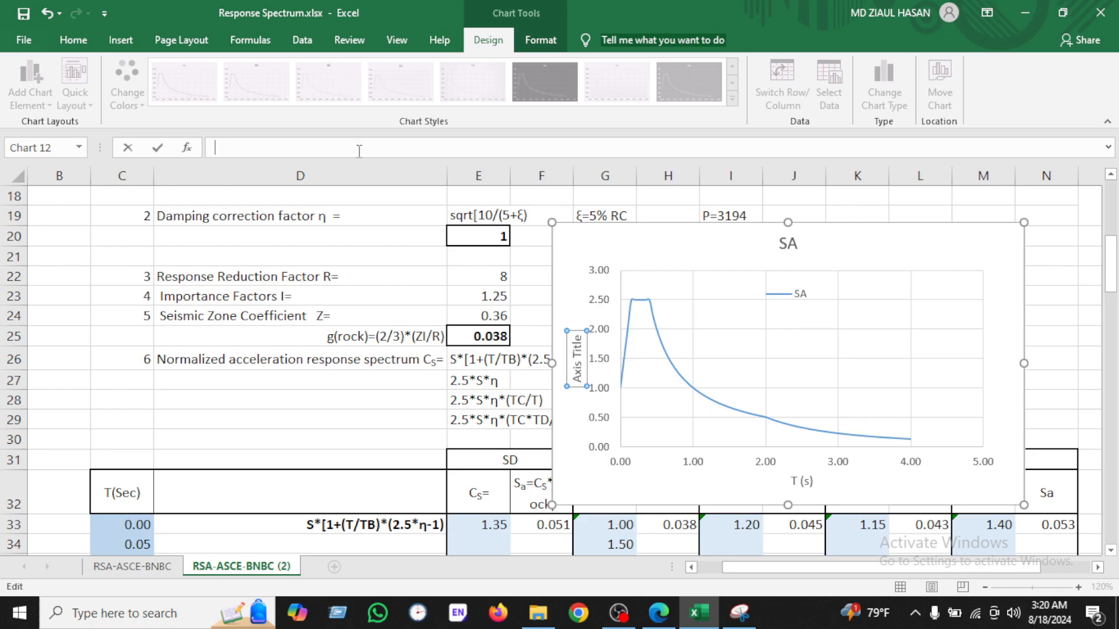
pyautogui.press('Return')
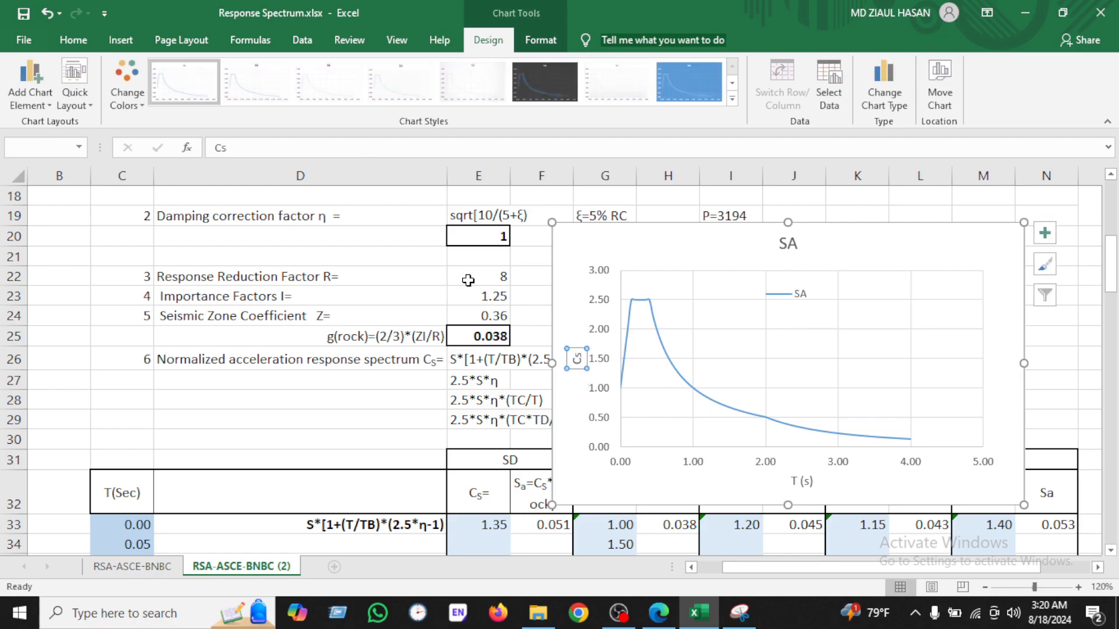
pyautogui.click(1046, 358)
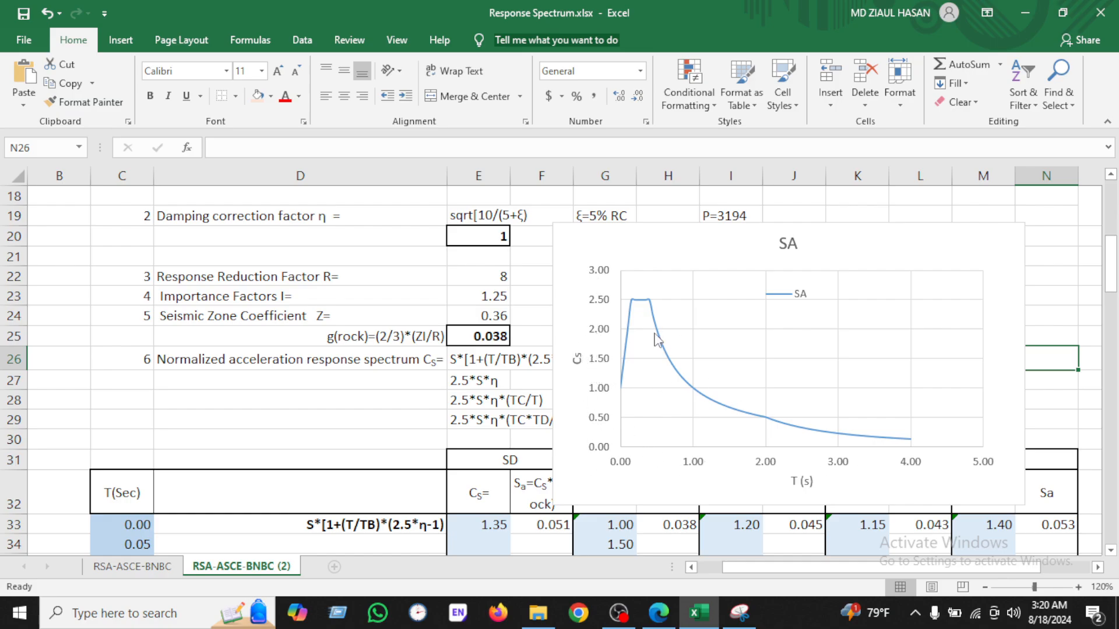
# Step: Set the horizontal axis maximum bound to 4.0
pyautogui.doubleClick(904, 461)
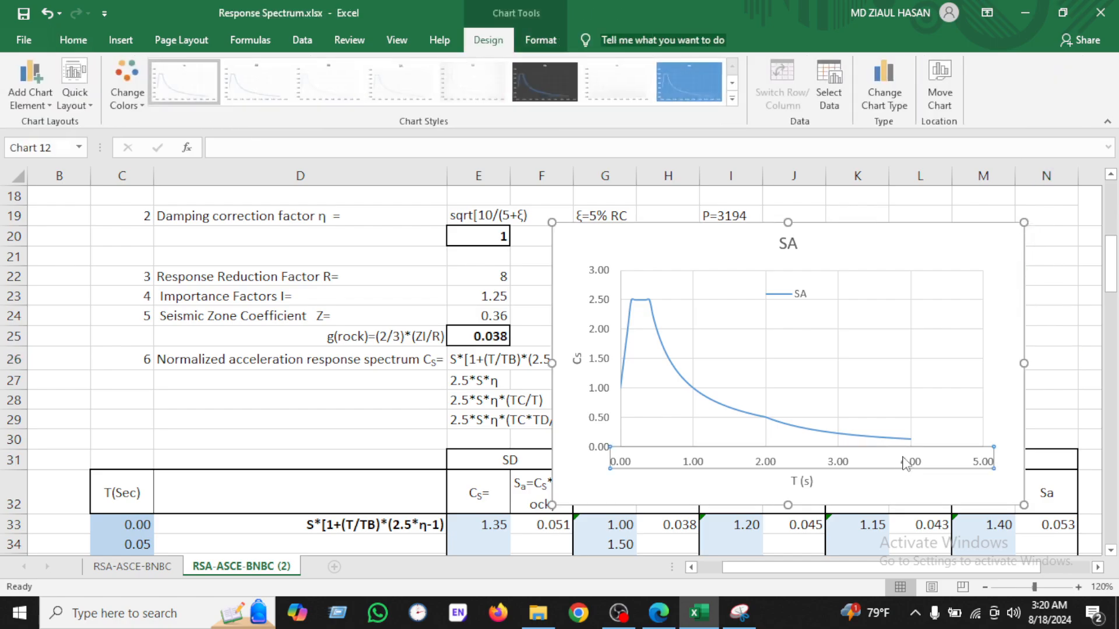
pyautogui.doubleClick(1013, 345)
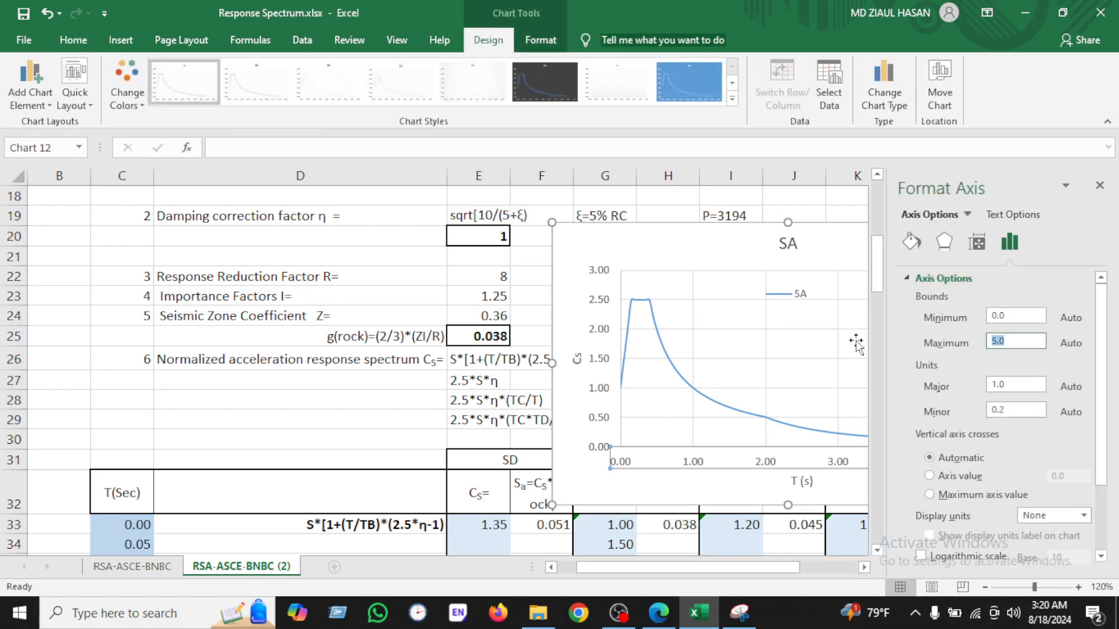
pyautogui.write('4.0')
pyautogui.press('Return')
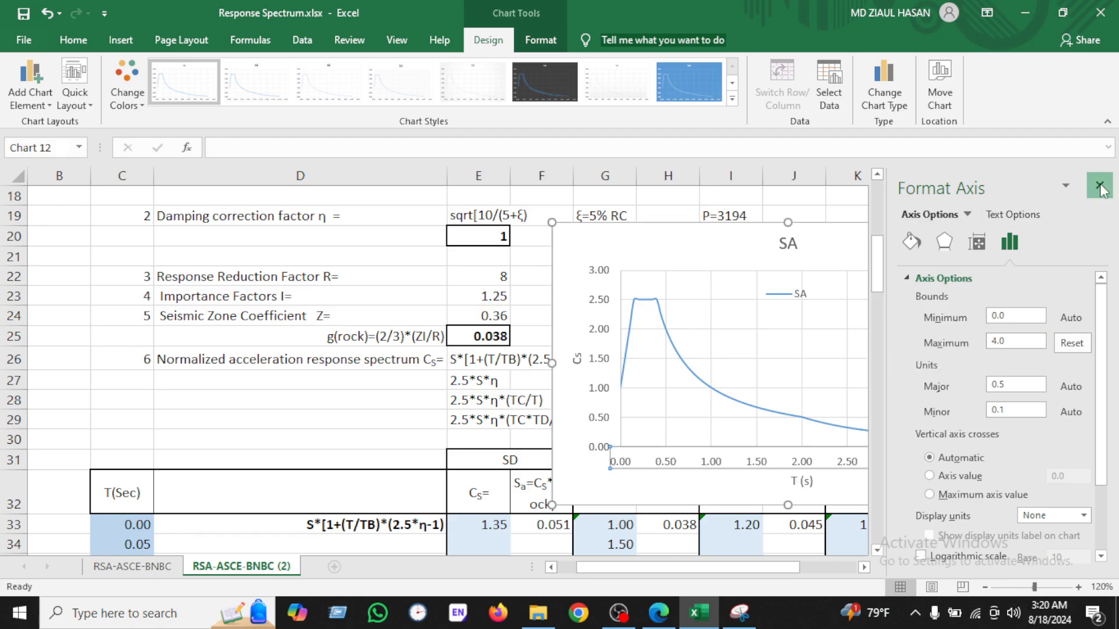
pyautogui.click(1099, 184)
pyautogui.click(1074, 387)
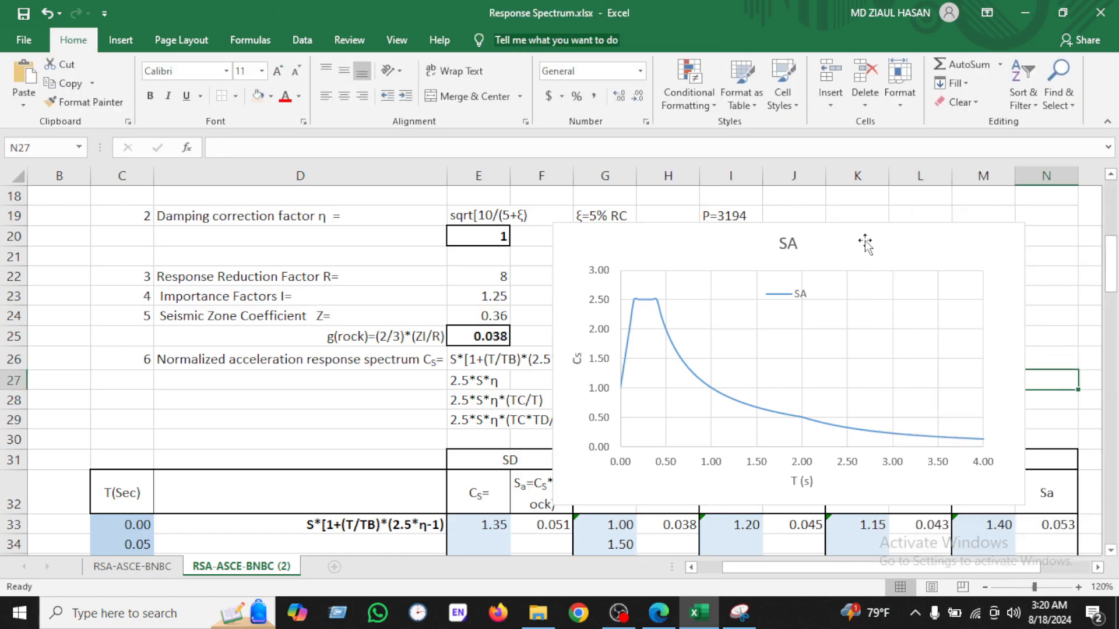
# Step: Shift the chart slightly right and retitle it RSA
pyautogui.moveTo(865, 240); pyautogui.dragTo(916, 239)
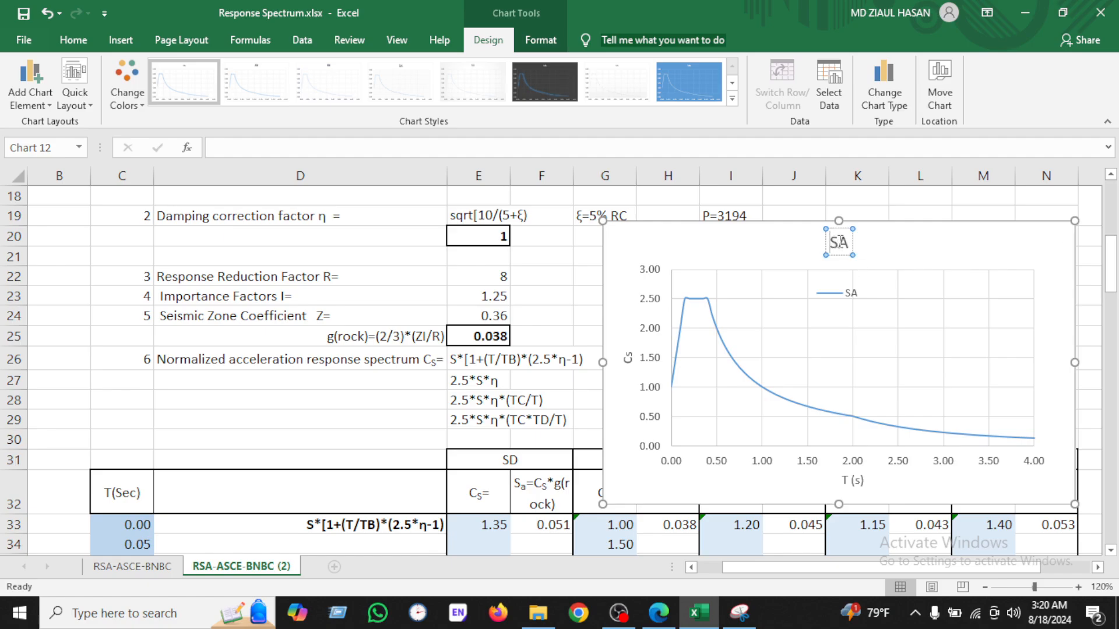
pyautogui.write('R')
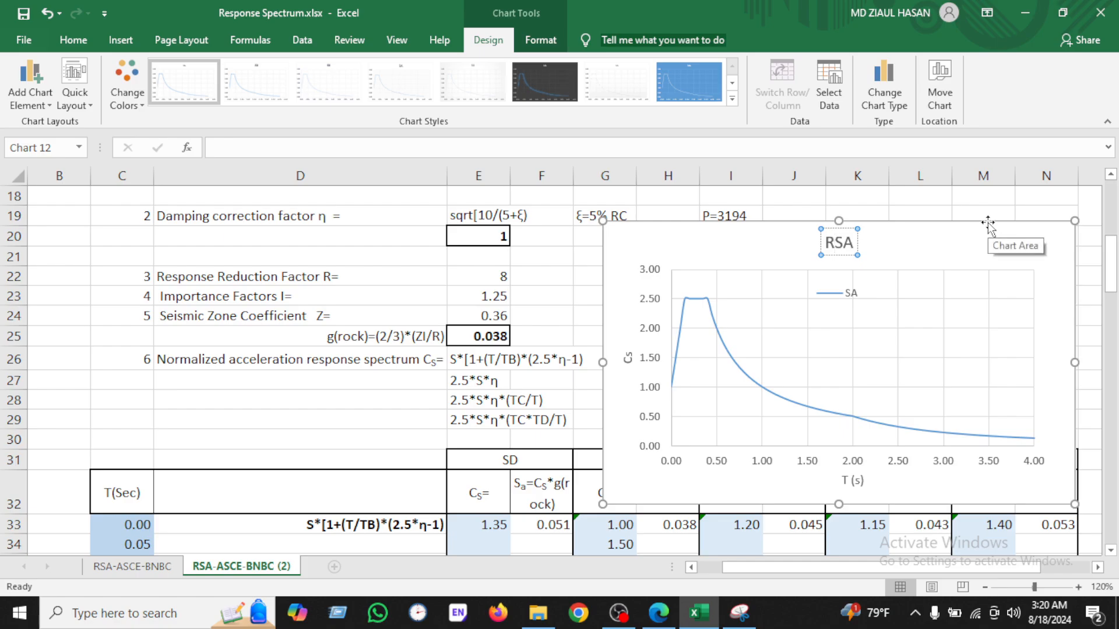
pyautogui.click(324, 398)
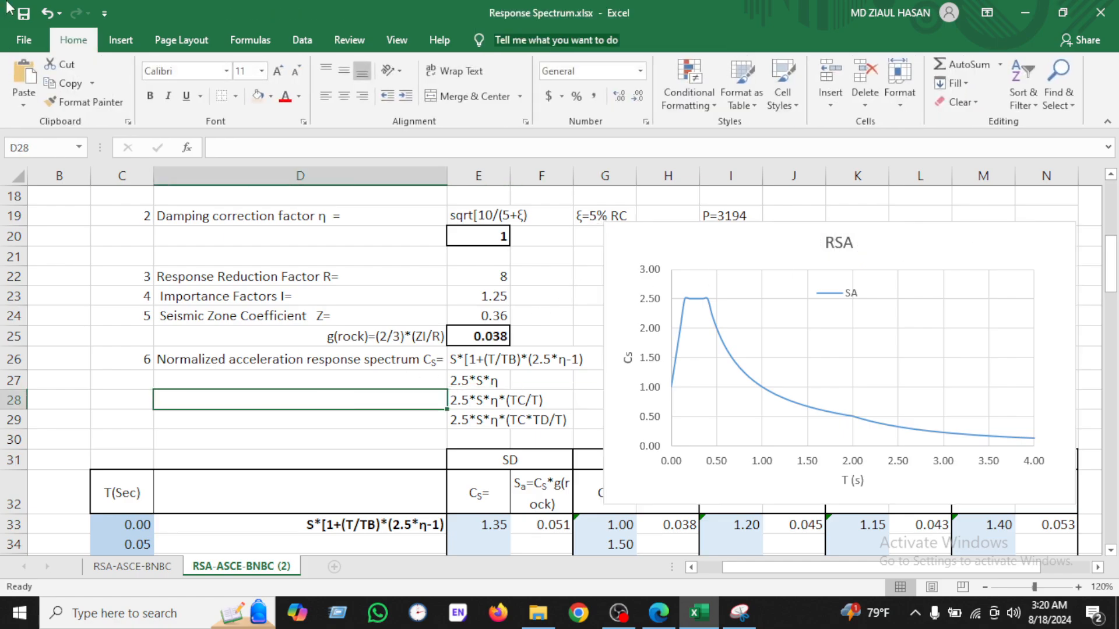
# Step: Move the chart further right, beside the data table
pyautogui.moveTo(915, 240); pyautogui.dragTo(1043, 244)
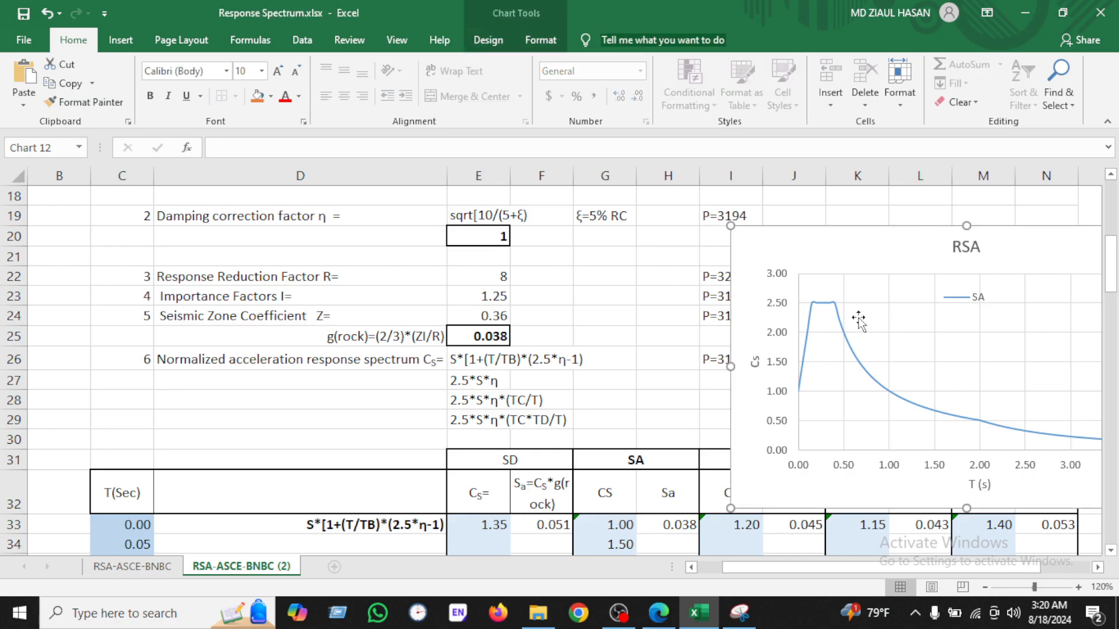
pyautogui.moveTo(816, 232); pyautogui.dragTo(992, 272)
pyautogui.scroll(-2, 797, 369)
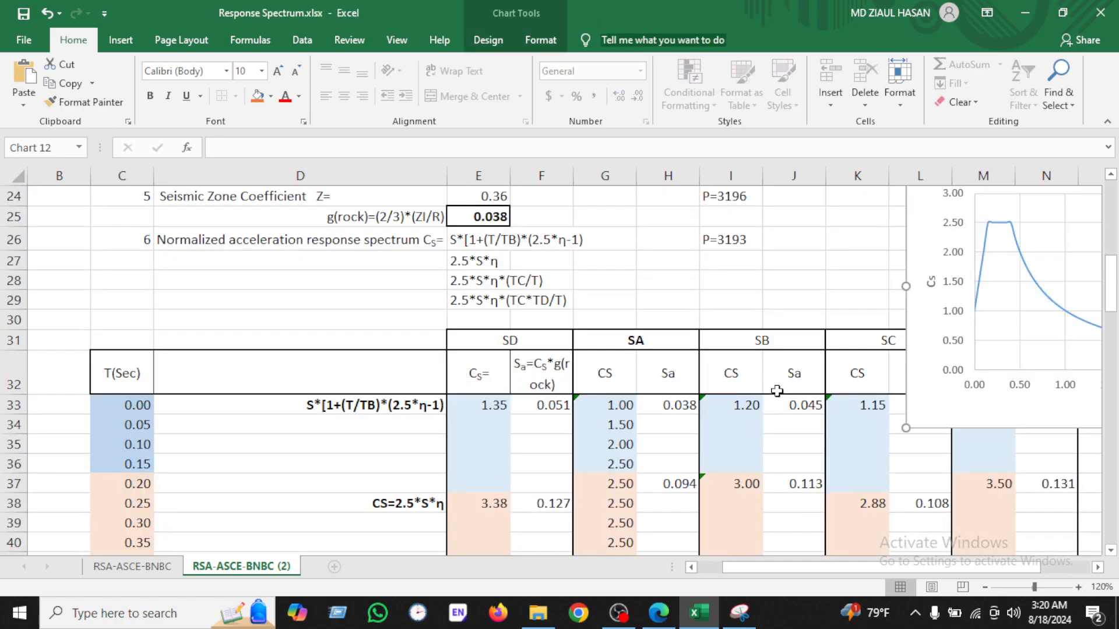
# Step: Checking the reference formulas, fill the SB Cs formula from I33 down to I36
pyautogui.click(763, 341)
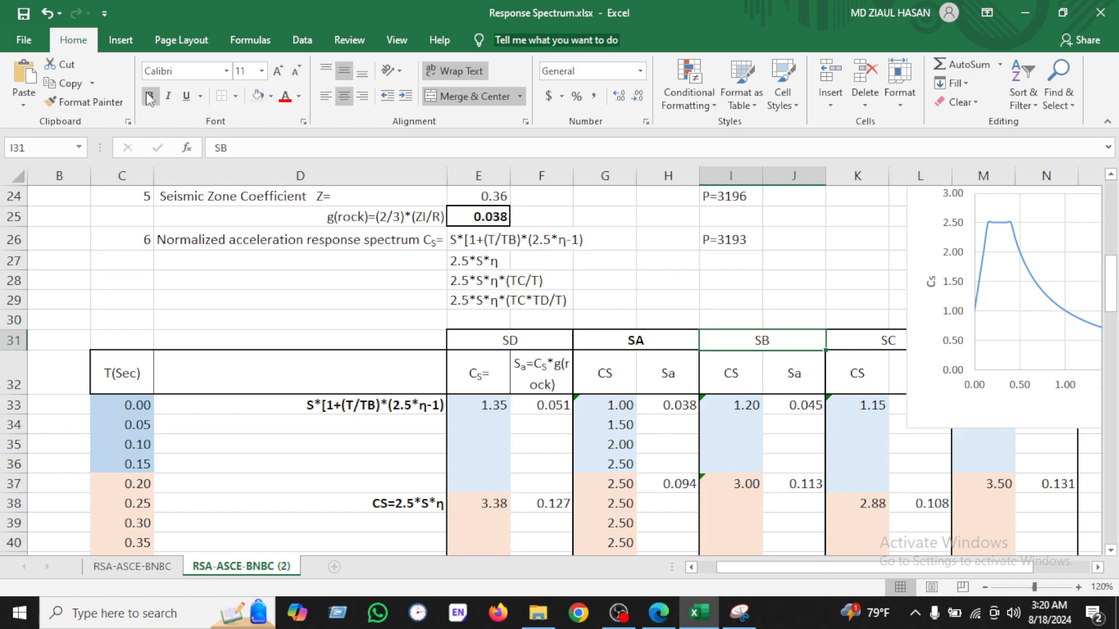
pyautogui.click(749, 402)
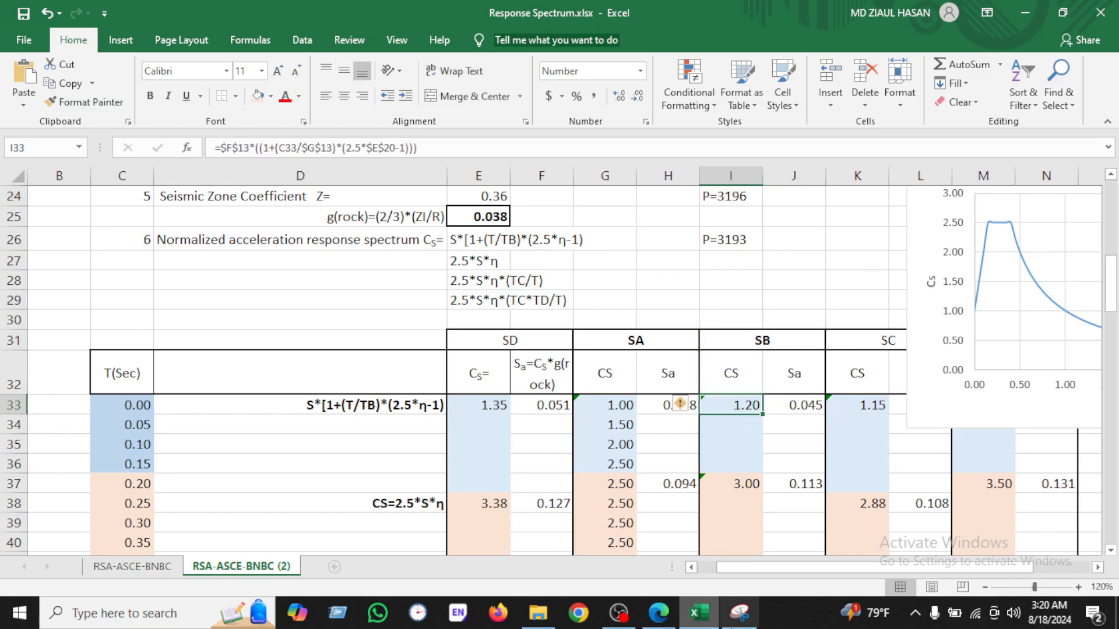
pyautogui.click(740, 612)
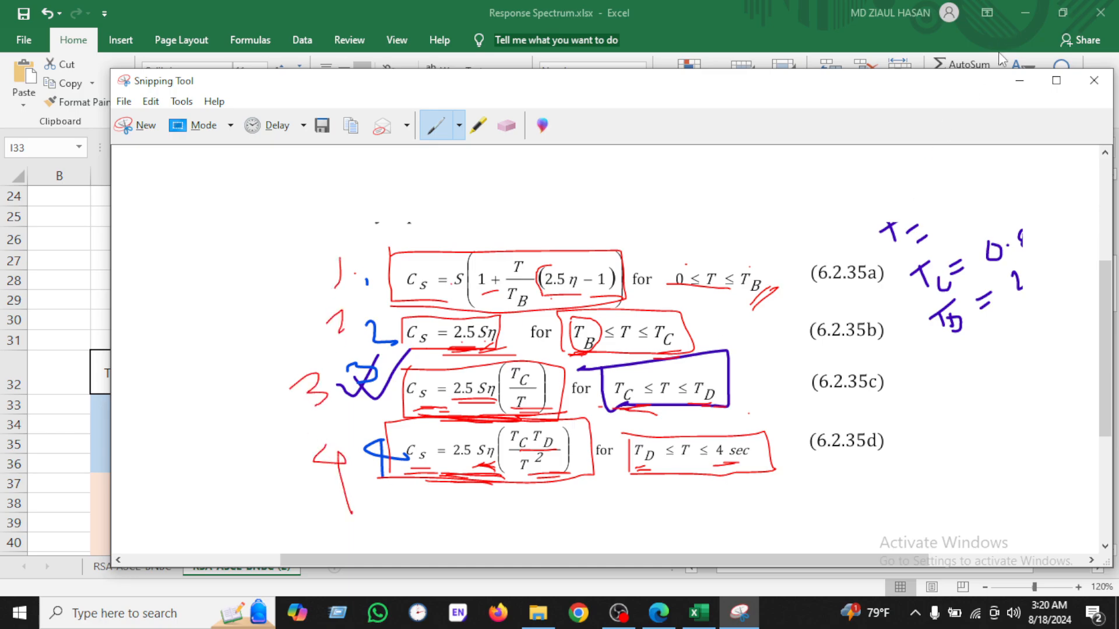
pyautogui.click(1019, 81)
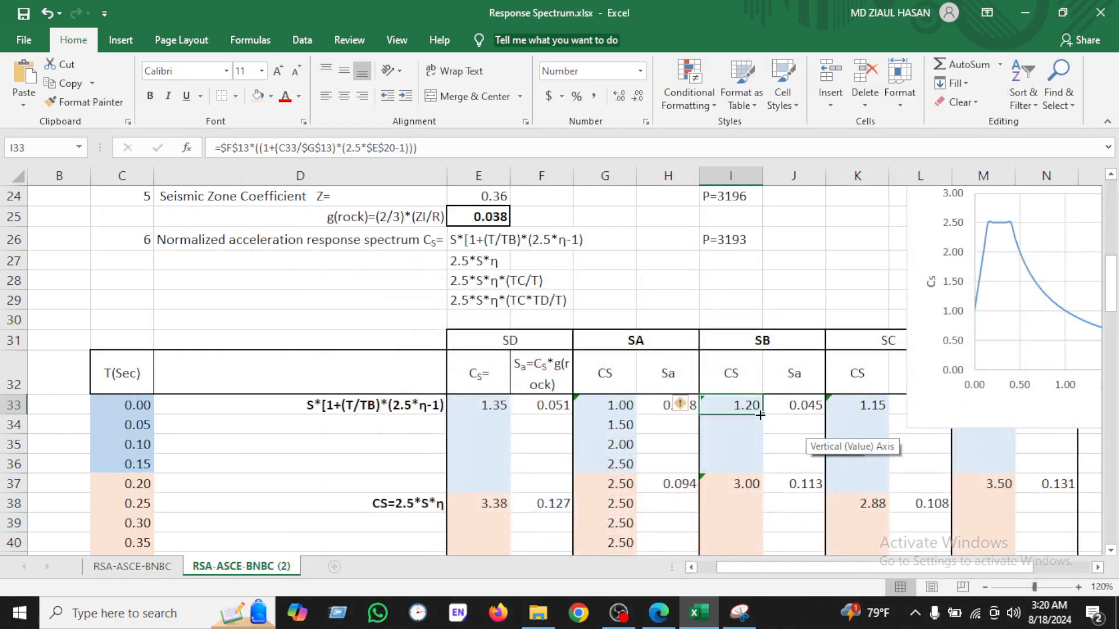
pyautogui.moveTo(762, 414); pyautogui.dragTo(752, 471)
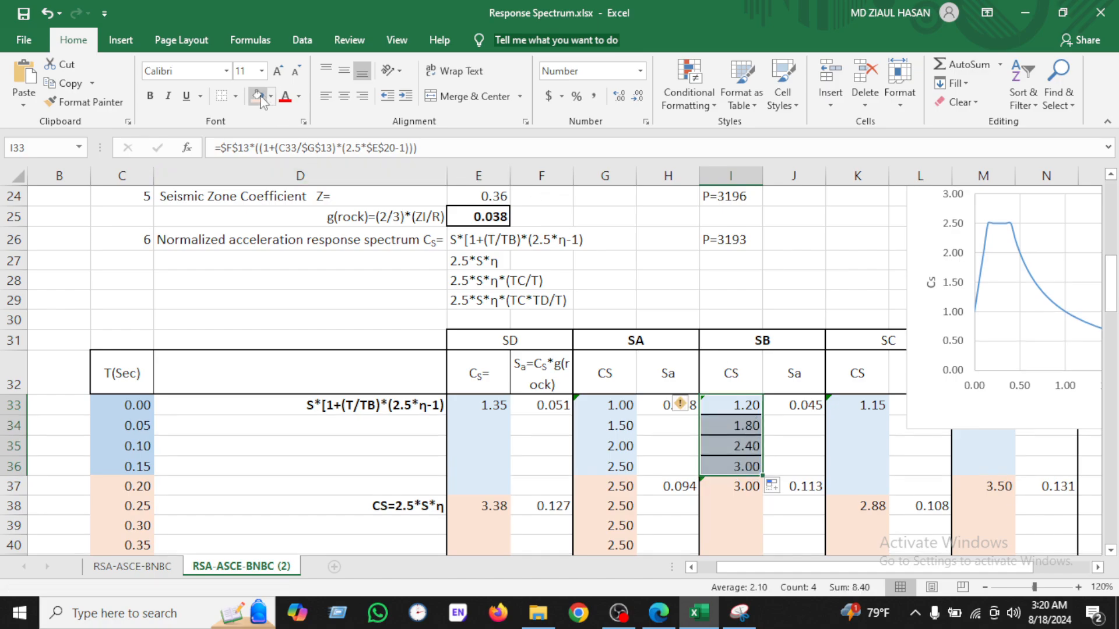
pyautogui.click(220, 99)
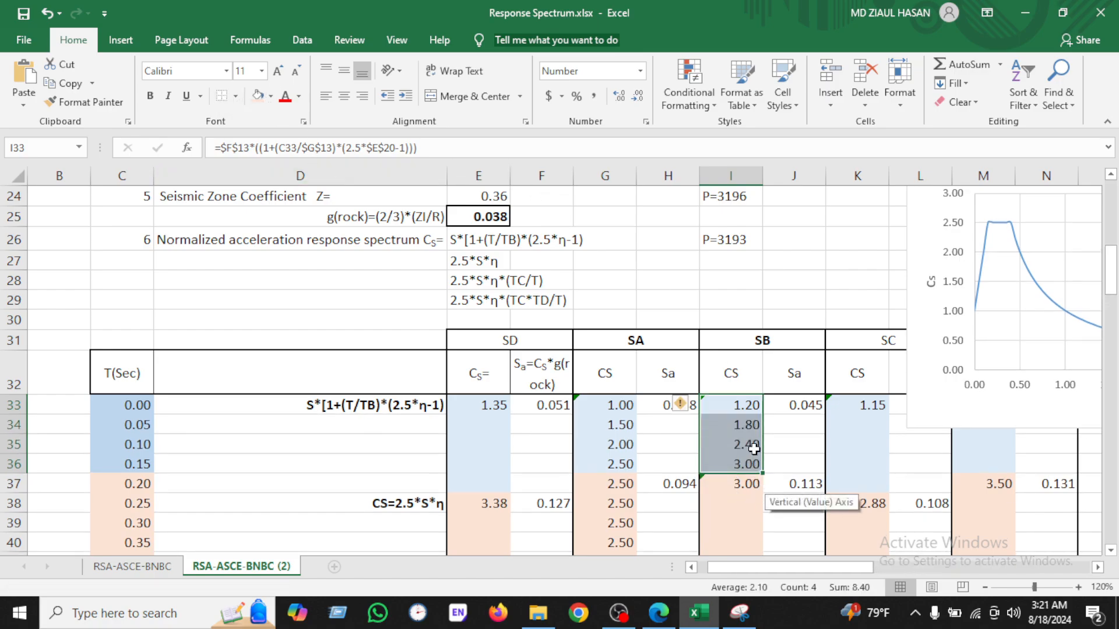
# Step: Fill the SB Cs=2.5*S*η formula from I37 down to I43
pyautogui.scroll(-2, 737, 411)
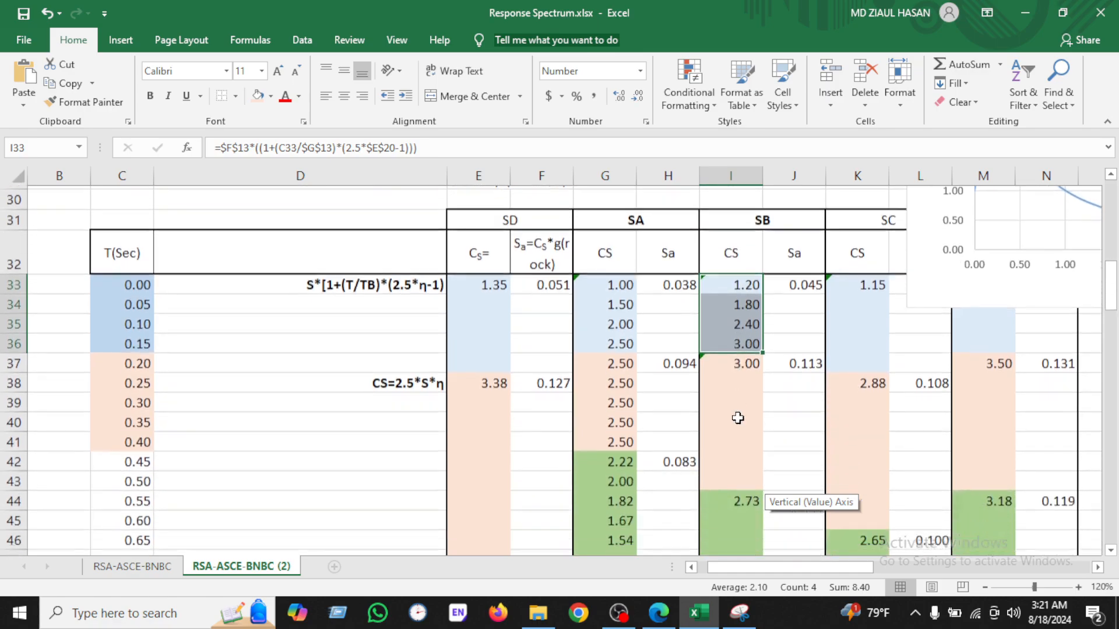
pyautogui.click(741, 358)
pyautogui.moveTo(757, 369); pyautogui.dragTo(764, 469)
pyautogui.click(46, 17)
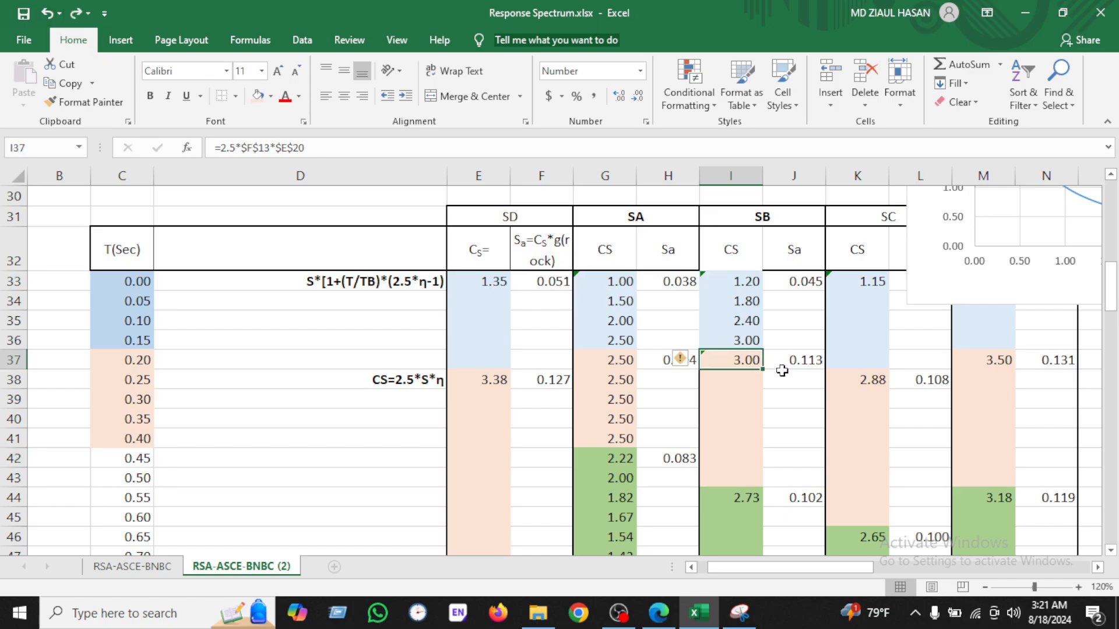
pyautogui.moveTo(762, 370); pyautogui.dragTo(760, 483)
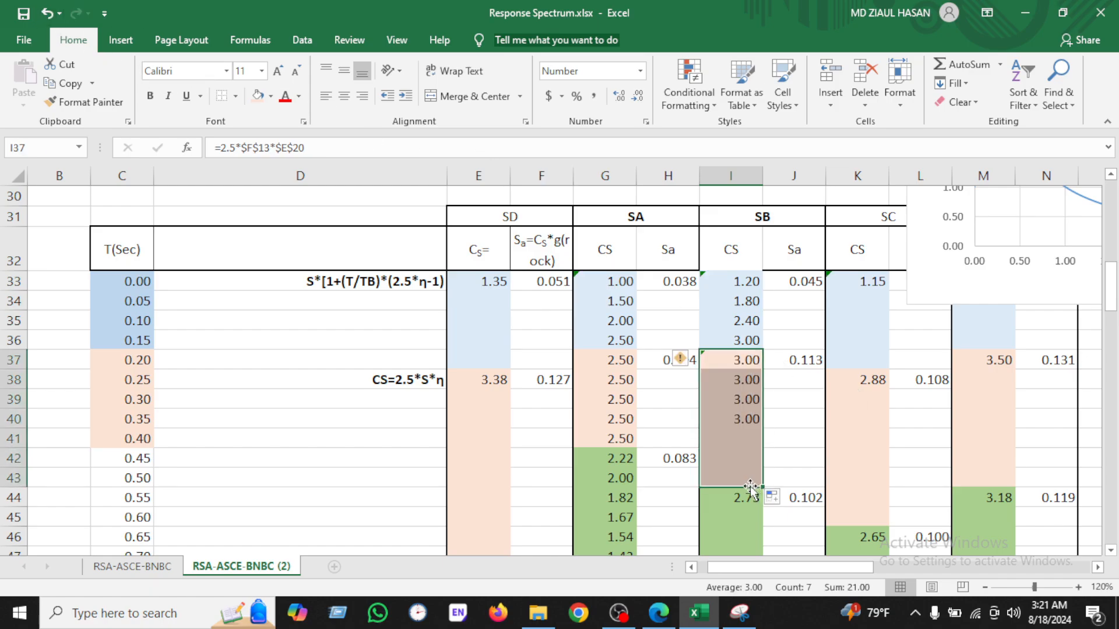
pyautogui.scroll(-2, 751, 496)
pyautogui.click(740, 612)
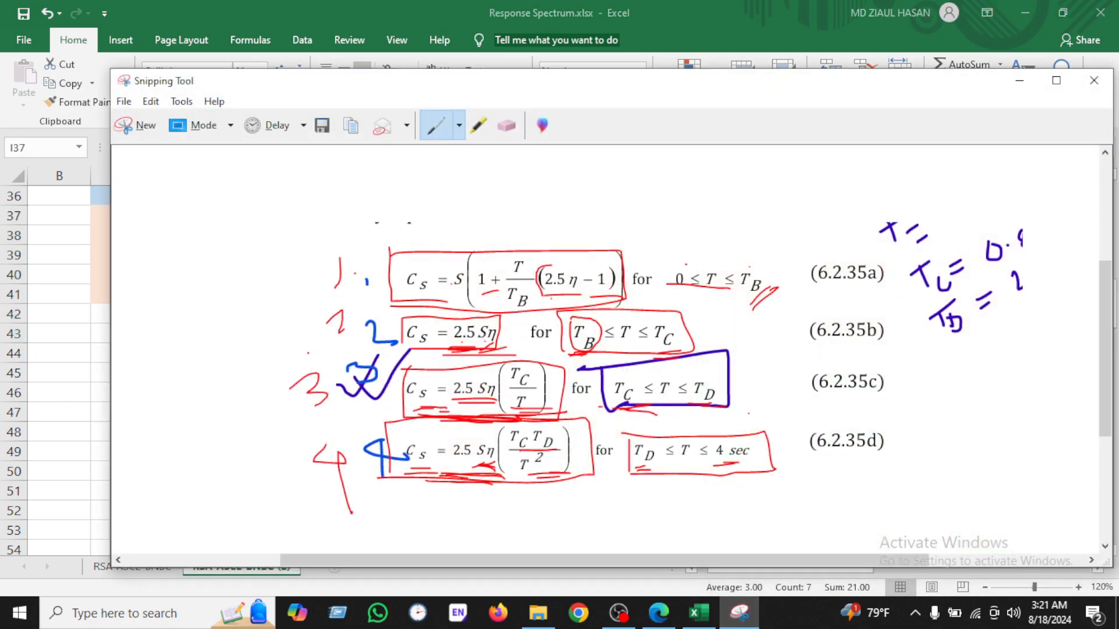
pyautogui.moveTo(433, 415); pyautogui.dragTo(643, 439)
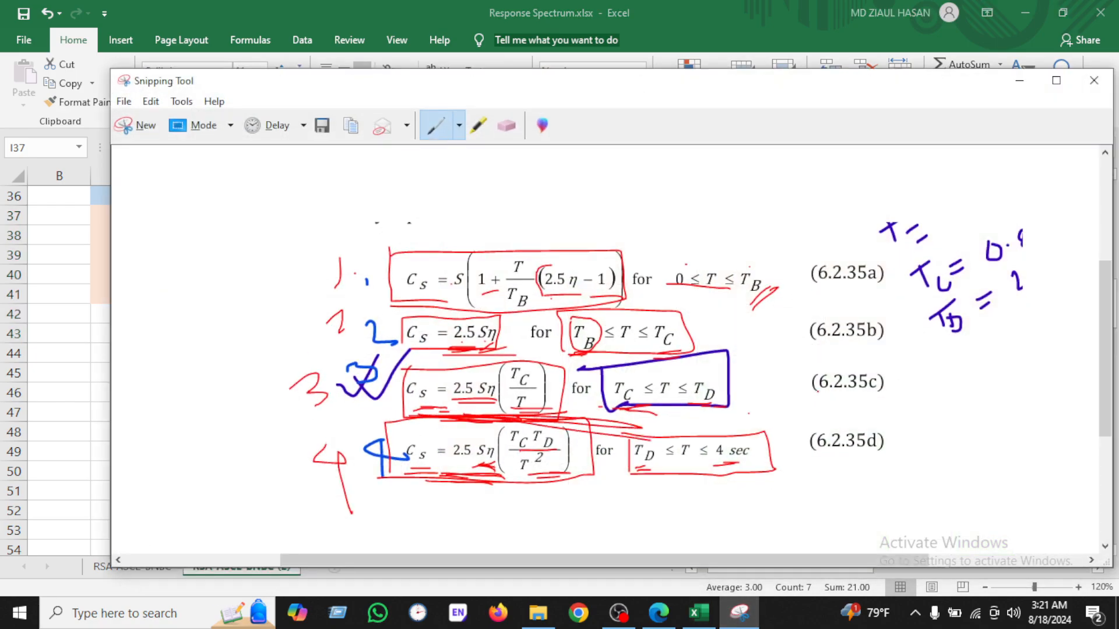
pyautogui.click(752, 613)
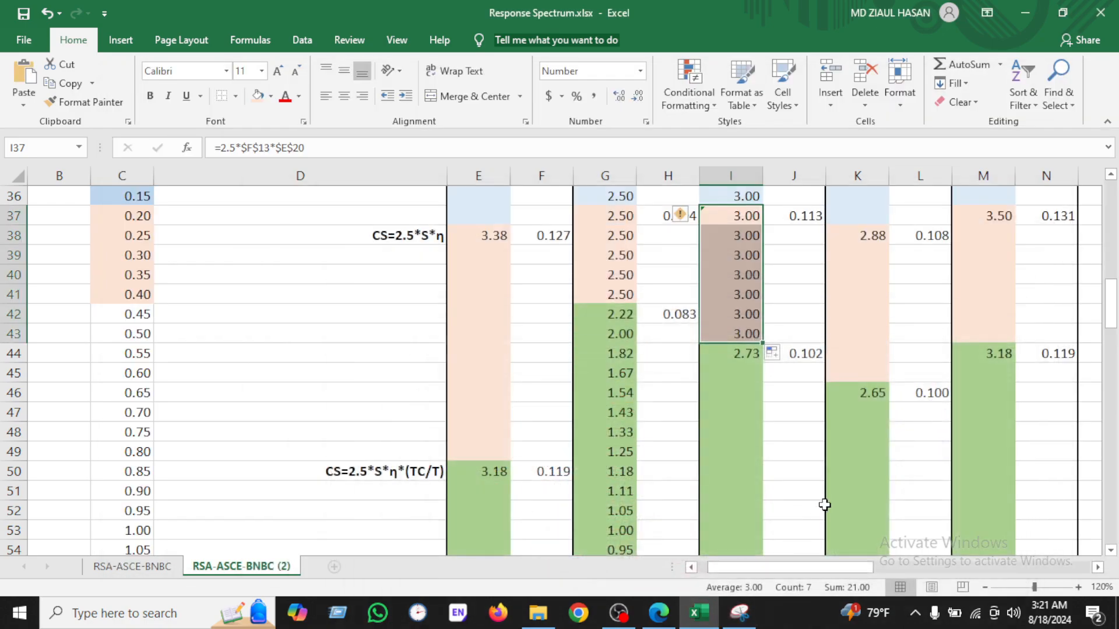
# Step: Fill the SB Cs=2.5*S*η*(TC/T) formula from I44 down to I73
pyautogui.click(756, 357)
pyautogui.moveTo(761, 364); pyautogui.dragTo(766, 342)
# Step: Fill the SB Cs=2.5*S*η*(TC*TD/T²) formula from I74 down to the end of the column
pyautogui.click(748, 354)
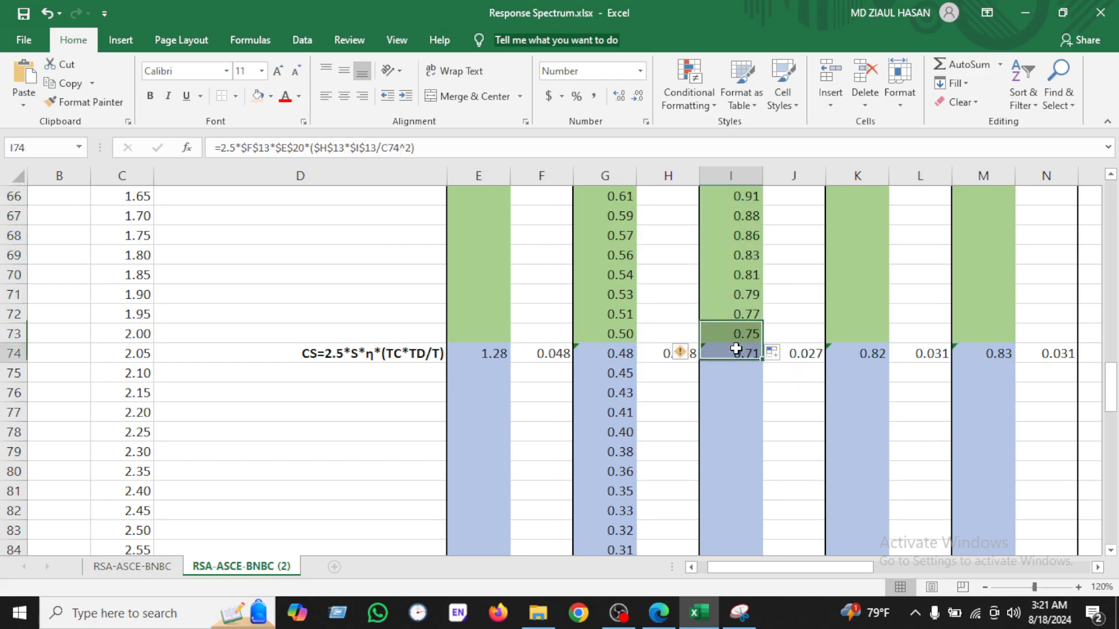
pyautogui.doubleClick(762, 364)
pyautogui.scroll(-7, 763, 390)
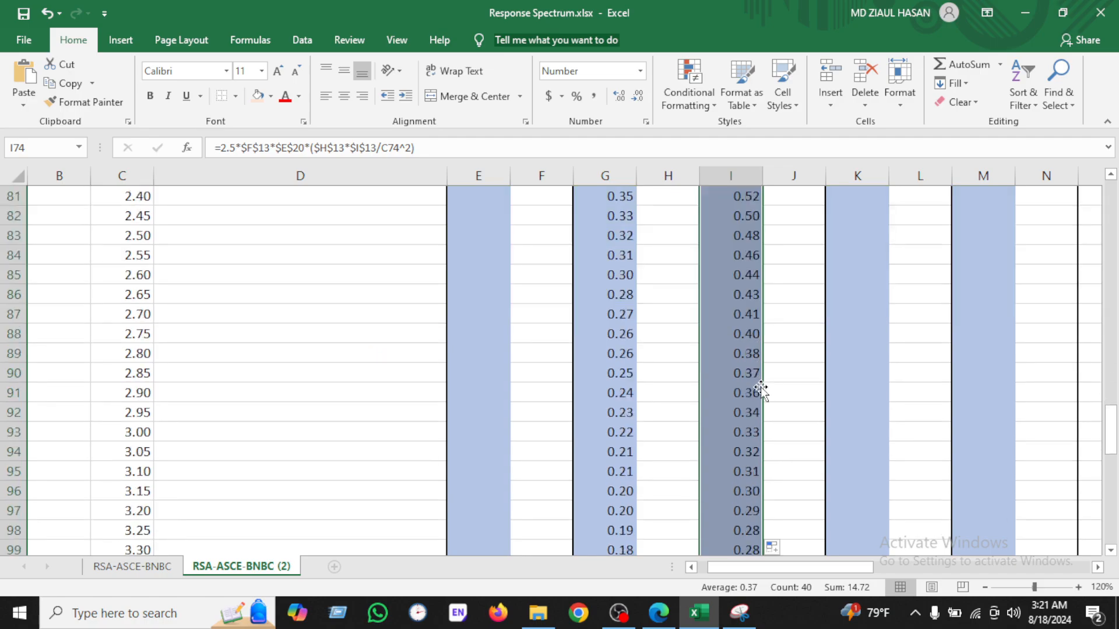
pyautogui.scroll(13, 765, 388)
pyautogui.scroll(6, 766, 386)
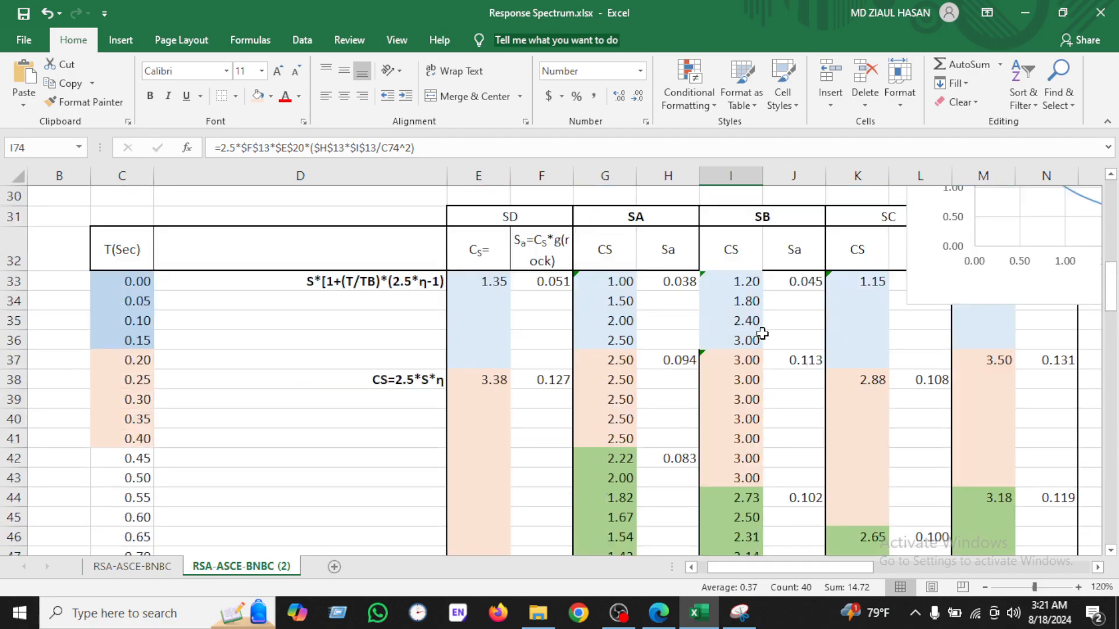
# Step: Shift the chart further right so it clears the SC columns
pyautogui.moveTo(797, 566); pyautogui.dragTo(875, 566)
pyautogui.moveTo(795, 566); pyautogui.dragTo(736, 567)
pyautogui.moveTo(820, 299); pyautogui.dragTo(938, 298)
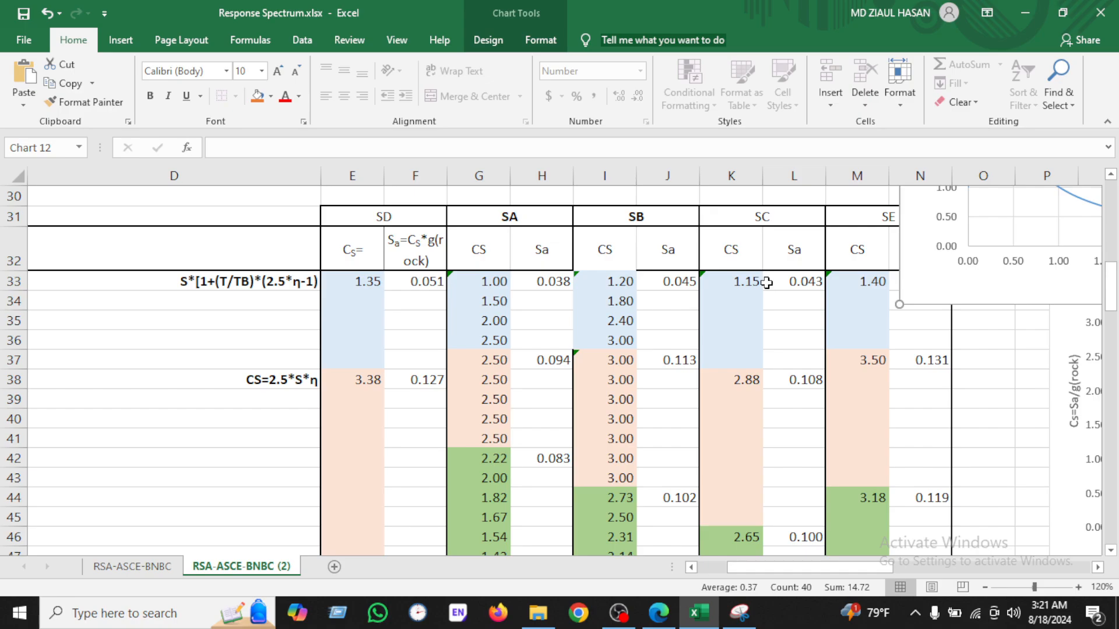
# Step: Bold the SC heading and fill the SC Cs formula from K33 down to K37
pyautogui.click(780, 222)
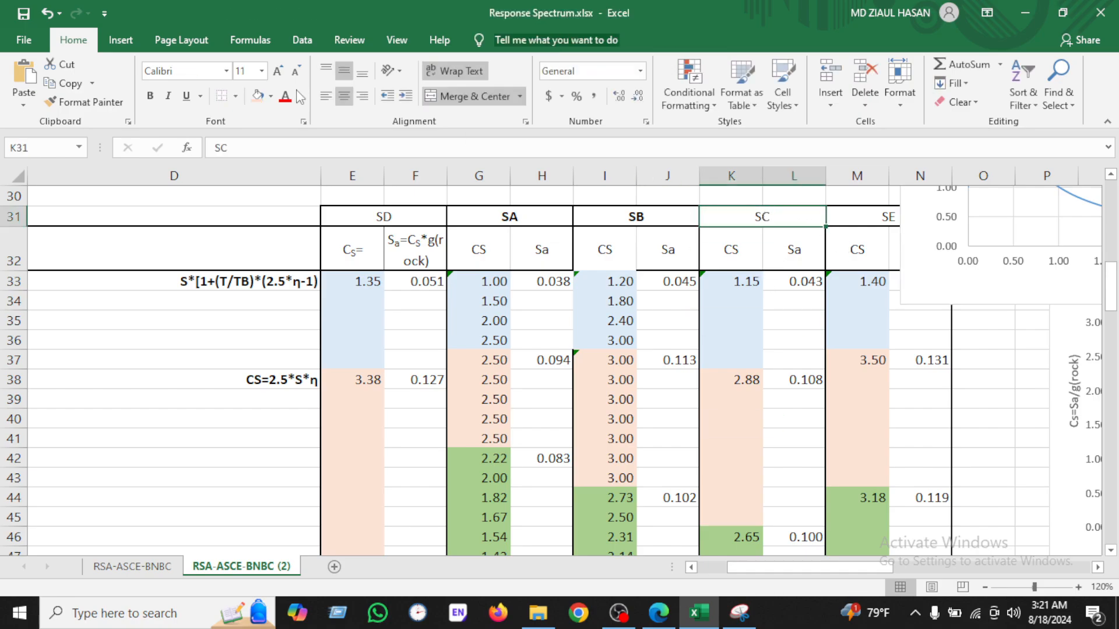
pyautogui.click(150, 95)
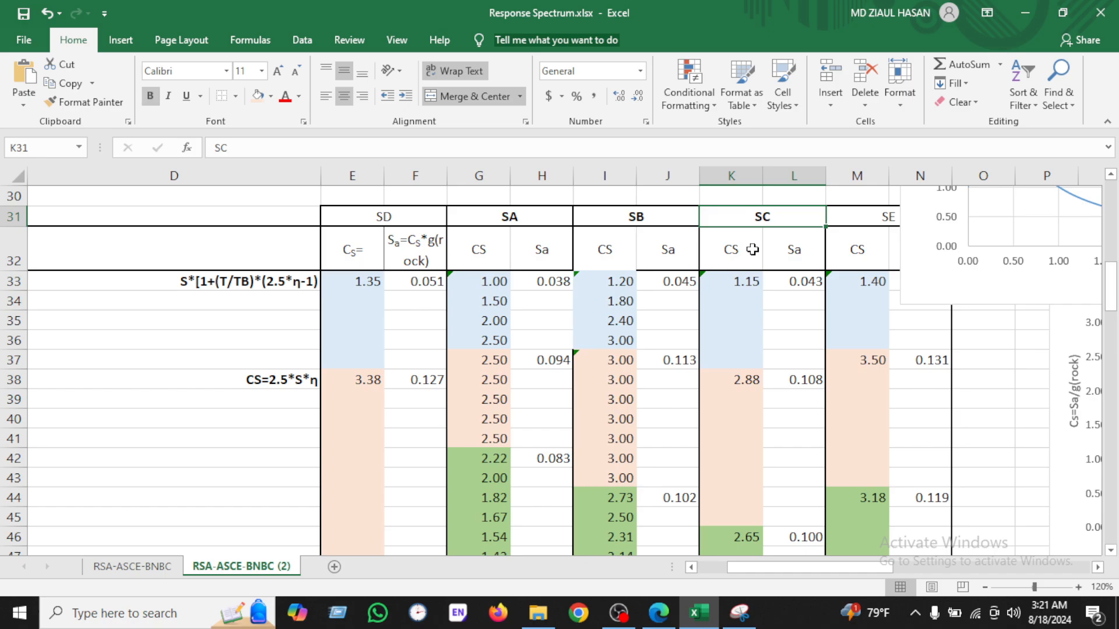
pyautogui.click(743, 282)
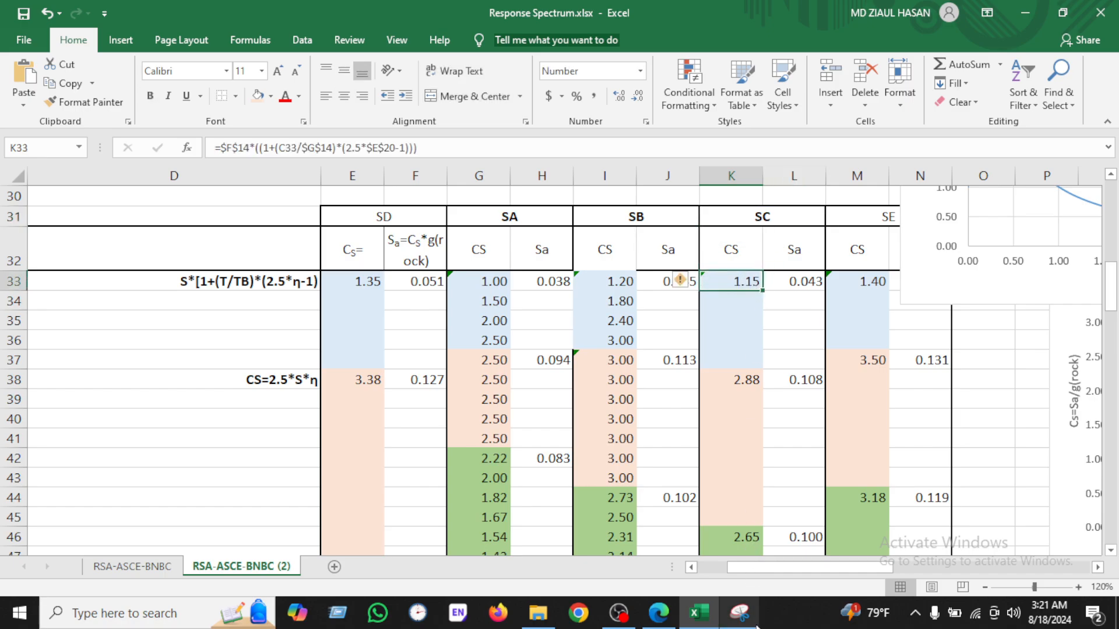
pyautogui.click(739, 611)
pyautogui.moveTo(352, 270); pyautogui.dragTo(563, 138)
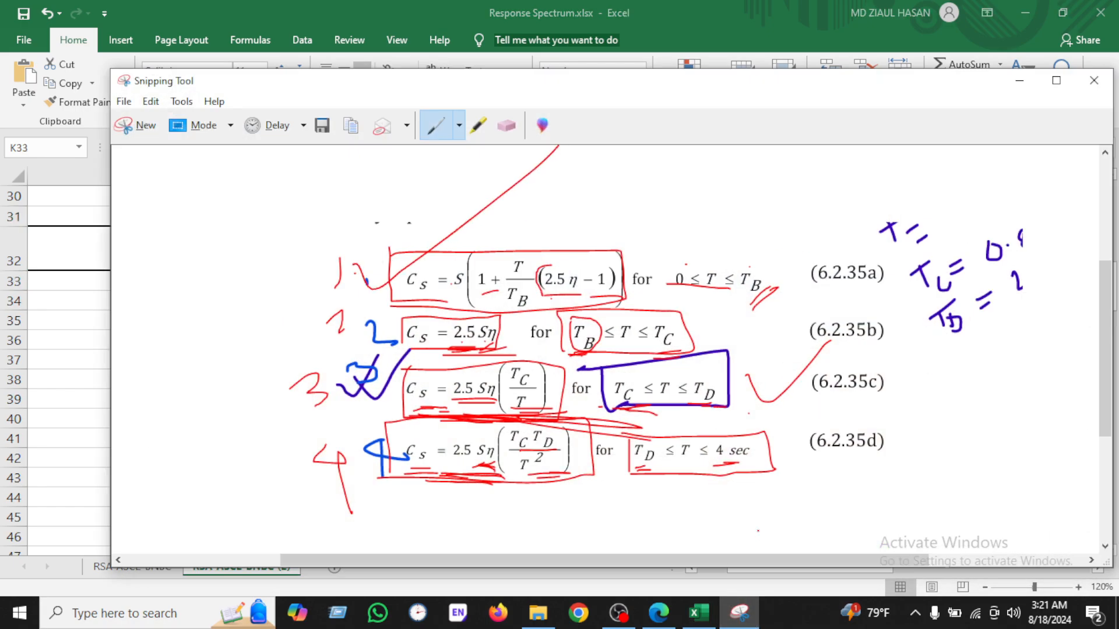
pyautogui.click(741, 586)
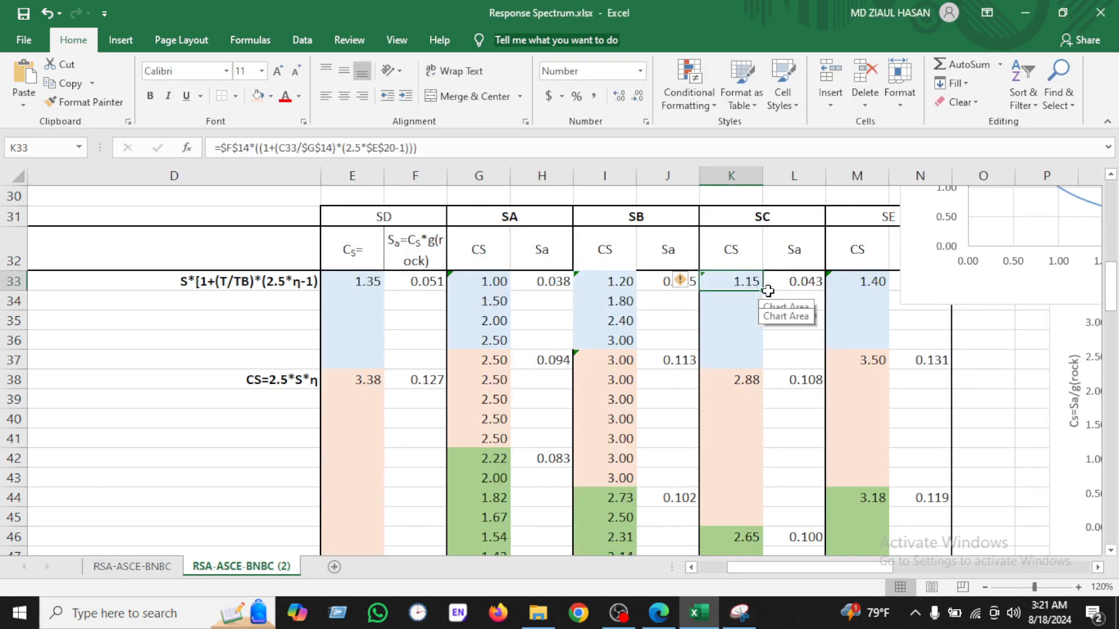
pyautogui.moveTo(765, 294); pyautogui.dragTo(761, 366)
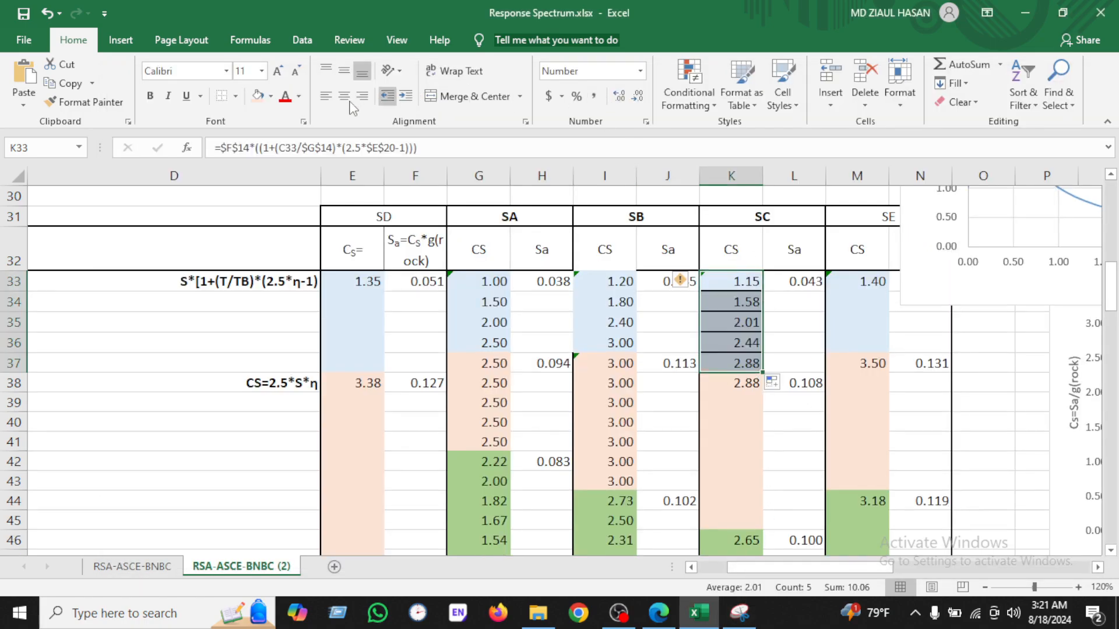
# Step: Fill the SC Cs=2.5*S*η formula from K38 down to K45
pyautogui.click(227, 96)
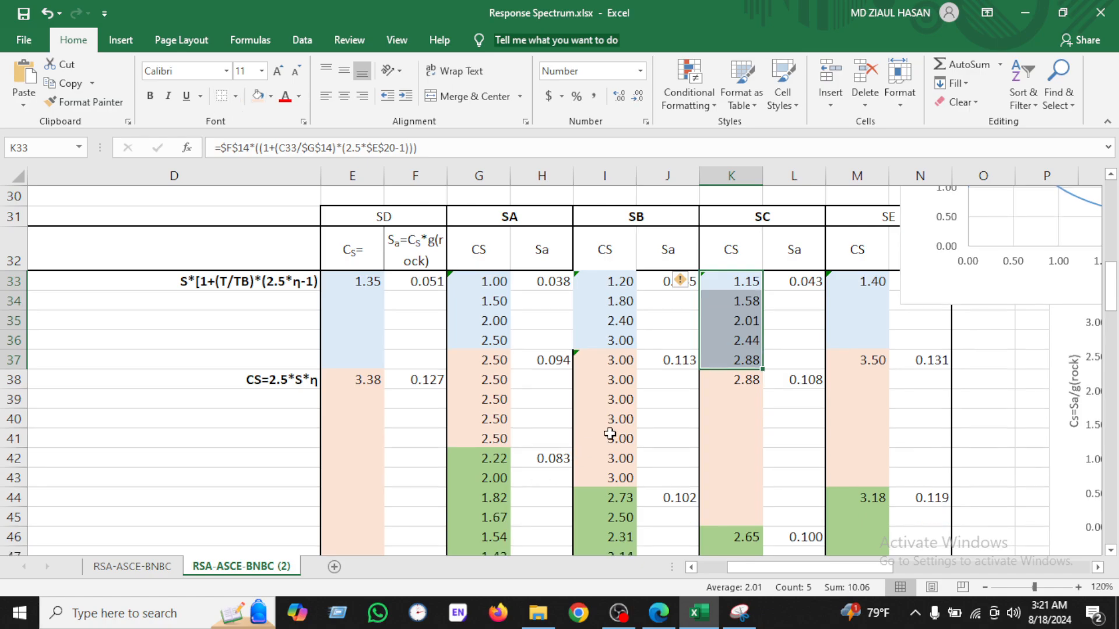
pyautogui.click(757, 385)
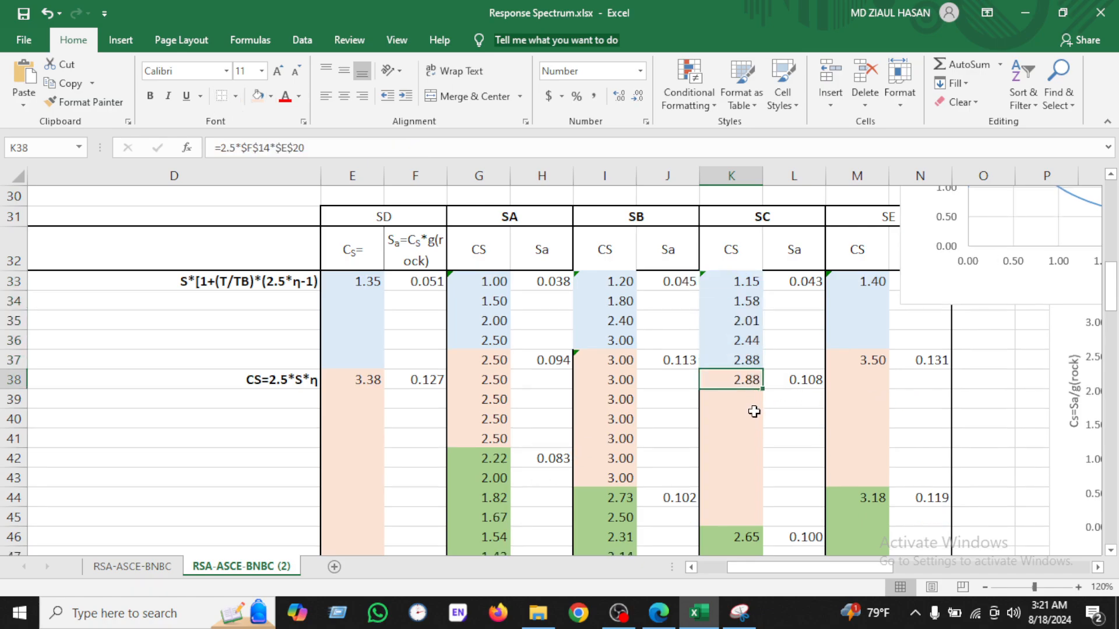
pyautogui.doubleClick(765, 391)
pyautogui.scroll(-3, 757, 390)
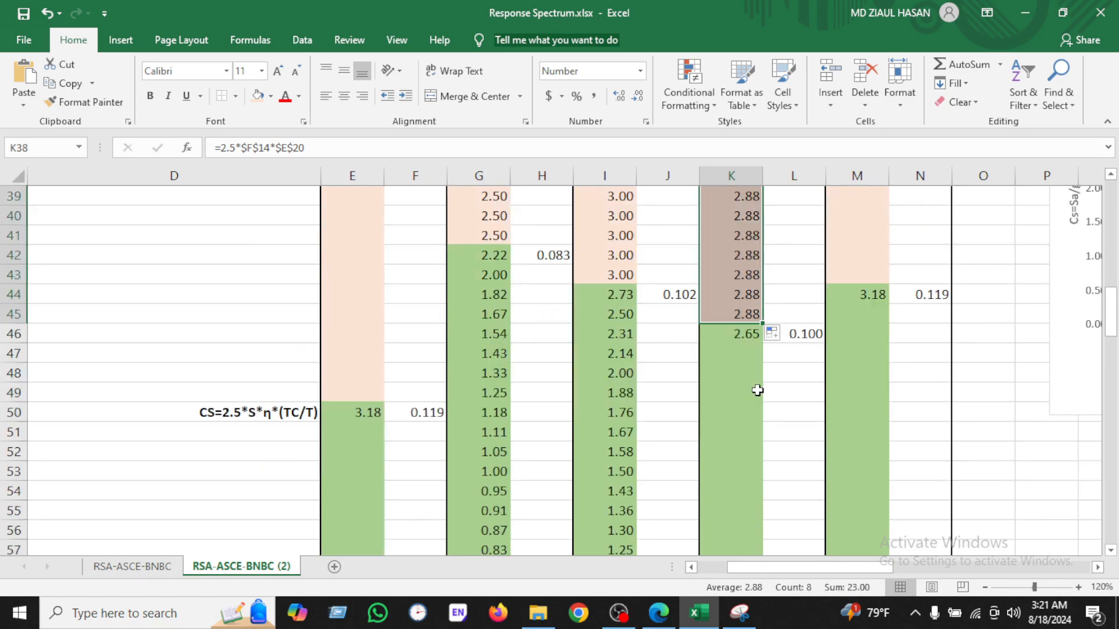
# Step: Check the formula reference image, then fill the SC Cs=2.5*S*η*(TC/T) formula from K46 down to K73
pyautogui.click(739, 613)
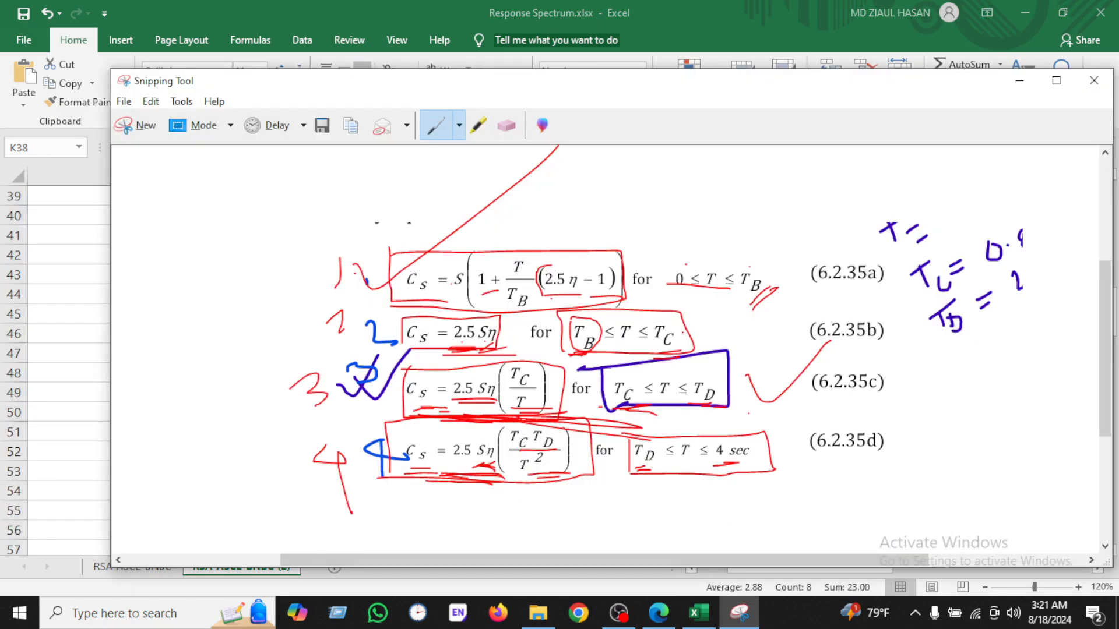
pyautogui.click(699, 613)
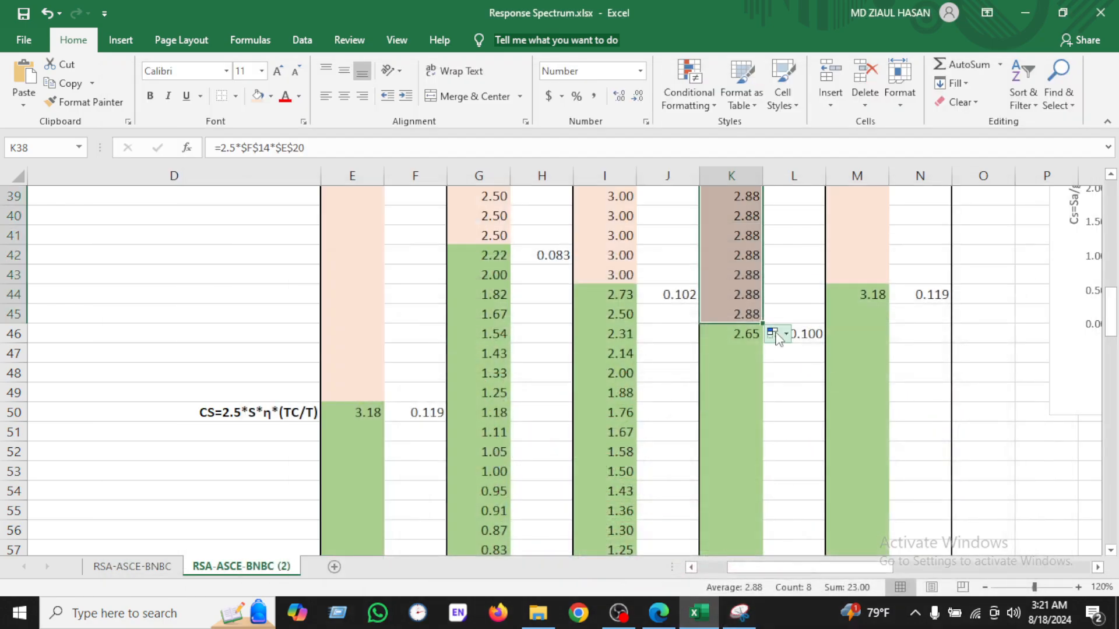
pyautogui.click(746, 334)
pyautogui.doubleClick(762, 344)
pyautogui.scroll(-6, 756, 346)
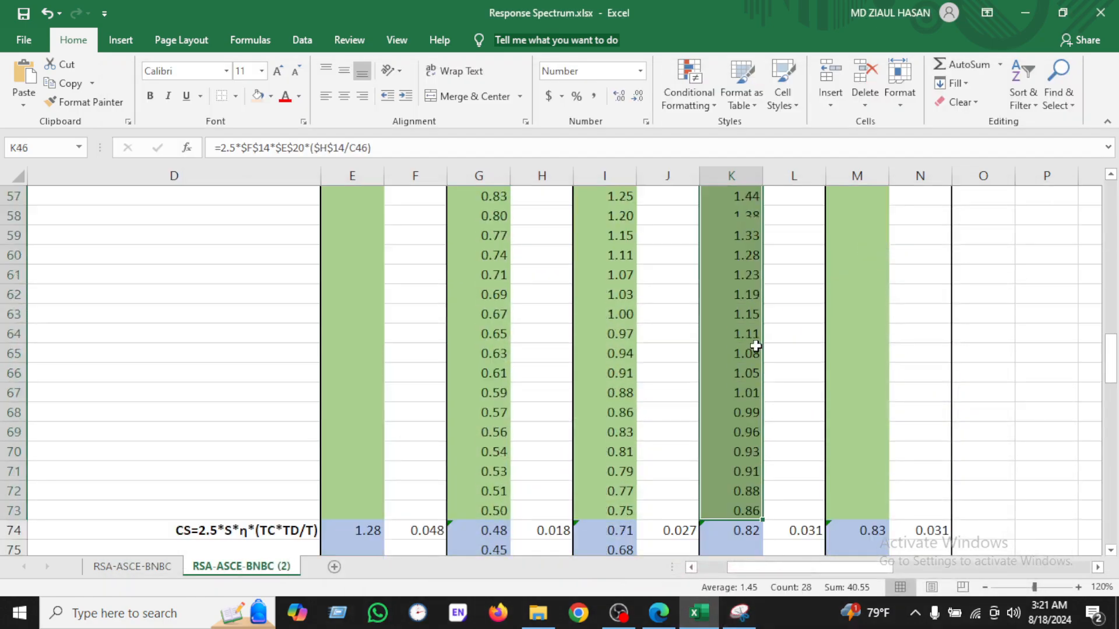
pyautogui.scroll(-5, 756, 346)
pyautogui.scroll(2, 749, 349)
# Step: Fill the SC Cs=2.5*S*η*(TC*TD/T²) formula from K74 down to the end of the column
pyautogui.click(750, 357)
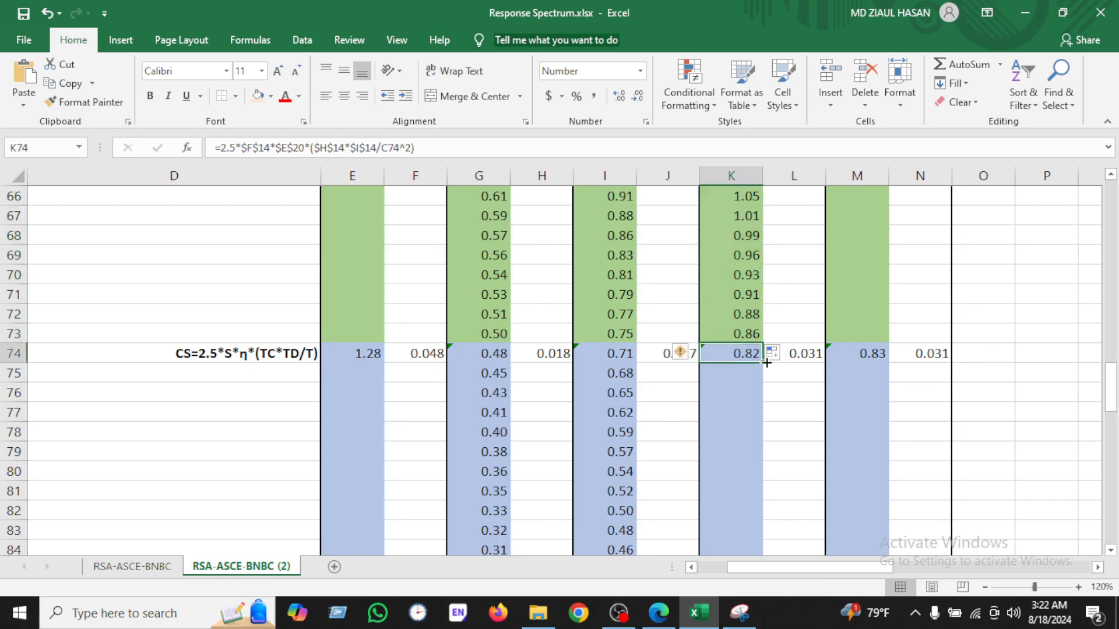
pyautogui.click(739, 612)
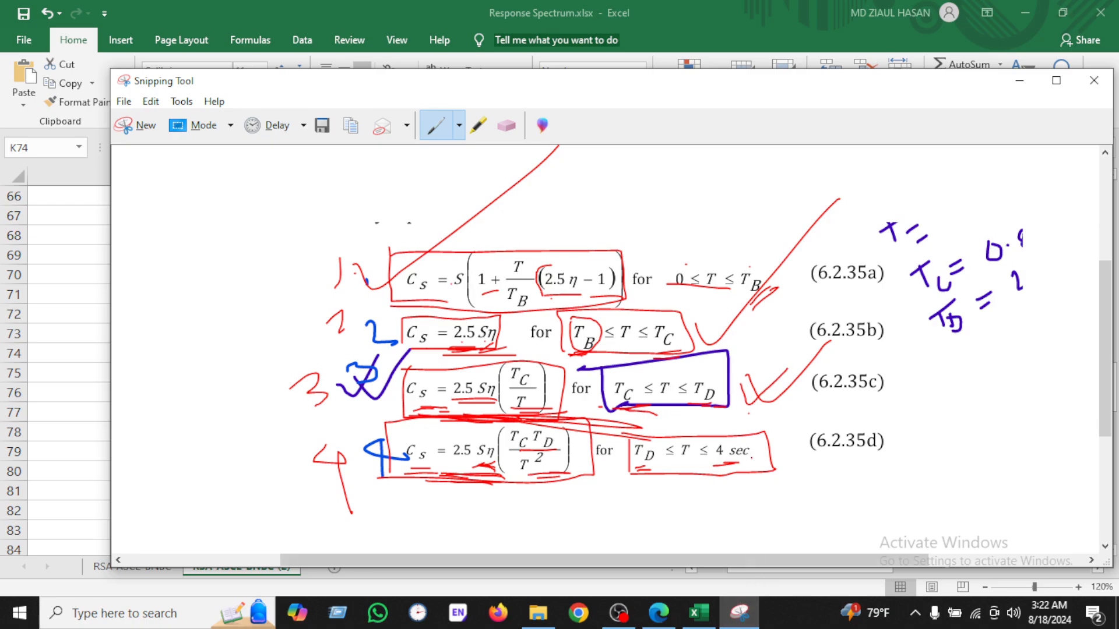
pyautogui.moveTo(763, 452); pyautogui.dragTo(886, 356)
pyautogui.click(753, 607)
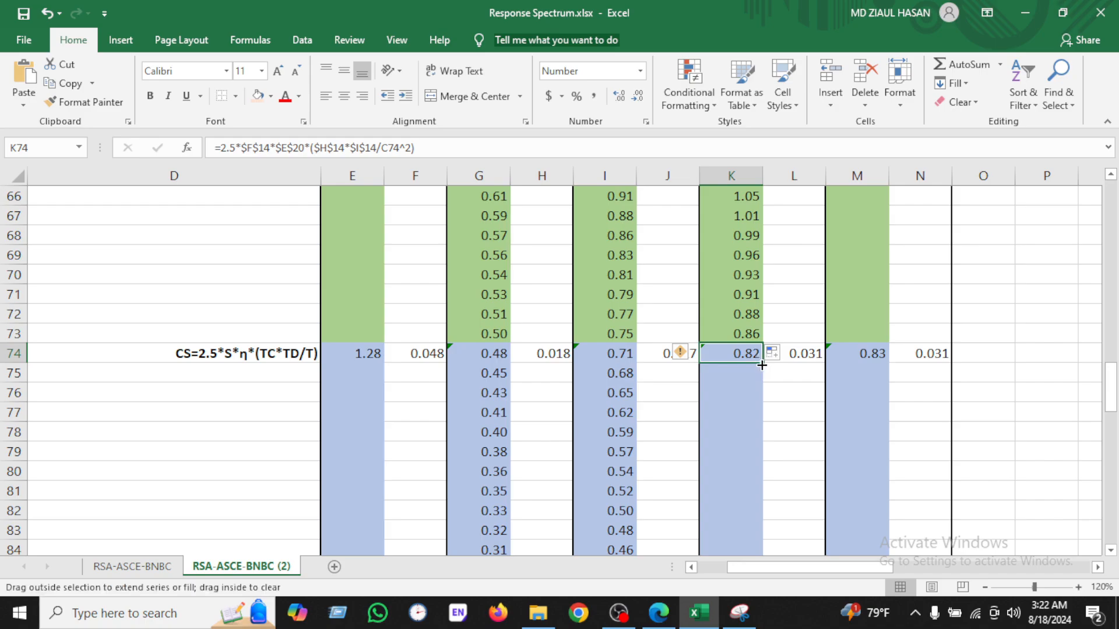
pyautogui.doubleClick(761, 363)
pyautogui.scroll(-6, 785, 399)
pyautogui.scroll(20, 785, 399)
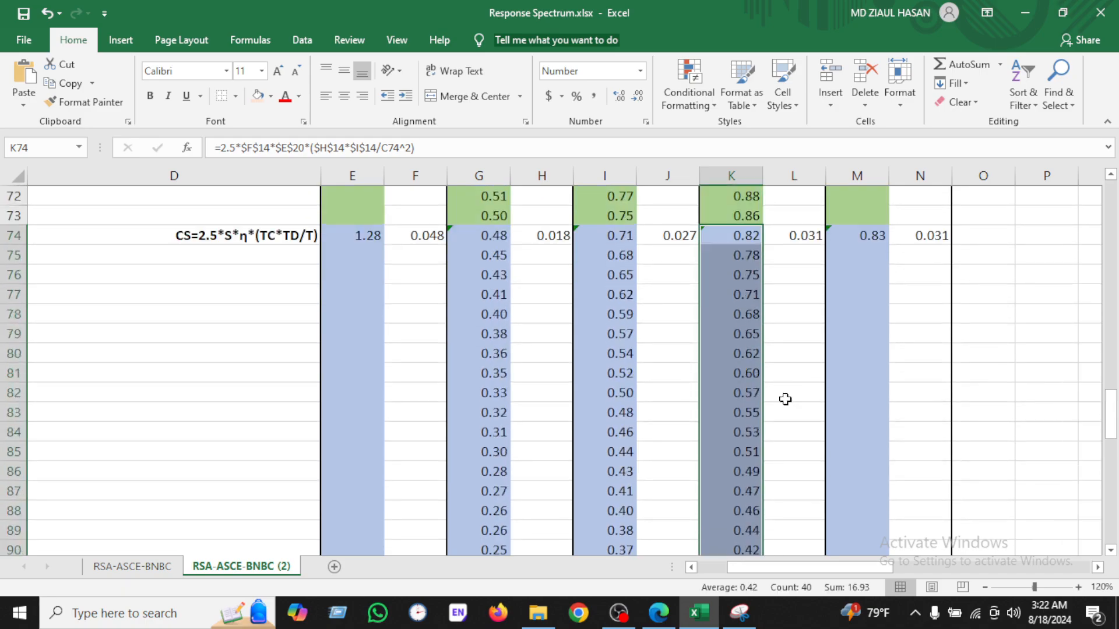
pyautogui.scroll(-1, 786, 391)
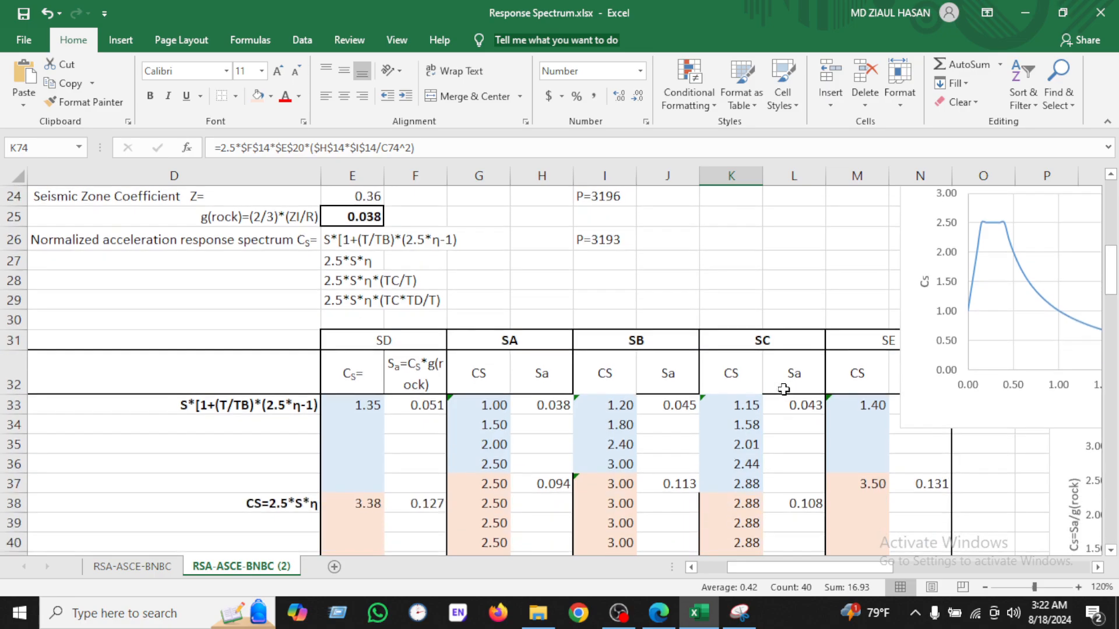
# Step: Bold the SD heading and fill the SD Cs formula from E33 down to E37
pyautogui.click(369, 346)
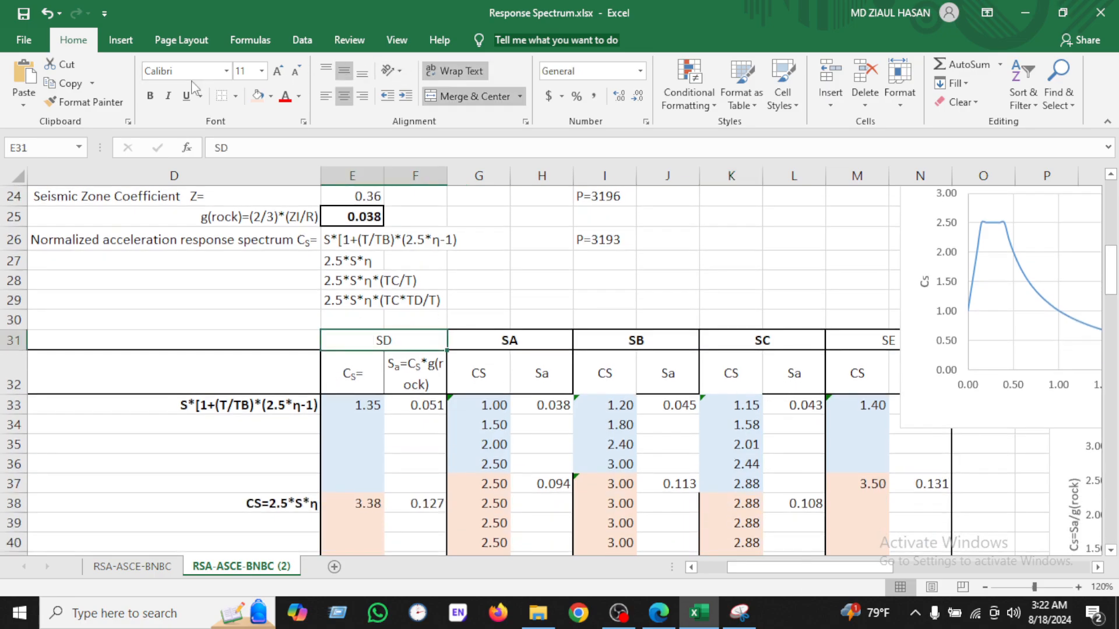
pyautogui.click(150, 95)
pyautogui.scroll(-2, 375, 379)
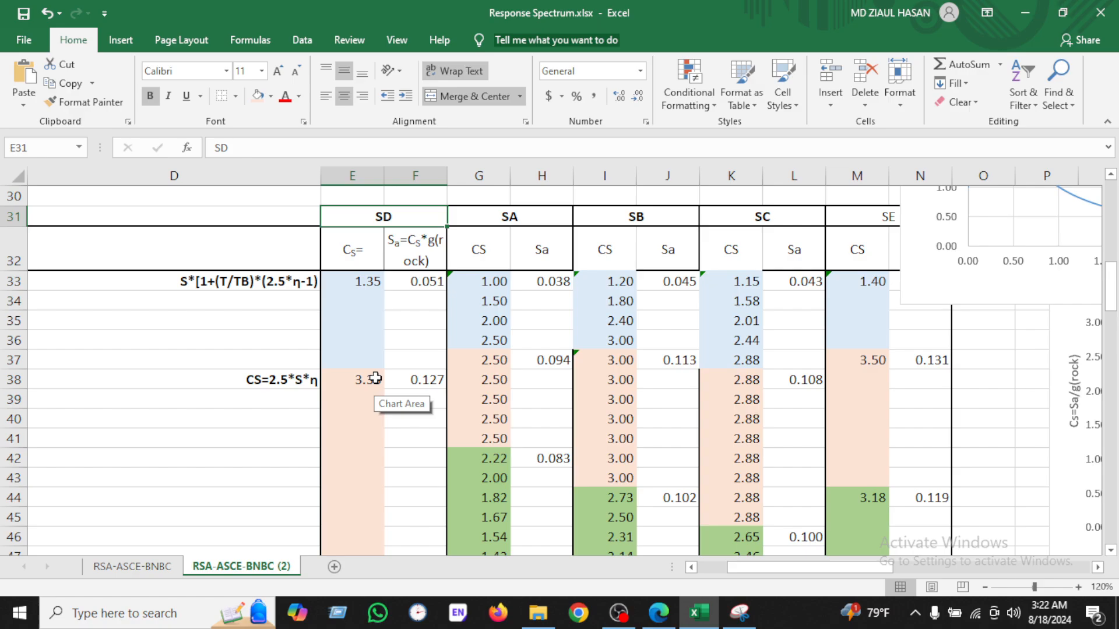
pyautogui.click(362, 285)
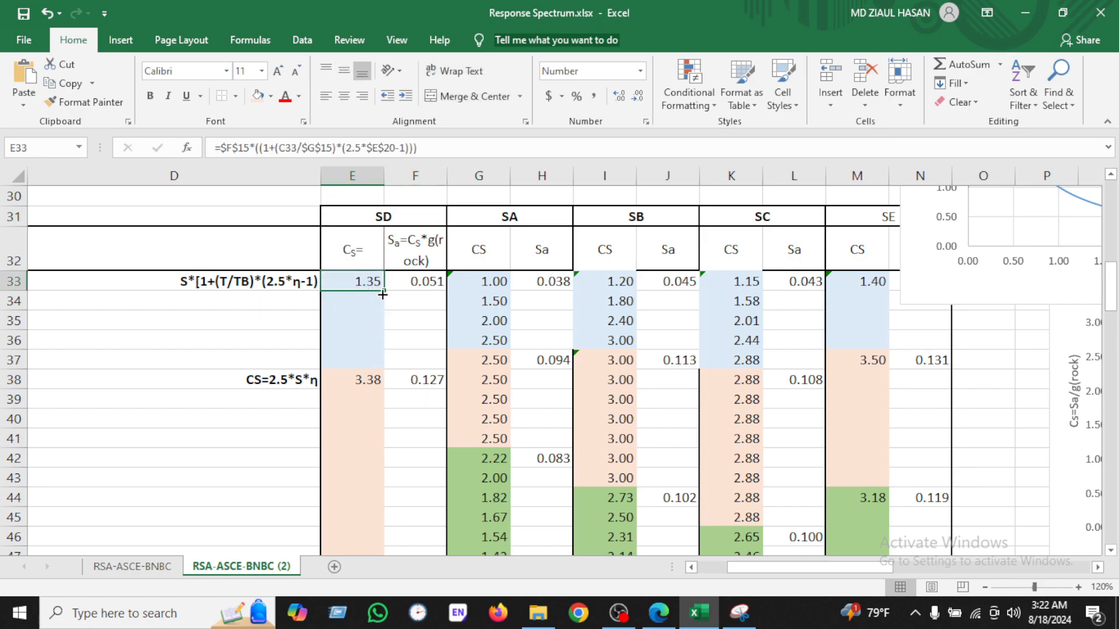
pyautogui.moveTo(386, 290); pyautogui.dragTo(382, 364)
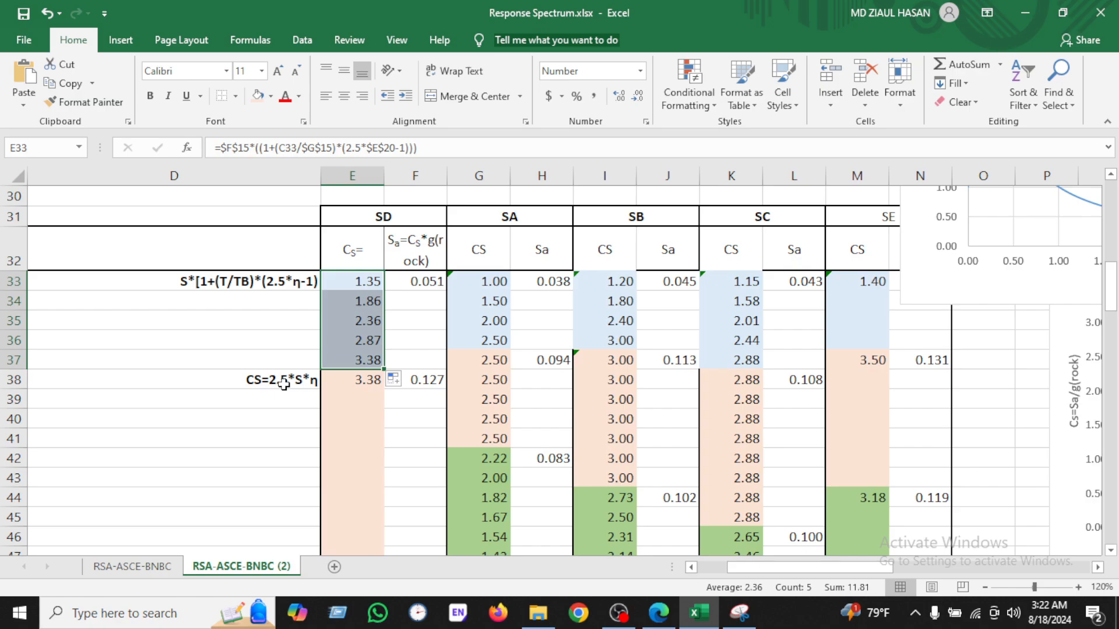
# Step: Fill the SD Cs=2.5*S*η formula from E38 down to E49
pyautogui.click(377, 383)
pyautogui.moveTo(382, 389); pyautogui.dragTo(376, 553)
pyautogui.scroll(-6, 368, 368)
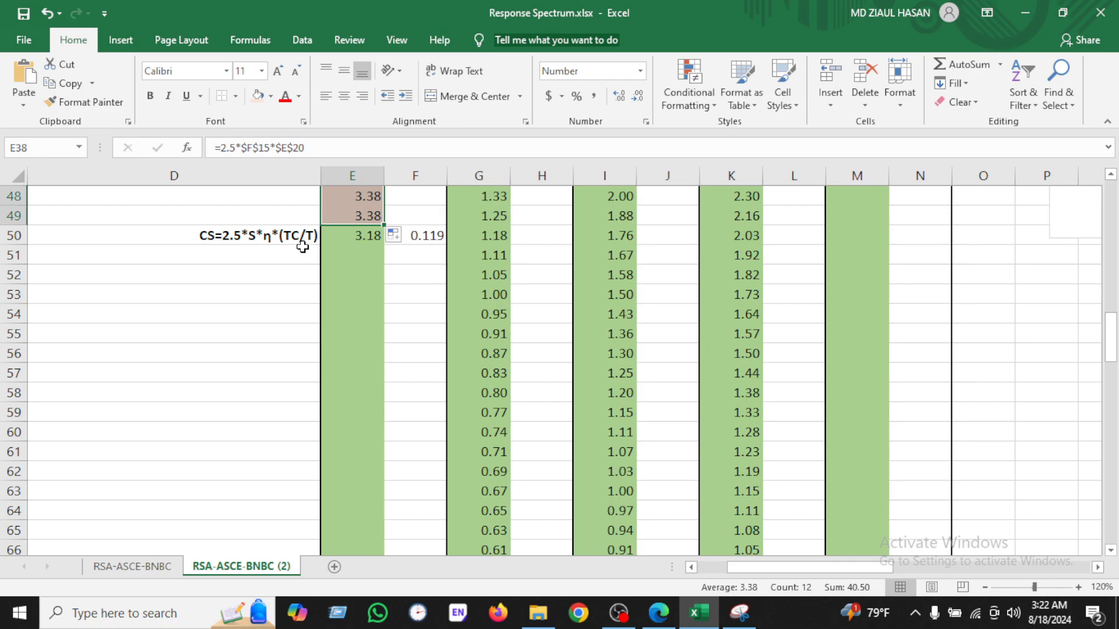
# Step: Fill the SD Cs=2.5*S*η*(TC/T) formula from E50 down to E73
pyautogui.click(362, 237)
pyautogui.doubleClick(384, 245)
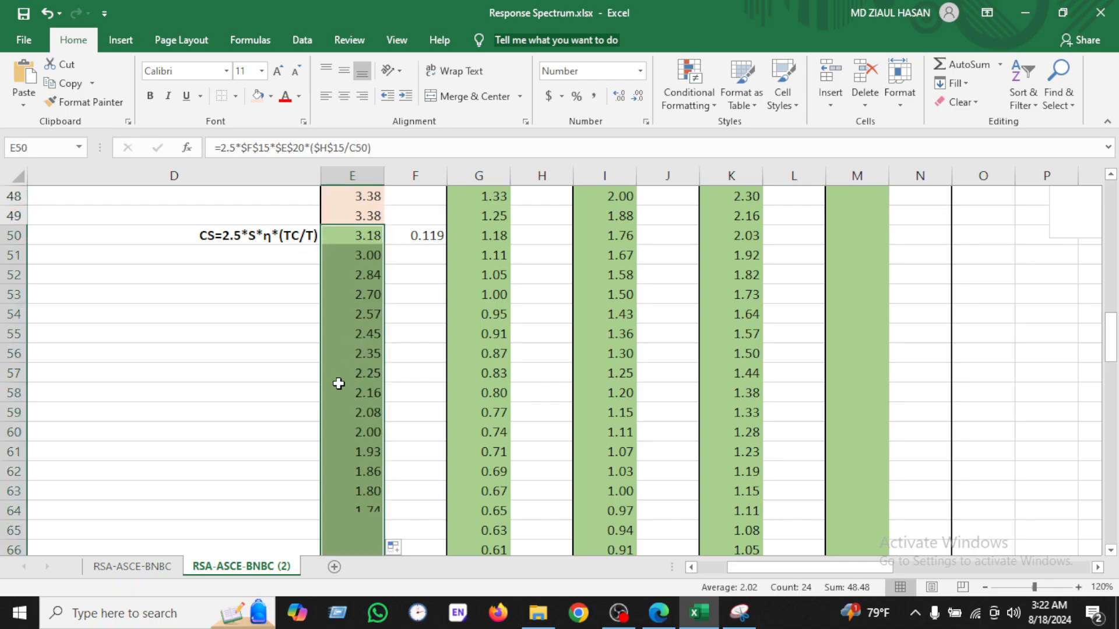
pyautogui.scroll(-5, 337, 384)
pyautogui.click(288, 423)
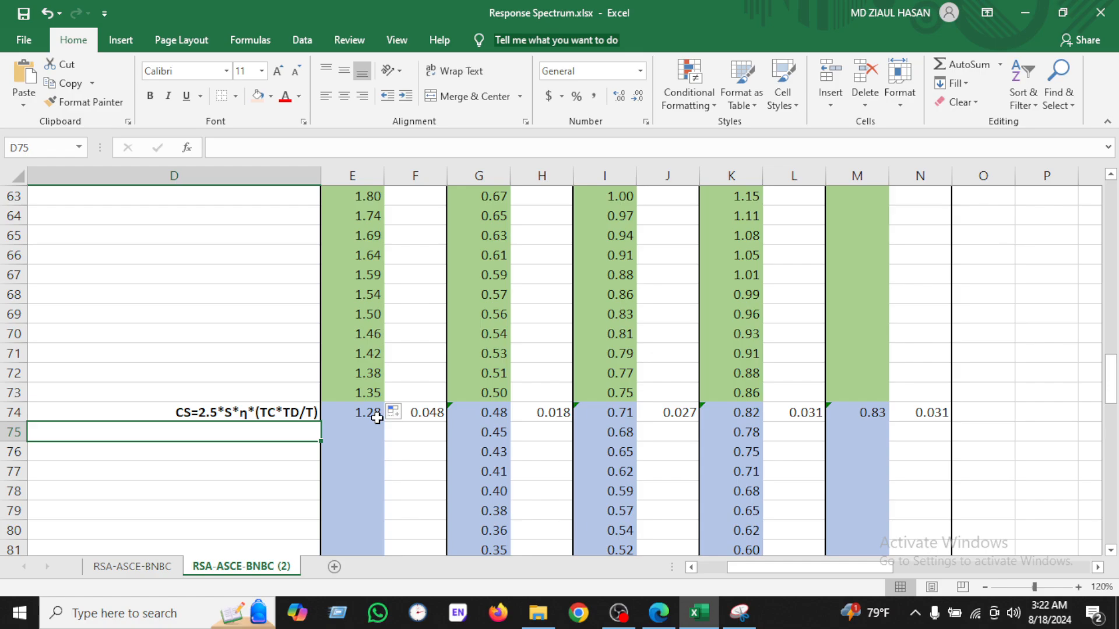
# Step: Fill the SD Cs=2.5*S*η*(TC*TD/T²) formula from E74 down to the end of the column
pyautogui.click(372, 415)
pyautogui.doubleClick(384, 424)
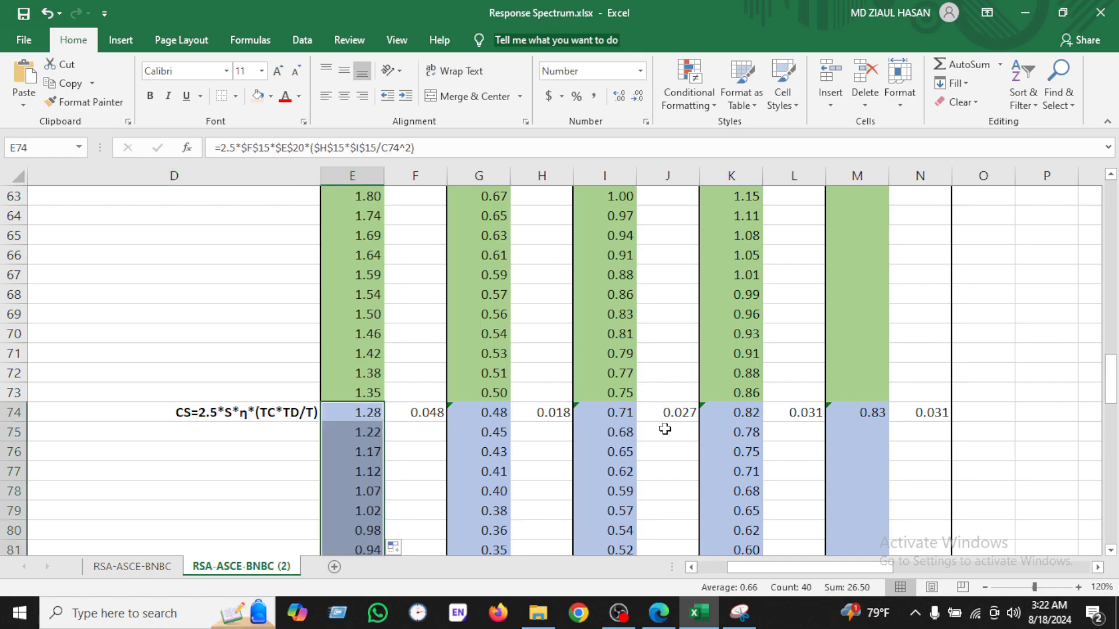
pyautogui.scroll(13, 666, 424)
# Step: Move the chart right to clear the SE columns and fill the SE Cs formula from M33 down to M36
pyautogui.click(428, 337)
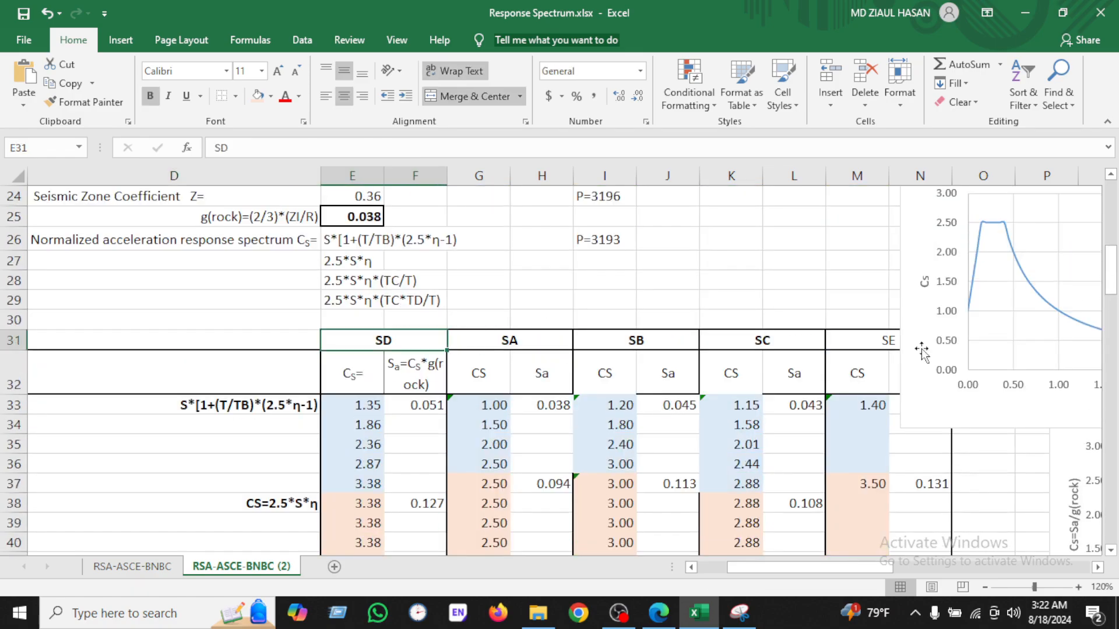
pyautogui.moveTo(917, 306); pyautogui.dragTo(962, 304)
pyautogui.click(880, 410)
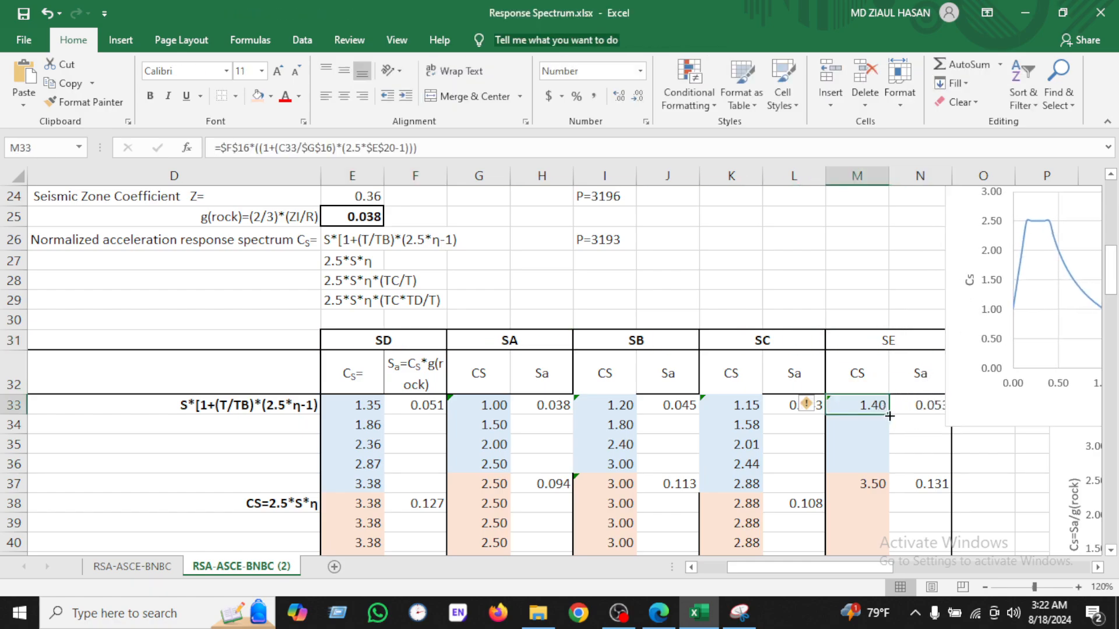
pyautogui.moveTo(889, 416); pyautogui.dragTo(883, 545)
# Step: Fill the SE Cs=2.5*S*η formula from M37 down to M43
pyautogui.click(876, 485)
pyautogui.scroll(-1, 894, 436)
pyautogui.scroll(-3, 884, 434)
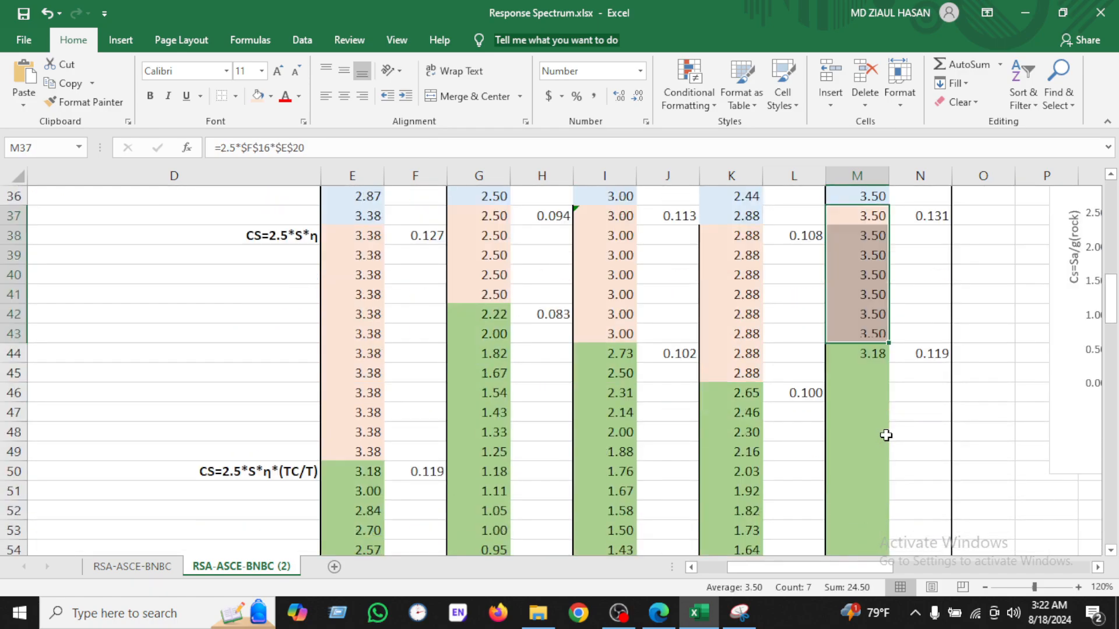
# Step: Fill the SE Cs=2.5*S*η*(TC/T) formula from M44 down to M73
pyautogui.click(874, 356)
pyautogui.moveTo(887, 363); pyautogui.dragTo(874, 382)
# Step: Fill the SE Cs=2.5*S*η*(TC*TD/T²) formula from M74 down to the end of the column
pyautogui.click(865, 417)
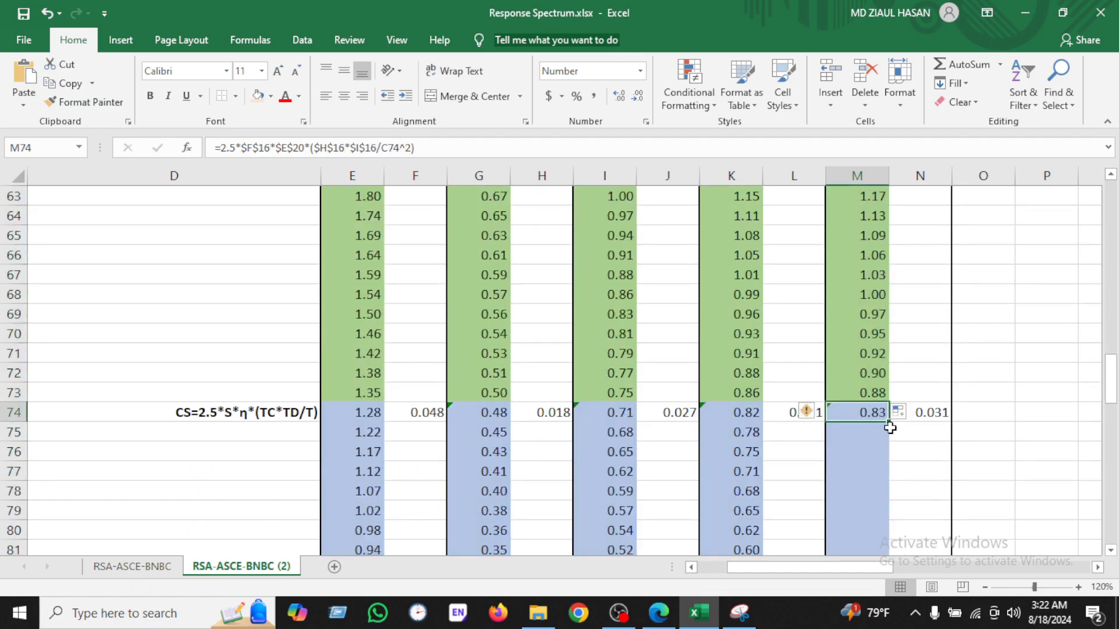
pyautogui.doubleClick(891, 425)
pyautogui.scroll(-13, 868, 428)
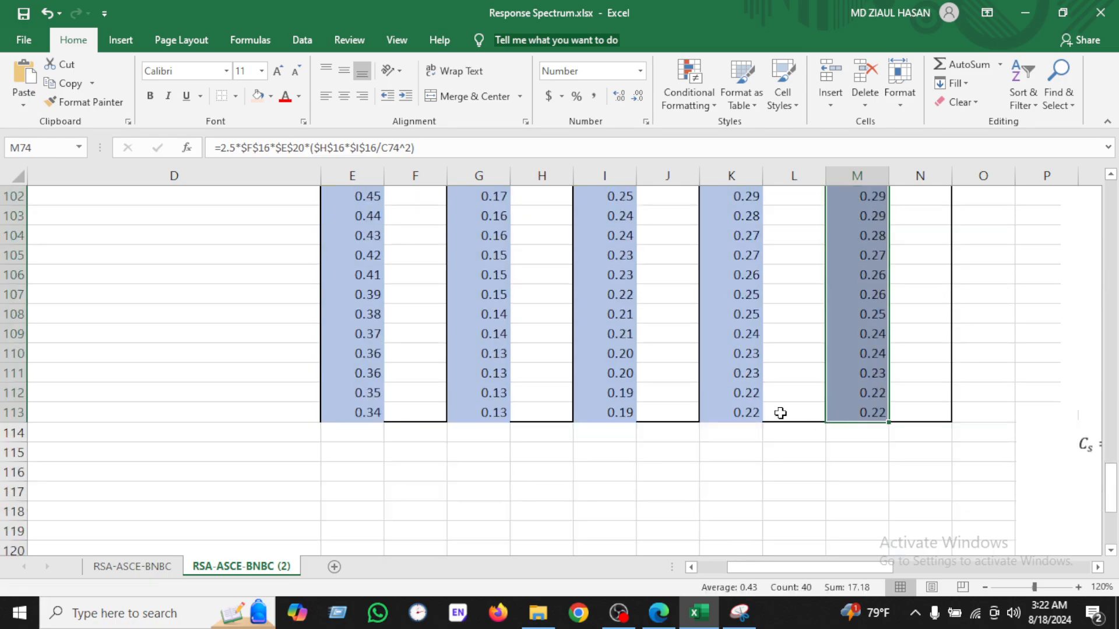
pyautogui.scroll(11, 782, 414)
pyautogui.scroll(16, 712, 395)
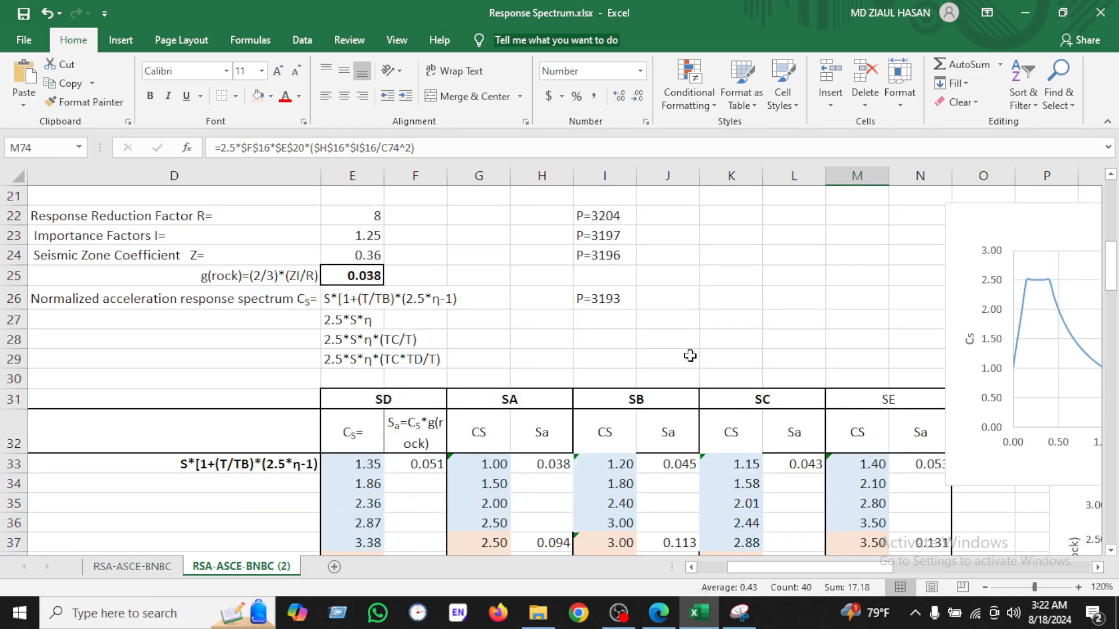
# Step: Move the chart back and add a new data series named from the SB heading cell
pyautogui.moveTo(1013, 251); pyautogui.dragTo(809, 223)
pyautogui.rightClick(809, 223)
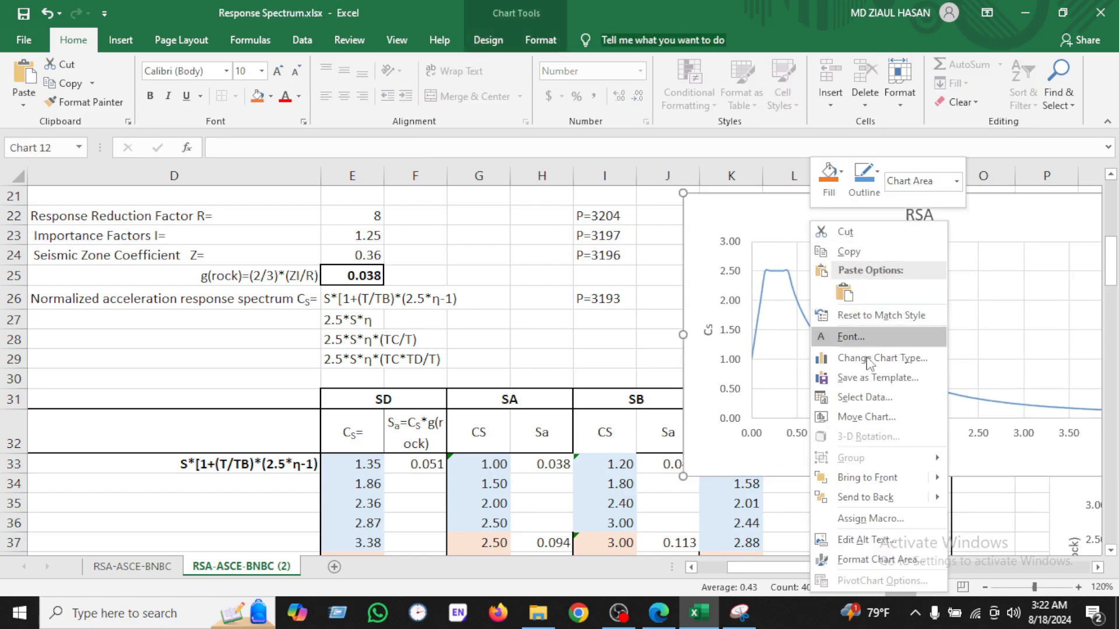
pyautogui.click(876, 399)
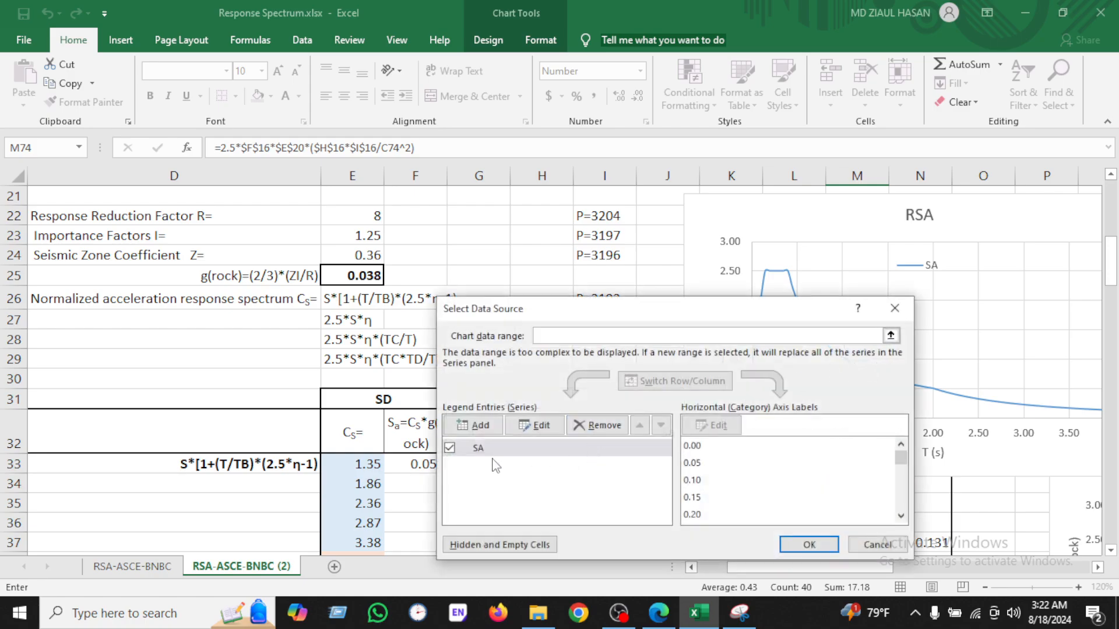
pyautogui.click(485, 431)
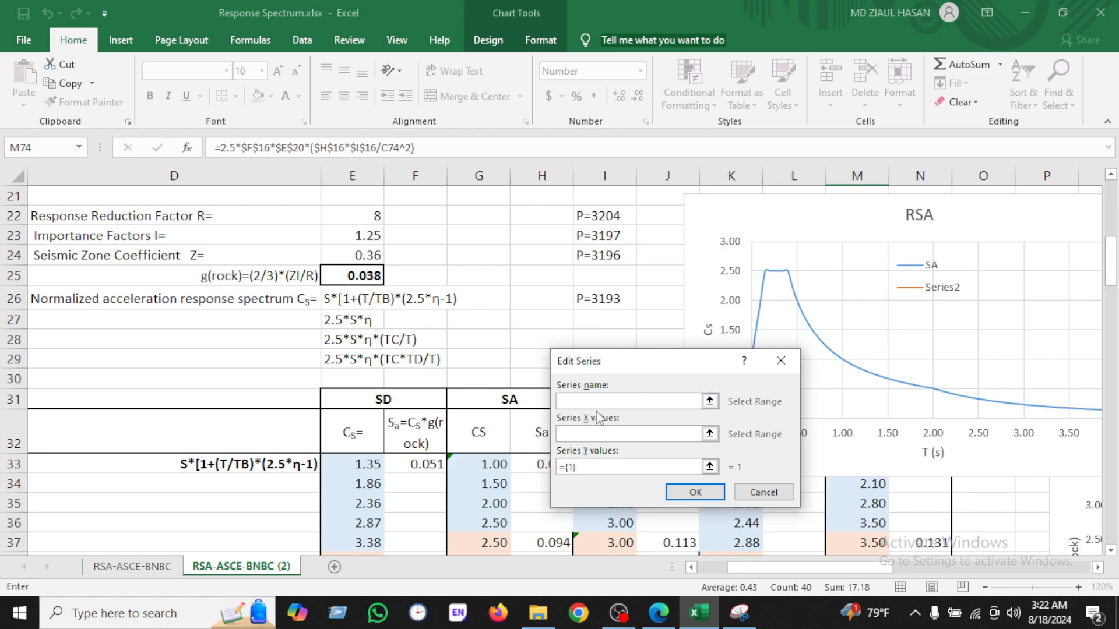
pyautogui.moveTo(633, 366); pyautogui.dragTo(775, 349)
pyautogui.click(645, 402)
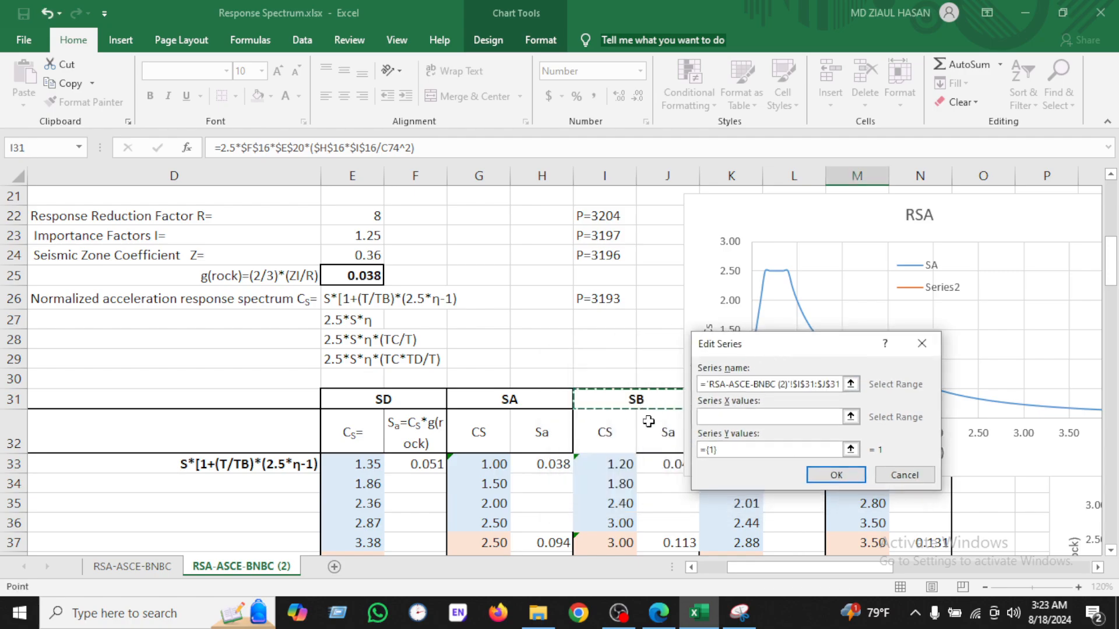
# Step: Set the SB series X values to the period column C33:C113
pyautogui.click(763, 418)
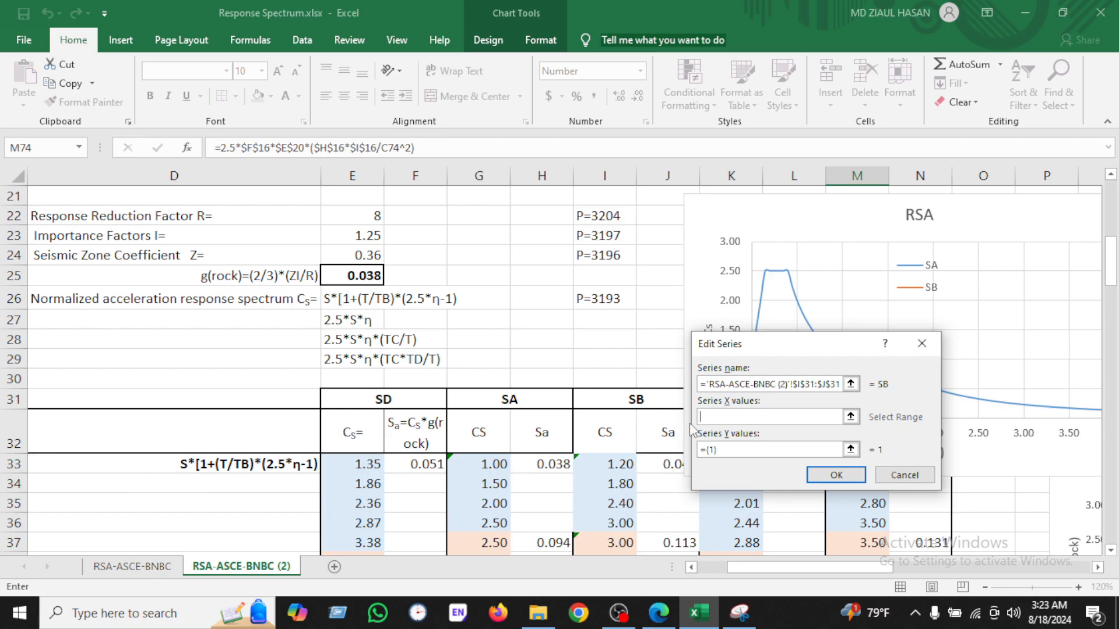
pyautogui.moveTo(721, 346); pyautogui.dragTo(712, 345)
pyautogui.moveTo(885, 584); pyautogui.dragTo(855, 584)
pyautogui.click(187, 467)
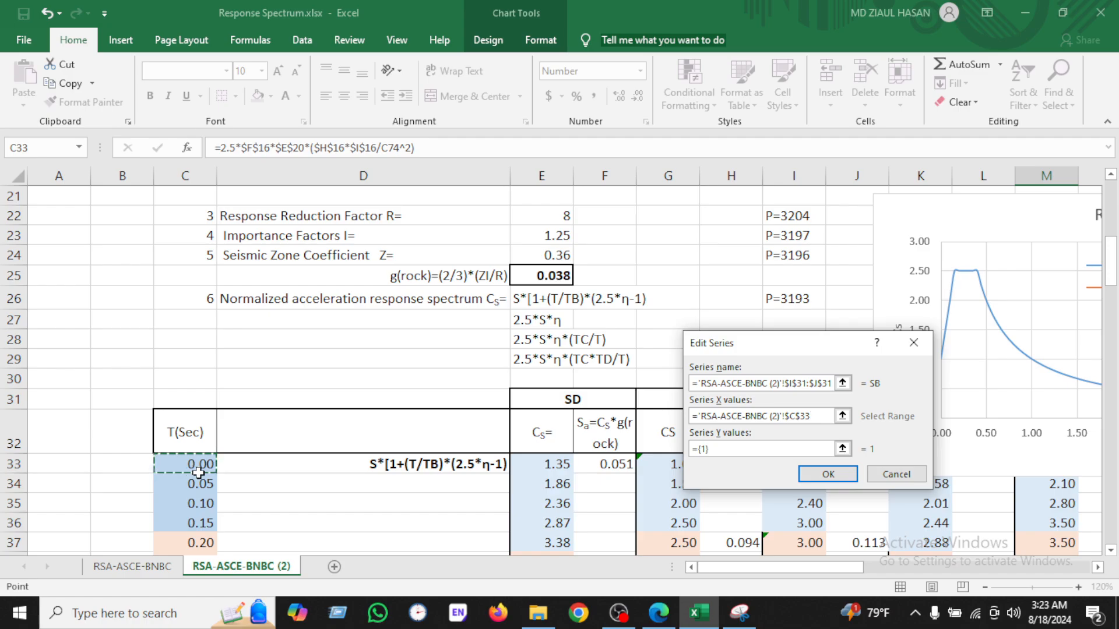
pyautogui.hotkey('ctrl', 'shift', 'Down')
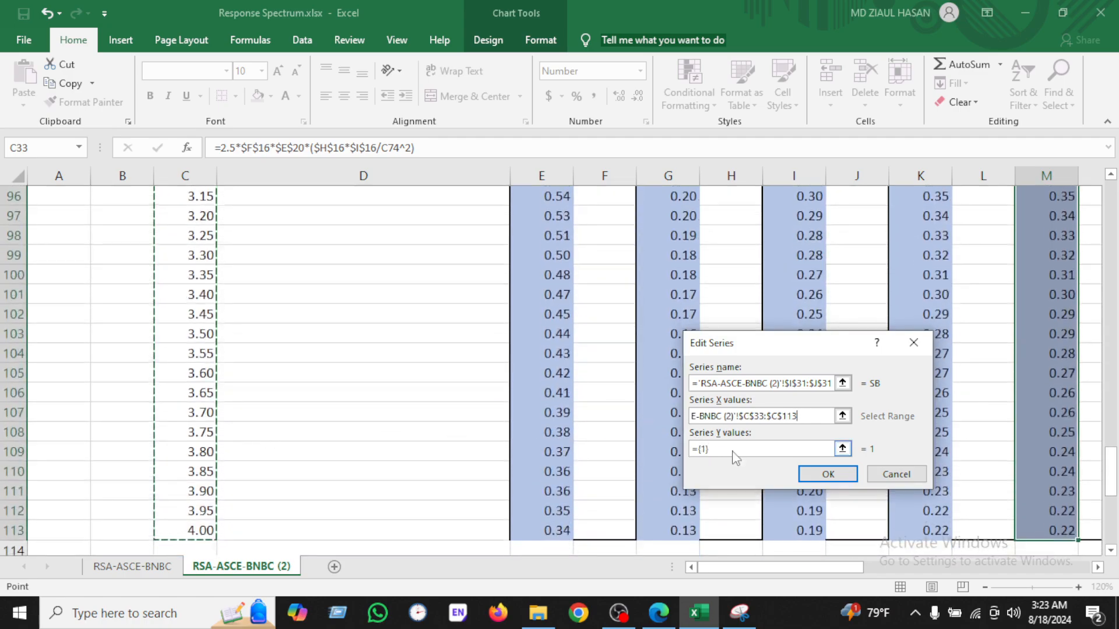
# Step: Set the SB series Y values to the SB Cs column I33:I113 and confirm the chart data
pyautogui.moveTo(732, 451); pyautogui.dragTo(665, 440)
pyautogui.press('BackSpace')
pyautogui.scroll(13, 676, 396)
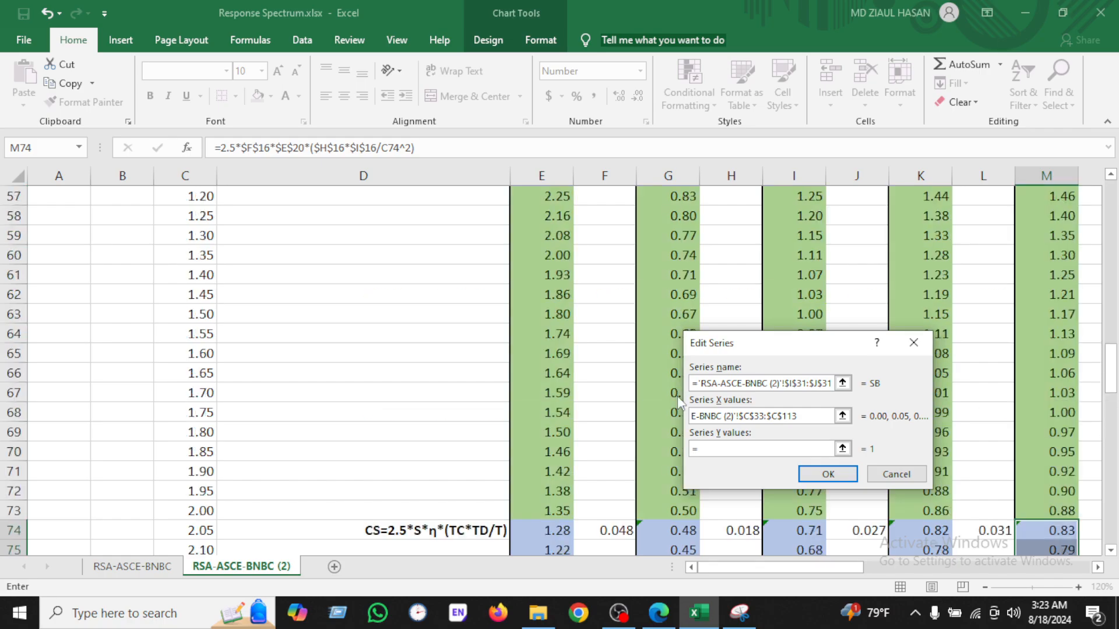
pyautogui.scroll(9, 677, 396)
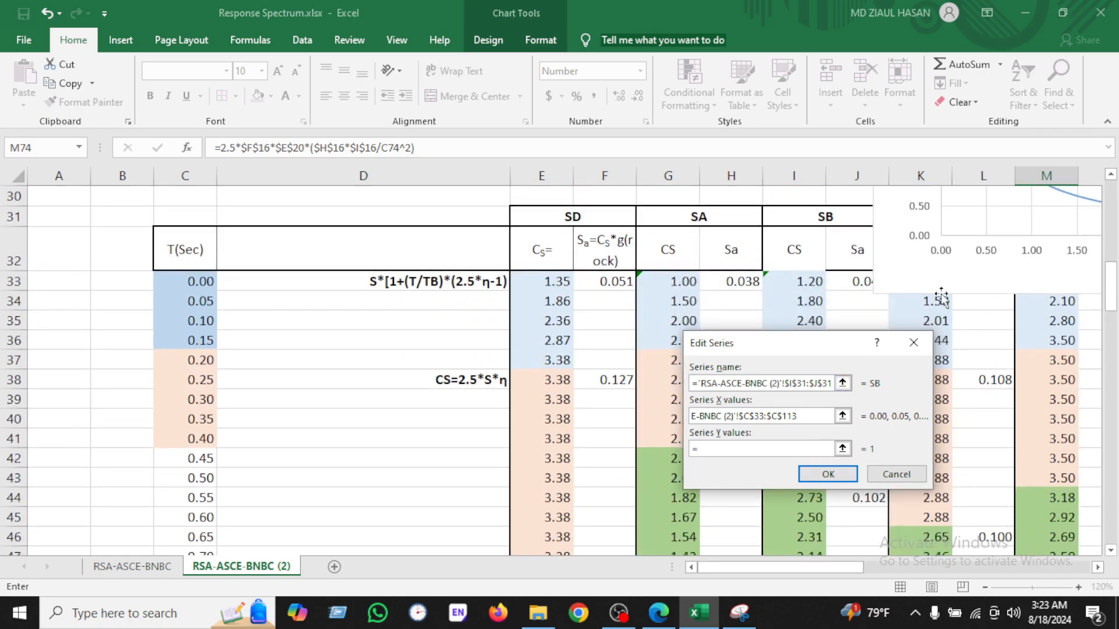
pyautogui.click(809, 281)
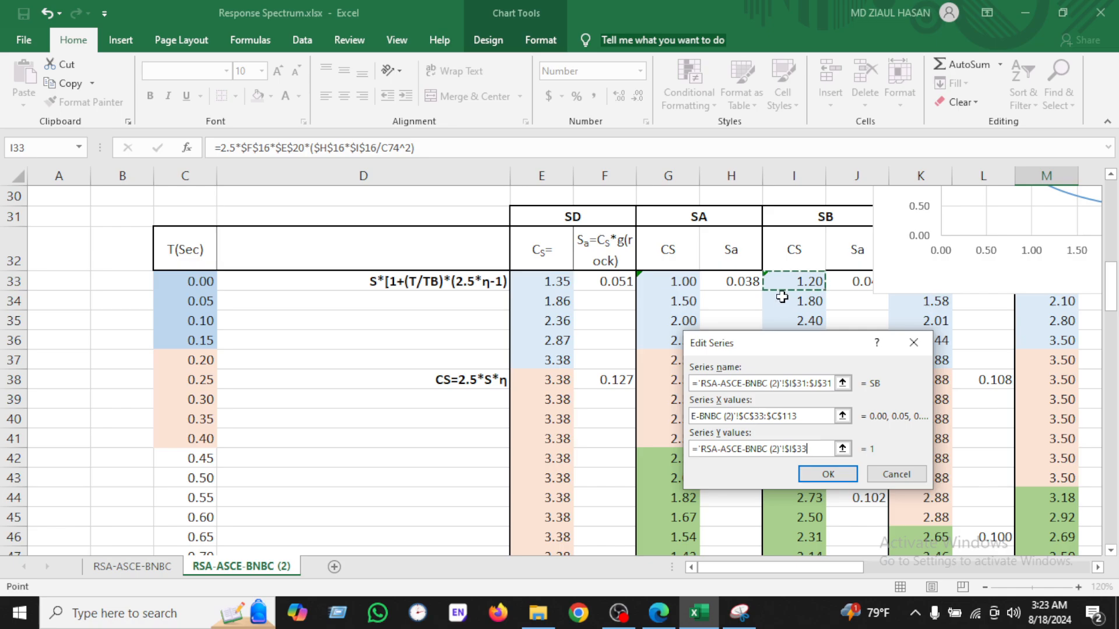
pyautogui.hotkey('ctrl', 'shift', 'Down')
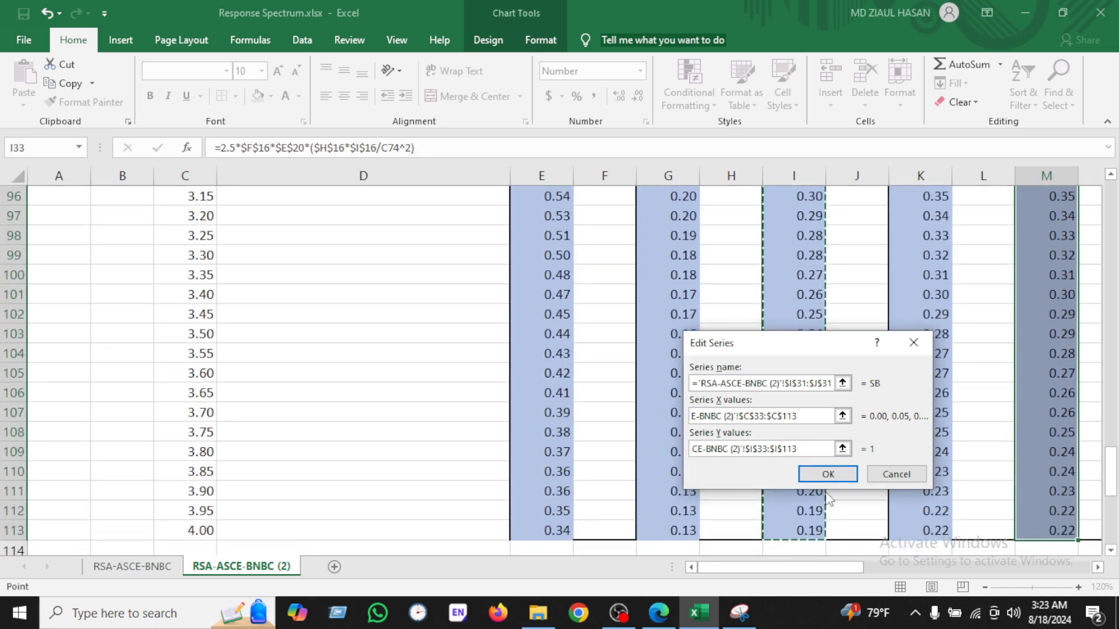
pyautogui.click(828, 474)
pyautogui.click(809, 545)
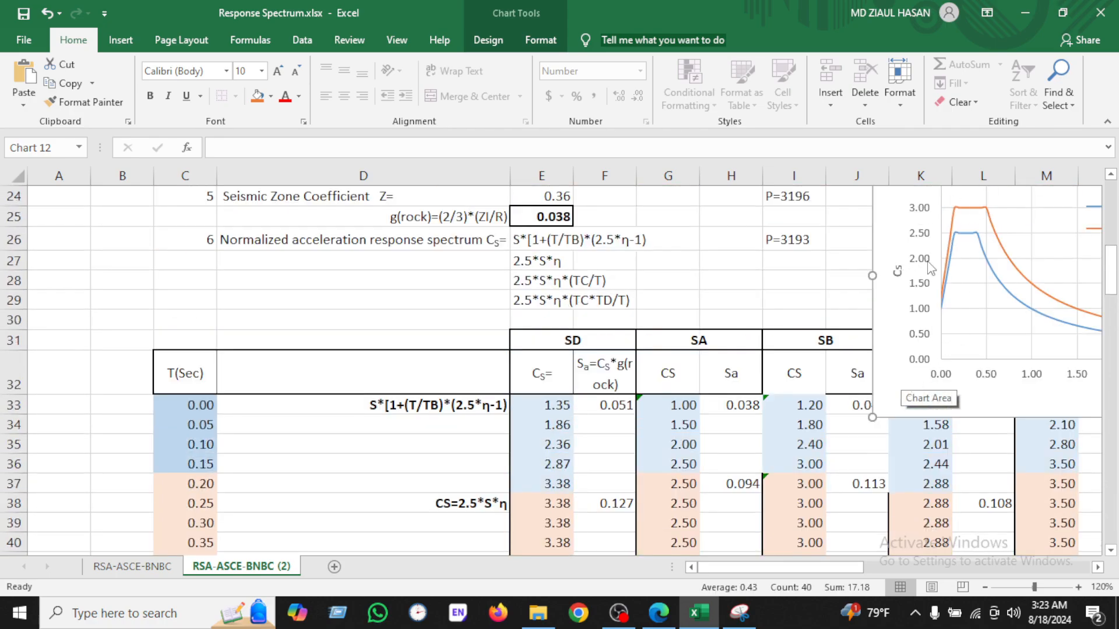
# Step: Move the chart over the table so it sits just below the soil-type headings
pyautogui.scroll(2, 928, 268)
pyautogui.moveTo(956, 279); pyautogui.dragTo(554, 319)
pyautogui.scroll(-2, 682, 300)
pyautogui.moveTo(602, 230); pyautogui.dragTo(644, 342)
pyautogui.scroll(-2, 678, 319)
pyautogui.moveTo(654, 215); pyautogui.dragTo(663, 259)
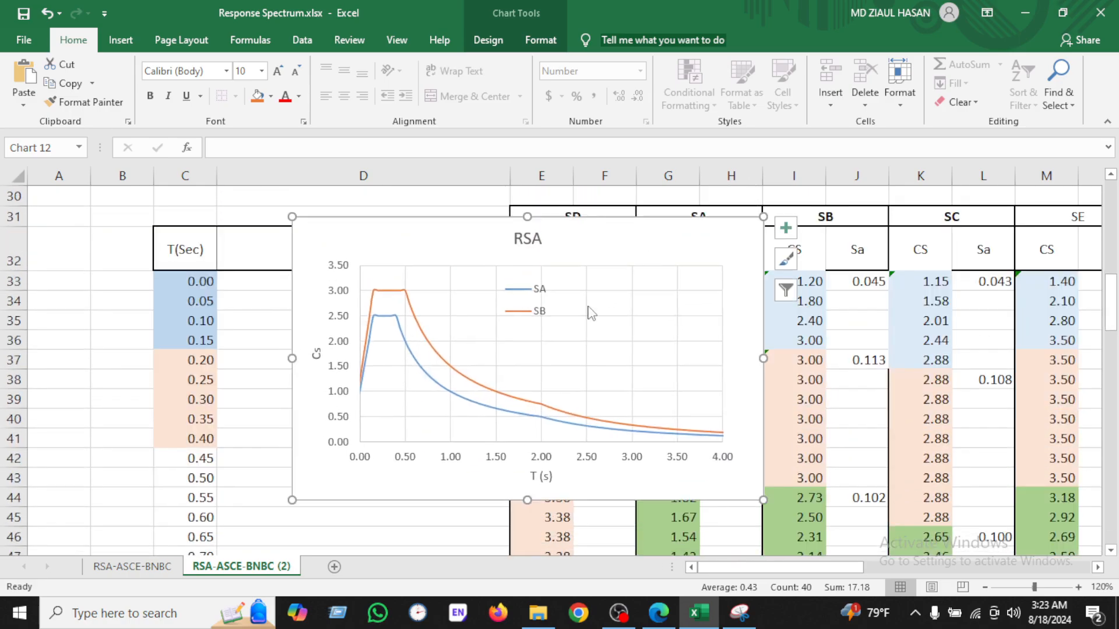
pyautogui.rightClick(598, 239)
pyautogui.click(457, 231)
pyautogui.moveTo(457, 231); pyautogui.dragTo(459, 292)
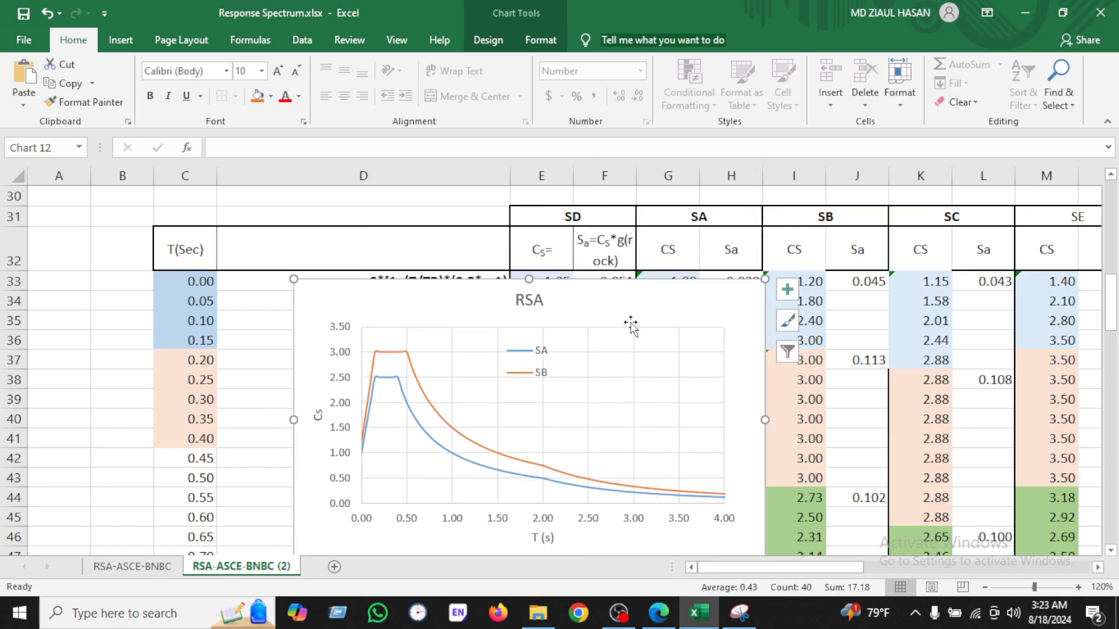
# Step: Open the chart's data source and add a new series named from the SC heading cell
pyautogui.rightClick(634, 294)
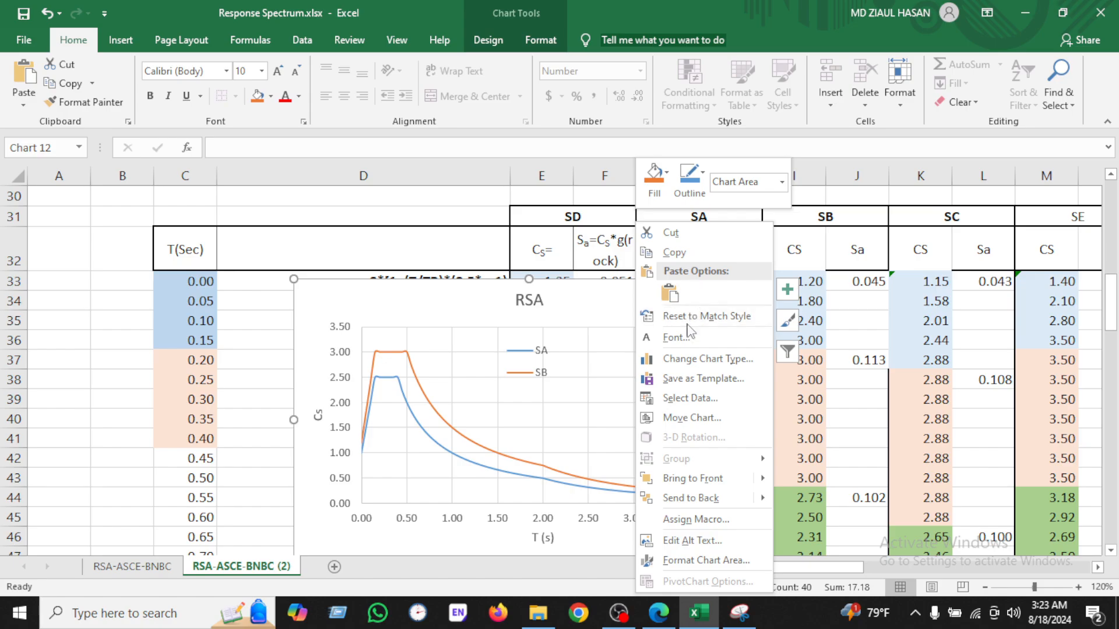
pyautogui.click(696, 399)
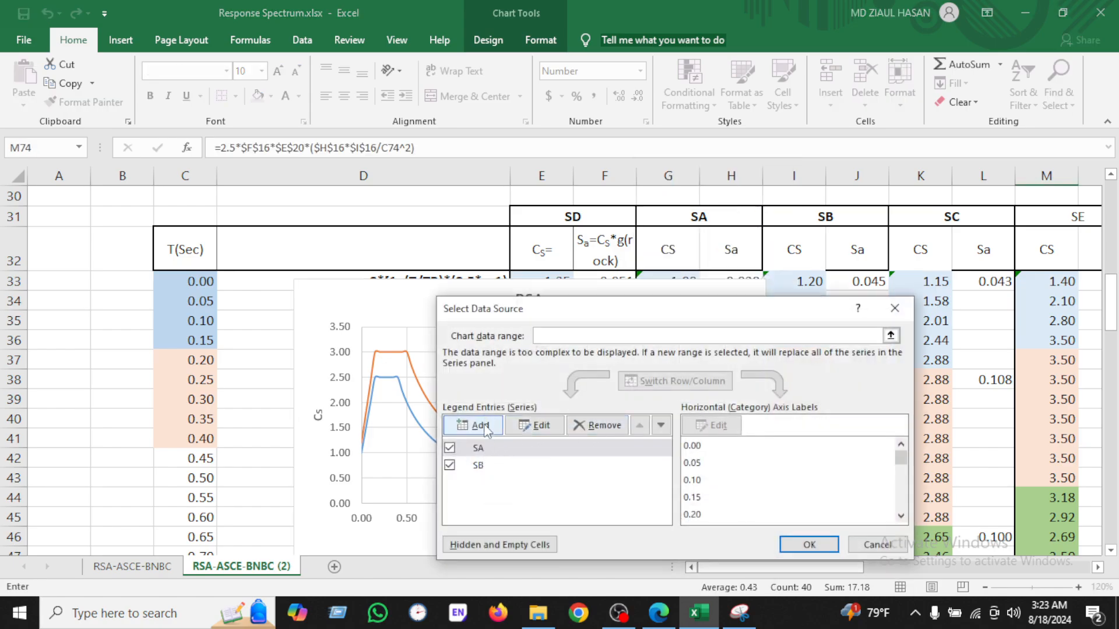
pyautogui.click(479, 425)
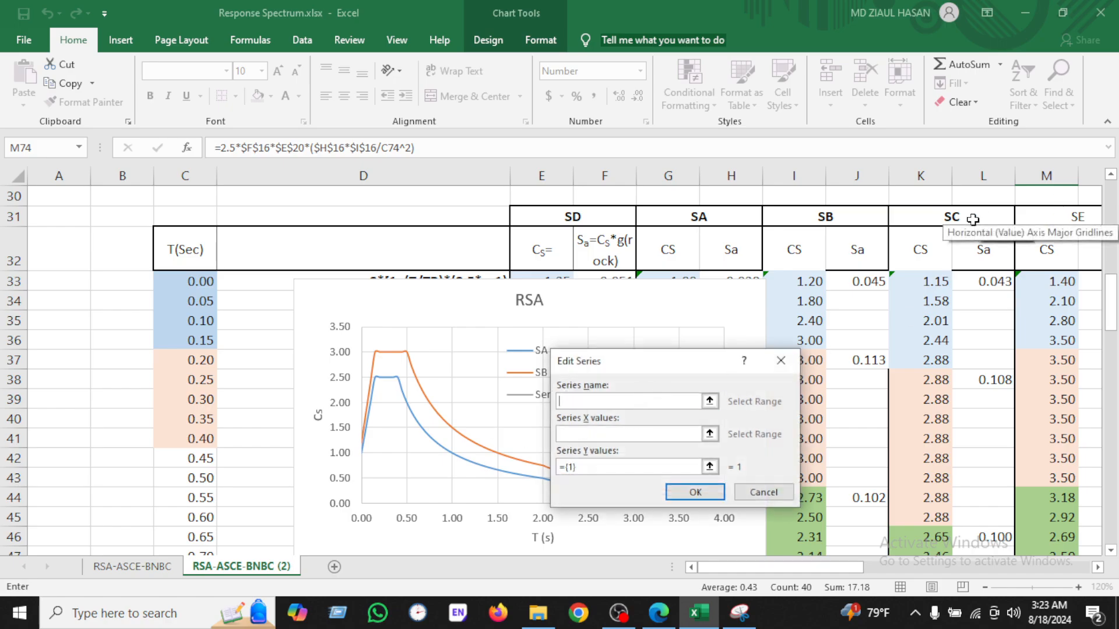
pyautogui.click(973, 218)
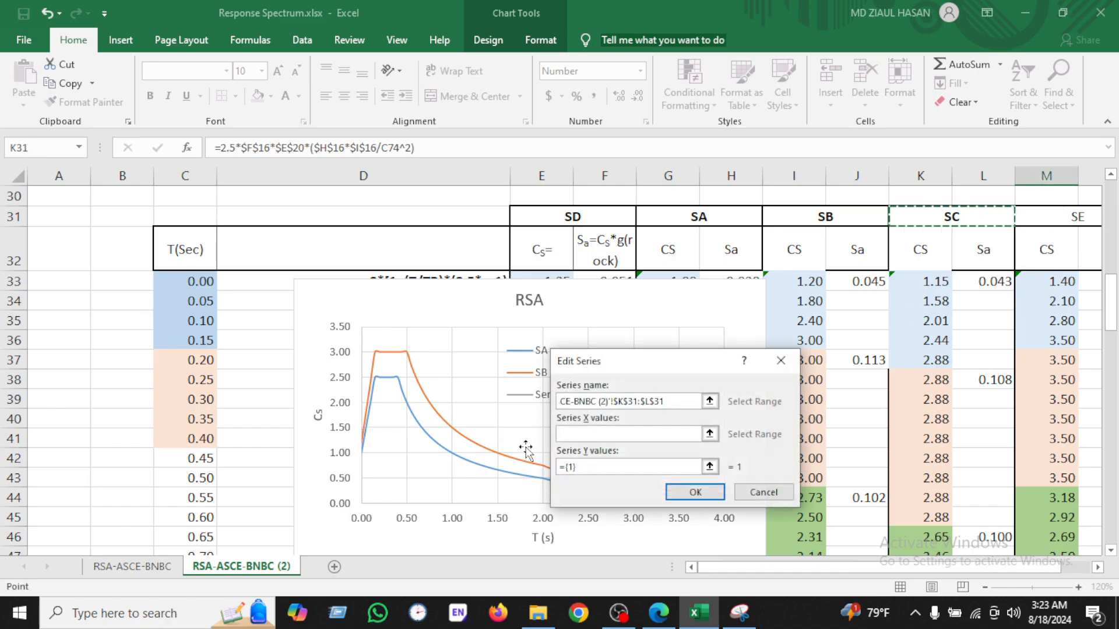
# Step: Set the SC series X values to the period column C33:C113
pyautogui.click(609, 434)
pyautogui.click(184, 282)
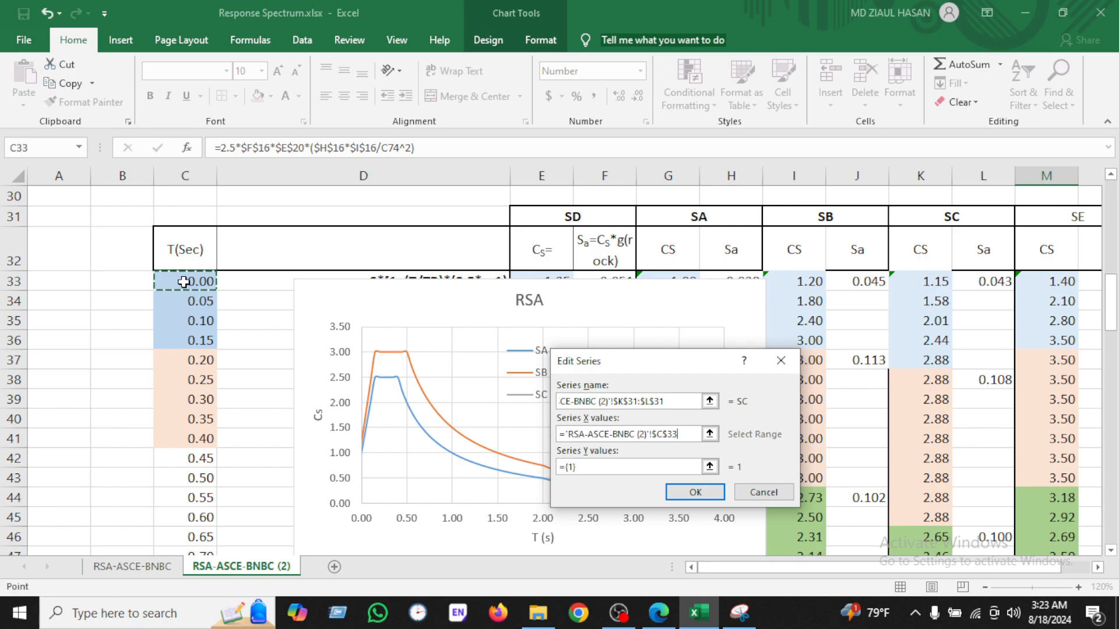
pyautogui.hotkey('ctrl', 'shift', 'Down')
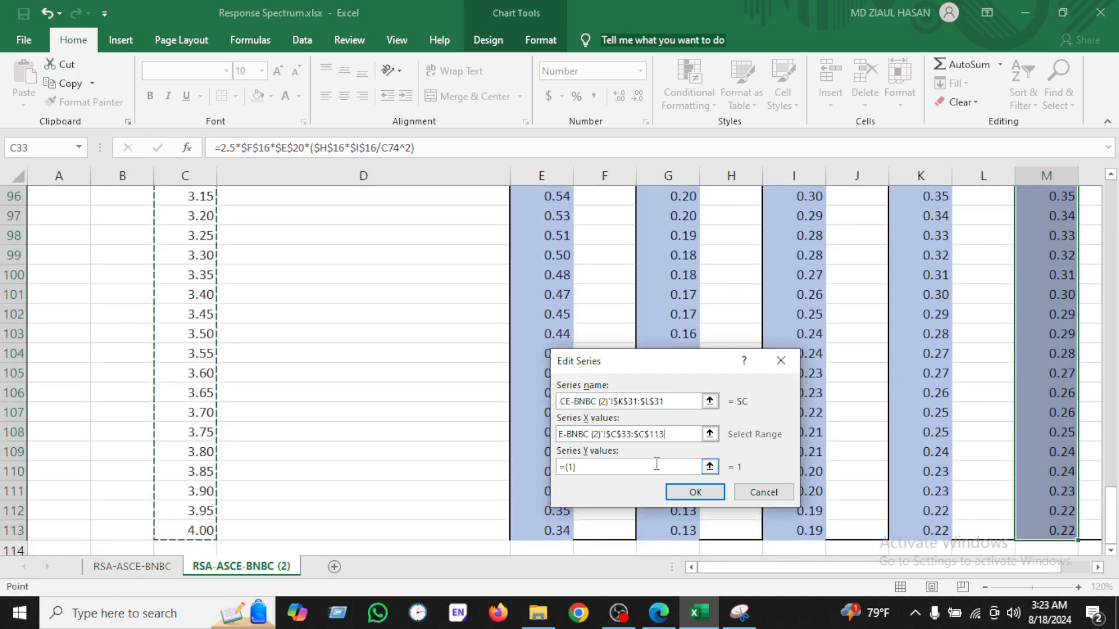
# Step: Set the SC series Y values to the SC Cs column K33:K113 and confirm the chart data
pyautogui.click(658, 464)
pyautogui.write('=')
pyautogui.scroll(19, 915, 382)
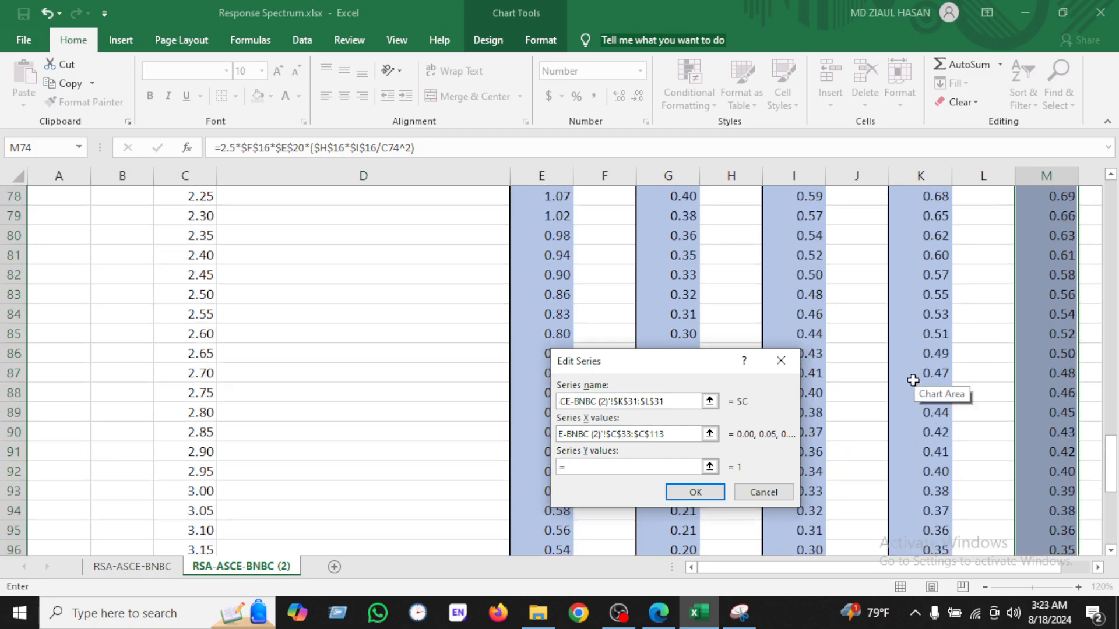
pyautogui.scroll(5, 912, 380)
pyautogui.scroll(-1, 919, 370)
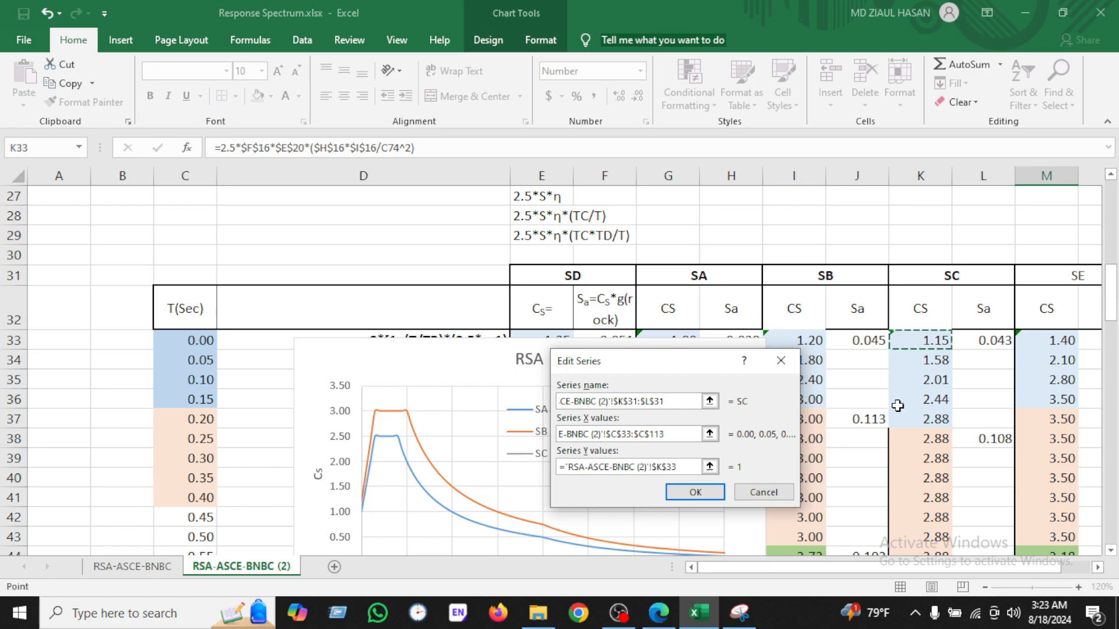
pyautogui.hotkey('ctrl', 'shift', 'Down')
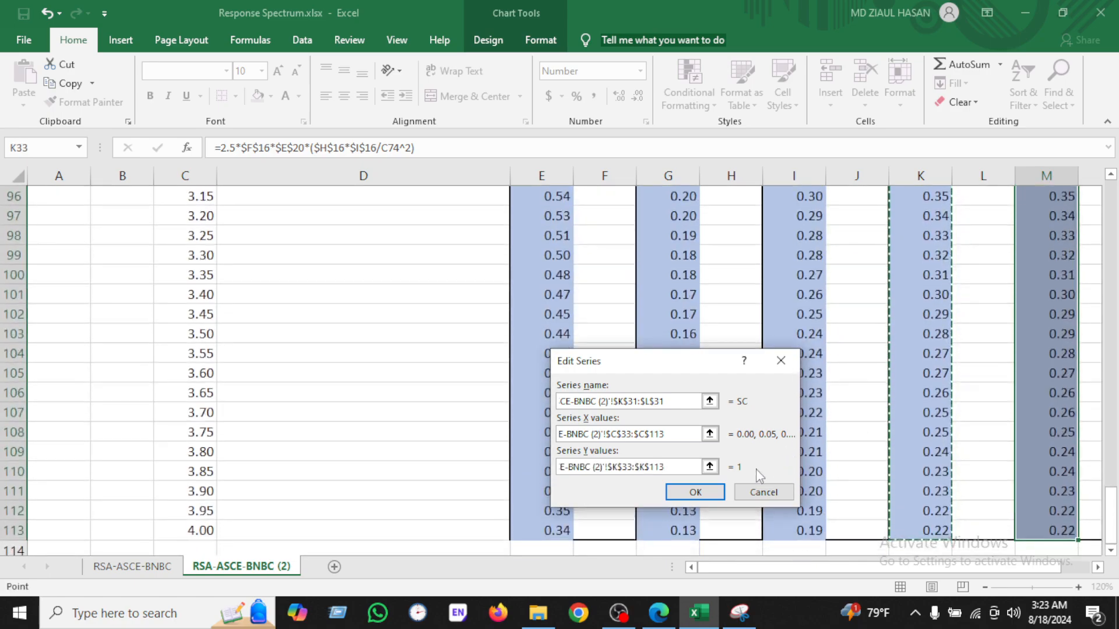
pyautogui.click(695, 491)
pyautogui.click(808, 544)
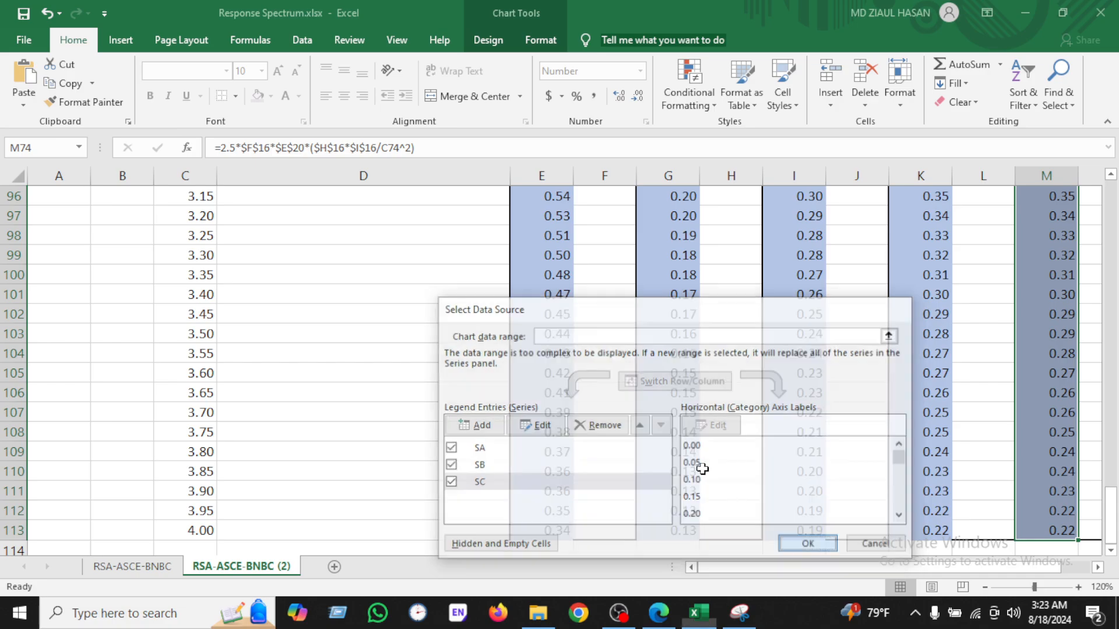
# Step: Switch to the BNBC 2020 PDF and scroll to the Figure 6.2.26 normalized response spectrum
pyautogui.scroll(20, 538, 361)
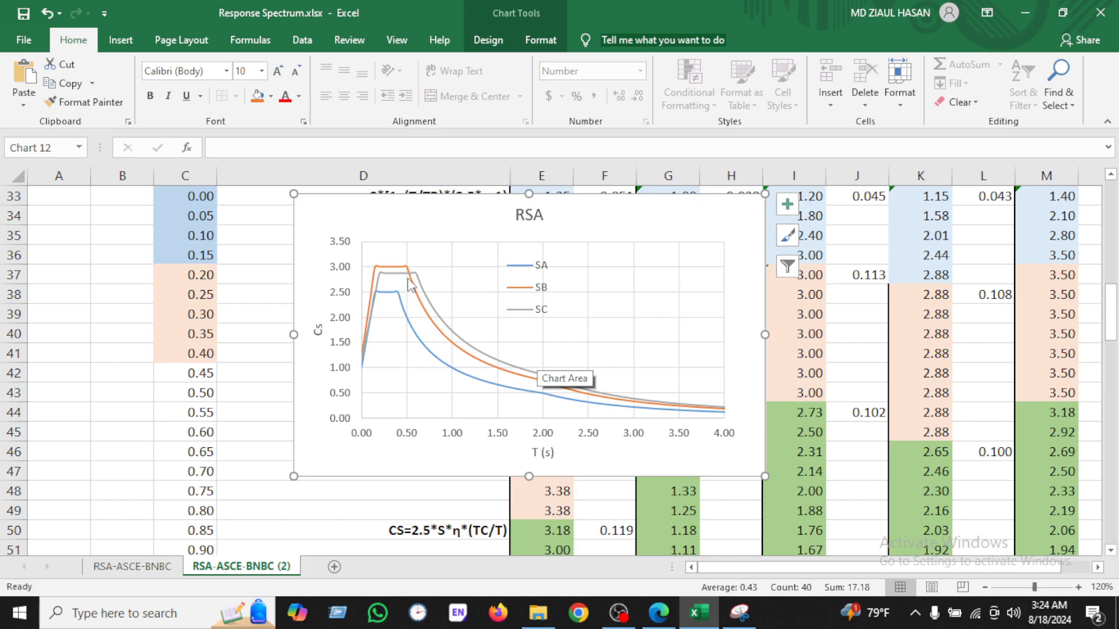
pyautogui.moveTo(400, 279)
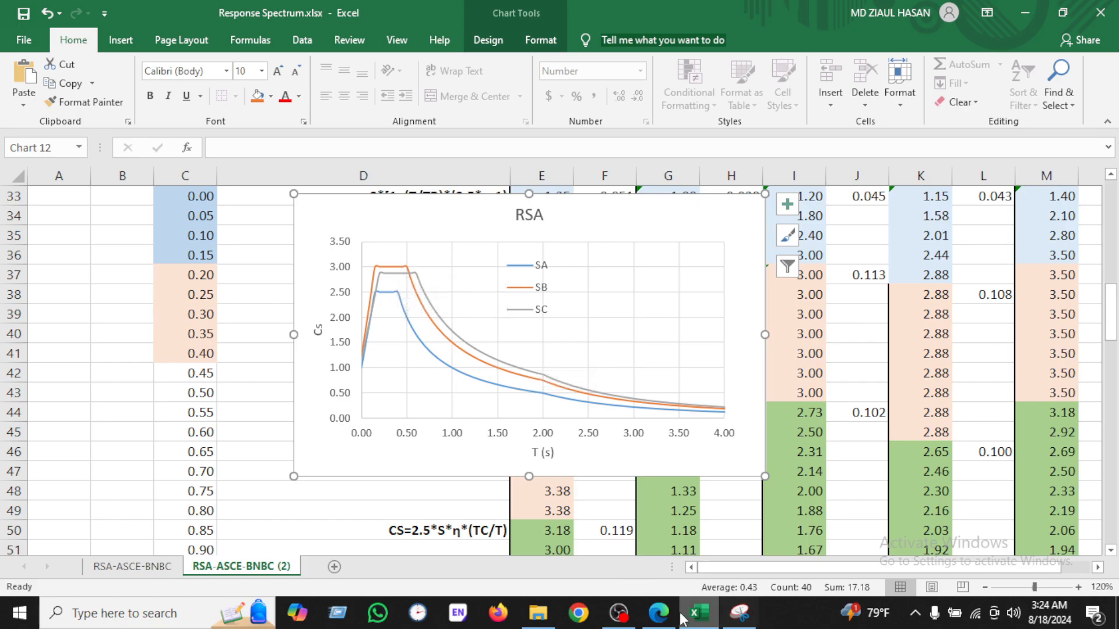
pyautogui.click(658, 611)
pyautogui.scroll(-20, 553, 292)
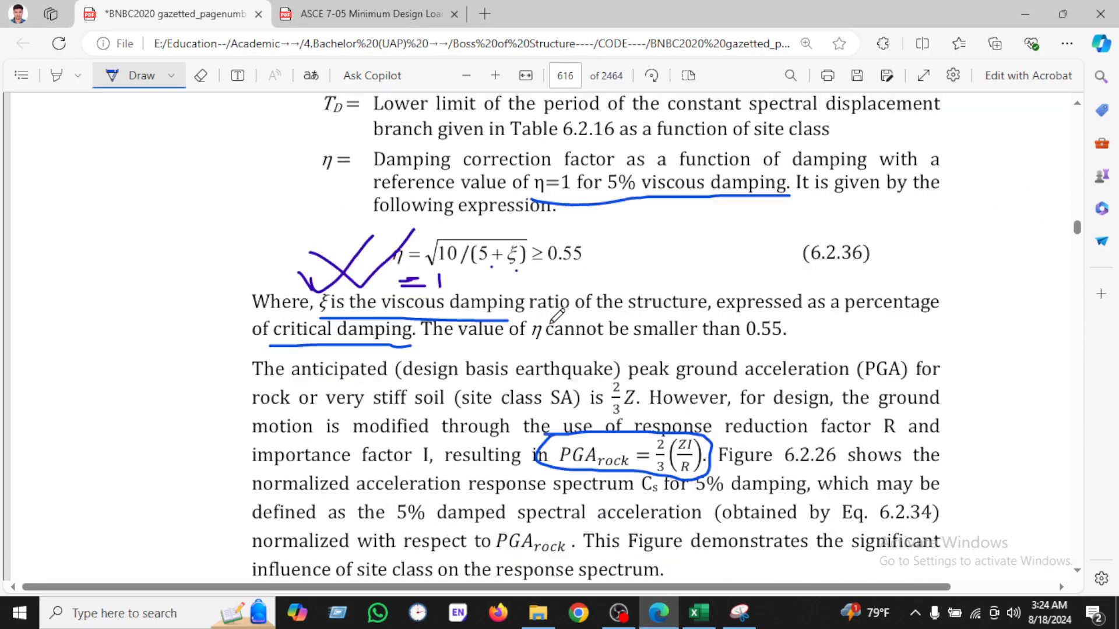
pyautogui.scroll(-20, 551, 317)
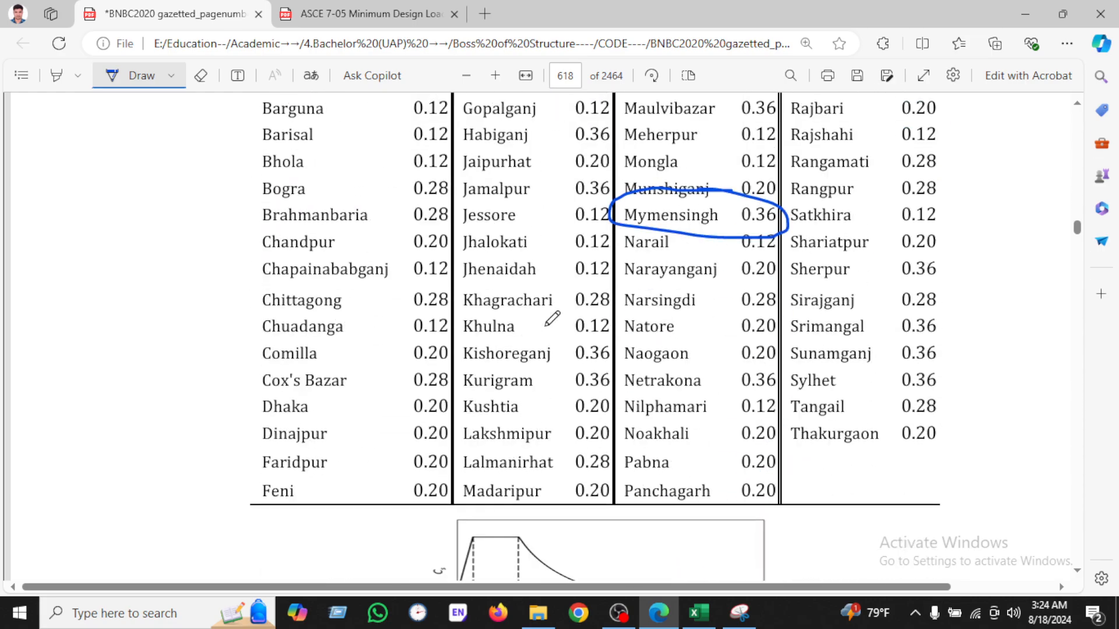
pyautogui.scroll(-4, 551, 317)
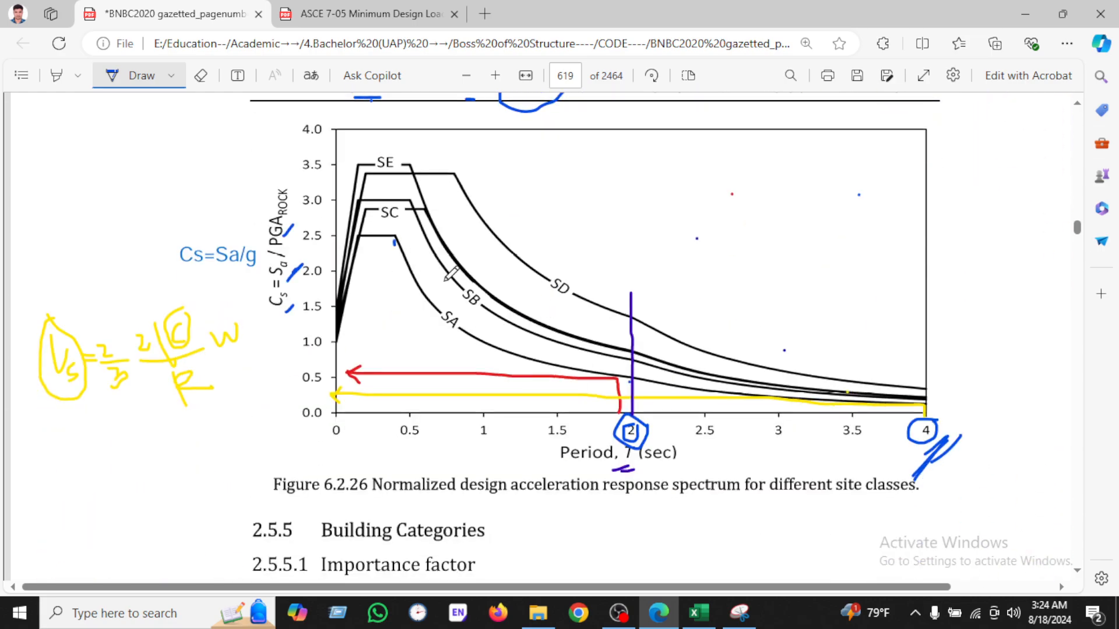
# Step: Circle the SC and SB curve labels on Figure 6.2.26 with the drawing pen
pyautogui.moveTo(375, 220); pyautogui.dragTo(399, 199)
pyautogui.moveTo(472, 283)
pyautogui.mouseDown()
pyautogui.moveTo(465, 321)
pyautogui.moveTo(480, 285)
pyautogui.moveTo(413, 203)
pyautogui.moveTo(403, 221)
pyautogui.moveTo(397, 213)
pyautogui.mouseUp()
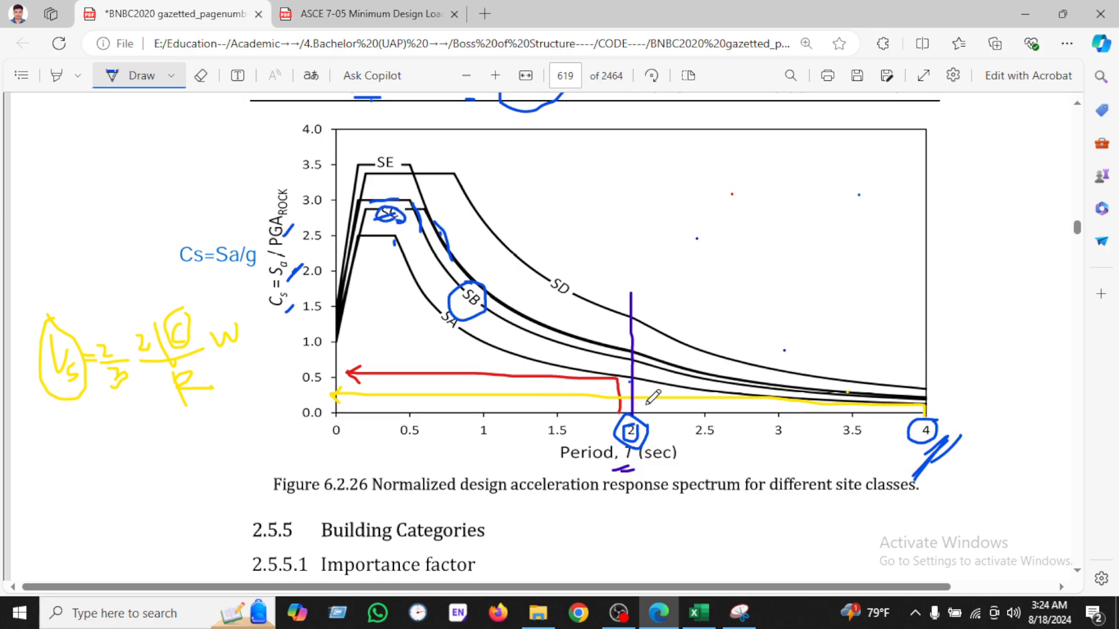
pyautogui.scroll(2, 653, 398)
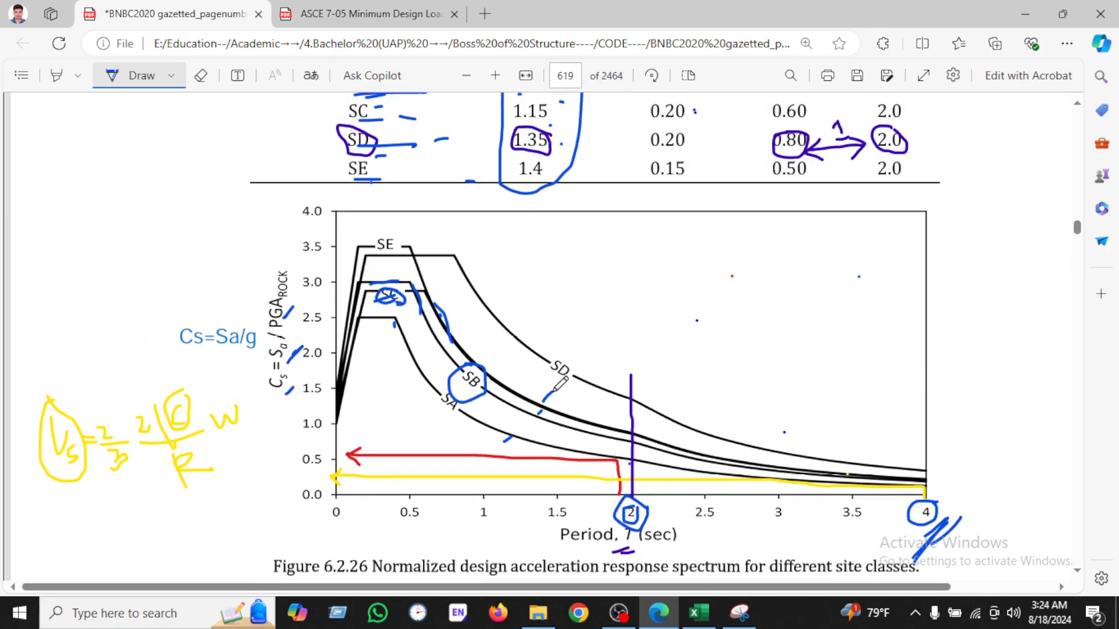
# Step: Return to the spreadsheet and move the chart to the right of the table
pyautogui.click(698, 613)
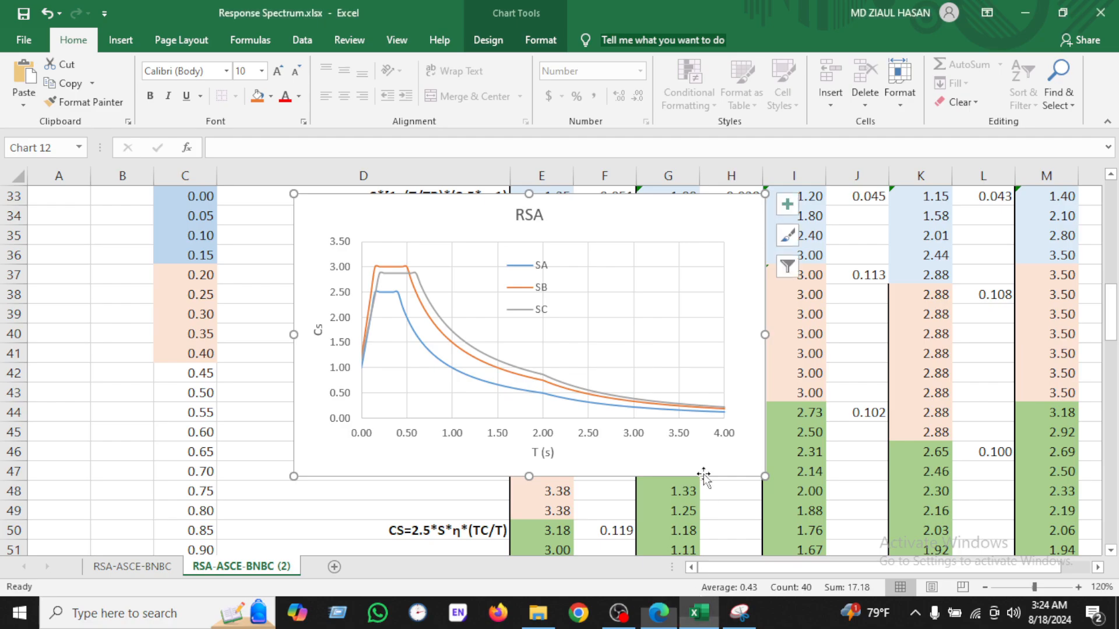
pyautogui.rightClick(432, 222)
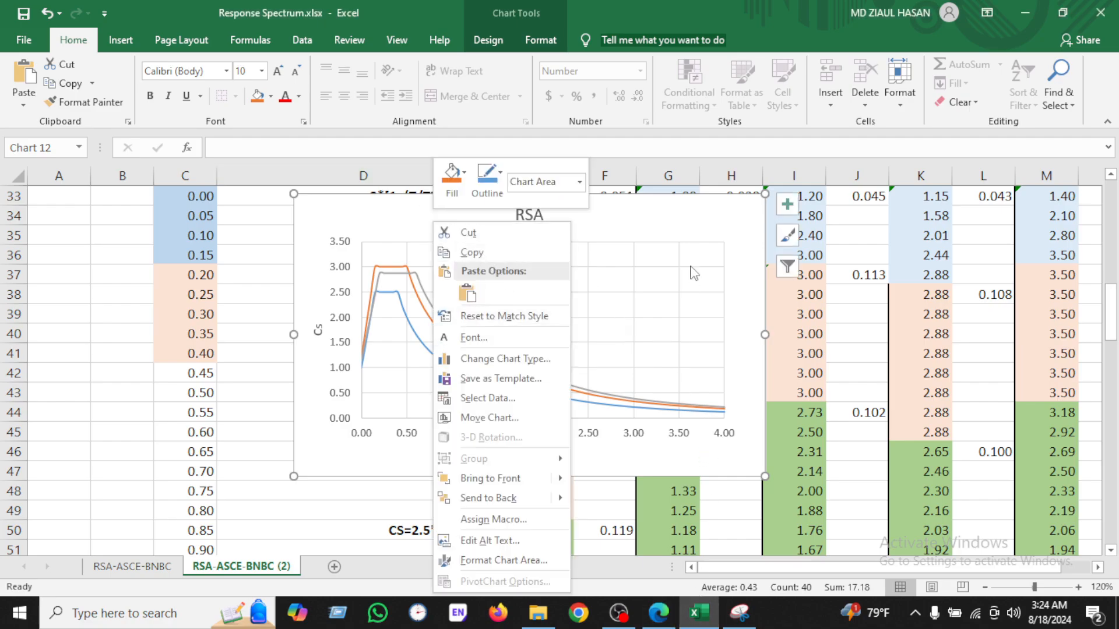
pyautogui.click(669, 217)
pyautogui.moveTo(669, 217); pyautogui.dragTo(1034, 237)
pyautogui.scroll(3, 712, 373)
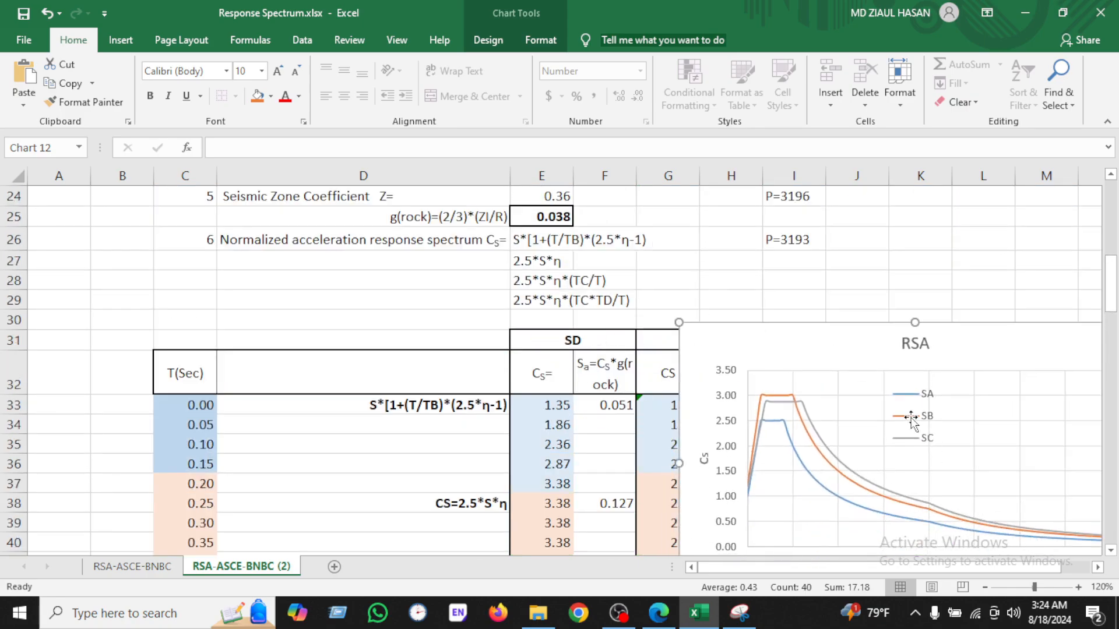
# Step: Open the chart's data source and add a new series named from the SD heading cell
pyautogui.rightClick(769, 334)
pyautogui.click(822, 399)
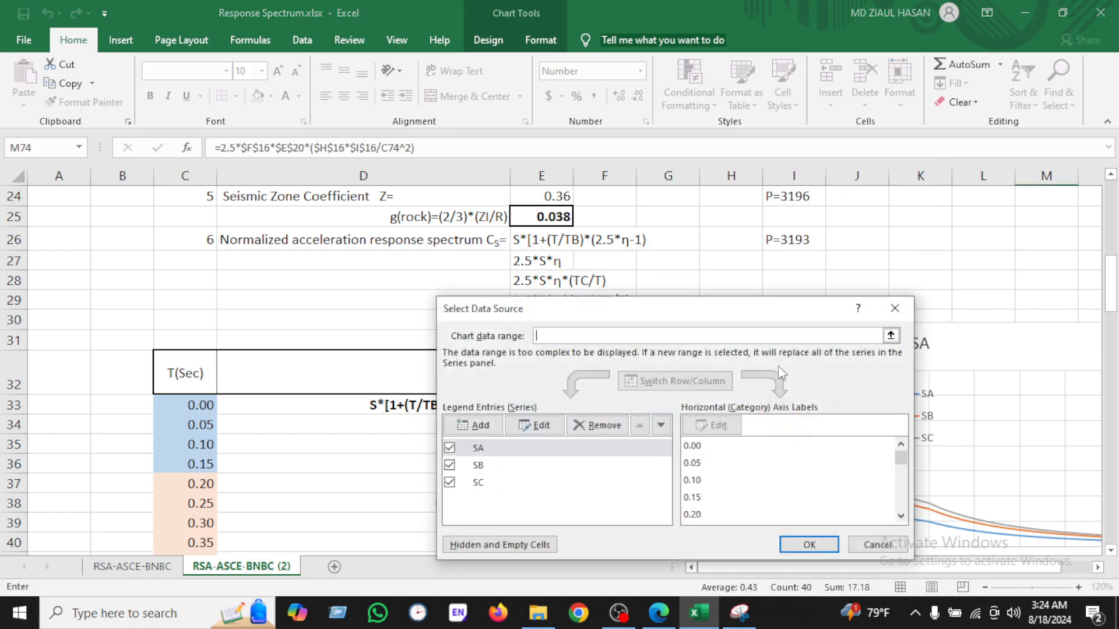
pyautogui.click(477, 425)
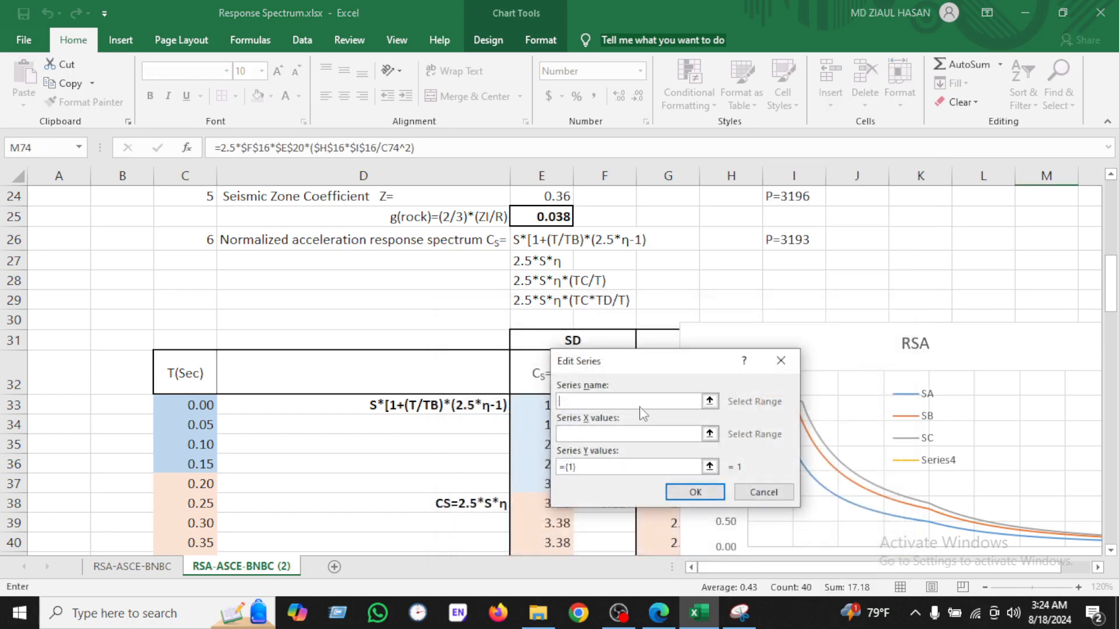
pyautogui.moveTo(618, 368); pyautogui.dragTo(662, 351)
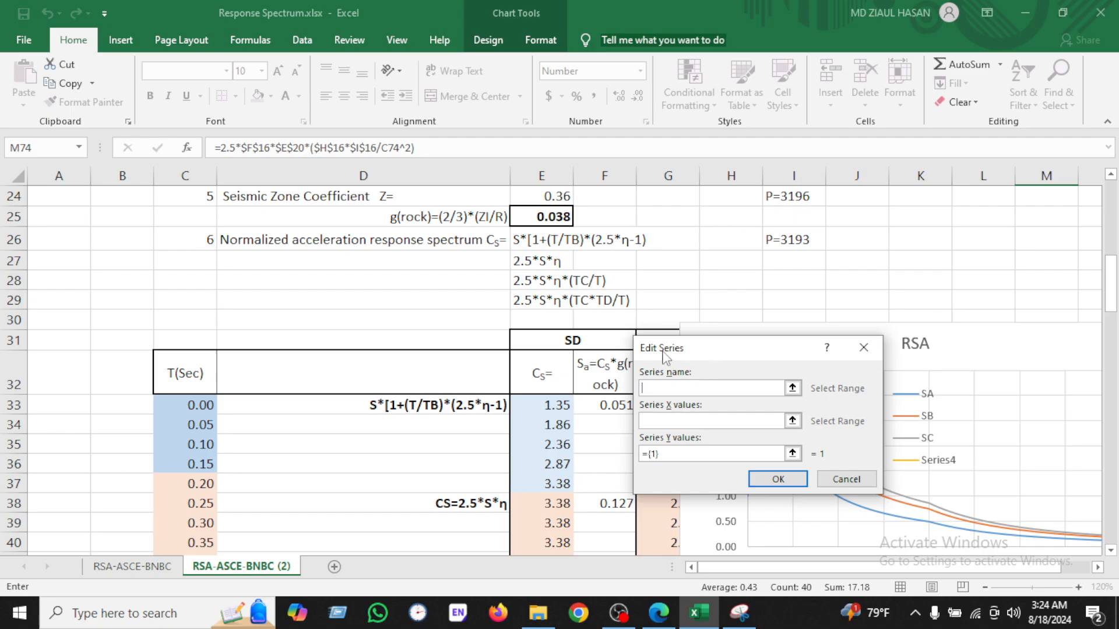
pyautogui.click(593, 342)
# Step: Set the SD series X values to the period column C33:C113
pyautogui.click(696, 421)
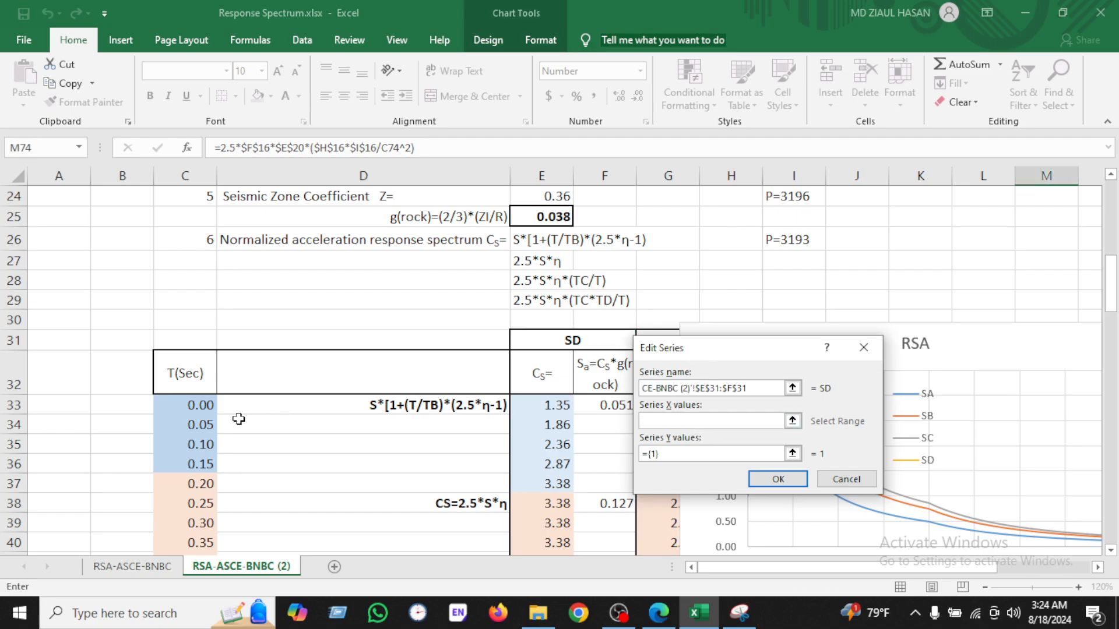
pyautogui.click(175, 406)
pyautogui.hotkey('ctrl', 'shift', 'Down')
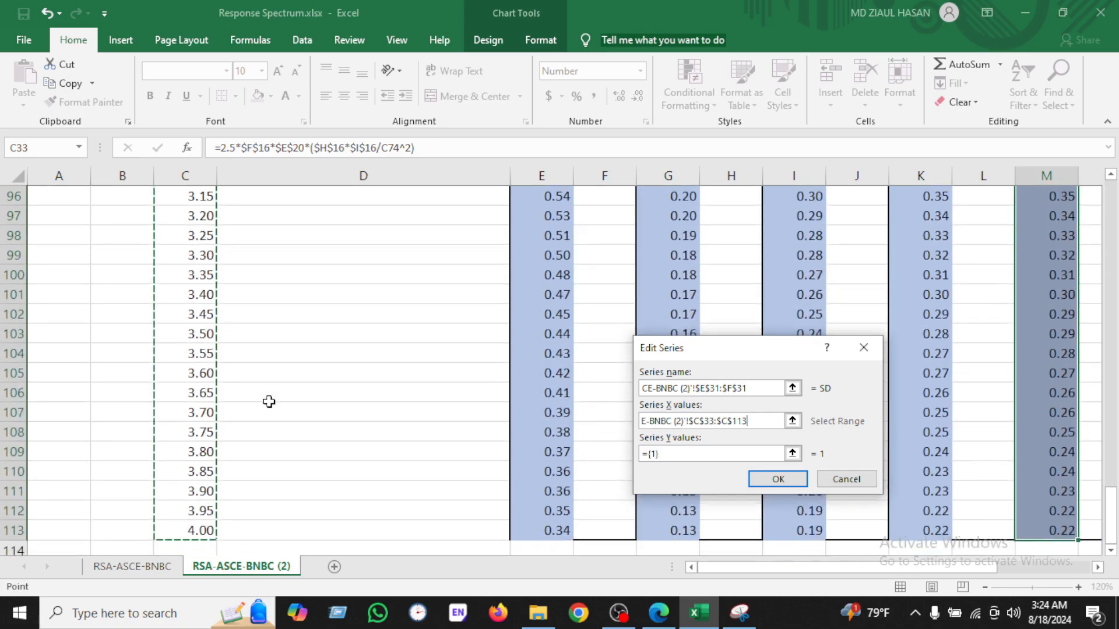
# Step: Set the SD series Y values to E33:E113 and confirm the data source changes
pyautogui.click(704, 454)
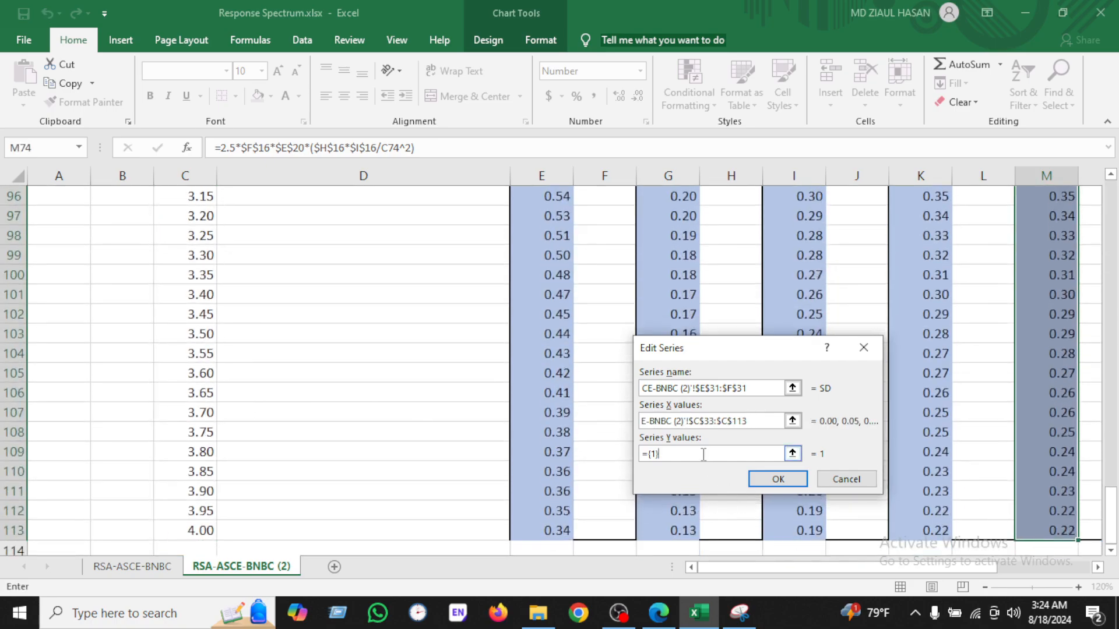
pyautogui.scroll(19, 563, 430)
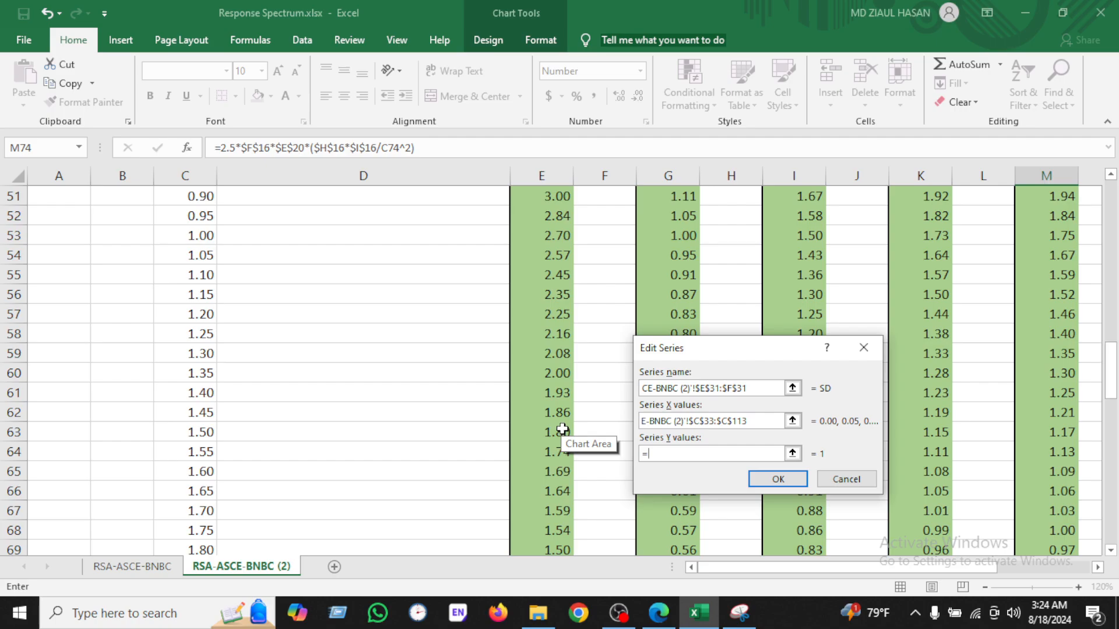
pyautogui.scroll(6, 563, 430)
pyautogui.scroll(-2, 551, 405)
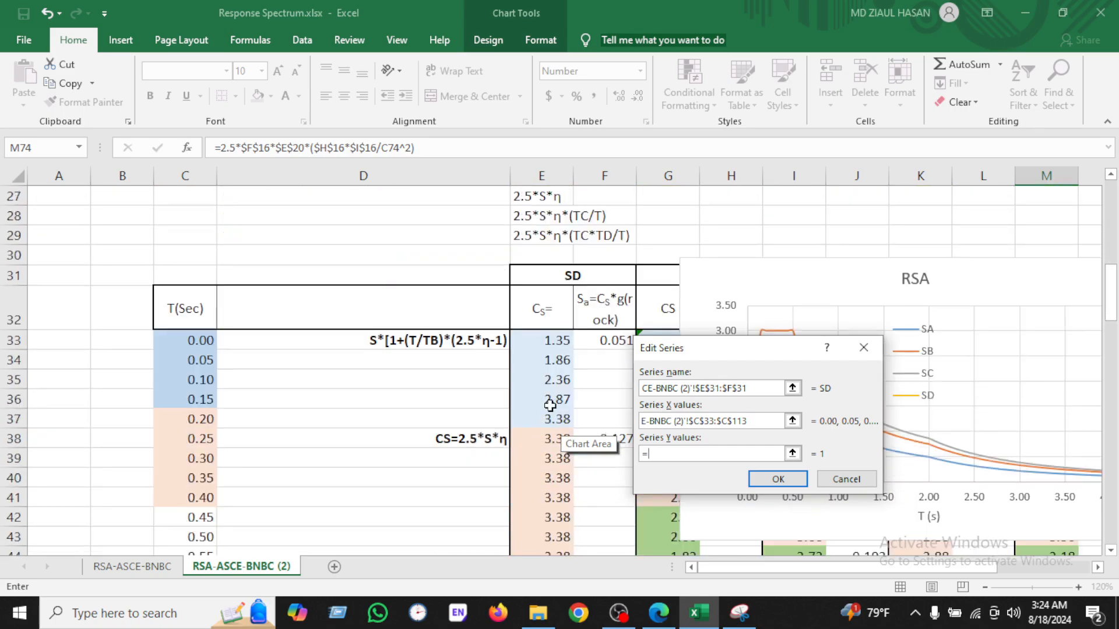
pyautogui.click(548, 345)
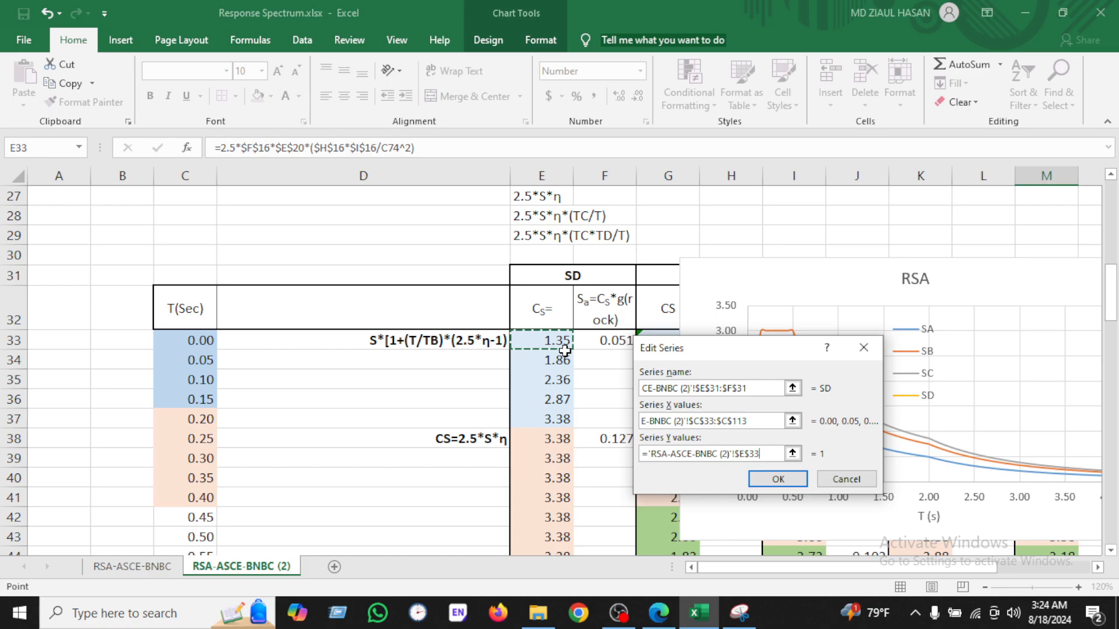
pyautogui.hotkey('ctrl', 'shift', 'Down')
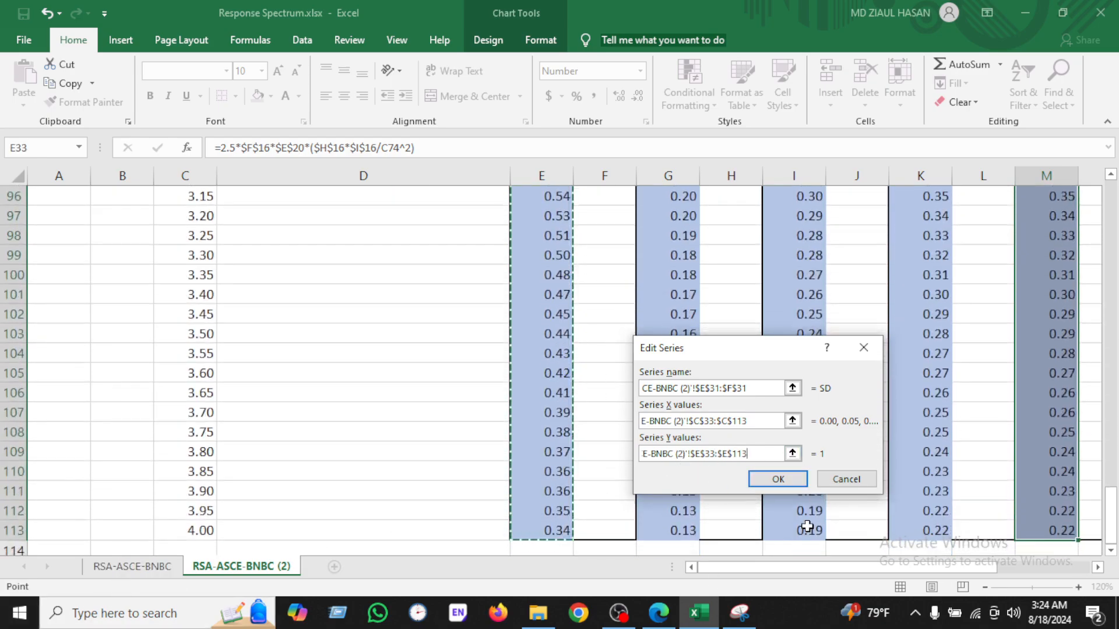
pyautogui.click(774, 481)
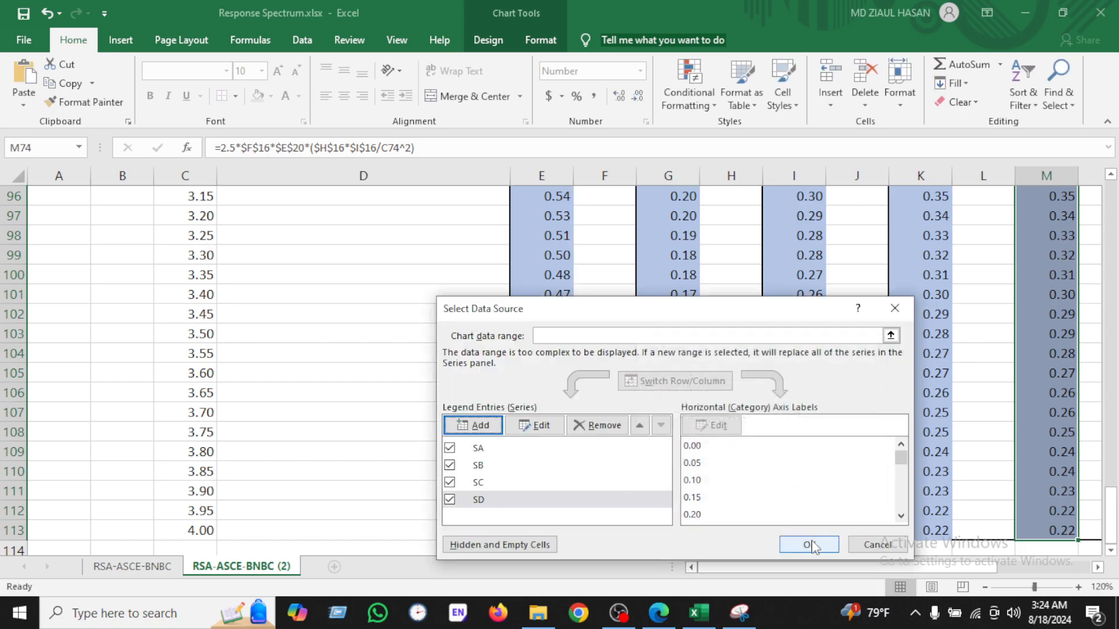
pyautogui.click(809, 545)
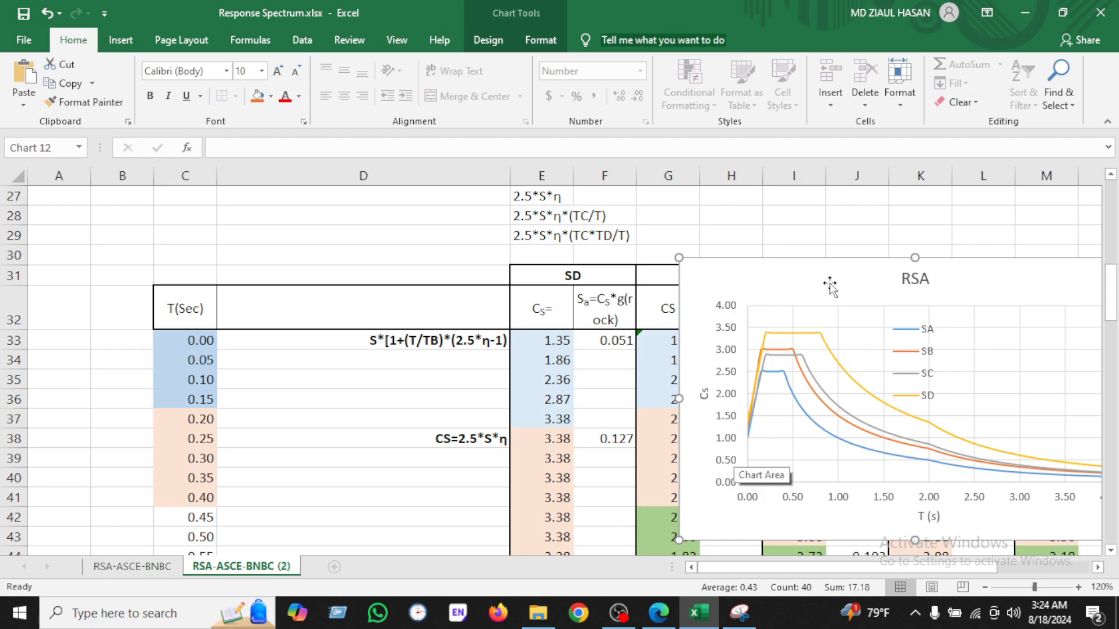
# Step: Move the chart left and add a new series named from the SE heading cell with X values C33:C113
pyautogui.moveTo(829, 287); pyautogui.dragTo(437, 282)
pyautogui.rightClick(579, 306)
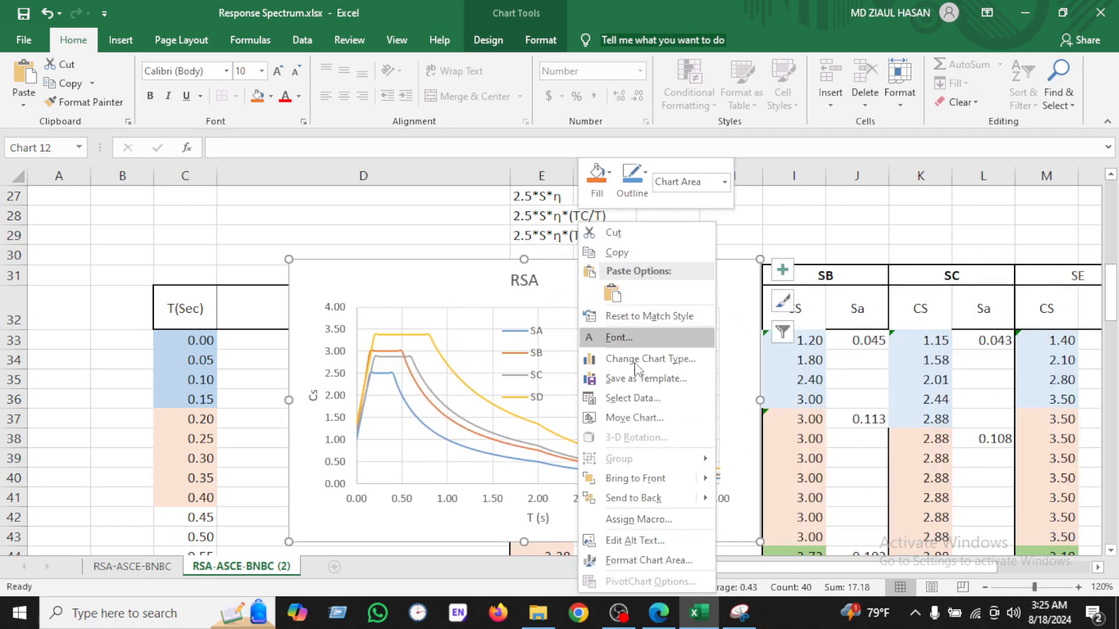
pyautogui.click(634, 394)
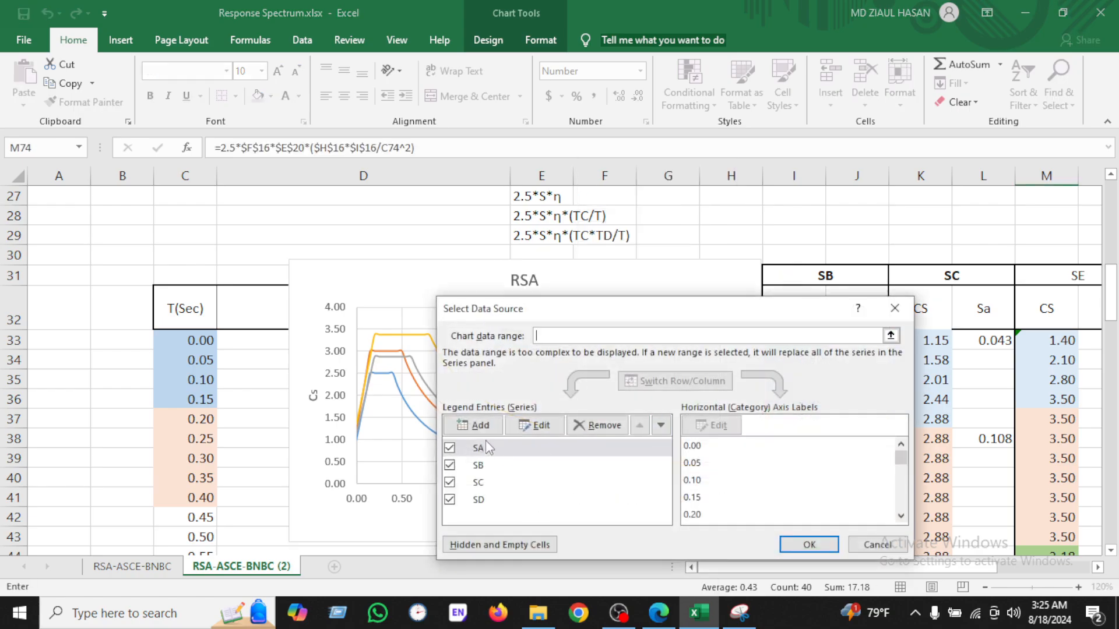
pyautogui.click(479, 425)
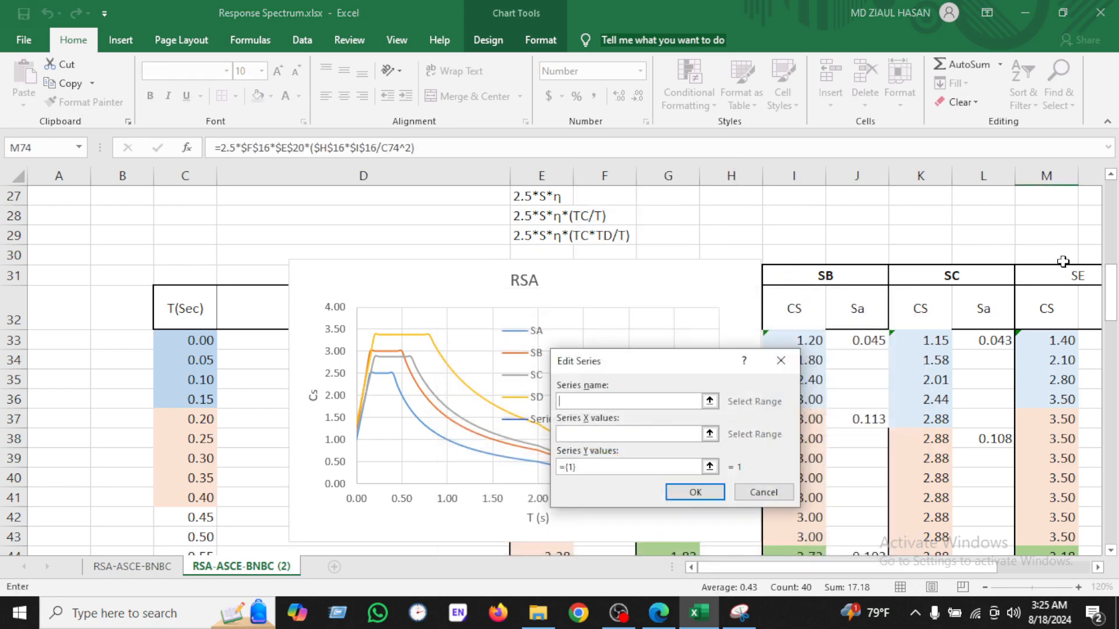
pyautogui.click(1069, 275)
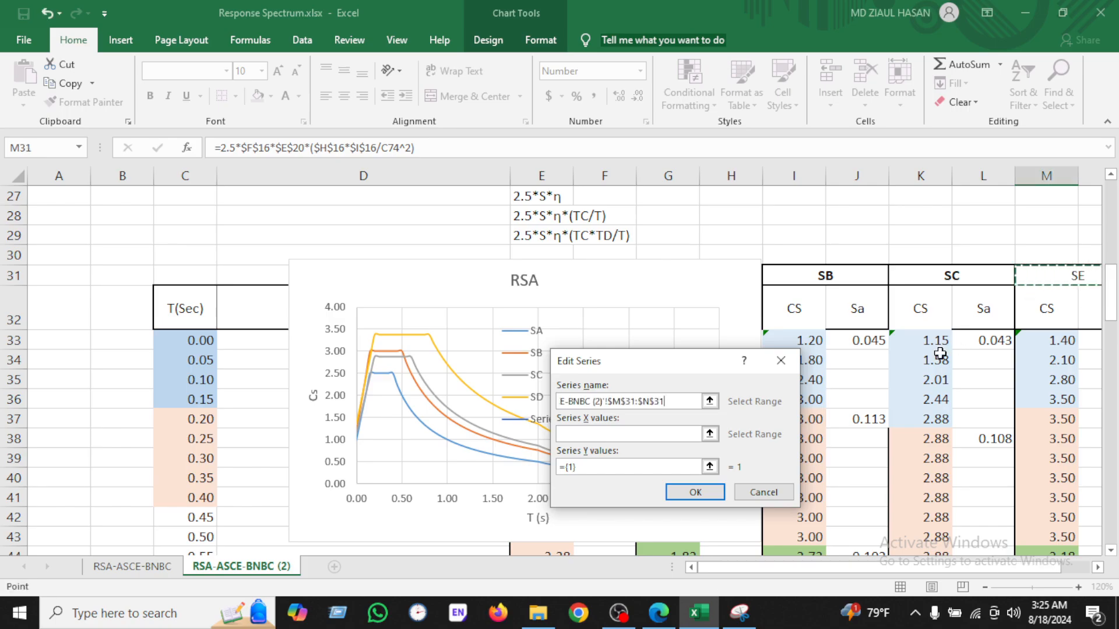
pyautogui.click(198, 340)
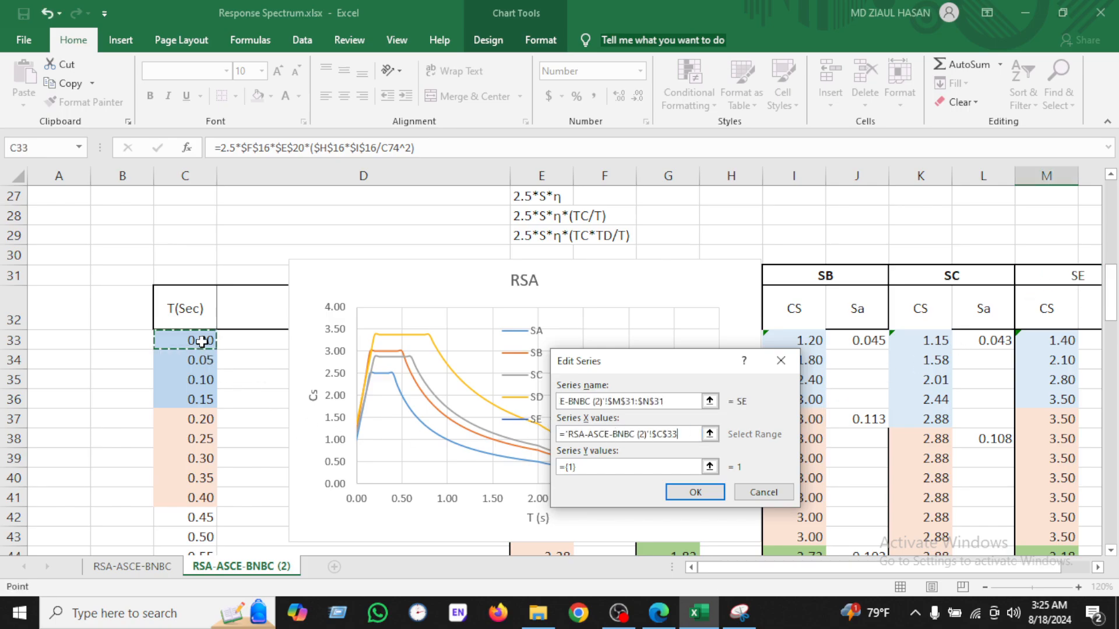
pyautogui.hotkey('ctrl', 'shift', 'Down')
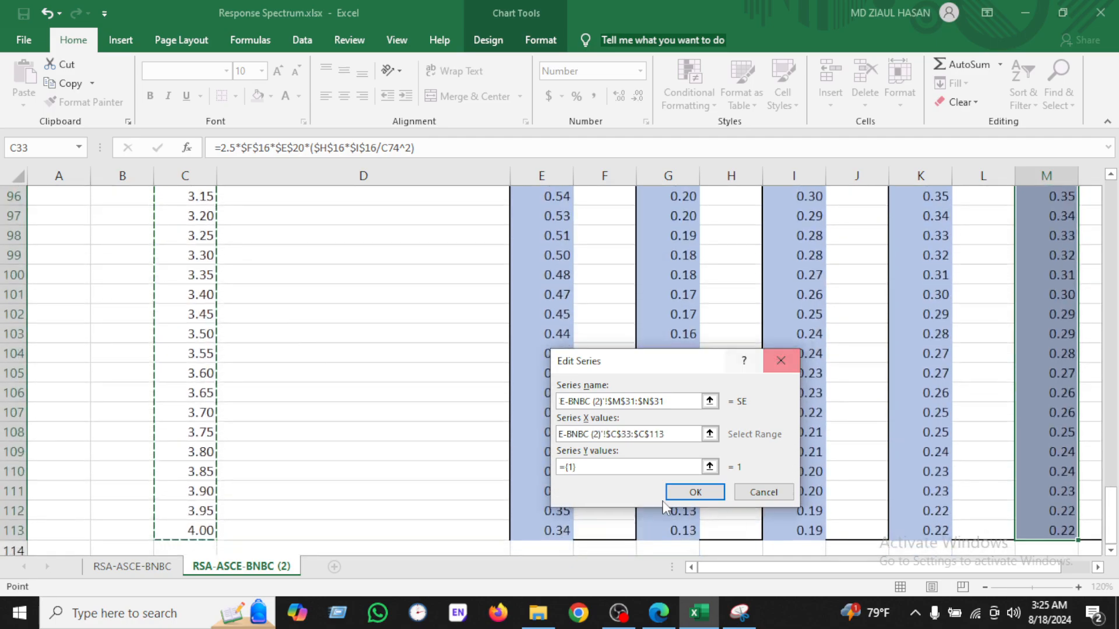
# Step: Set the SE series Y values to M33:M113 and confirm the data source changes
pyautogui.click(599, 466)
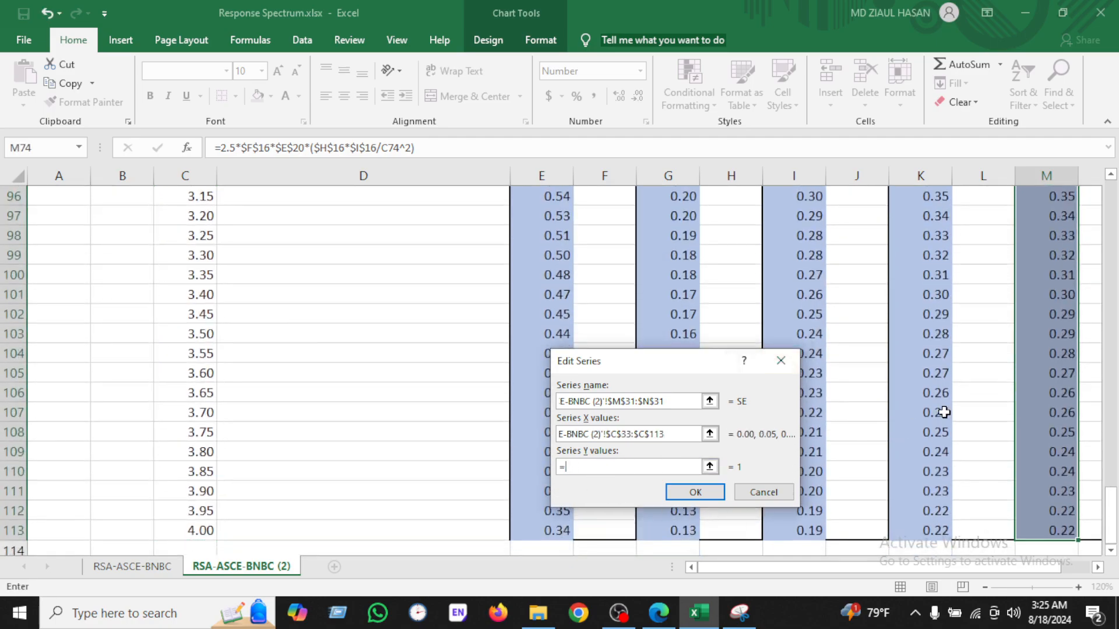
pyautogui.scroll(20, 942, 402)
pyautogui.scroll(1, 1062, 413)
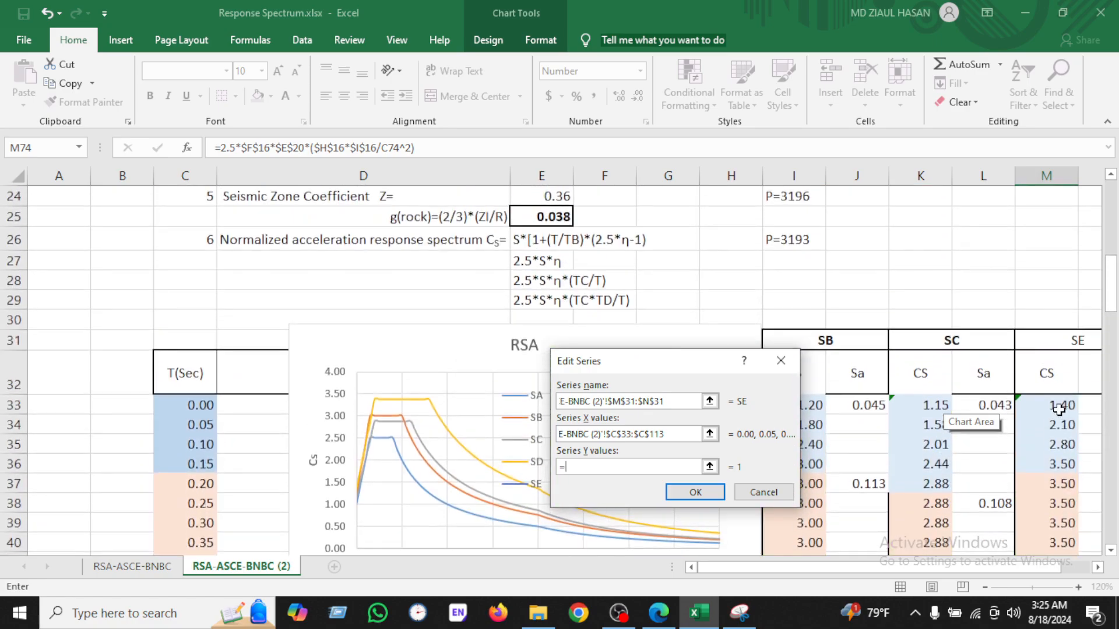
pyautogui.click(1058, 410)
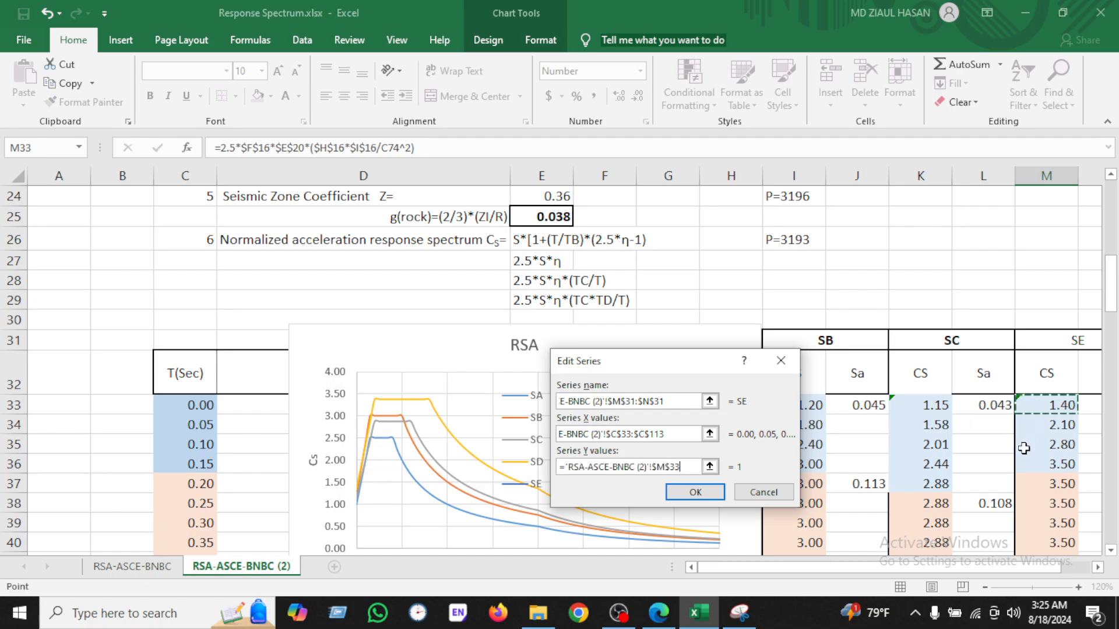
pyautogui.hotkey('ctrl', 'shift', 'Down')
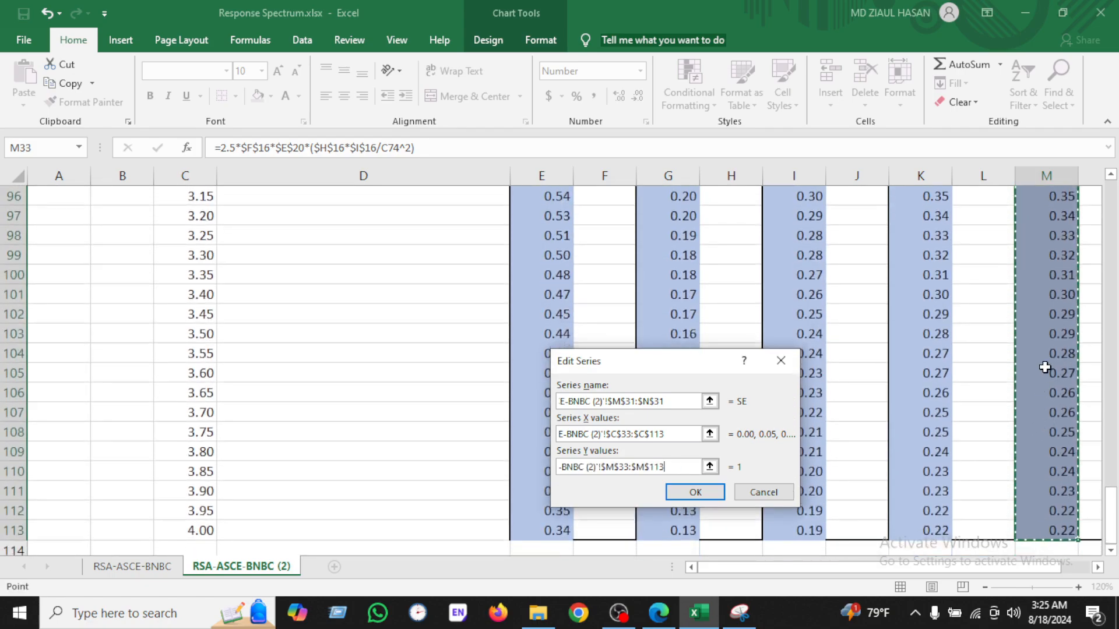
pyautogui.click(687, 496)
pyautogui.click(798, 546)
# Step: Move the chart to the right, next to the table's period and SD columns
pyautogui.scroll(12, 752, 512)
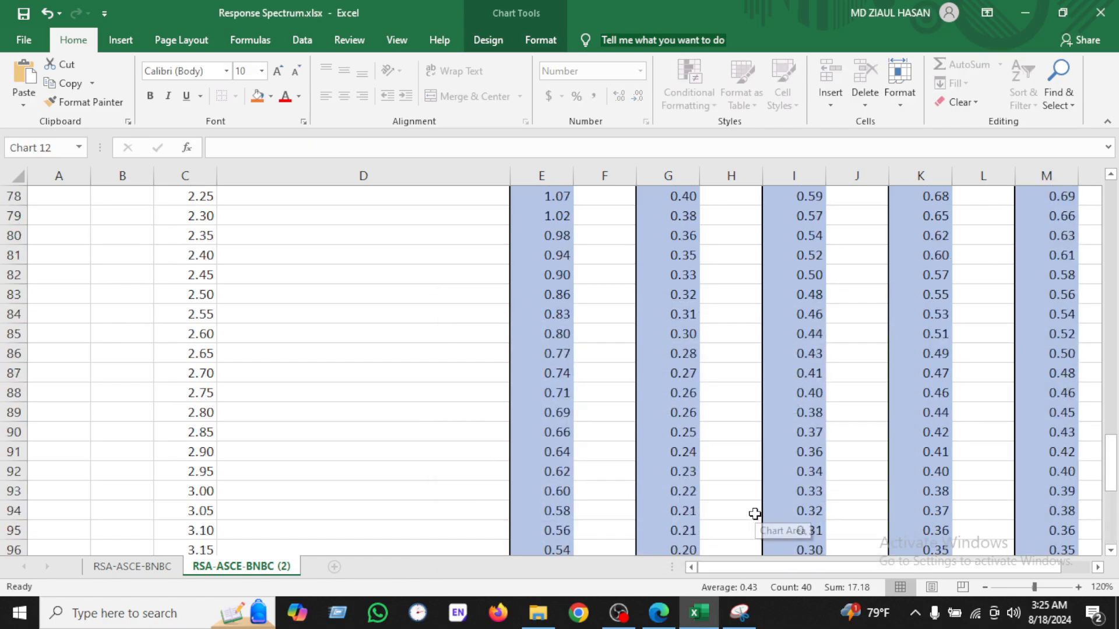
pyautogui.scroll(10, 677, 449)
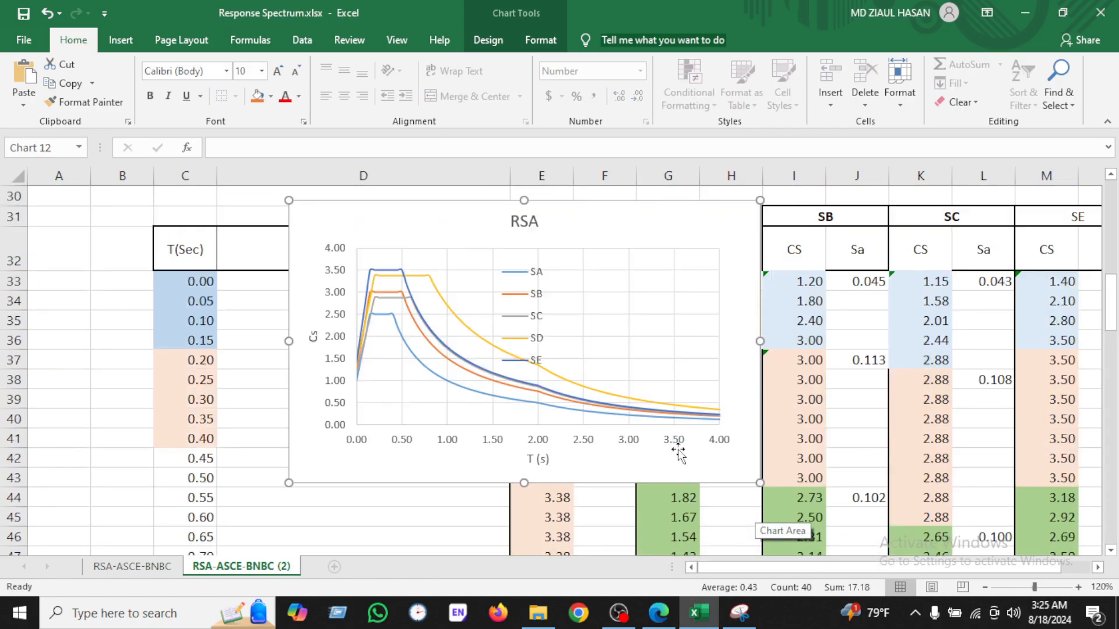
pyautogui.scroll(1, 678, 452)
pyautogui.moveTo(605, 264); pyautogui.dragTo(741, 264)
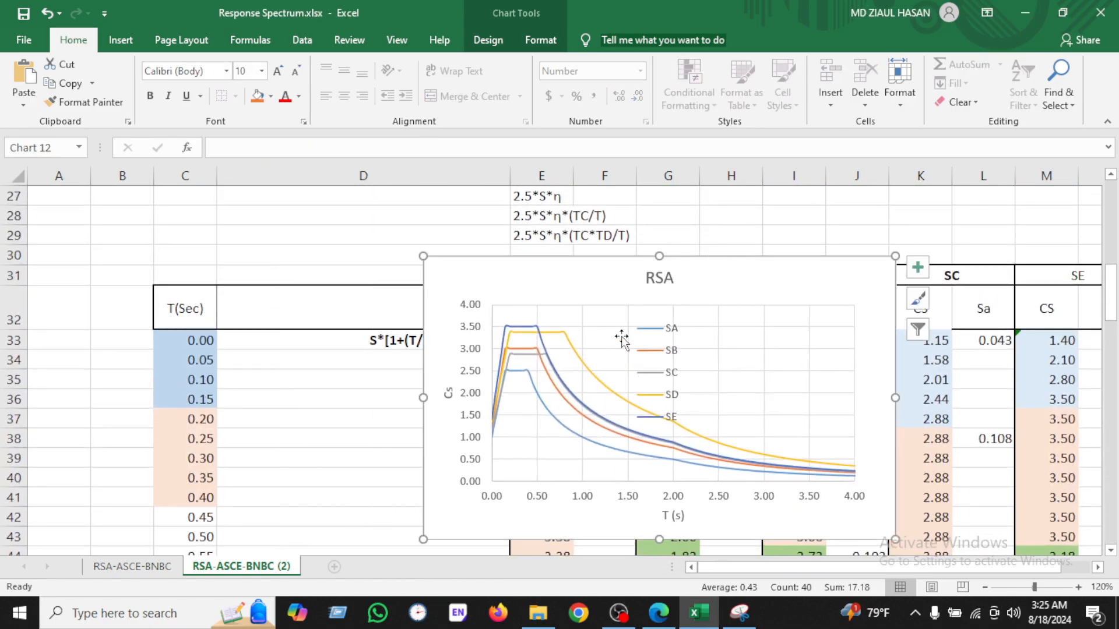
# Step: Switch to the code PDF and erase the circles drawn around the SC and SB curve labels
pyautogui.click(657, 613)
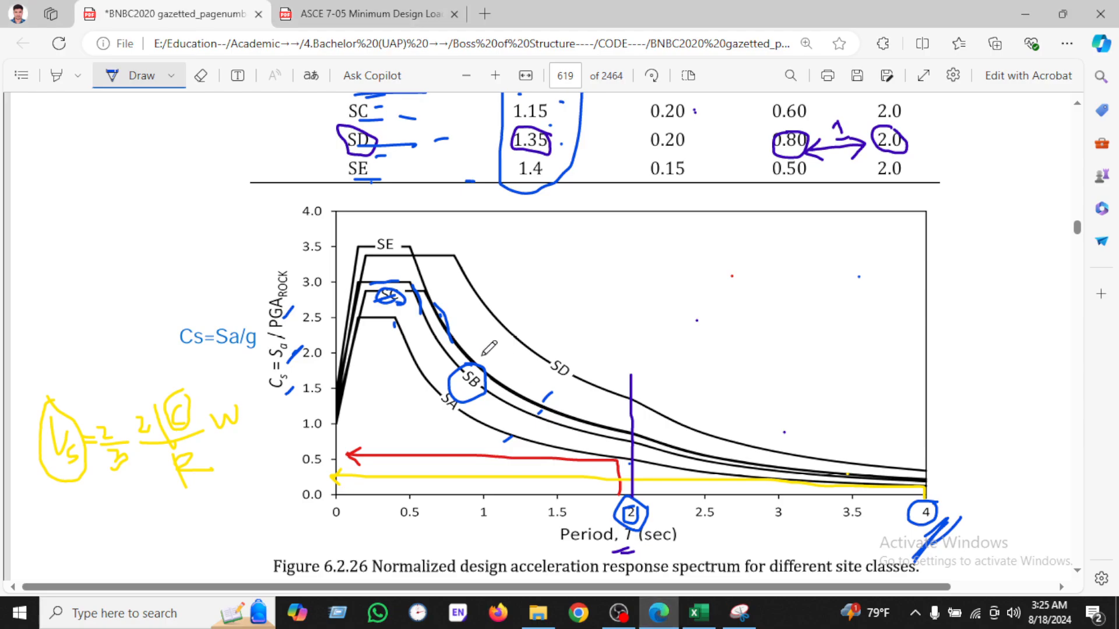
pyautogui.moveTo(972, 286)
pyautogui.mouseDown()
pyautogui.moveTo(1047, 275)
pyautogui.moveTo(1028, 335)
pyautogui.moveTo(1059, 283)
pyautogui.mouseUp()
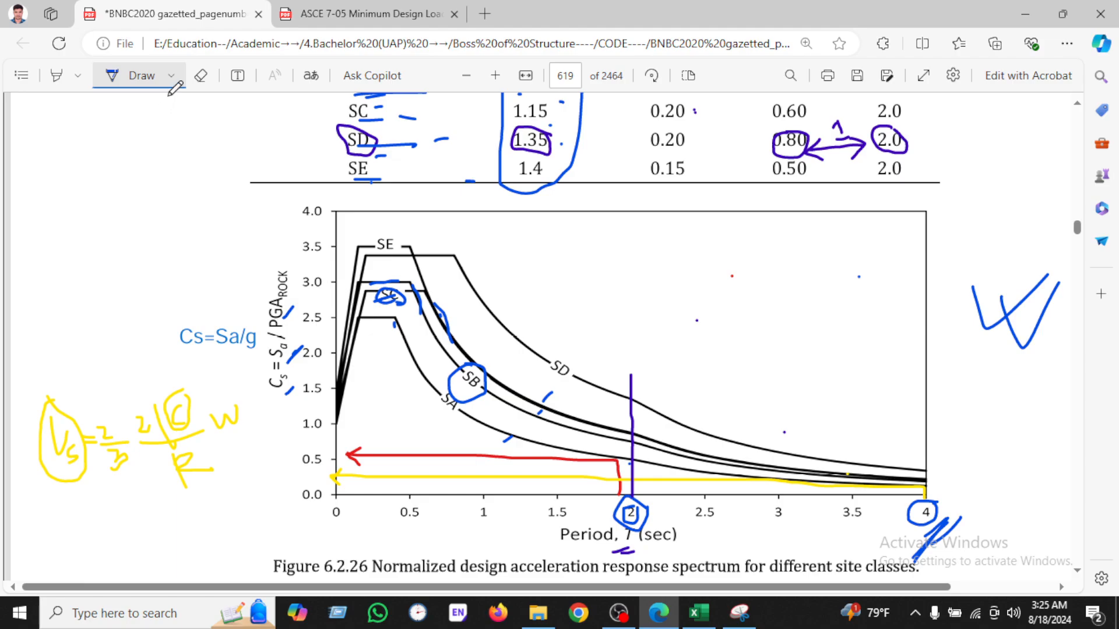
pyautogui.click(201, 75)
pyautogui.moveTo(408, 282)
pyautogui.mouseDown()
pyautogui.moveTo(396, 309)
pyautogui.moveTo(477, 361)
pyautogui.moveTo(452, 312)
pyautogui.mouseUp()
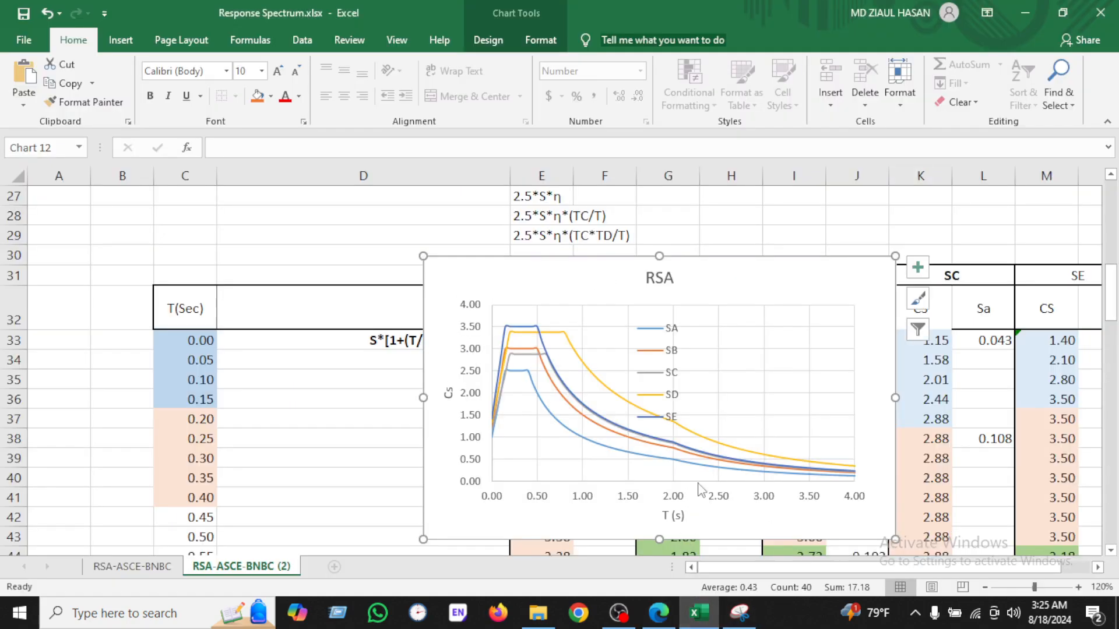
# Step: Compare the spreadsheet chart with Figure 6.2.26 by switching between the workbook and the PDF
pyautogui.click(699, 613)
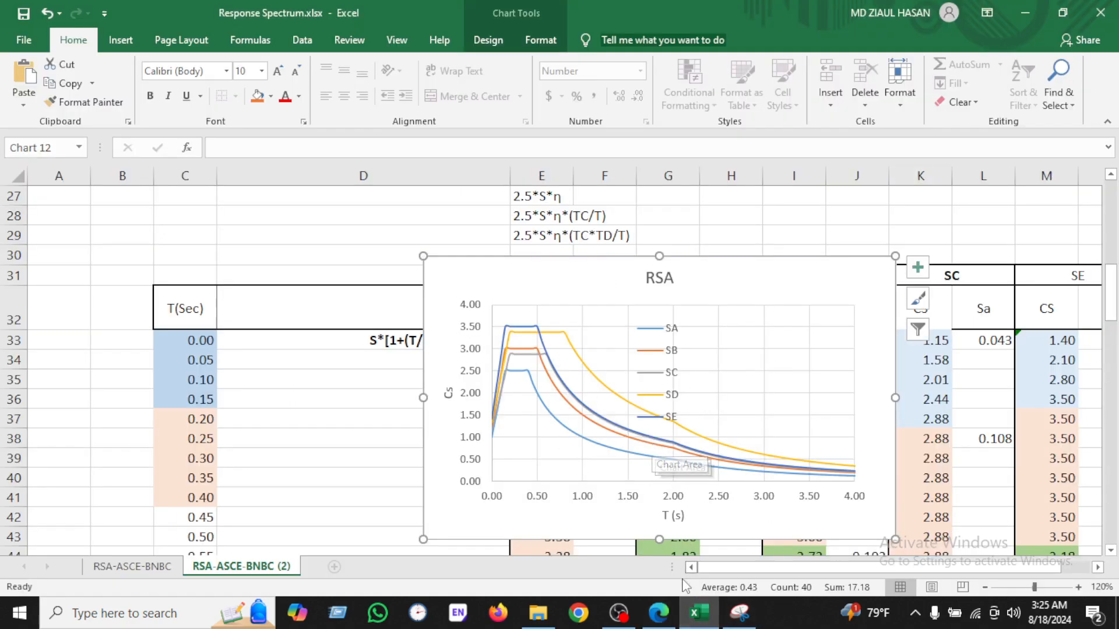
pyautogui.click(658, 612)
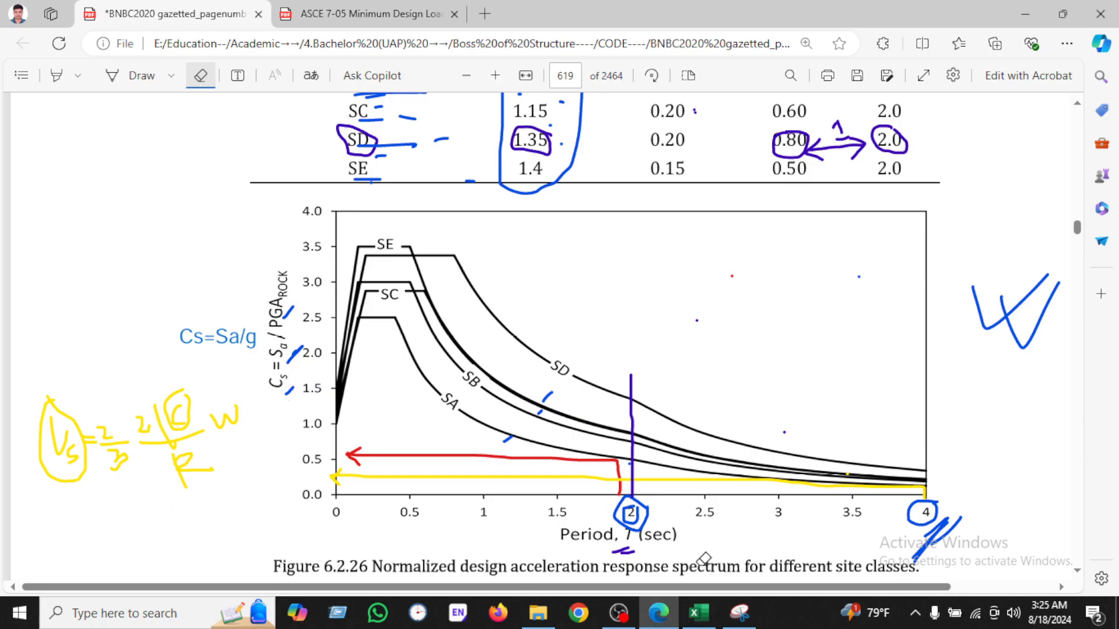
pyautogui.click(699, 612)
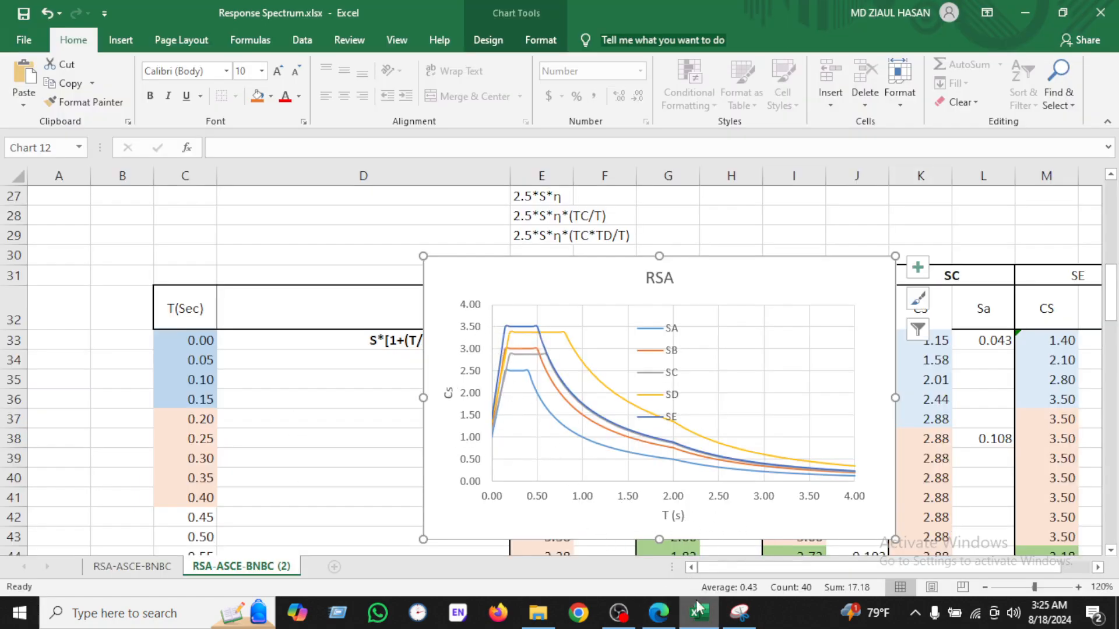
pyautogui.click(658, 613)
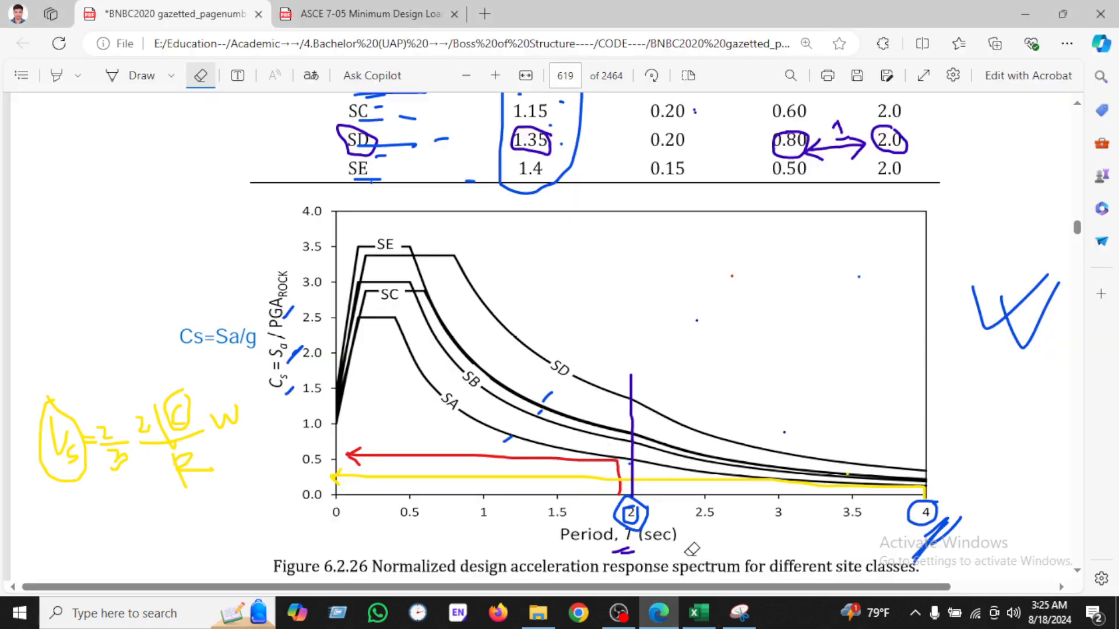
pyautogui.click(701, 613)
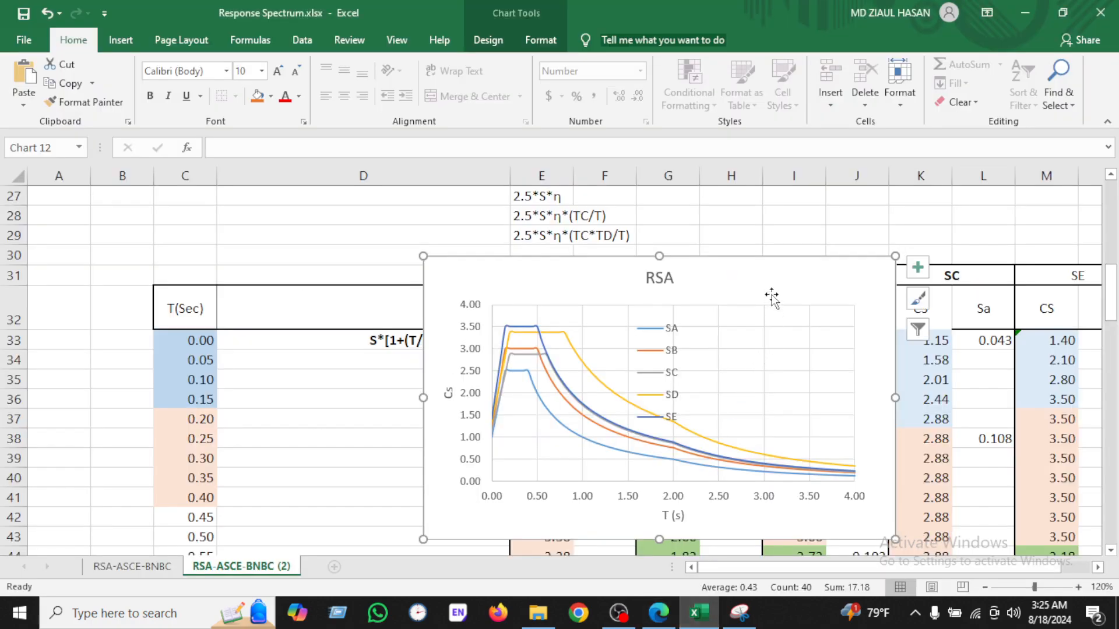
# Step: Save the workbook and reposition the chart at the upper right beside the table
pyautogui.click(796, 232)
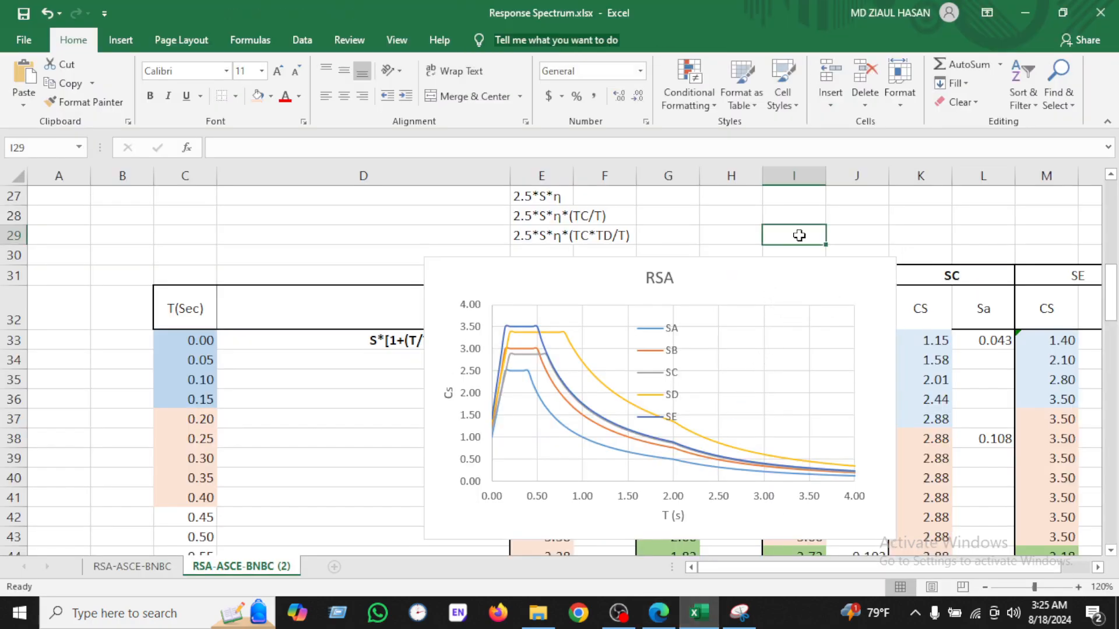
pyautogui.click(24, 12)
pyautogui.moveTo(708, 273); pyautogui.dragTo(888, 323)
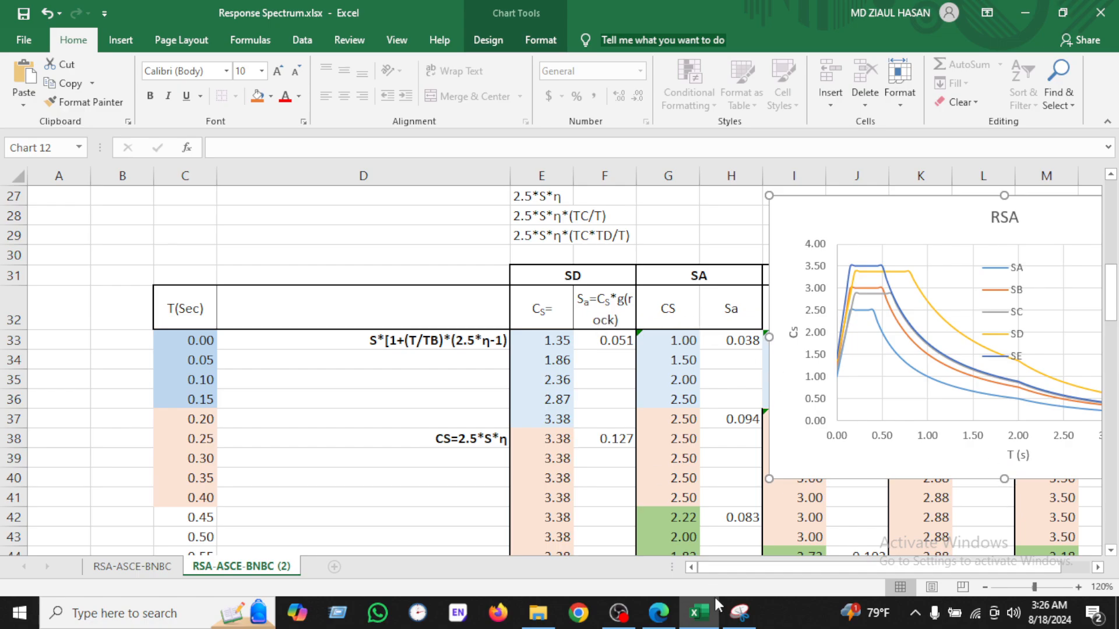
# Step: Switch to the code PDF and add a text note "sa=Cs*PGA*rock" beside the response spectrum figure
pyautogui.click(658, 613)
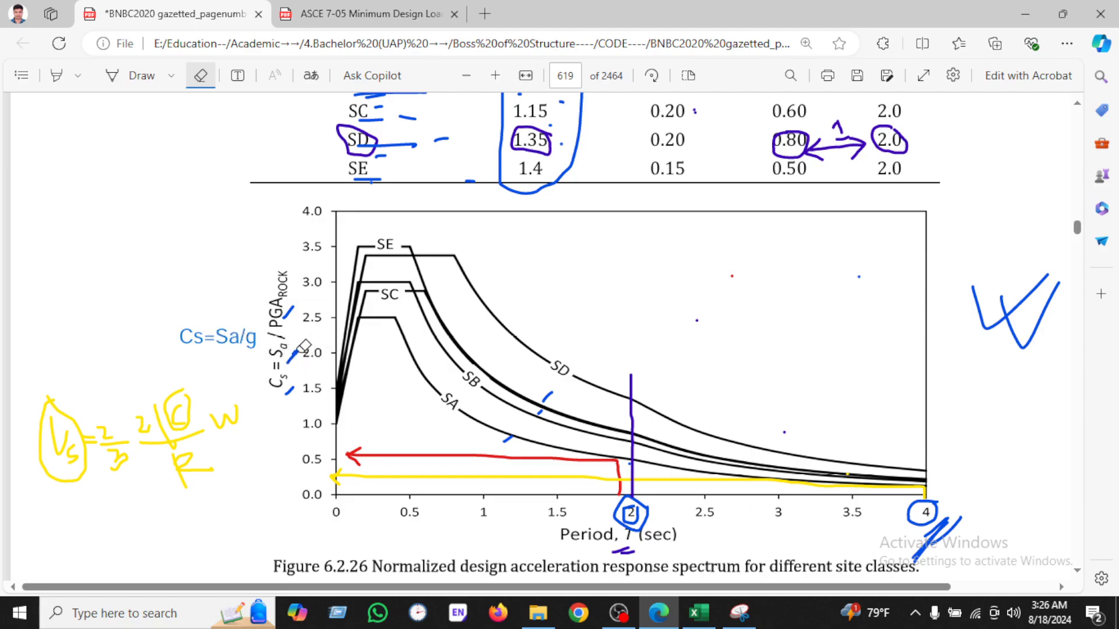
pyautogui.click(135, 78)
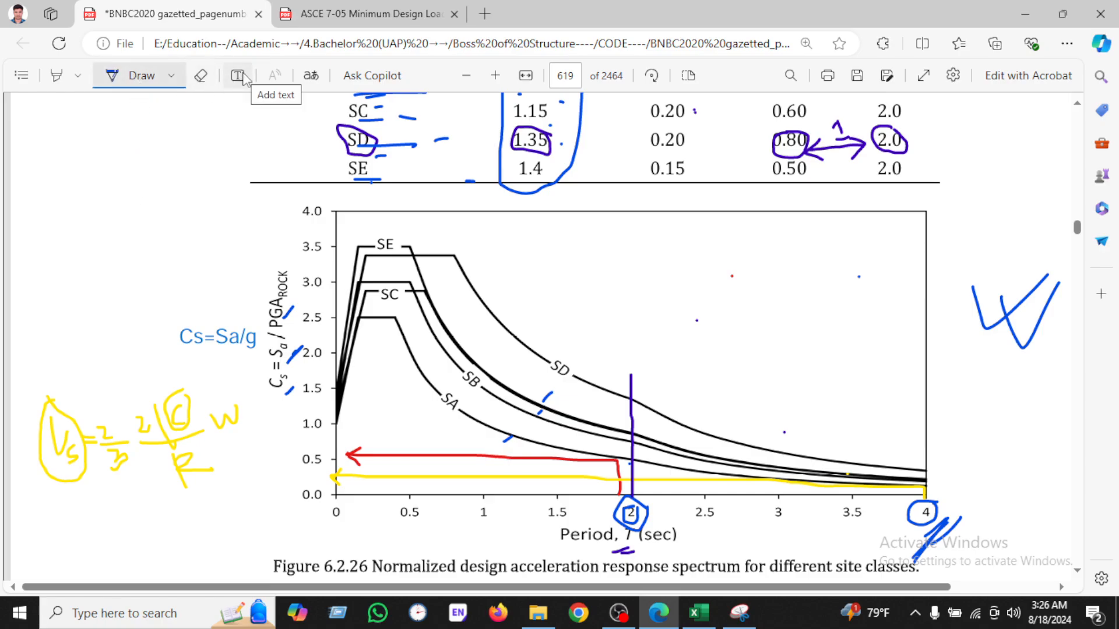
pyautogui.click(245, 78)
pyautogui.click(171, 293)
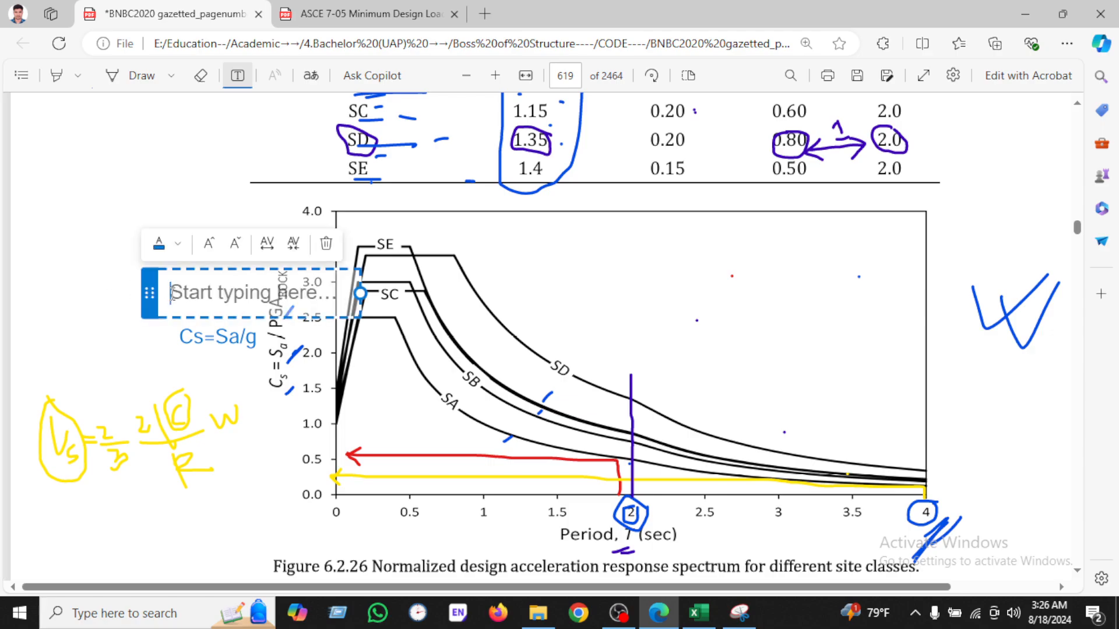
pyautogui.moveTo(151, 277); pyautogui.dragTo(87, 248)
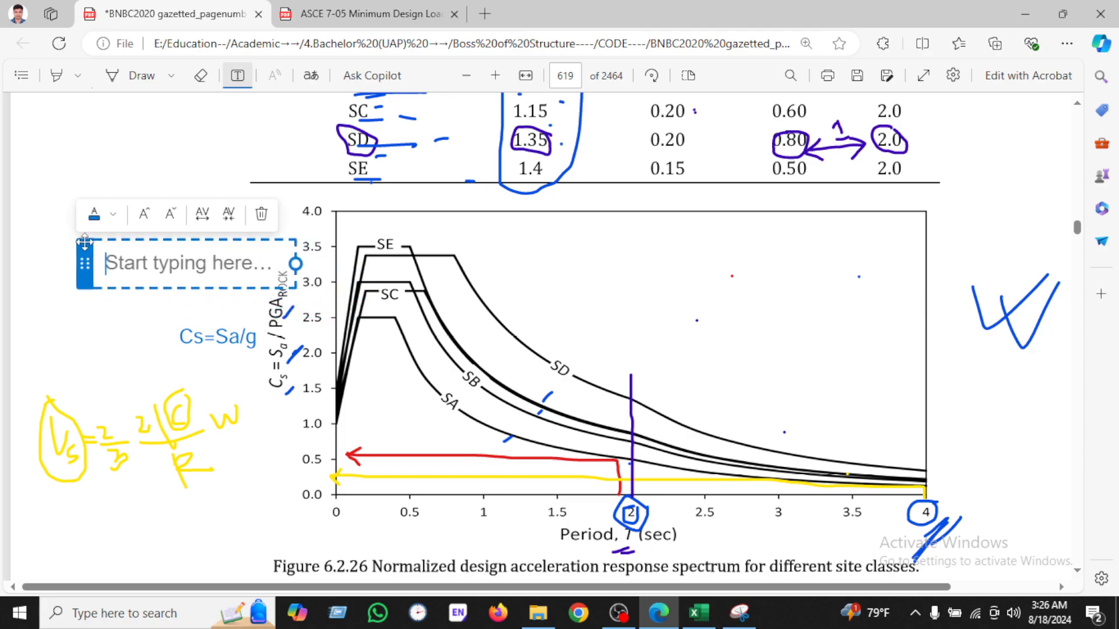
pyautogui.write('sa=')
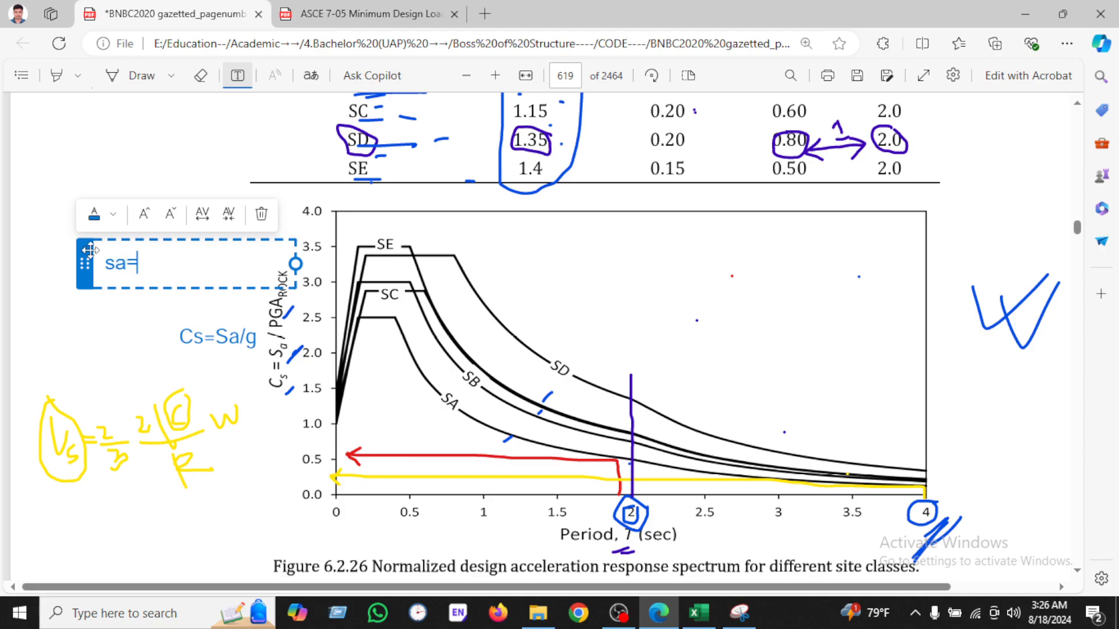
pyautogui.write('Cs*')
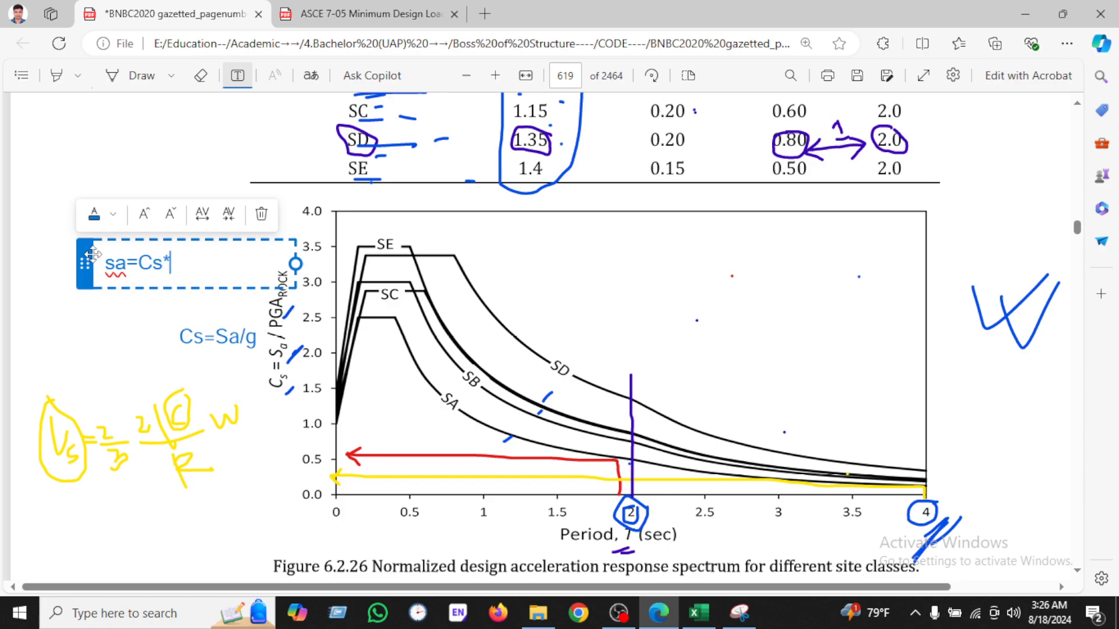
pyautogui.write('PGS')
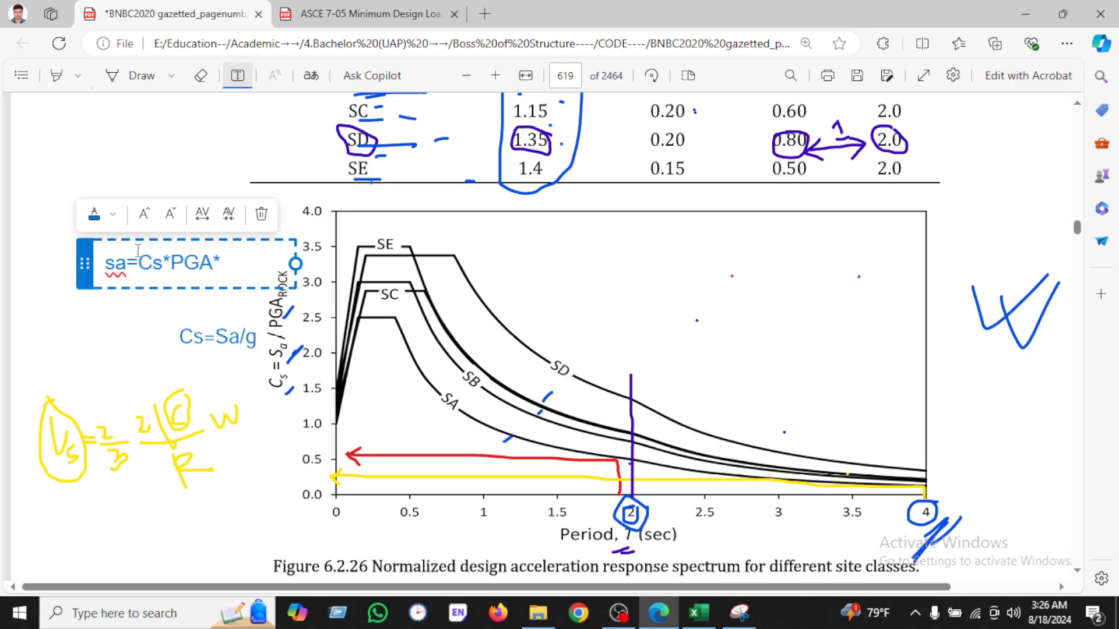
pyautogui.write('*rock')
pyautogui.click(154, 326)
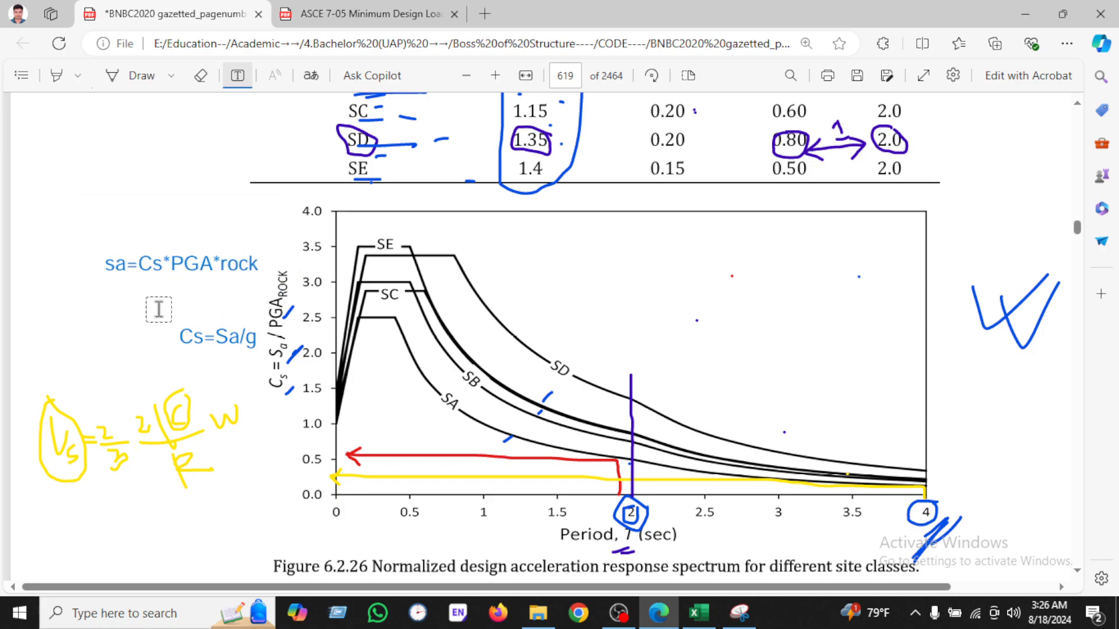
# Step: Read the PGA rock definition in the code text above the figure, switching briefly to the workbook
pyautogui.click(698, 612)
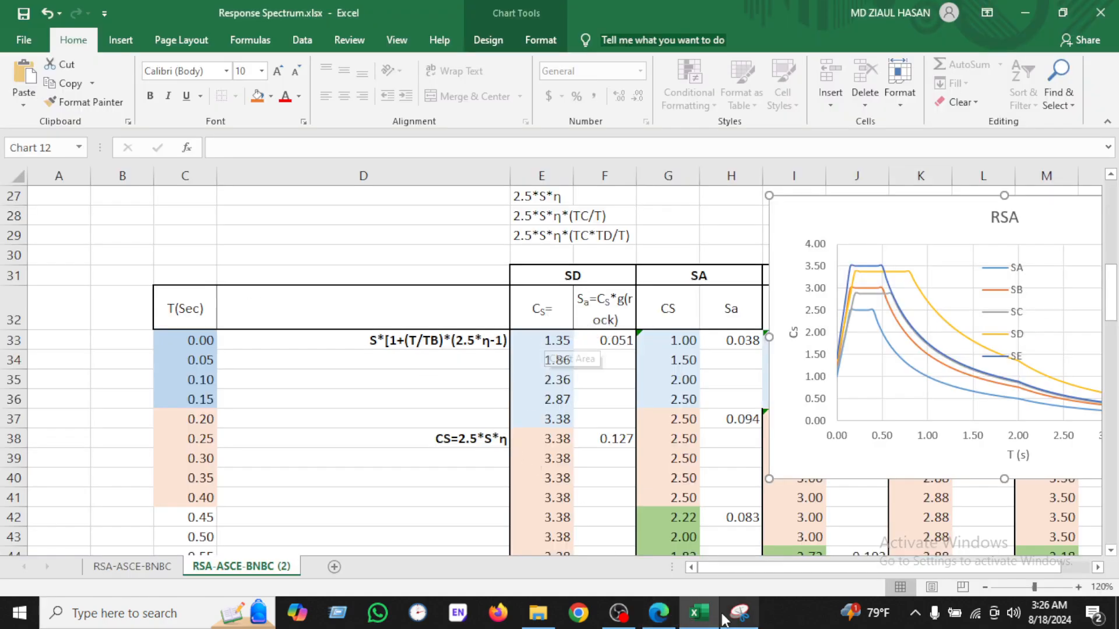
pyautogui.click(658, 612)
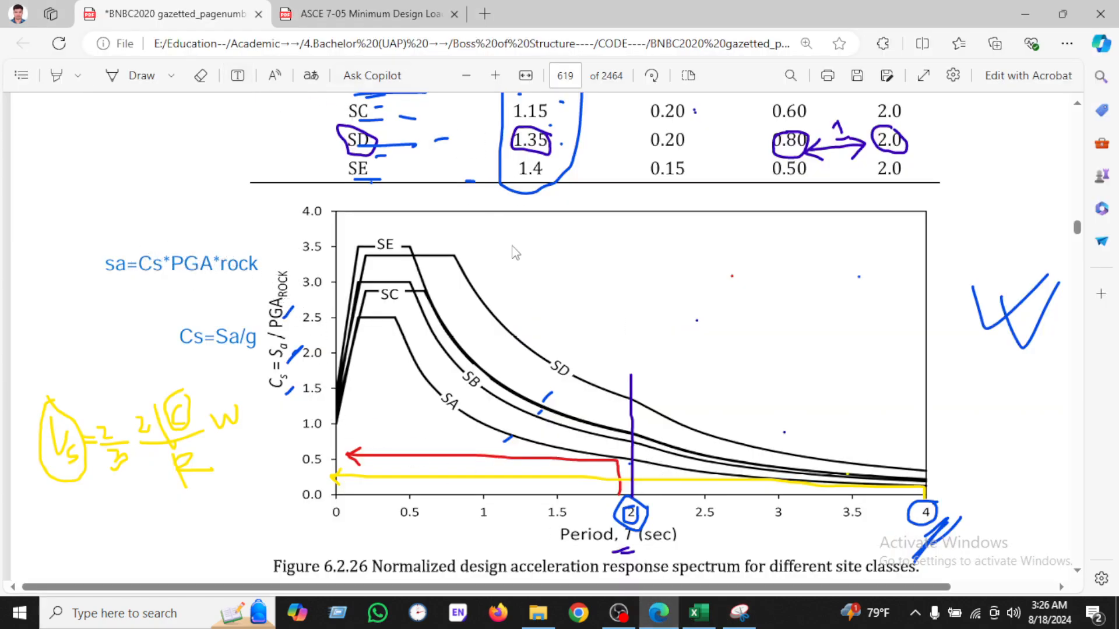
pyautogui.scroll(15, 631, 332)
pyautogui.scroll(20, 634, 333)
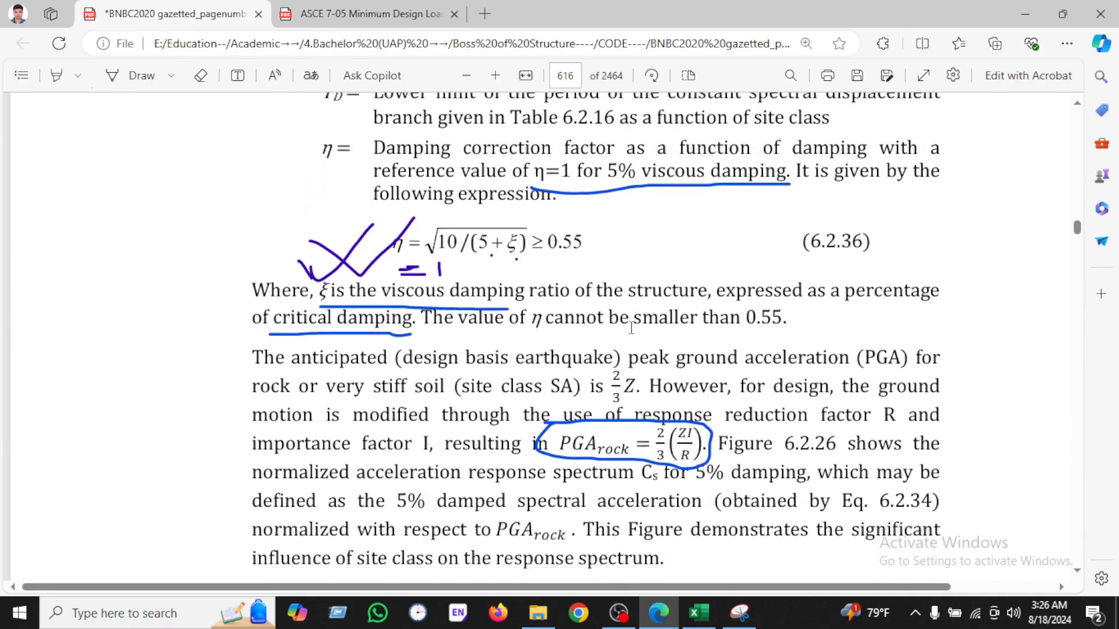
pyautogui.scroll(-3, 510, 330)
pyautogui.moveTo(641, 300); pyautogui.dragTo(635, 339)
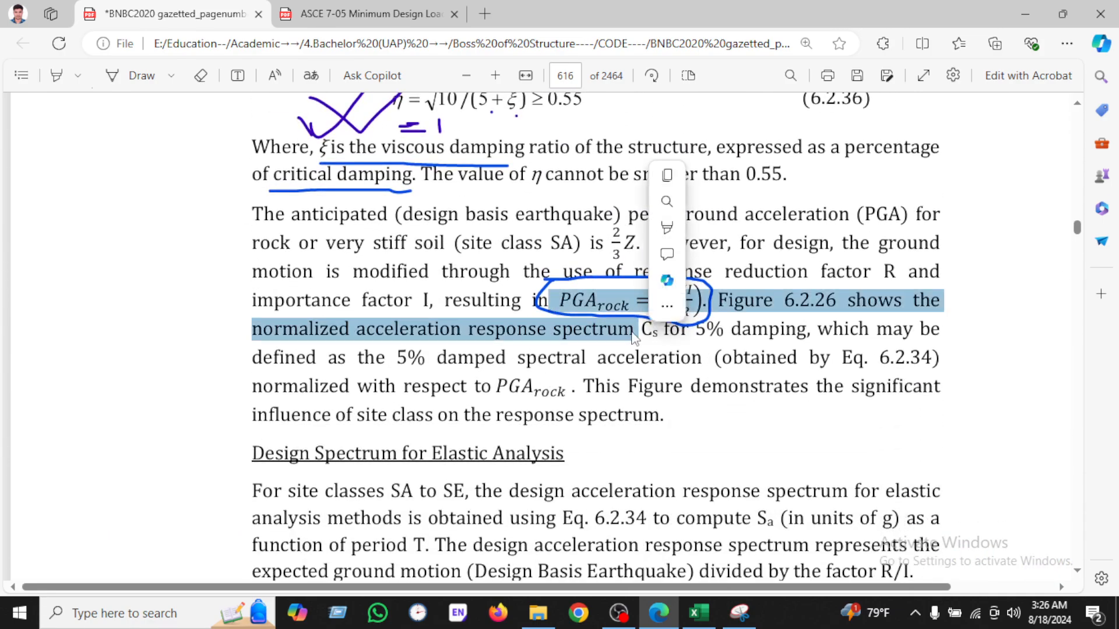
pyautogui.click(549, 334)
pyautogui.moveTo(660, 287); pyautogui.dragTo(682, 331)
pyautogui.click(684, 309)
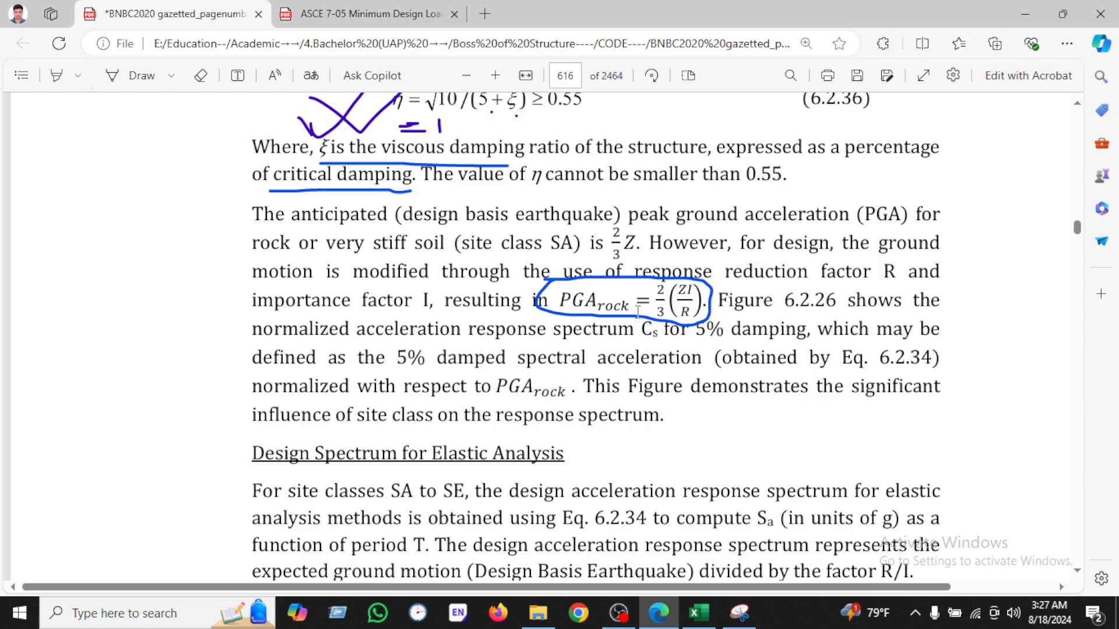
# Step: Return to the workbook and examine the Cs and g(rock) formulas in the input section
pyautogui.click(699, 616)
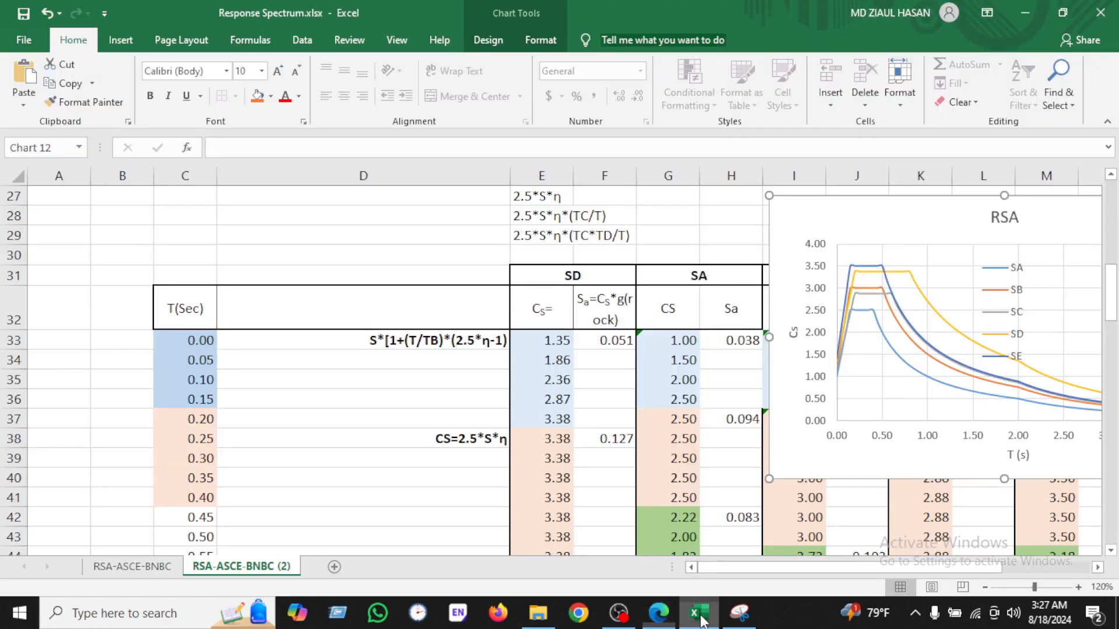
pyautogui.scroll(2, 607, 315)
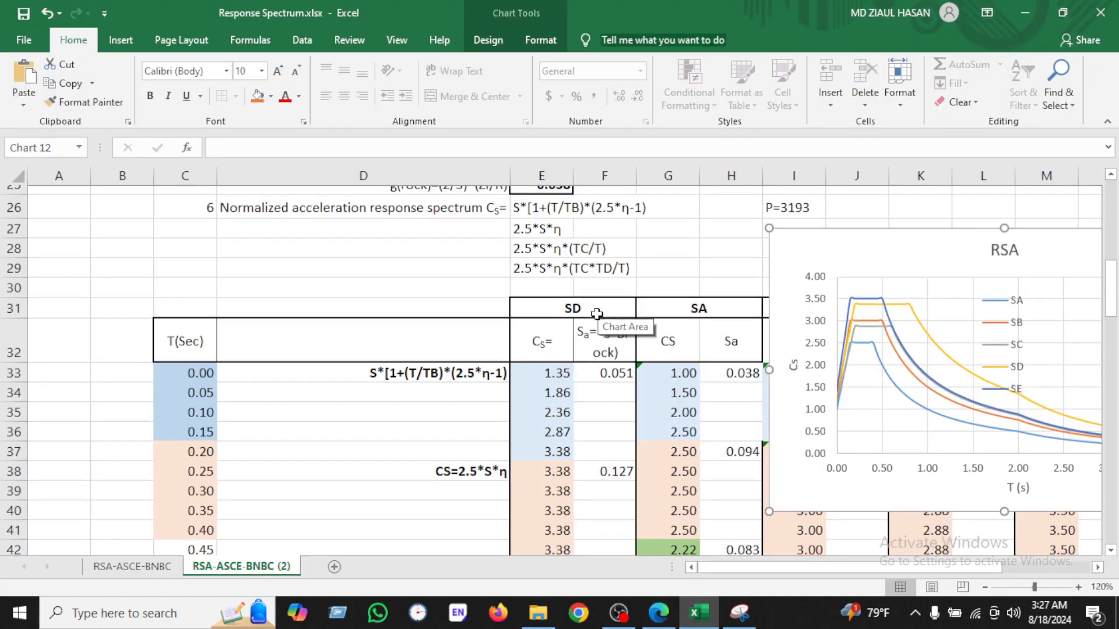
pyautogui.scroll(1, 533, 259)
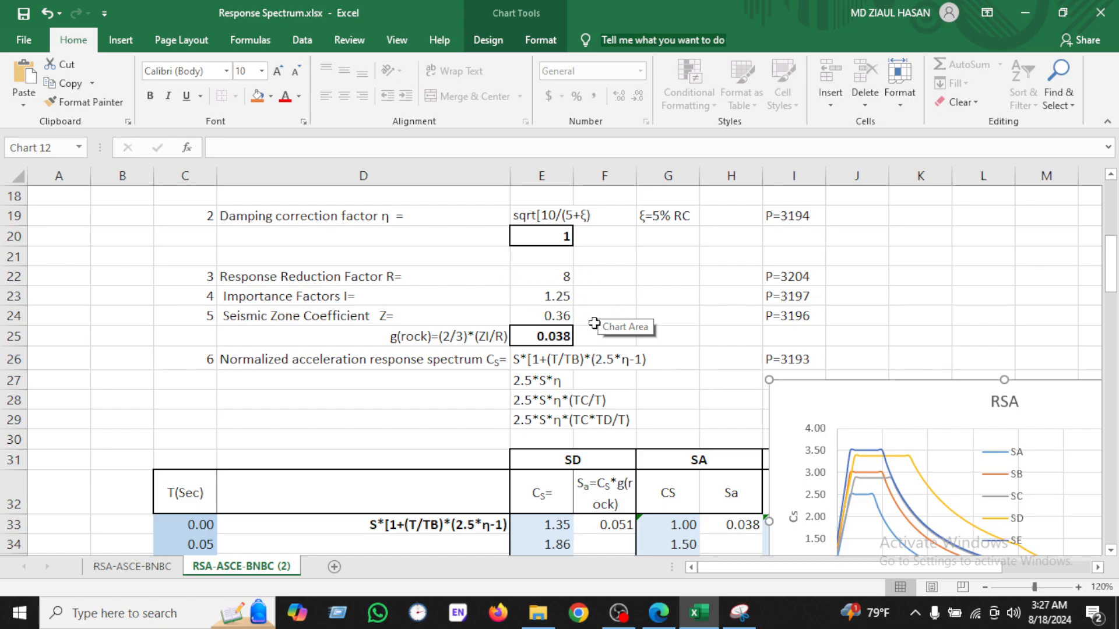
pyautogui.moveTo(366, 416); pyautogui.dragTo(366, 409)
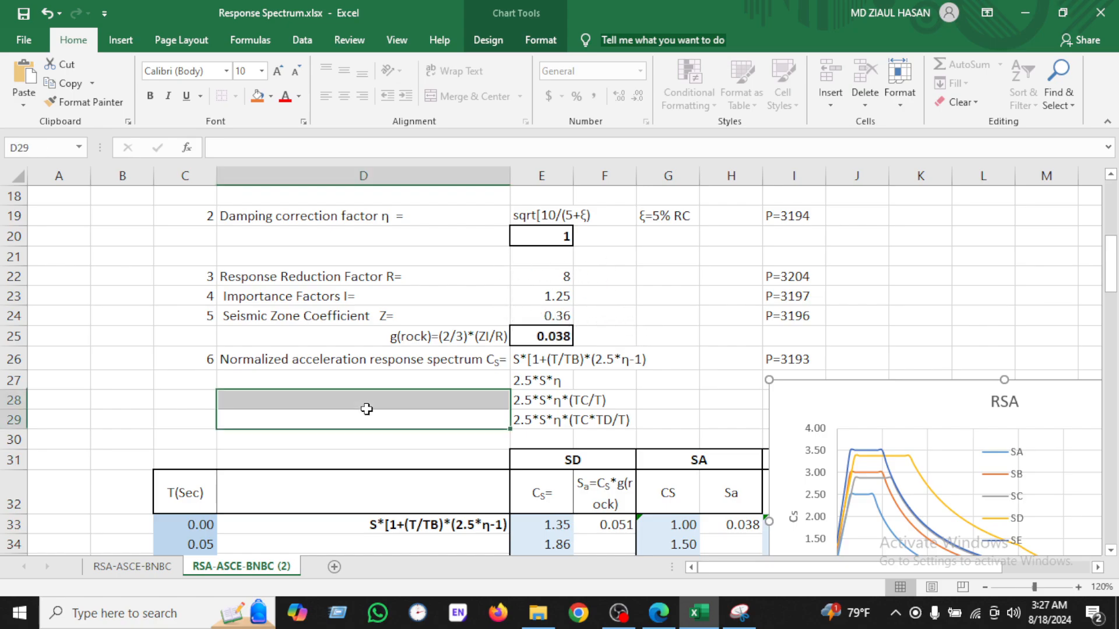
pyautogui.click(958, 304)
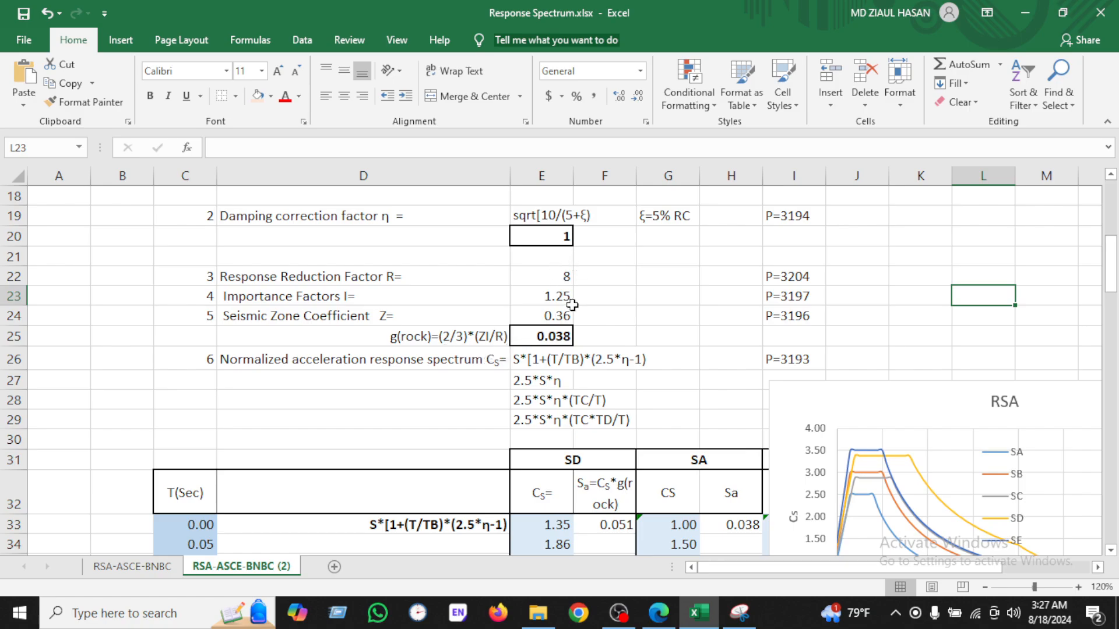
pyautogui.scroll(-2, 568, 344)
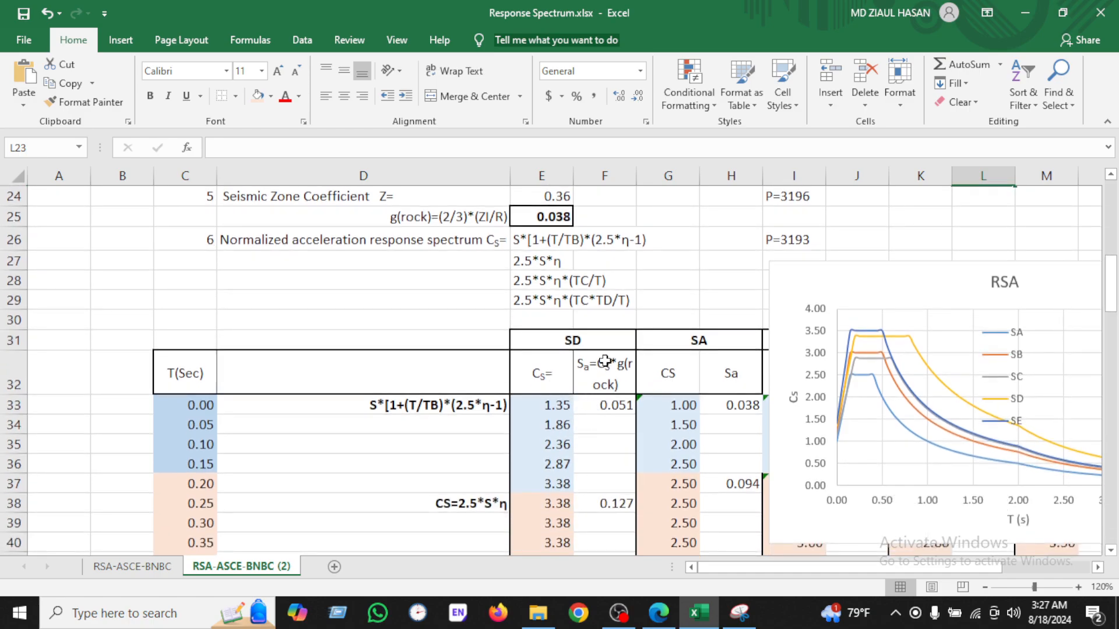
pyautogui.scroll(1, 524, 332)
pyautogui.click(564, 460)
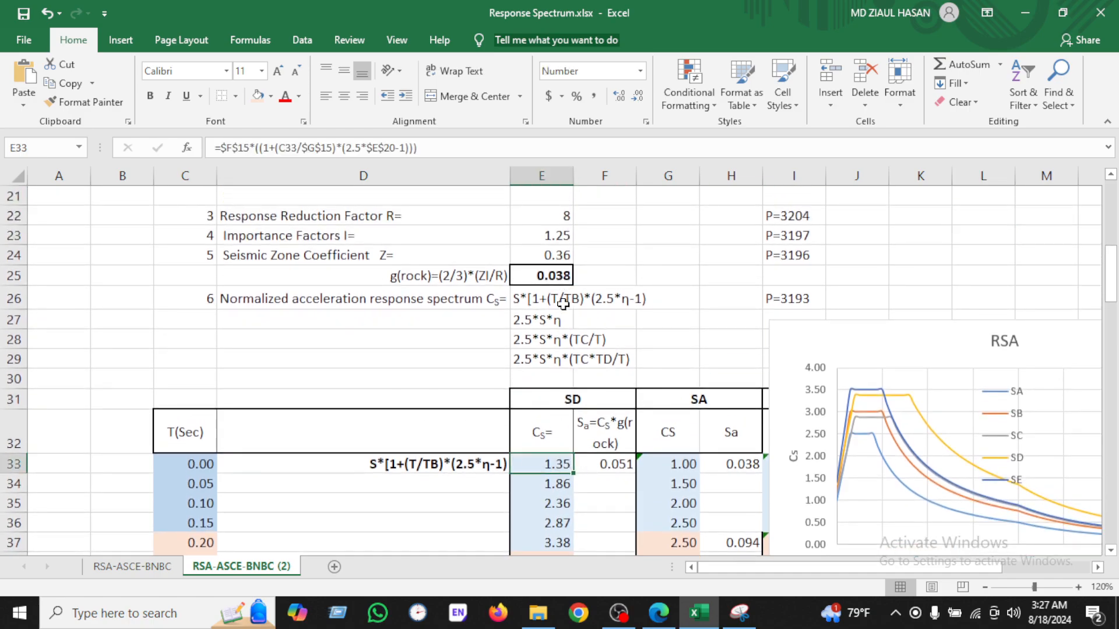
pyautogui.click(559, 277)
pyautogui.scroll(-1, 571, 427)
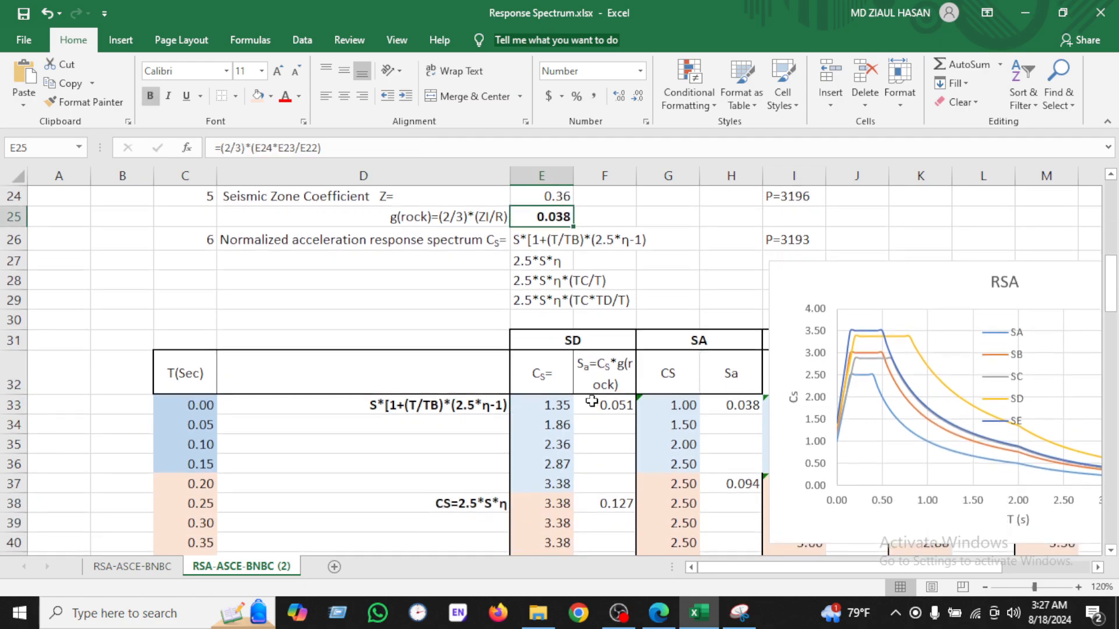
# Step: Fill the Sa = Cs*g(rock) formula down the SD Sa column for all periods
pyautogui.click(625, 406)
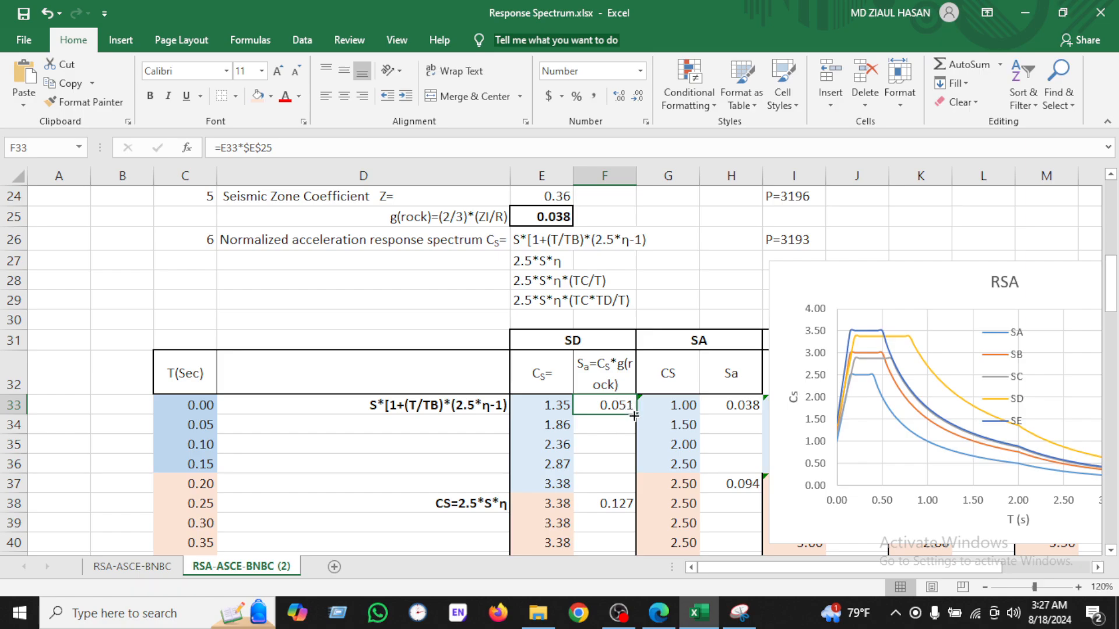
pyautogui.moveTo(634, 415); pyautogui.dragTo(633, 483)
pyautogui.scroll(-2, 633, 396)
pyautogui.click(631, 380)
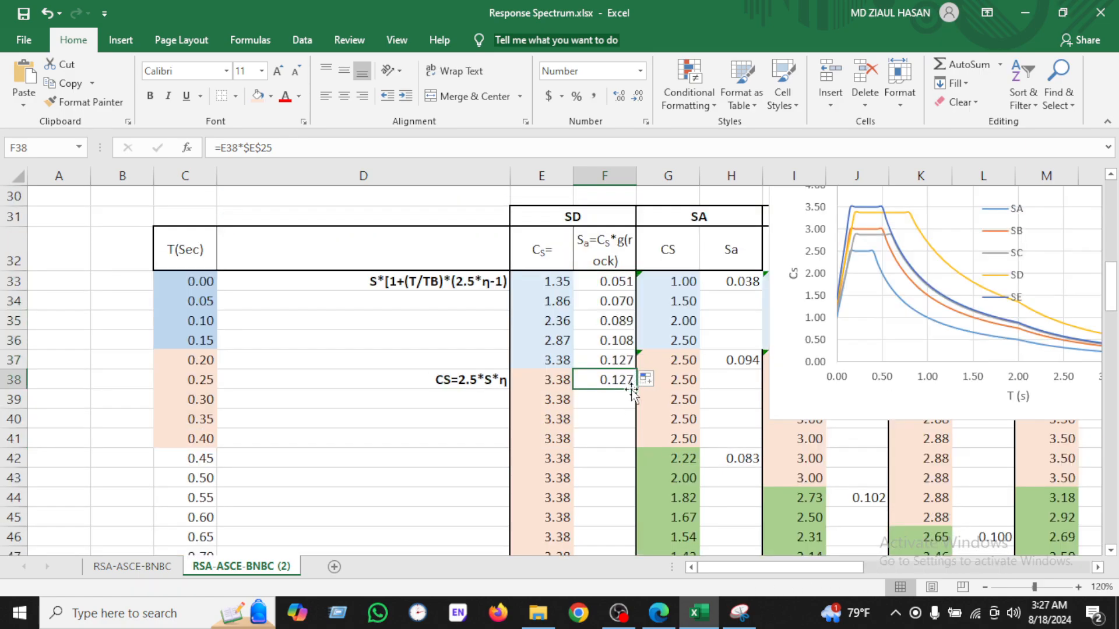
pyautogui.moveTo(634, 390)
pyautogui.mouseDown()
pyautogui.moveTo(630, 548)
pyautogui.moveTo(628, 399)
pyautogui.moveTo(641, 358)
pyautogui.moveTo(632, 547)
pyautogui.moveTo(628, 379)
pyautogui.mouseUp()
pyautogui.click(623, 355)
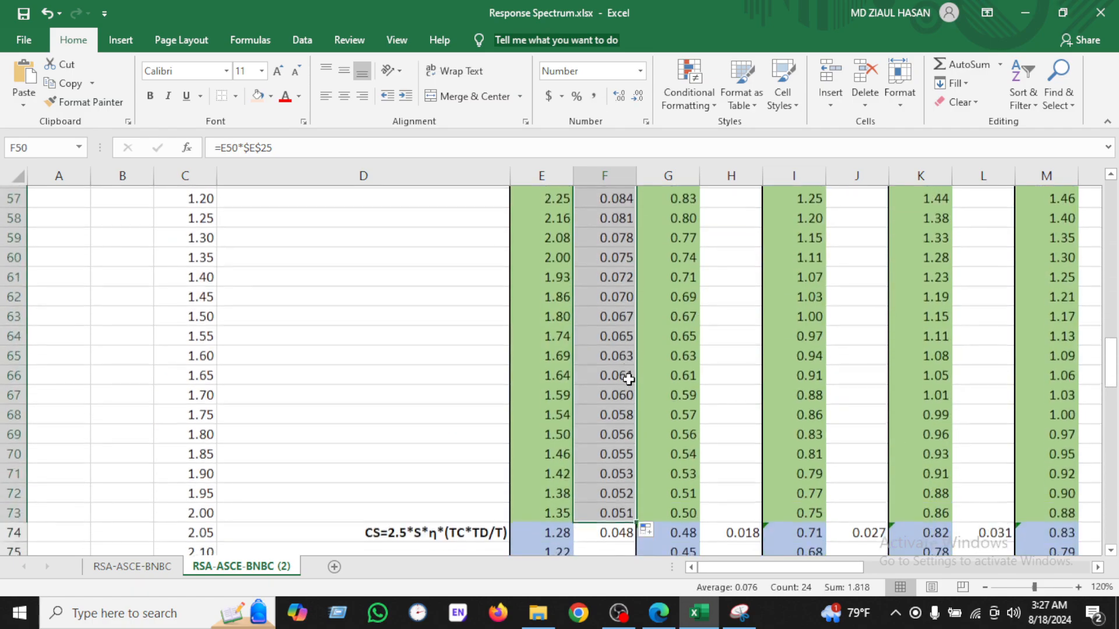
pyautogui.scroll(-3, 627, 385)
pyautogui.click(621, 358)
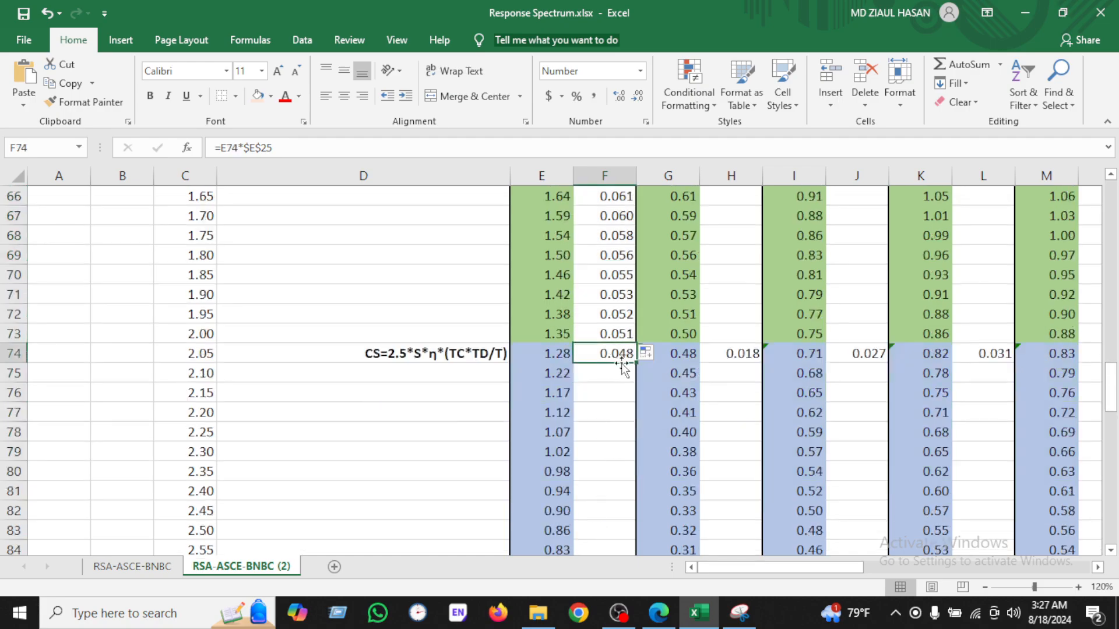
pyautogui.doubleClick(634, 362)
pyautogui.scroll(11, 727, 342)
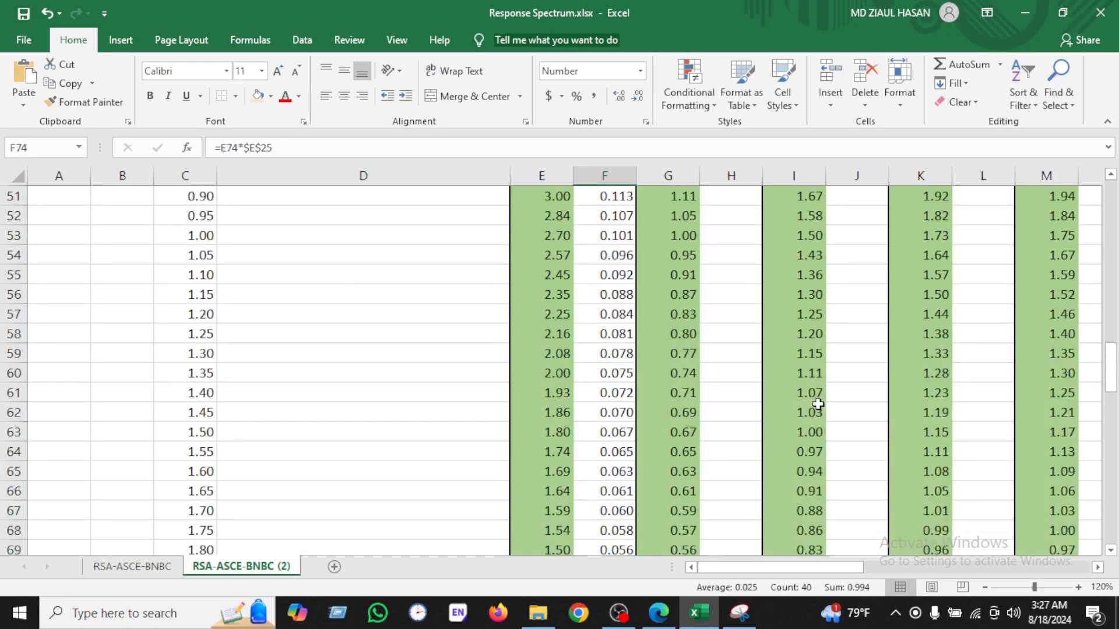
pyautogui.scroll(4, 727, 342)
pyautogui.scroll(-2, 739, 343)
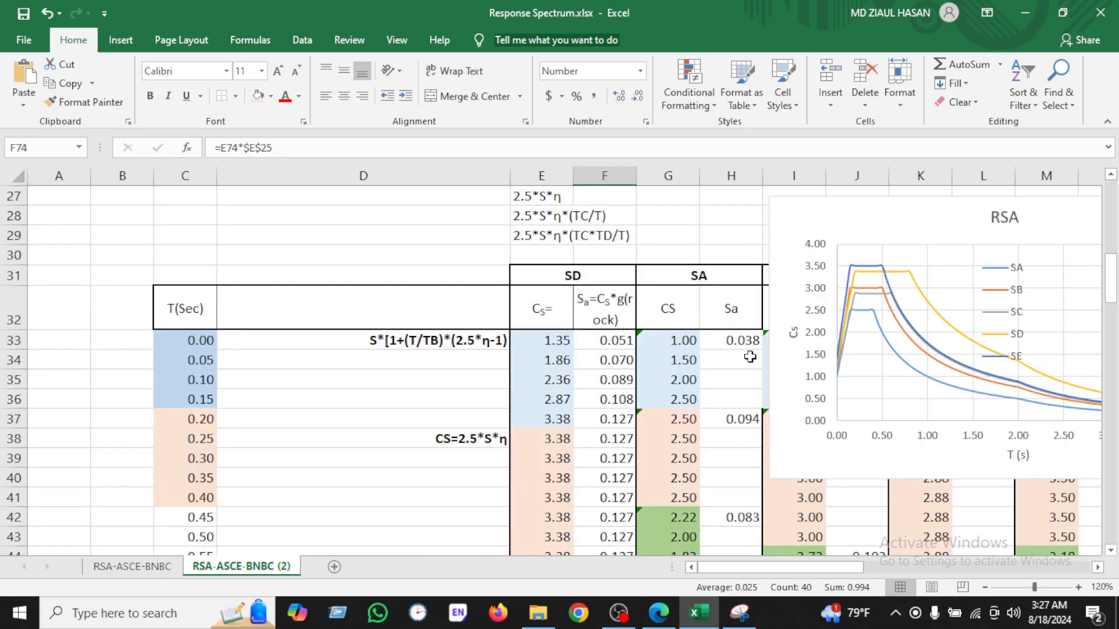
# Step: Fill the Sa formula down the SA Sa column across all period ranges
pyautogui.click(746, 341)
pyautogui.doubleClick(762, 351)
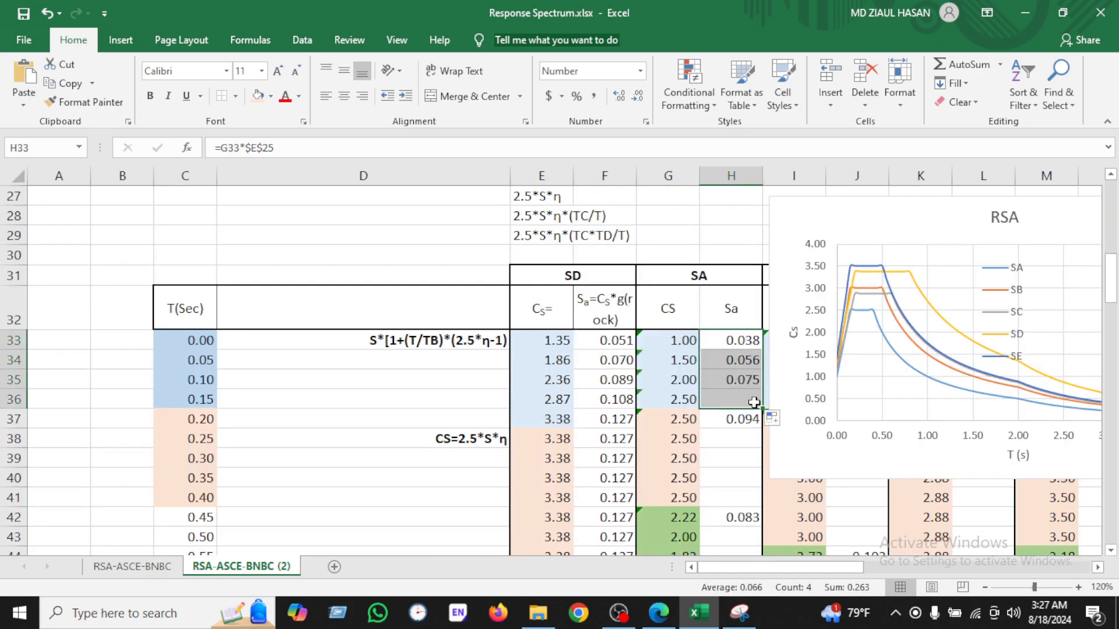
pyautogui.click(745, 420)
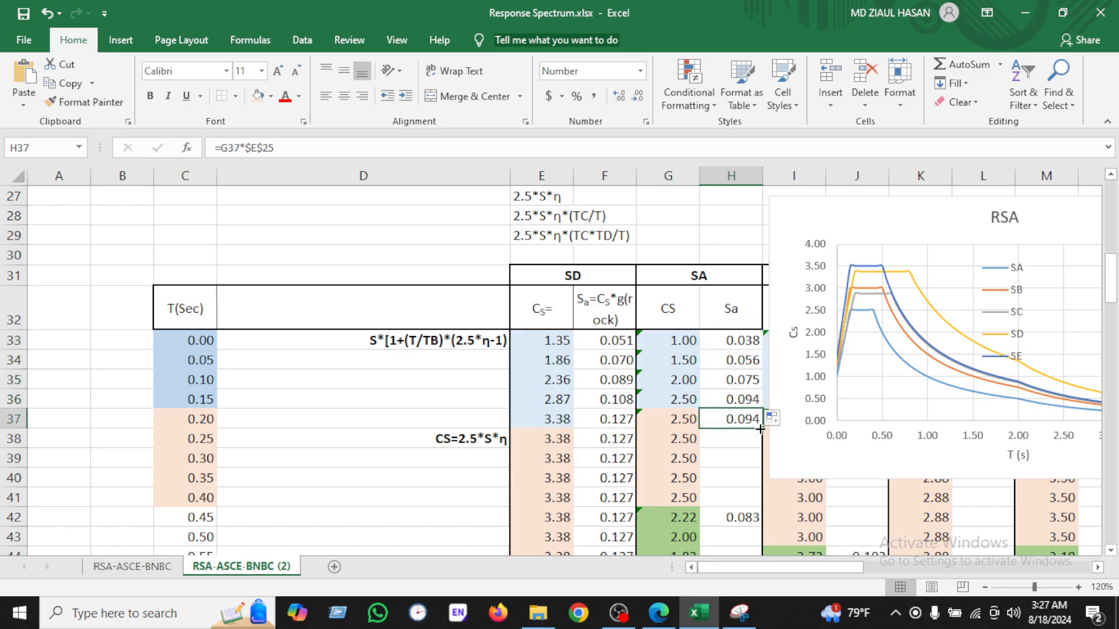
pyautogui.doubleClick(762, 430)
pyautogui.scroll(-3, 761, 429)
pyautogui.click(755, 317)
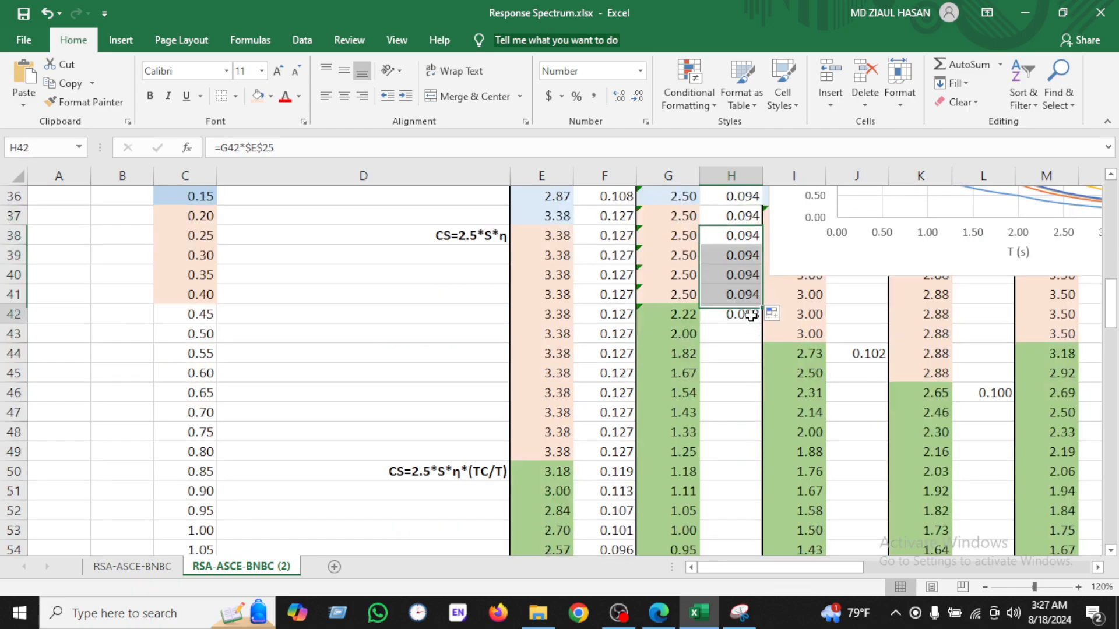
pyautogui.doubleClick(764, 325)
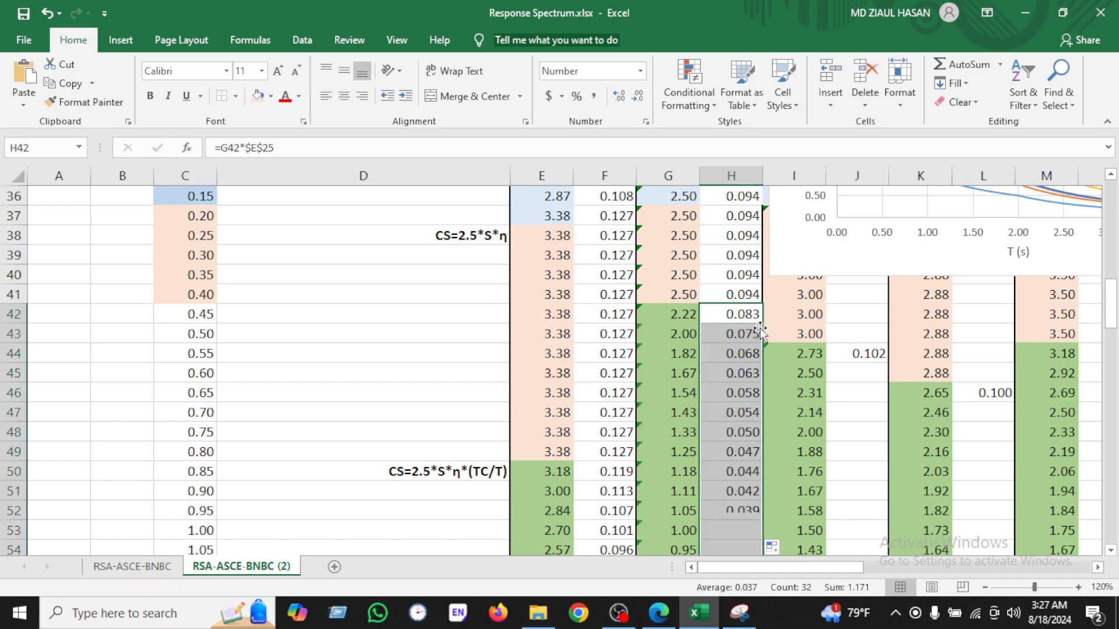
pyautogui.scroll(3, 821, 277)
# Step: Open the first SD Sa formula to check its g(rock) reference and re-enter it
pyautogui.doubleClick(607, 343)
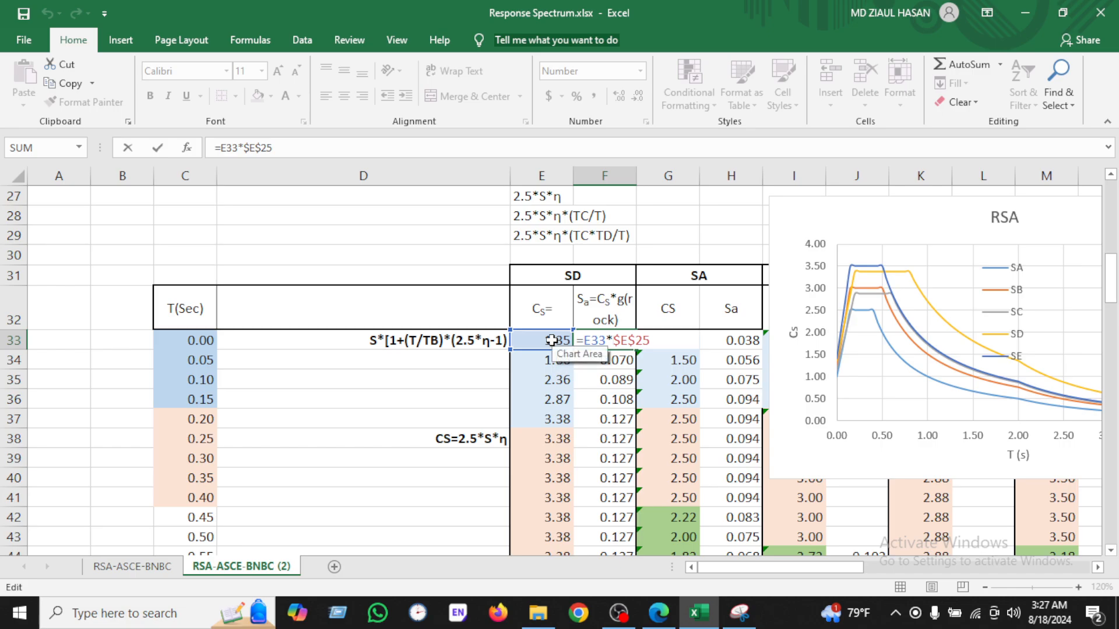
pyautogui.scroll(3, 620, 335)
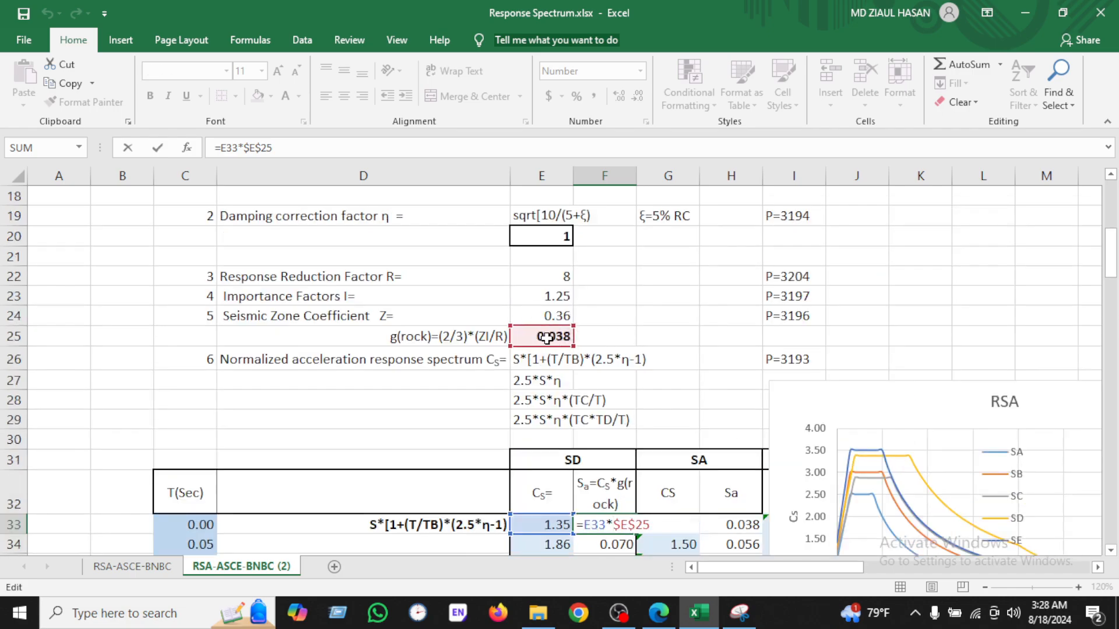
pyautogui.scroll(-3, 548, 347)
pyautogui.scroll(-1, 534, 344)
pyautogui.press('Return')
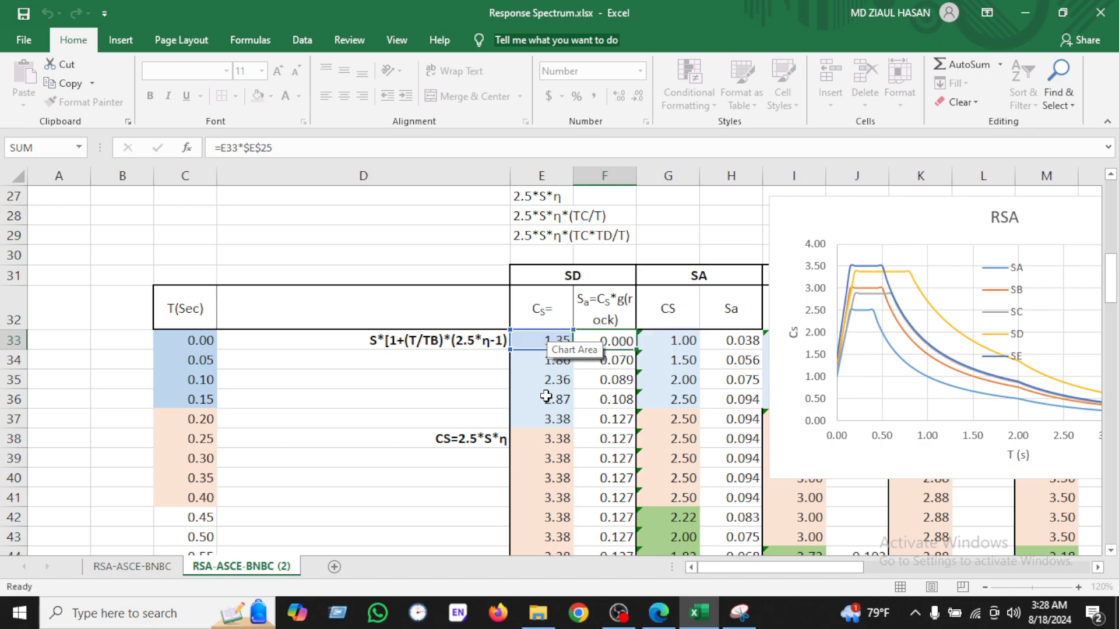
pyautogui.scroll(-3, 751, 481)
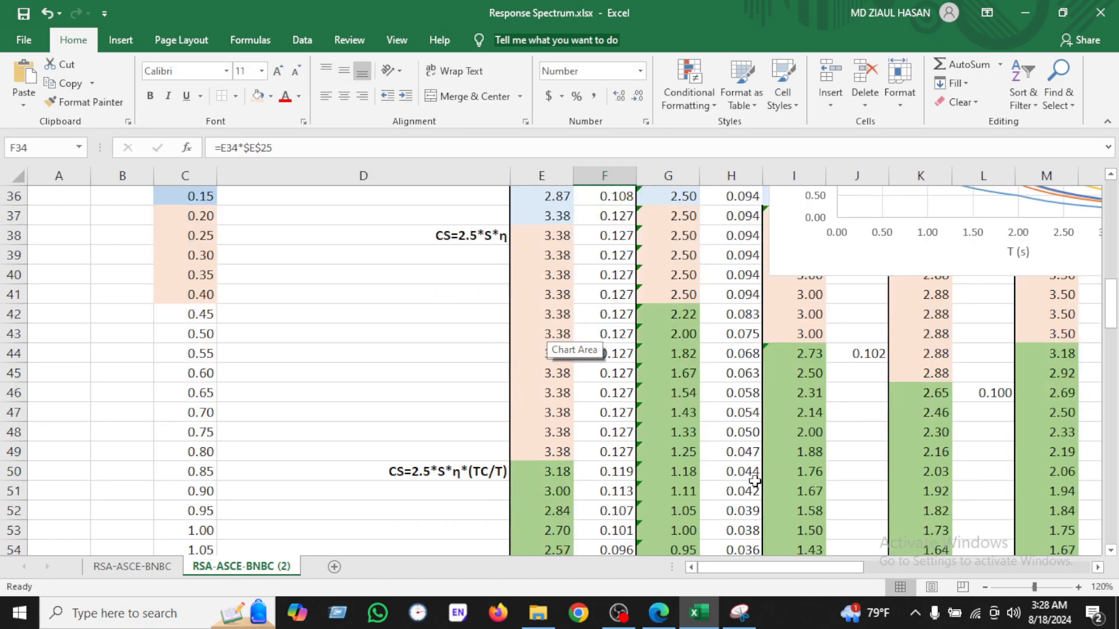
# Step: Move the RSA chart left so it sits over the period and SD columns
pyautogui.scroll(2, 755, 481)
pyautogui.scroll(-2, 754, 481)
pyautogui.scroll(3, 839, 324)
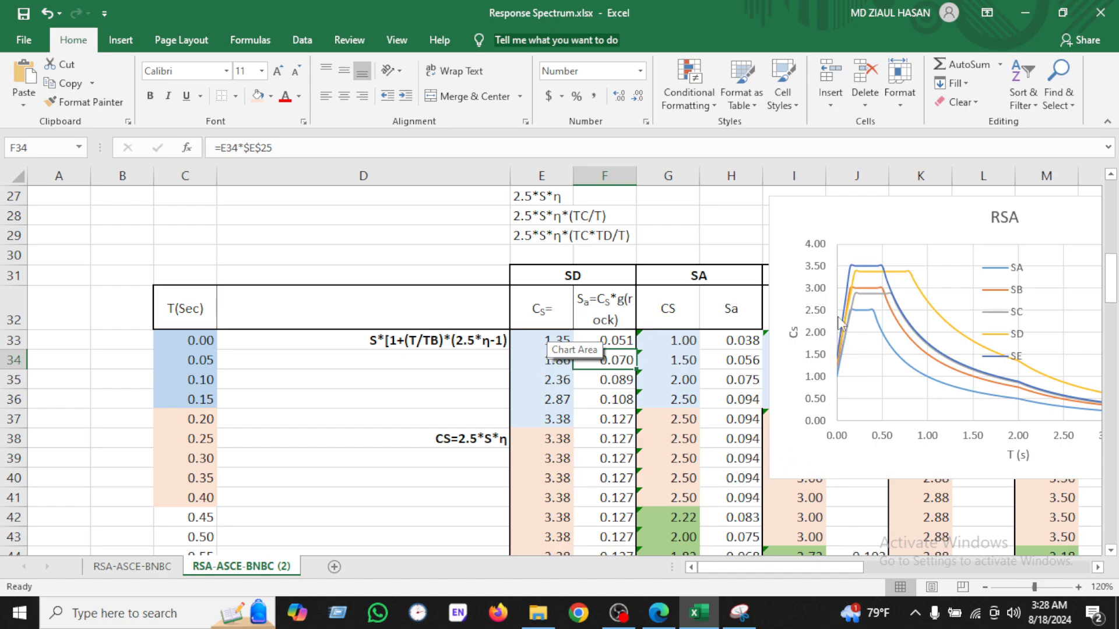
pyautogui.moveTo(880, 235); pyautogui.dragTo(344, 295)
# Step: Fill the Sa formula down the SB Sa column for all periods and down the remaining SA Sa rows
pyautogui.click(887, 342)
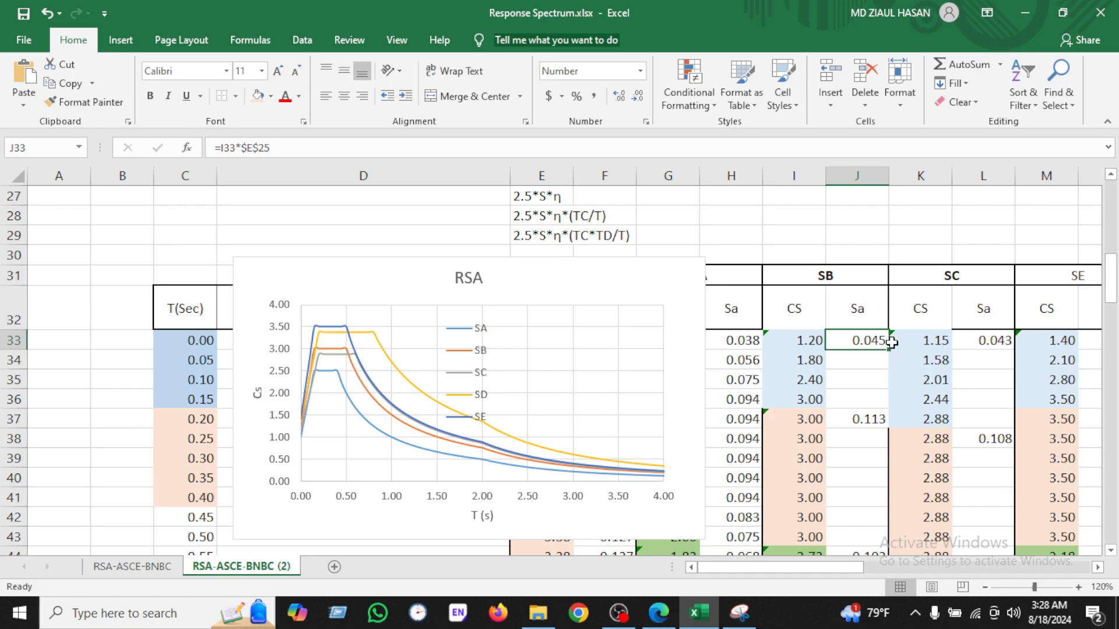
pyautogui.moveTo(890, 347); pyautogui.dragTo(881, 396)
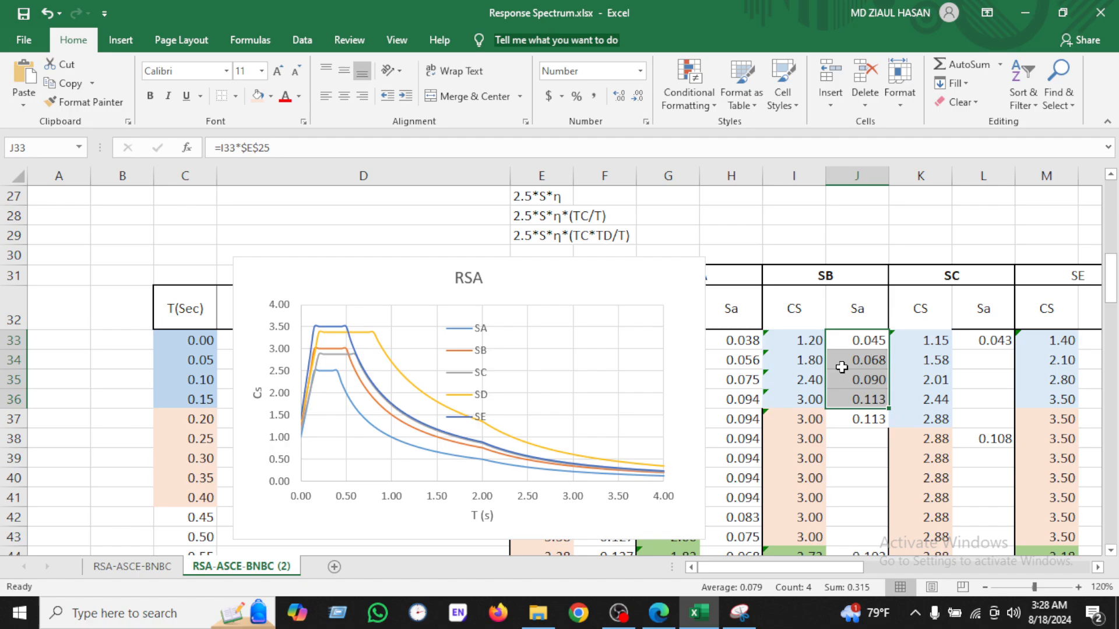
pyautogui.scroll(2, 500, 291)
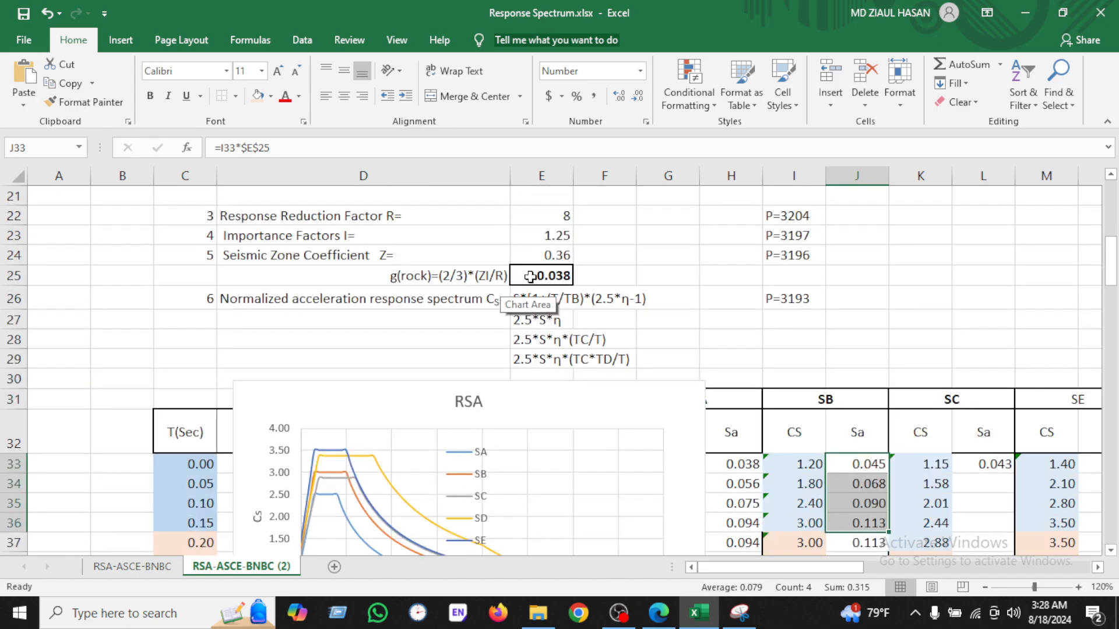
pyautogui.scroll(-2, 862, 464)
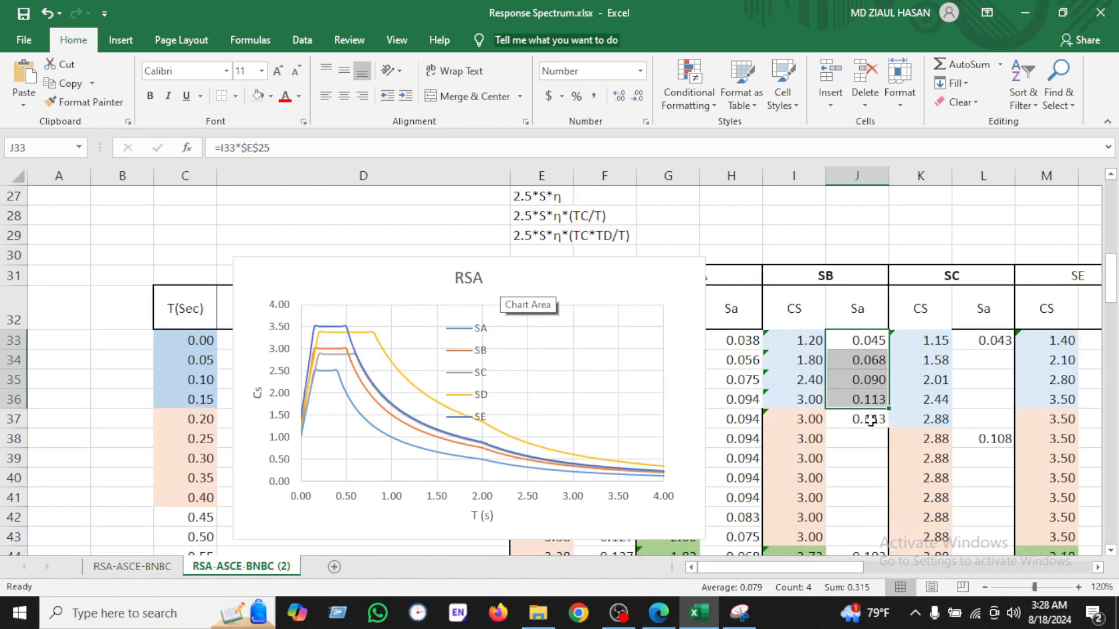
pyautogui.click(869, 420)
pyautogui.moveTo(887, 428)
pyautogui.mouseDown()
pyautogui.moveTo(885, 548)
pyautogui.moveTo(879, 416)
pyautogui.mouseUp()
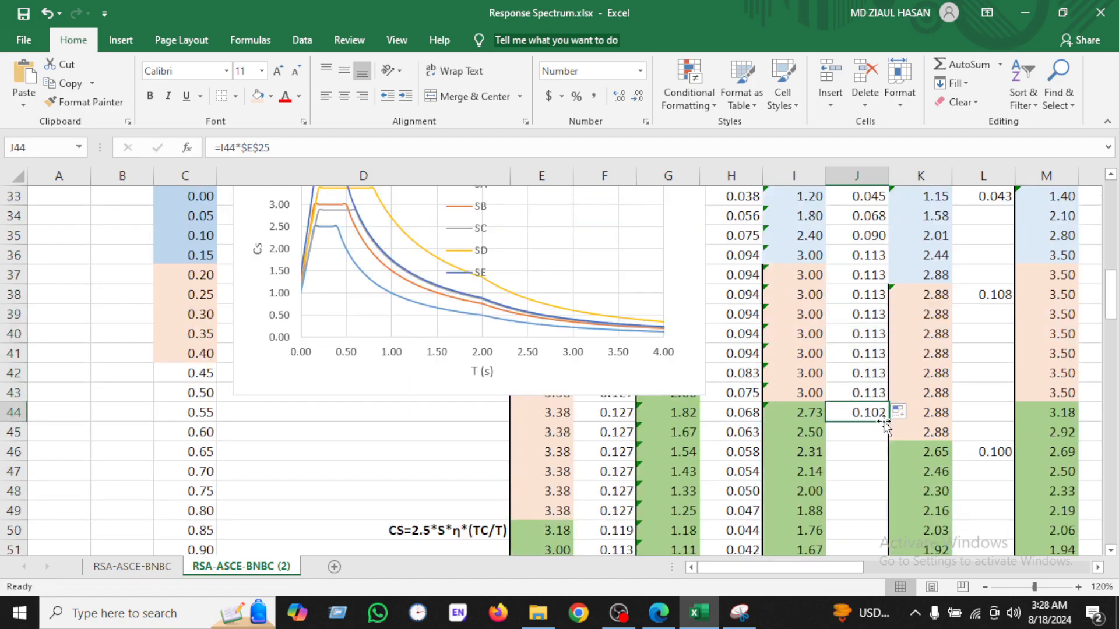
pyautogui.doubleClick(887, 421)
pyautogui.scroll(-10, 883, 416)
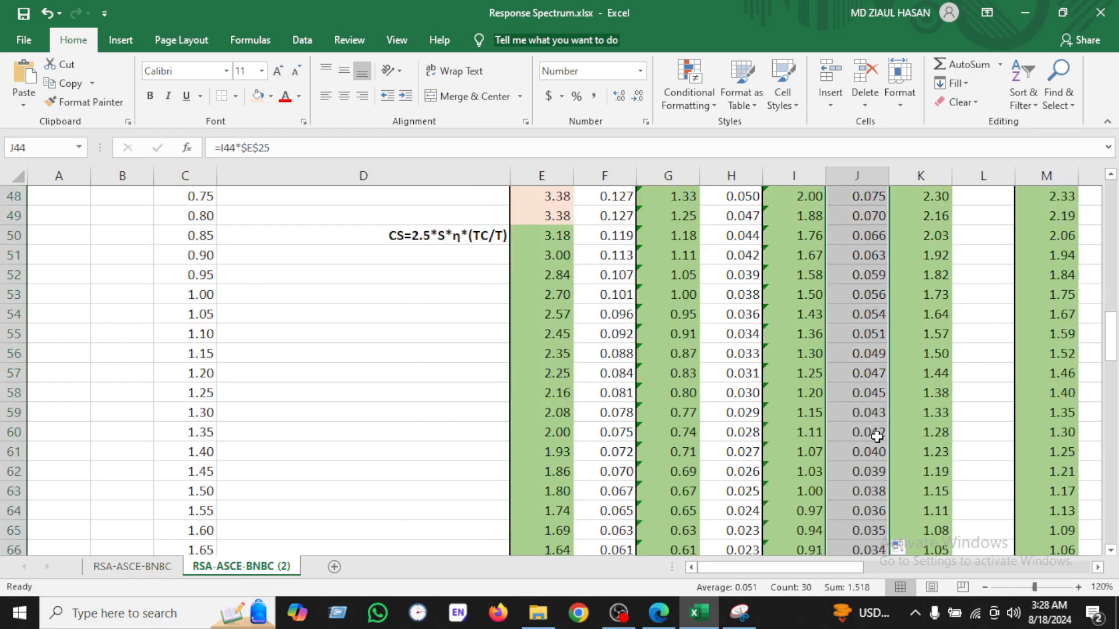
pyautogui.click(873, 410)
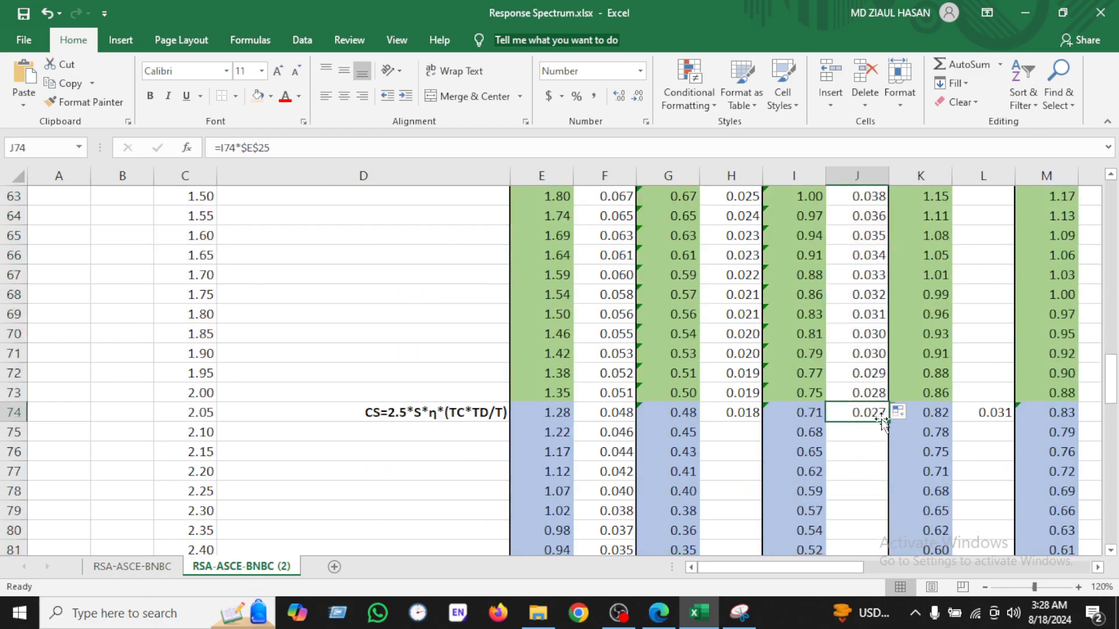
pyautogui.doubleClick(887, 424)
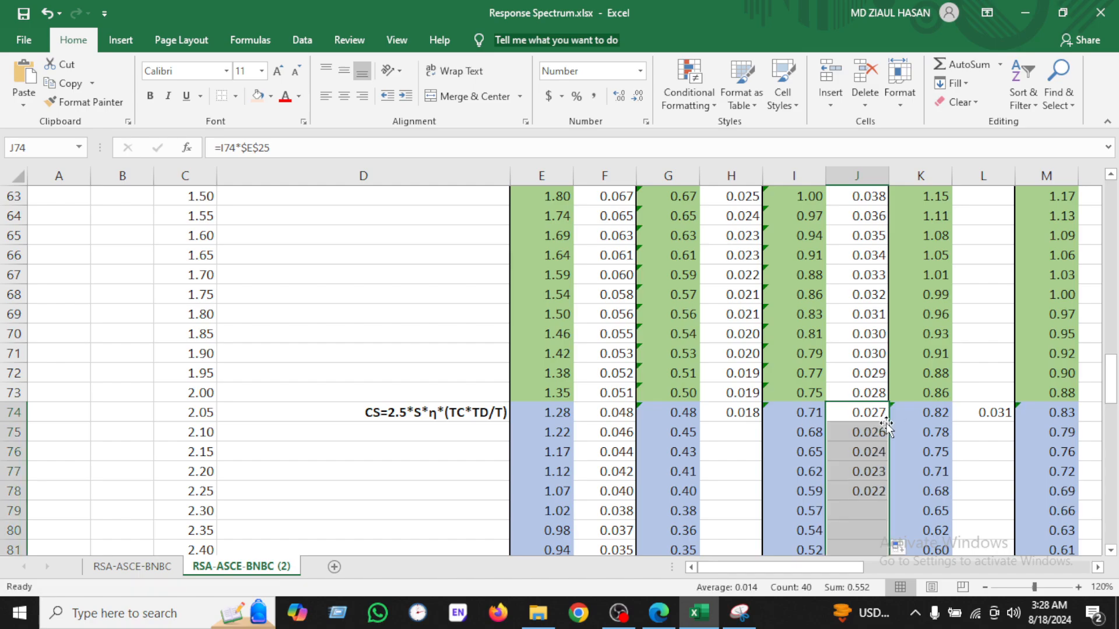
pyautogui.click(745, 416)
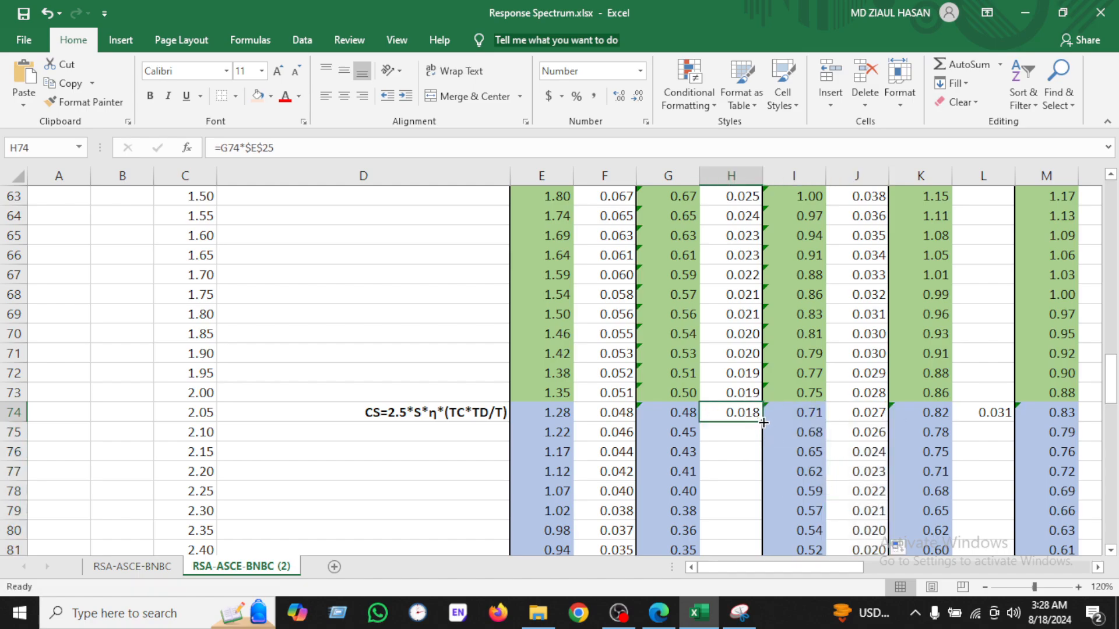
pyautogui.doubleClick(763, 422)
# Step: Clear the leftover stray Sa values in the SC and SE Sa columns
pyautogui.click(997, 419)
pyautogui.press('Delete')
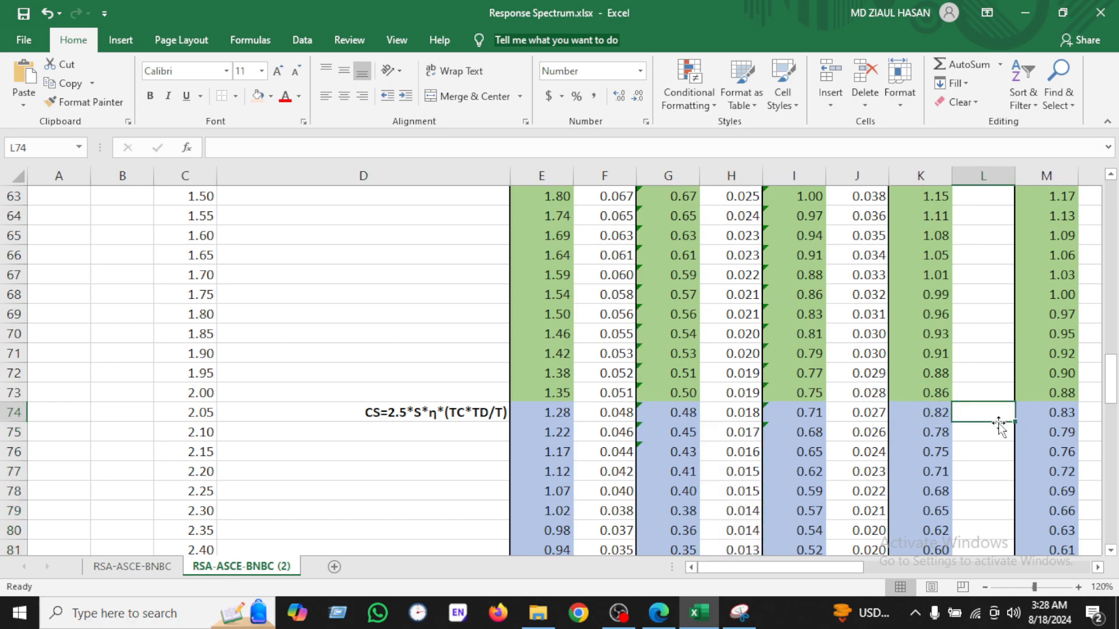
pyautogui.moveTo(830, 566)
pyautogui.mouseDown()
pyautogui.moveTo(941, 569)
pyautogui.moveTo(848, 570)
pyautogui.mouseUp()
pyautogui.click(452, 410)
pyautogui.press('Delete')
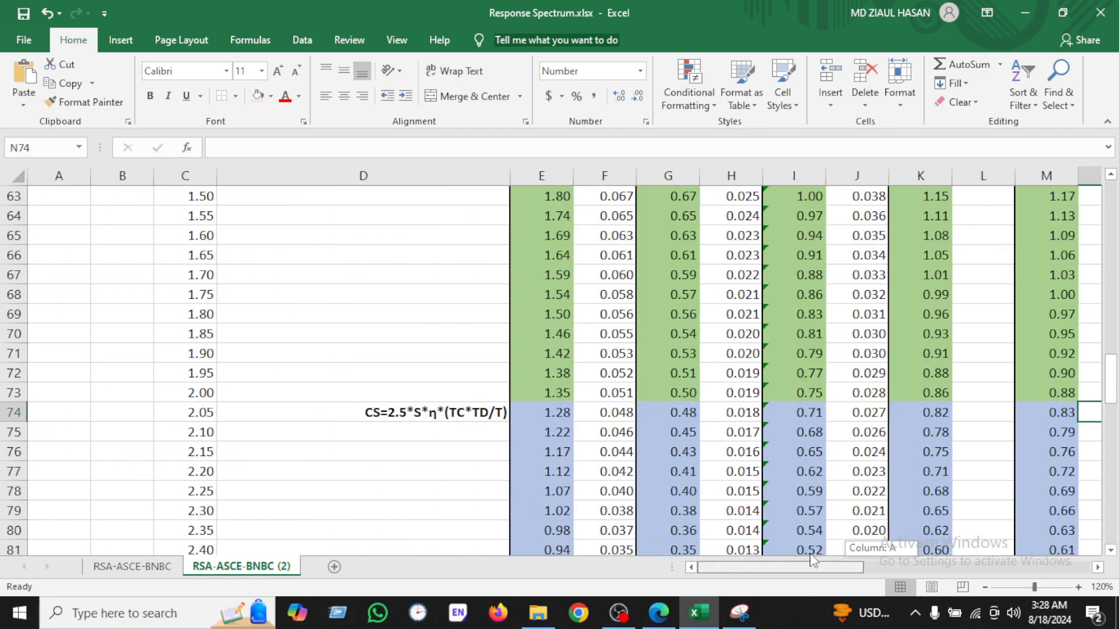
pyautogui.scroll(12, 973, 436)
pyautogui.scroll(-3, 991, 445)
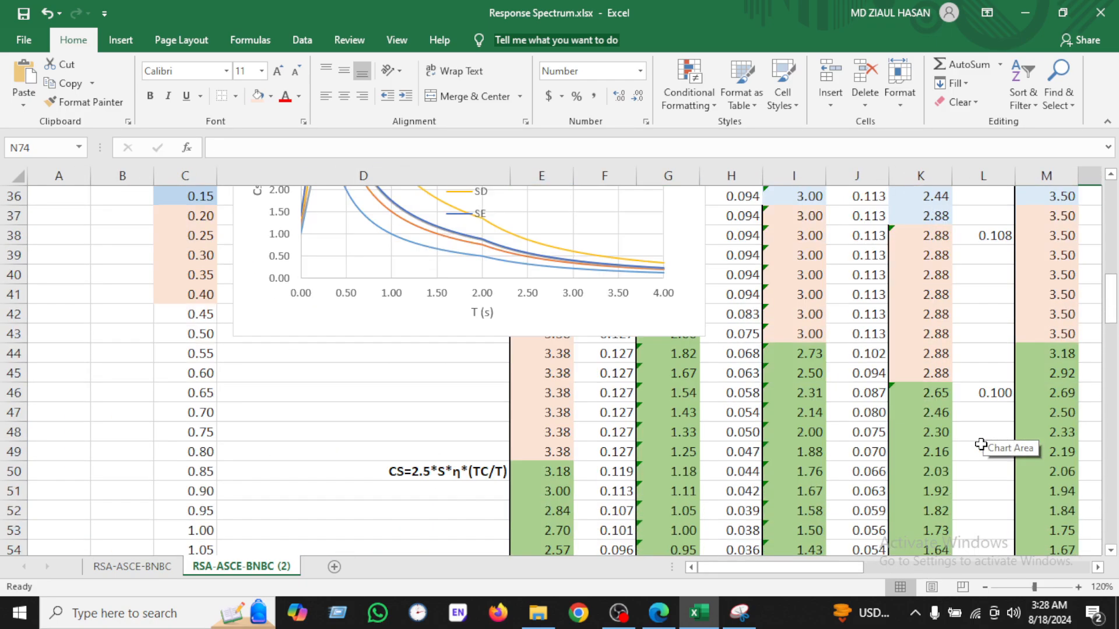
pyautogui.click(994, 392)
pyautogui.click(993, 237)
pyautogui.press('Delete')
pyautogui.moveTo(807, 567); pyautogui.dragTo(867, 562)
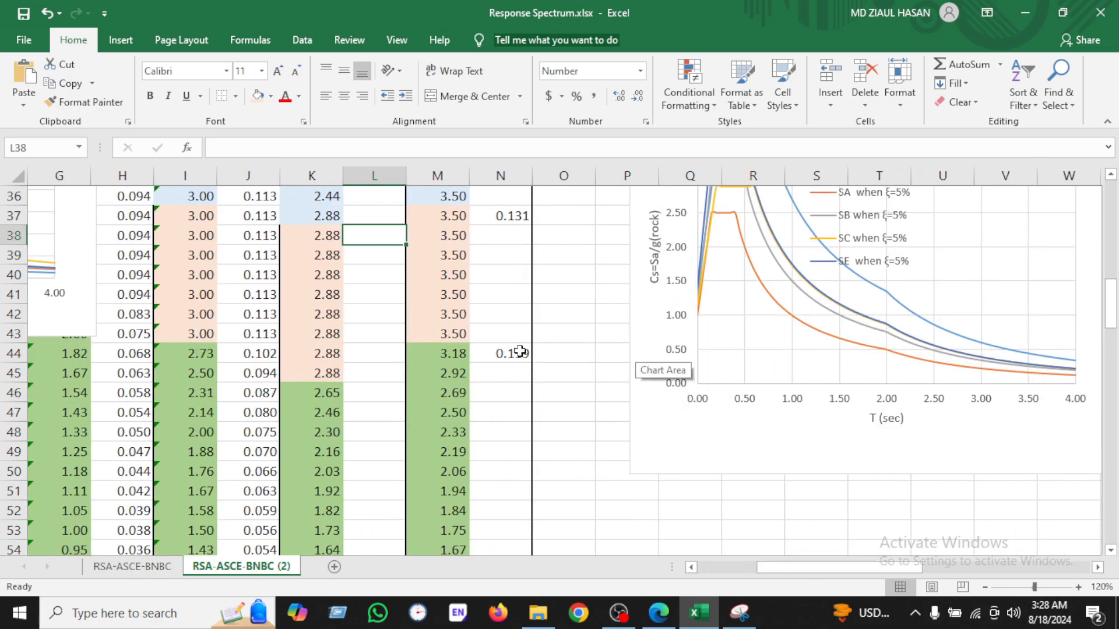
pyautogui.click(502, 353)
pyautogui.press('Delete')
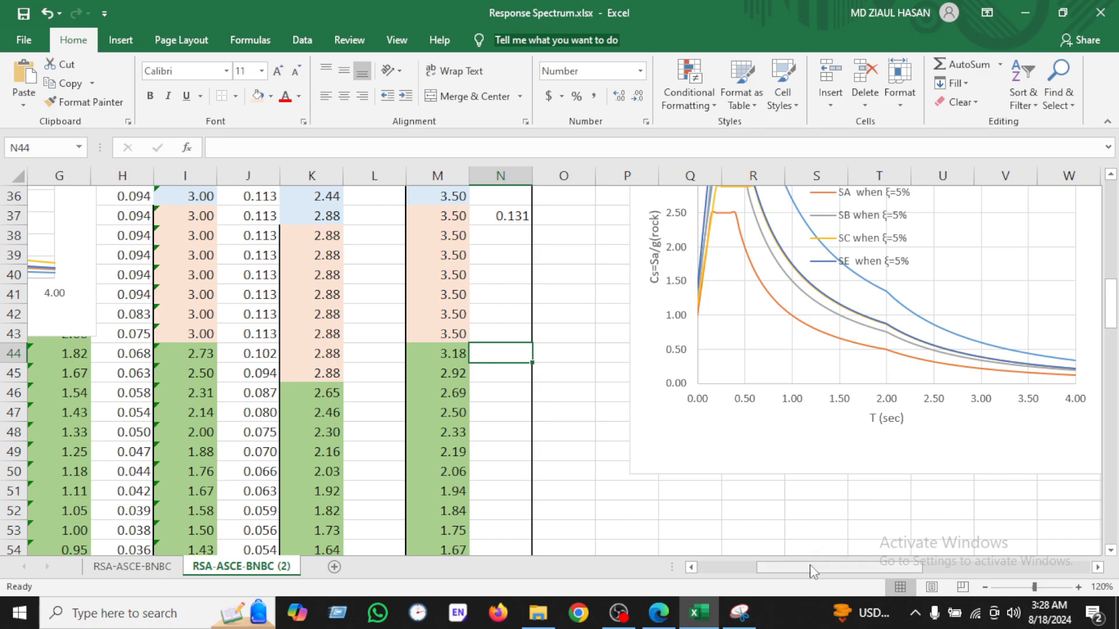
pyautogui.moveTo(811, 568); pyautogui.dragTo(747, 567)
pyautogui.scroll(5, 723, 456)
pyautogui.click(649, 548)
pyautogui.press('Delete')
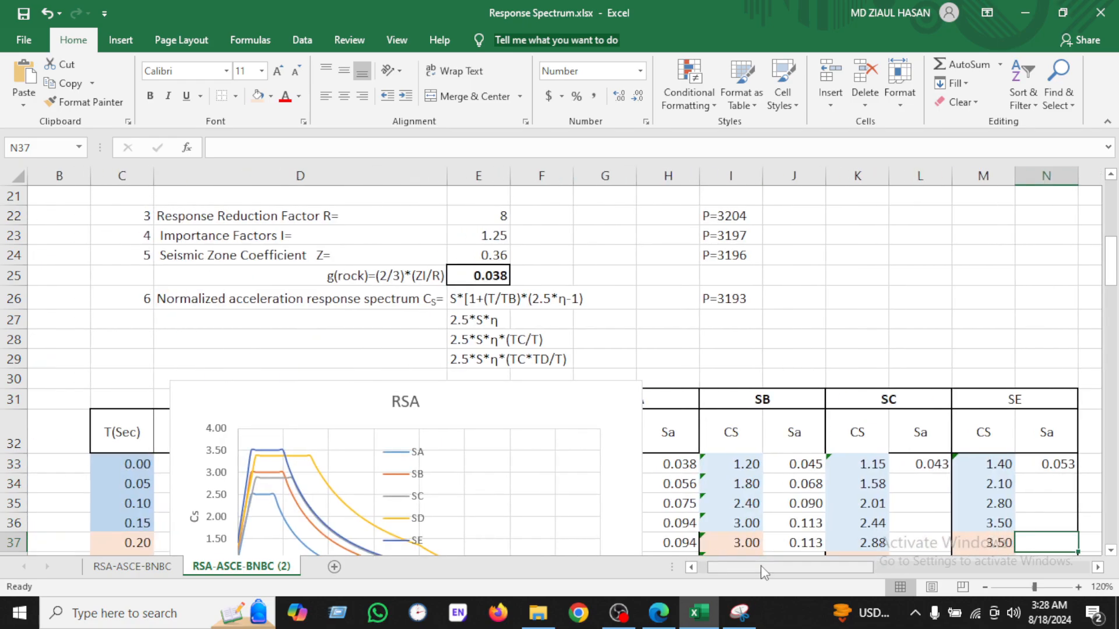
# Step: Re-enter the first SC Sa formula =K33*$E$25 and fill it down the SC Sa column
pyautogui.click(928, 464)
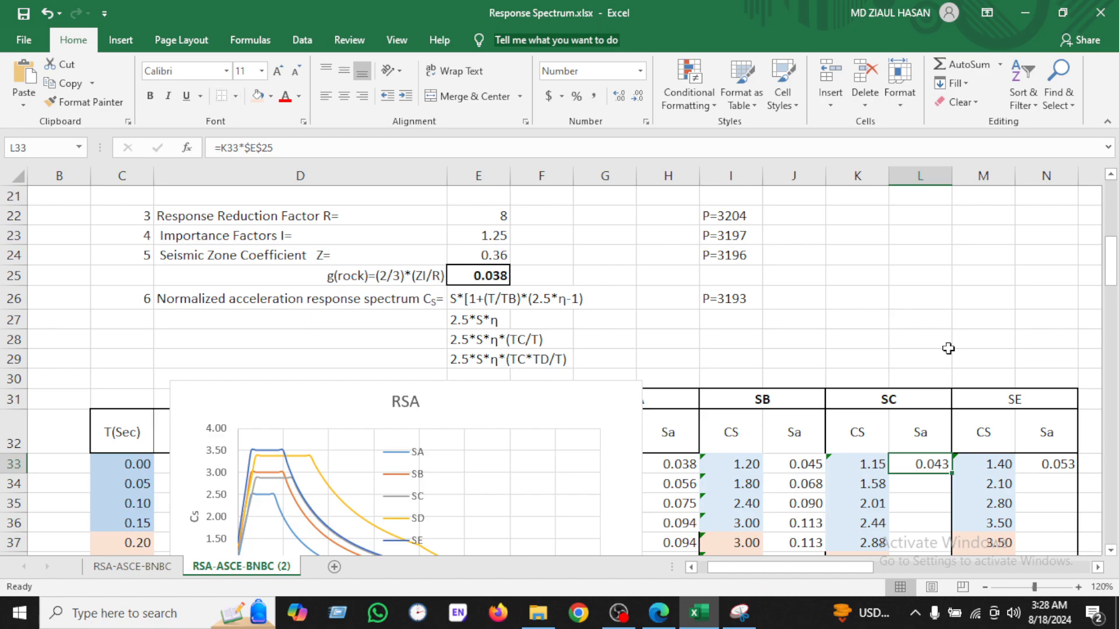
pyautogui.click(1043, 463)
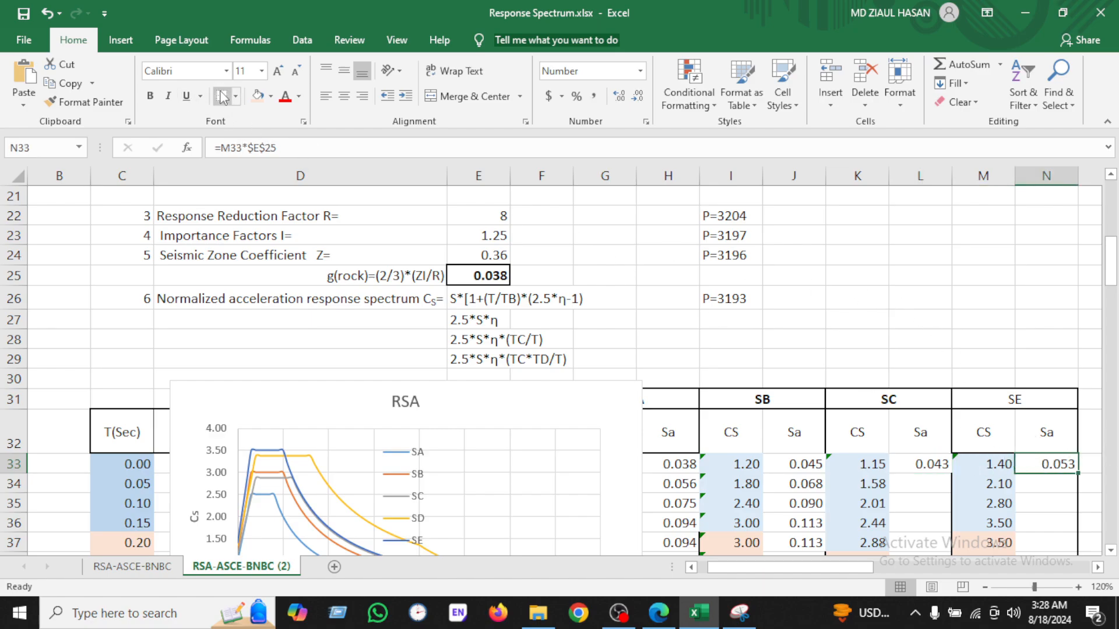
pyautogui.click(877, 295)
pyautogui.scroll(-2, 510, 411)
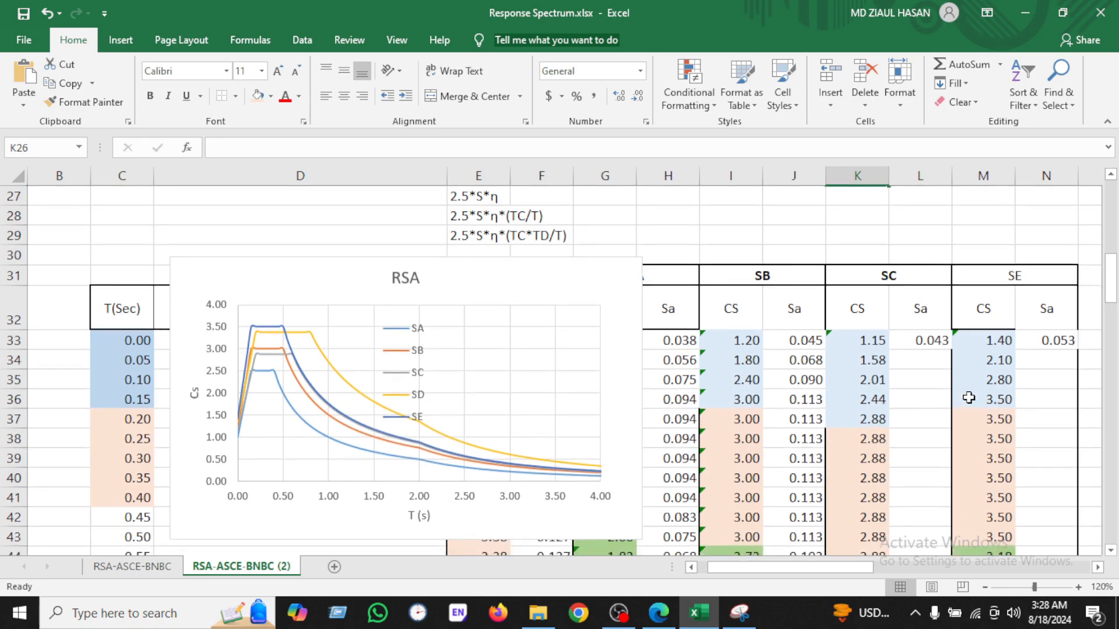
pyautogui.click(926, 337)
pyautogui.scroll(1, 487, 305)
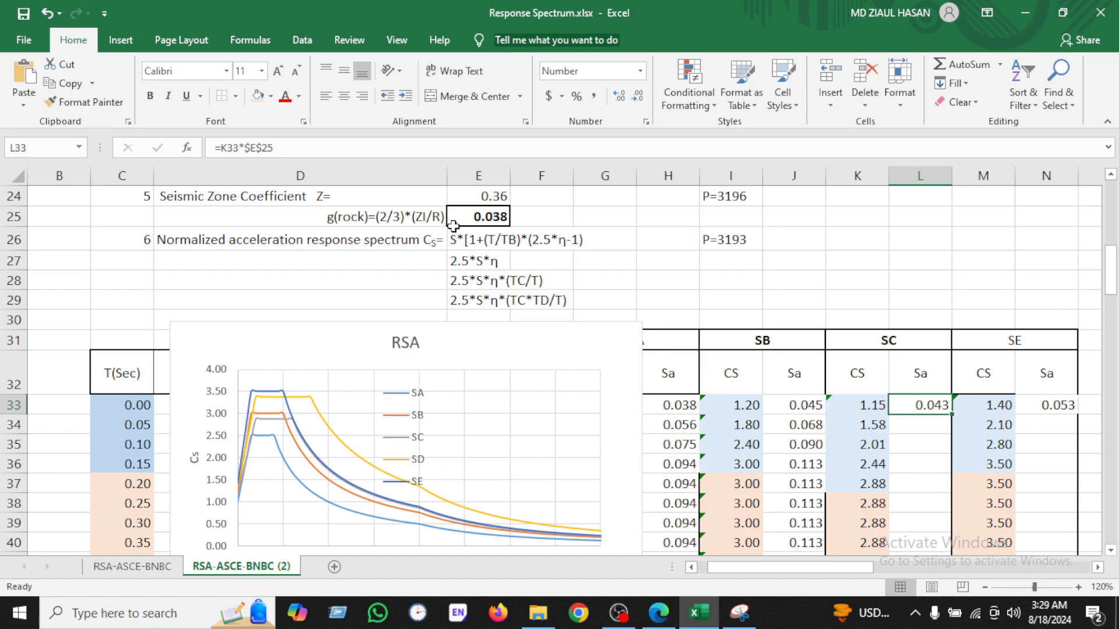
pyautogui.doubleClick(921, 406)
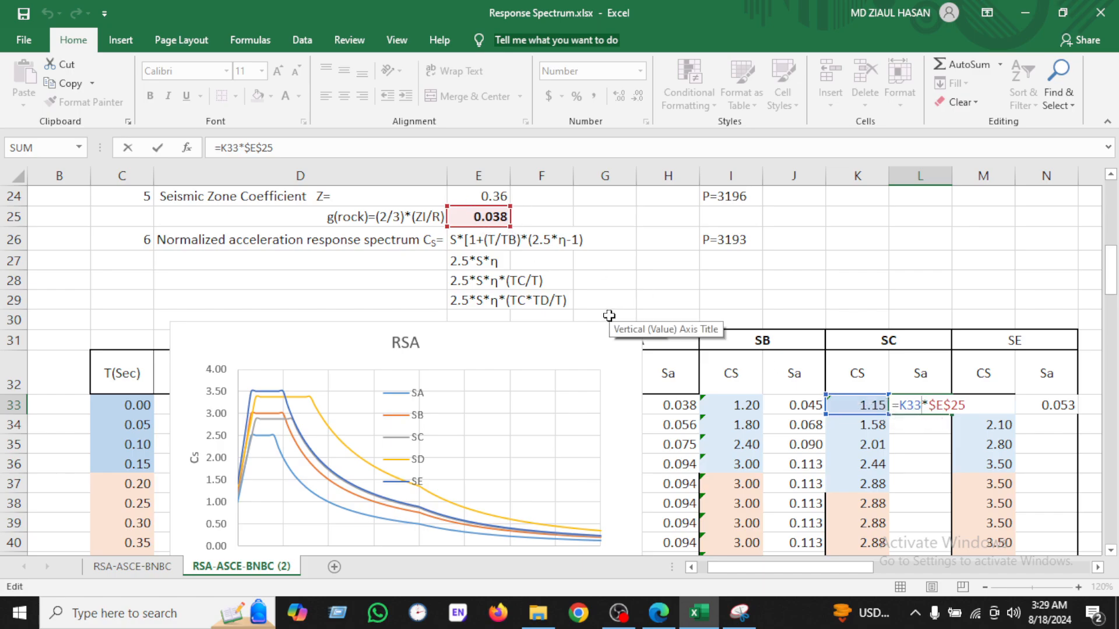
pyautogui.press('Return')
pyautogui.click(941, 410)
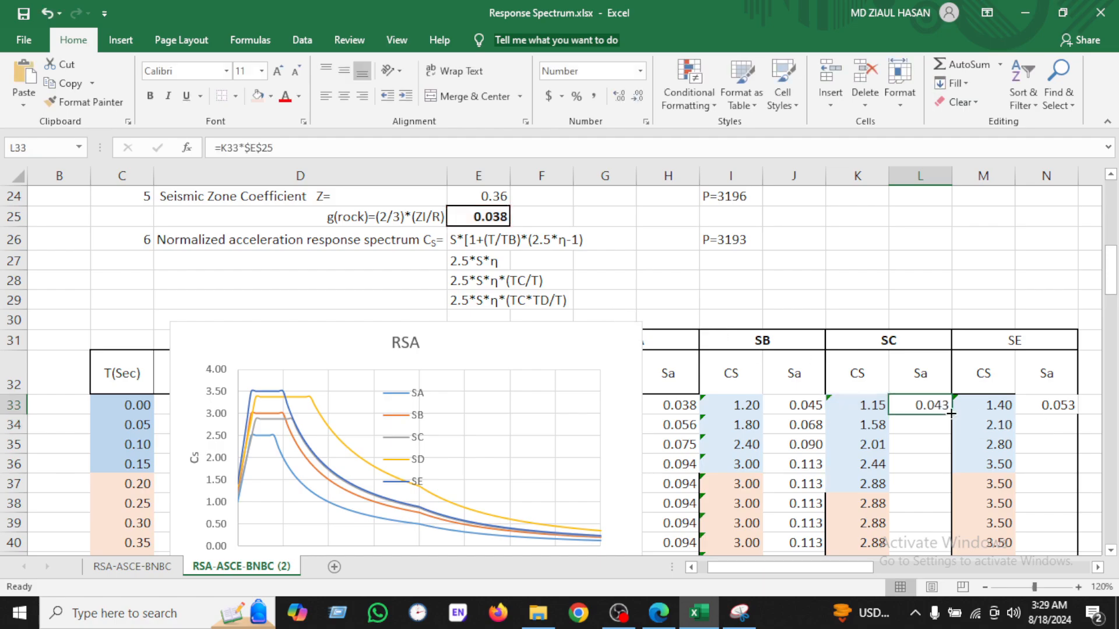
pyautogui.doubleClick(951, 414)
# Step: Re-enter the first SE Sa formula =M33*$E$25 and fill it down the SE Sa column
pyautogui.scroll(-3, 952, 417)
pyautogui.scroll(3, 952, 418)
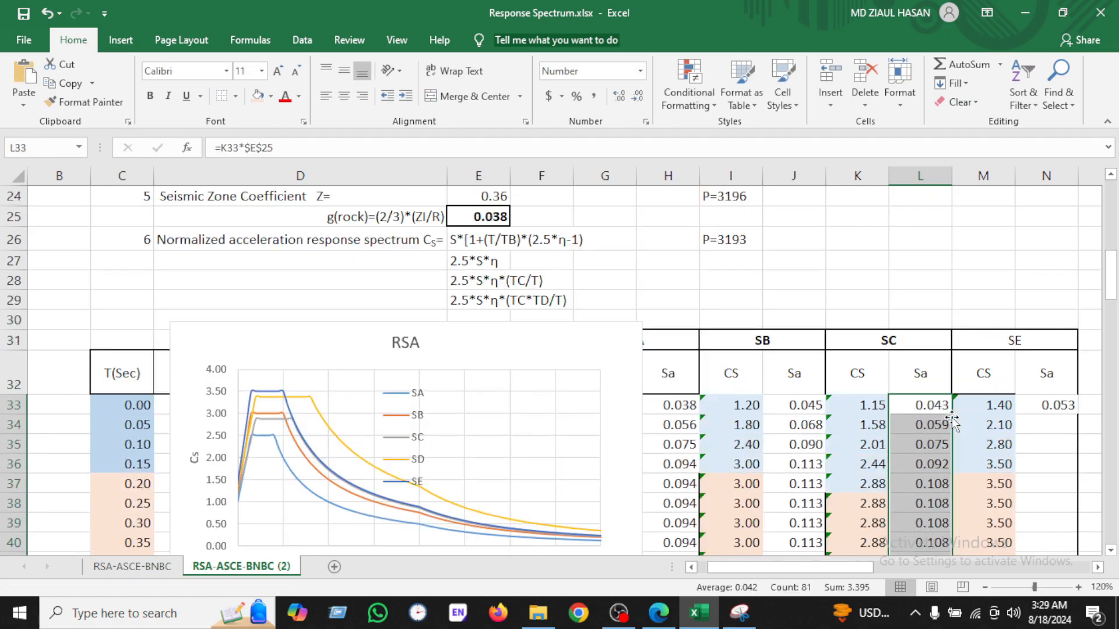
pyautogui.click(988, 464)
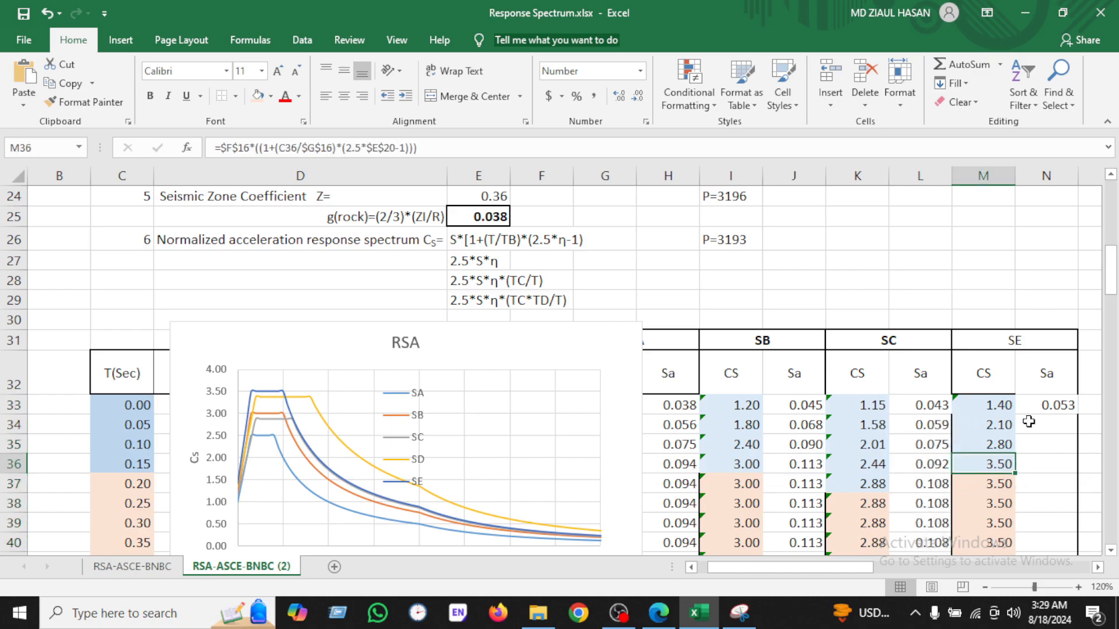
pyautogui.doubleClick(1047, 406)
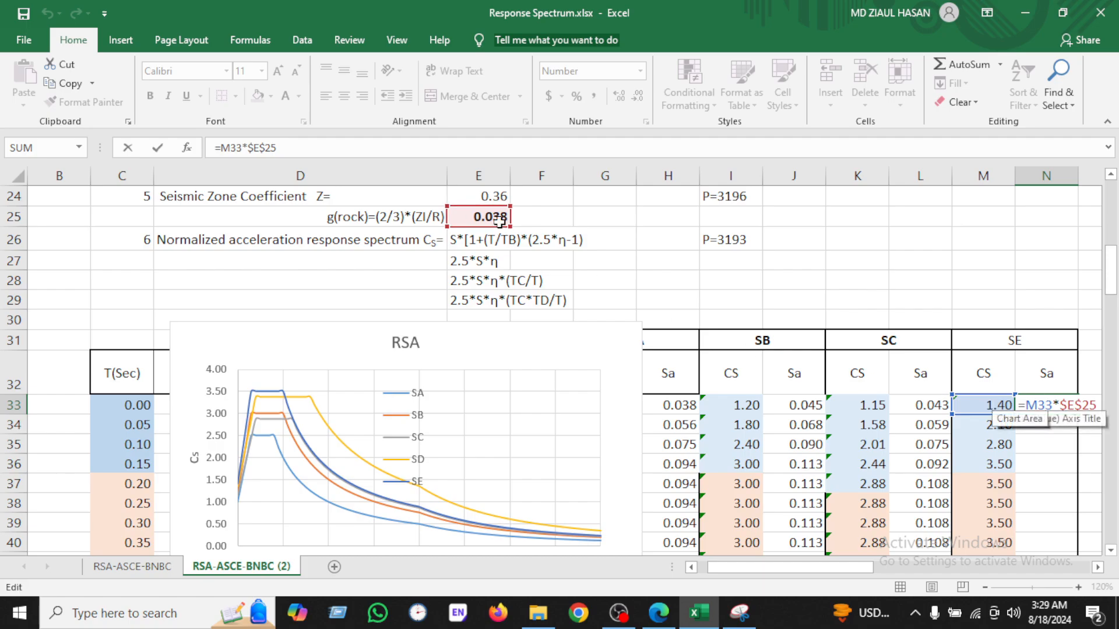
pyautogui.press('Return')
pyautogui.click(1067, 405)
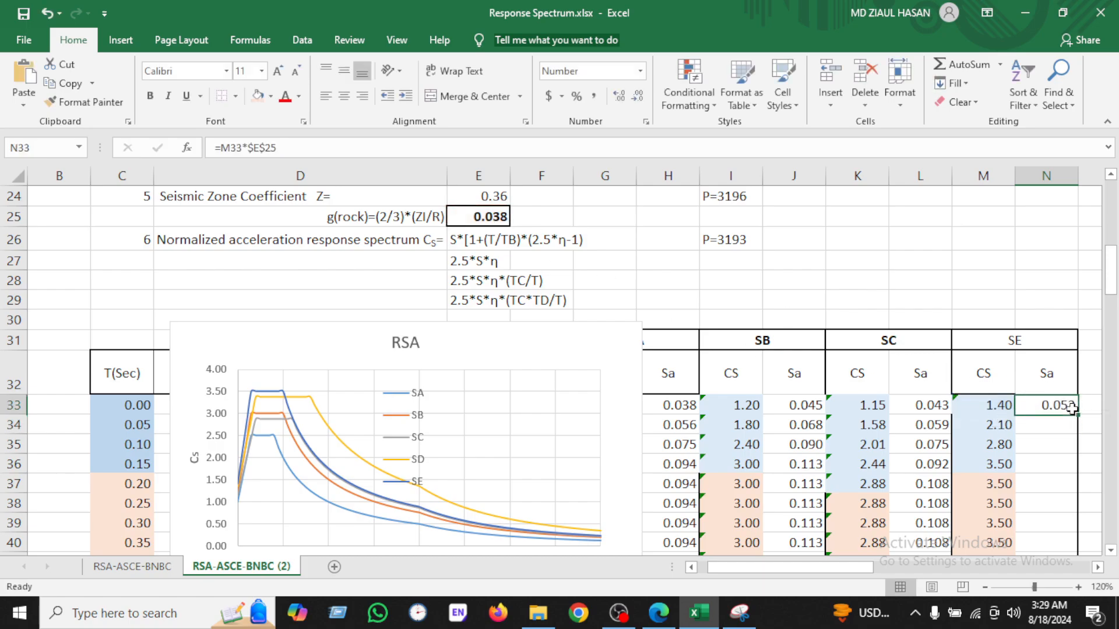
pyautogui.doubleClick(1078, 415)
# Step: Nudge the RSA chart slightly up and left over the table
pyautogui.scroll(-3, 1070, 414)
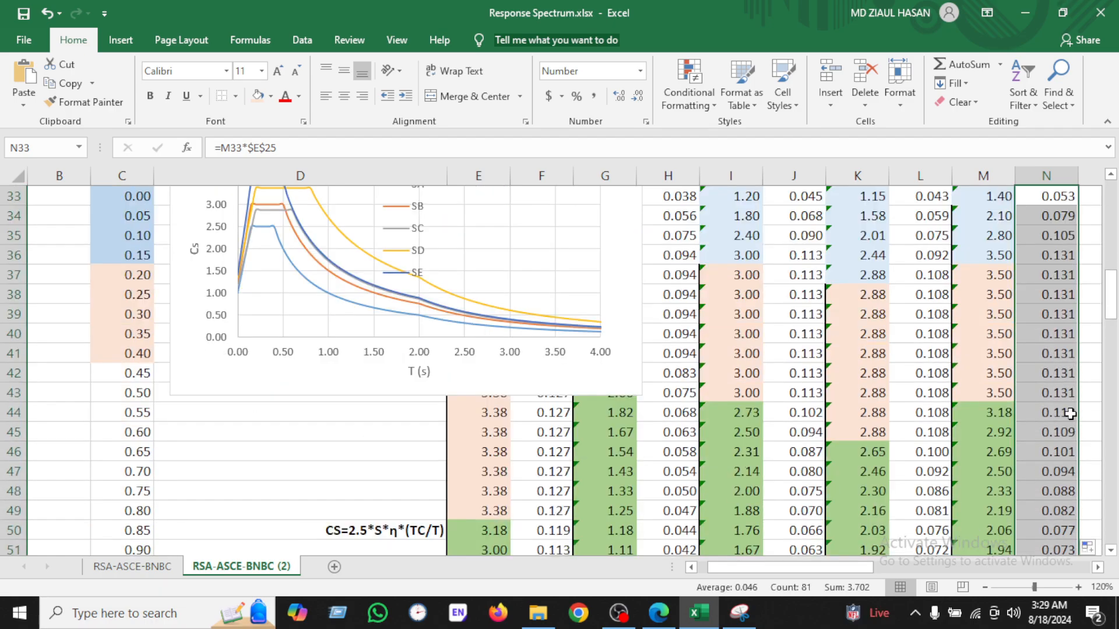
pyautogui.scroll(3, 1070, 414)
pyautogui.moveTo(443, 337); pyautogui.dragTo(421, 317)
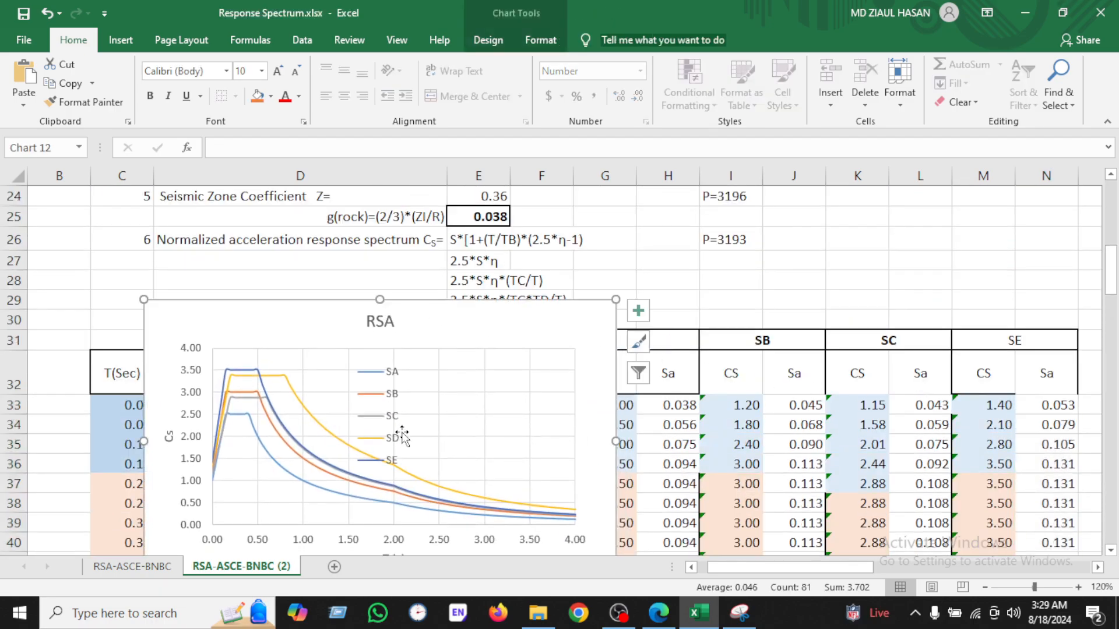
pyautogui.scroll(-2, 403, 434)
pyautogui.scroll(2, 552, 301)
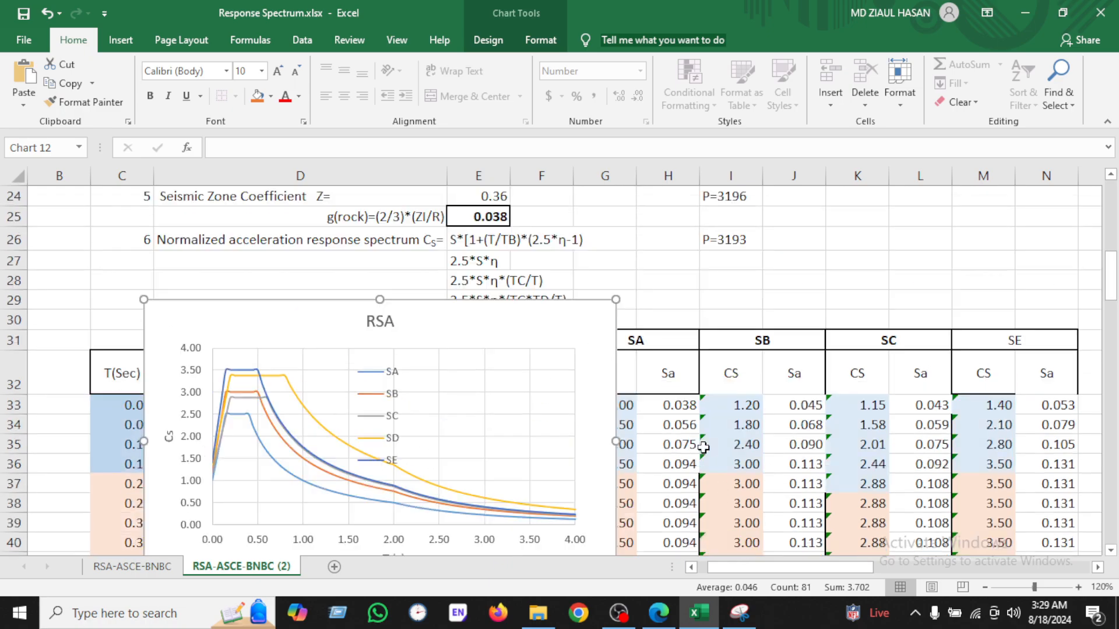
pyautogui.click(813, 303)
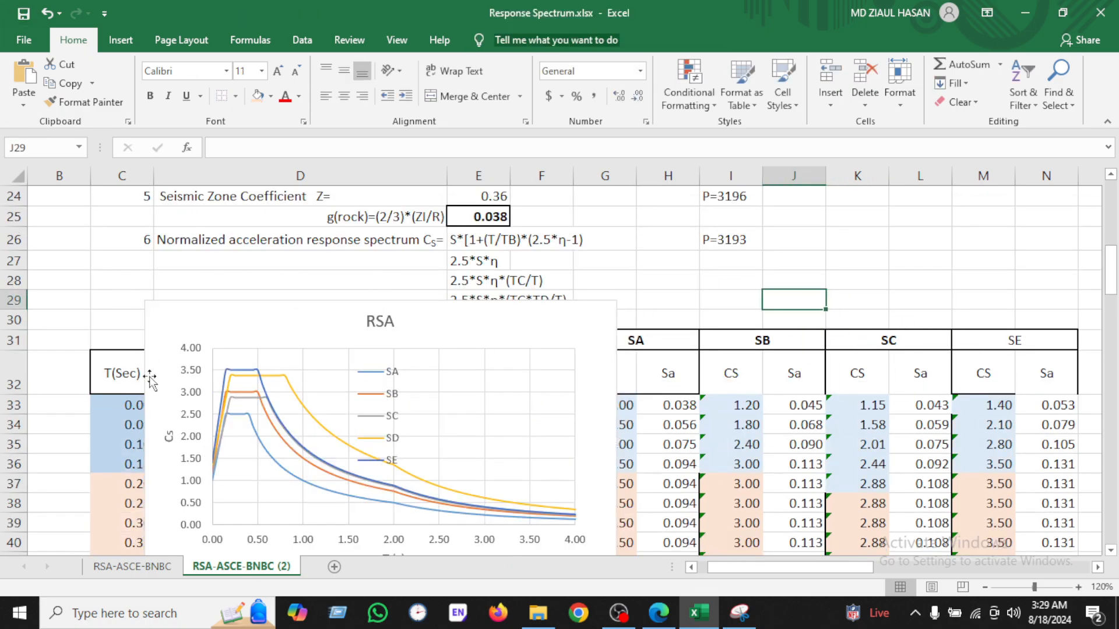
pyautogui.scroll(-1, 402, 485)
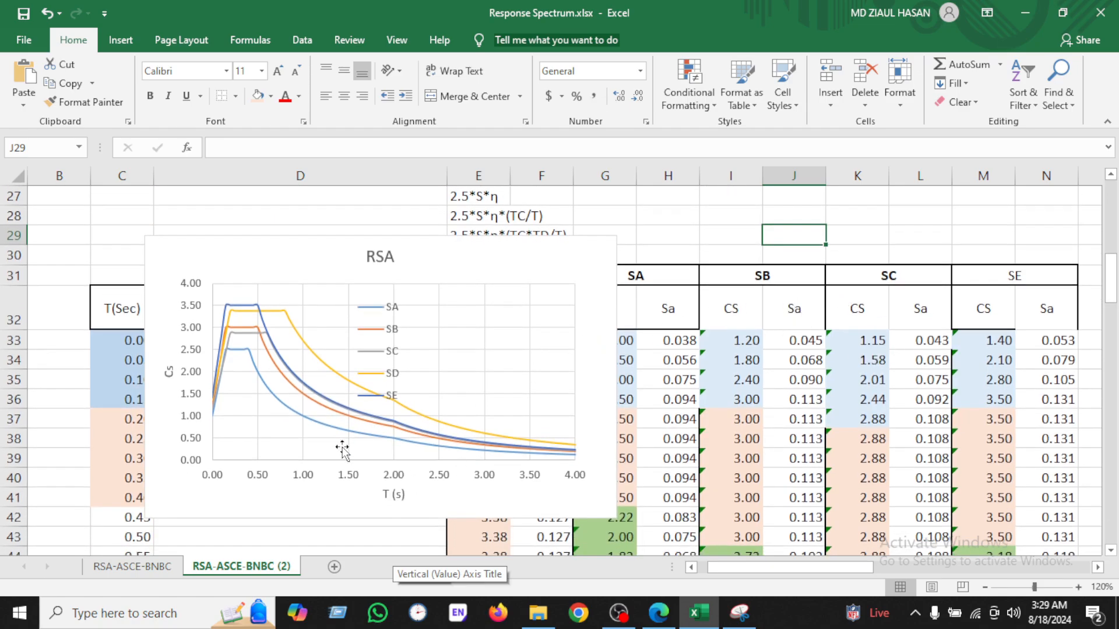
pyautogui.rightClick(845, 215)
pyautogui.press('Escape')
pyautogui.scroll(2, 845, 215)
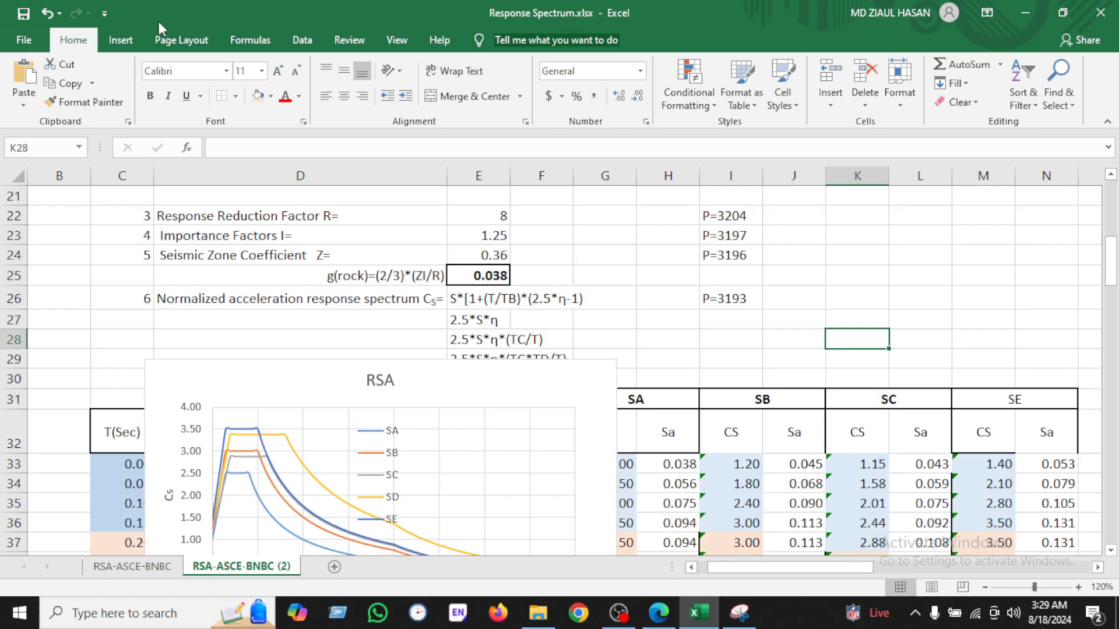
# Step: Insert a new empty scatter chart on the sheet
pyautogui.click(120, 40)
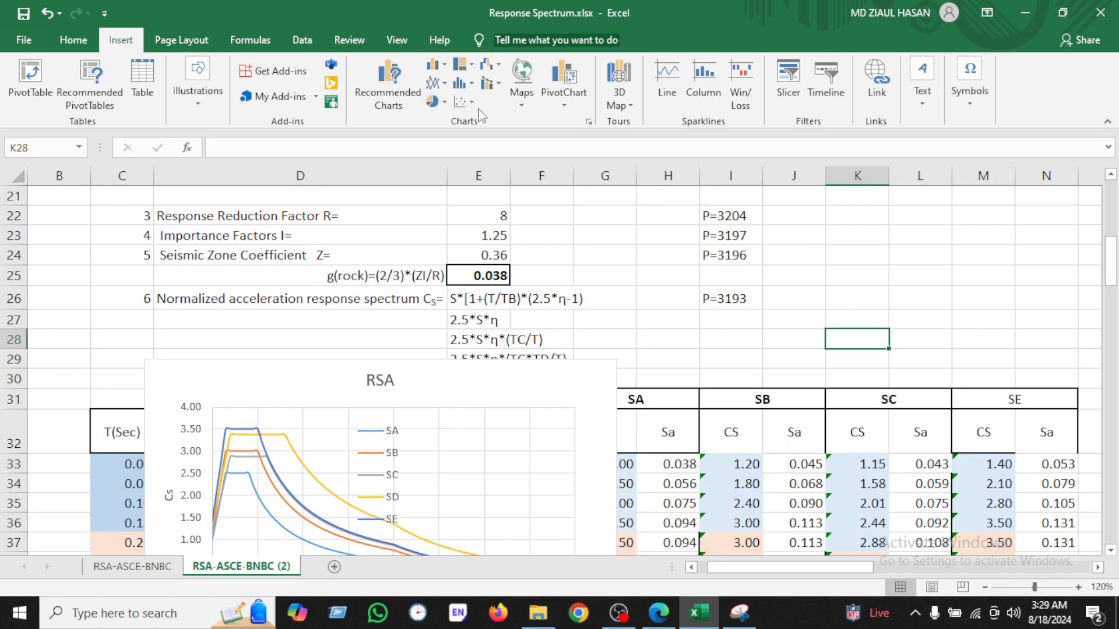
pyautogui.click(474, 108)
pyautogui.click(576, 147)
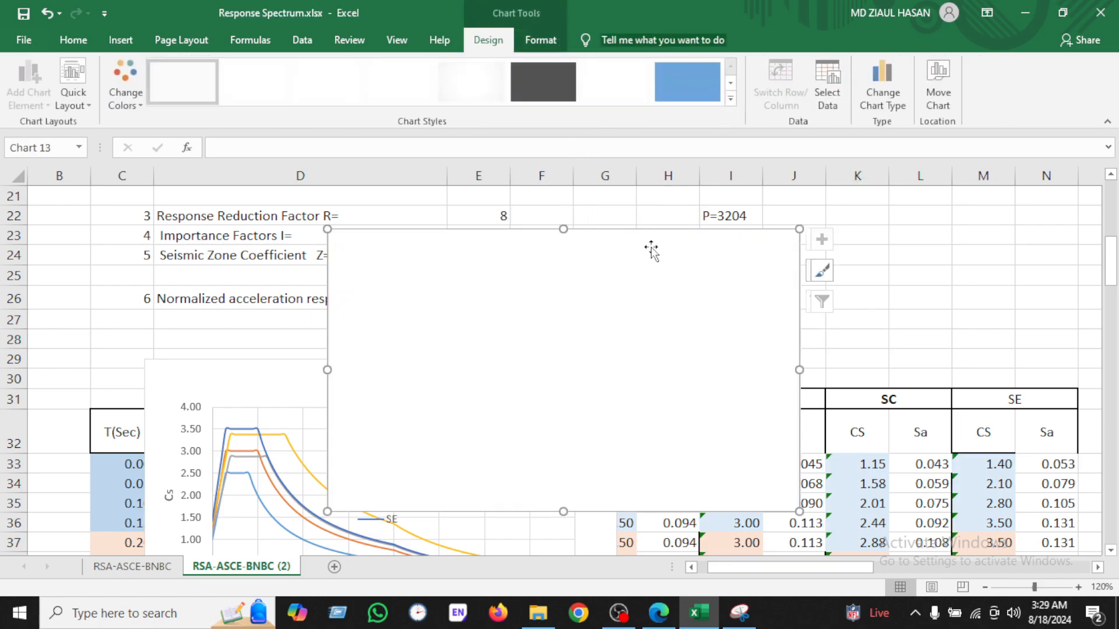
pyautogui.rightClick(607, 282)
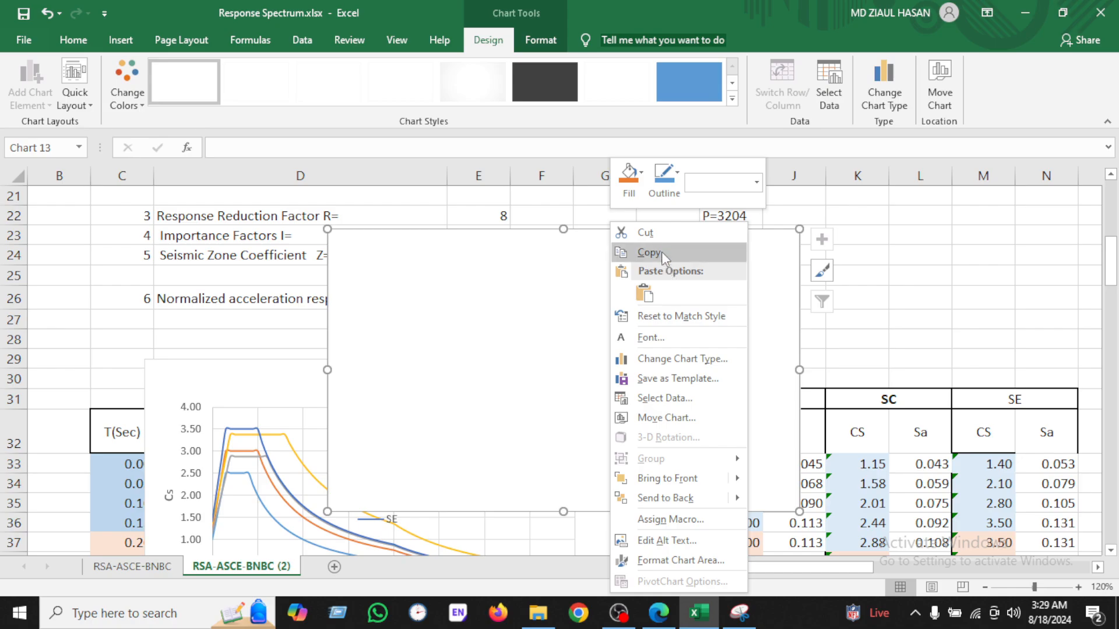
pyautogui.click(655, 398)
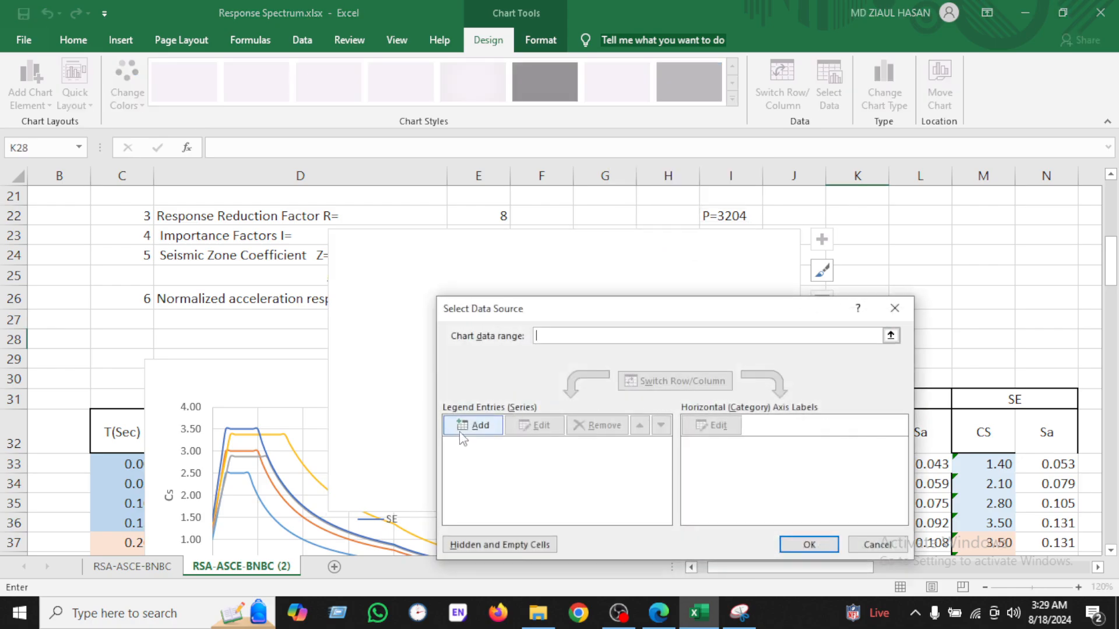
pyautogui.click(476, 426)
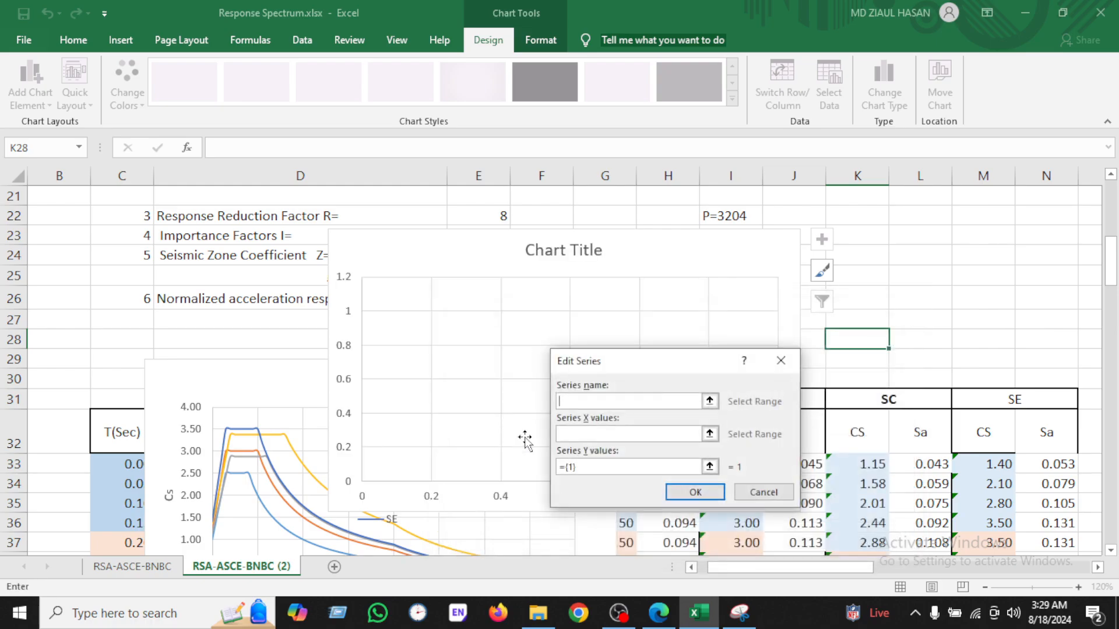
pyautogui.click(780, 361)
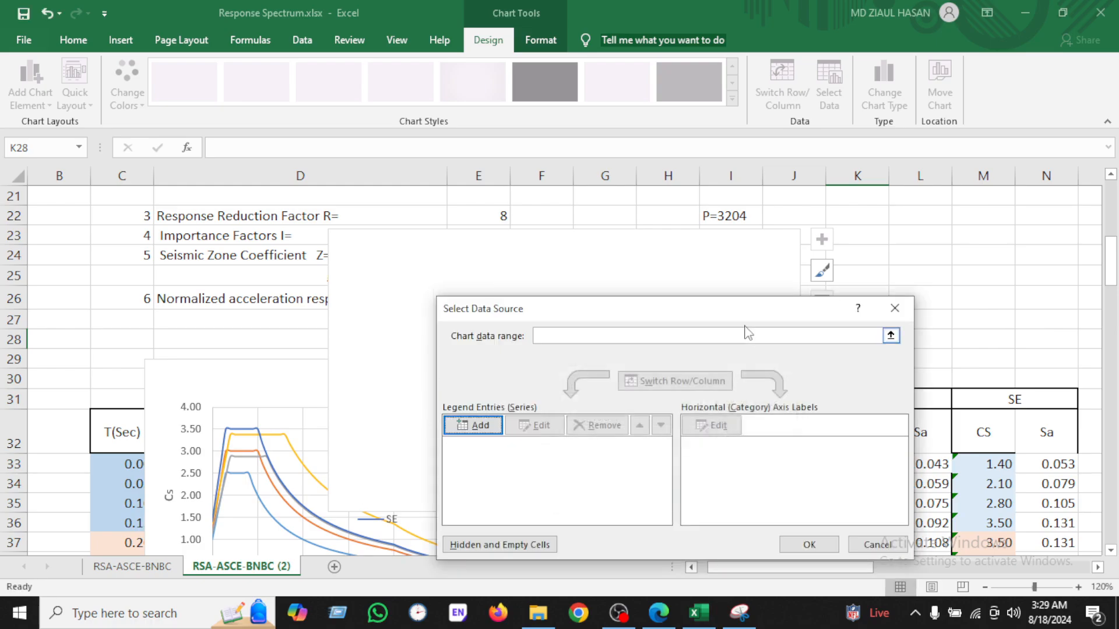
pyautogui.click(895, 308)
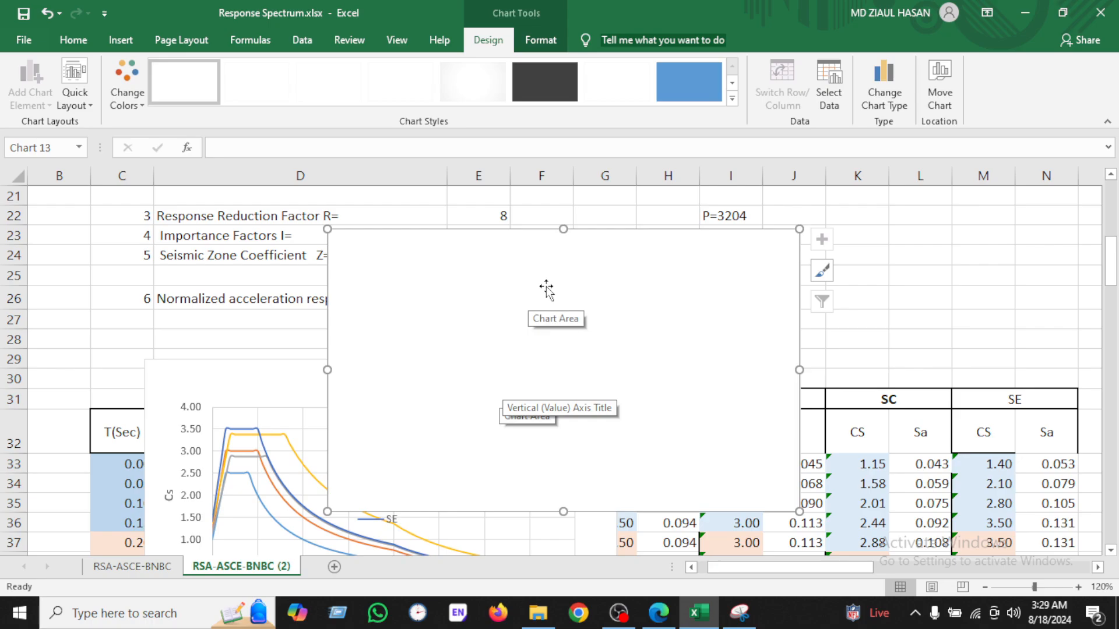
# Step: Move the existing RSA chart to the upper right, beside the soil parameter table
pyautogui.moveTo(221, 378); pyautogui.dragTo(793, 262)
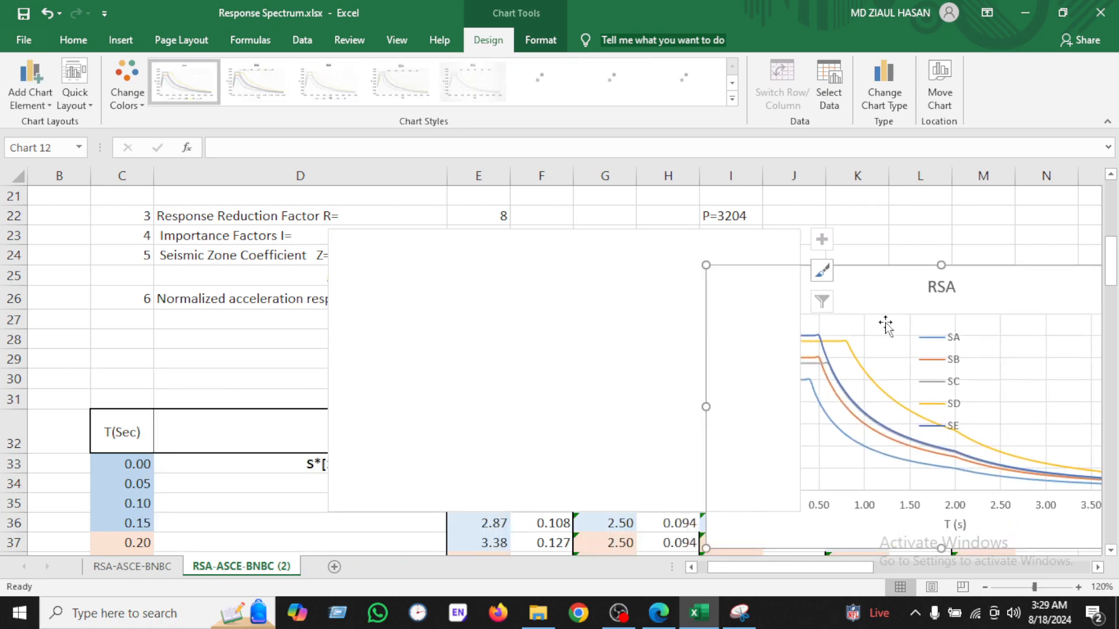
pyautogui.click(46, 12)
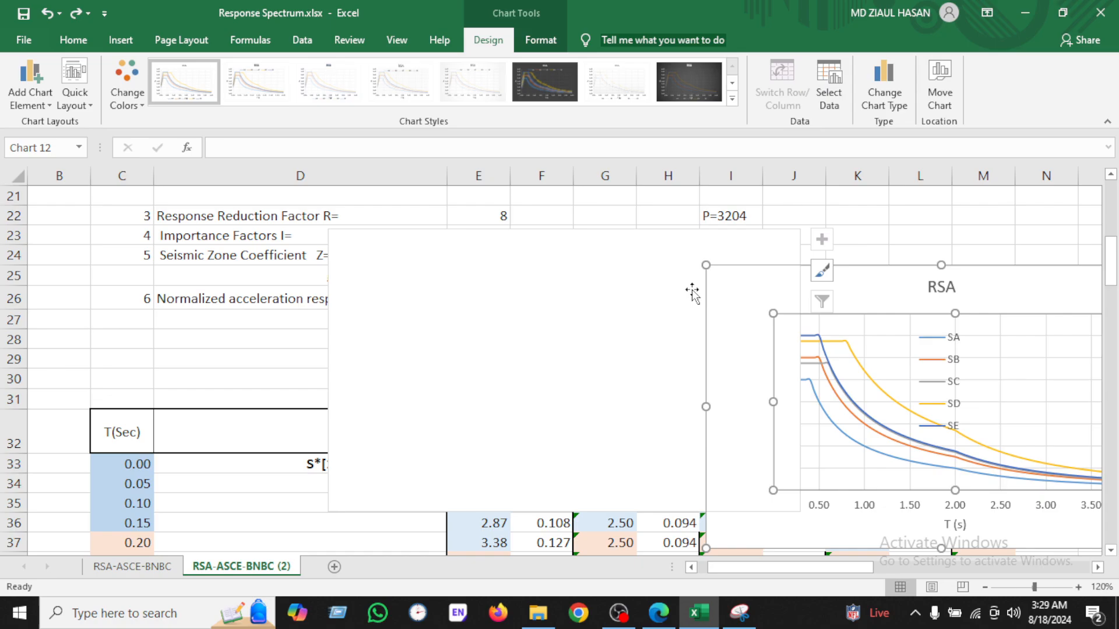
pyautogui.moveTo(837, 282); pyautogui.dragTo(930, 203)
pyautogui.scroll(3, 816, 482)
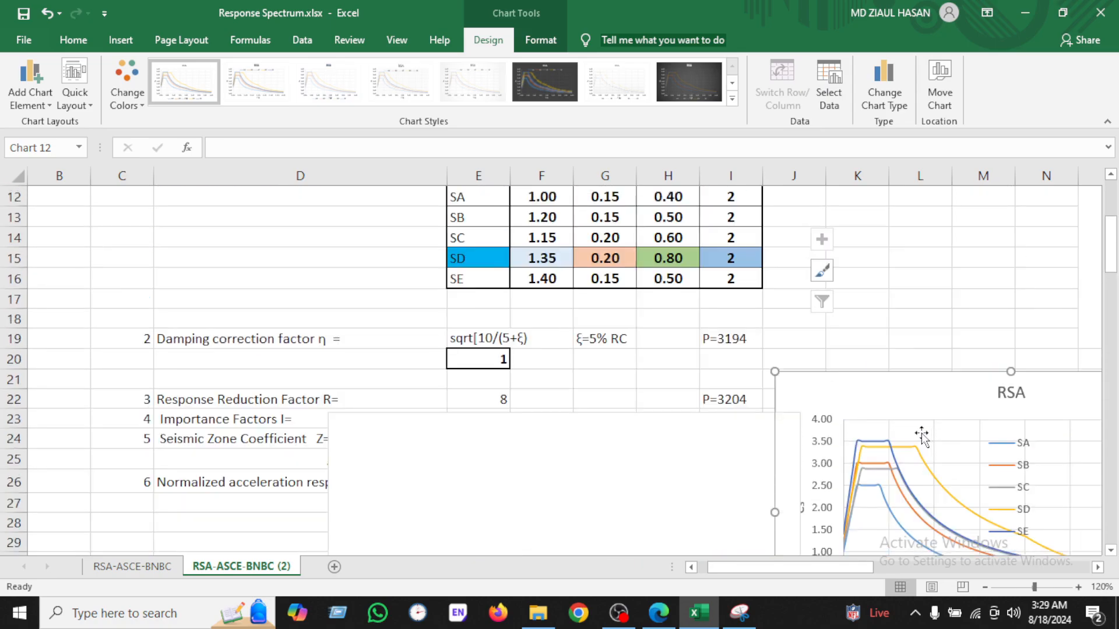
pyautogui.moveTo(897, 381); pyautogui.dragTo(956, 210)
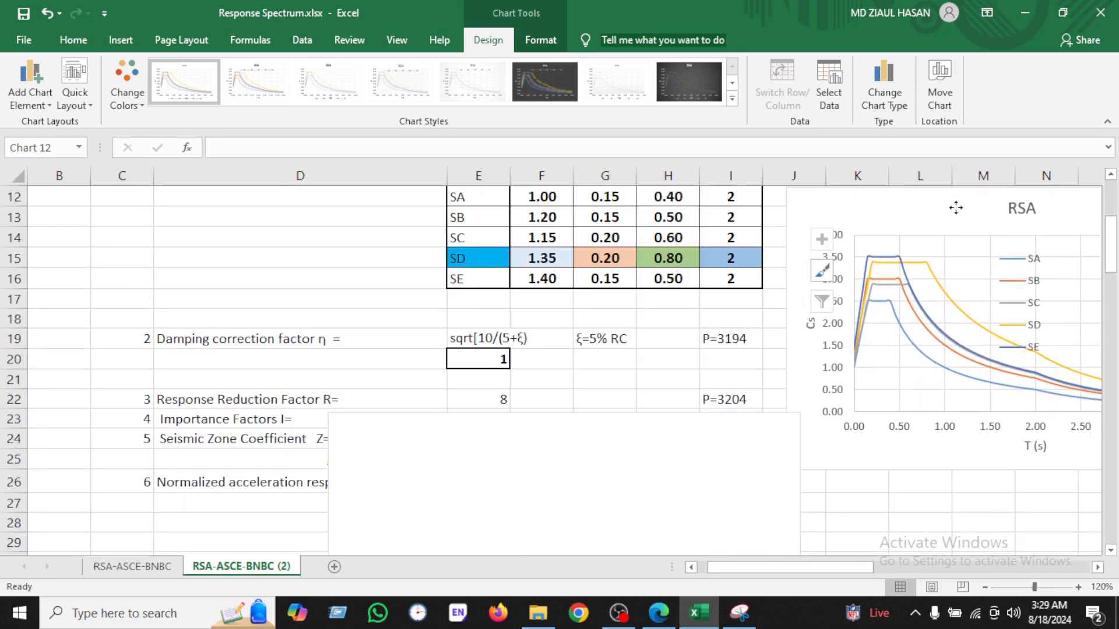
# Step: Position the new empty chart over the data table just below the column headers
pyautogui.scroll(-3, 722, 502)
pyautogui.moveTo(627, 273); pyautogui.dragTo(662, 496)
pyautogui.scroll(-4, 645, 496)
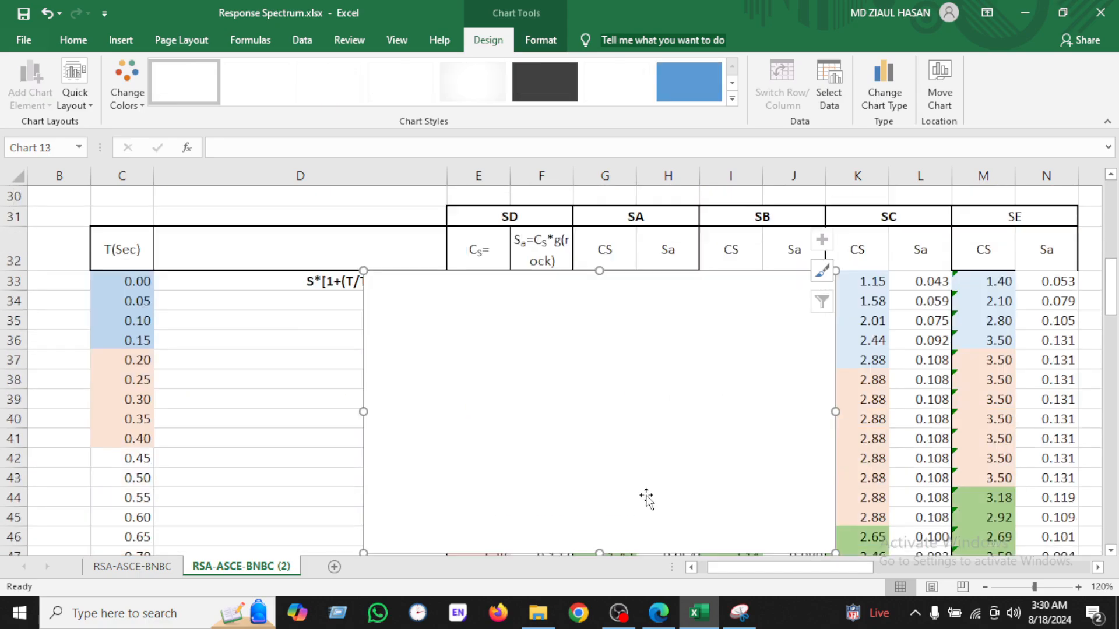
pyautogui.moveTo(665, 214); pyautogui.dragTo(659, 270)
pyautogui.scroll(2, 579, 300)
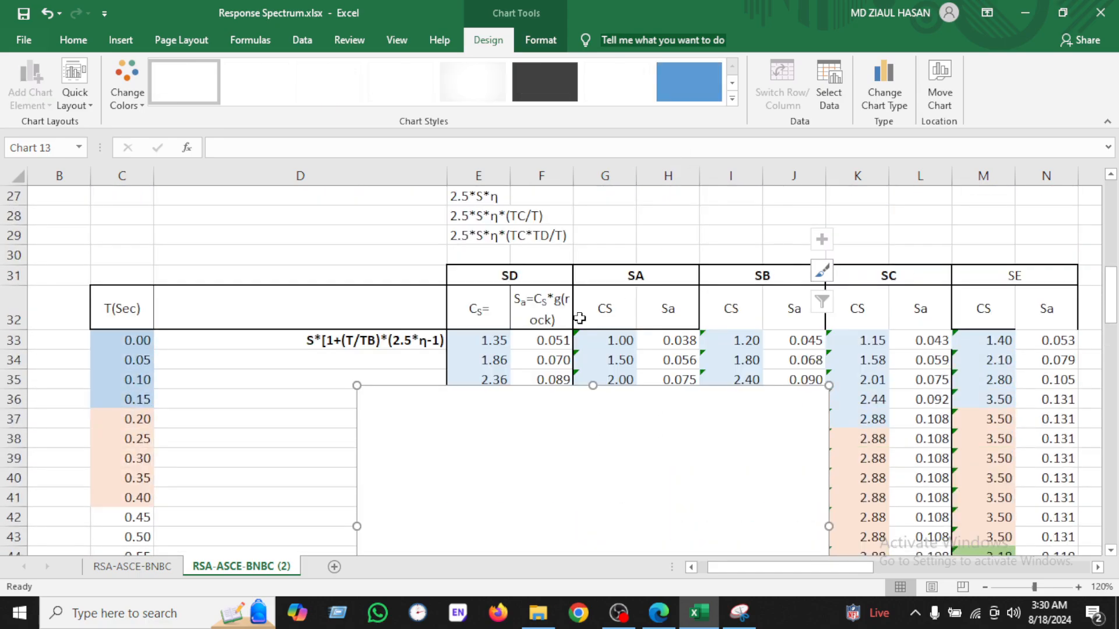
# Step: Add a chart series named by the SA header with the T(Sec) values C33:C113 as X values
pyautogui.rightClick(597, 457)
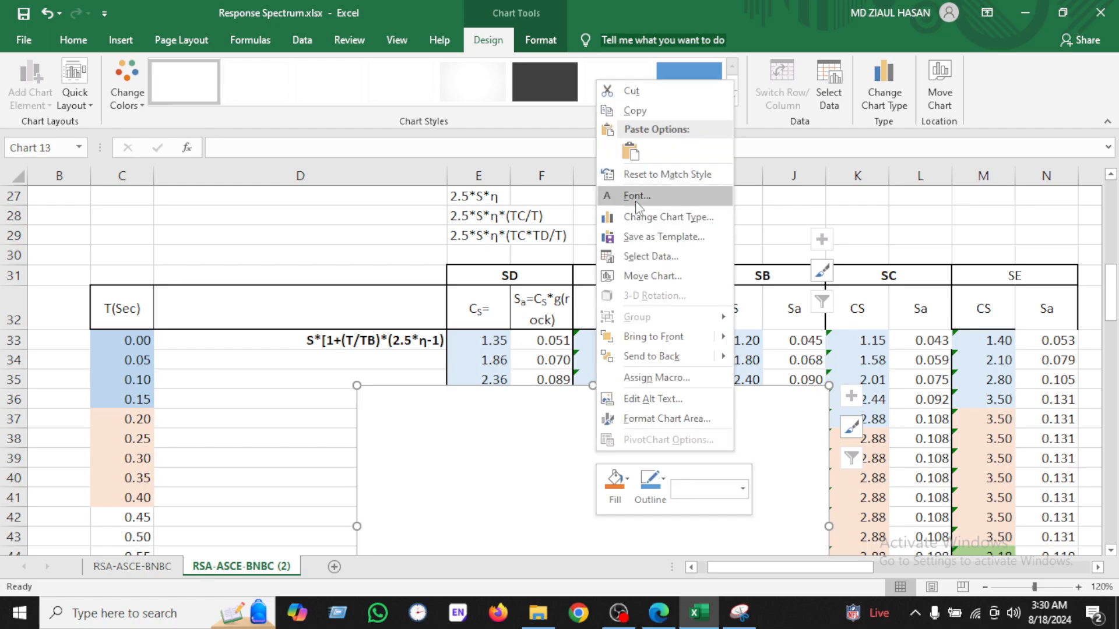
pyautogui.click(670, 257)
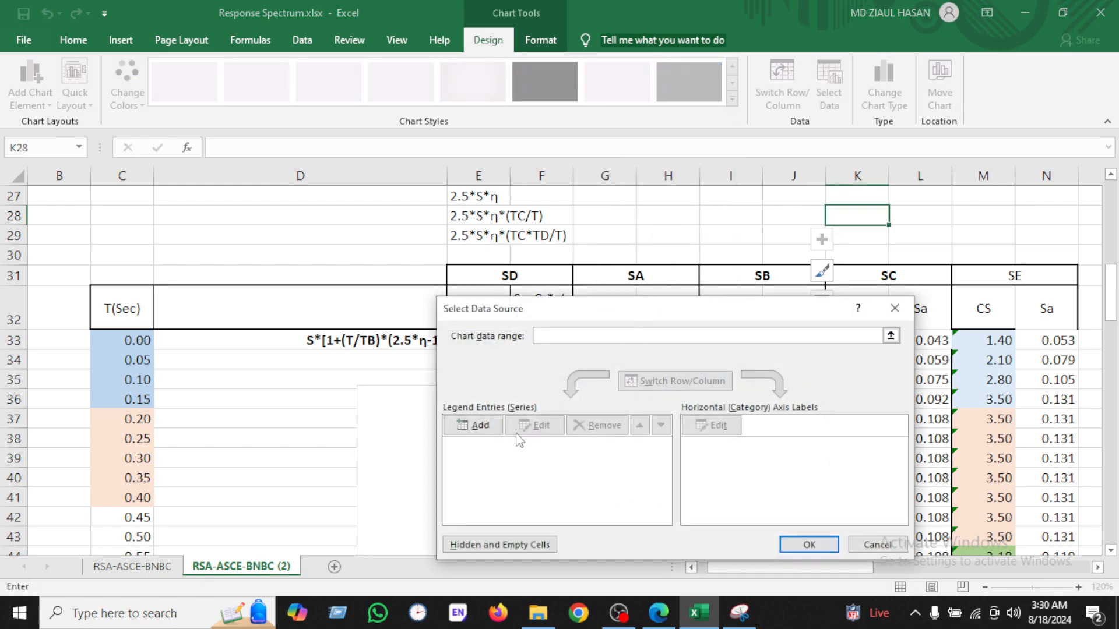
pyautogui.click(469, 425)
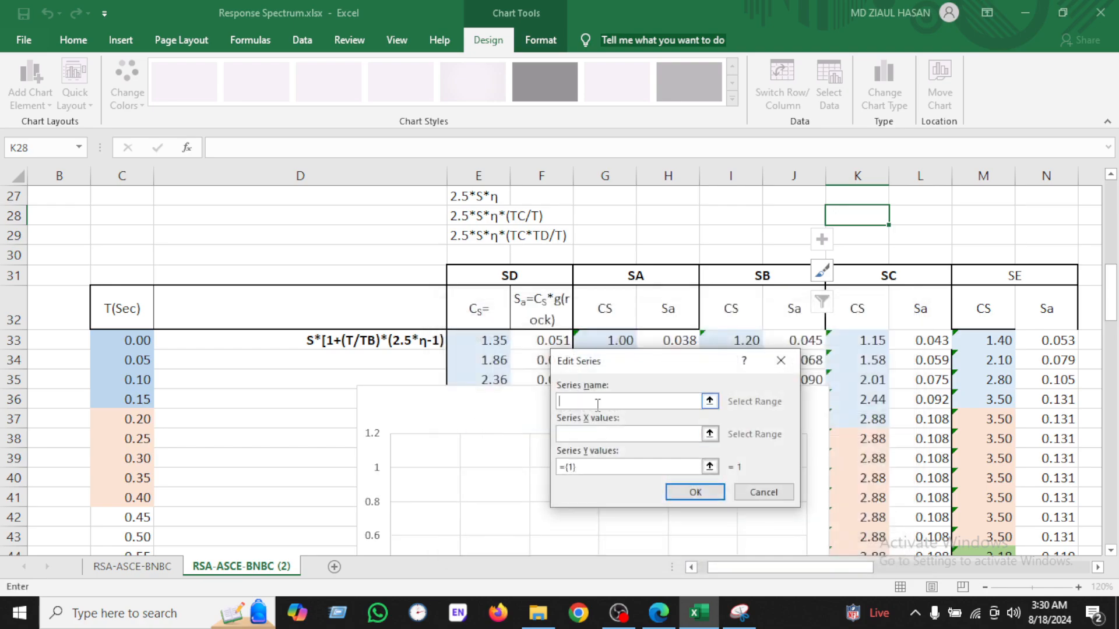
pyautogui.click(651, 271)
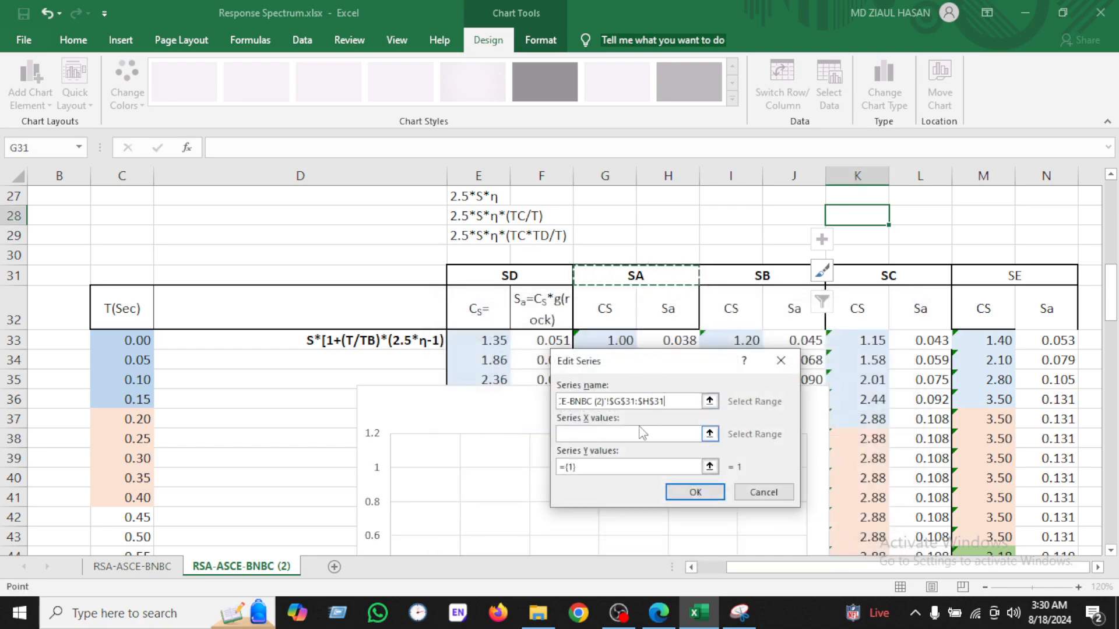
pyautogui.click(582, 434)
pyautogui.click(123, 340)
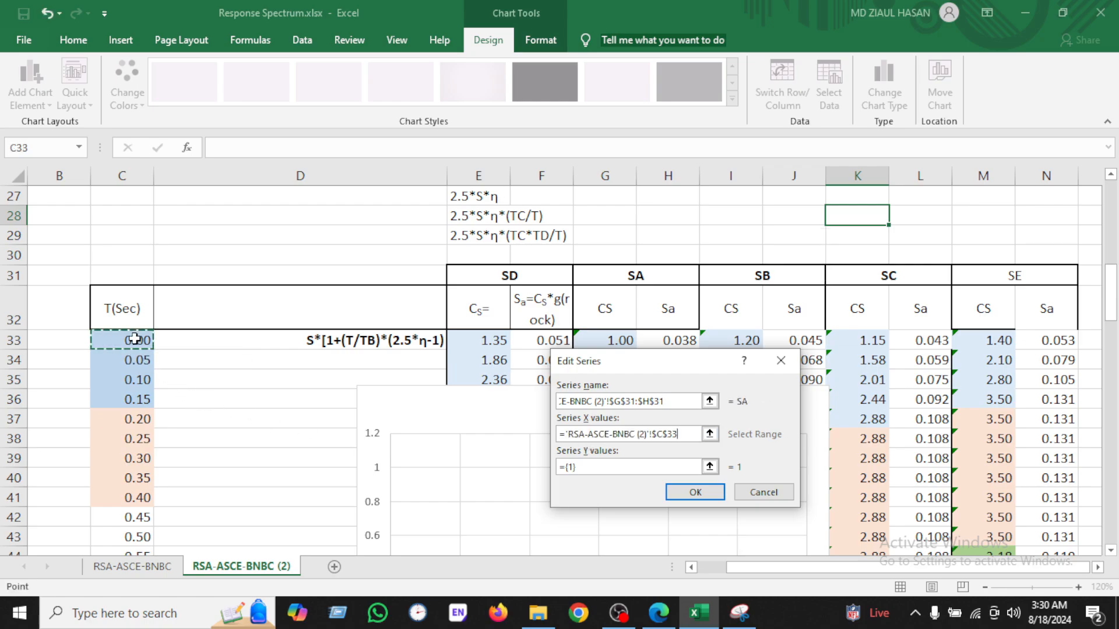
pyautogui.hotkey('ctrl', 'shift', 'Down')
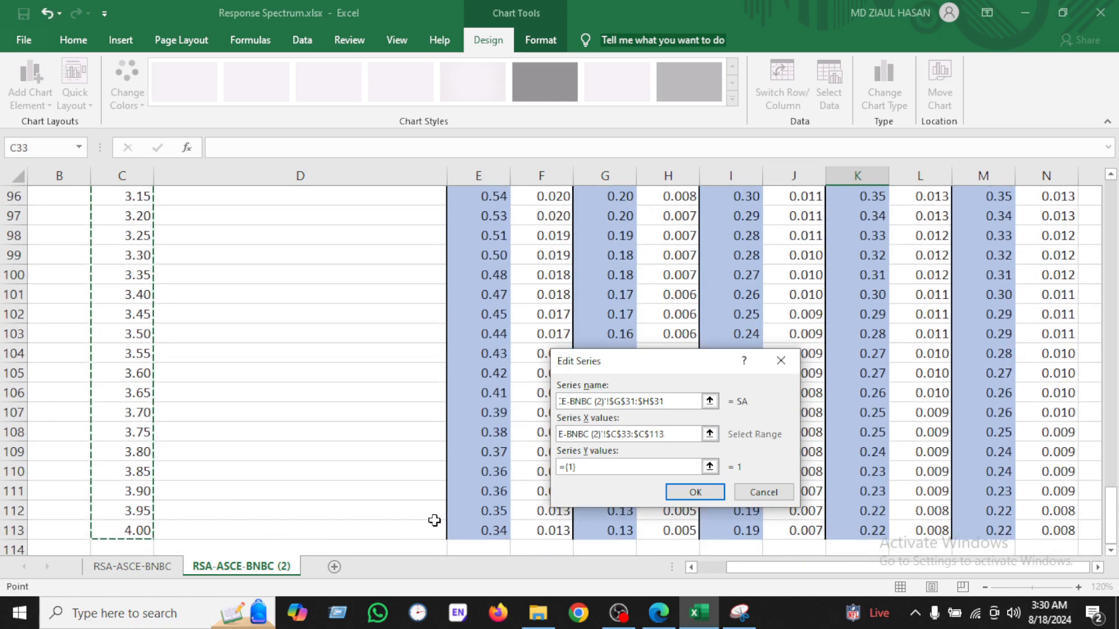
# Step: Set the series Y values to the SA Sa column H33:H113 and confirm the data source
pyautogui.moveTo(624, 467); pyautogui.dragTo(450, 459)
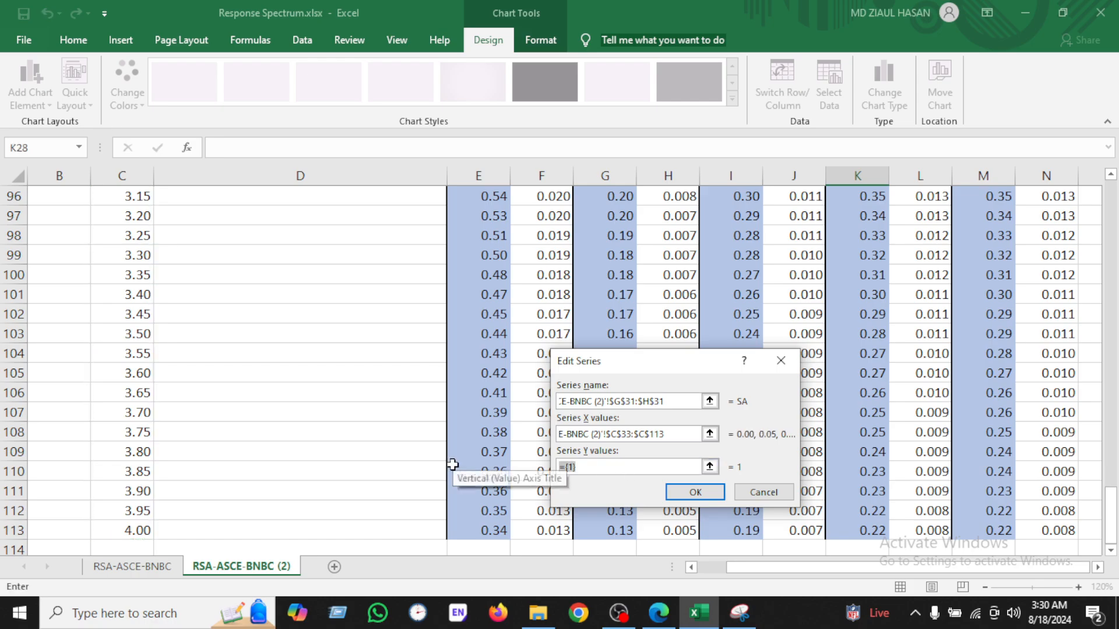
pyautogui.write('=')
pyautogui.scroll(20, 670, 408)
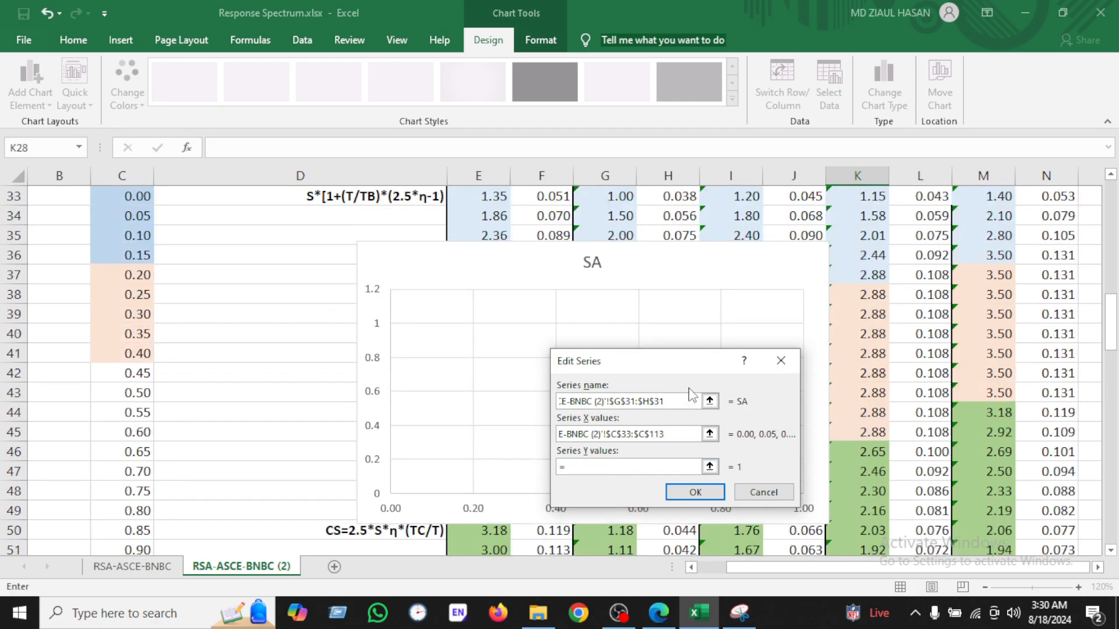
pyautogui.click(674, 282)
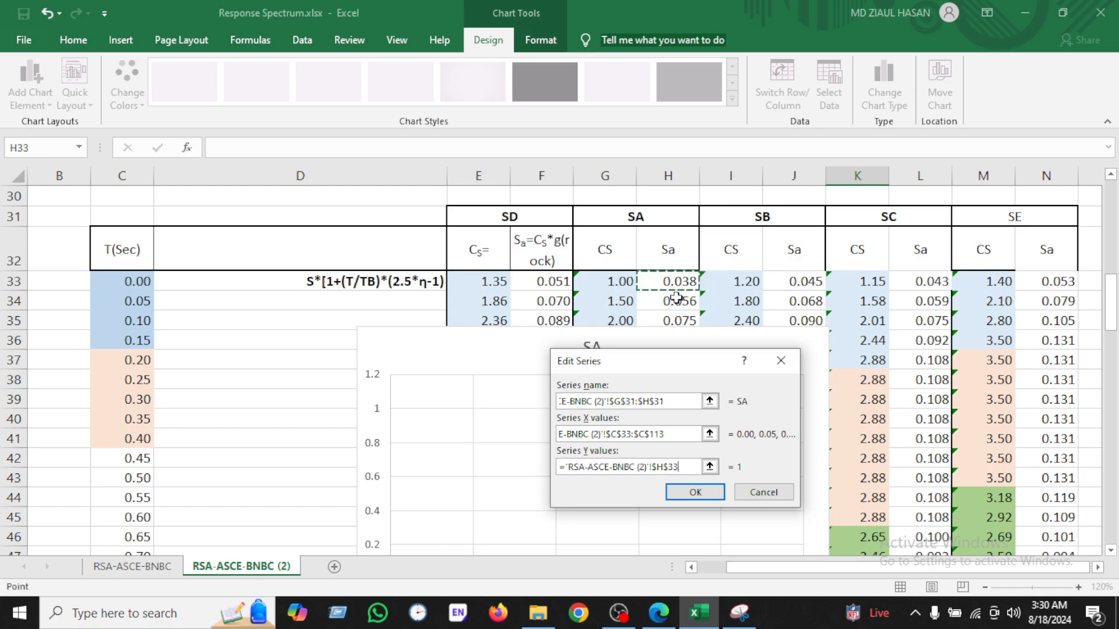
pyautogui.hotkey('ctrl', 'shift', 'Down')
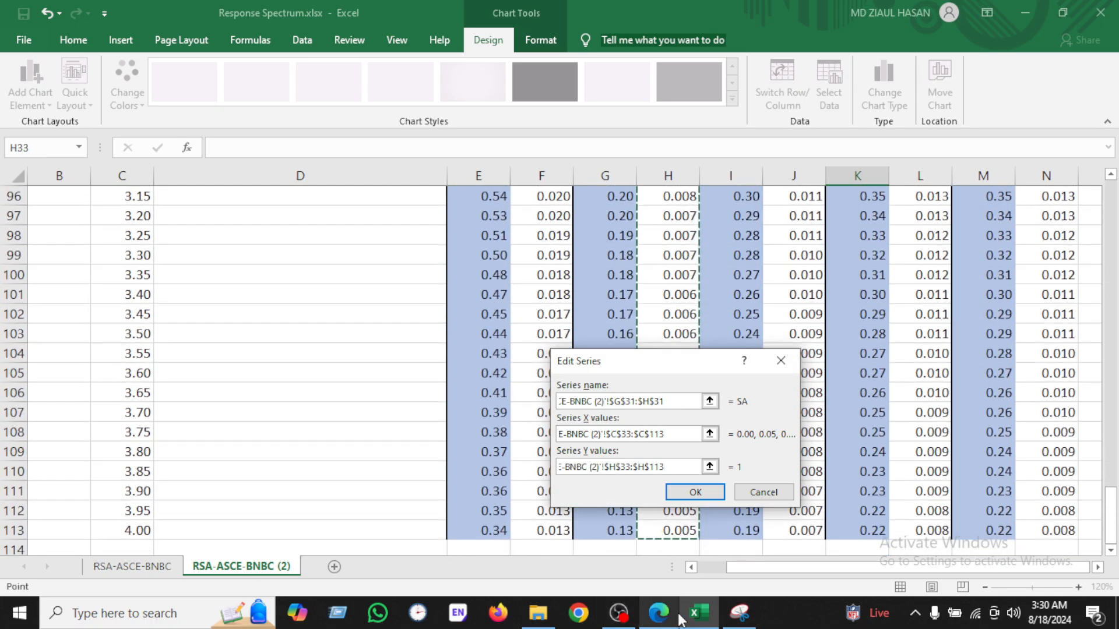
pyautogui.click(685, 493)
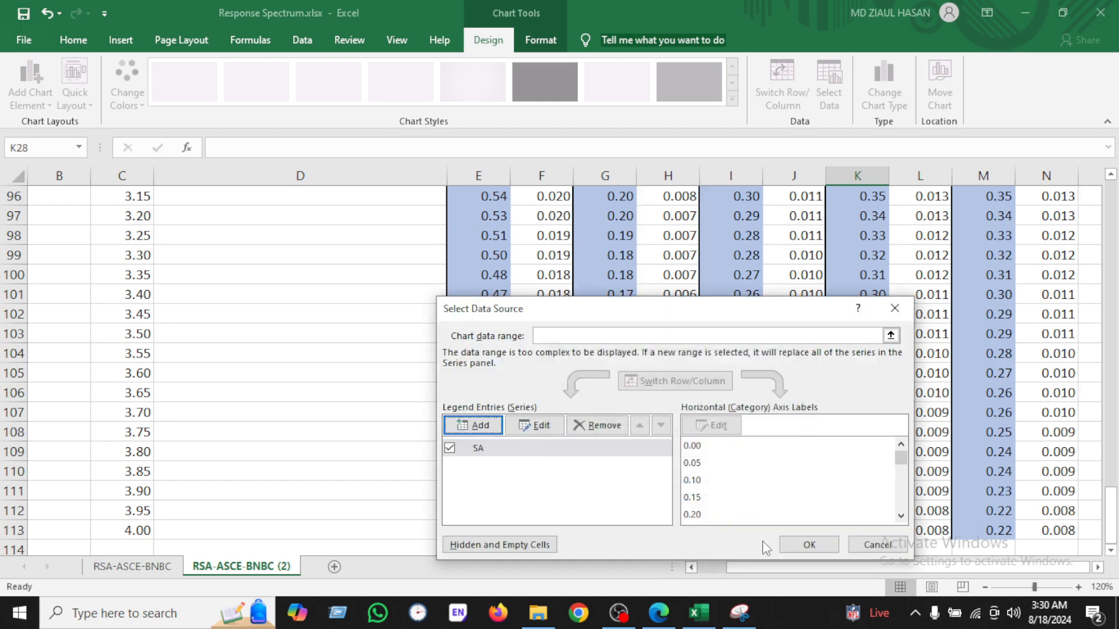
pyautogui.click(807, 545)
# Step: Add axis titles and a legend to the new chart, moving the legend inside the plot area
pyautogui.scroll(13, 617, 373)
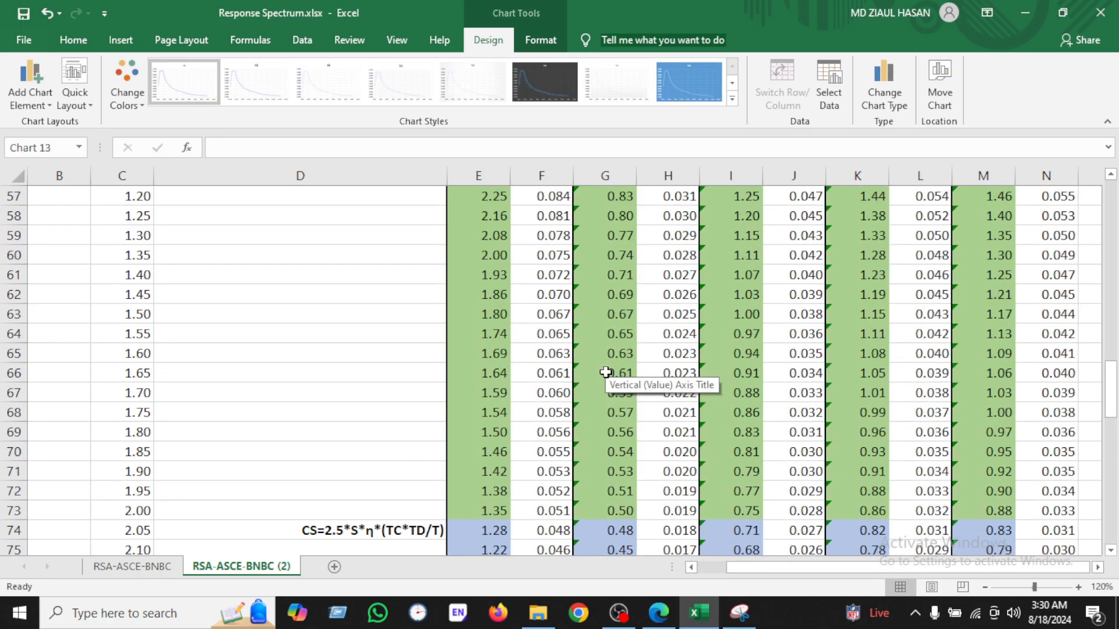
pyautogui.scroll(7, 606, 373)
pyautogui.scroll(1, 395, 364)
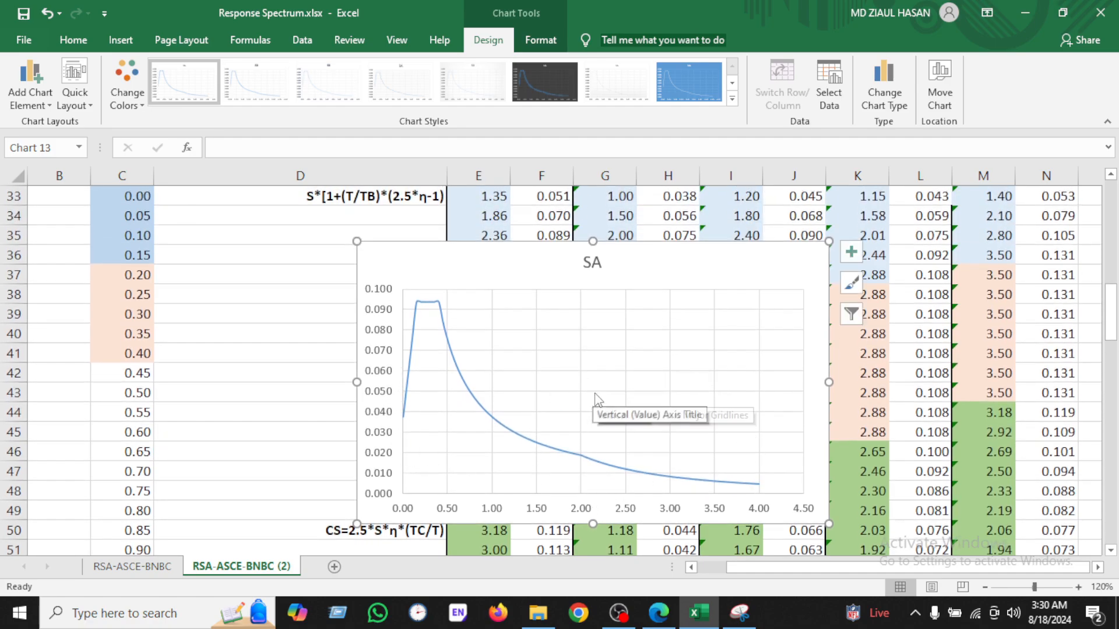
pyautogui.click(850, 252)
pyautogui.click(890, 288)
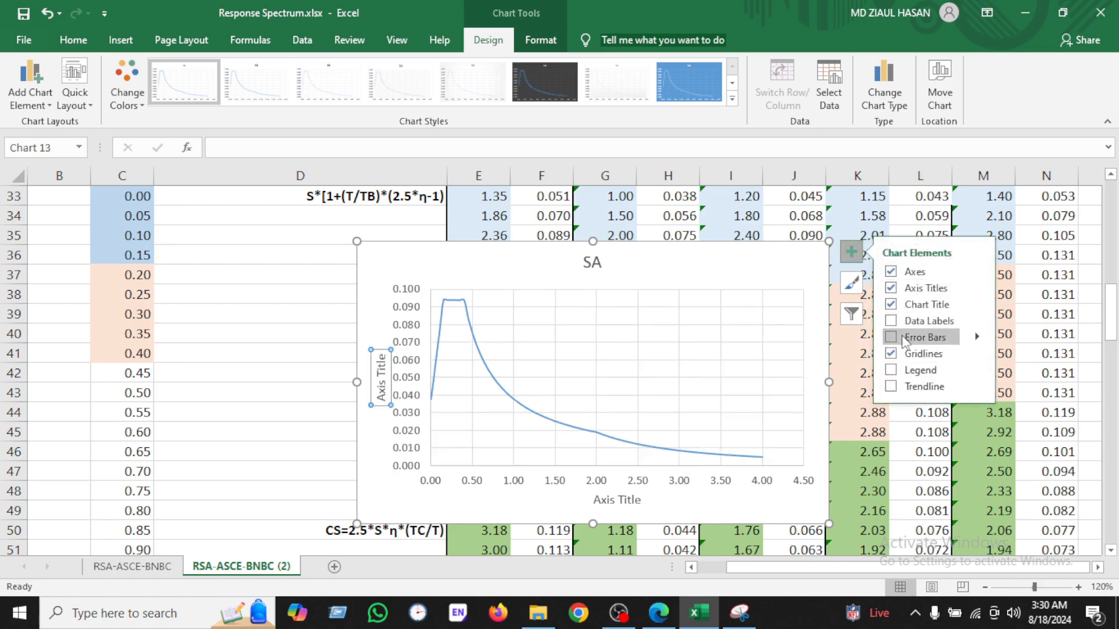
pyautogui.click(891, 369)
pyautogui.click(795, 406)
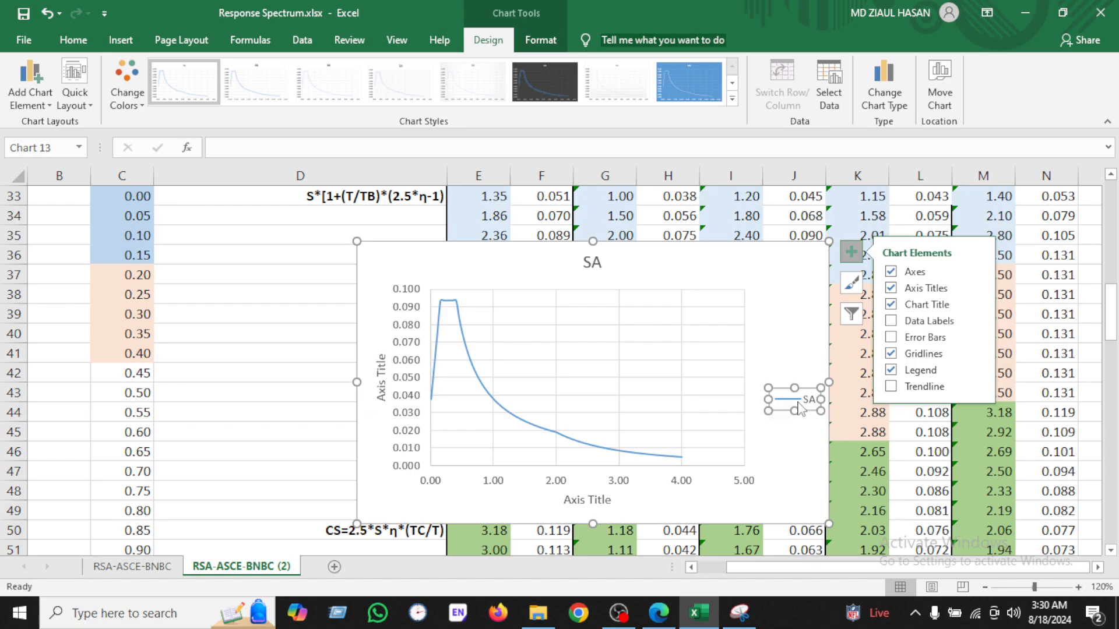
pyautogui.moveTo(807, 399); pyautogui.dragTo(653, 361)
pyautogui.click(585, 298)
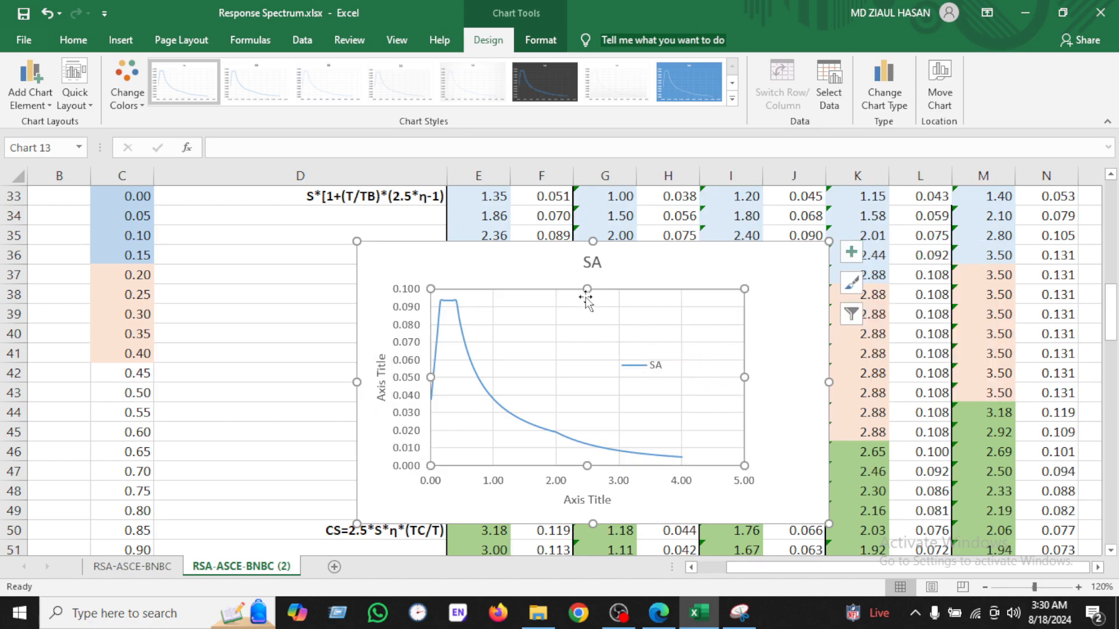
# Step: Rename the new chart's title to RSA
pyautogui.doubleClick(582, 264)
pyautogui.click(584, 264)
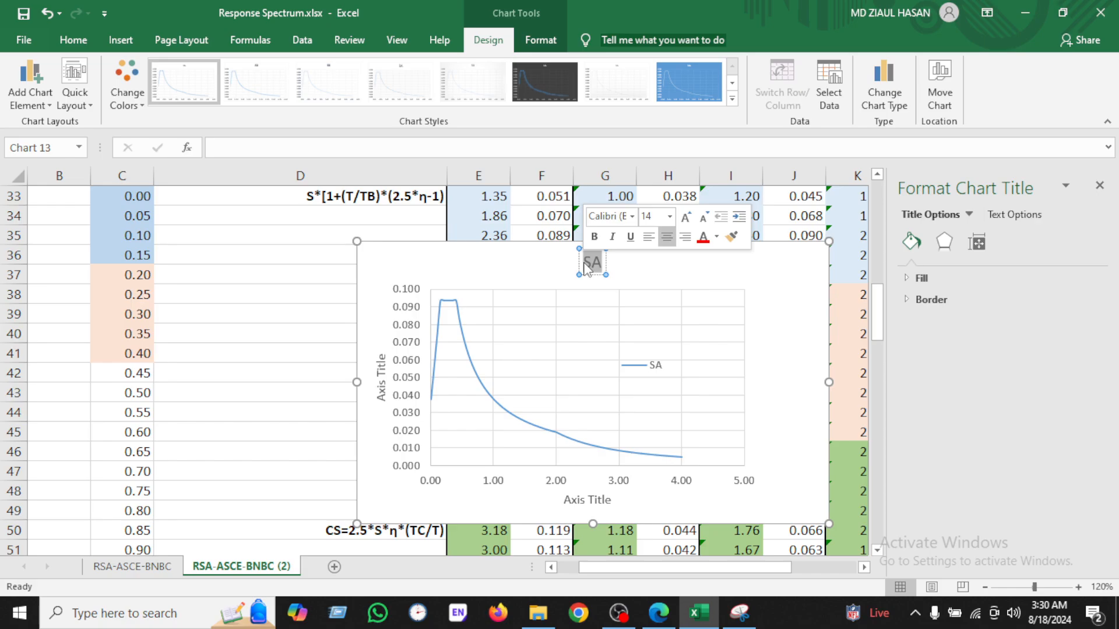
pyautogui.write('R')
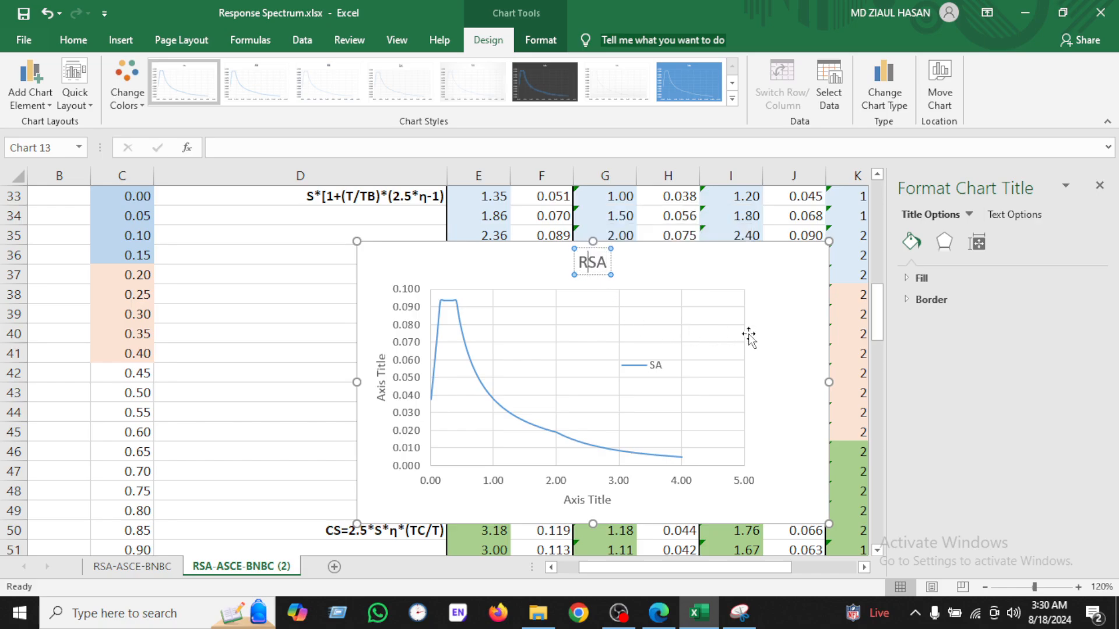
pyautogui.click(766, 324)
# Step: Edit the new chart's horizontal axis title text
pyautogui.click(563, 492)
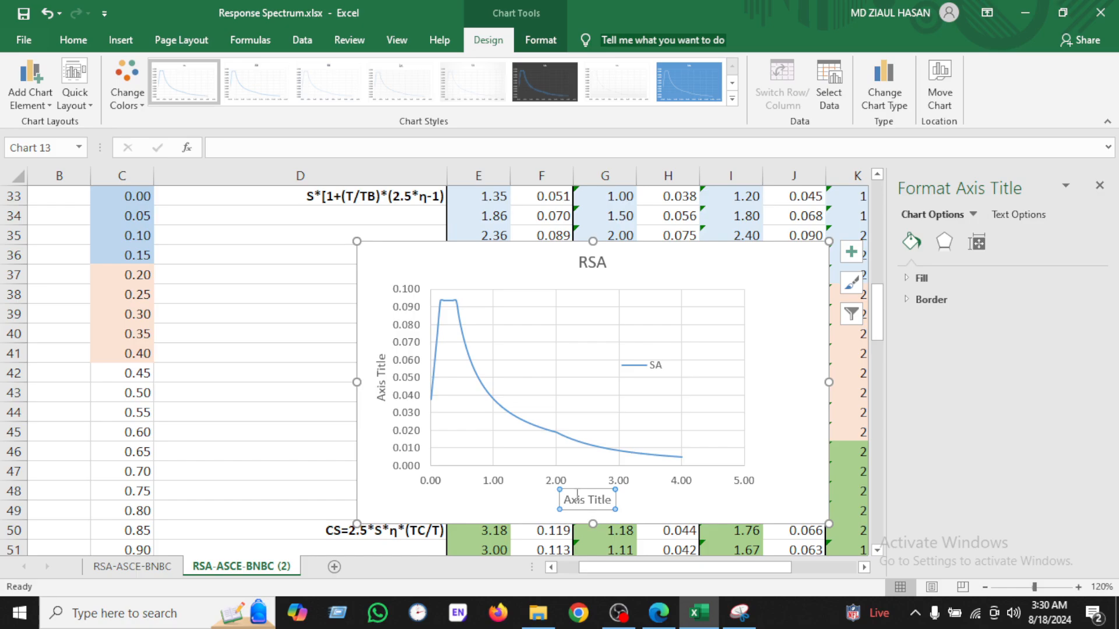
pyautogui.click(329, 146)
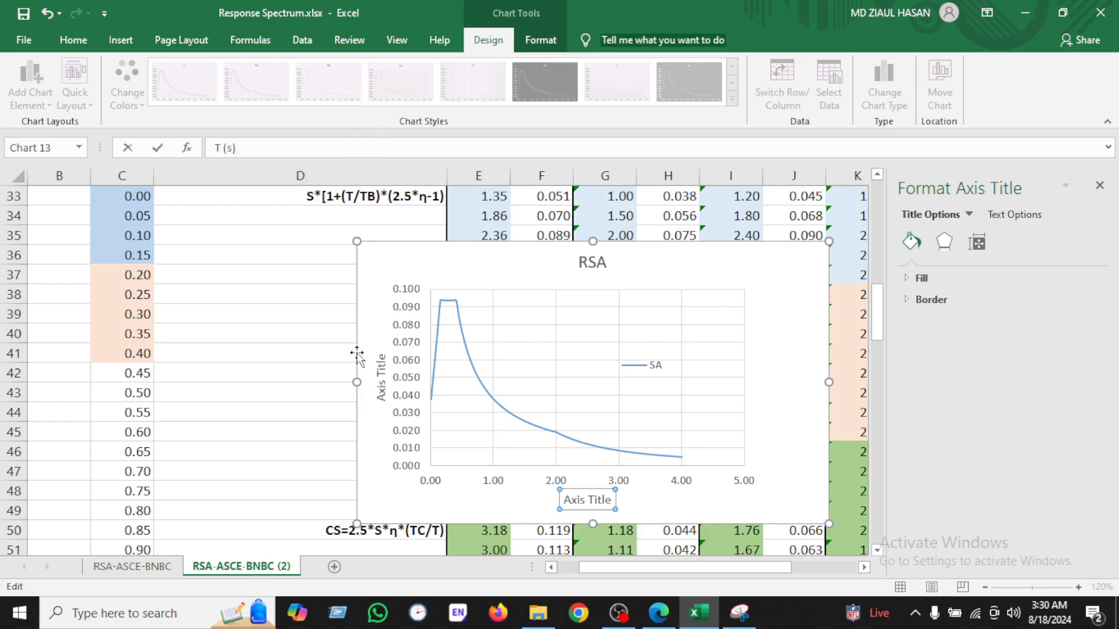
# Step: Set the chart's vertical axis title to Sa (m/s^2)
pyautogui.click(374, 373)
pyautogui.scroll(2, 373, 385)
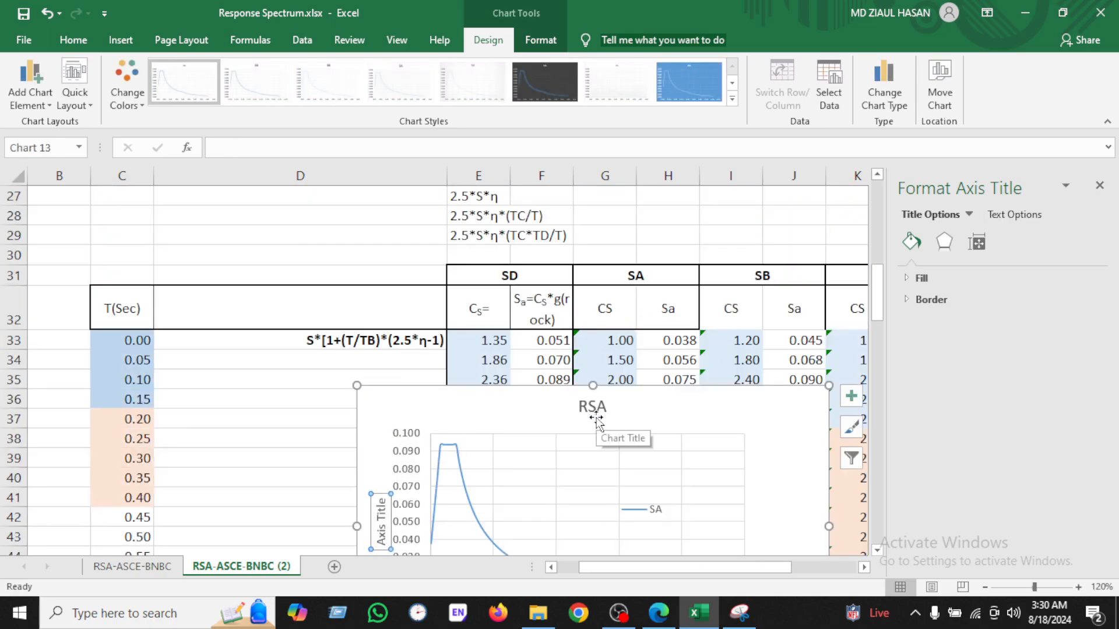
pyautogui.write('Sa')
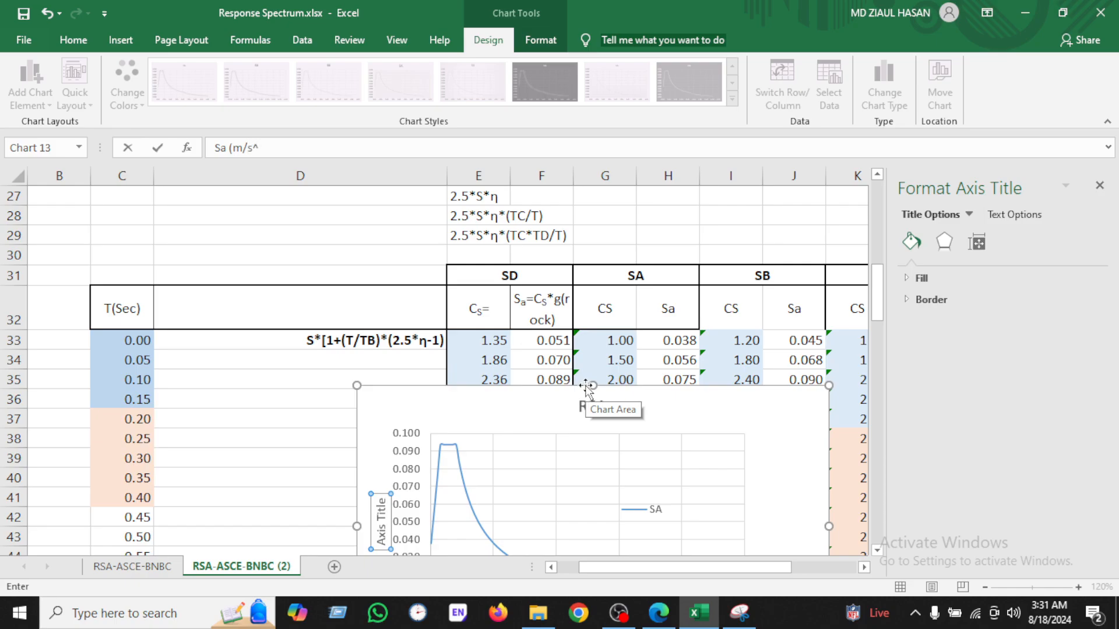
pyautogui.write('(m/s^2)')
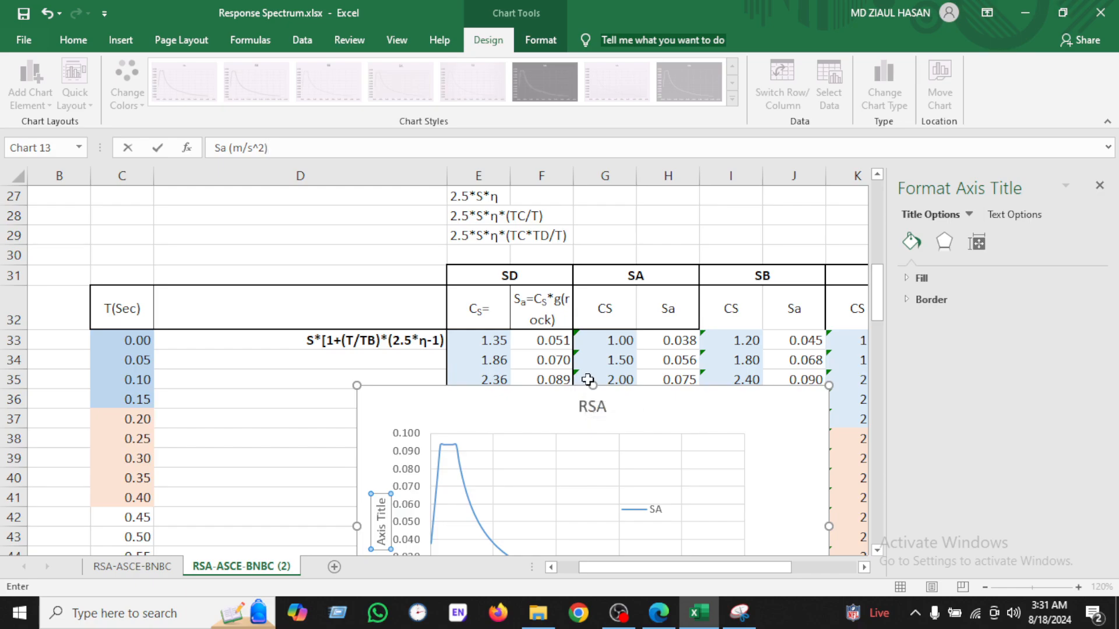
pyautogui.press('Return')
pyautogui.scroll(-2, 807, 498)
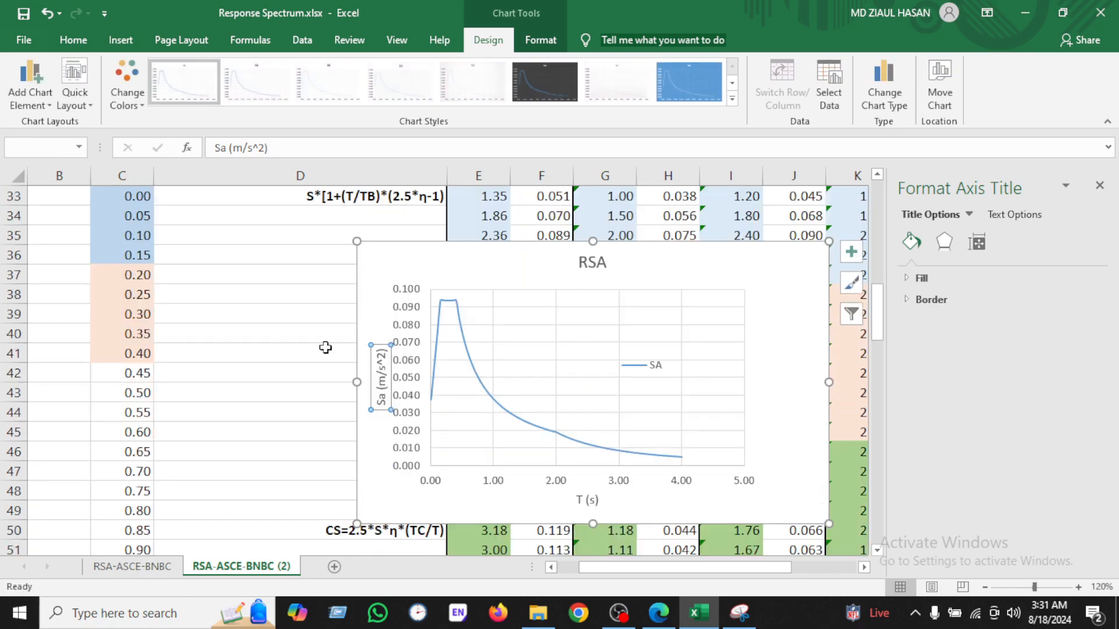
# Step: Add a second series to the RSA chart named from the SB header, with X values C33:C113
pyautogui.click(282, 354)
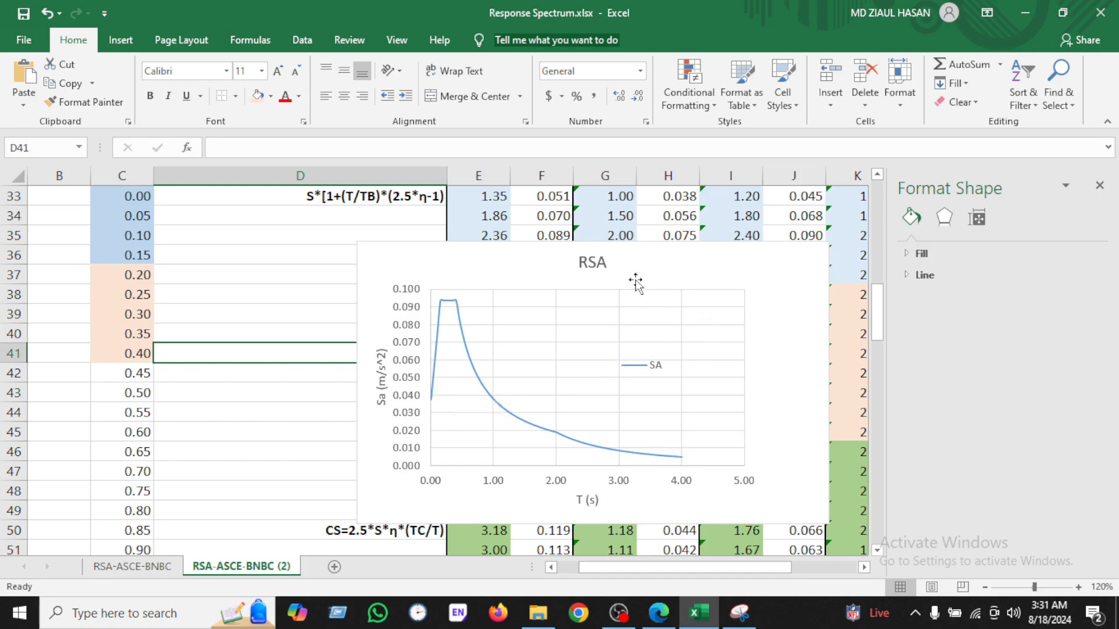
pyautogui.click(667, 263)
pyautogui.rightClick(668, 265)
pyautogui.click(725, 391)
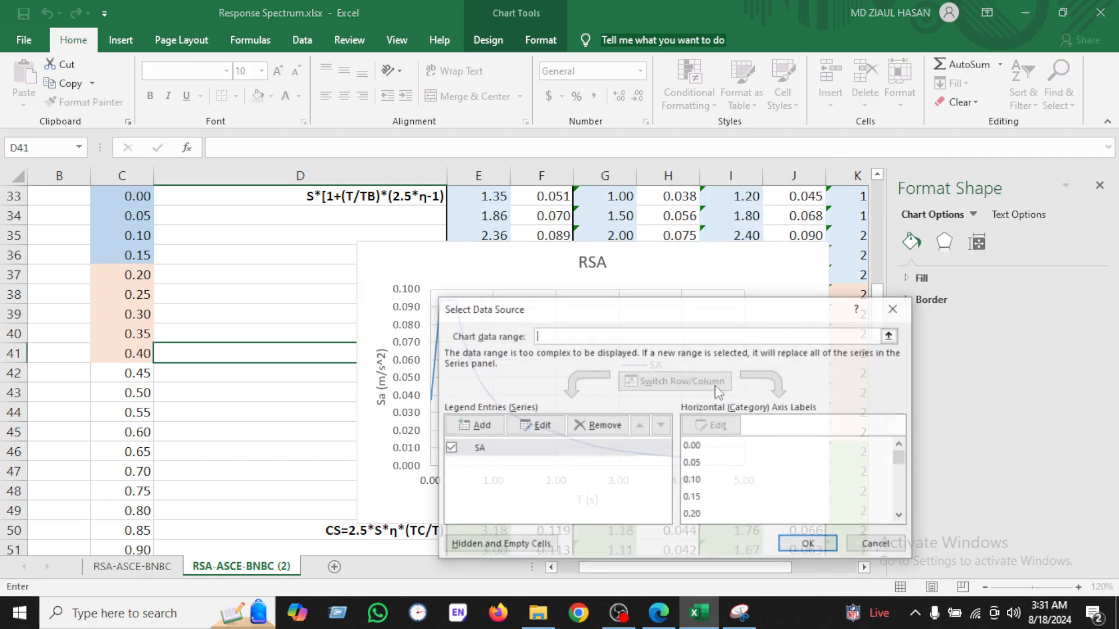
pyautogui.click(497, 430)
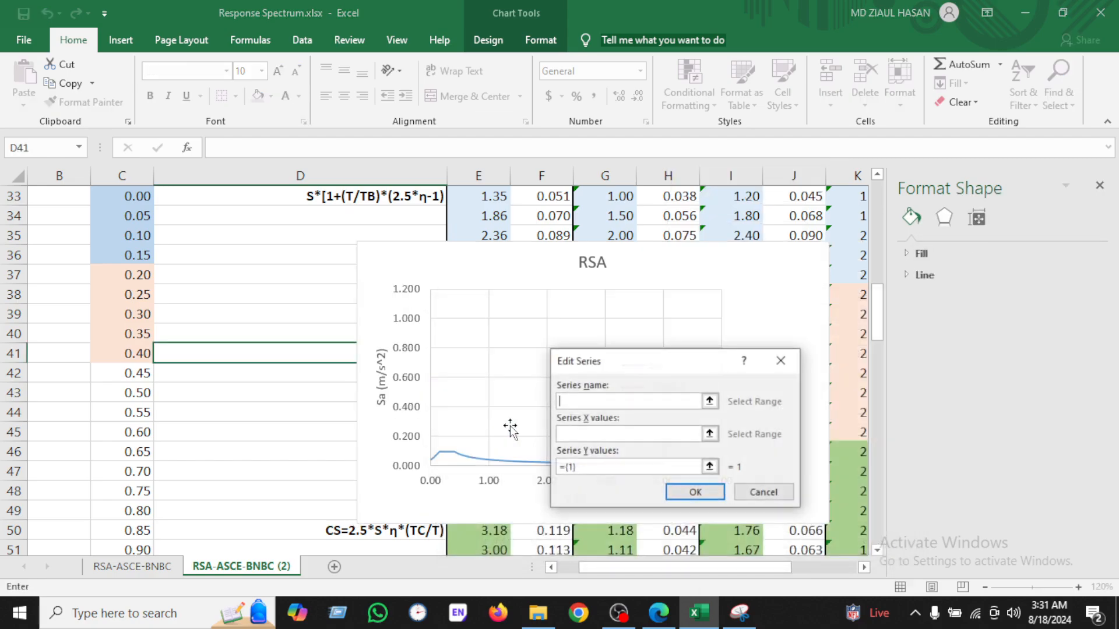
pyautogui.scroll(2, 610, 430)
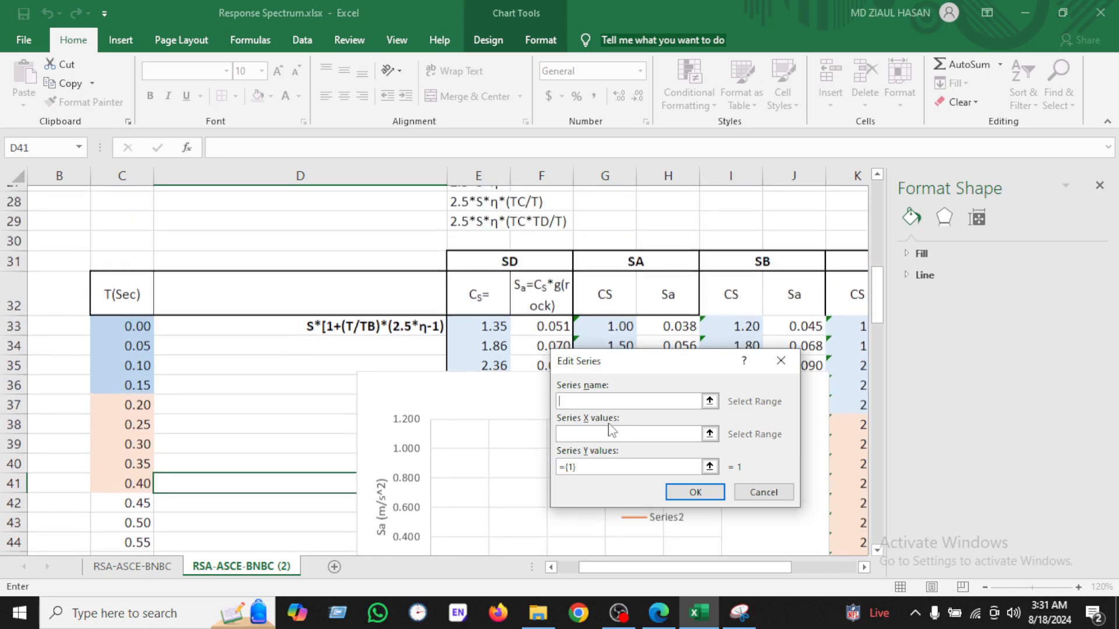
pyautogui.click(771, 276)
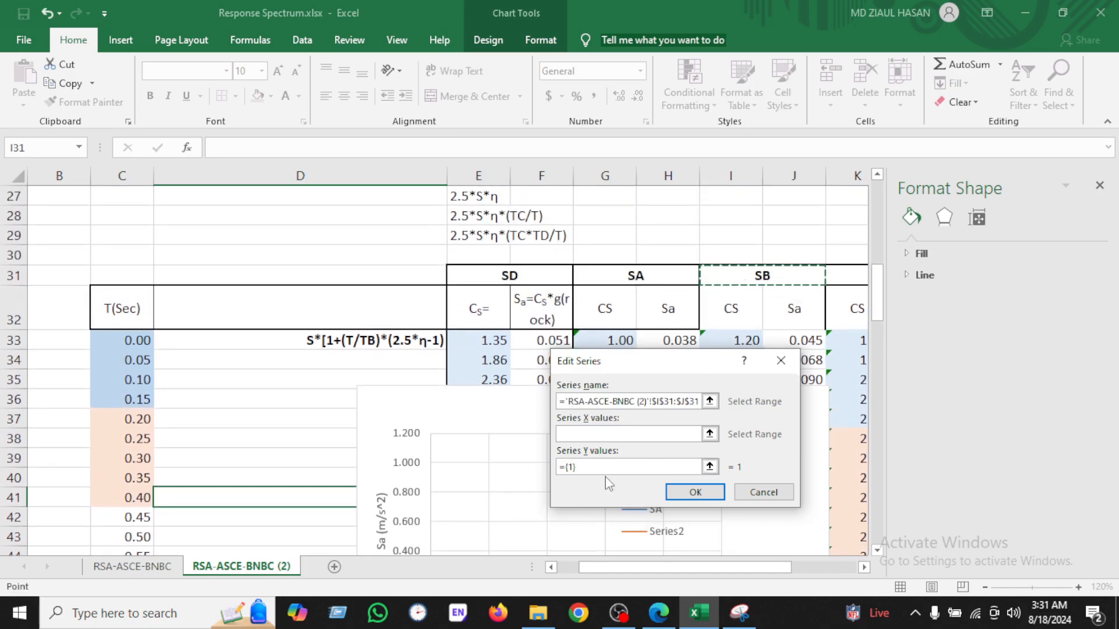
pyautogui.click(595, 434)
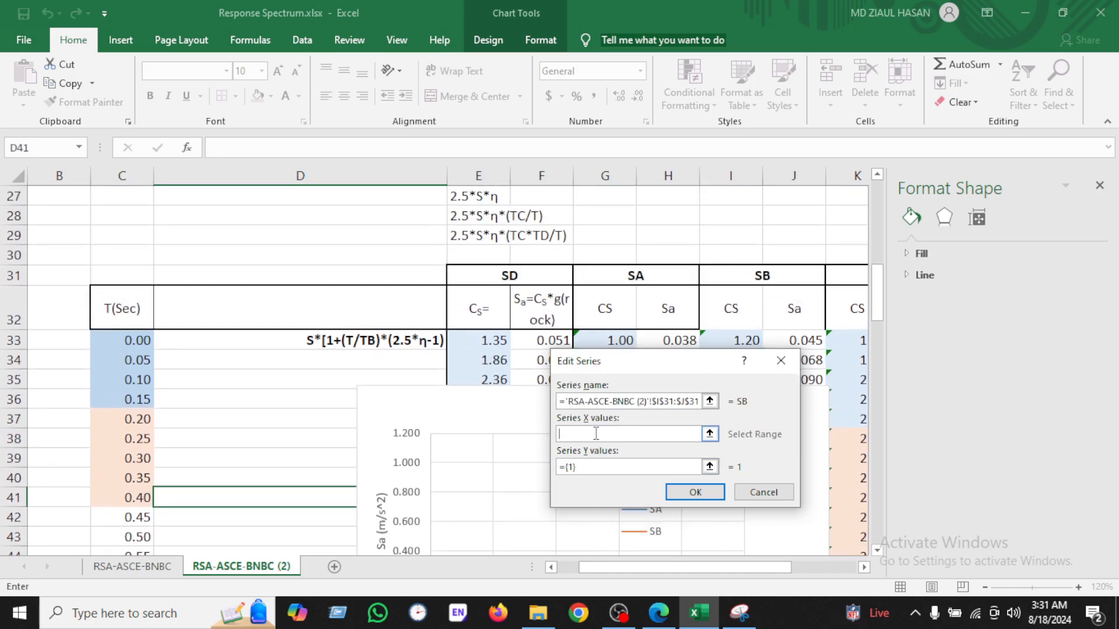
pyautogui.click(140, 341)
pyautogui.hotkey('ctrl', 'shift', 'Down')
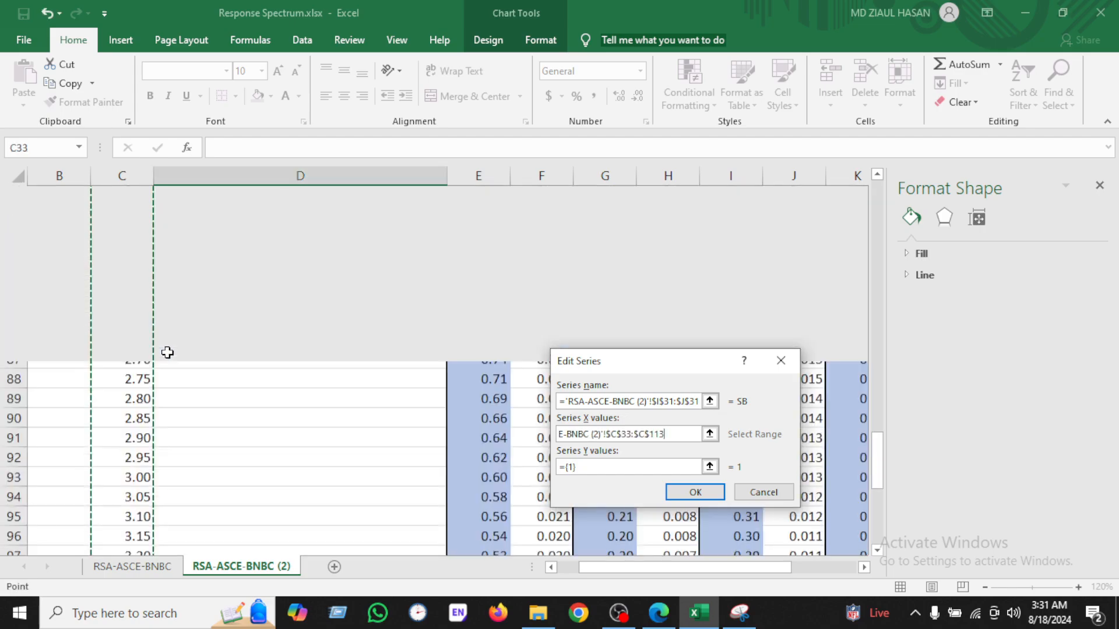
# Step: Set the SB series Y values to the SB Sa column J33:J113 and confirm the data source
pyautogui.click(605, 470)
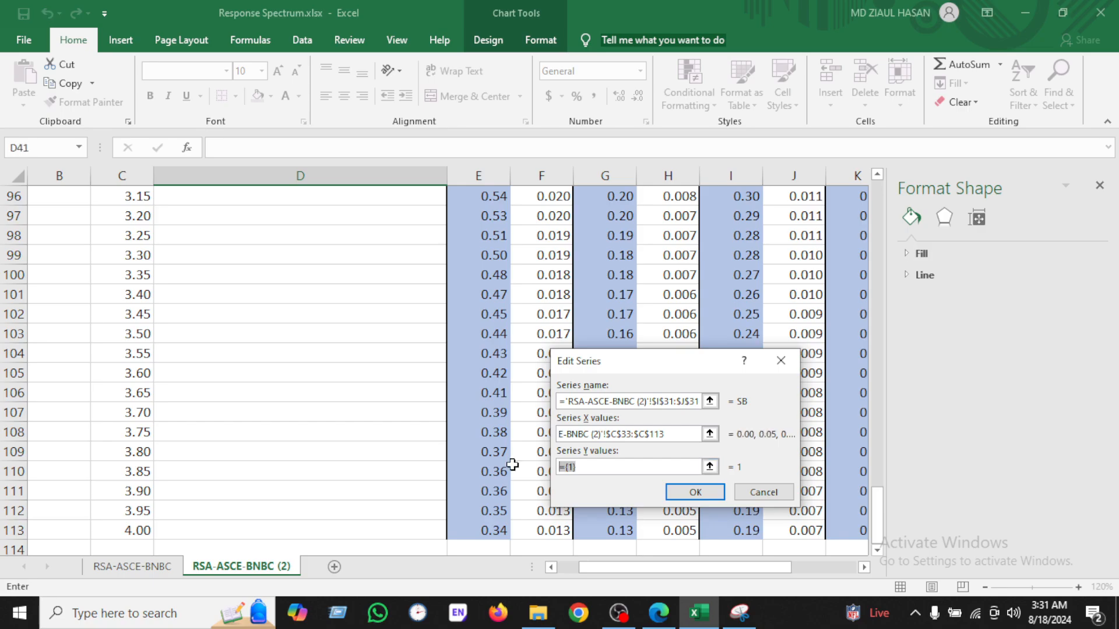
pyautogui.write('=')
pyautogui.scroll(9, 837, 433)
pyautogui.scroll(10, 837, 432)
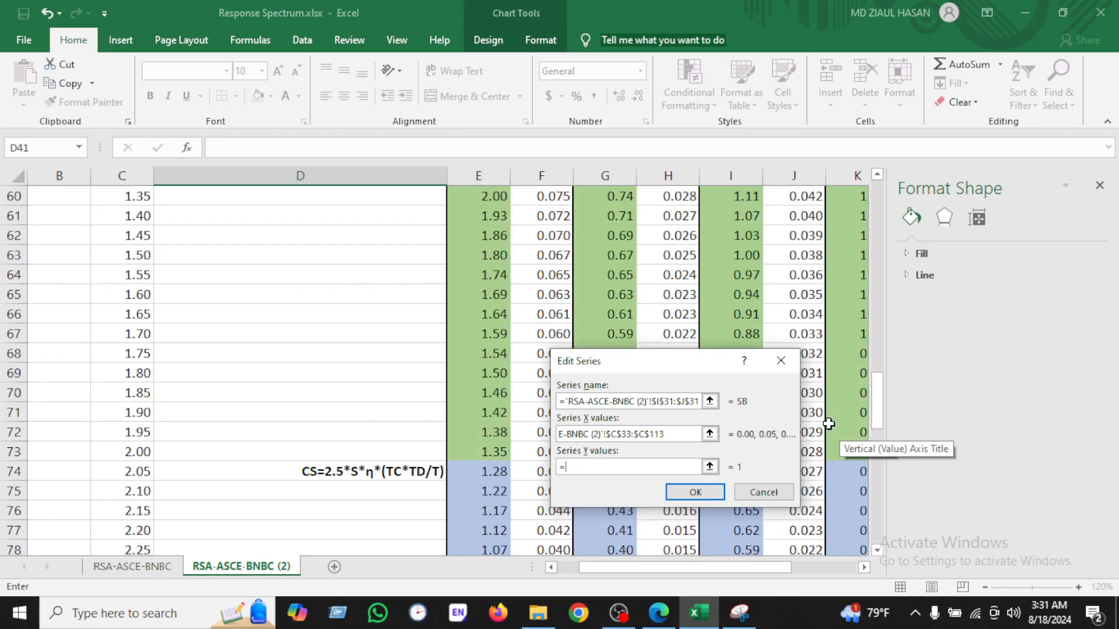
pyautogui.scroll(3, 828, 424)
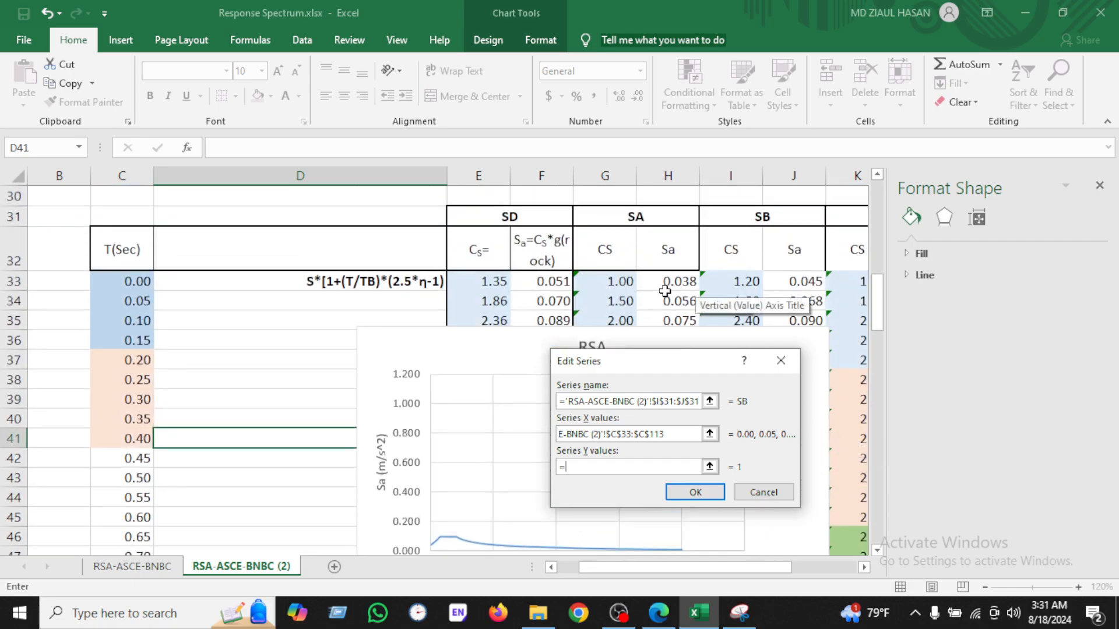
pyautogui.click(797, 284)
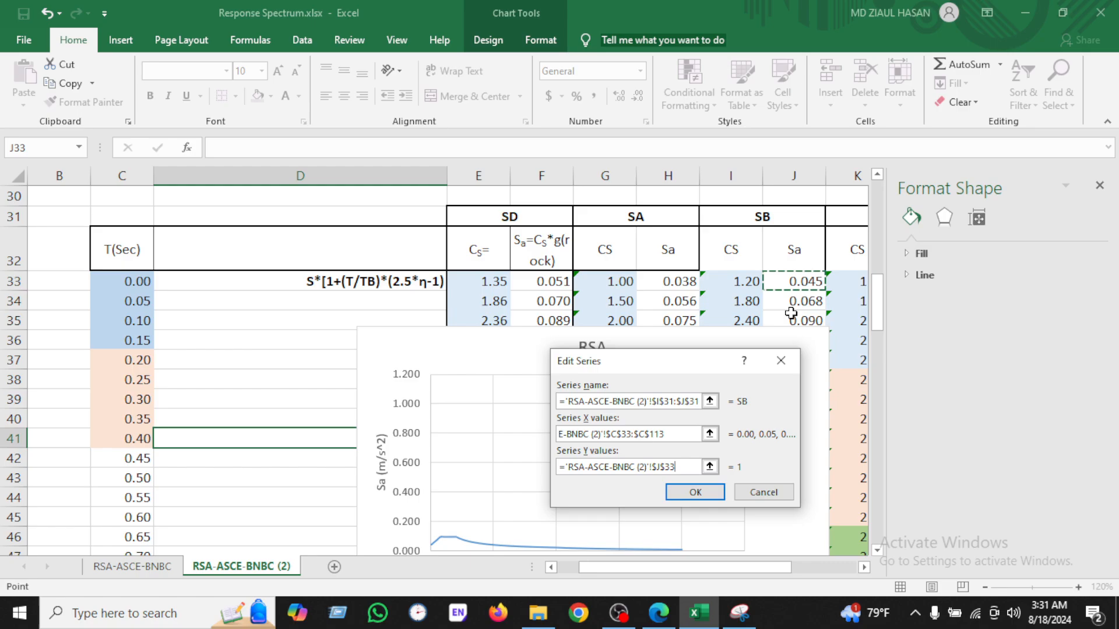
pyautogui.hotkey('ctrl', 'shift', 'Down')
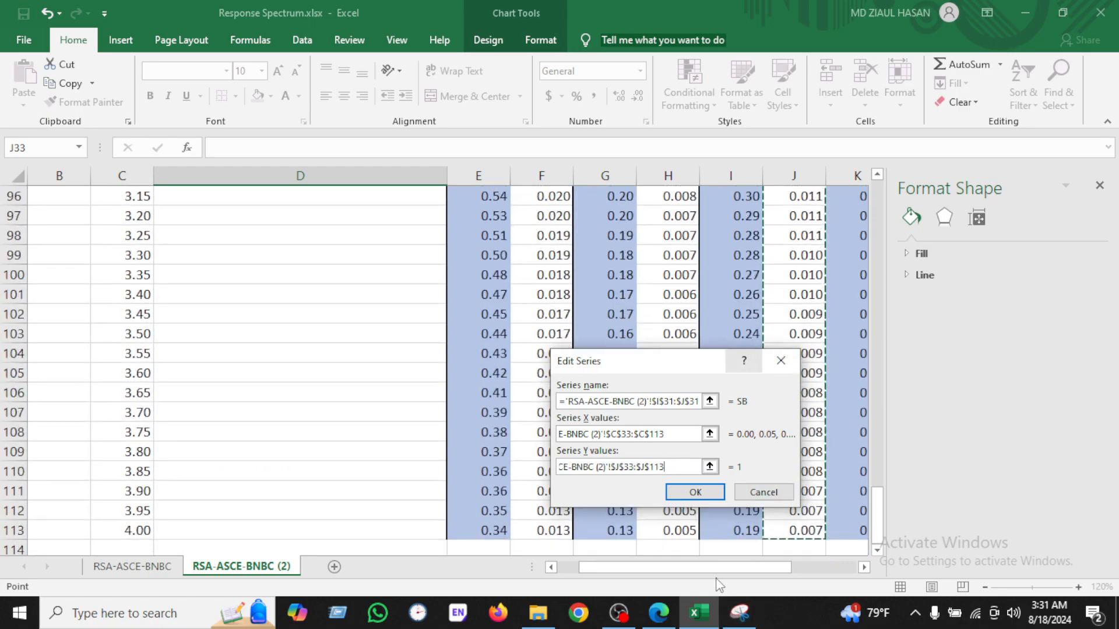
pyautogui.click(695, 492)
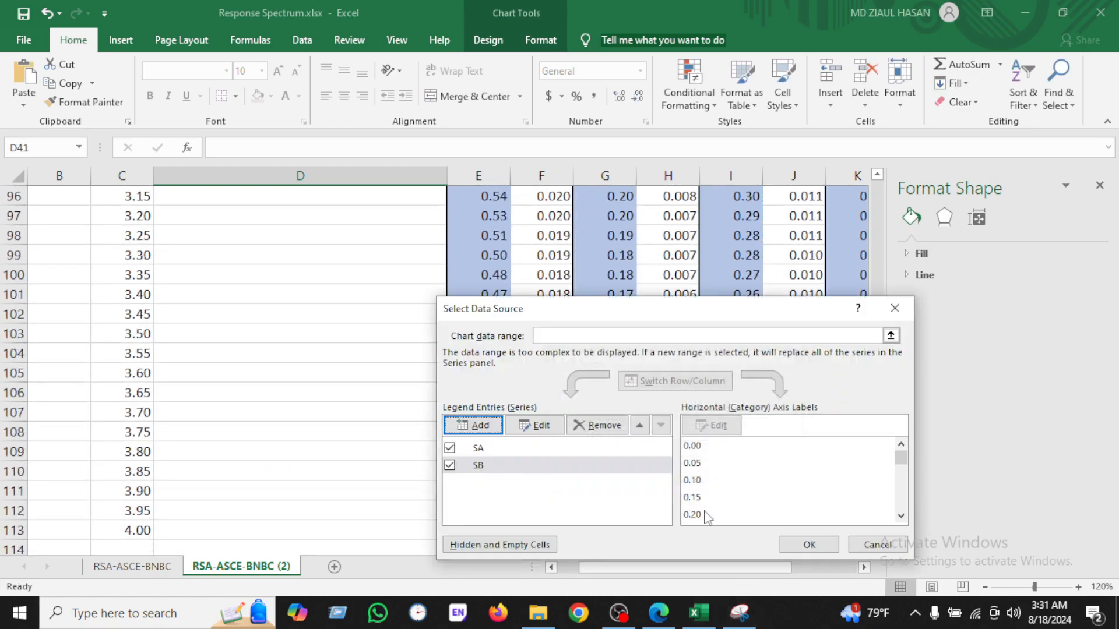
pyautogui.click(804, 473)
# Step: Move the legend higher within the plot area
pyautogui.scroll(10, 645, 471)
pyautogui.scroll(11, 645, 471)
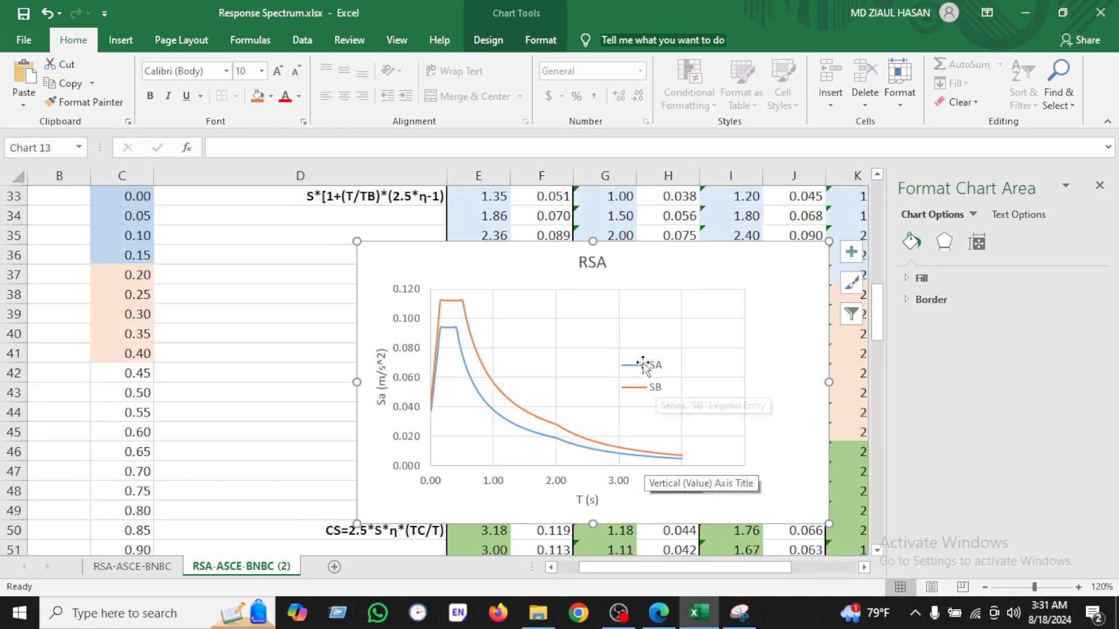
pyautogui.click(646, 365)
pyautogui.moveTo(648, 356); pyautogui.dragTo(616, 312)
# Step: Add a third series named from the SC header, with X values C33:C113
pyautogui.scroll(2, 641, 373)
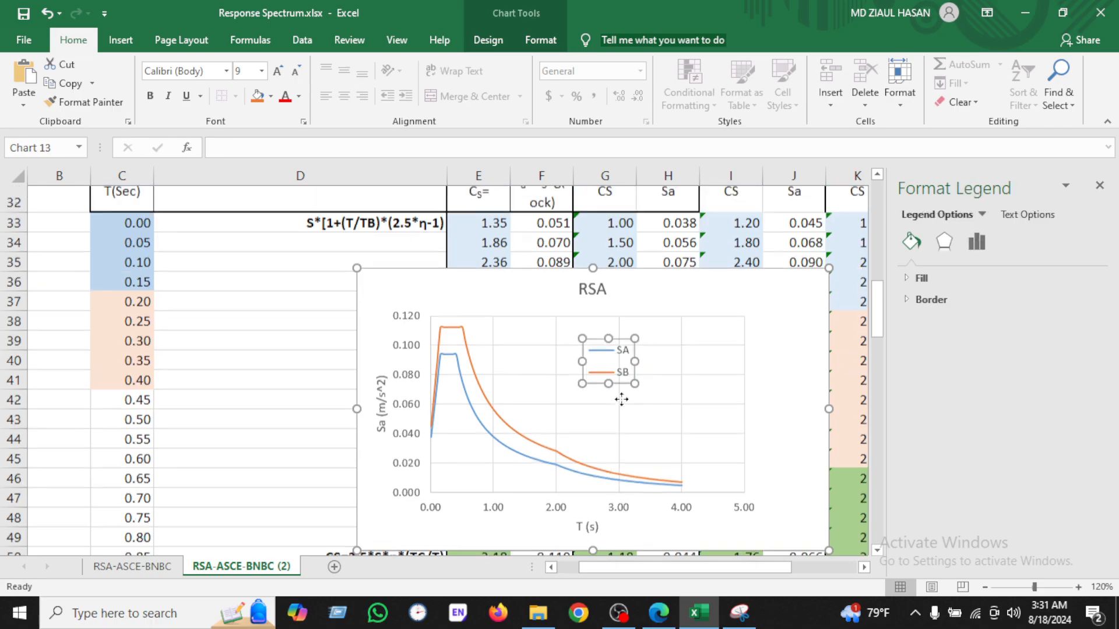
pyautogui.rightClick(675, 408)
pyautogui.click(731, 212)
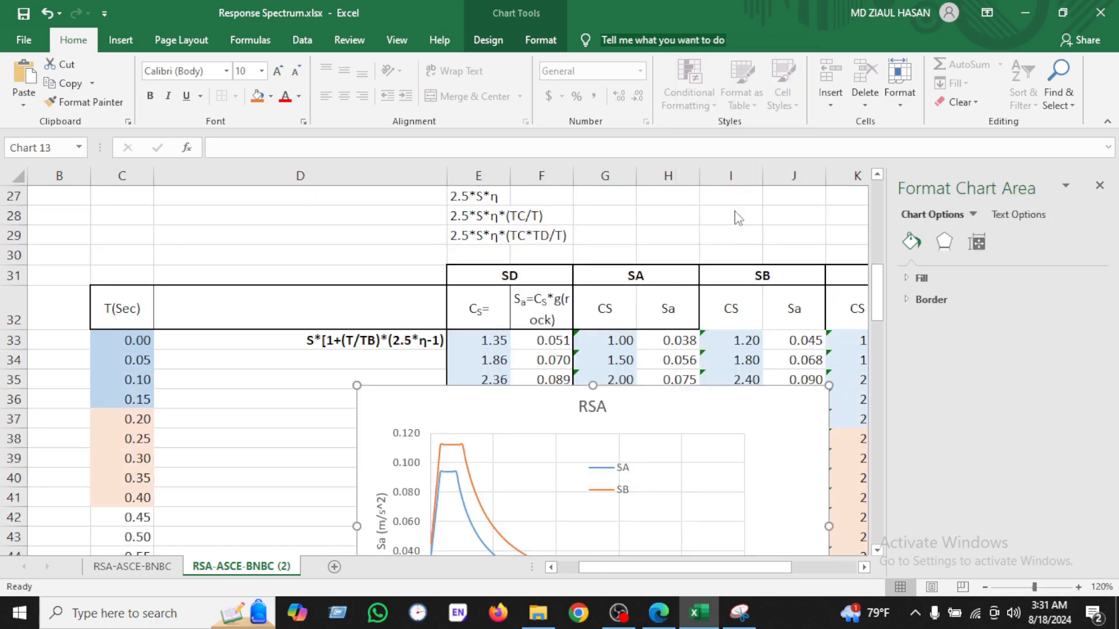
pyautogui.click(480, 426)
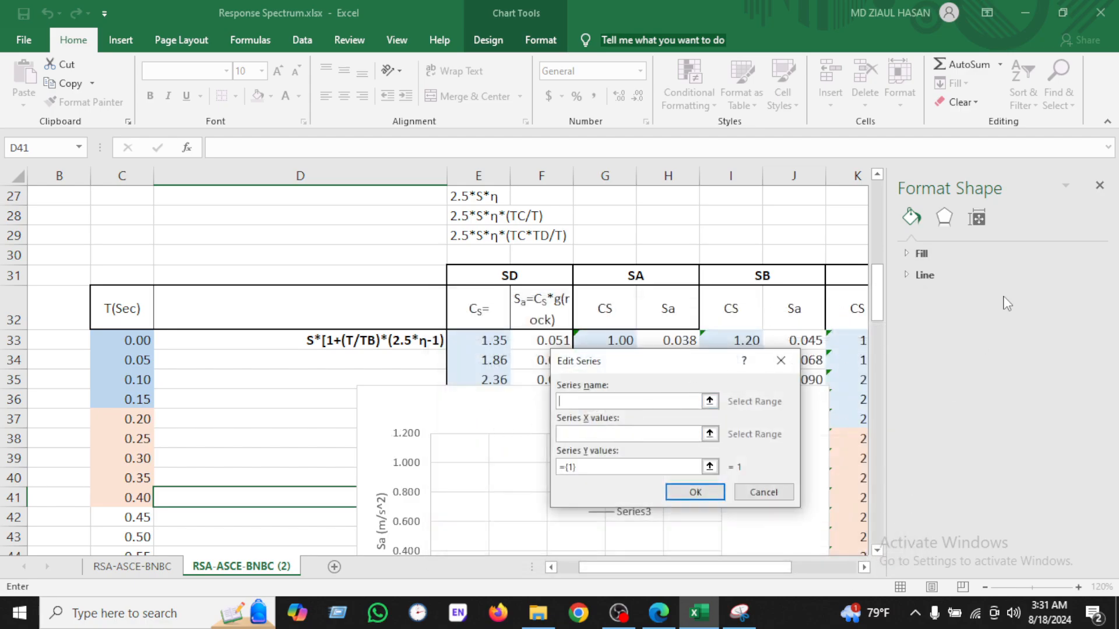
pyautogui.click(1100, 186)
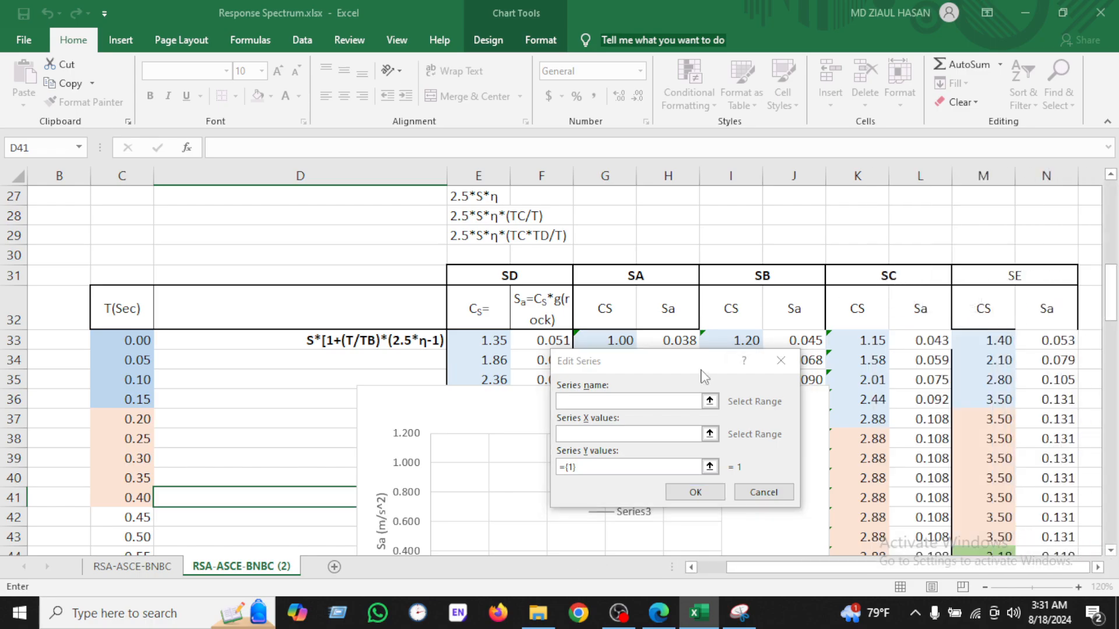
pyautogui.click(650, 402)
pyautogui.click(907, 277)
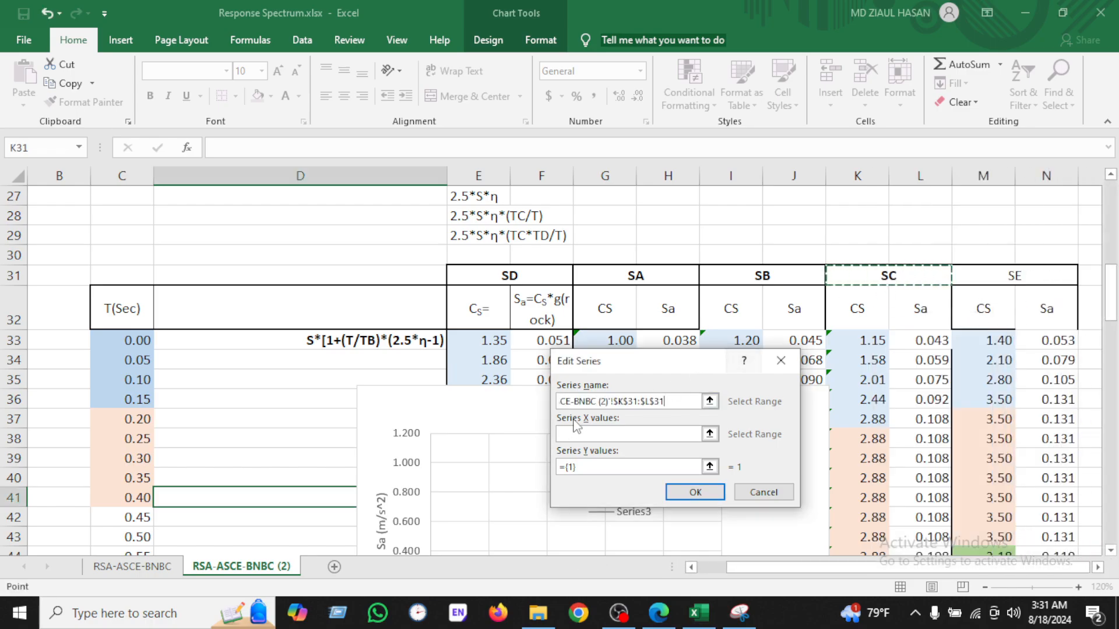
pyautogui.click(600, 434)
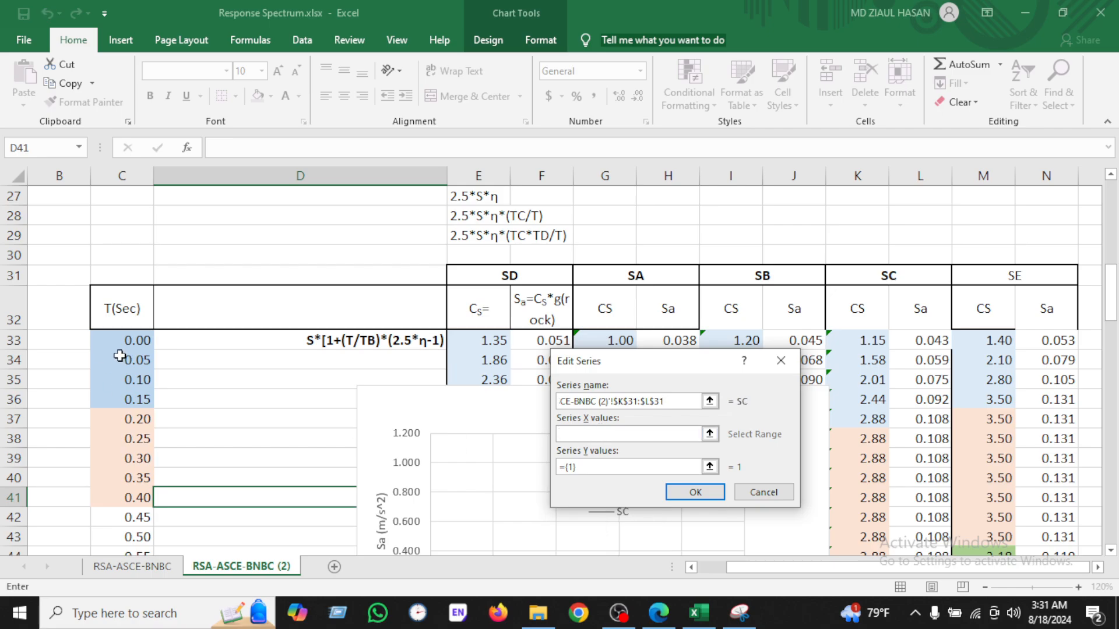
pyautogui.click(133, 343)
pyautogui.hotkey('ctrl', 'shift', 'Down')
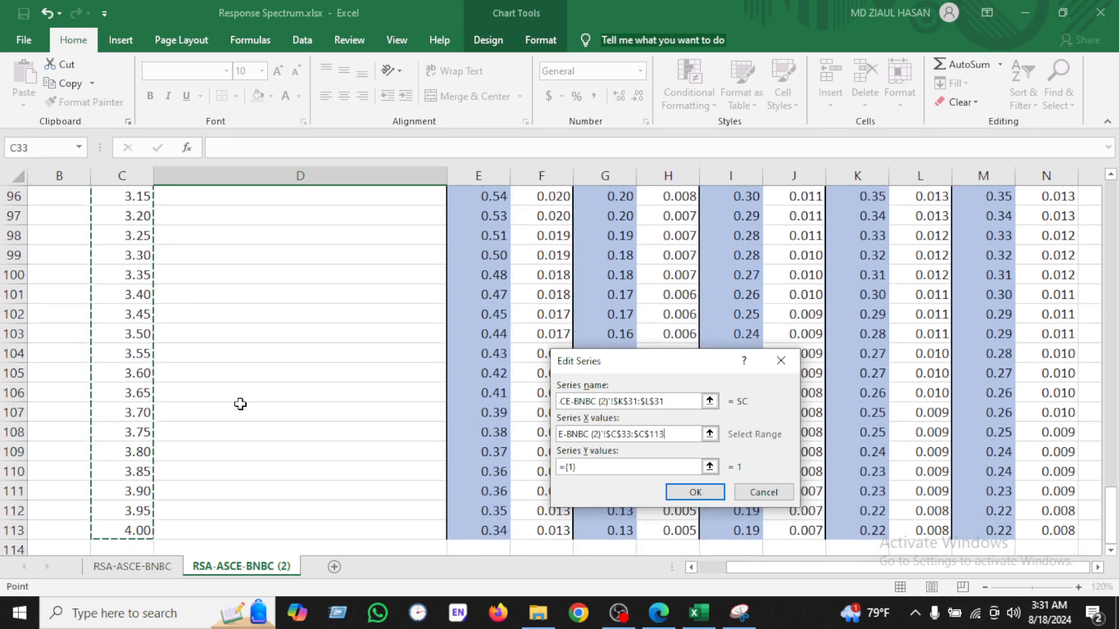
# Step: Set the SC series Y values to the SC Sa column L33:L113 and confirm the data source
pyautogui.click(558, 466)
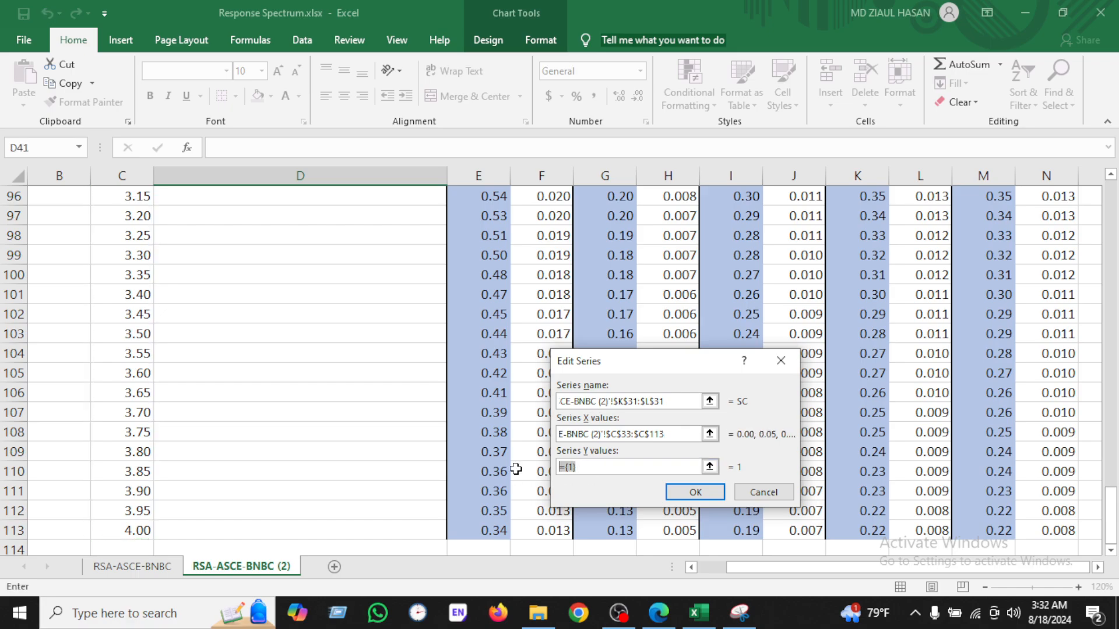
pyautogui.write('=')
pyautogui.scroll(18, 879, 355)
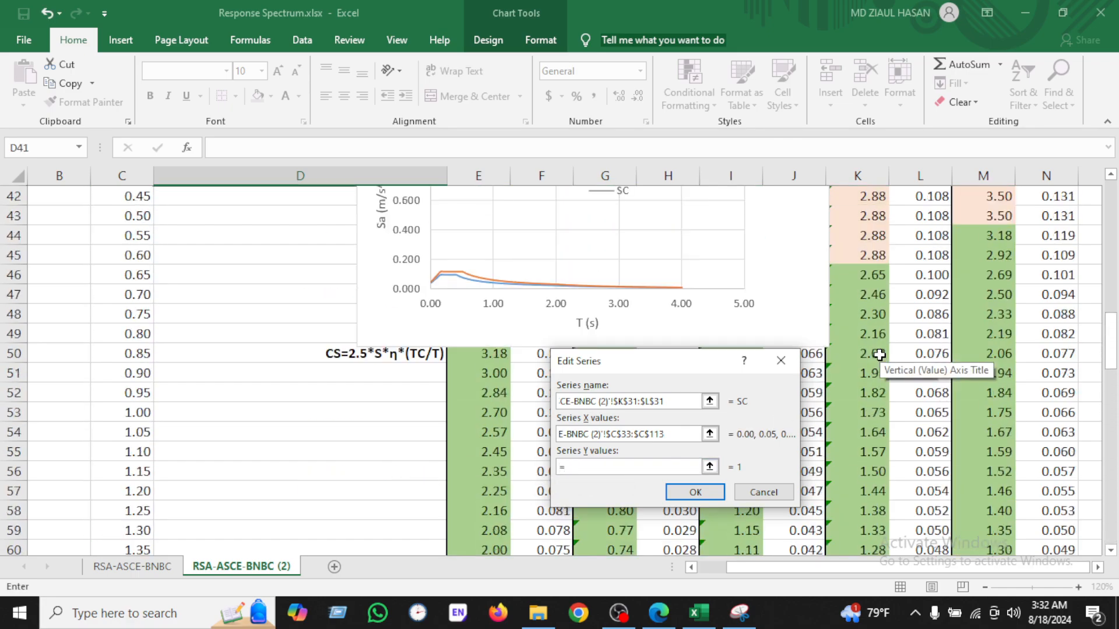
pyautogui.scroll(6, 879, 354)
pyautogui.scroll(-1, 879, 355)
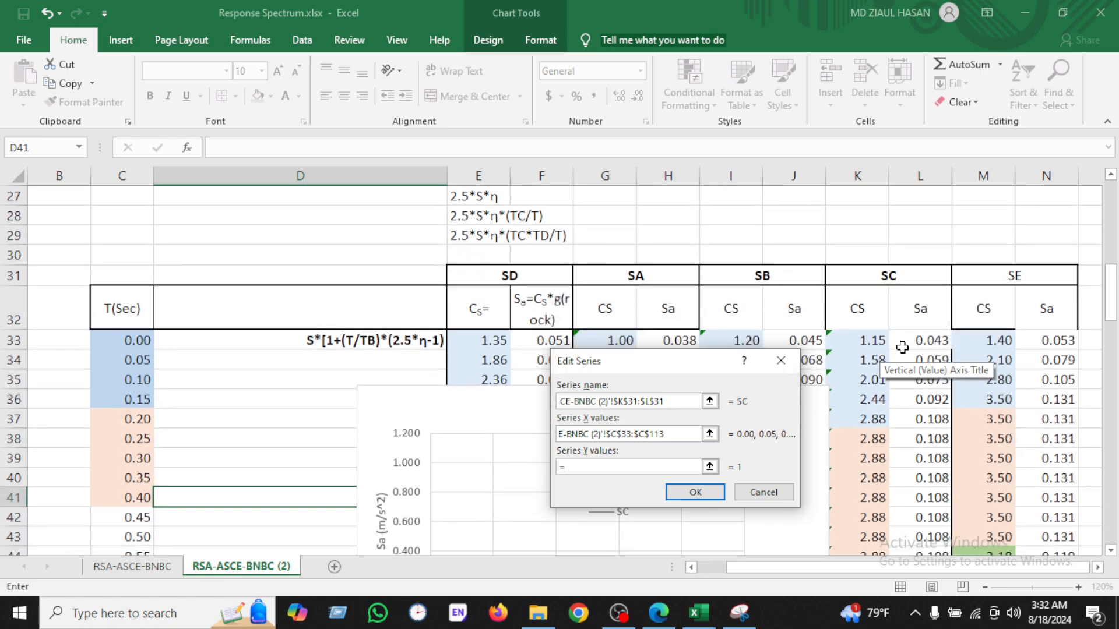
pyautogui.click(931, 339)
pyautogui.hotkey('ctrl', 'shift', 'Down')
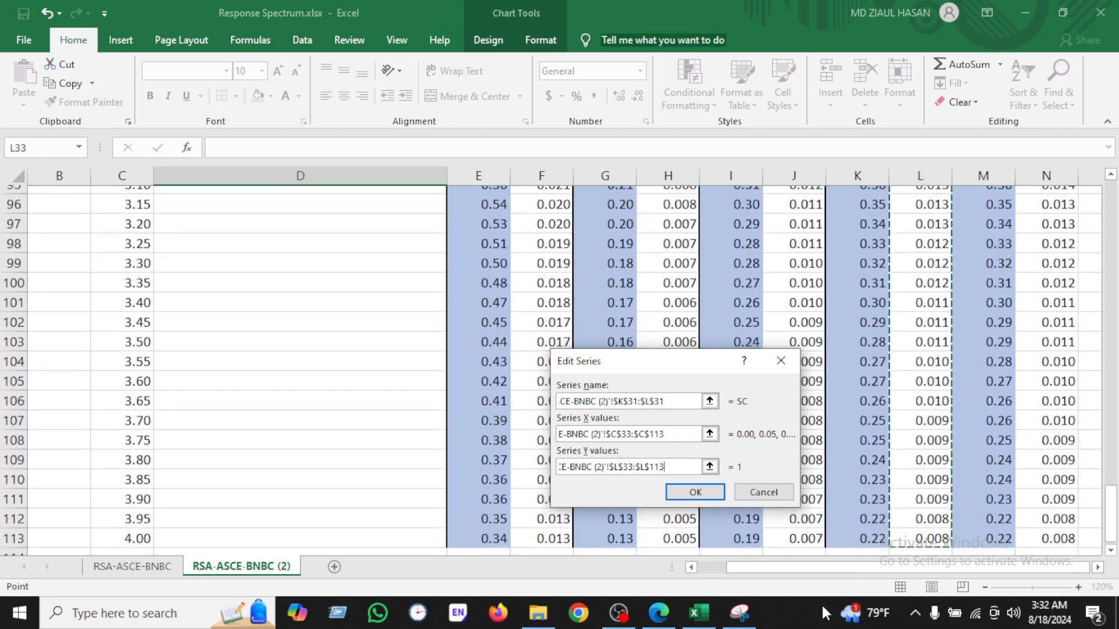
pyautogui.click(687, 497)
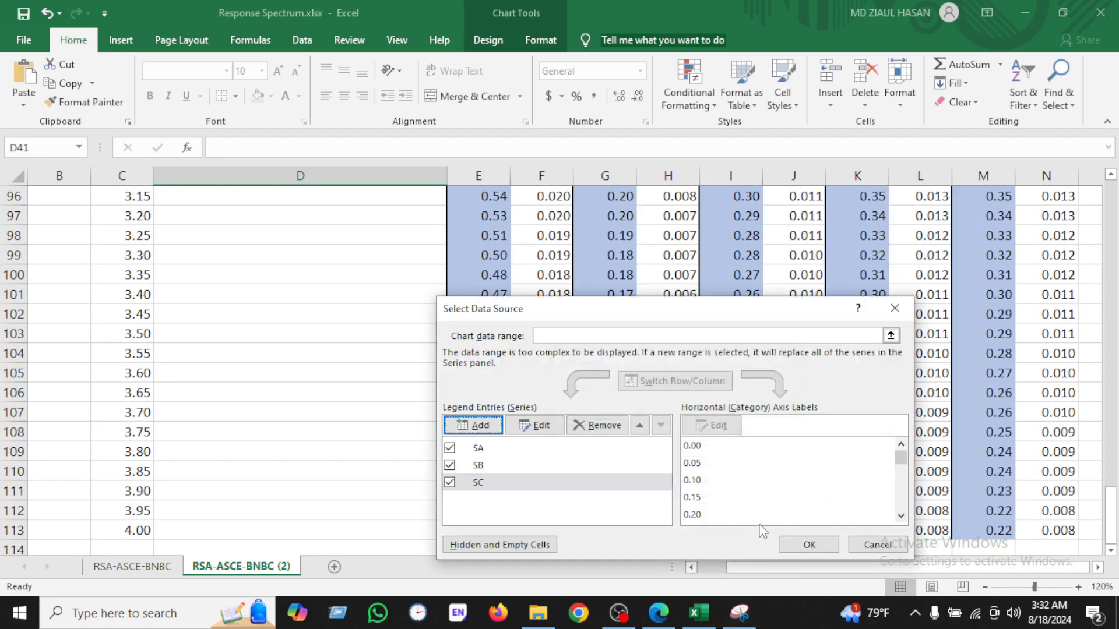
pyautogui.click(810, 544)
# Step: Open the chart's data source and add a fourth series named from the SD header, with X values C33:C113
pyautogui.scroll(10, 699, 433)
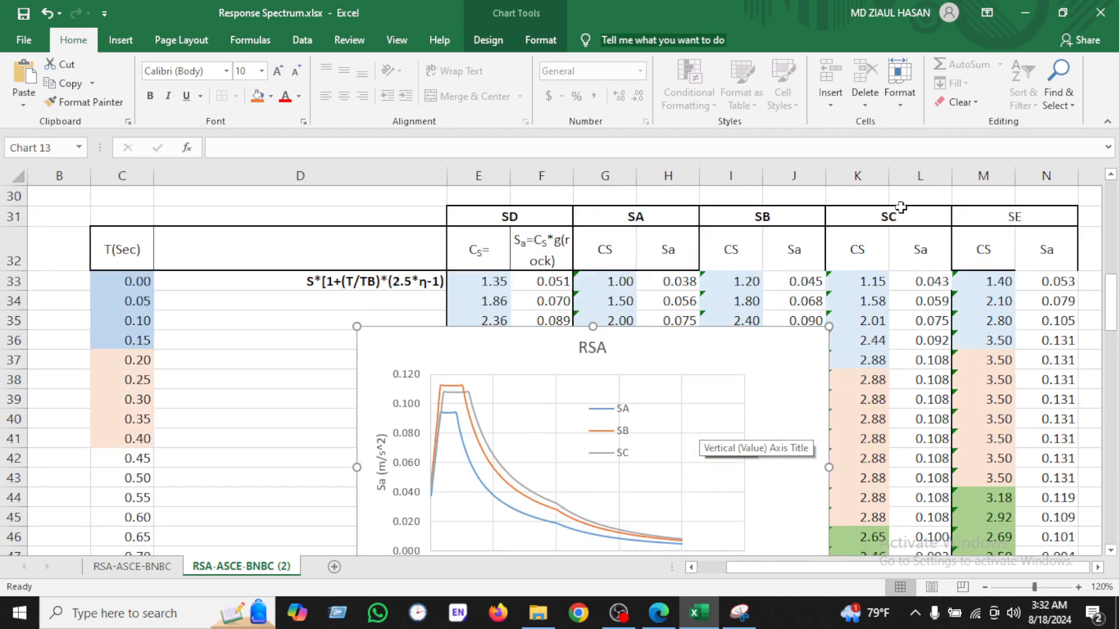
pyautogui.scroll(1, 901, 195)
pyautogui.click(907, 233)
pyautogui.scroll(-2, 699, 355)
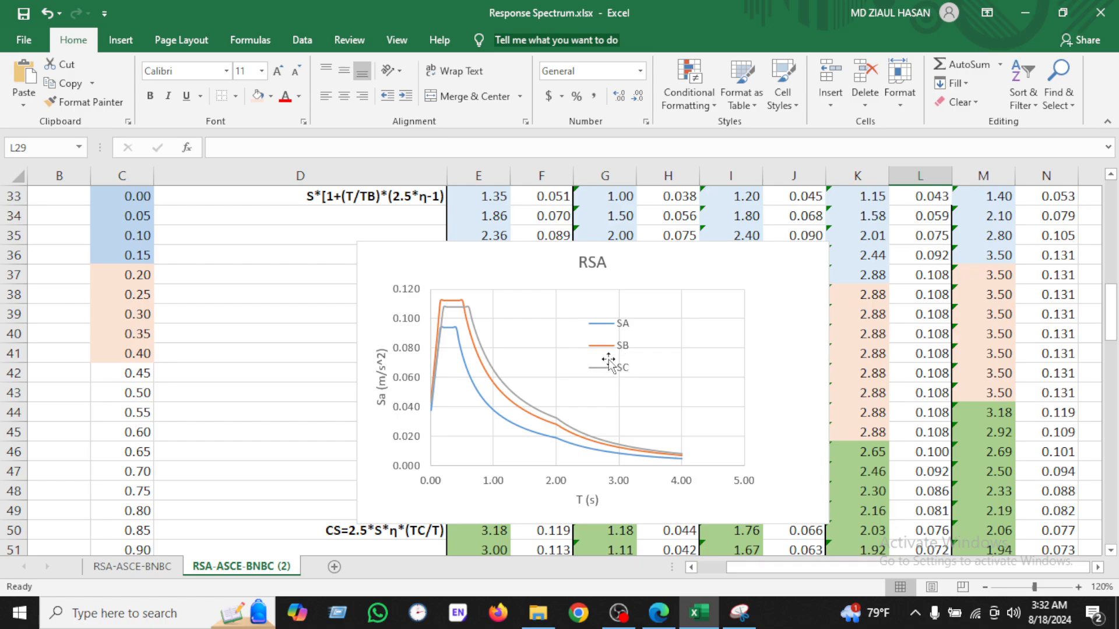
pyautogui.rightClick(675, 265)
pyautogui.click(721, 387)
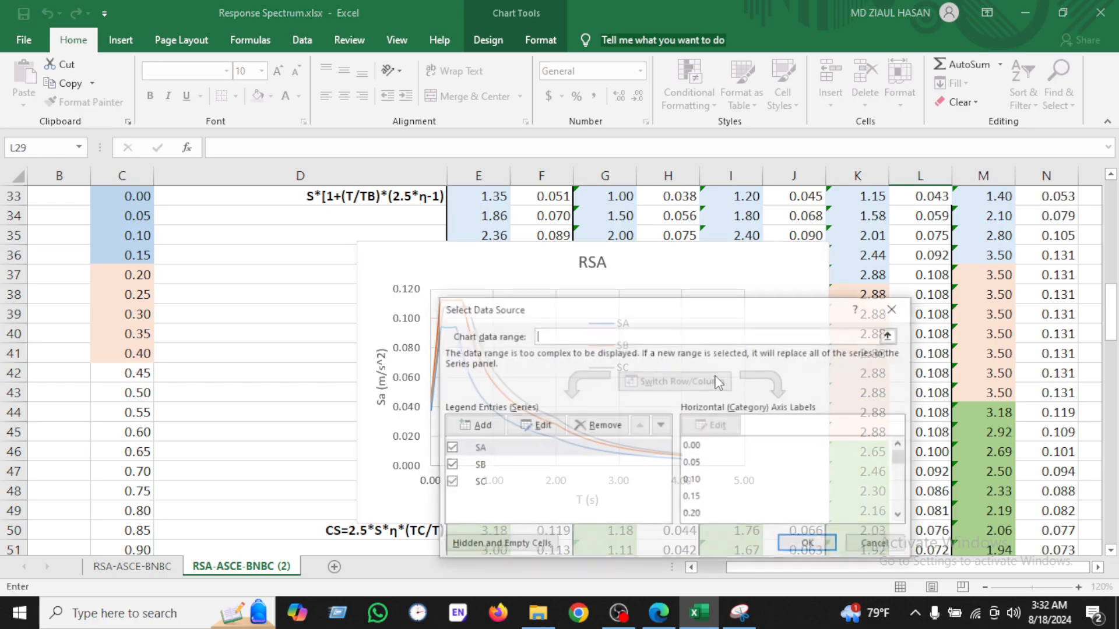
pyautogui.click(476, 426)
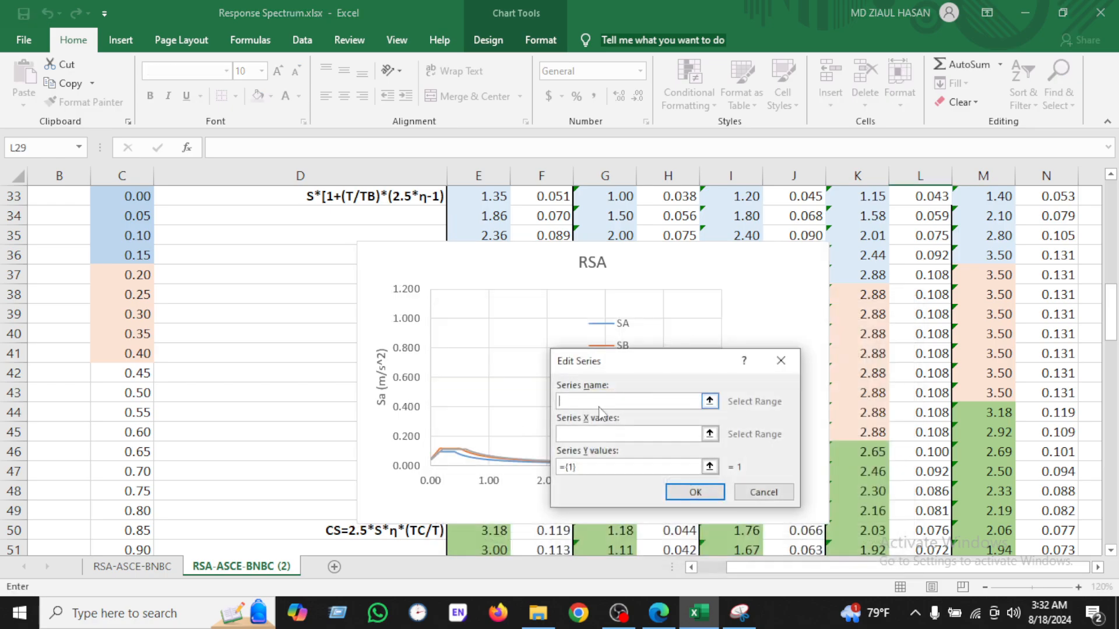
pyautogui.scroll(2, 665, 404)
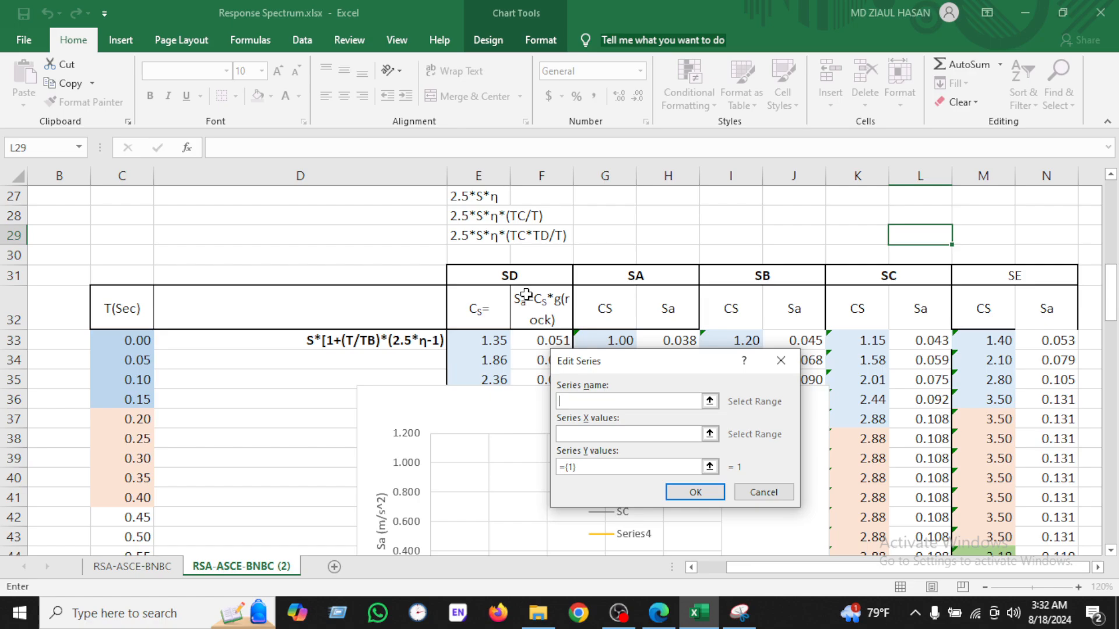
pyautogui.click(517, 278)
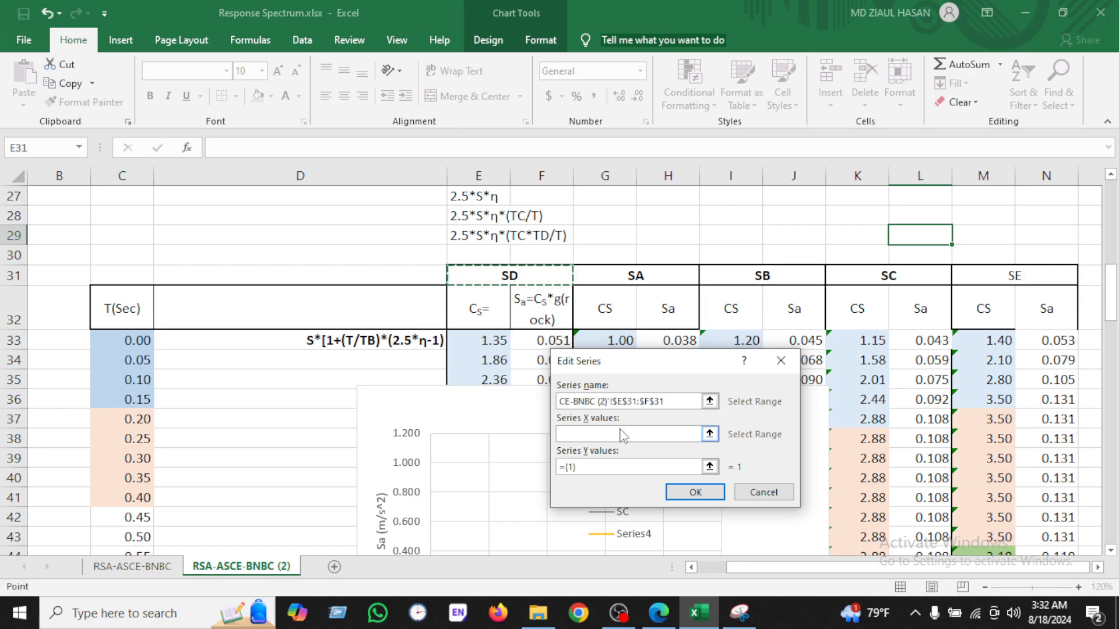
pyautogui.click(119, 349)
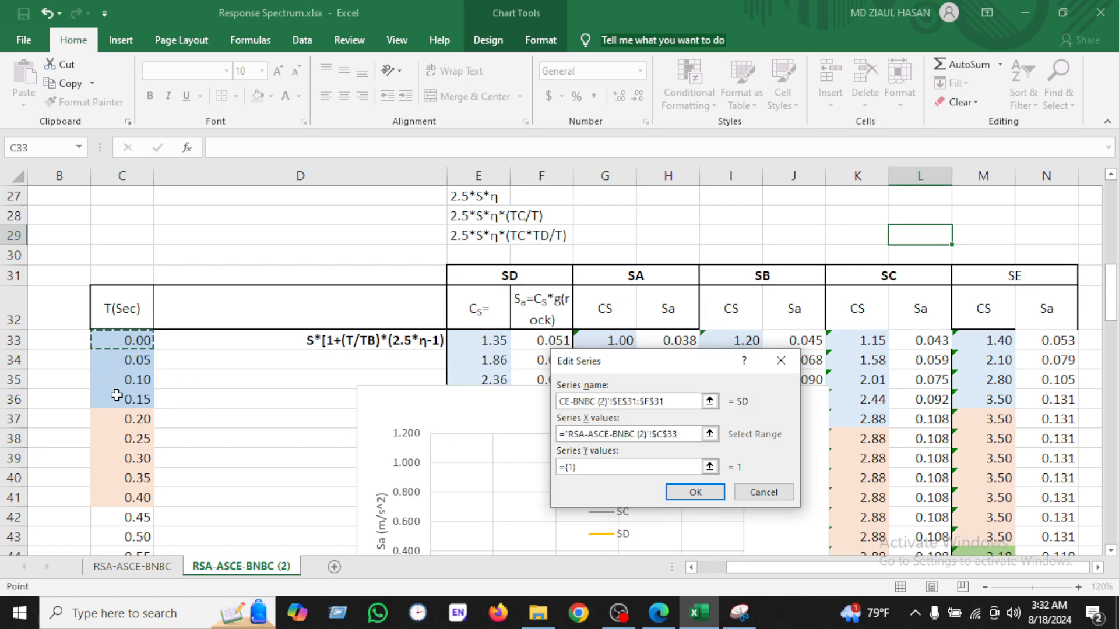
pyautogui.hotkey('ctrl', 'shift', 'Down')
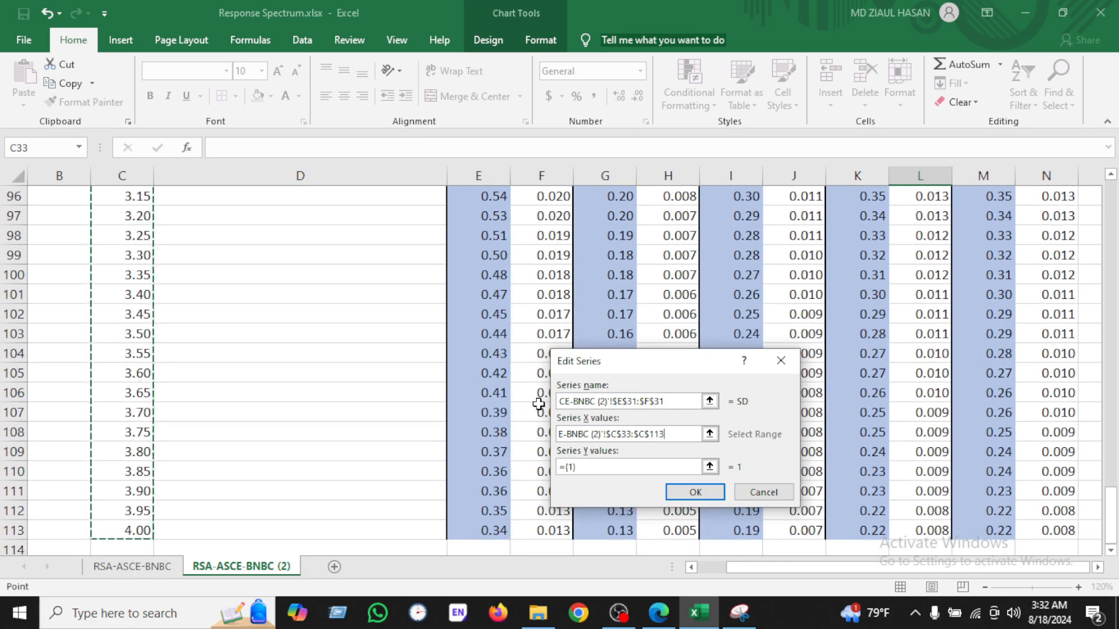
# Step: Set the SD series Y values to the SD Sa column F33:F113 and confirm the data source
pyautogui.moveTo(590, 466); pyautogui.dragTo(536, 462)
pyautogui.press('BackSpace')
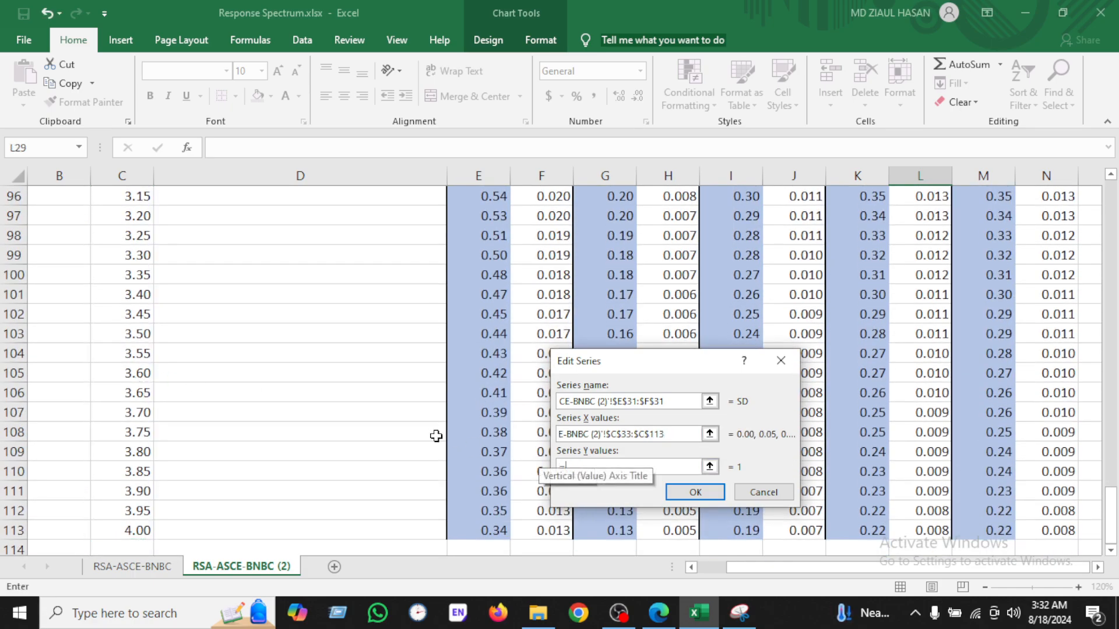
pyautogui.scroll(6, 426, 429)
pyautogui.scroll(16, 426, 429)
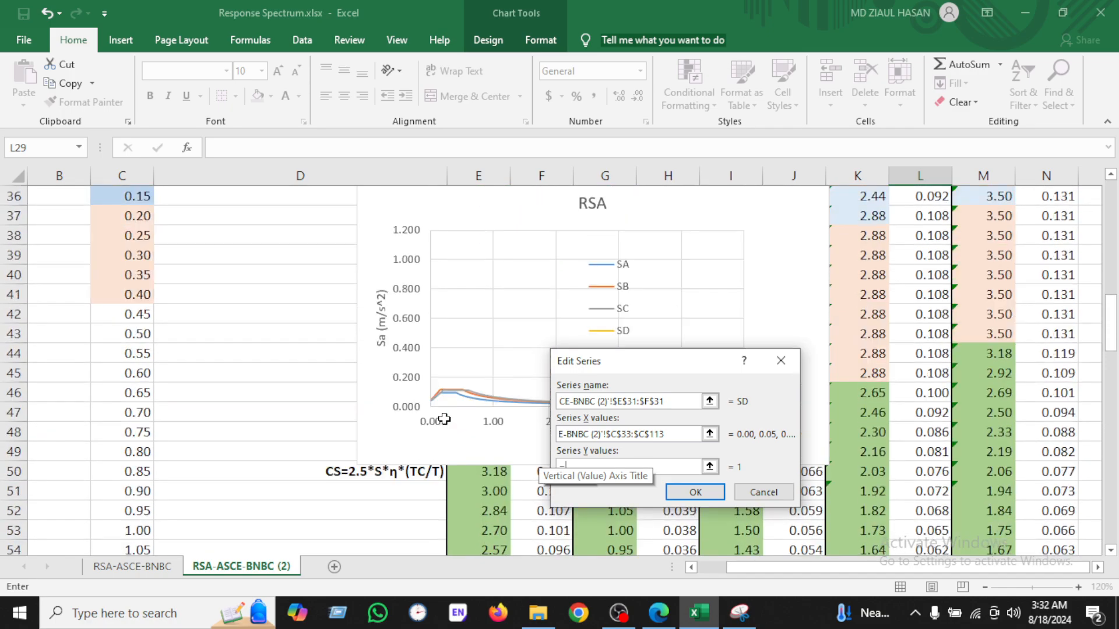
pyautogui.click(549, 283)
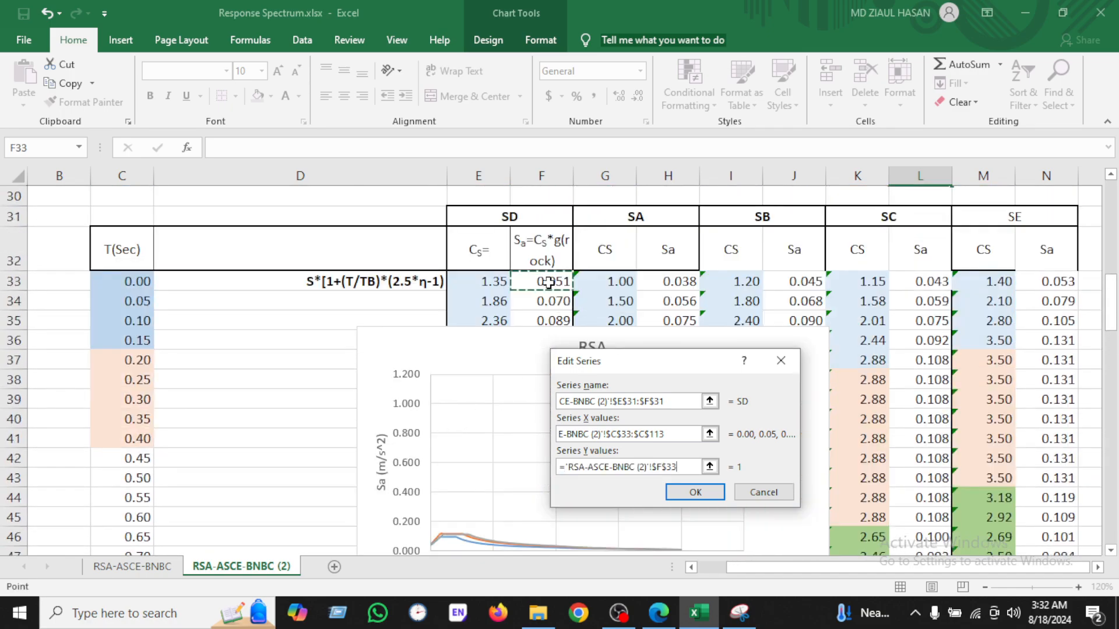
pyautogui.hotkey('ctrl', 'shift', 'Down')
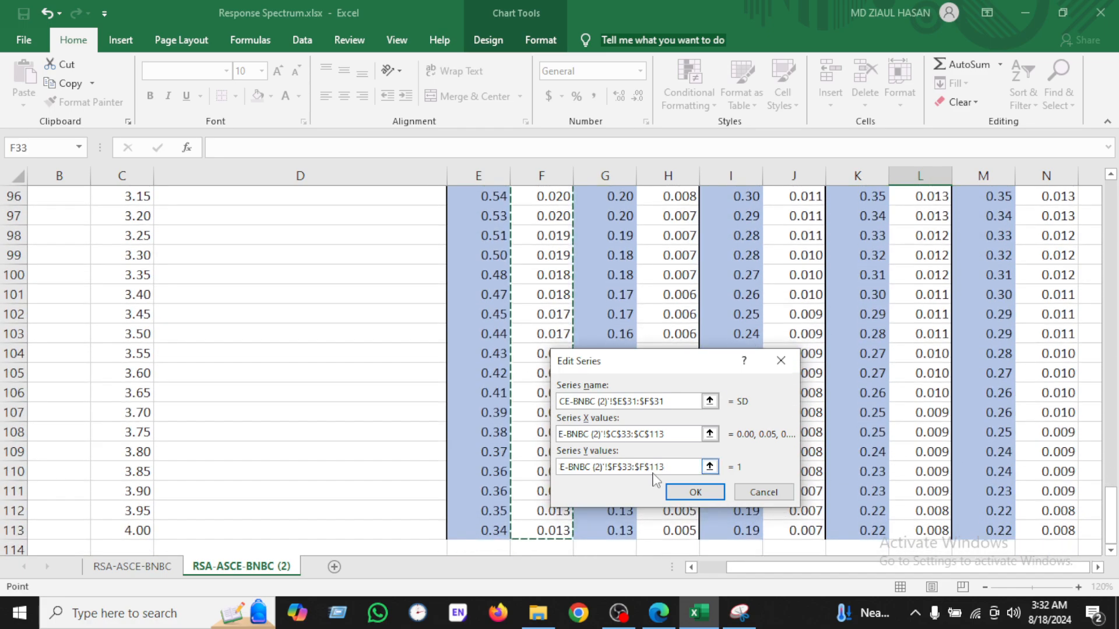
pyautogui.click(670, 492)
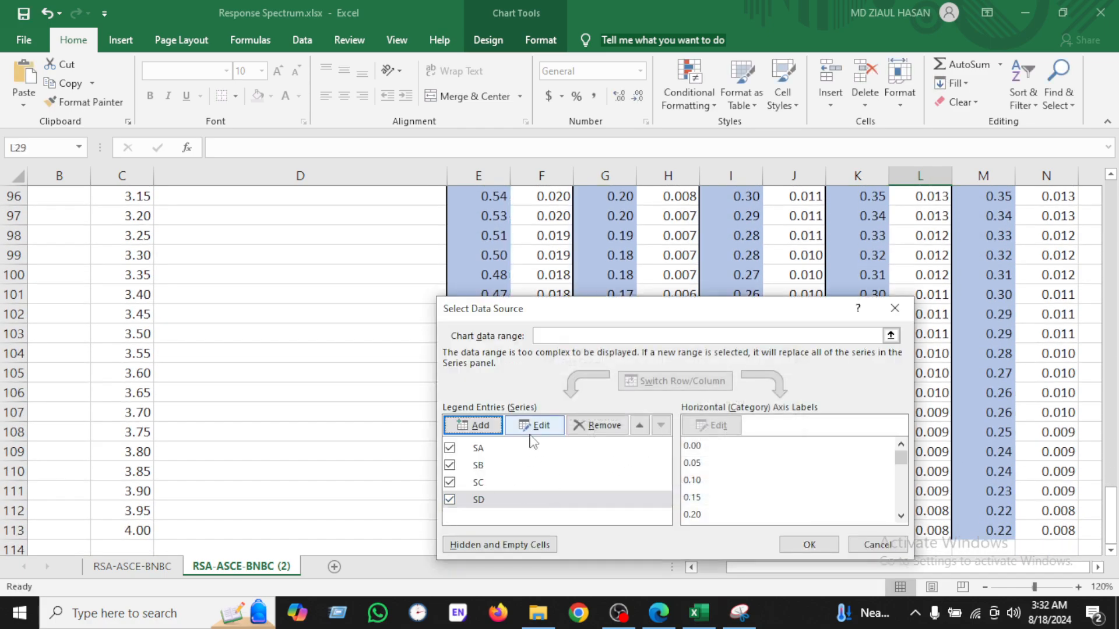
pyautogui.click(813, 546)
# Step: Add a fifth series named from the SE header, with X values C33:C113
pyautogui.scroll(20, 620, 390)
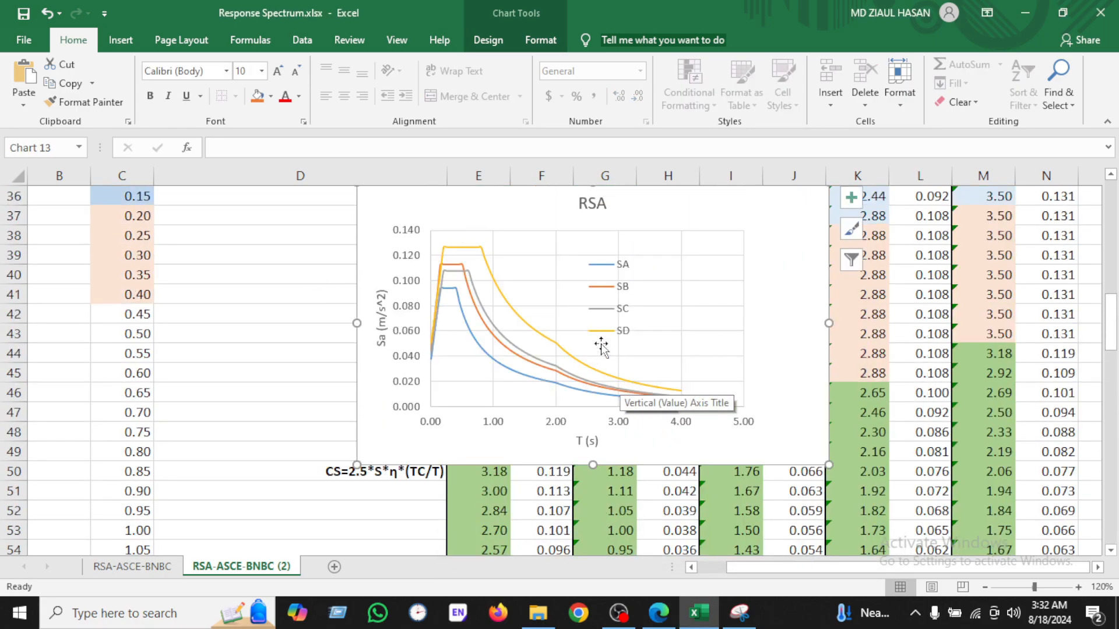
pyautogui.scroll(2, 600, 347)
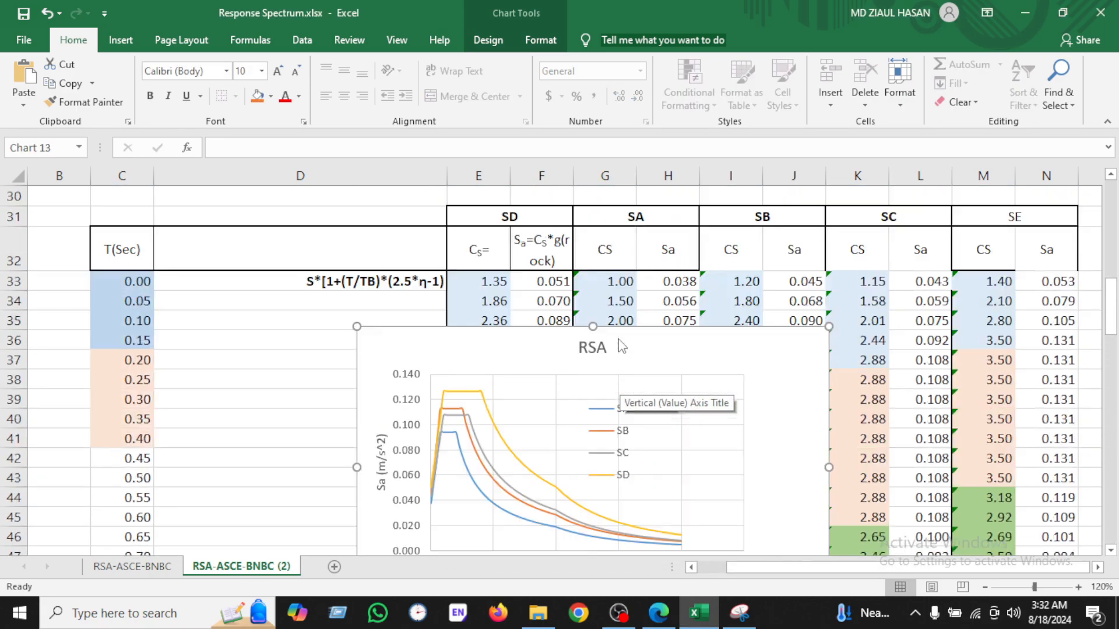
pyautogui.rightClick(670, 341)
pyautogui.click(741, 402)
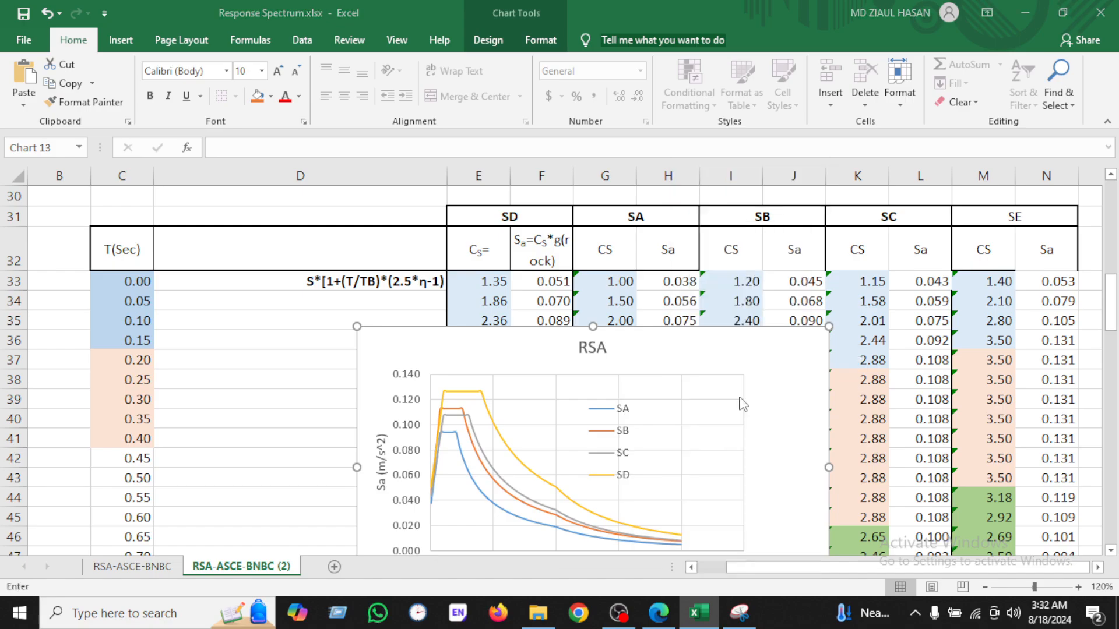
pyautogui.click(477, 428)
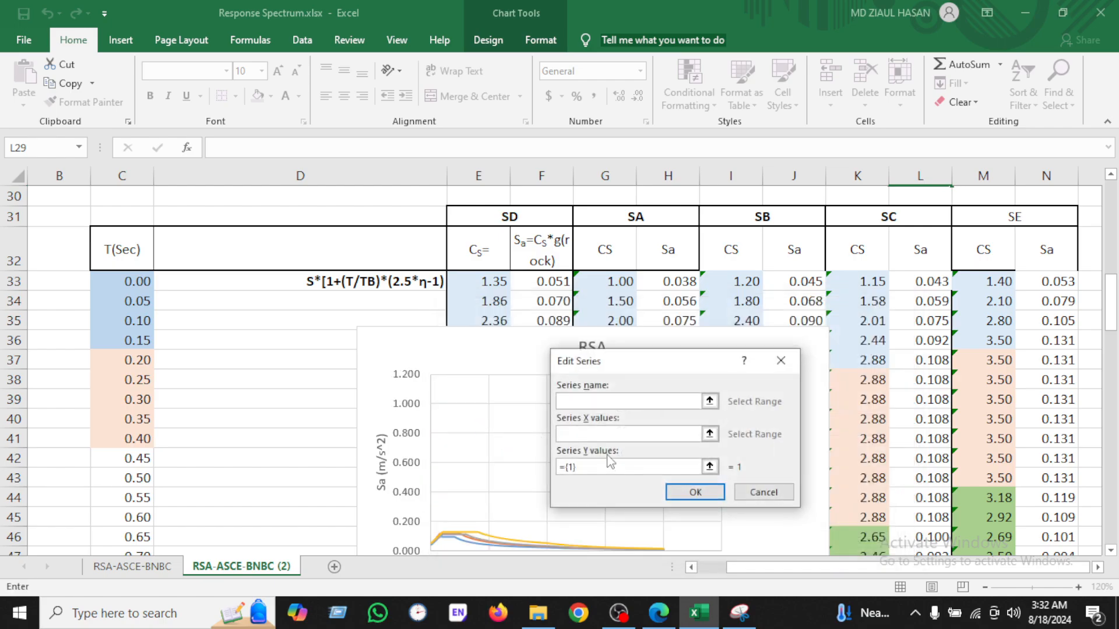
pyautogui.click(1052, 219)
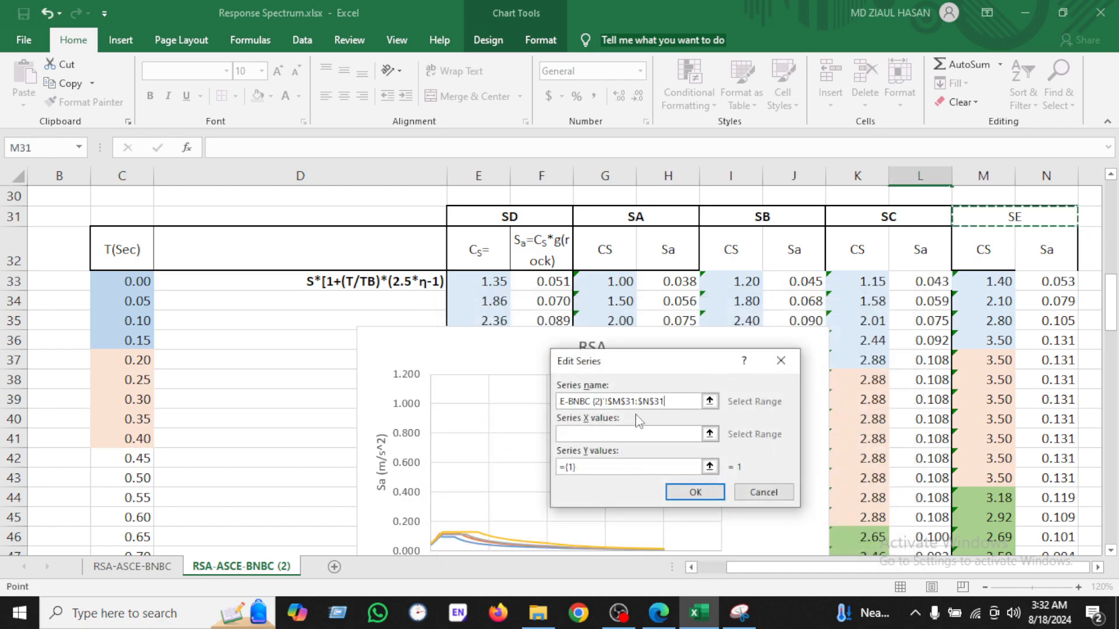
pyautogui.click(635, 434)
pyautogui.click(134, 283)
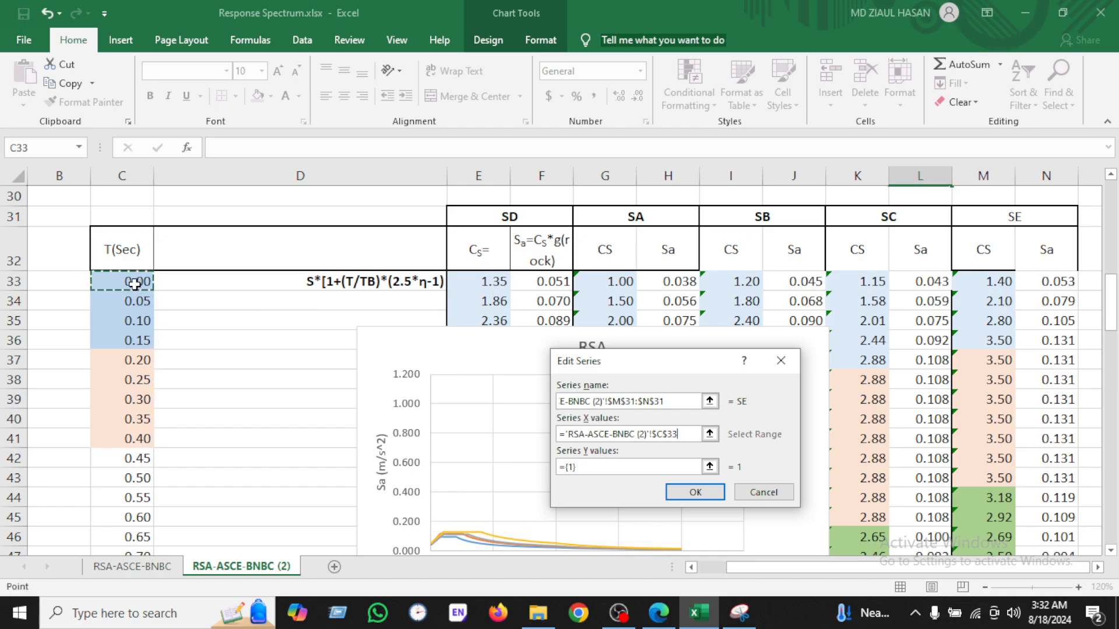
pyautogui.hotkey('ctrl', 'shift', 'Down')
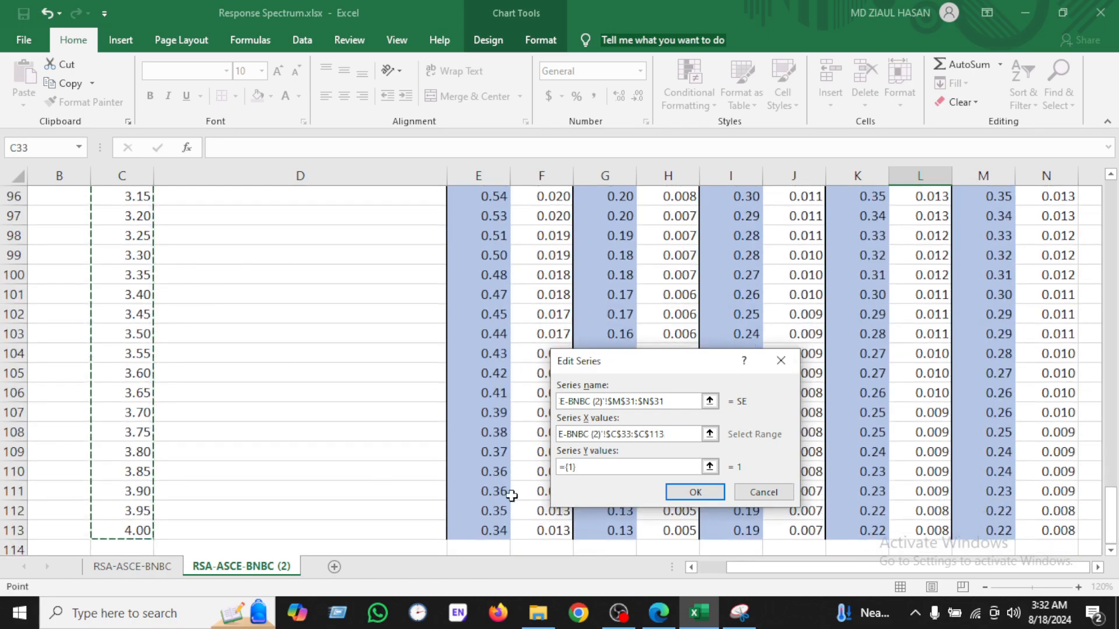
# Step: Set the SE series Y values to the SE Sa column starting at N33 and confirm the data source
pyautogui.click(624, 466)
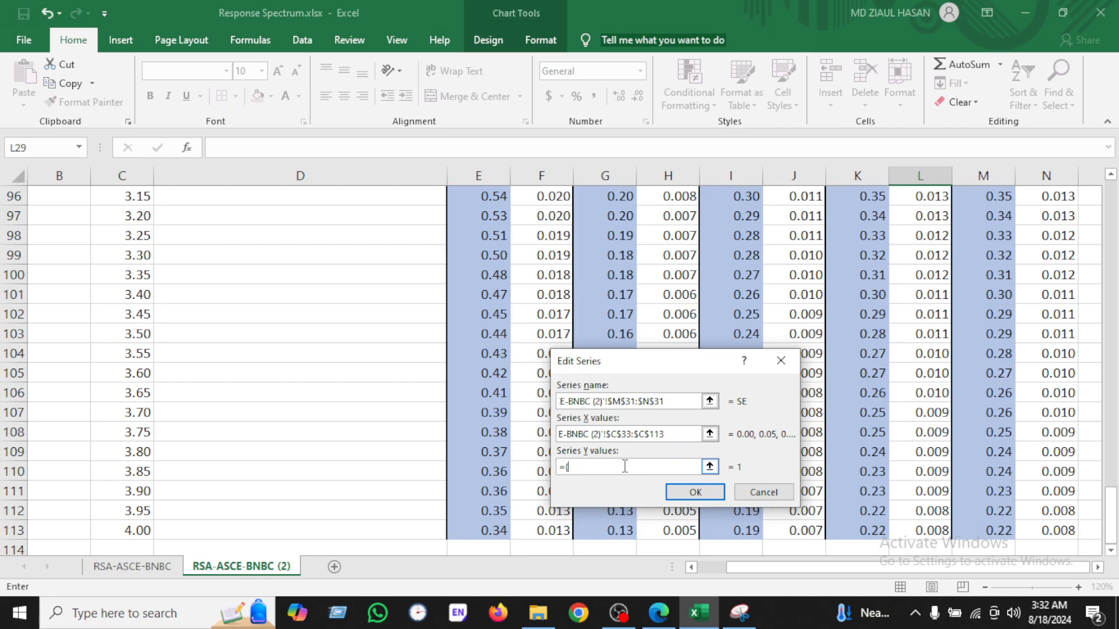
pyautogui.scroll(20, 999, 311)
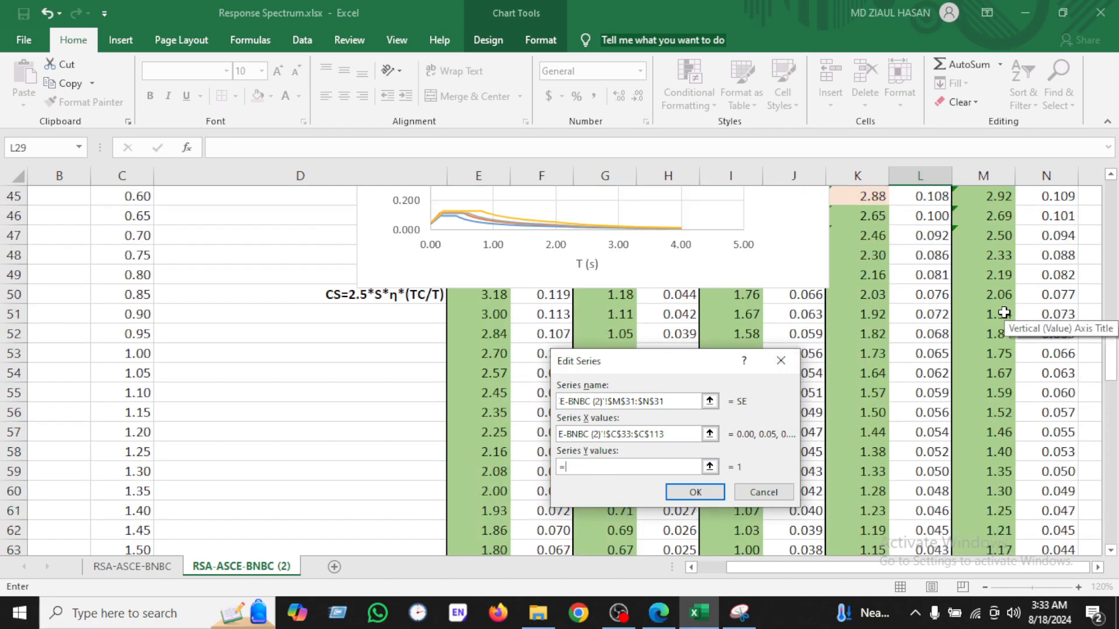
pyautogui.scroll(2, 1005, 312)
pyautogui.scroll(-1, 1005, 312)
pyautogui.click(1061, 345)
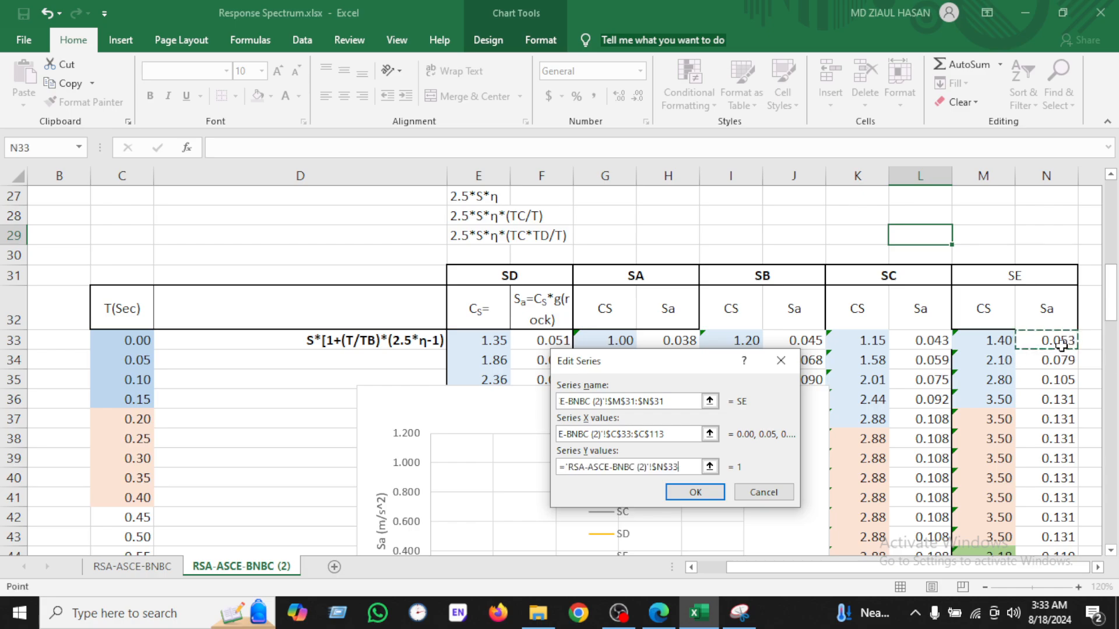
pyautogui.click(689, 494)
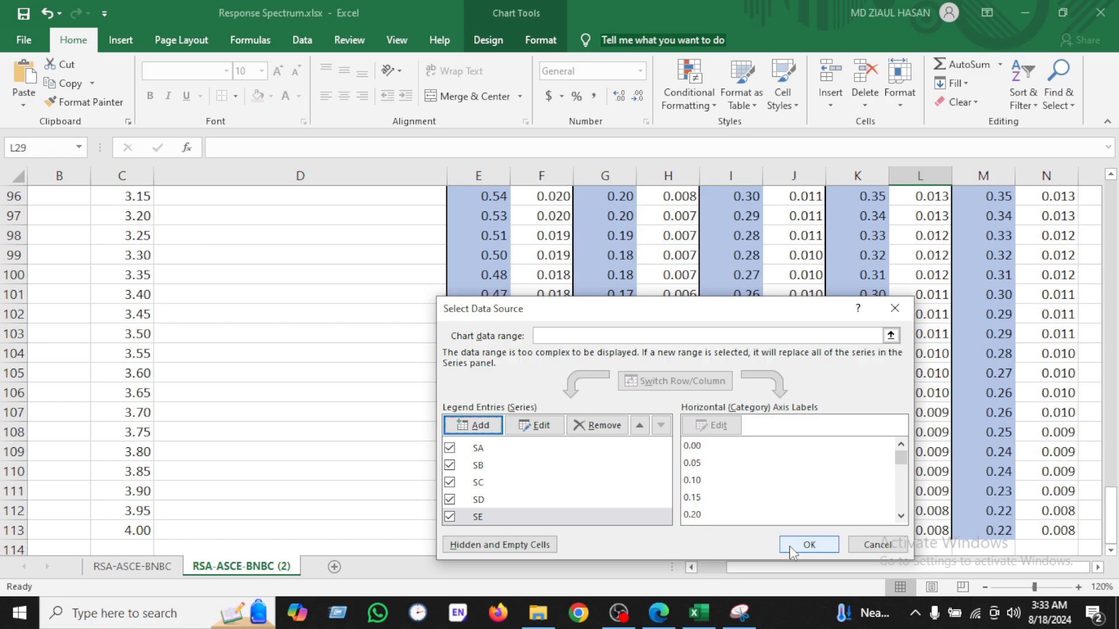
pyautogui.click(809, 544)
# Step: Move the Sa chart up and to the right over the soil-type columns
pyautogui.scroll(17, 667, 460)
pyautogui.scroll(5, 669, 461)
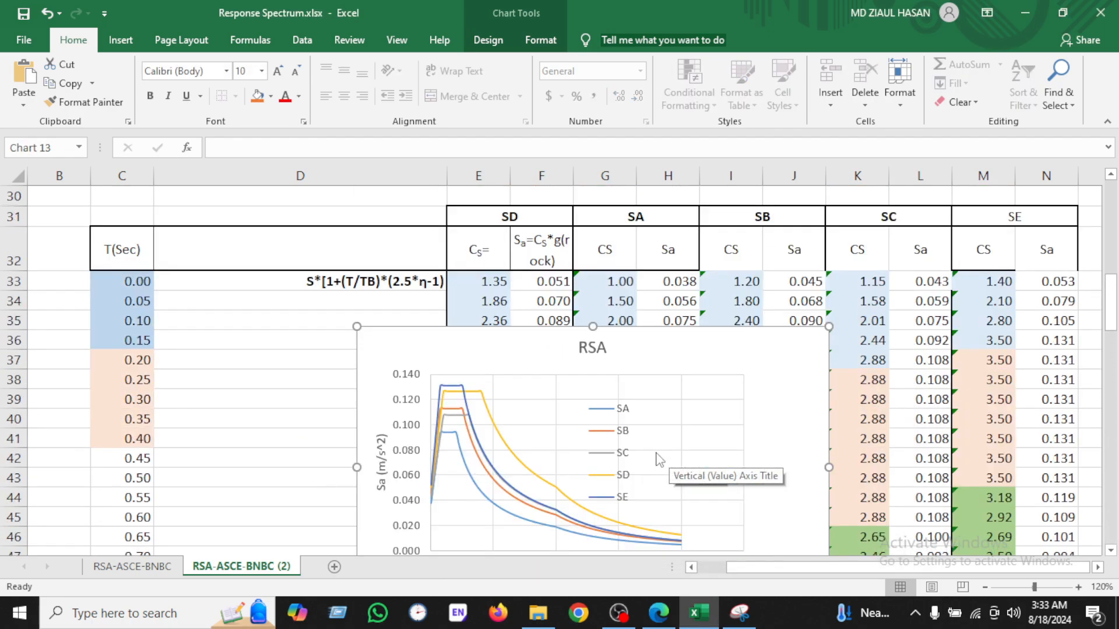
pyautogui.scroll(-2, 668, 460)
pyautogui.scroll(2, 622, 320)
pyautogui.moveTo(660, 371); pyautogui.dragTo(798, 296)
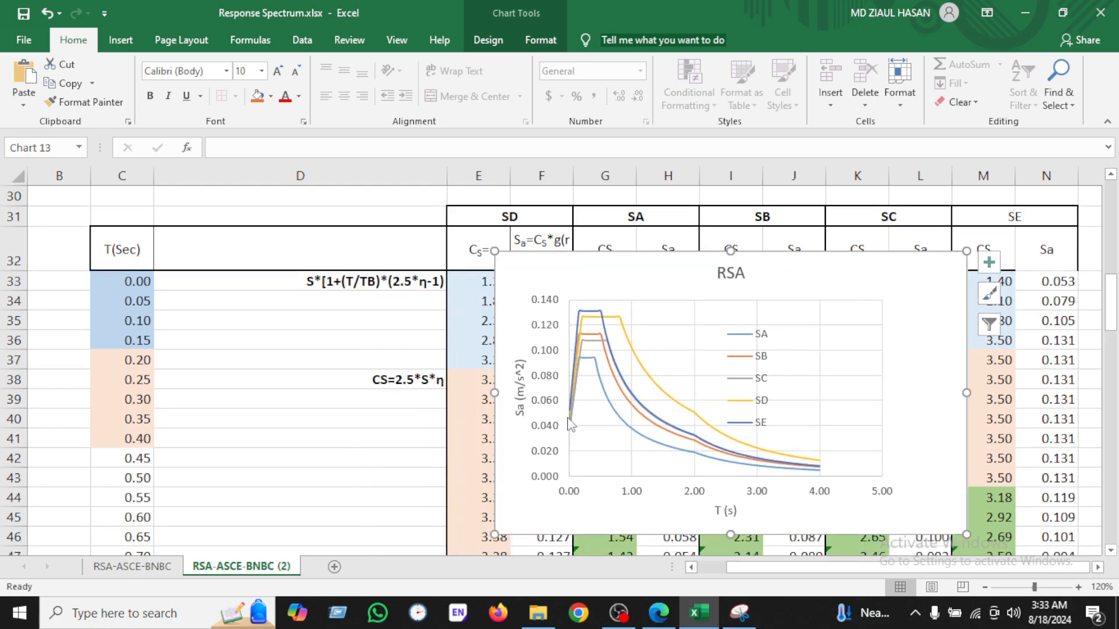
# Step: Move the Cs chart down from the top of the sheet toward the Sa chart
pyautogui.scroll(7, 757, 517)
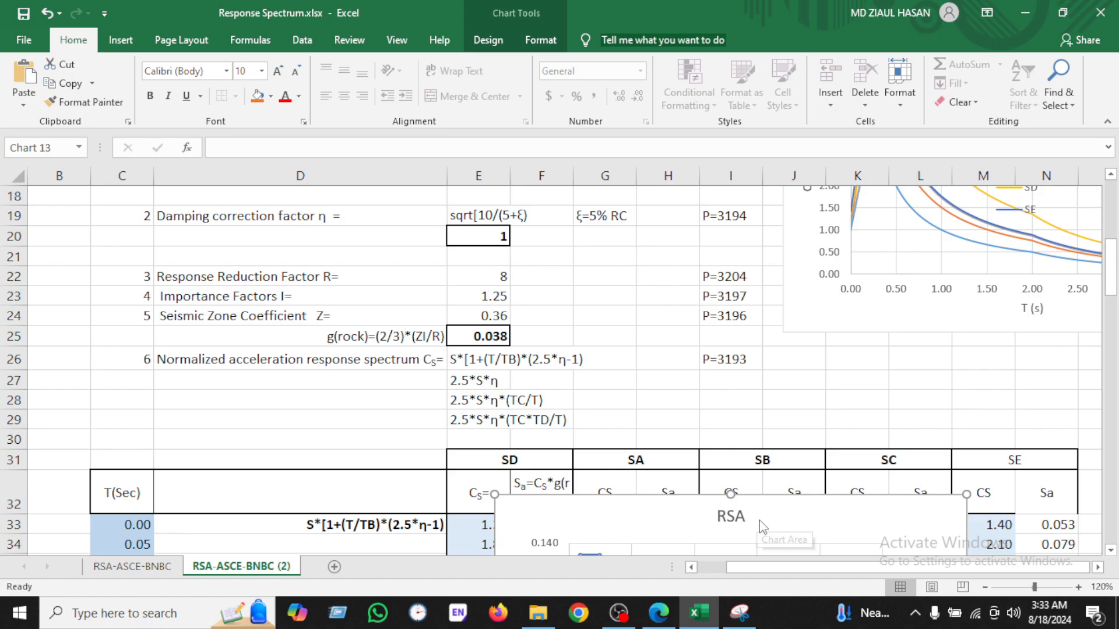
pyautogui.moveTo(880, 260); pyautogui.dragTo(549, 342)
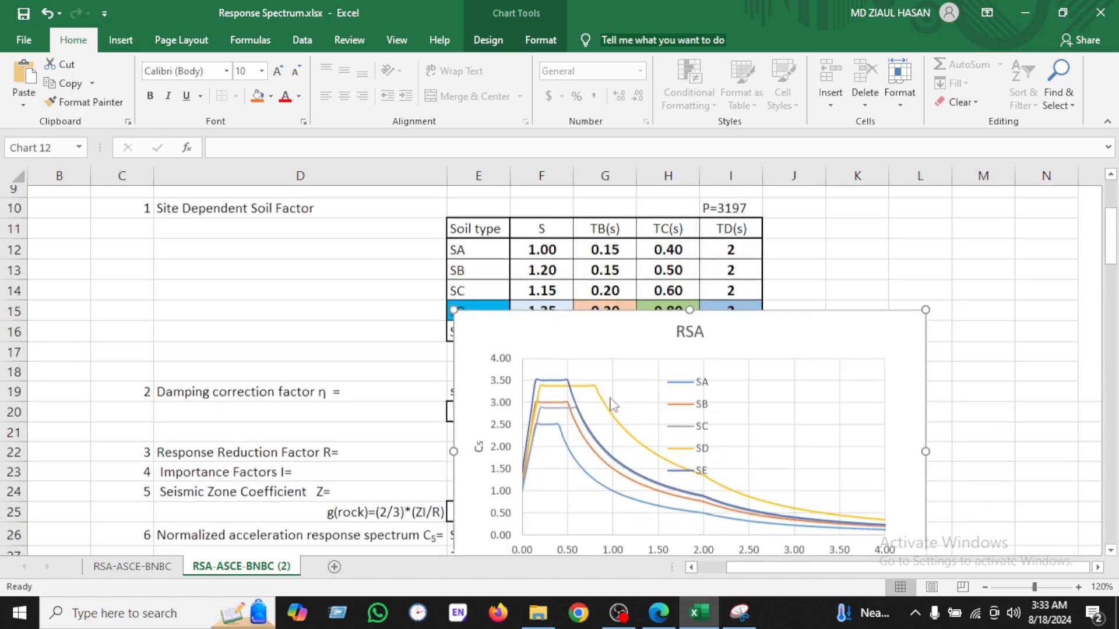
pyautogui.scroll(-2, 641, 407)
pyautogui.moveTo(744, 457); pyautogui.dragTo(593, 540)
pyautogui.scroll(-2, 652, 242)
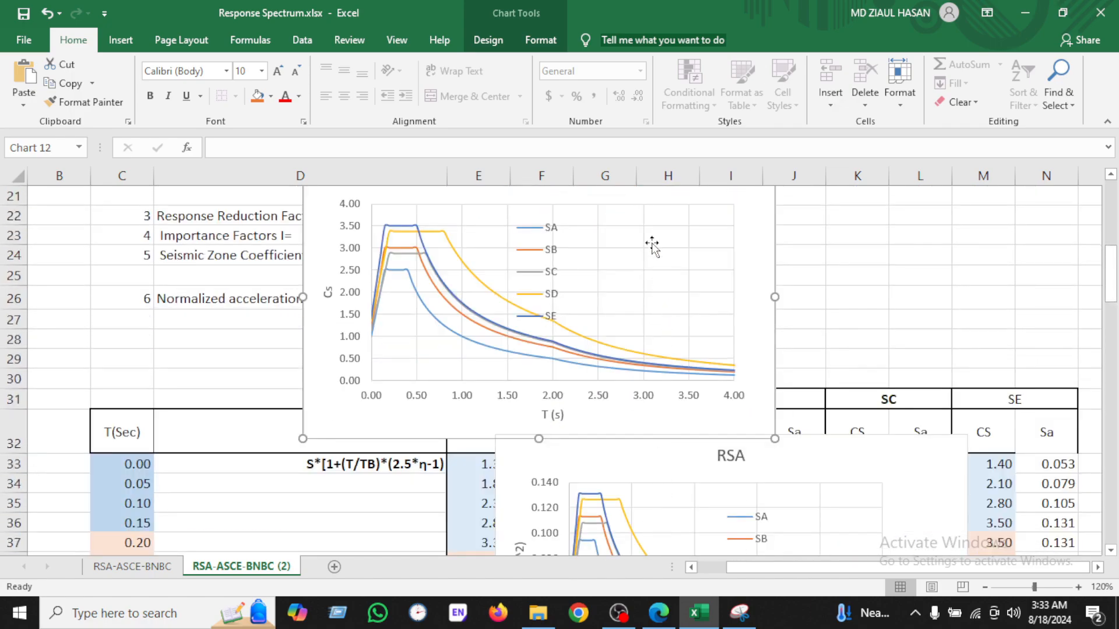
pyautogui.scroll(2, 630, 287)
pyautogui.moveTo(630, 285); pyautogui.dragTo(525, 426)
pyautogui.scroll(-3, 536, 428)
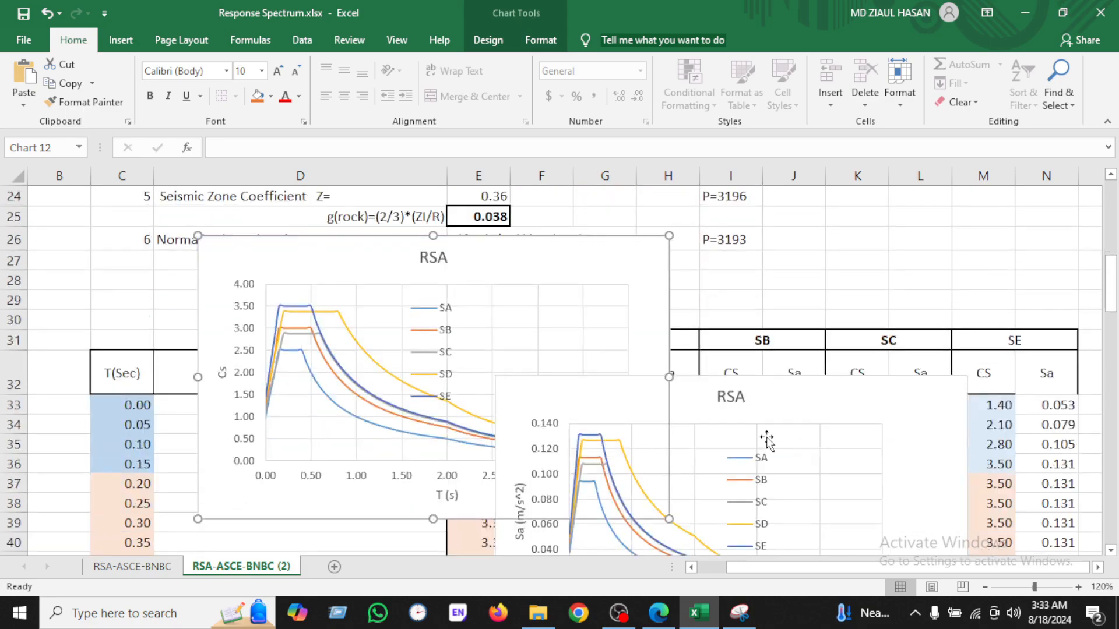
# Step: Arrange the Cs and Sa charts side by side over the data table around rows 36 to 50
pyautogui.moveTo(777, 396); pyautogui.dragTo(917, 358)
pyautogui.moveTo(589, 251); pyautogui.dragTo(549, 378)
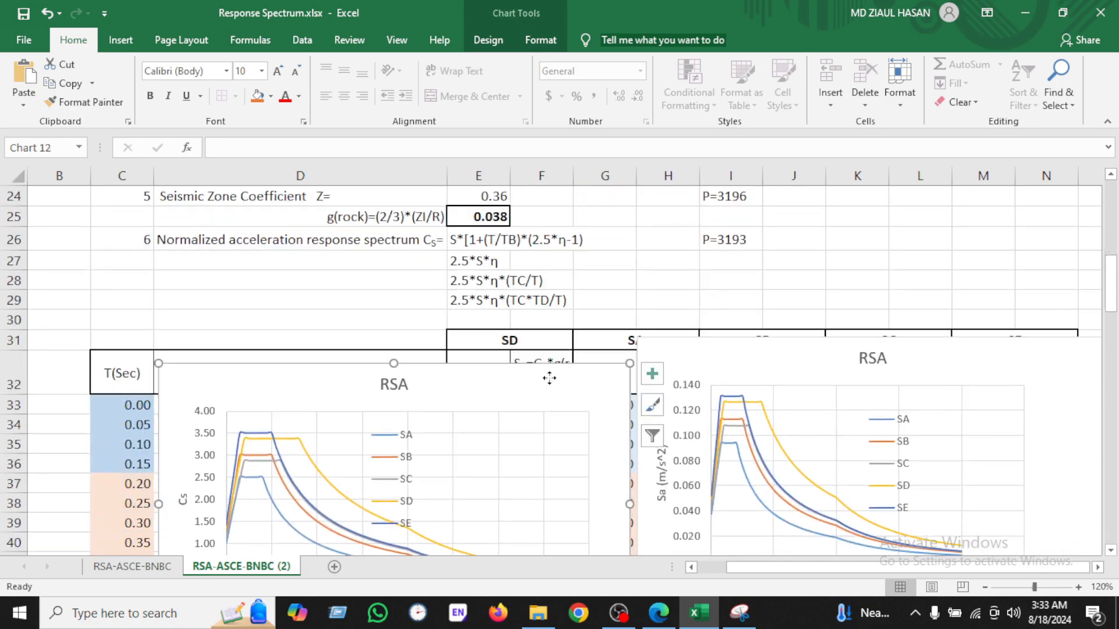
pyautogui.moveTo(704, 352); pyautogui.dragTo(701, 434)
pyautogui.scroll(-3, 697, 414)
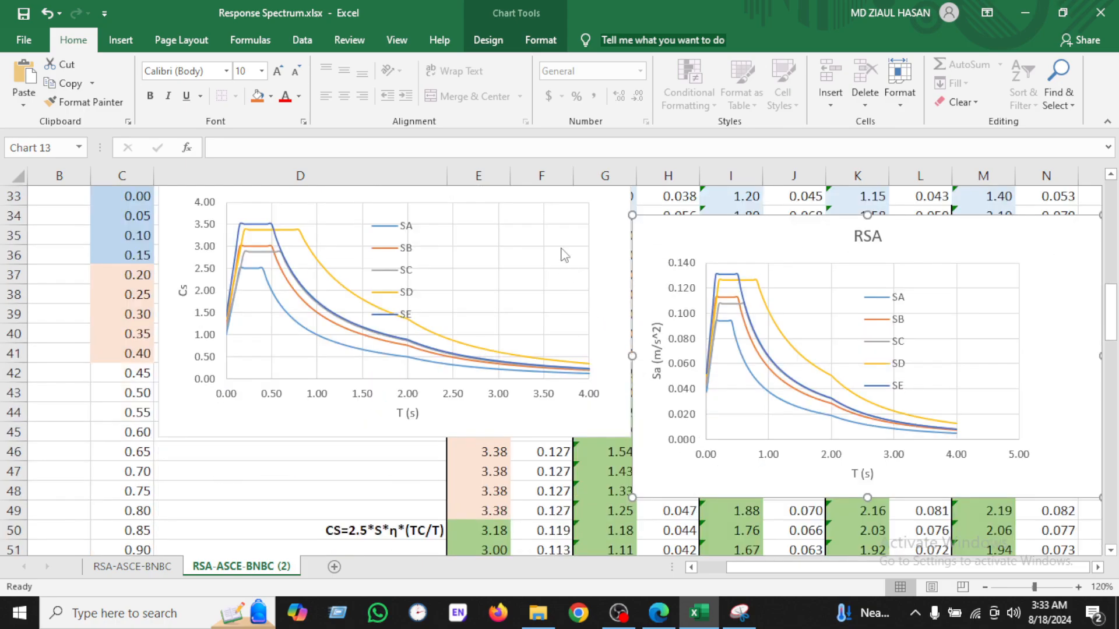
pyautogui.moveTo(600, 350); pyautogui.dragTo(589, 432)
pyautogui.moveTo(711, 225); pyautogui.dragTo(705, 288)
pyautogui.scroll(-1, 705, 288)
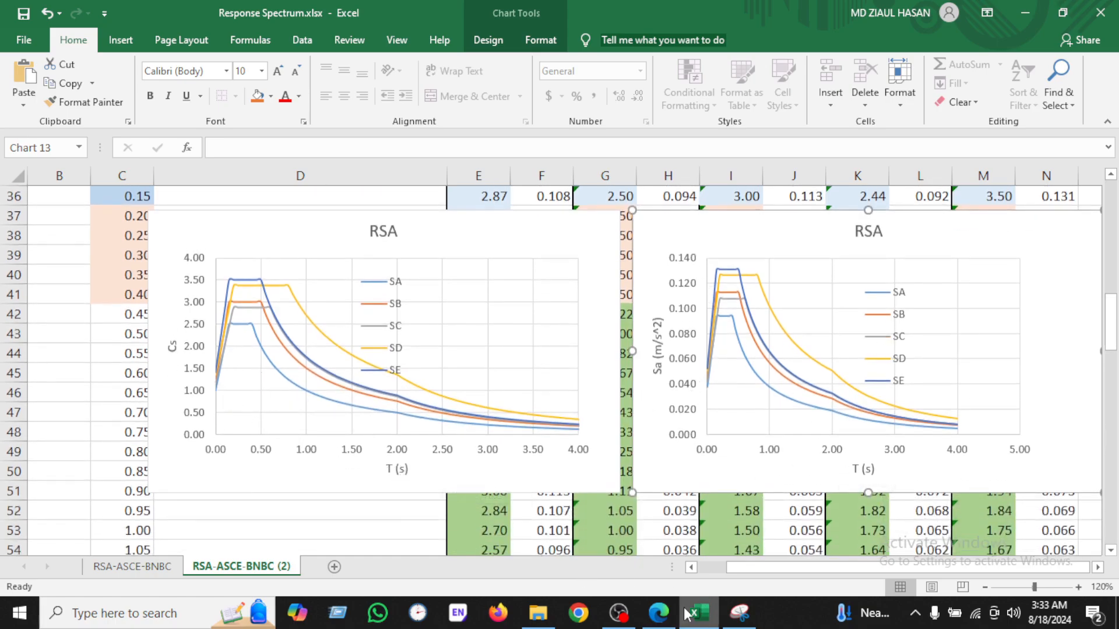
# Step: Switch to the BNBC 2020 PDF in the browser and examine the typical elastic response spectrum figure for Cs
pyautogui.click(658, 612)
pyautogui.scroll(-5, 501, 417)
pyautogui.scroll(-15, 501, 417)
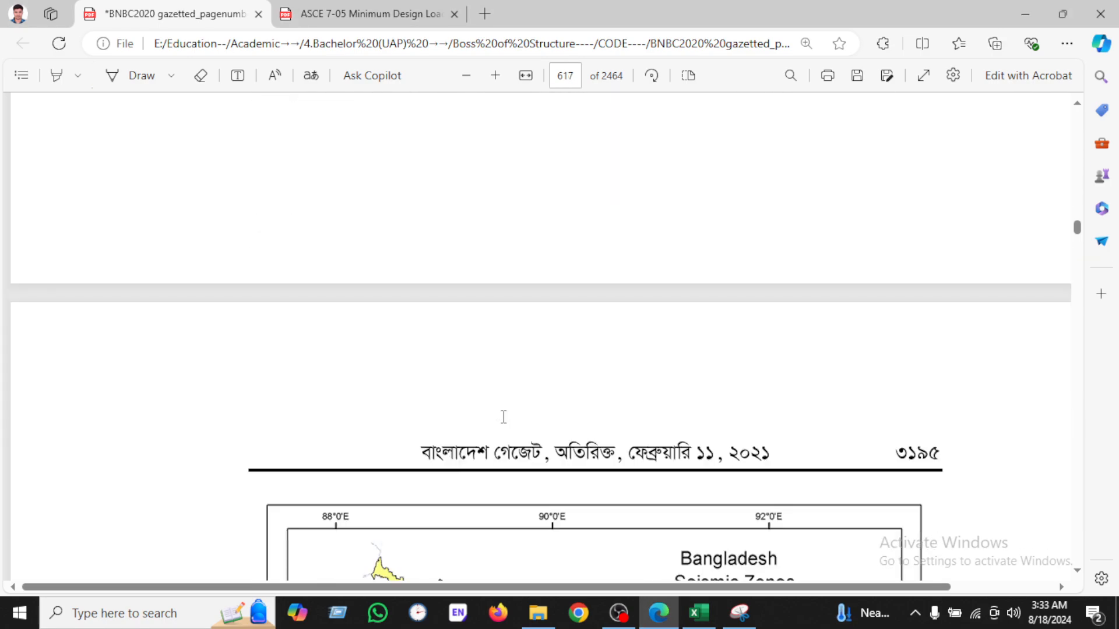
pyautogui.scroll(-10, 504, 420)
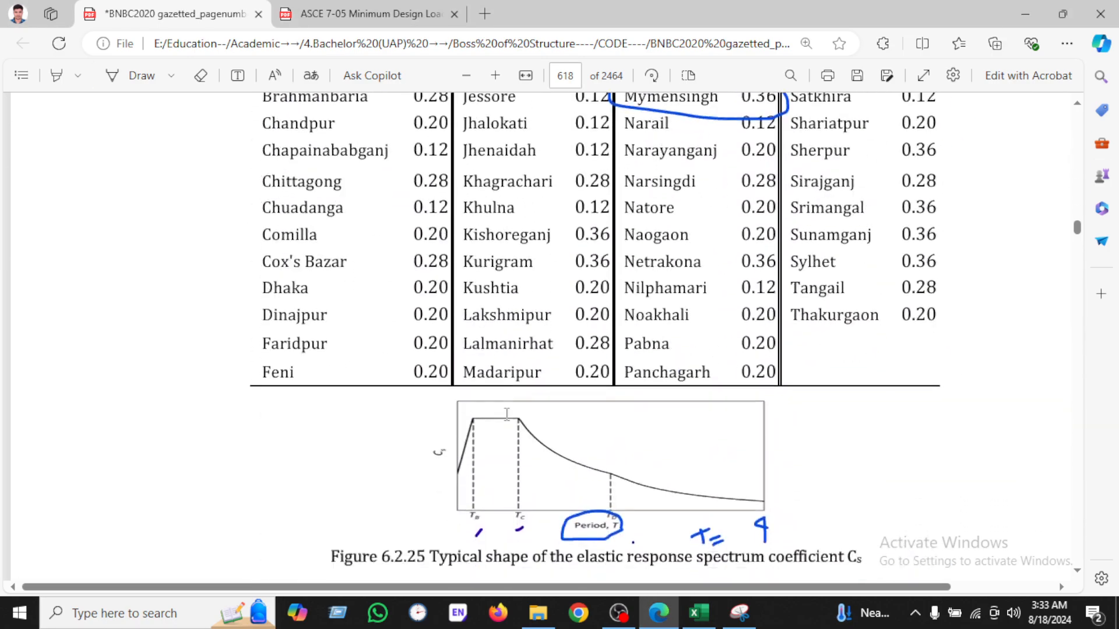
# Step: Compare the BNBC normalized acceleration response spectrum figure for site classes with the Cs and Sa charts in the spreadsheet
pyautogui.scroll(-1, 506, 421)
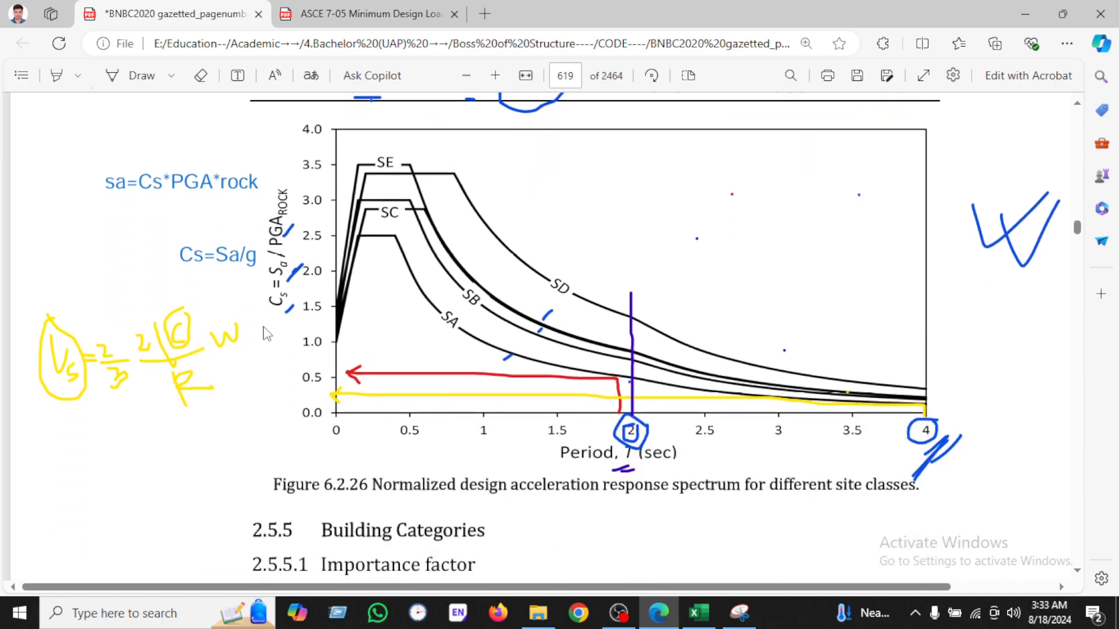
pyautogui.scroll(1, 520, 340)
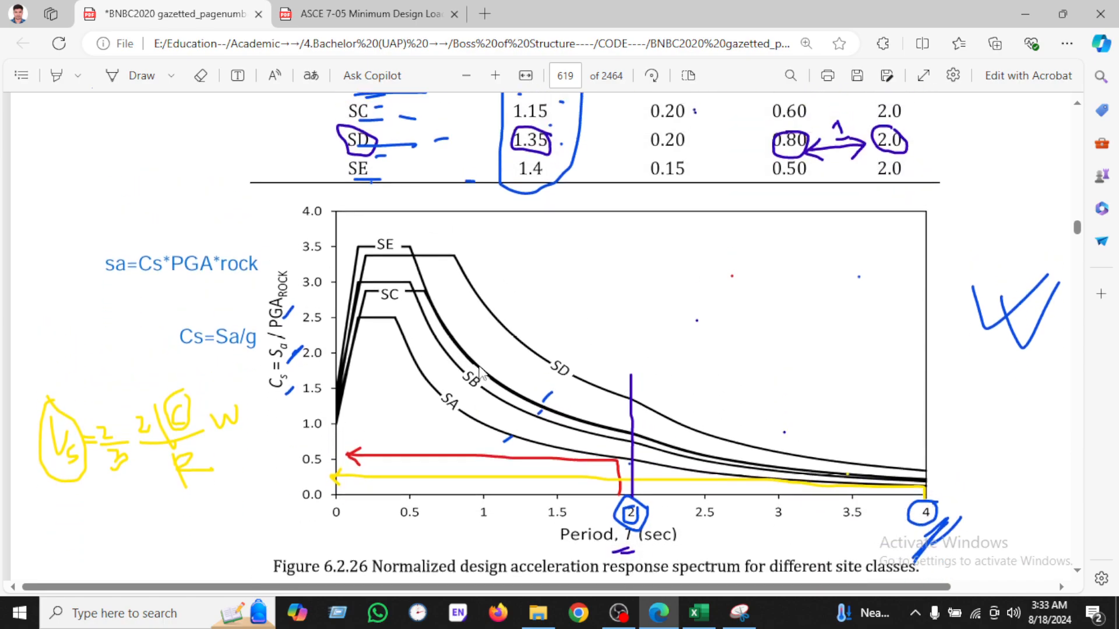
pyautogui.click(699, 613)
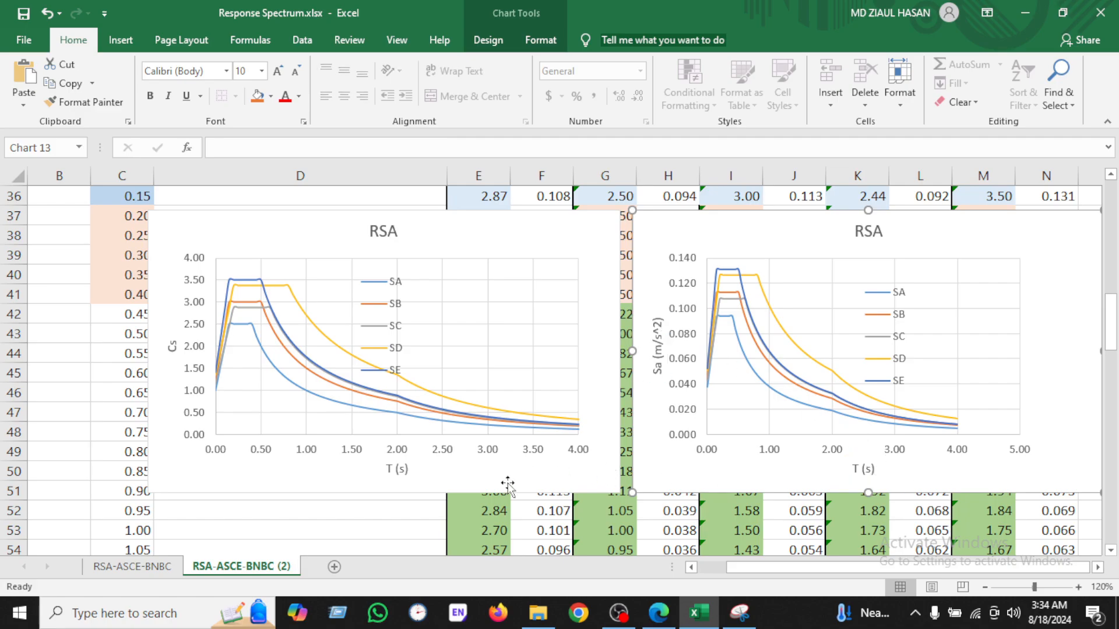
pyautogui.click(397, 534)
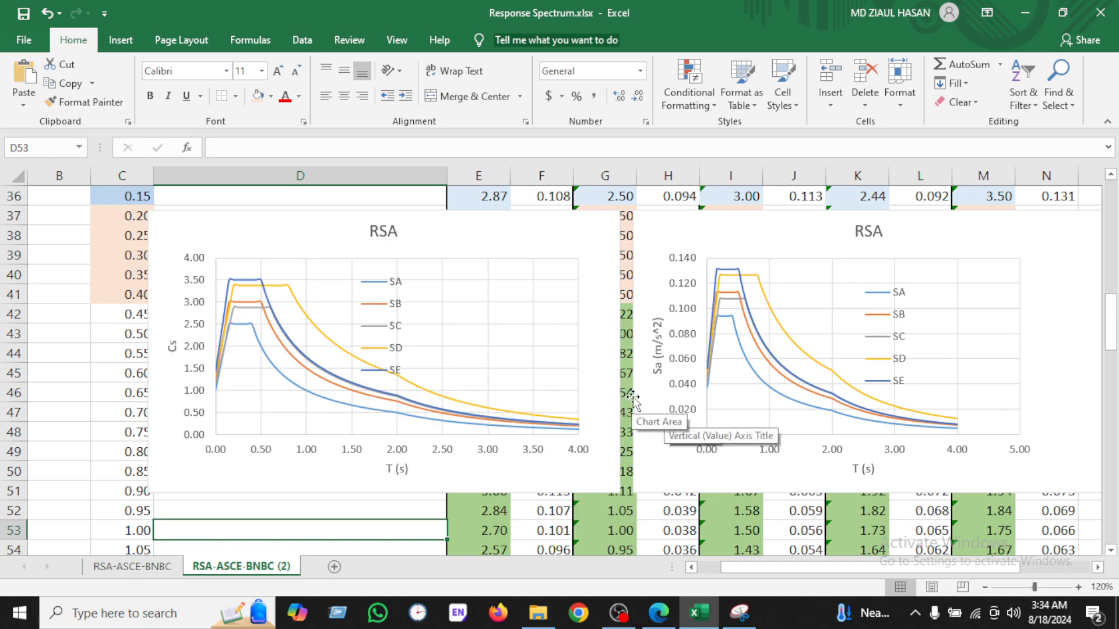
pyautogui.scroll(11, 632, 398)
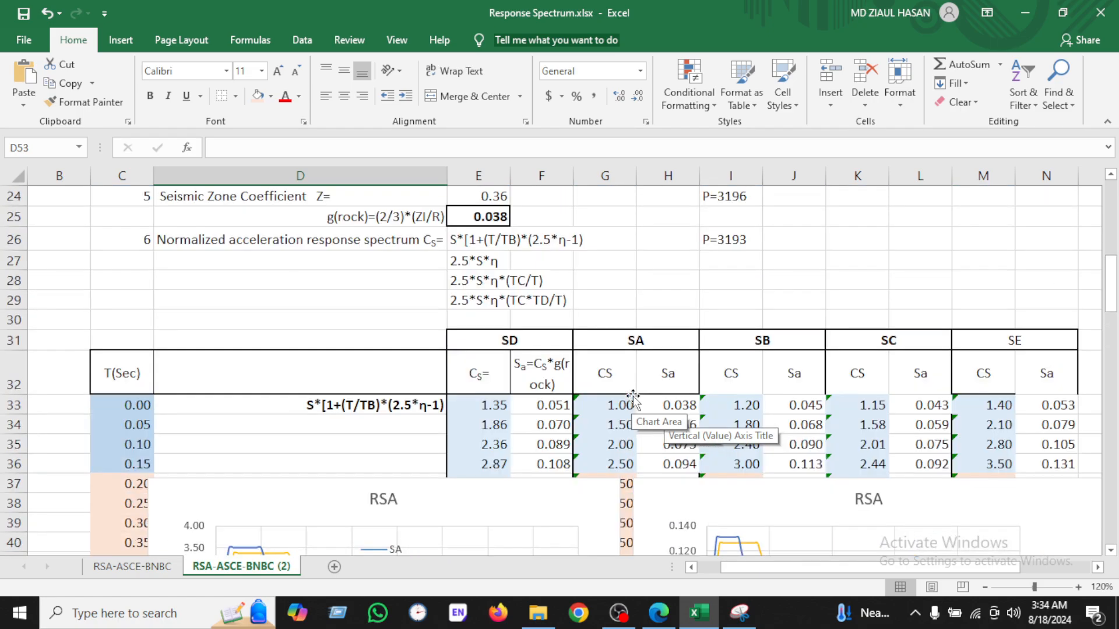
pyautogui.scroll(-8, 633, 398)
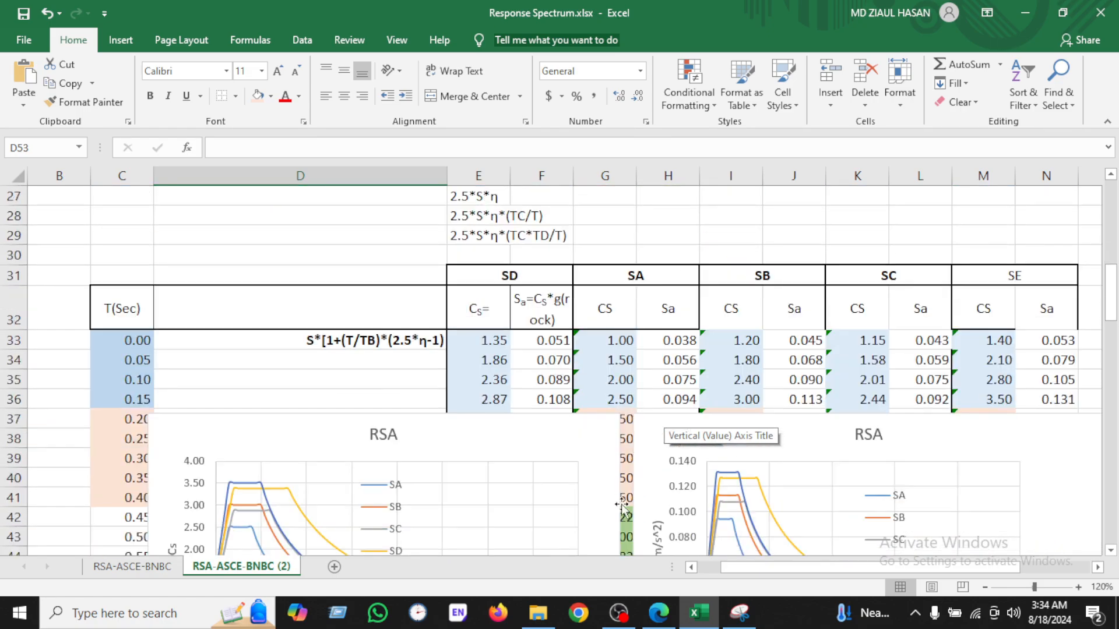